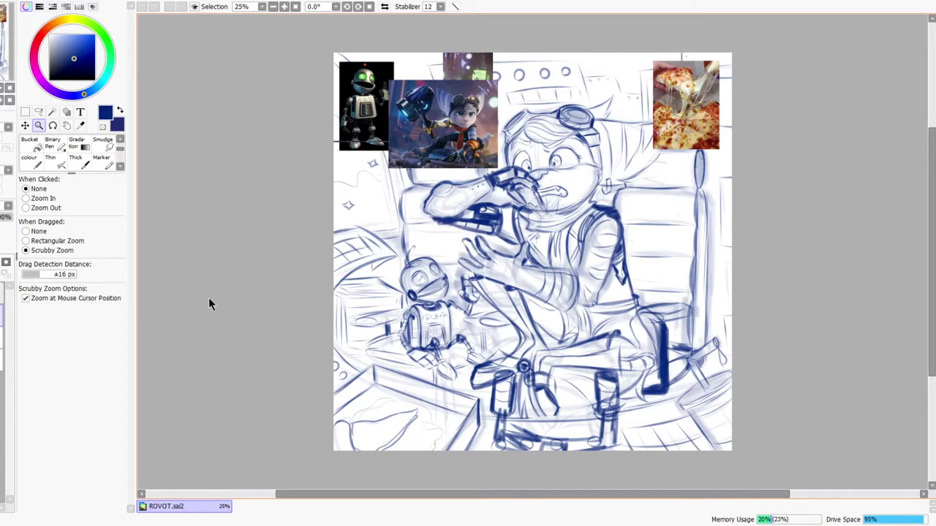
# Step: Choose the Pencil brush and raise its density to 94
pyautogui.scroll(2, 73, 150)
pyautogui.click(33, 152)
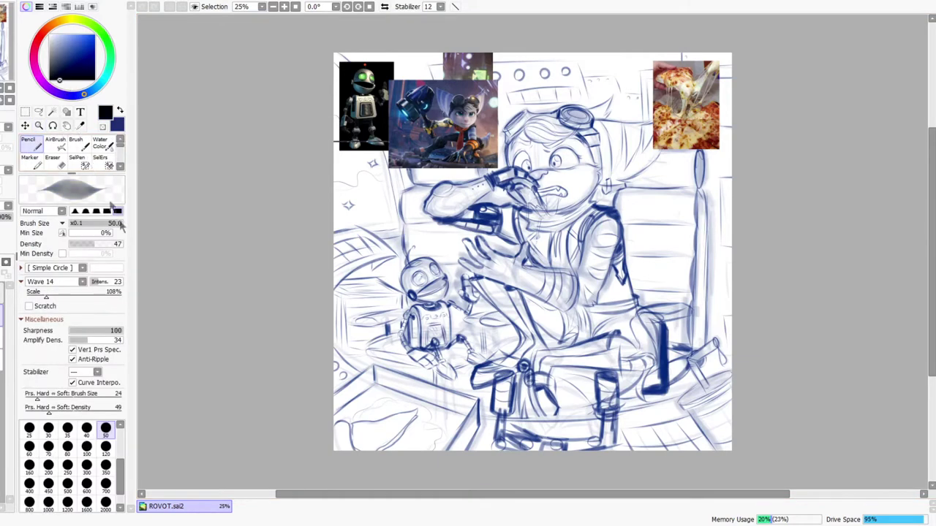
pyautogui.moveTo(106, 248); pyautogui.dragTo(122, 250)
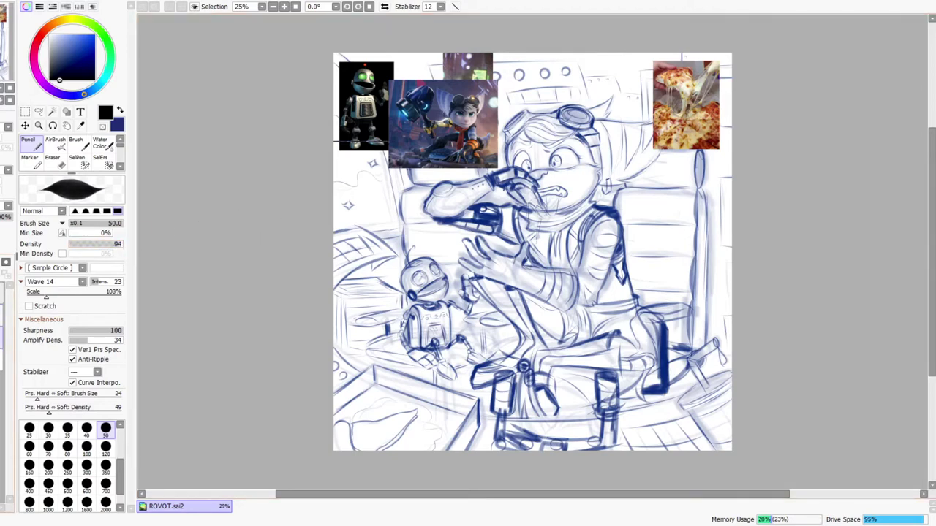
# Step: Lower the opacity of the blue sketch so it serves as a faint guide, and hide the reference images
pyautogui.moveTo(6, 217); pyautogui.dragTo(0, 218)
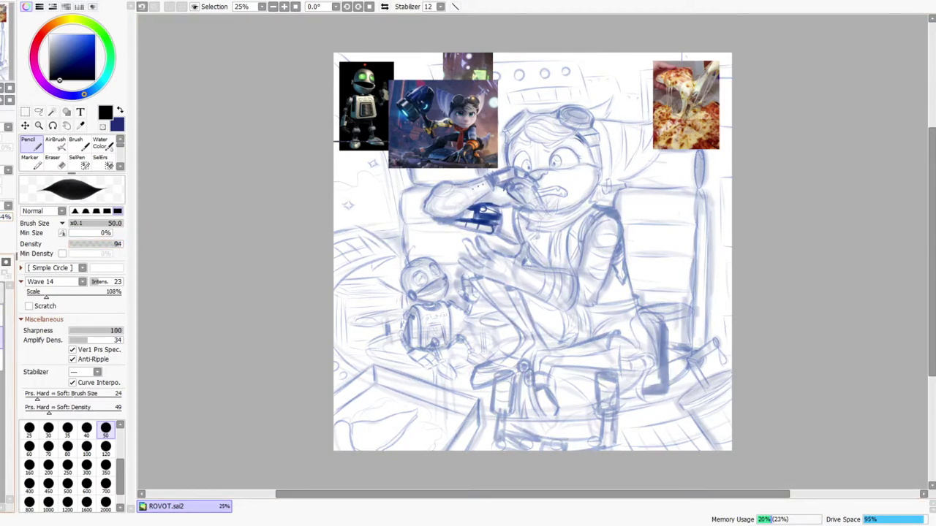
pyautogui.click(2, 315)
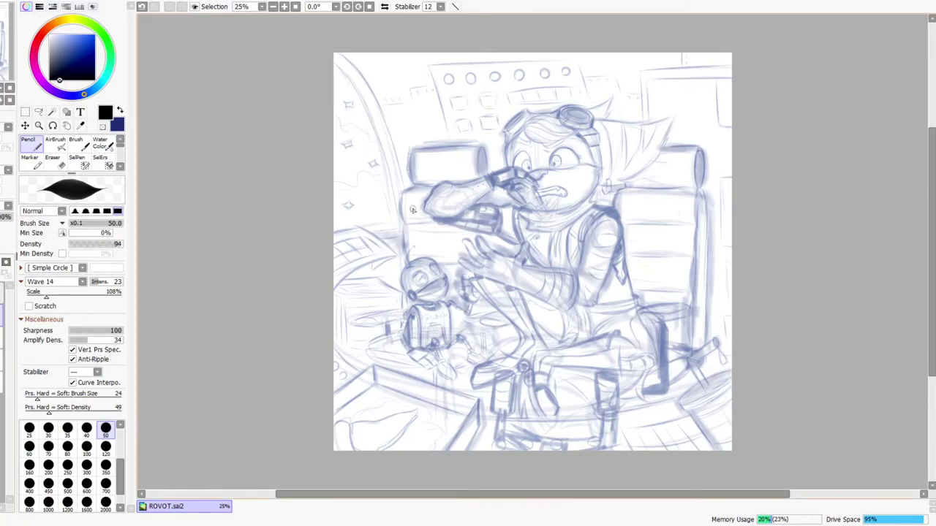
# Step: Ink the nose-side edge of the character's larger eye with a tapered black curve following the sketch
pyautogui.press('z')
pyautogui.moveTo(543, 159)
pyautogui.mouseDown()
pyautogui.moveTo(554, 141)
pyautogui.moveTo(545, 156)
pyautogui.mouseUp()
pyautogui.moveTo(542, 103); pyautogui.dragTo(456, 194)
pyautogui.click(30, 146)
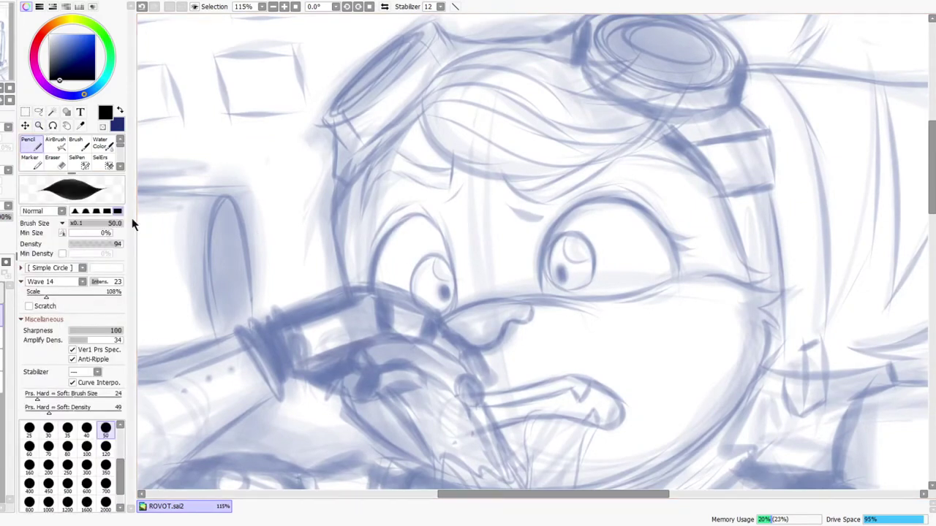
pyautogui.hotkey('ctrl', 'space')
pyautogui.moveTo(548, 347); pyautogui.dragTo(526, 316)
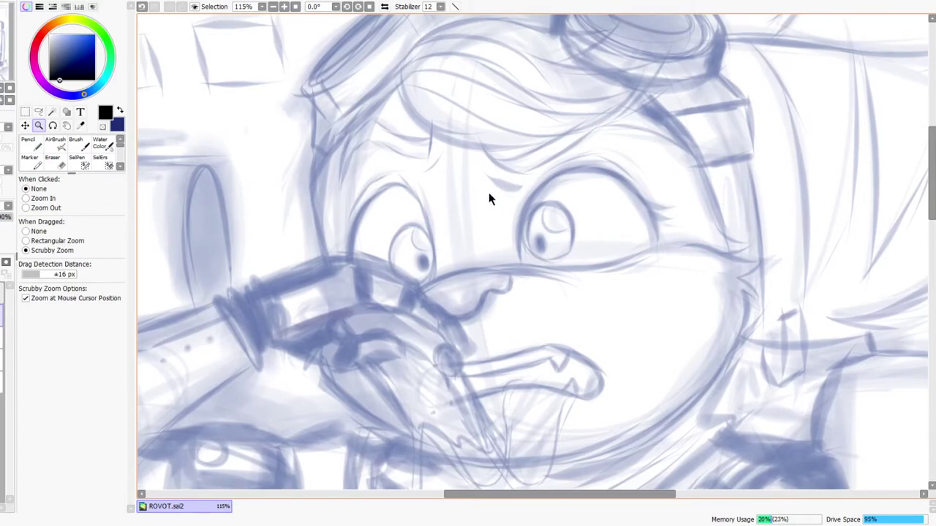
pyautogui.moveTo(491, 196); pyautogui.dragTo(570, 182)
pyautogui.moveTo(511, 225); pyautogui.dragTo(510, 285)
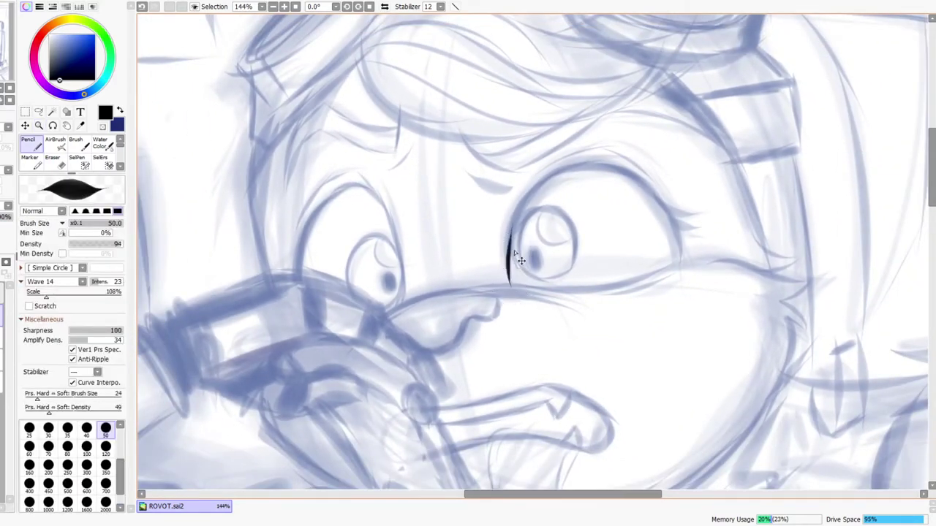
pyautogui.moveTo(519, 206); pyautogui.dragTo(509, 266)
pyautogui.hotkey('ctrl', 'z')
pyautogui.moveTo(524, 203)
pyautogui.mouseDown()
pyautogui.moveTo(511, 259)
pyautogui.moveTo(538, 180)
pyautogui.mouseUp()
pyautogui.hotkey('ctrl', 'z')
pyautogui.moveTo(507, 240)
pyautogui.mouseDown()
pyautogui.moveTo(593, 175)
pyautogui.moveTo(526, 214)
pyautogui.moveTo(615, 170)
pyautogui.moveTo(636, 192)
pyautogui.mouseUp()
pyautogui.hotkey('ctrl', 'z')
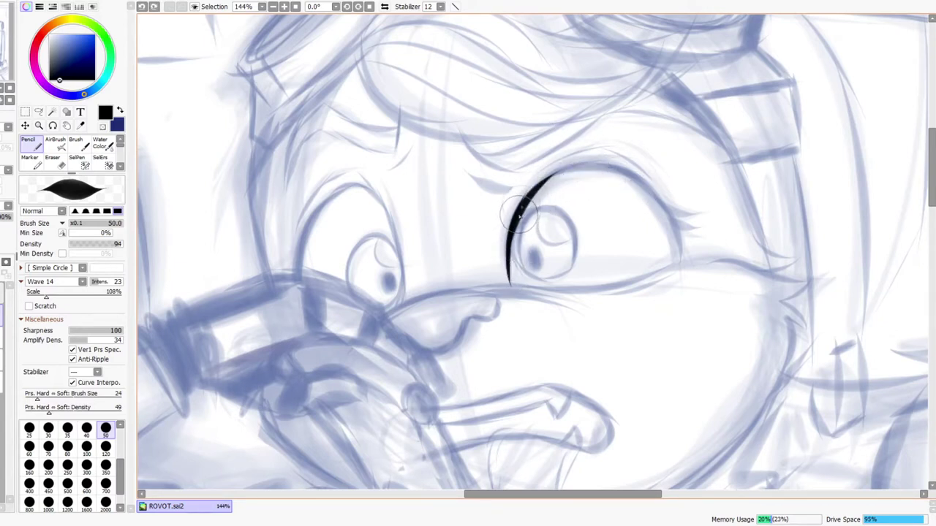
# Step: Flip the view and ink the outer edge and thick upper lid of the eye, joining them in one arch
pyautogui.click(384, 6)
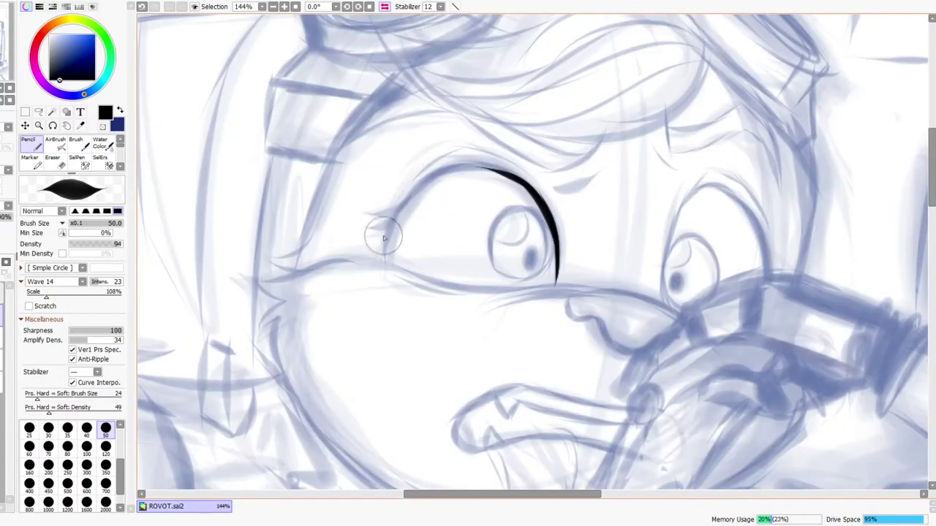
pyautogui.moveTo(386, 262); pyautogui.dragTo(423, 185)
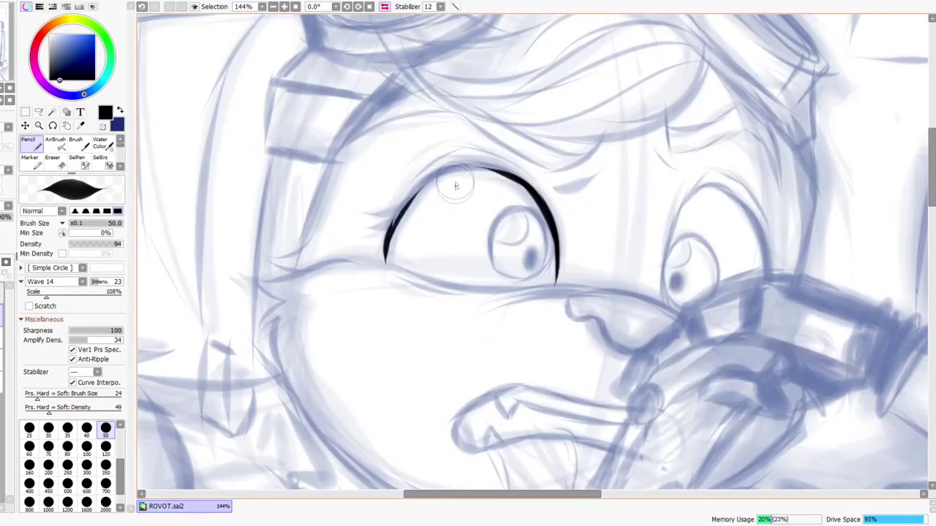
pyautogui.hotkey('ctrl', 'z')
pyautogui.moveTo(388, 250); pyautogui.dragTo(435, 172)
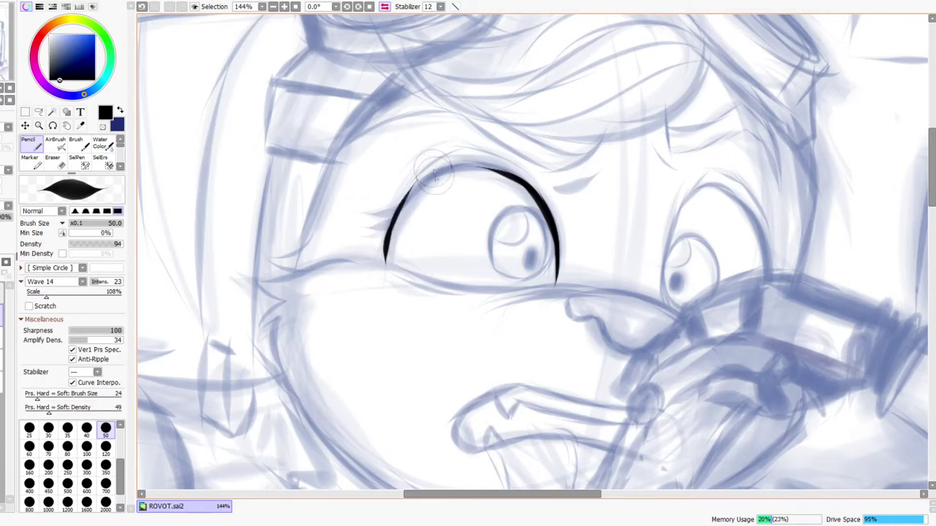
pyautogui.moveTo(393, 236); pyautogui.dragTo(498, 178)
pyautogui.moveTo(413, 192); pyautogui.dragTo(510, 172)
pyautogui.moveTo(443, 175)
pyautogui.mouseDown()
pyautogui.moveTo(475, 168)
pyautogui.moveTo(521, 189)
pyautogui.moveTo(451, 171)
pyautogui.moveTo(529, 197)
pyautogui.mouseUp()
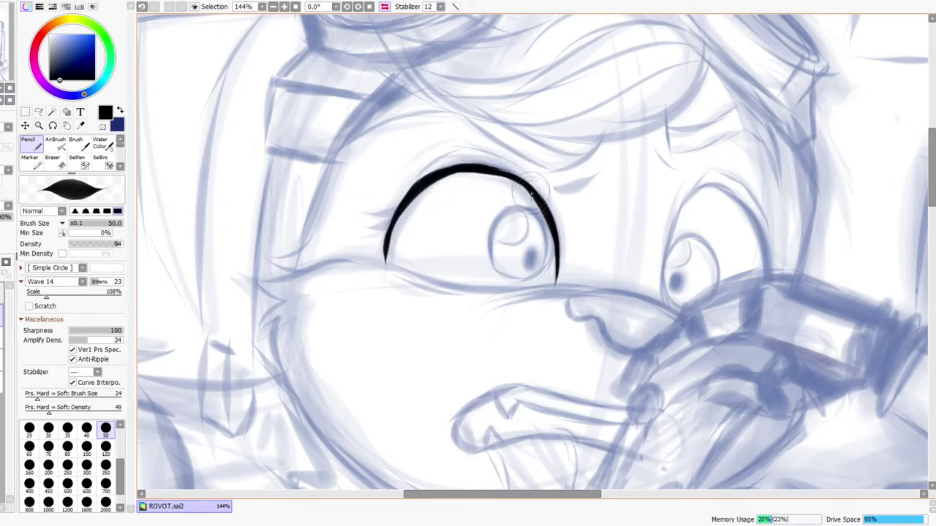
pyautogui.moveTo(473, 168); pyautogui.dragTo(516, 180)
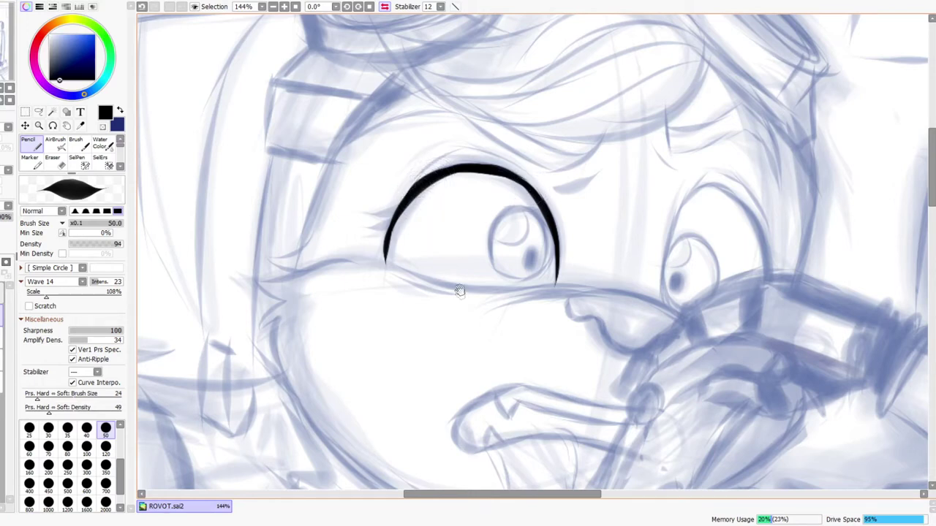
# Step: Ink the lower lid as a tapered curve from the outer corner to the inner corner of the eye
pyautogui.scroll(-1, 460, 293)
pyautogui.moveTo(376, 238); pyautogui.dragTo(510, 269)
pyautogui.hotkey('ctrl', 'z')
pyautogui.moveTo(378, 238); pyautogui.dragTo(510, 262)
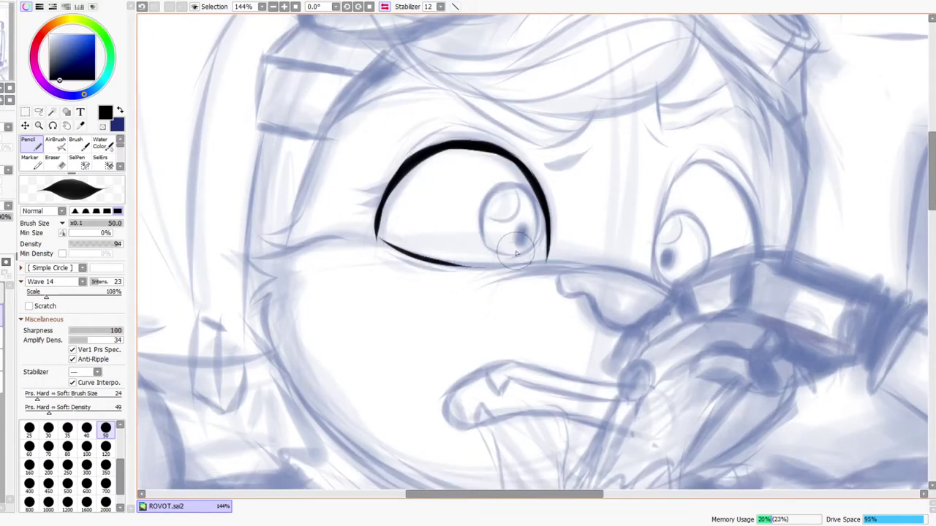
pyautogui.moveTo(431, 262)
pyautogui.mouseDown()
pyautogui.moveTo(543, 261)
pyautogui.moveTo(528, 268)
pyautogui.mouseUp()
pyautogui.hotkey('ctrl', 'z')
pyautogui.moveTo(412, 254); pyautogui.dragTo(519, 272)
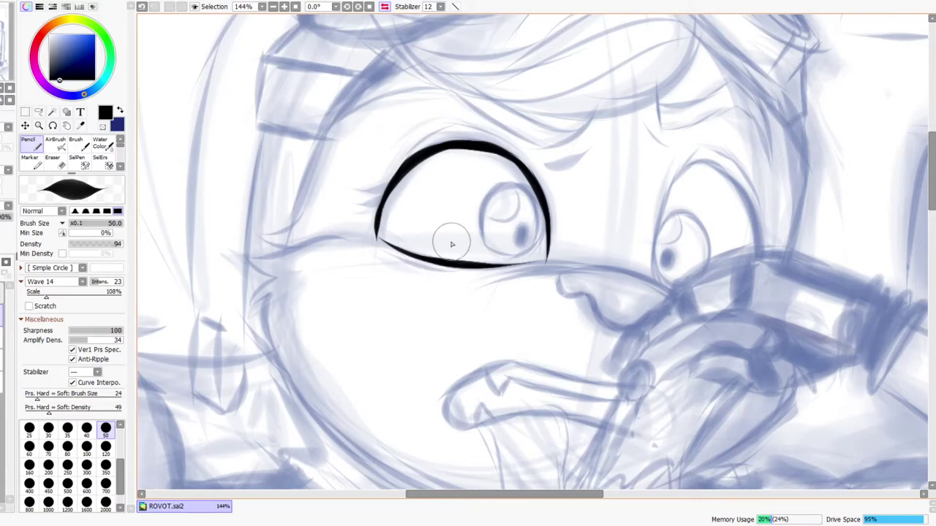
# Step: Restore the view's orientation and add the outer eyelashes, the crease lines above the lid and a line below the eye
pyautogui.click(385, 7)
pyautogui.moveTo(607, 275); pyautogui.dragTo(697, 220)
pyautogui.moveTo(673, 186)
pyautogui.mouseDown()
pyautogui.moveTo(715, 181)
pyautogui.moveTo(711, 193)
pyautogui.mouseUp()
pyautogui.moveTo(540, 157)
pyautogui.mouseDown()
pyautogui.moveTo(629, 121)
pyautogui.moveTo(648, 167)
pyautogui.mouseUp()
pyautogui.moveTo(613, 128)
pyautogui.mouseDown()
pyautogui.moveTo(674, 152)
pyautogui.moveTo(647, 175)
pyautogui.moveTo(662, 197)
pyautogui.moveTo(641, 187)
pyautogui.mouseUp()
# Step: Reduce the eraser to size 30 and clean up the eye's inner corner so the side and lower lid lines meet neatly
pyautogui.hotkey('ctrl', 'space')
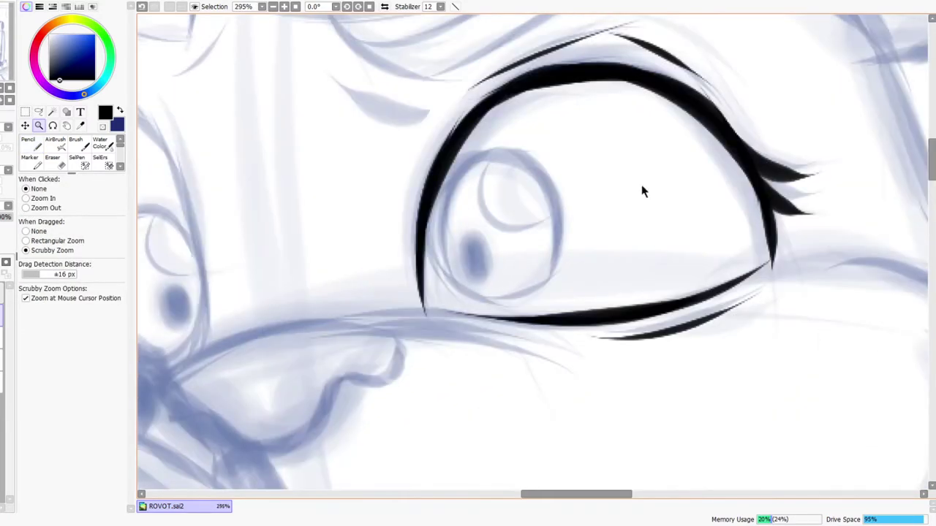
pyautogui.press('e')
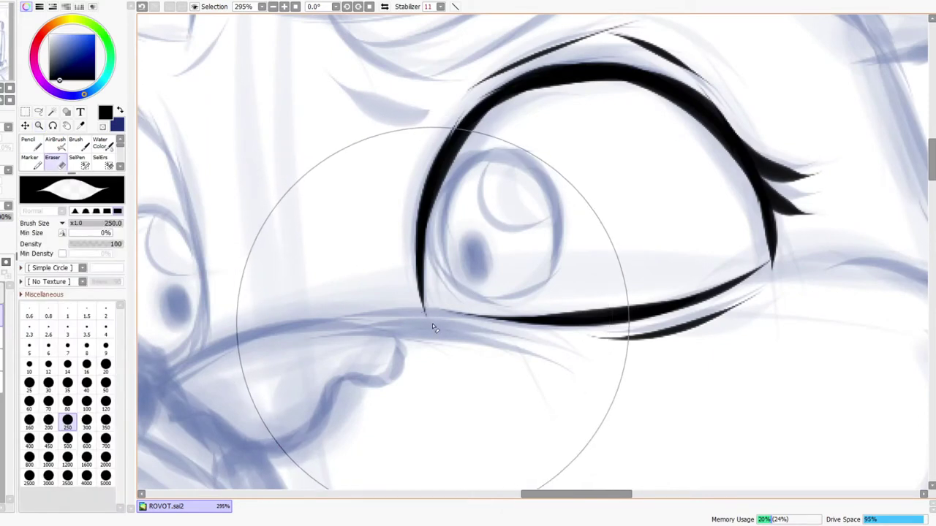
pyautogui.press('[')
pyautogui.press('[')
pyautogui.press('[')
pyautogui.press('[')
pyautogui.press('[')
pyautogui.press('[')
pyautogui.press('[')
pyautogui.press('[')
pyautogui.press('[')
pyautogui.press('[')
pyautogui.press('[')
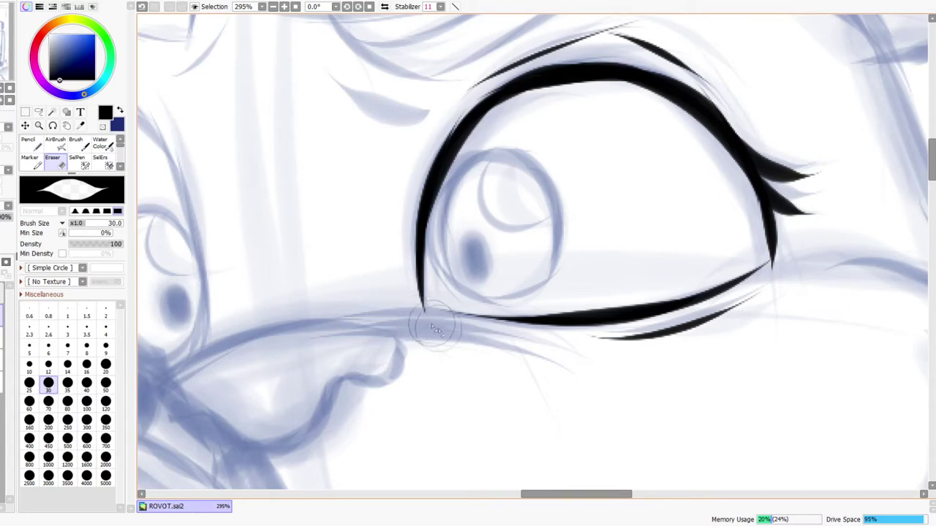
pyautogui.press('n')
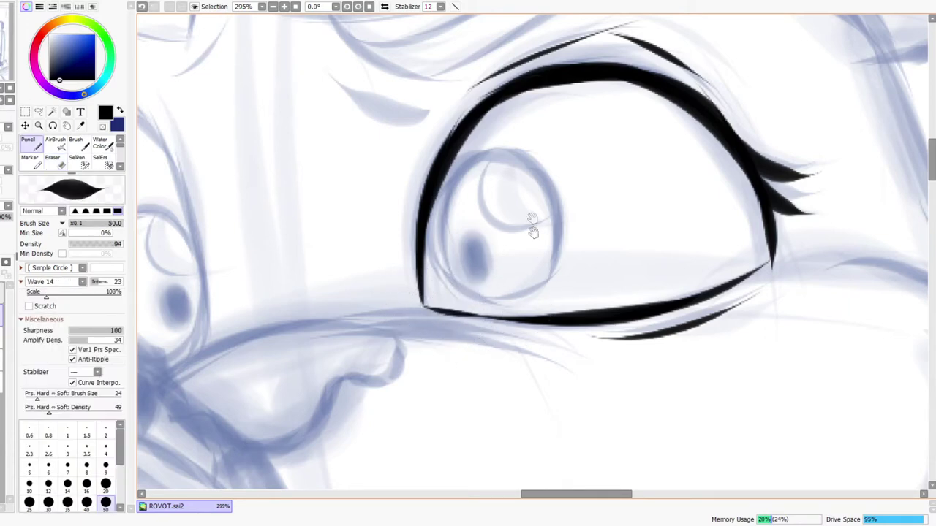
# Step: Ink the curved inner end of the eyebrow above the eye with a single tapered stroke
pyautogui.moveTo(531, 216); pyautogui.dragTo(519, 324)
pyautogui.moveTo(532, 249); pyautogui.dragTo(507, 335)
pyautogui.moveTo(284, 184); pyautogui.dragTo(394, 245)
pyautogui.hotkey('ctrl', 'z')
pyautogui.moveTo(295, 203); pyautogui.dragTo(438, 286)
pyautogui.hotkey('ctrl', 'z')
pyautogui.moveTo(296, 199); pyautogui.dragTo(439, 288)
pyautogui.hotkey('ctrl', 'z')
pyautogui.moveTo(286, 189); pyautogui.dragTo(438, 285)
pyautogui.hotkey('ctrl', 'z')
pyautogui.moveTo(291, 190); pyautogui.dragTo(437, 287)
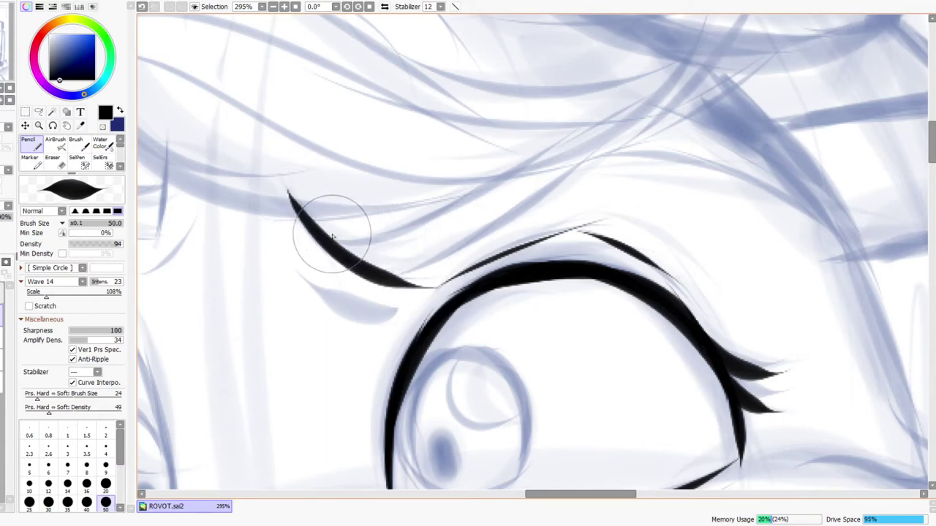
# Step: Ink the eyebrow's upper and lower edges up to the peak and down its outer end, flipping the view for the outer strokes
pyautogui.moveTo(334, 235); pyautogui.dragTo(504, 183)
pyautogui.moveTo(382, 277); pyautogui.dragTo(540, 170)
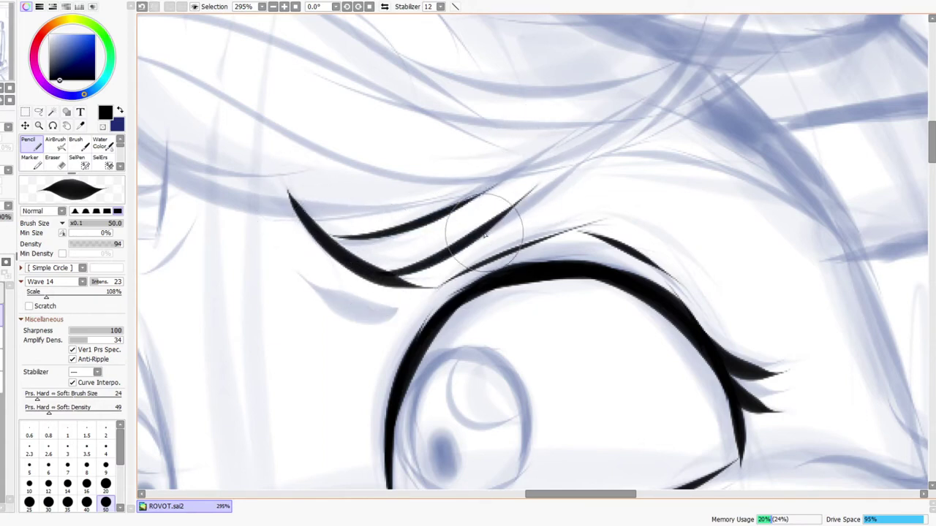
pyautogui.moveTo(468, 239); pyautogui.dragTo(583, 158)
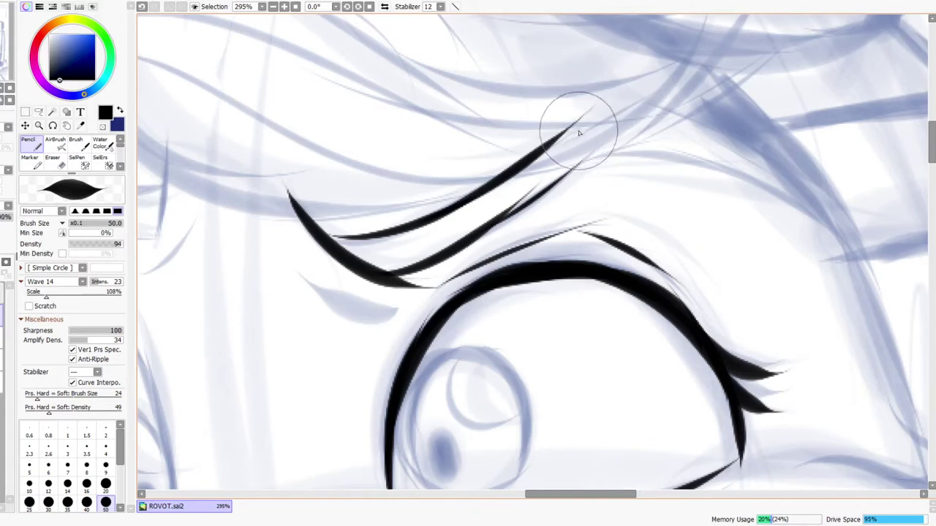
pyautogui.click(384, 7)
pyautogui.moveTo(351, 162)
pyautogui.mouseDown()
pyautogui.moveTo(290, 218)
pyautogui.moveTo(437, 150)
pyautogui.moveTo(502, 176)
pyautogui.mouseUp()
pyautogui.moveTo(298, 225)
pyautogui.mouseDown()
pyautogui.moveTo(426, 102)
pyautogui.moveTo(314, 182)
pyautogui.moveTo(449, 95)
pyautogui.moveTo(457, 104)
pyautogui.moveTo(432, 107)
pyautogui.mouseUp()
pyautogui.hotkey('ctrl', 'space')
pyautogui.click(384, 7)
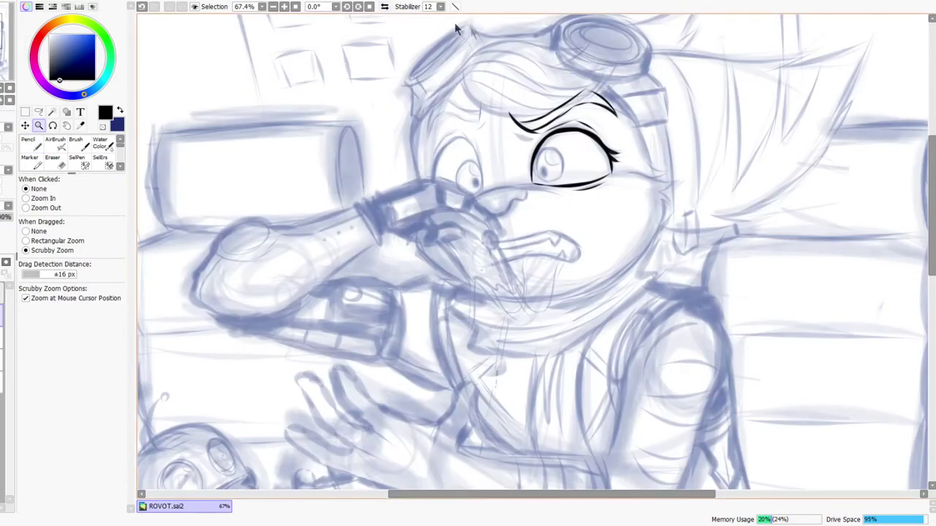
# Step: Erase the overshooting line tips around the eyebrow and lid crease to leave clean corners
pyautogui.moveTo(579, 88); pyautogui.dragTo(619, 80)
pyautogui.press('e')
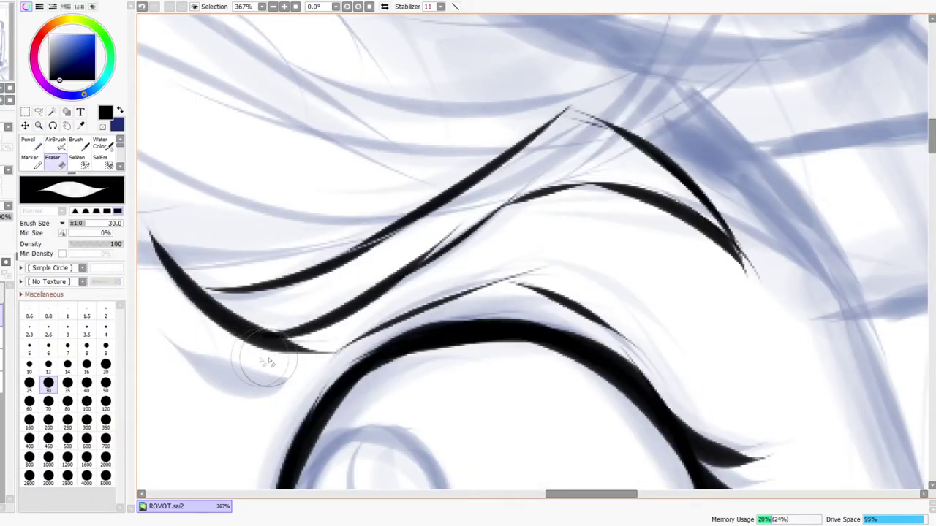
pyautogui.moveTo(252, 354)
pyautogui.mouseDown()
pyautogui.moveTo(278, 366)
pyautogui.moveTo(310, 365)
pyautogui.moveTo(331, 352)
pyautogui.moveTo(497, 361)
pyautogui.mouseUp()
pyautogui.moveTo(294, 243)
pyautogui.mouseDown()
pyautogui.moveTo(377, 257)
pyautogui.moveTo(413, 280)
pyautogui.mouseUp()
pyautogui.moveTo(309, 288)
pyautogui.mouseDown()
pyautogui.moveTo(402, 276)
pyautogui.moveTo(424, 214)
pyautogui.moveTo(469, 214)
pyautogui.mouseUp()
pyautogui.moveTo(433, 292); pyautogui.dragTo(443, 290)
pyautogui.moveTo(374, 329); pyautogui.dragTo(510, 292)
pyautogui.moveTo(689, 244); pyautogui.dragTo(658, 297)
pyautogui.moveTo(730, 438)
pyautogui.mouseDown()
pyautogui.moveTo(695, 392)
pyautogui.moveTo(650, 361)
pyautogui.mouseUp()
pyautogui.moveTo(519, 194); pyautogui.dragTo(536, 177)
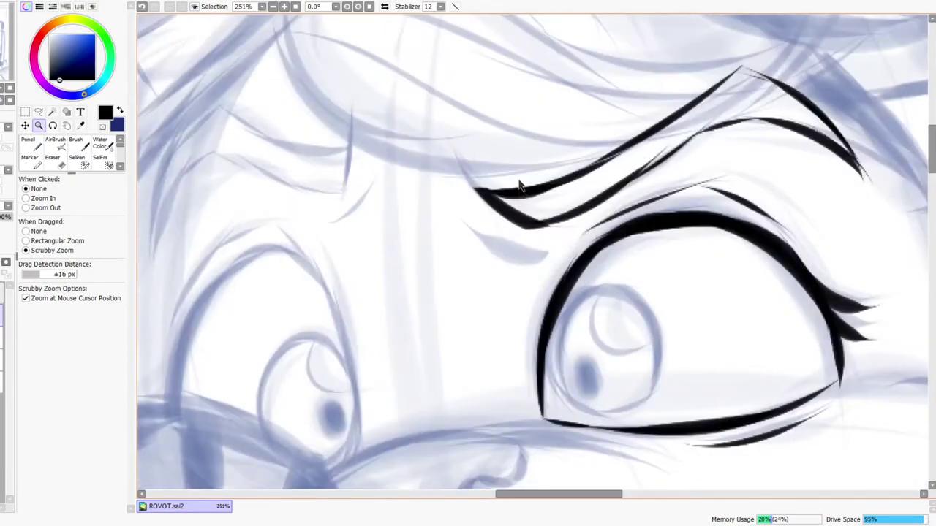
# Step: Flip the view and ink the short frown wrinkle beneath the eyebrow's inner end, then restore the orientation
pyautogui.click(385, 6)
pyautogui.moveTo(543, 222); pyautogui.dragTo(554, 212)
pyautogui.moveTo(500, 261); pyautogui.dragTo(623, 226)
pyautogui.moveTo(638, 193); pyautogui.dragTo(630, 195)
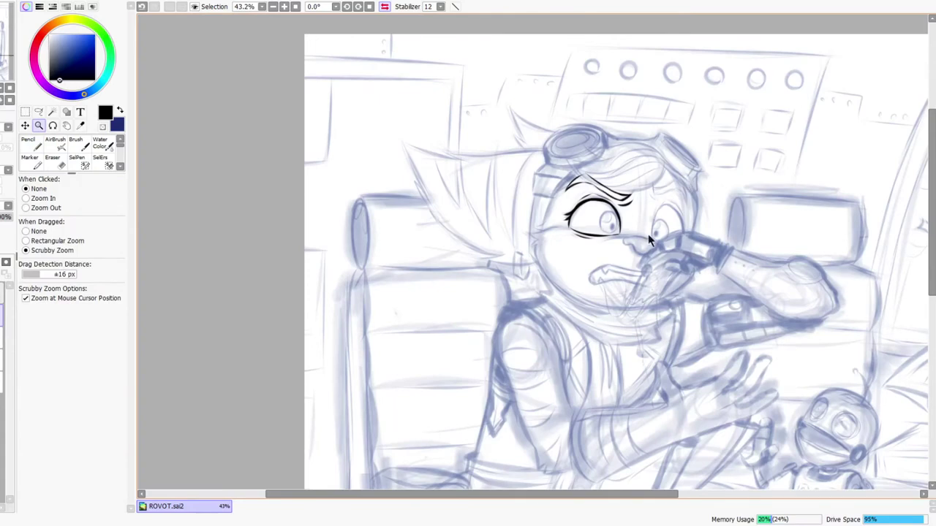
pyautogui.click(383, 7)
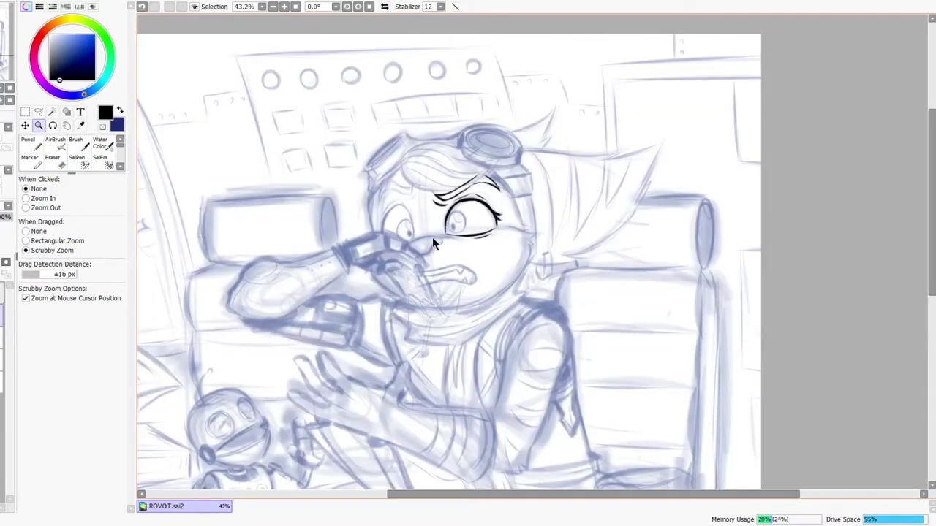
# Step: Ink the first stretch of the nose bridge as a tapered curve rising from beside the raised hand
pyautogui.moveTo(469, 247); pyautogui.dragTo(496, 223)
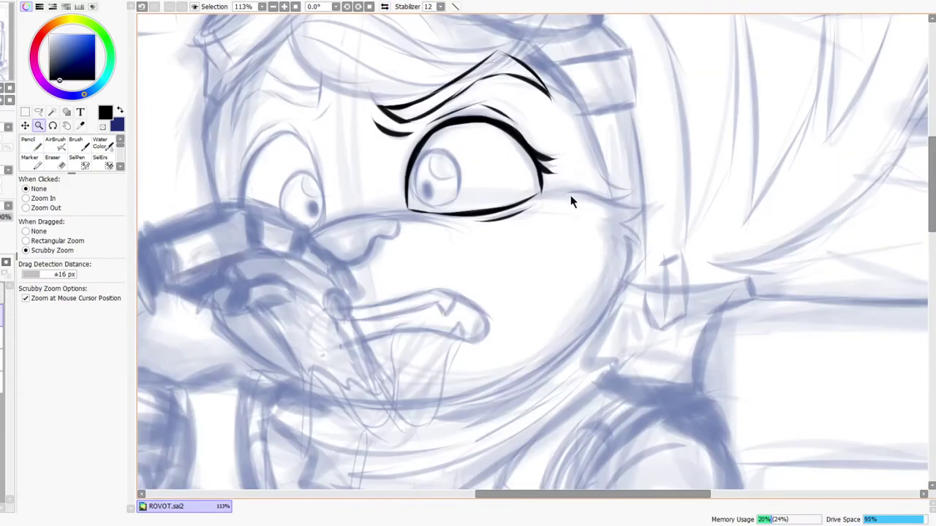
pyautogui.moveTo(562, 219); pyautogui.dragTo(595, 300)
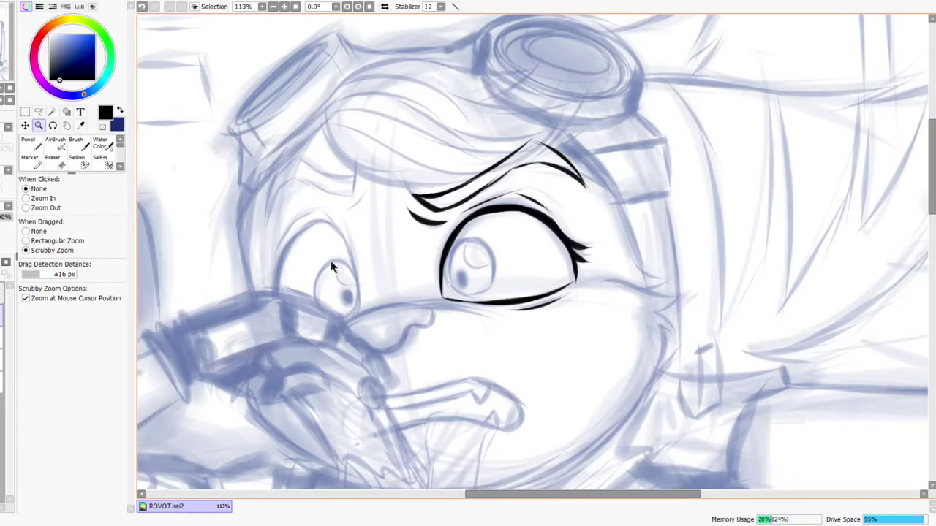
pyautogui.moveTo(299, 267); pyautogui.dragTo(475, 315)
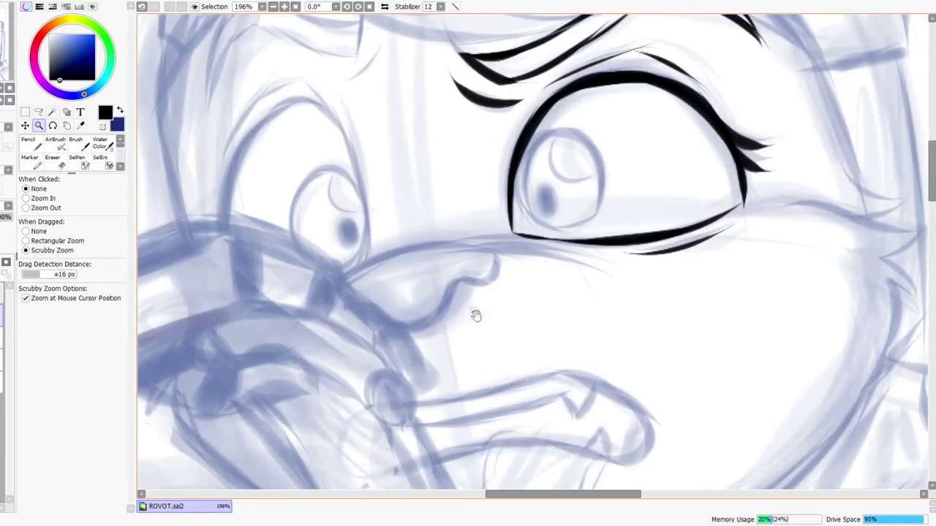
pyautogui.click(387, 7)
pyautogui.click(387, 6)
pyautogui.moveTo(410, 198); pyautogui.dragTo(349, 274)
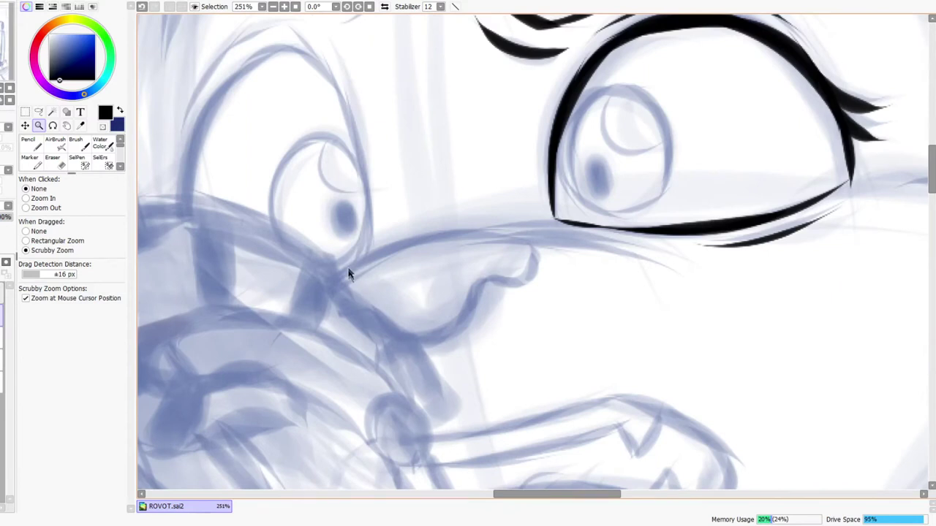
pyautogui.press('n')
pyautogui.moveTo(435, 242)
pyautogui.mouseDown()
pyautogui.moveTo(333, 281)
pyautogui.moveTo(512, 235)
pyautogui.moveTo(571, 249)
pyautogui.mouseUp()
pyautogui.hotkey('ctrl', 'z')
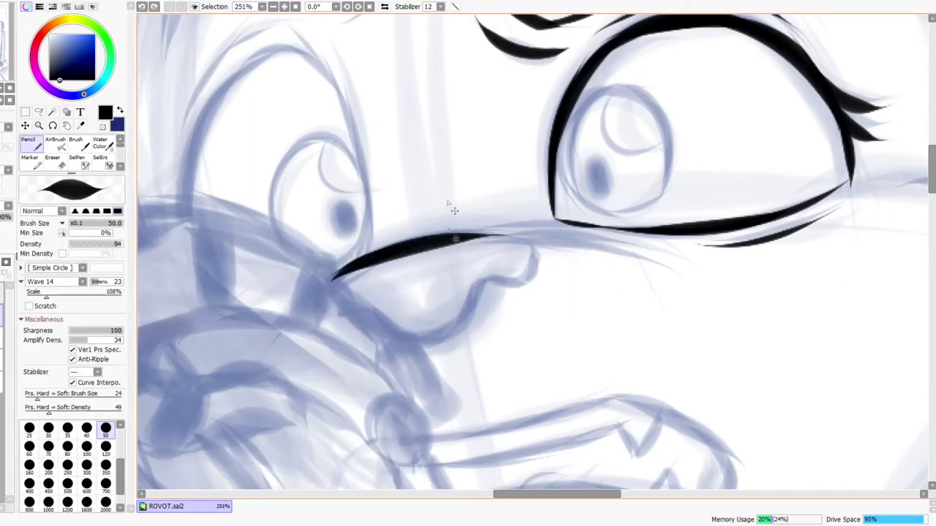
# Step: Round off the start of the nose bridge line and extend the line past the eye's inner corner onto the cheek
pyautogui.click(381, 9)
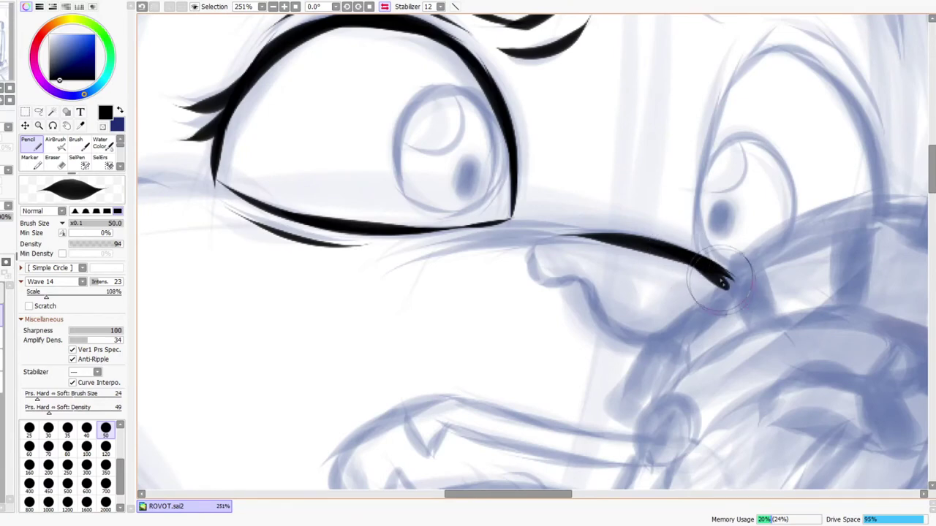
pyautogui.press('h')
pyautogui.moveTo(419, 249)
pyautogui.mouseDown()
pyautogui.moveTo(540, 241)
pyautogui.moveTo(634, 258)
pyautogui.mouseUp()
pyautogui.hotkey('ctrl', 'z')
pyautogui.moveTo(388, 261)
pyautogui.mouseDown()
pyautogui.moveTo(439, 251)
pyautogui.moveTo(675, 265)
pyautogui.moveTo(470, 234)
pyautogui.moveTo(647, 277)
pyautogui.mouseUp()
pyautogui.hotkey('ctrl', 'z')
pyautogui.moveTo(472, 244); pyautogui.dragTo(689, 282)
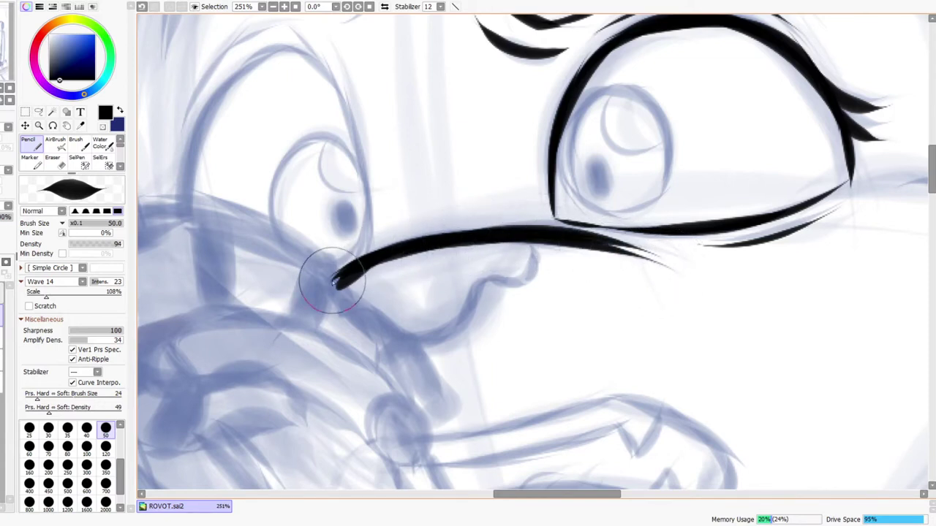
# Step: Thicken the upper edge of the nose bridge line with a further black stroke
pyautogui.moveTo(351, 267); pyautogui.dragTo(541, 238)
pyautogui.hotkey('ctrl', 'z')
pyautogui.moveTo(330, 279)
pyautogui.mouseDown()
pyautogui.moveTo(472, 236)
pyautogui.moveTo(576, 234)
pyautogui.mouseUp()
pyautogui.hotkey('ctrl', 'z')
pyautogui.moveTo(396, 243); pyautogui.dragTo(521, 230)
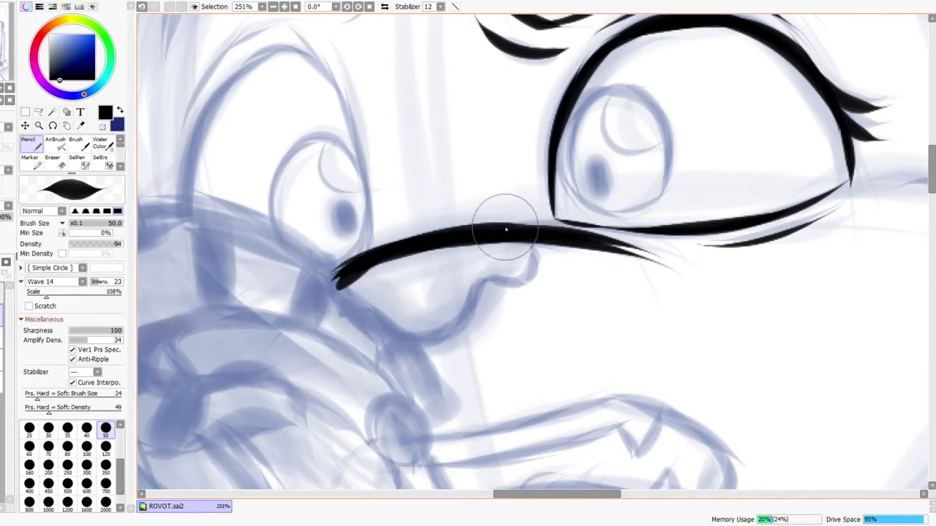
# Step: Undo and redraw the thickening stroke along the nose bridge line, and trim its start beside the raised hand into a clean slanted end
pyautogui.hotkey('ctrl', 'z')
pyautogui.moveTo(397, 243); pyautogui.dragTo(563, 230)
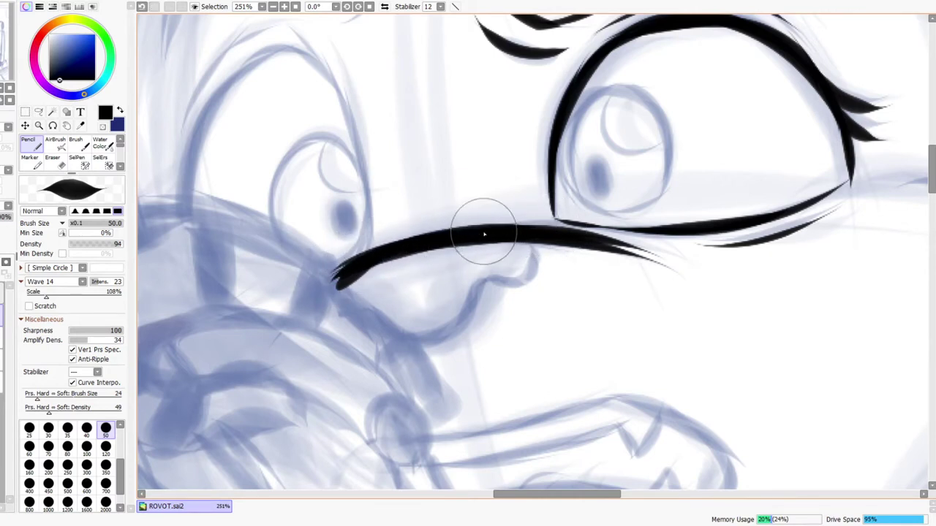
pyautogui.press('e')
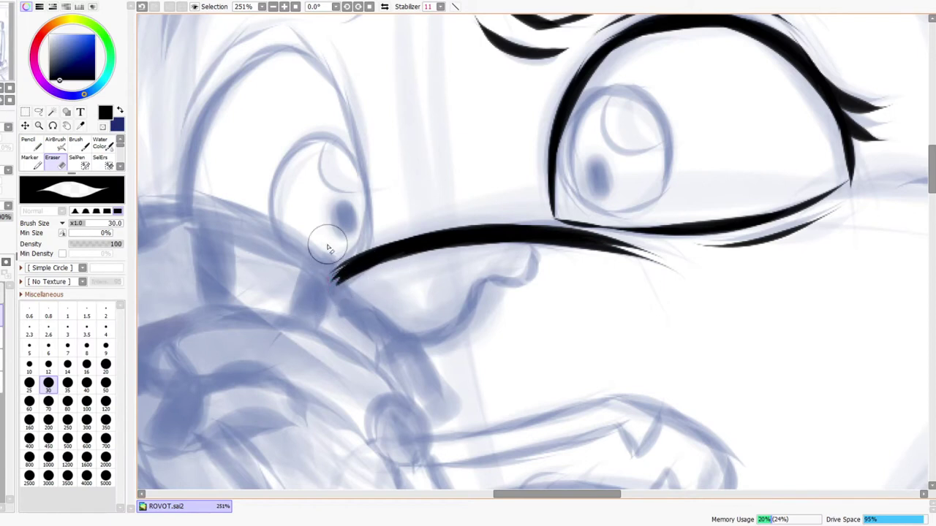
pyautogui.press('n')
pyautogui.moveTo(319, 285); pyautogui.dragTo(386, 255)
pyautogui.press('e')
pyautogui.moveTo(302, 278); pyautogui.dragTo(356, 305)
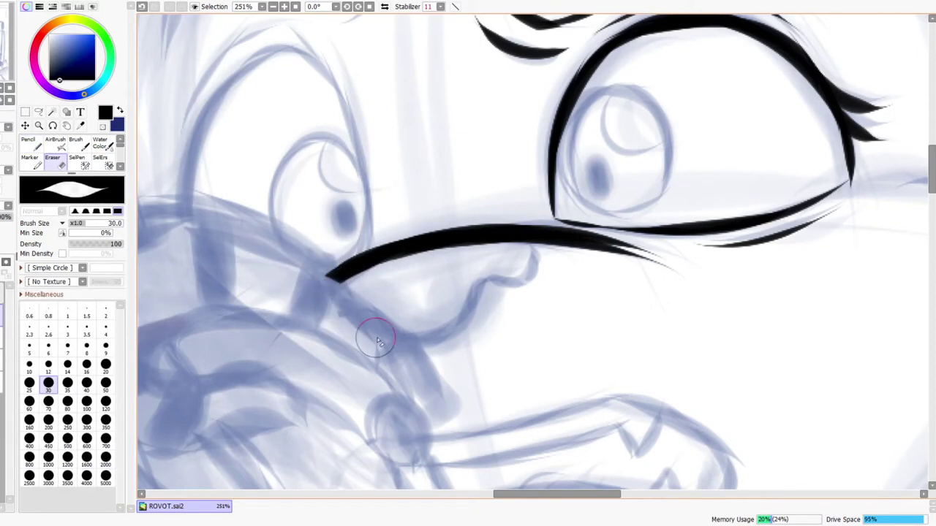
# Step: Flip the view and ink the lower part of the far eye's inner edge, rising from the nose bridge line
pyautogui.hotkey('ctrl', 'space')
pyautogui.moveTo(425, 277); pyautogui.dragTo(393, 296)
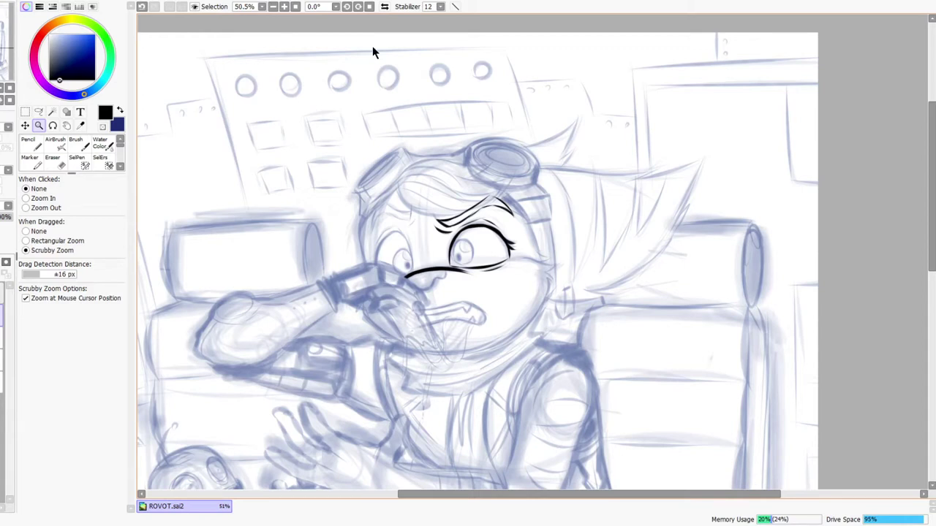
pyautogui.moveTo(449, 272); pyautogui.dragTo(497, 272)
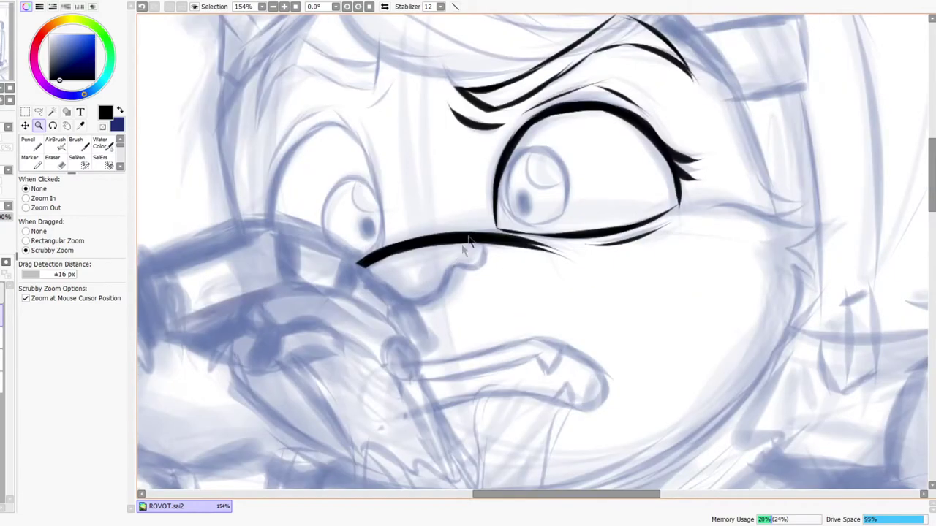
pyautogui.click(386, 7)
pyautogui.moveTo(618, 178); pyautogui.dragTo(466, 308)
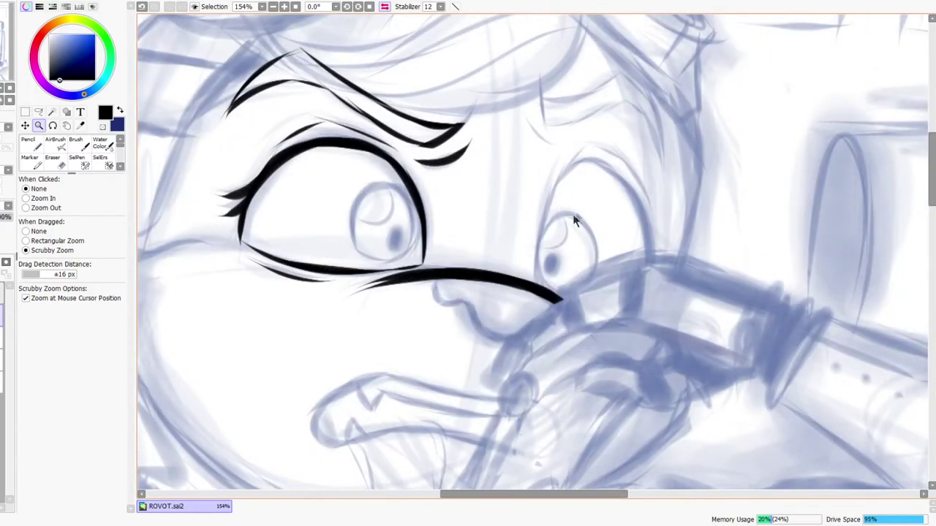
pyautogui.scroll(3, 576, 212)
pyautogui.press('n')
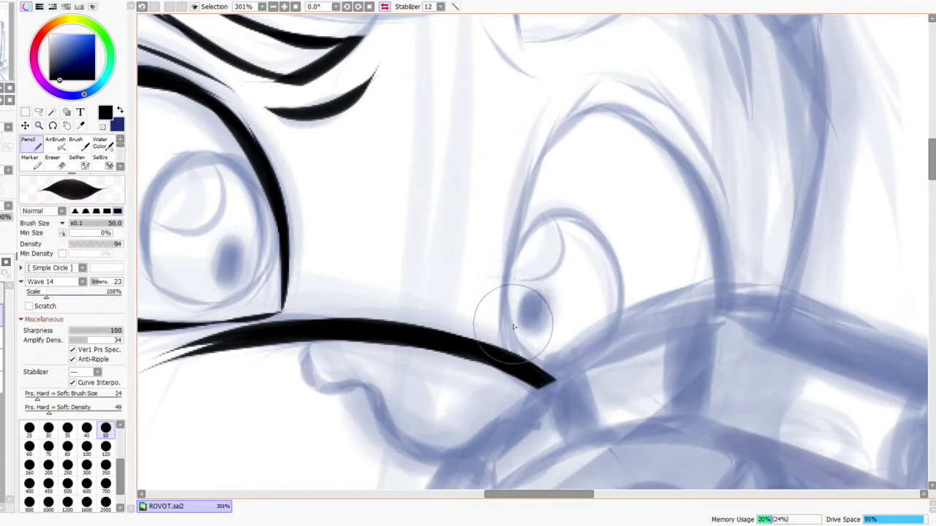
pyautogui.moveTo(509, 353)
pyautogui.mouseDown()
pyautogui.moveTo(510, 244)
pyautogui.moveTo(539, 167)
pyautogui.mouseUp()
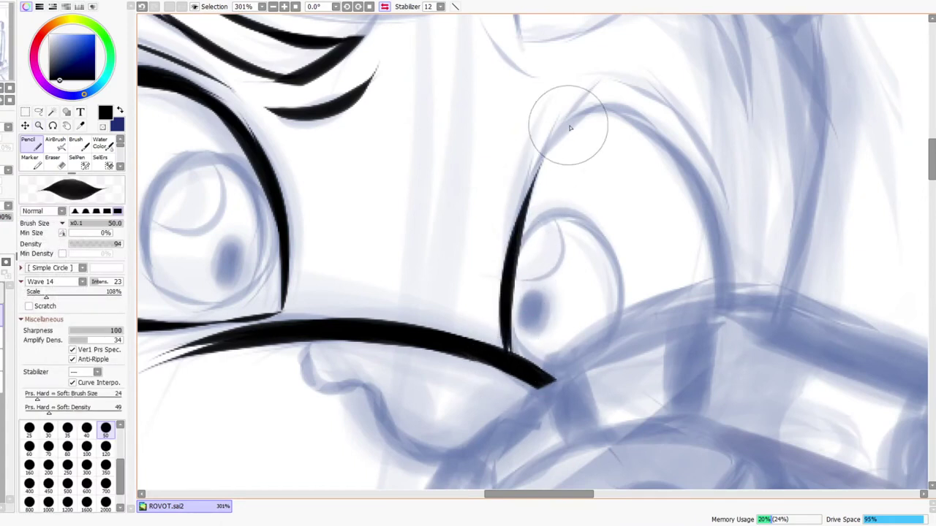
# Step: Extend the far eye's inner edge as a tapered curve almost to the top of the eye and thicken its lower half
pyautogui.moveTo(506, 293); pyautogui.dragTo(558, 142)
pyautogui.moveTo(511, 241); pyautogui.dragTo(590, 118)
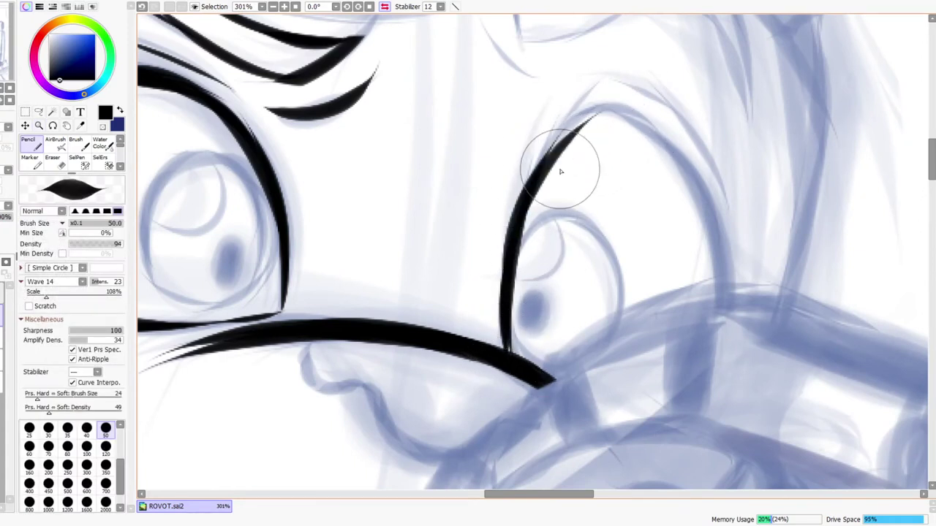
pyautogui.hotkey('ctrl', 'z')
pyautogui.moveTo(507, 220); pyautogui.dragTo(581, 117)
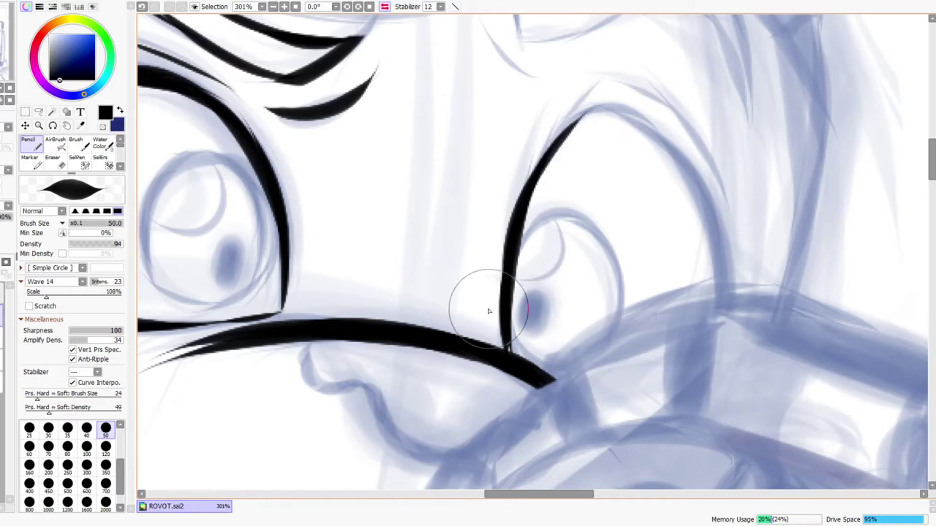
pyautogui.moveTo(508, 356); pyautogui.dragTo(510, 339)
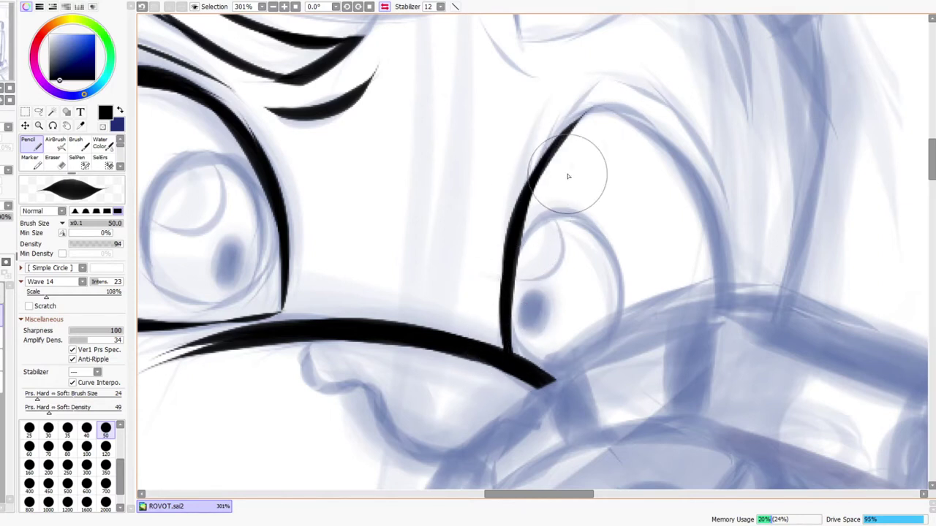
pyautogui.moveTo(502, 349); pyautogui.dragTo(501, 217)
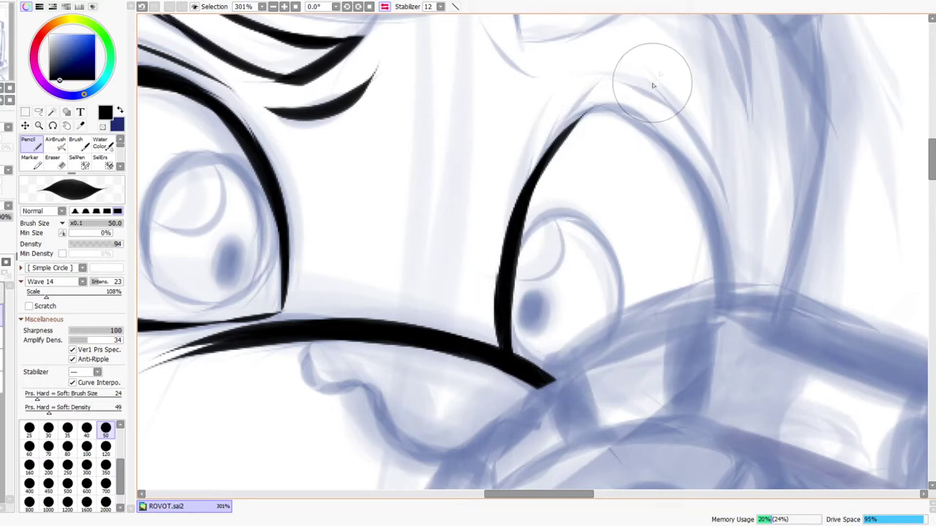
# Step: Unflip the view to ink the far eye's outer edge and arched top, and flip it again to thicken the upper inner edge
pyautogui.click(385, 7)
pyautogui.moveTo(339, 248)
pyautogui.mouseDown()
pyautogui.moveTo(339, 333)
pyautogui.moveTo(344, 263)
pyautogui.moveTo(398, 157)
pyautogui.moveTo(451, 112)
pyautogui.moveTo(507, 121)
pyautogui.mouseUp()
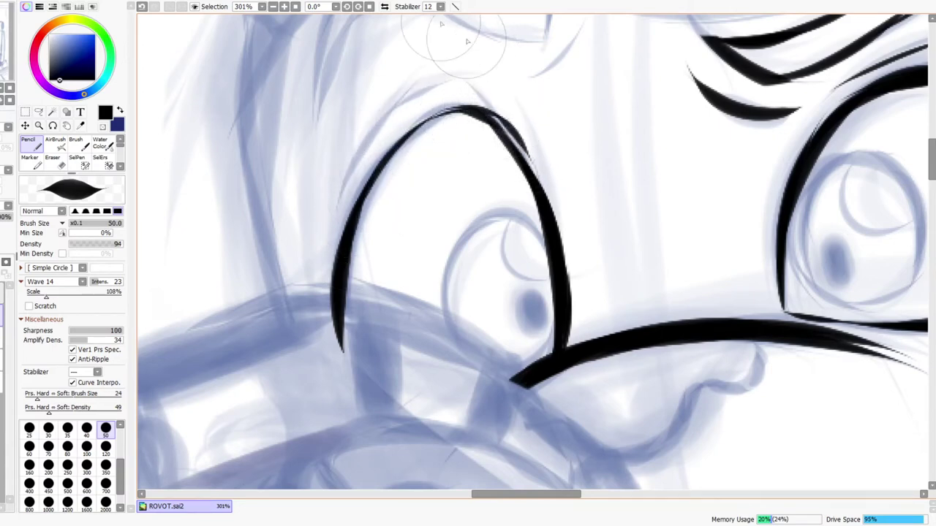
pyautogui.click(385, 7)
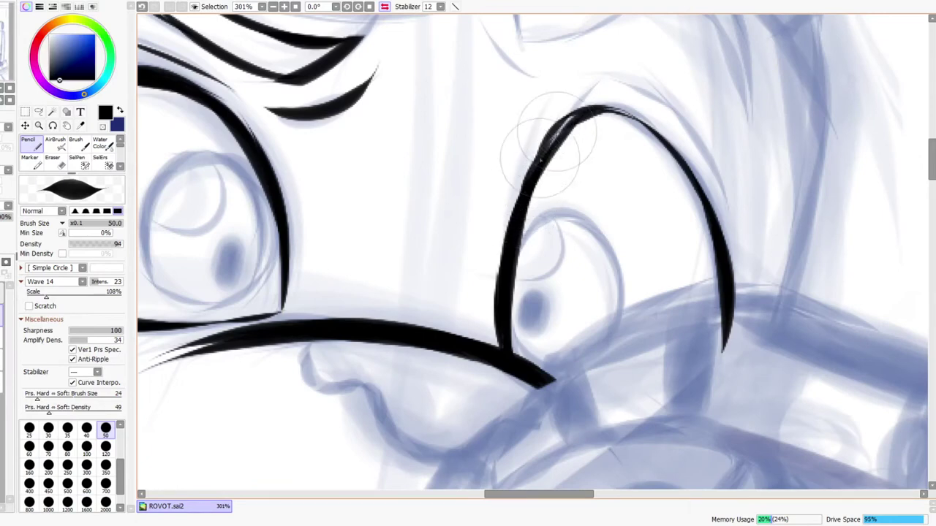
pyautogui.hotkey('ctrl', 'space')
pyautogui.moveTo(594, 112)
pyautogui.mouseDown()
pyautogui.moveTo(574, 143)
pyautogui.moveTo(601, 104)
pyautogui.moveTo(592, 83)
pyautogui.mouseUp()
pyautogui.moveTo(488, 289); pyautogui.dragTo(538, 104)
pyautogui.moveTo(506, 212)
pyautogui.mouseDown()
pyautogui.moveTo(539, 109)
pyautogui.moveTo(573, 85)
pyautogui.mouseUp()
# Step: Erase the tapered lower tip of the far eye's outer edge so it ends cleanly at the hand
pyautogui.hotkey('ctrl', 'space')
pyautogui.moveTo(622, 67); pyautogui.dragTo(656, 46)
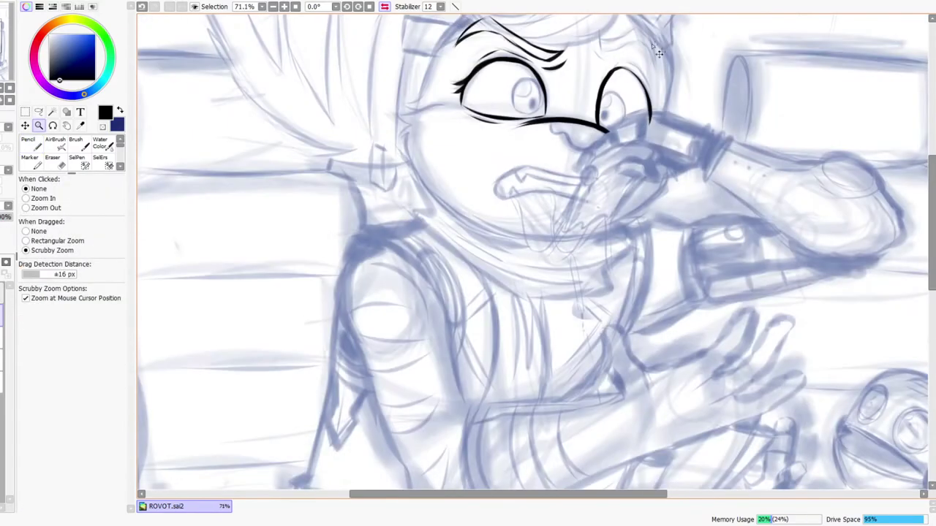
pyautogui.moveTo(621, 89)
pyautogui.mouseDown()
pyautogui.moveTo(597, 122)
pyautogui.moveTo(631, 120)
pyautogui.mouseUp()
pyautogui.moveTo(576, 174)
pyautogui.mouseDown()
pyautogui.moveTo(583, 162)
pyautogui.moveTo(568, 218)
pyautogui.moveTo(625, 141)
pyautogui.mouseUp()
pyautogui.press('e')
pyautogui.hotkey('ctrl', 'space')
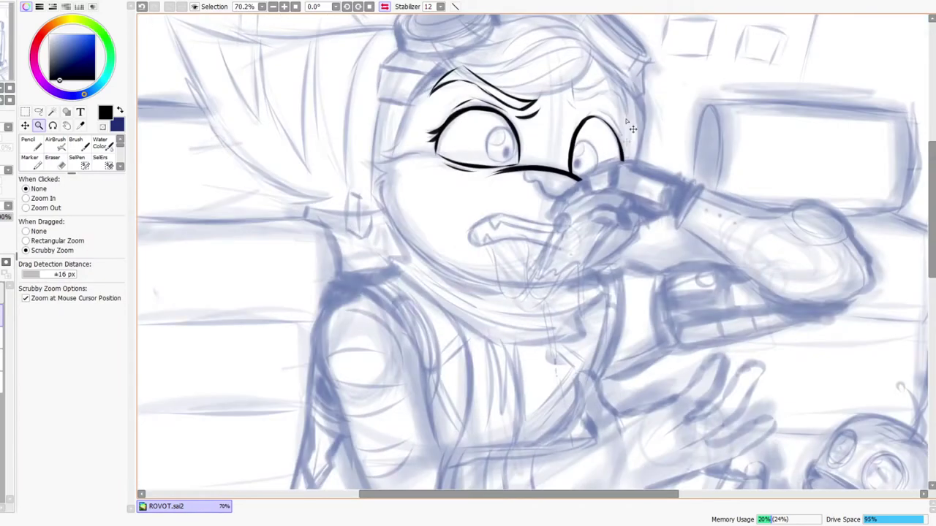
# Step: Check the face in both orientations and, in the flipped view, ink the eyelid crease above the far eye with short tapered strokes
pyautogui.click(385, 6)
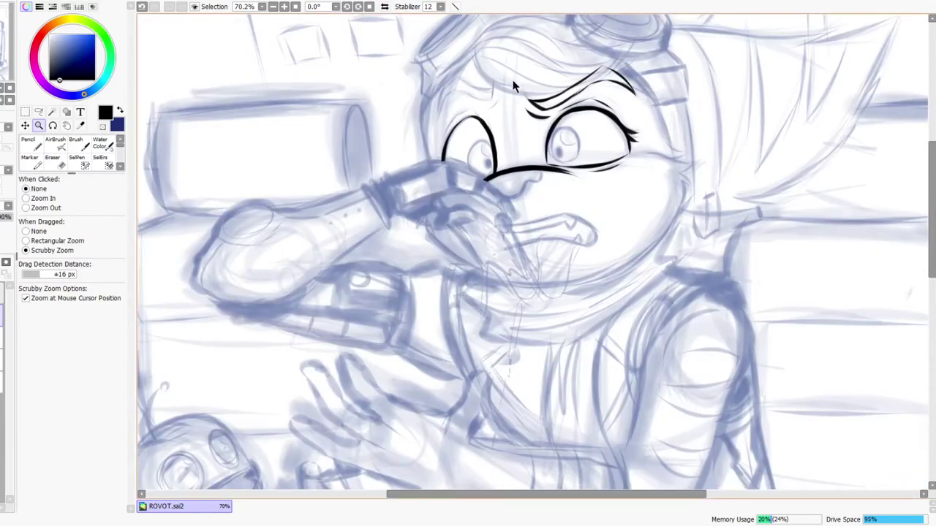
pyautogui.moveTo(510, 100); pyautogui.dragTo(475, 196)
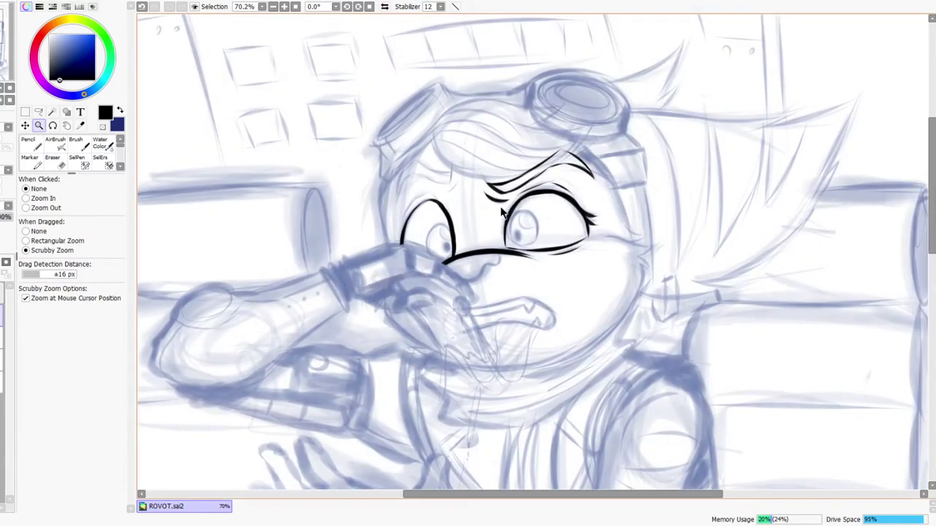
pyautogui.moveTo(436, 167); pyautogui.dragTo(437, 213)
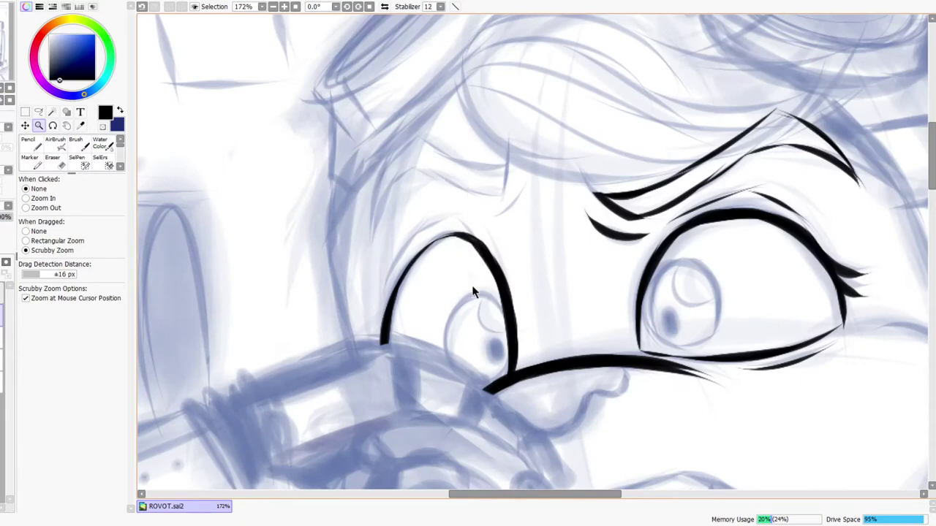
pyautogui.click(385, 7)
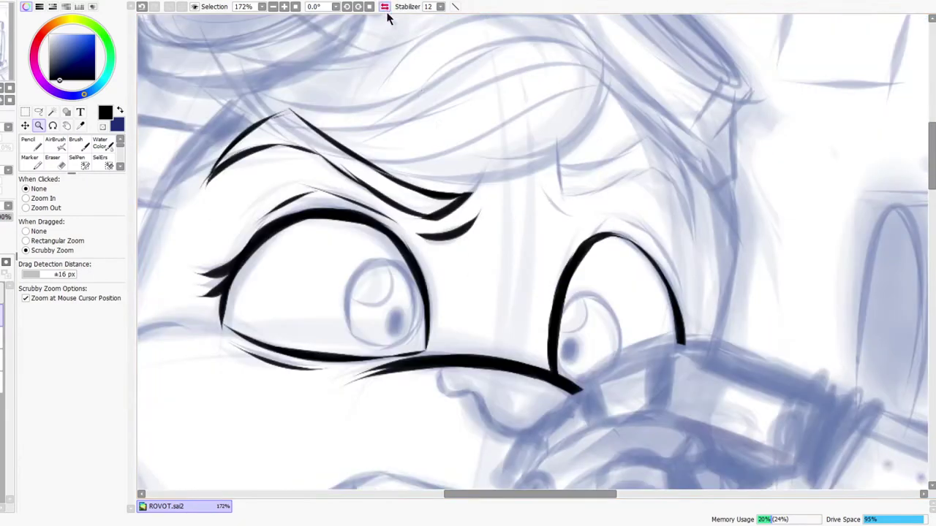
pyautogui.moveTo(611, 227); pyautogui.dragTo(615, 214)
pyautogui.press('n')
pyautogui.moveTo(573, 247)
pyautogui.mouseDown()
pyautogui.moveTo(618, 211)
pyautogui.moveTo(593, 217)
pyautogui.moveTo(697, 258)
pyautogui.moveTo(678, 232)
pyautogui.moveTo(657, 235)
pyautogui.moveTo(729, 391)
pyautogui.moveTo(726, 320)
pyautogui.moveTo(714, 330)
pyautogui.moveTo(724, 381)
pyautogui.moveTo(731, 342)
pyautogui.moveTo(717, 430)
pyautogui.moveTo(584, 319)
pyautogui.moveTo(579, 252)
pyautogui.moveTo(554, 165)
pyautogui.moveTo(580, 126)
pyautogui.moveTo(557, 144)
pyautogui.moveTo(578, 108)
pyautogui.moveTo(571, 119)
pyautogui.moveTo(586, 144)
pyautogui.mouseUp()
# Step: Extend the inner tip of the near eyebrow upward with a short tapered stroke in the flipped view
pyautogui.press('z')
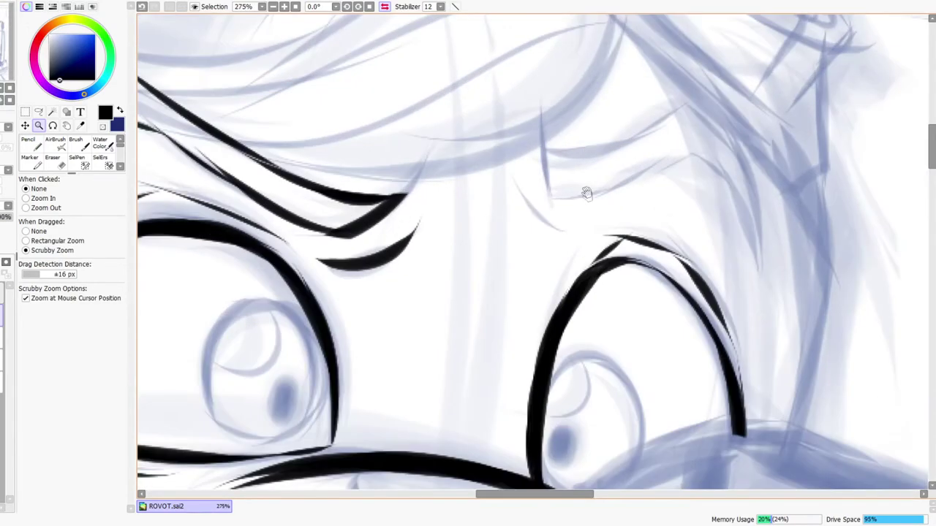
pyautogui.moveTo(587, 194); pyautogui.dragTo(575, 211)
pyautogui.click(384, 7)
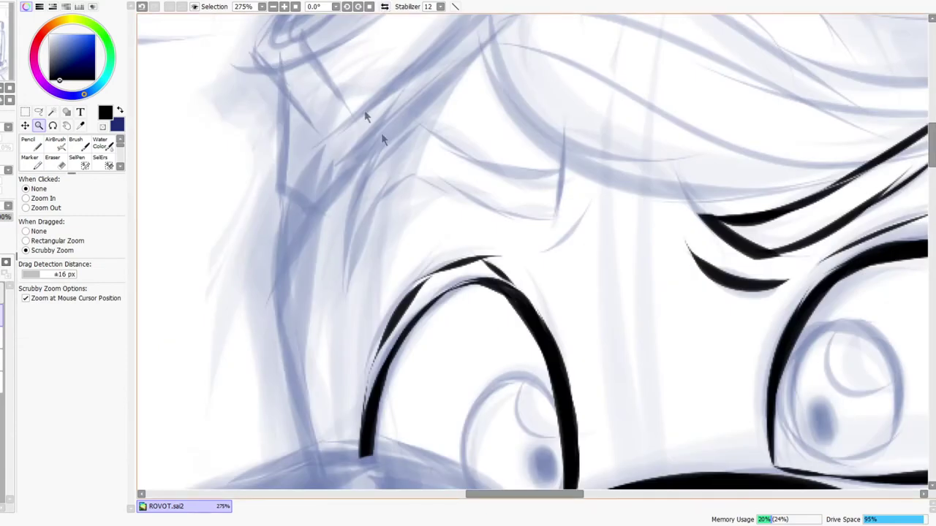
pyautogui.scroll(-5, 466, 278)
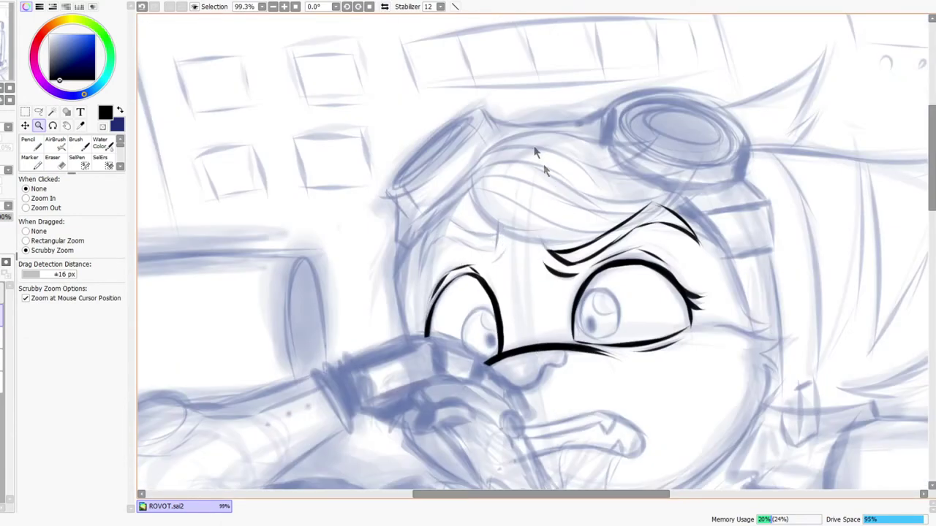
pyautogui.scroll(5, 581, 224)
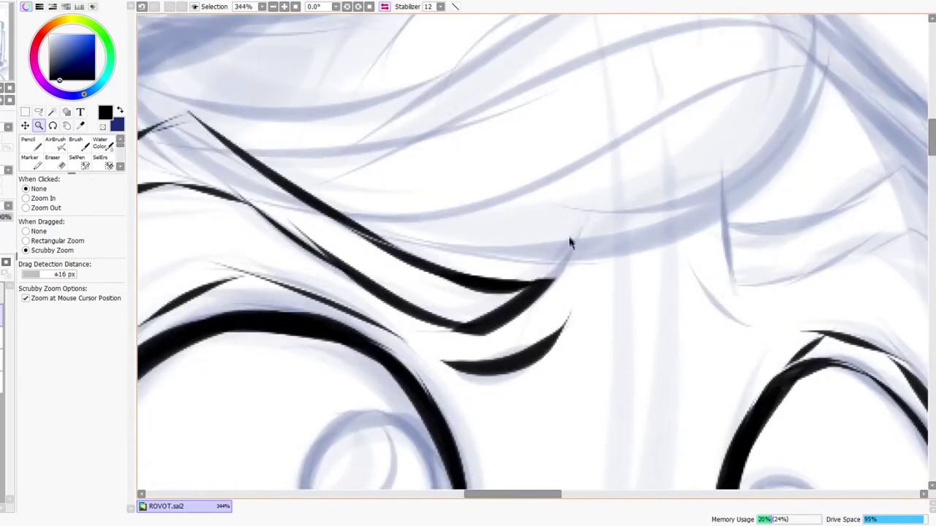
pyautogui.press('n')
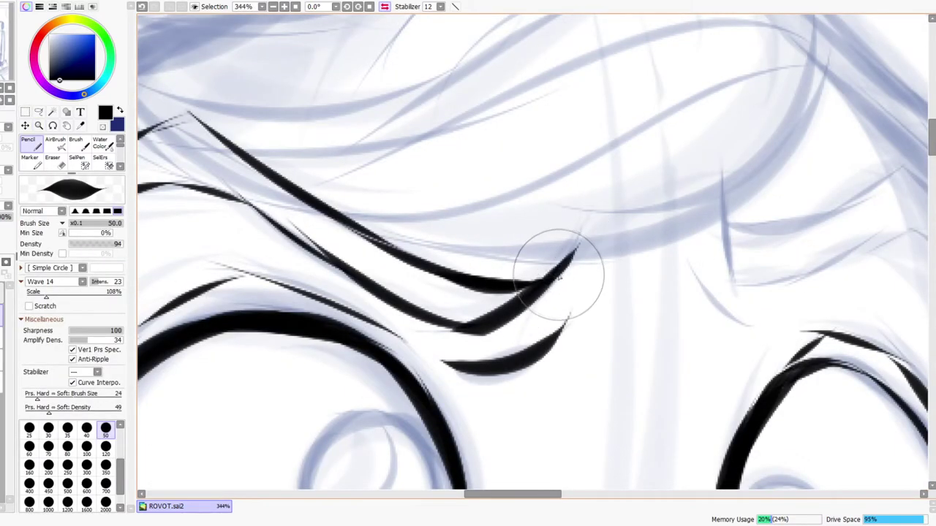
pyautogui.hotkey('ctrl', 'space')
pyautogui.moveTo(573, 263); pyautogui.dragTo(551, 283)
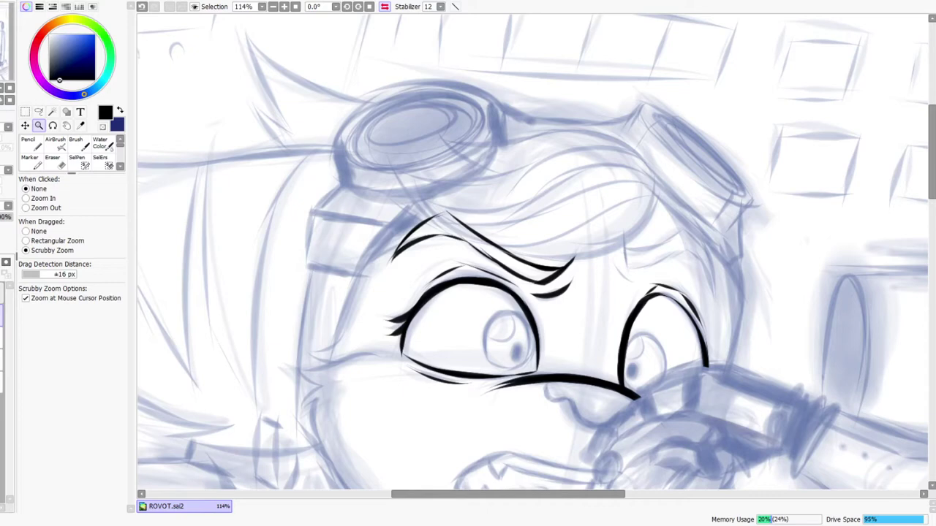
pyautogui.scroll(4, 651, 266)
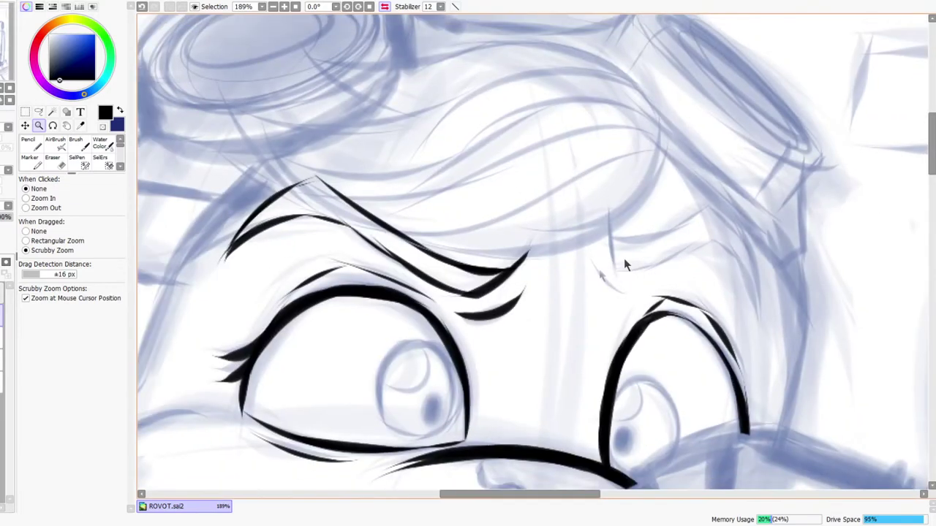
pyautogui.scroll(3, 515, 303)
pyautogui.press('e')
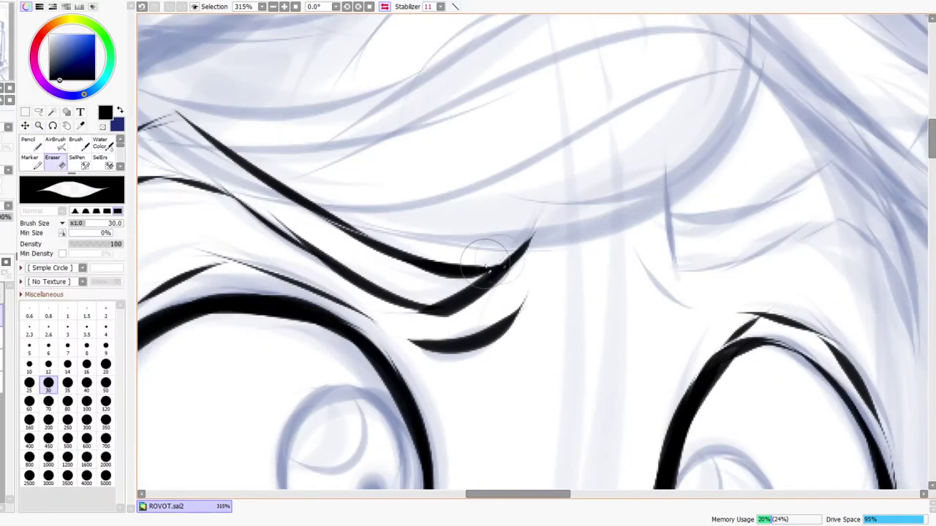
pyautogui.moveTo(521, 250); pyautogui.dragTo(502, 268)
pyautogui.hotkey('ctrl', 'z')
# Step: Restore the view's orientation and ink the far eyebrow's lower contour from its outer end over the arch and up the inner end
pyautogui.hotkey('ctrl', 'space')
pyautogui.moveTo(564, 234); pyautogui.dragTo(640, 211)
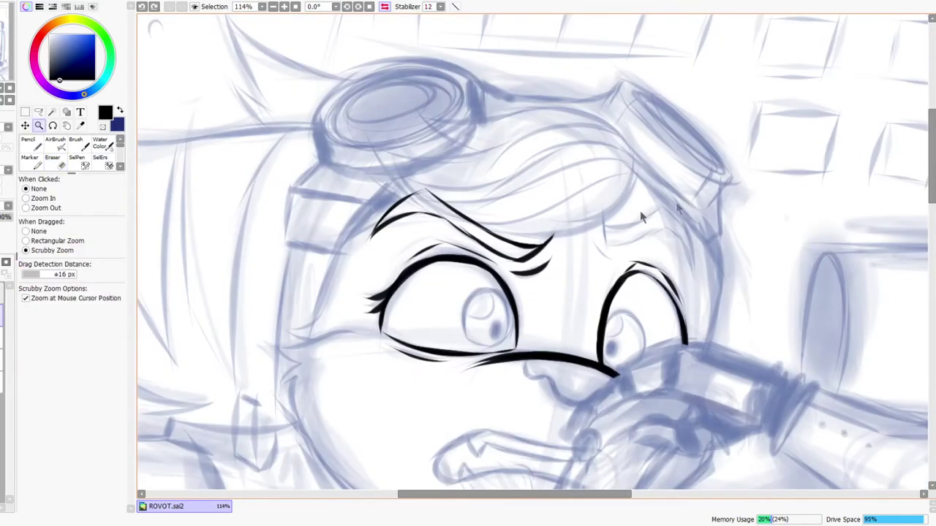
pyautogui.click(385, 7)
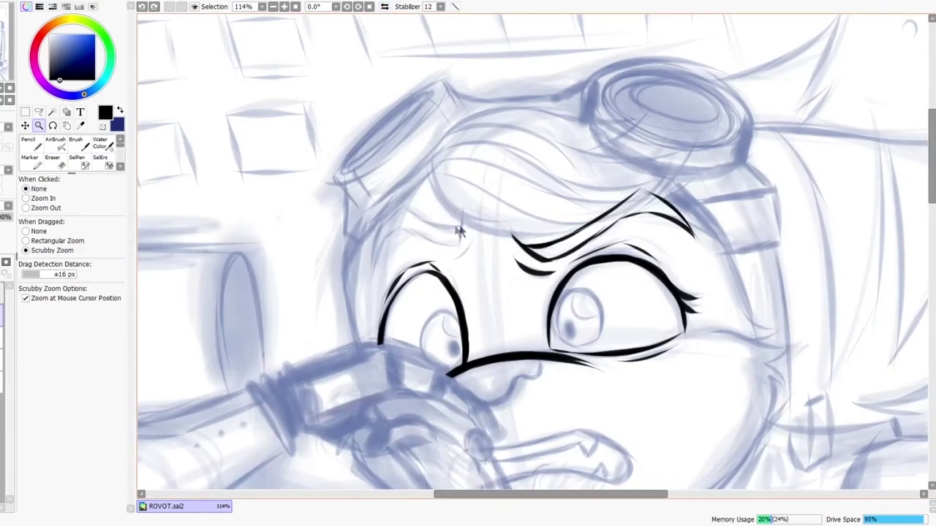
pyautogui.scroll(4, 409, 249)
pyautogui.press('n')
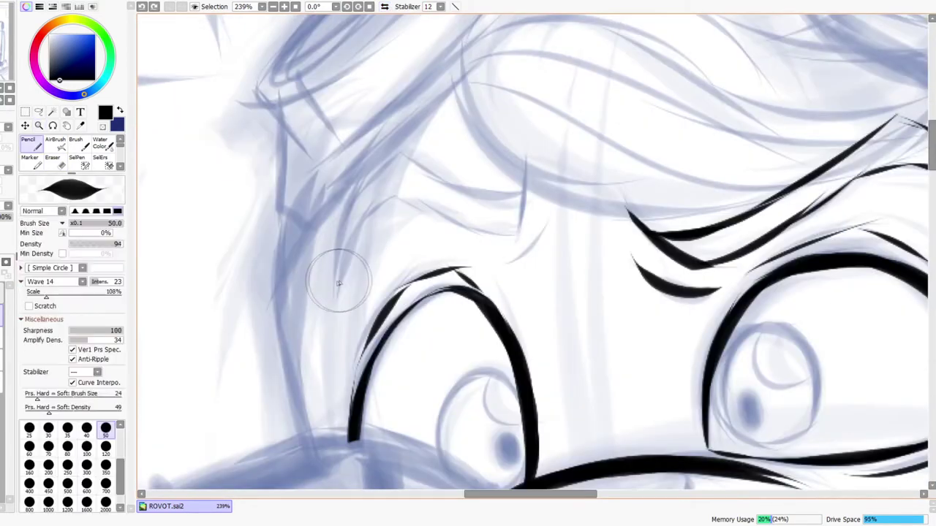
pyautogui.moveTo(335, 288); pyautogui.dragTo(398, 198)
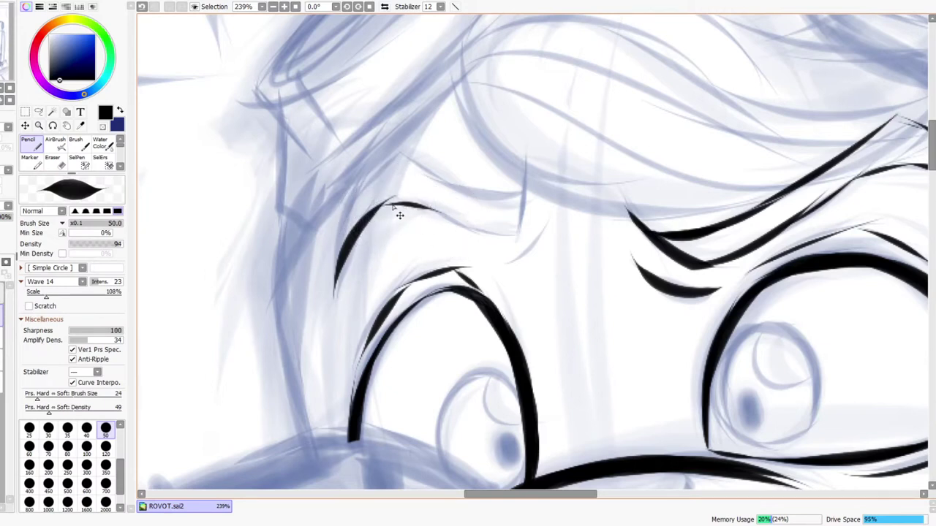
pyautogui.moveTo(388, 203)
pyautogui.mouseDown()
pyautogui.moveTo(462, 228)
pyautogui.moveTo(520, 232)
pyautogui.mouseUp()
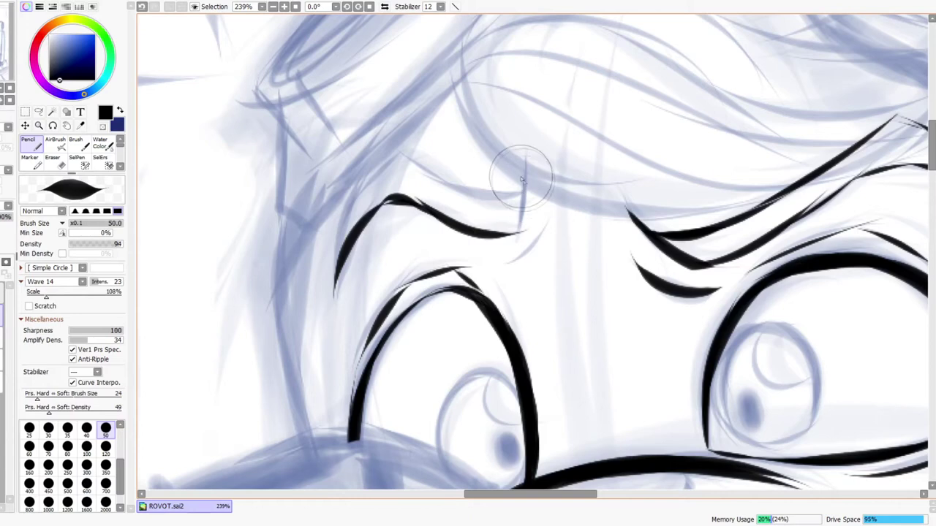
pyautogui.moveTo(516, 234); pyautogui.dragTo(524, 155)
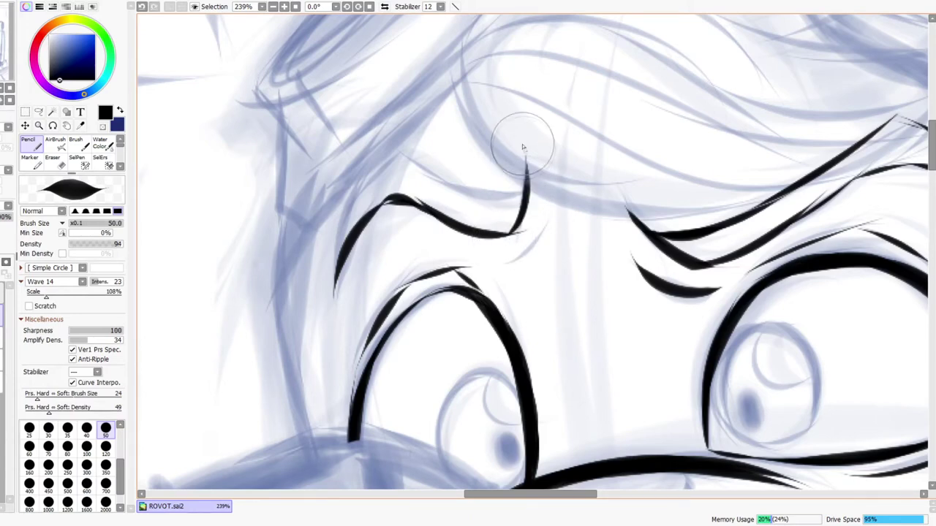
# Step: Flip the view and close the far eyebrow by inking its upper edge to the peak and down to the outer tip
pyautogui.click(385, 6)
pyautogui.moveTo(537, 186); pyautogui.dragTo(629, 171)
pyautogui.moveTo(567, 193)
pyautogui.mouseDown()
pyautogui.moveTo(681, 140)
pyautogui.moveTo(731, 255)
pyautogui.mouseUp()
pyautogui.hotkey('ctrl', 'space')
pyautogui.moveTo(728, 210); pyautogui.dragTo(657, 212)
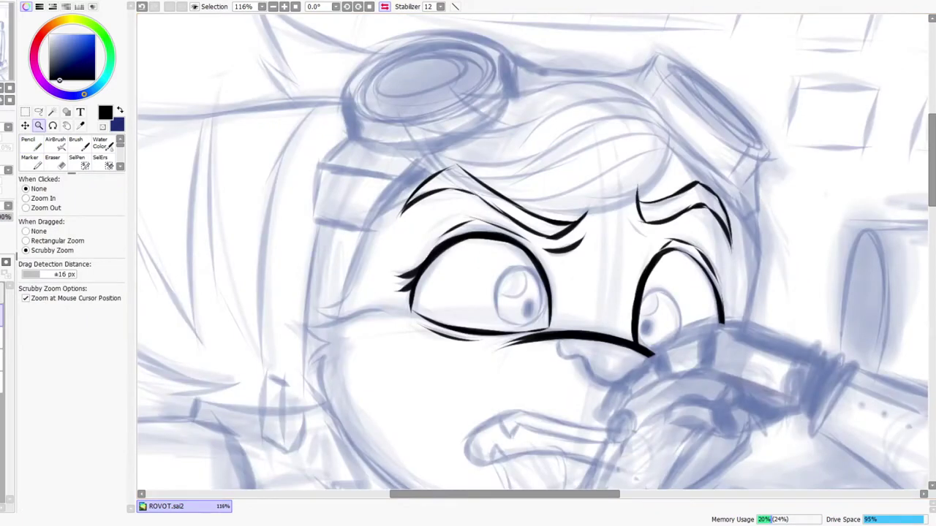
# Step: Compare the inked eyes, eyebrows and nose bridge in the normal and mirrored views at several zoom levels
pyautogui.moveTo(644, 217)
pyautogui.mouseDown()
pyautogui.moveTo(658, 194)
pyautogui.moveTo(633, 210)
pyautogui.moveTo(662, 275)
pyautogui.moveTo(682, 266)
pyautogui.mouseUp()
pyautogui.hotkey('ctrl', 'space')
pyautogui.moveTo(671, 234)
pyautogui.mouseDown()
pyautogui.moveTo(656, 247)
pyautogui.moveTo(666, 227)
pyautogui.mouseUp()
pyautogui.click(385, 7)
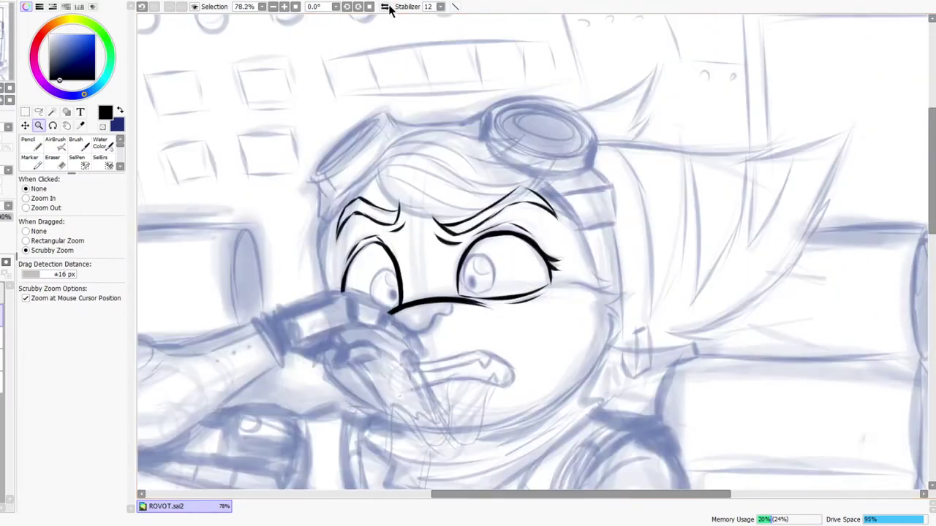
pyautogui.scroll(-2, 408, 194)
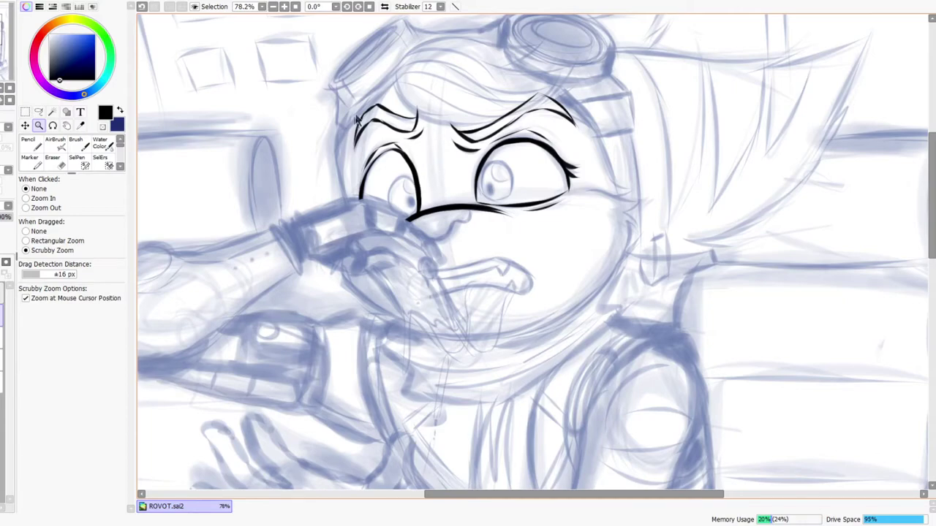
pyautogui.moveTo(351, 121); pyautogui.dragTo(367, 111)
pyautogui.moveTo(359, 171); pyautogui.dragTo(356, 205)
pyautogui.moveTo(356, 168)
pyautogui.mouseDown()
pyautogui.moveTo(370, 155)
pyautogui.moveTo(347, 172)
pyautogui.mouseUp()
pyautogui.moveTo(377, 132); pyautogui.dragTo(369, 169)
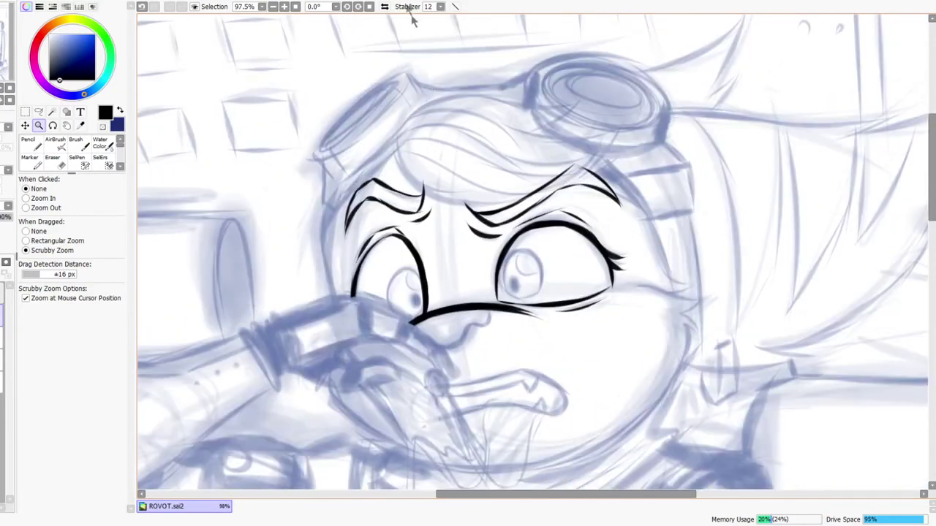
pyautogui.click(384, 7)
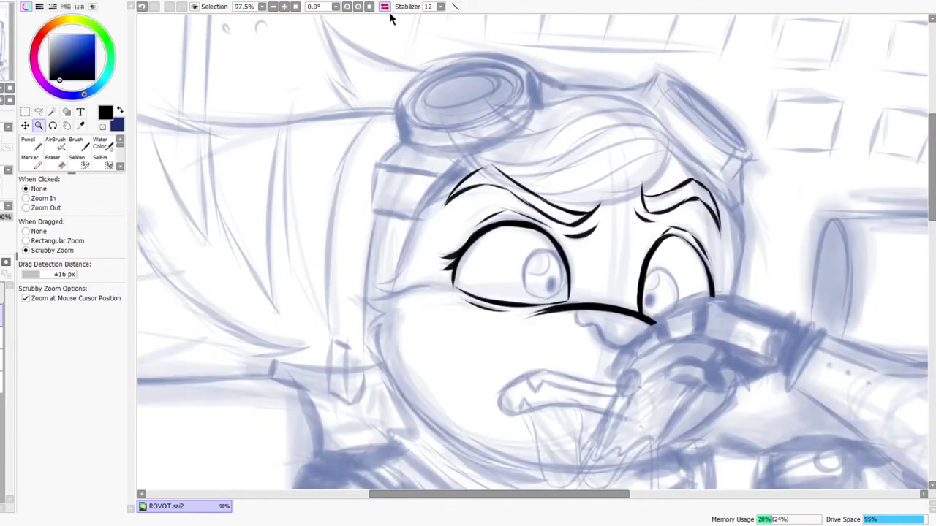
pyautogui.moveTo(421, 323); pyautogui.dragTo(408, 293)
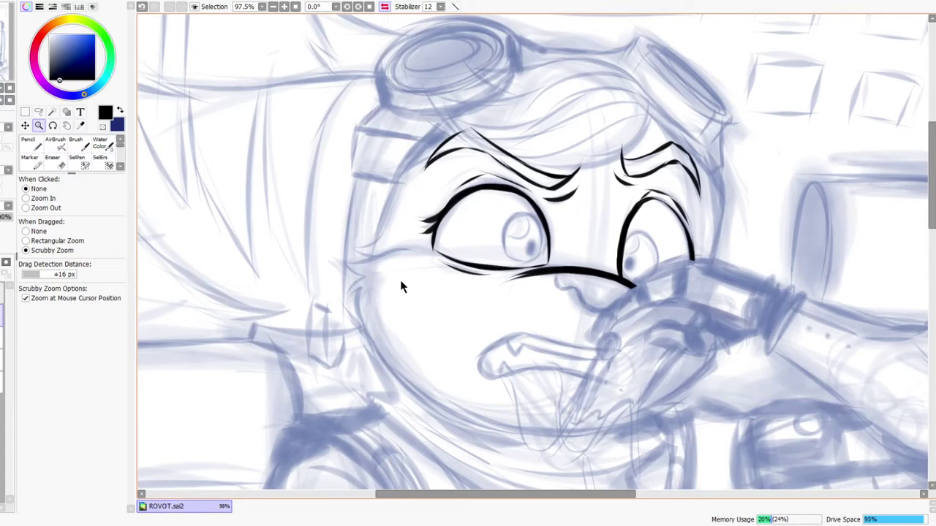
pyautogui.click(384, 7)
# Step: Ink the nose's lower contour from beside the hand up around the nostril to the nose bridge with the Pencil
pyautogui.moveTo(516, 303); pyautogui.dragTo(536, 280)
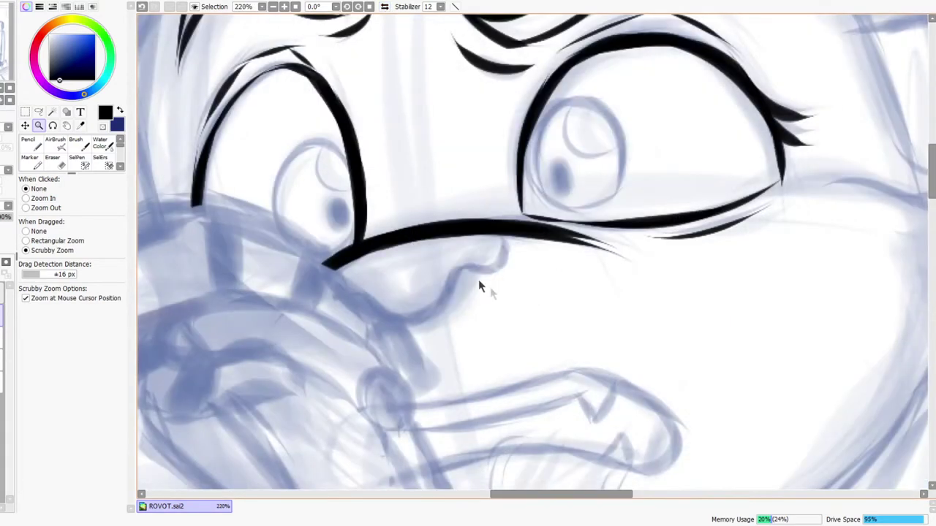
pyautogui.press('n')
pyautogui.moveTo(389, 315); pyautogui.dragTo(445, 291)
pyautogui.hotkey('ctrl', 'z')
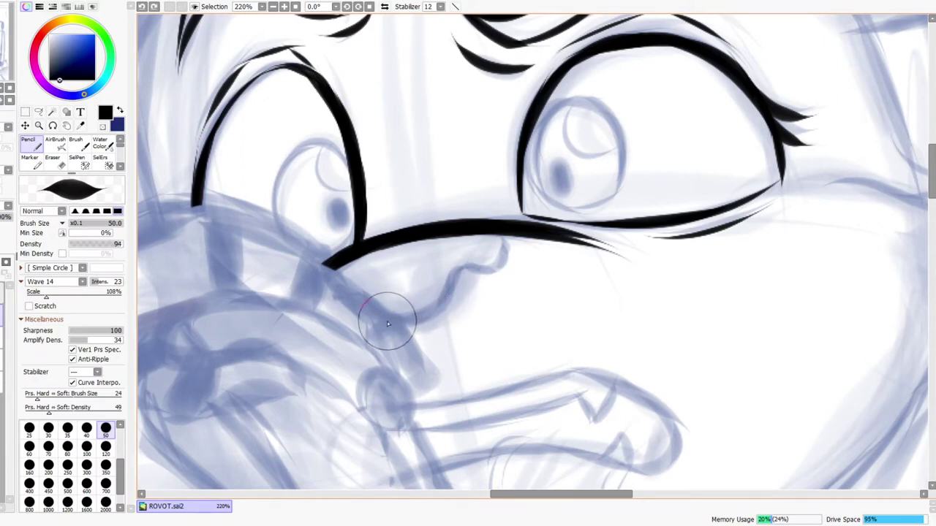
pyautogui.moveTo(399, 322)
pyautogui.mouseDown()
pyautogui.moveTo(426, 319)
pyautogui.moveTo(402, 321)
pyautogui.moveTo(423, 315)
pyautogui.moveTo(457, 270)
pyautogui.moveTo(451, 277)
pyautogui.moveTo(483, 266)
pyautogui.moveTo(486, 277)
pyautogui.moveTo(473, 265)
pyautogui.moveTo(513, 261)
pyautogui.moveTo(502, 239)
pyautogui.moveTo(497, 259)
pyautogui.moveTo(503, 237)
pyautogui.mouseUp()
pyautogui.moveTo(495, 271)
pyautogui.mouseDown()
pyautogui.moveTo(510, 229)
pyautogui.moveTo(500, 235)
pyautogui.moveTo(511, 261)
pyautogui.moveTo(472, 268)
pyautogui.moveTo(509, 267)
pyautogui.moveTo(482, 271)
pyautogui.moveTo(514, 240)
pyautogui.moveTo(564, 227)
pyautogui.mouseUp()
# Step: Ink the cheek line beyond the near eye, ending in a pointed tip with a small fur spike beneath it
pyautogui.hotkey('ctrl', 'space')
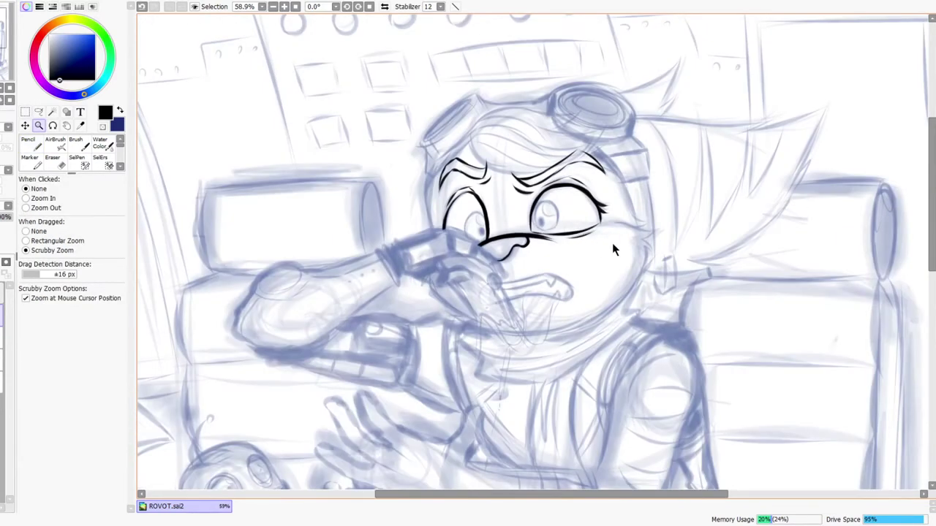
pyautogui.click(384, 7)
pyautogui.moveTo(449, 204); pyautogui.dragTo(444, 178)
pyautogui.click(384, 6)
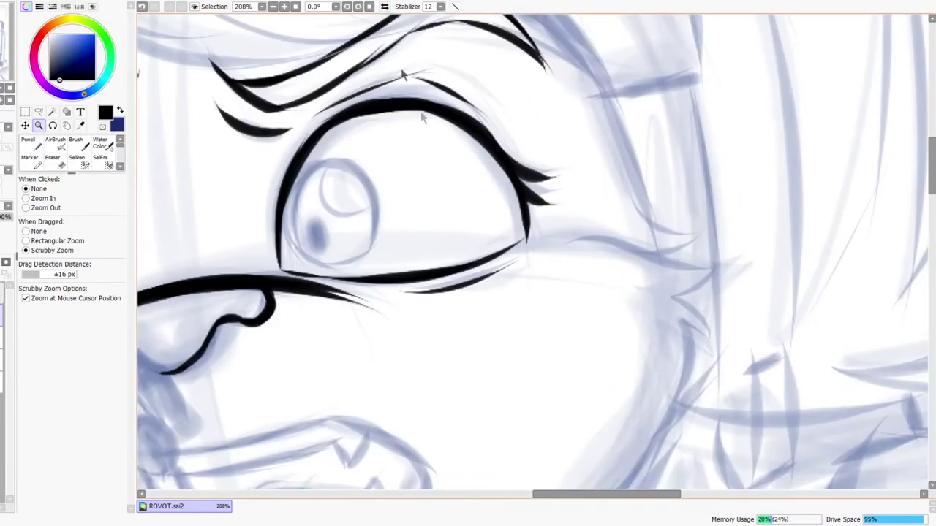
pyautogui.press('space')
pyautogui.moveTo(595, 397); pyautogui.dragTo(577, 345)
pyautogui.moveTo(557, 192)
pyautogui.mouseDown()
pyautogui.moveTo(703, 210)
pyautogui.moveTo(651, 247)
pyautogui.moveTo(695, 283)
pyautogui.mouseUp()
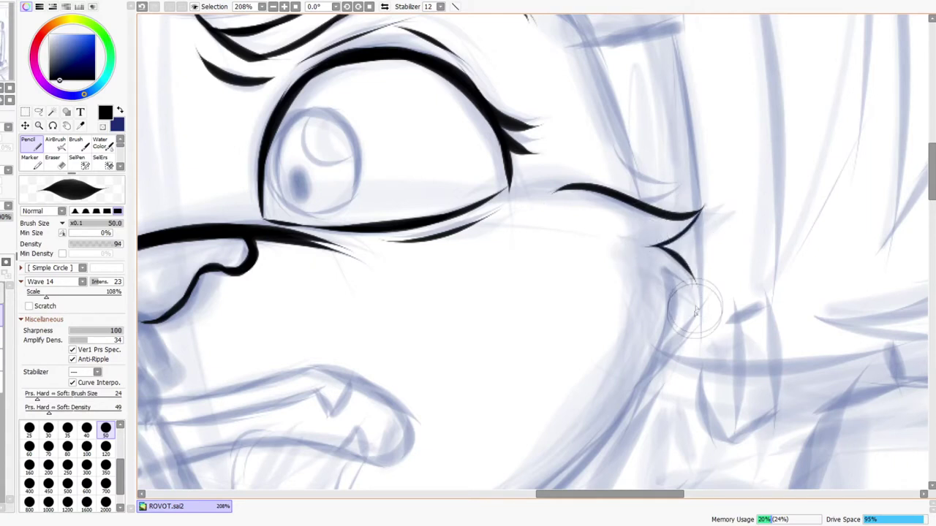
pyautogui.hotkey('ctrl', 'z')
pyautogui.moveTo(645, 247); pyautogui.dragTo(690, 298)
pyautogui.hotkey('ctrl', 'z')
pyautogui.moveTo(645, 249)
pyautogui.mouseDown()
pyautogui.moveTo(692, 288)
pyautogui.moveTo(699, 278)
pyautogui.mouseUp()
pyautogui.hotkey('ctrl', 'space')
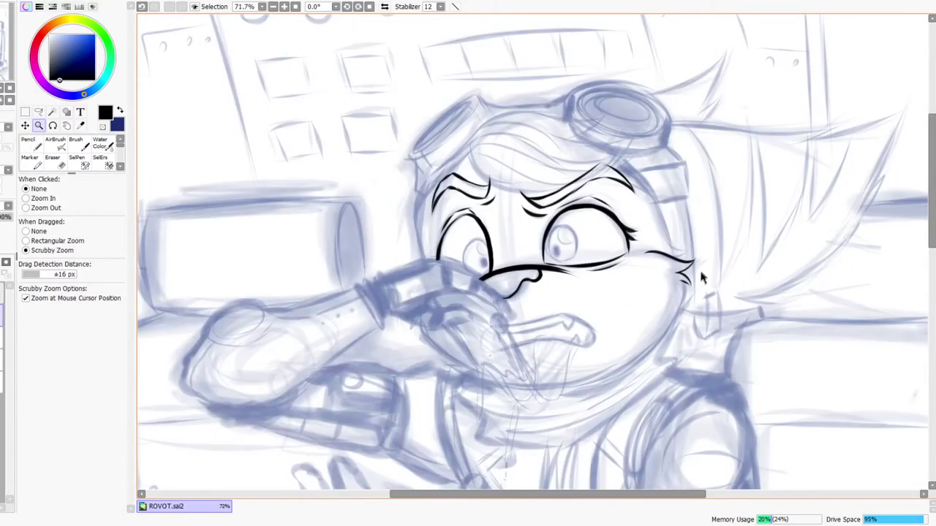
# Step: Flip the view and extend the cheek fur downward along the jaw with two short tapered strokes
pyautogui.press('h')
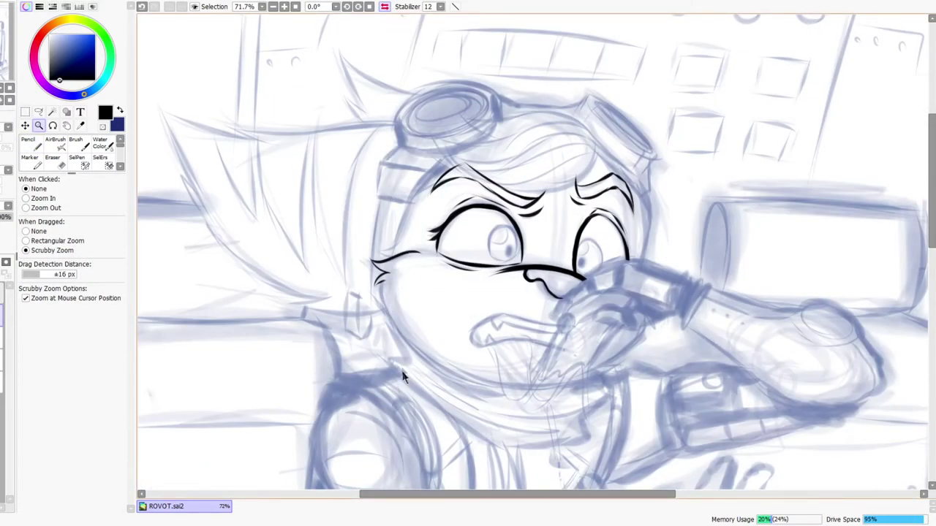
pyautogui.moveTo(401, 367); pyautogui.dragTo(399, 182)
pyautogui.moveTo(380, 218)
pyautogui.mouseDown()
pyautogui.moveTo(361, 239)
pyautogui.moveTo(370, 221)
pyautogui.moveTo(368, 300)
pyautogui.mouseUp()
pyautogui.moveTo(376, 242)
pyautogui.mouseDown()
pyautogui.moveTo(368, 266)
pyautogui.moveTo(386, 333)
pyautogui.mouseUp()
pyautogui.moveTo(496, 264); pyautogui.dragTo(212, 359)
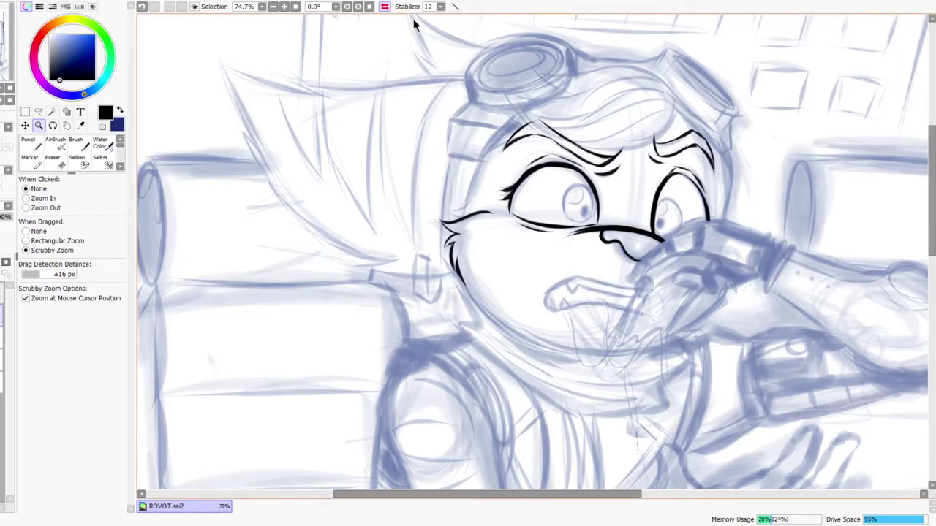
# Step: Restore the view's orientation and ink the forelock's arched top edge and upper pointed strand towards the near goggle lens
pyautogui.click(385, 7)
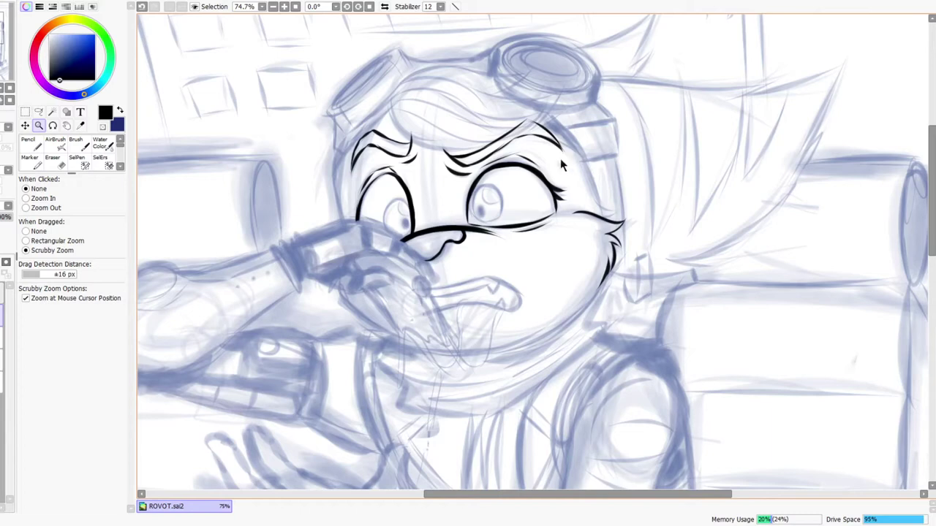
pyautogui.moveTo(400, 203); pyautogui.dragTo(377, 259)
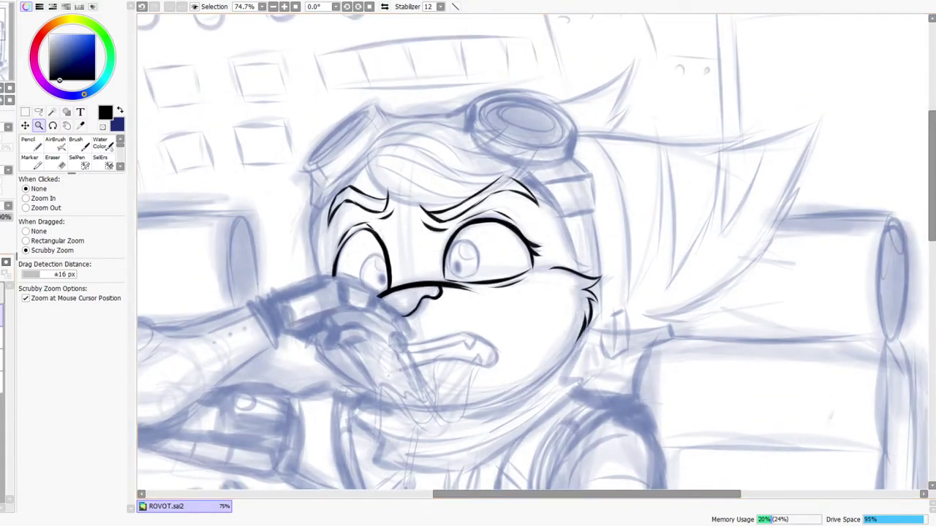
pyautogui.moveTo(366, 193); pyautogui.dragTo(439, 236)
pyautogui.moveTo(487, 168); pyautogui.dragTo(490, 146)
pyautogui.press('n')
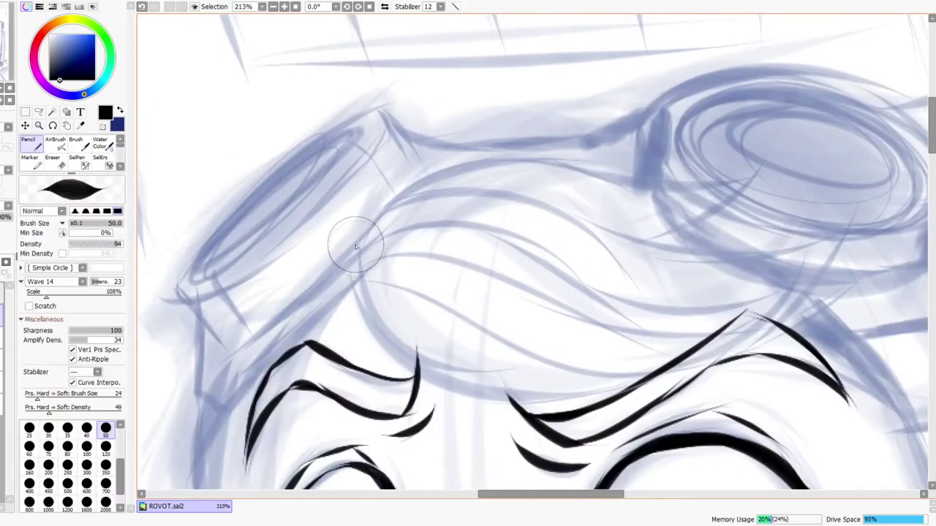
pyautogui.moveTo(358, 233)
pyautogui.mouseDown()
pyautogui.moveTo(563, 200)
pyautogui.moveTo(563, 162)
pyautogui.mouseUp()
pyautogui.hotkey('ctrl', 'z')
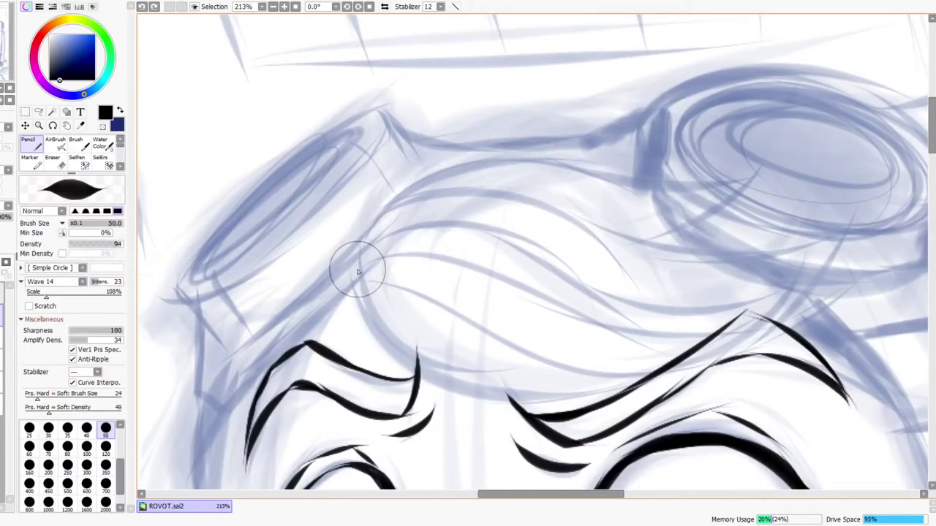
pyautogui.moveTo(358, 256)
pyautogui.mouseDown()
pyautogui.moveTo(565, 169)
pyautogui.moveTo(595, 187)
pyautogui.mouseUp()
pyautogui.moveTo(516, 165)
pyautogui.mouseDown()
pyautogui.moveTo(775, 164)
pyautogui.moveTo(643, 235)
pyautogui.mouseUp()
pyautogui.moveTo(640, 341); pyautogui.dragTo(618, 266)
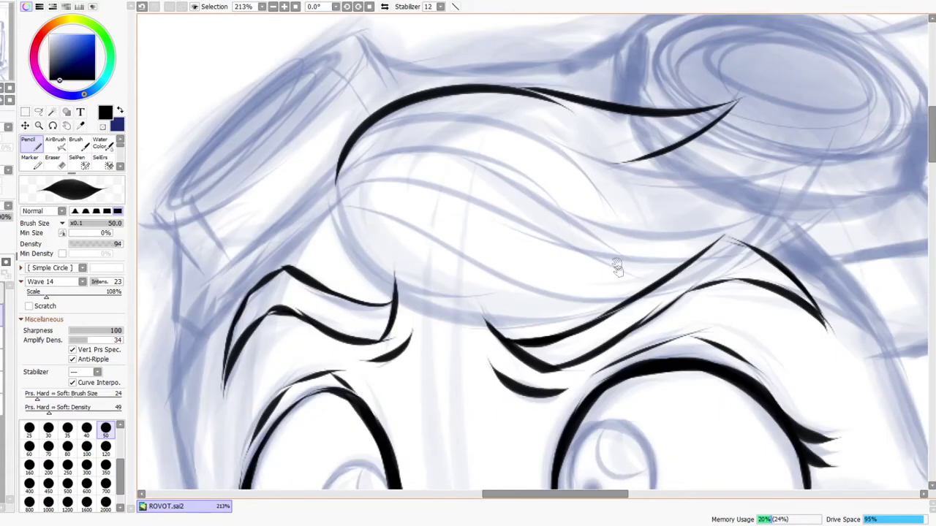
# Step: Ink the forelock's second strand, sweeping from the front to a long pointed tip and back down to the near eyebrow
pyautogui.moveTo(402, 117); pyautogui.dragTo(617, 202)
pyautogui.hotkey('ctrl', 'z')
pyautogui.moveTo(396, 123); pyautogui.dragTo(637, 216)
pyautogui.moveTo(583, 154)
pyautogui.mouseDown()
pyautogui.moveTo(747, 190)
pyautogui.moveTo(810, 150)
pyautogui.mouseUp()
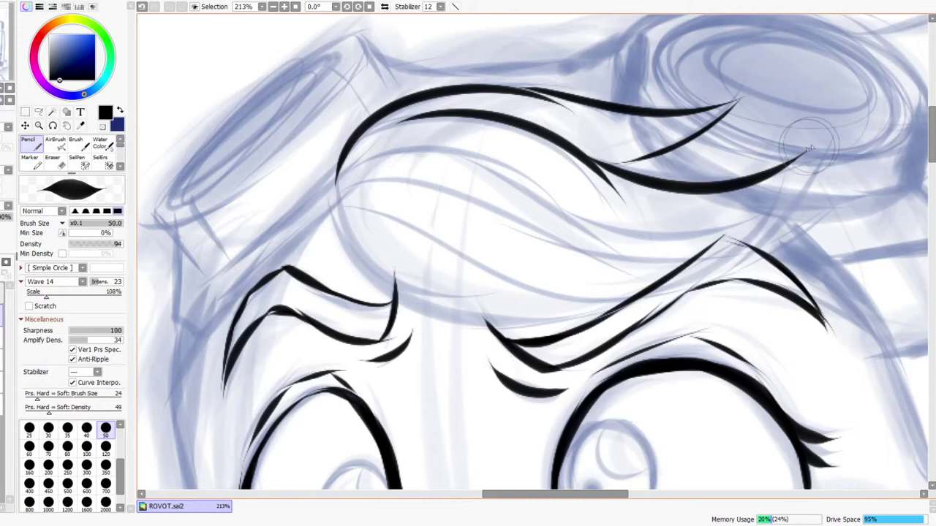
pyautogui.moveTo(844, 124)
pyautogui.mouseDown()
pyautogui.moveTo(756, 245)
pyautogui.moveTo(751, 262)
pyautogui.moveTo(765, 261)
pyautogui.moveTo(752, 273)
pyautogui.mouseUp()
pyautogui.press('e')
pyautogui.hotkey('ctrl', 'space')
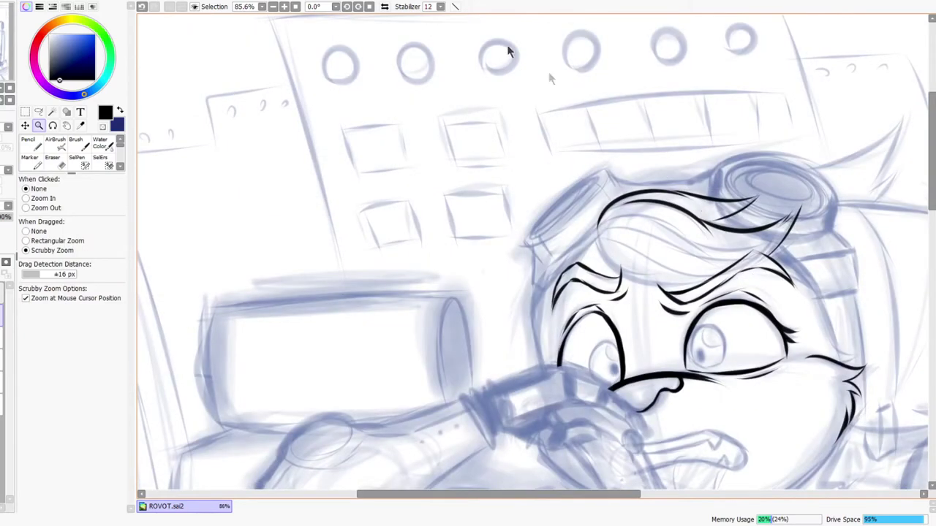
# Step: Flip the view and ink a curved inner strand line from above the near eyebrow to the front of the forelock
pyautogui.click(387, 6)
pyautogui.moveTo(332, 256); pyautogui.dragTo(369, 256)
pyautogui.press('n')
pyautogui.moveTo(208, 226)
pyautogui.mouseDown()
pyautogui.moveTo(548, 319)
pyautogui.moveTo(587, 310)
pyautogui.mouseUp()
pyautogui.hotkey('ctrl', 'z')
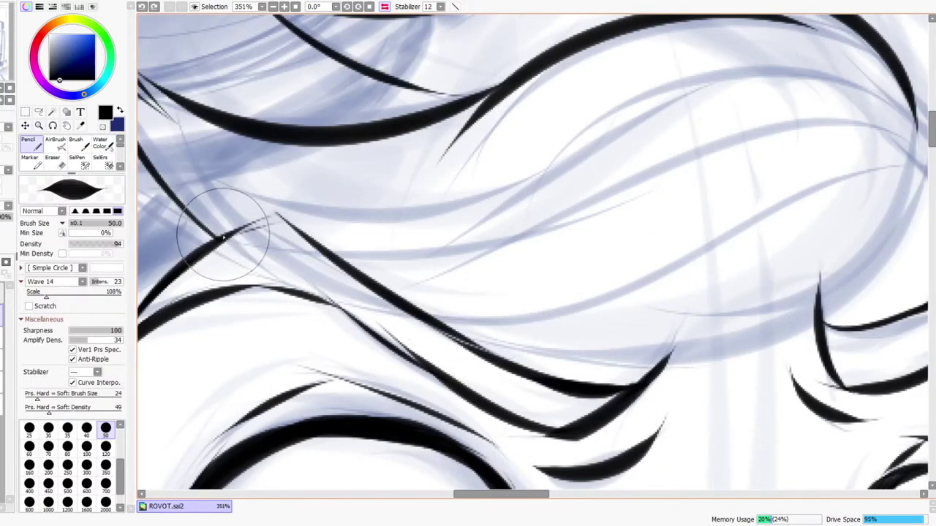
pyautogui.moveTo(395, 290); pyautogui.dragTo(683, 166)
pyautogui.moveTo(640, 200); pyautogui.dragTo(892, 130)
pyautogui.press('z')
pyautogui.moveTo(879, 178); pyautogui.dragTo(851, 175)
pyautogui.moveTo(789, 219)
pyautogui.mouseDown()
pyautogui.moveTo(748, 232)
pyautogui.moveTo(604, 240)
pyautogui.mouseUp()
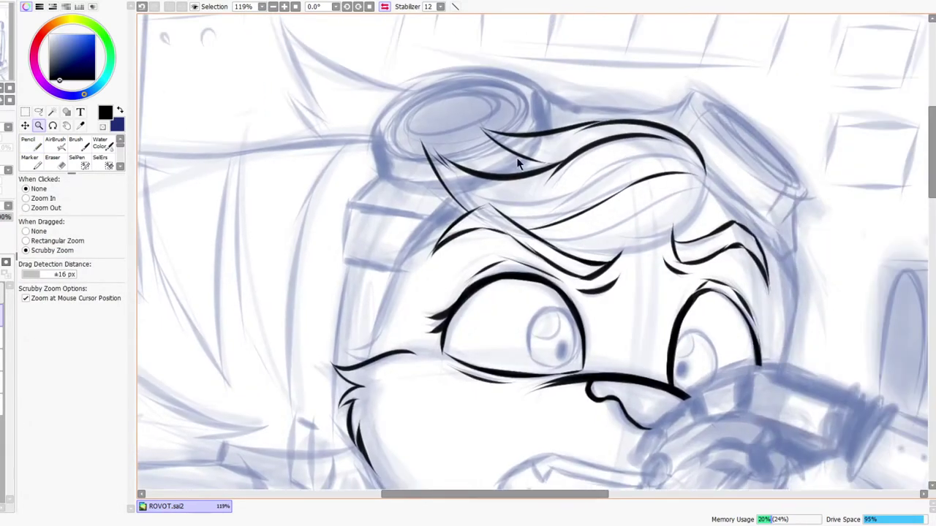
# Step: Ink the forelock's middle strand lines from the pointed tip through the wave and over to its front edge
pyautogui.moveTo(516, 170); pyautogui.dragTo(473, 139)
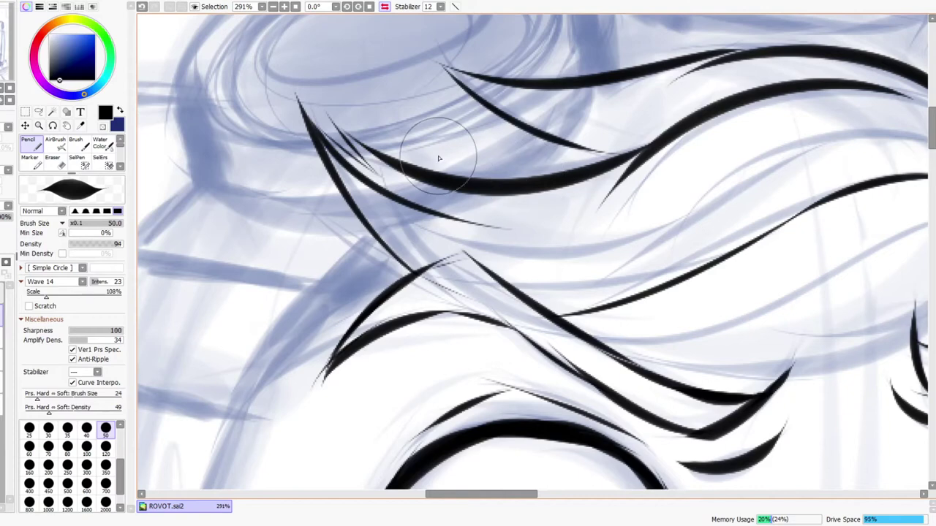
pyautogui.moveTo(512, 227)
pyautogui.mouseDown()
pyautogui.moveTo(719, 165)
pyautogui.moveTo(775, 126)
pyautogui.mouseUp()
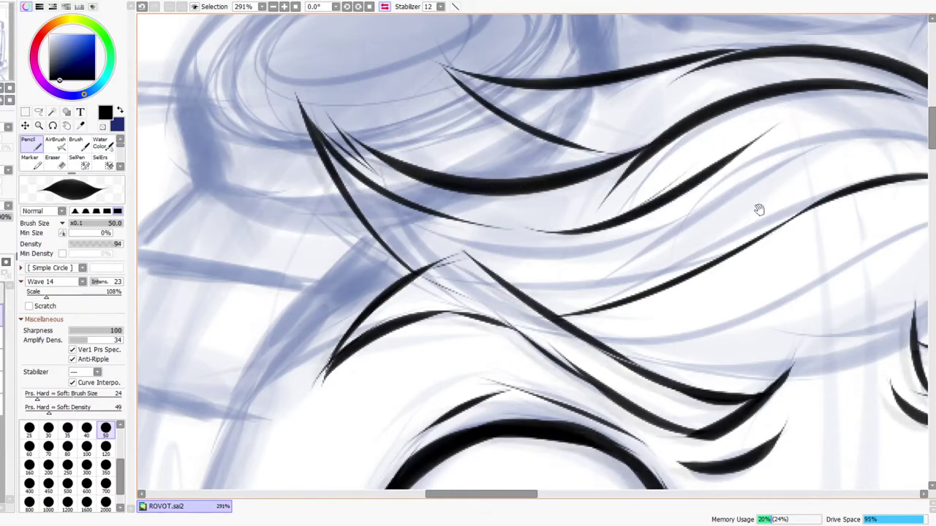
pyautogui.moveTo(758, 210); pyautogui.dragTo(561, 265)
pyautogui.moveTo(527, 213); pyautogui.dragTo(788, 238)
# Step: Ink the forelock's lower edge above the eyebrows and close its rounded front up to the top contour
pyautogui.moveTo(671, 374); pyautogui.dragTo(721, 251)
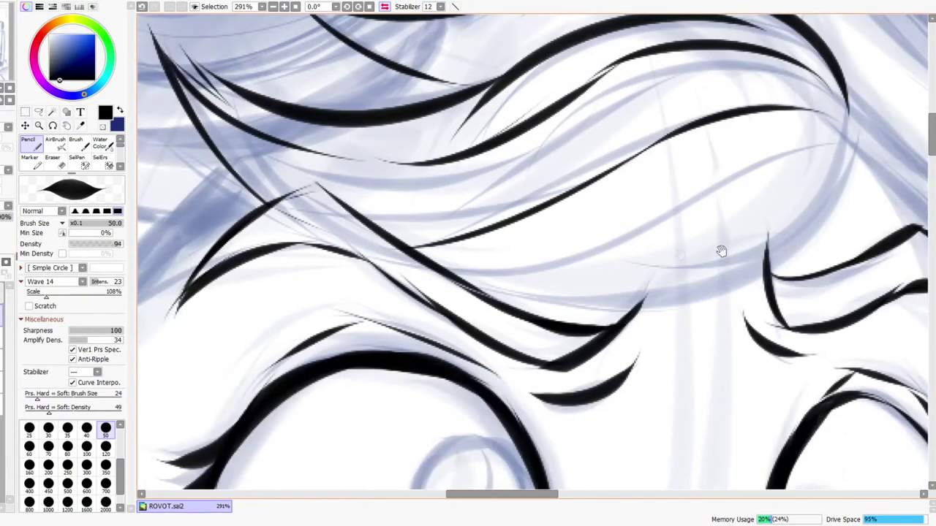
pyautogui.moveTo(376, 246); pyautogui.dragTo(676, 282)
pyautogui.moveTo(596, 303)
pyautogui.mouseDown()
pyautogui.moveTo(719, 260)
pyautogui.moveTo(668, 308)
pyautogui.mouseUp()
pyautogui.moveTo(663, 309)
pyautogui.mouseDown()
pyautogui.moveTo(728, 292)
pyautogui.moveTo(797, 235)
pyautogui.mouseUp()
pyautogui.moveTo(856, 114)
pyautogui.mouseDown()
pyautogui.moveTo(780, 242)
pyautogui.moveTo(805, 248)
pyautogui.mouseUp()
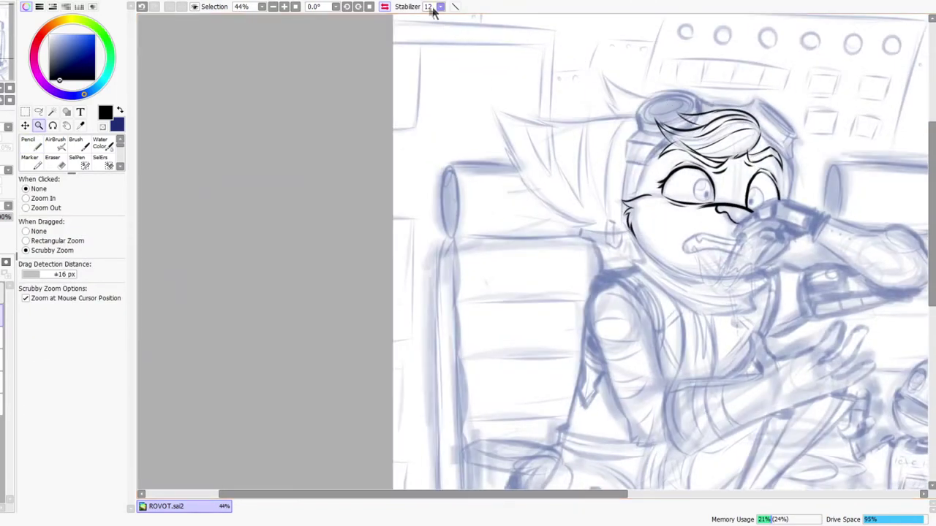
# Step: Restore the view's orientation and ink a small curved fur tuft just above the near cheek's pointed tip
pyautogui.click(386, 8)
pyautogui.moveTo(386, 174); pyautogui.dragTo(441, 207)
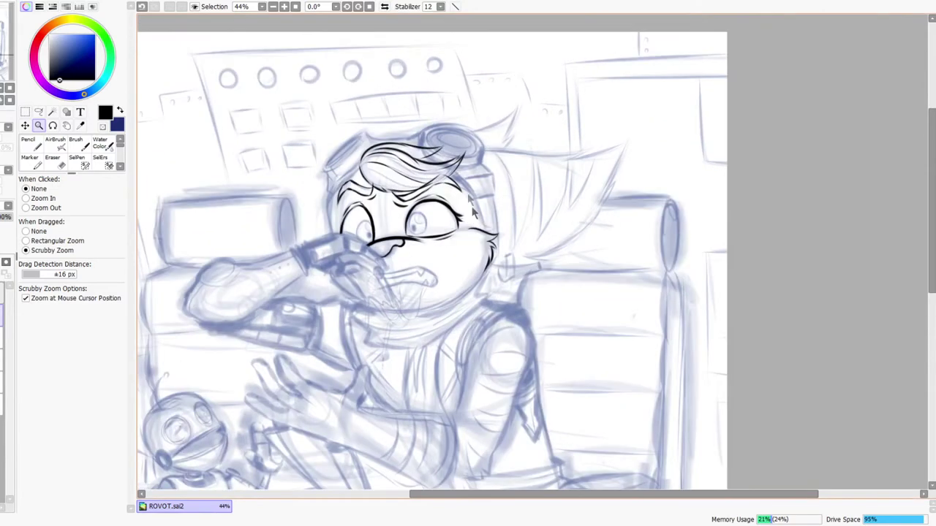
pyautogui.moveTo(428, 156); pyautogui.dragTo(432, 138)
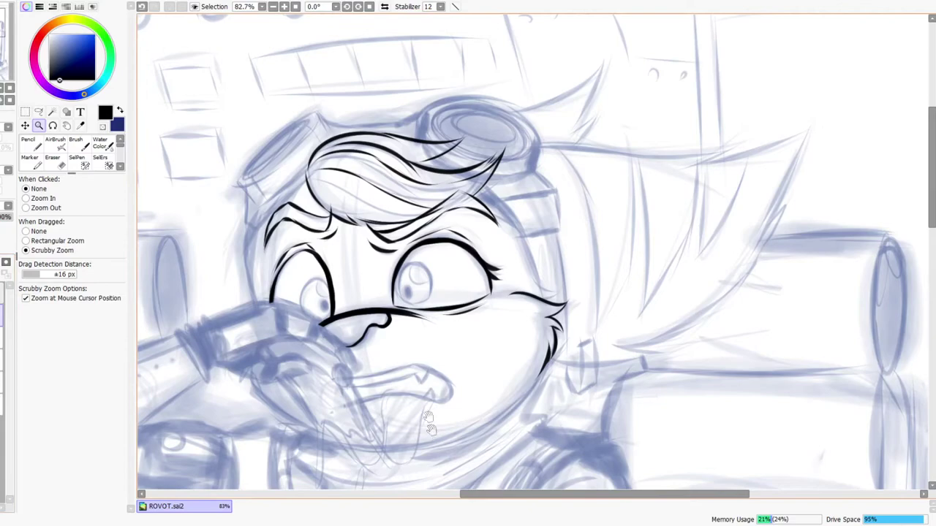
pyautogui.moveTo(511, 435); pyautogui.dragTo(512, 366)
pyautogui.moveTo(512, 231); pyautogui.dragTo(520, 228)
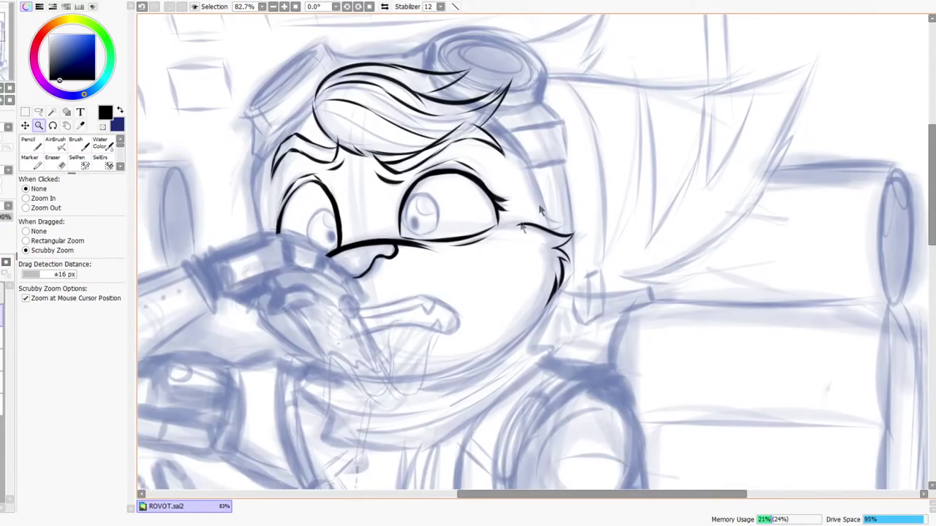
pyautogui.moveTo(539, 187)
pyautogui.mouseDown()
pyautogui.moveTo(533, 228)
pyautogui.moveTo(612, 274)
pyautogui.mouseUp()
pyautogui.moveTo(544, 286)
pyautogui.mouseDown()
pyautogui.moveTo(604, 286)
pyautogui.moveTo(571, 275)
pyautogui.moveTo(595, 246)
pyautogui.mouseUp()
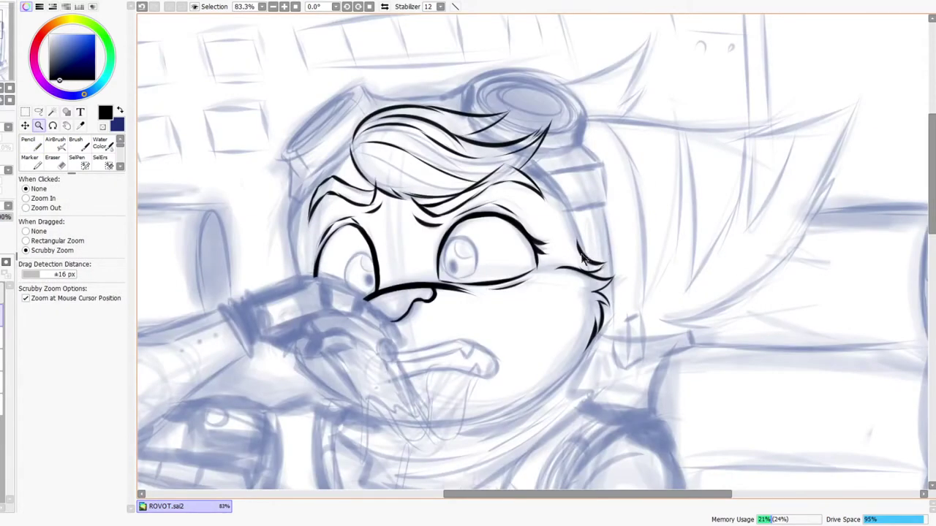
# Step: Compare the inked face, forelock and cheek fur in the mirrored and normal views
pyautogui.click(384, 7)
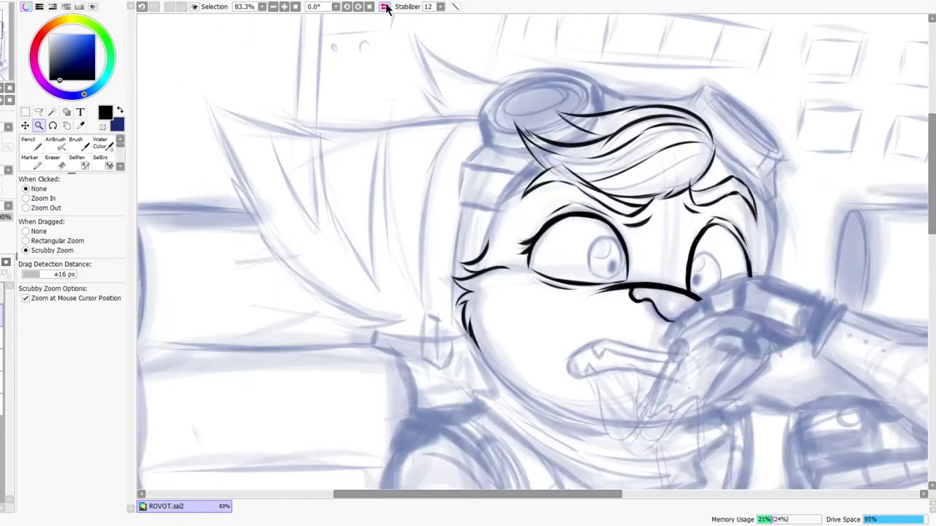
pyautogui.click(385, 7)
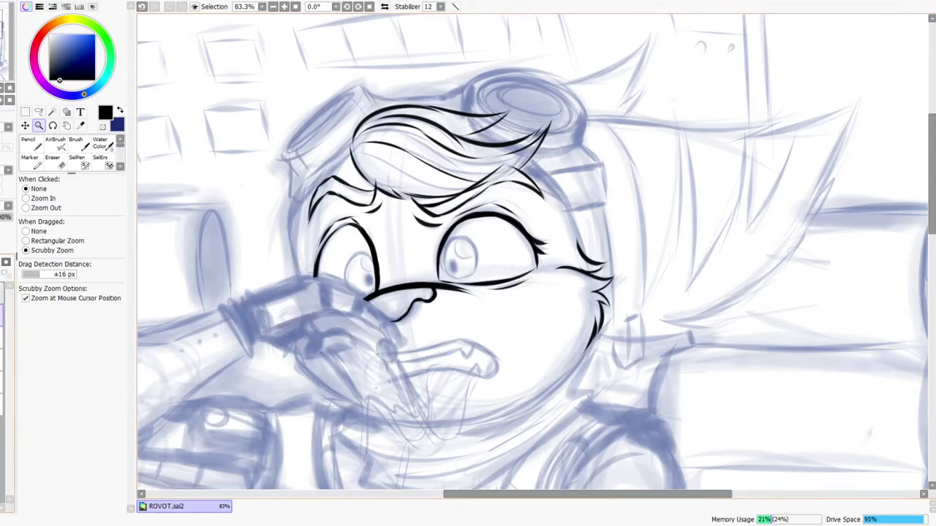
pyautogui.moveTo(309, 250); pyautogui.dragTo(371, 260)
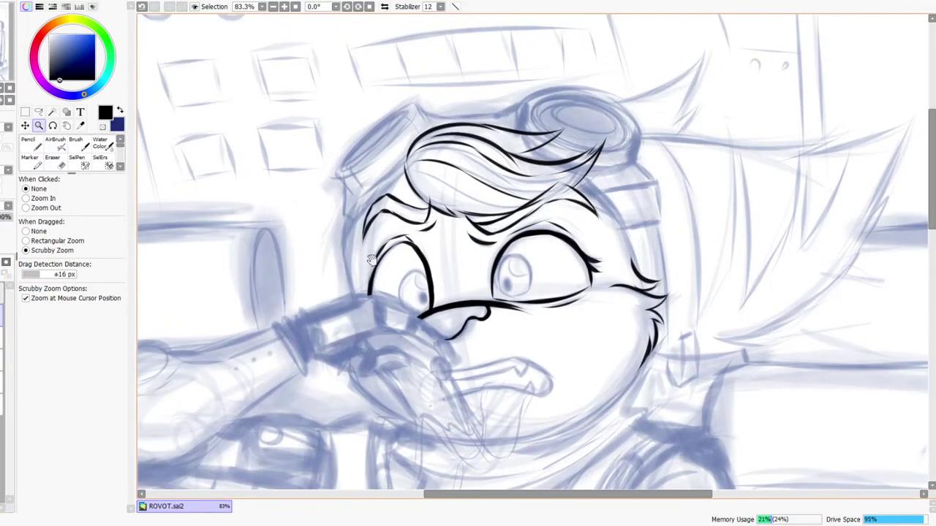
pyautogui.moveTo(452, 411); pyautogui.dragTo(385, 252)
pyautogui.click(385, 7)
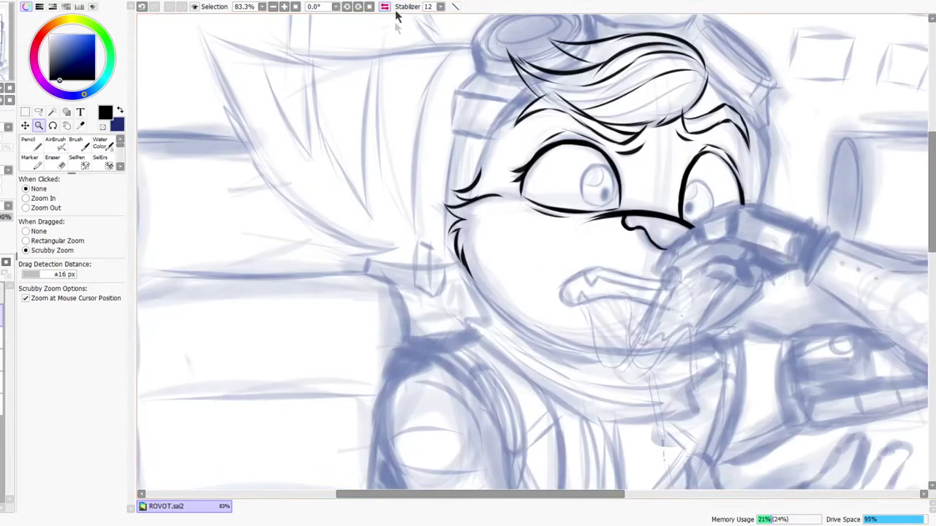
pyautogui.moveTo(576, 307); pyautogui.dragTo(508, 341)
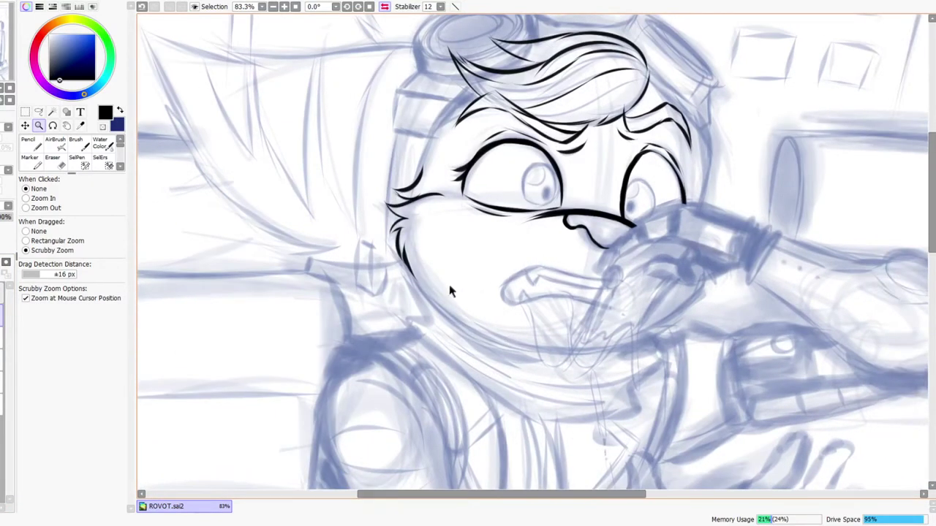
# Step: Restore the view's orientation and ink the lower stretch of the near jaw line beneath the mouth
pyautogui.click(385, 6)
pyautogui.moveTo(610, 324); pyautogui.dragTo(598, 310)
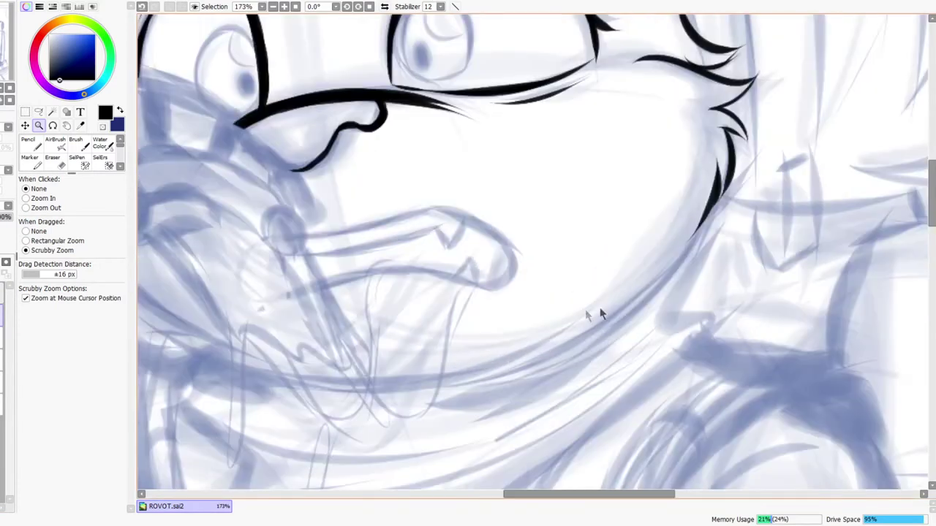
pyautogui.moveTo(383, 387); pyautogui.dragTo(526, 375)
pyautogui.hotkey('ctrl', 'z')
pyautogui.moveTo(372, 392)
pyautogui.mouseDown()
pyautogui.moveTo(487, 369)
pyautogui.moveTo(614, 320)
pyautogui.mouseUp()
pyautogui.hotkey('ctrl', 'z')
pyautogui.hotkey('ctrl', 'z')
pyautogui.moveTo(378, 388)
pyautogui.mouseDown()
pyautogui.moveTo(472, 379)
pyautogui.moveTo(518, 369)
pyautogui.mouseUp()
pyautogui.moveTo(418, 382); pyautogui.dragTo(635, 328)
# Step: Extend the near jaw line up to the cheek fur and thicken it into one smooth tapered curve
pyautogui.moveTo(565, 336); pyautogui.dragTo(481, 398)
pyautogui.hotkey('ctrl', 'z')
pyautogui.moveTo(378, 440)
pyautogui.mouseDown()
pyautogui.moveTo(449, 424)
pyautogui.moveTo(532, 374)
pyautogui.mouseUp()
pyautogui.moveTo(441, 418)
pyautogui.mouseDown()
pyautogui.moveTo(494, 406)
pyautogui.moveTo(573, 342)
pyautogui.mouseUp()
pyautogui.moveTo(417, 433); pyautogui.dragTo(601, 336)
pyautogui.moveTo(485, 401)
pyautogui.mouseDown()
pyautogui.moveTo(541, 379)
pyautogui.moveTo(583, 317)
pyautogui.mouseUp()
pyautogui.moveTo(630, 260); pyautogui.dragTo(589, 323)
pyautogui.moveTo(623, 288); pyautogui.dragTo(563, 341)
pyautogui.moveTo(605, 304); pyautogui.dragTo(499, 389)
pyautogui.moveTo(568, 357)
pyautogui.mouseDown()
pyautogui.moveTo(445, 416)
pyautogui.moveTo(588, 339)
pyautogui.mouseUp()
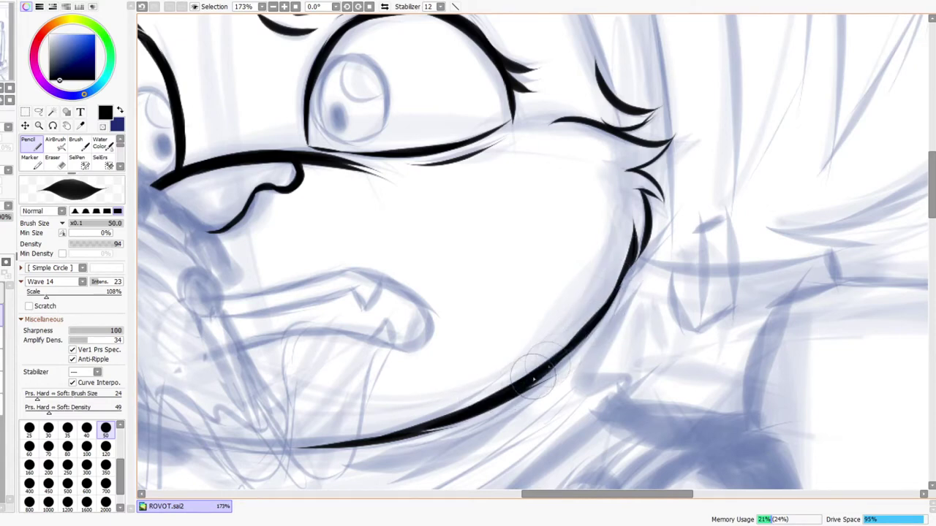
pyautogui.moveTo(497, 405); pyautogui.dragTo(618, 291)
pyautogui.moveTo(399, 438); pyautogui.dragTo(497, 402)
# Step: Compare the inked face and new jaw line in the mirrored and normal views
pyautogui.hotkey('ctrl', 'space')
pyautogui.moveTo(578, 323); pyautogui.dragTo(585, 312)
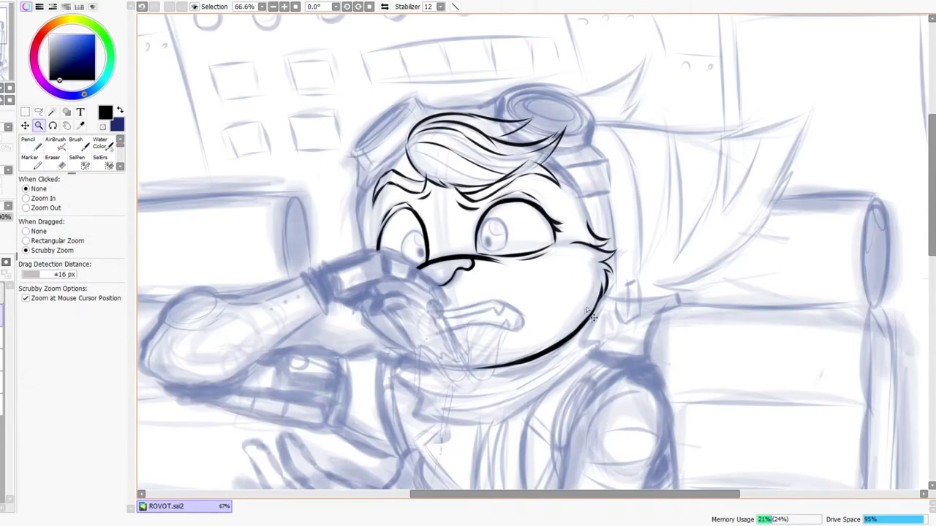
pyautogui.click(384, 7)
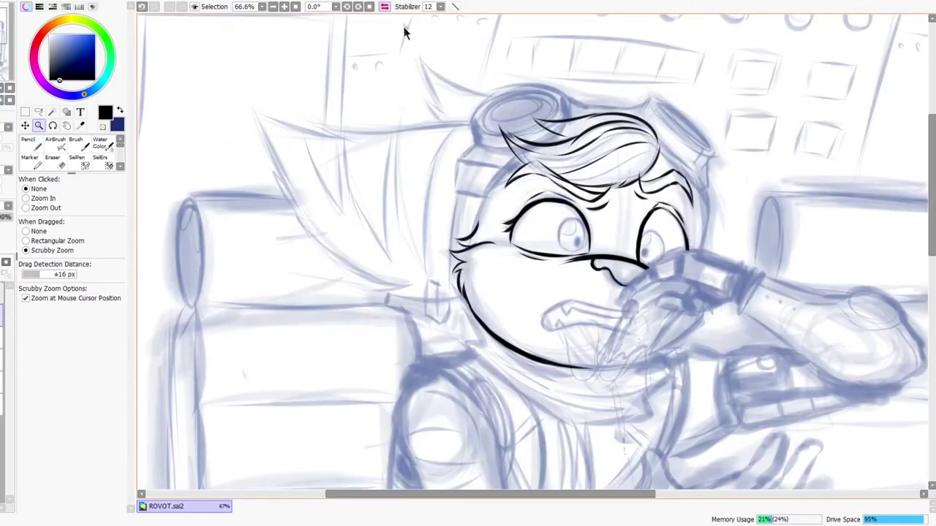
pyautogui.moveTo(594, 371); pyautogui.dragTo(585, 332)
pyautogui.moveTo(638, 280); pyautogui.dragTo(603, 356)
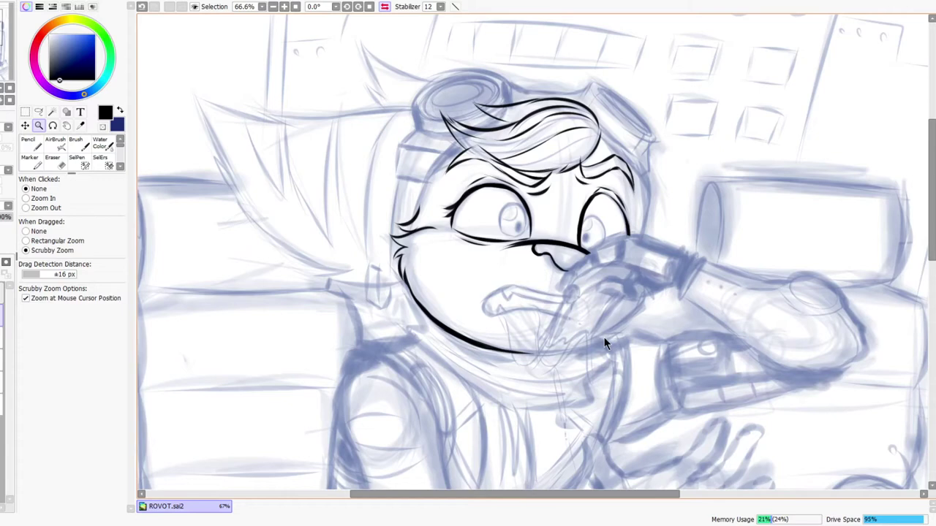
pyautogui.click(384, 7)
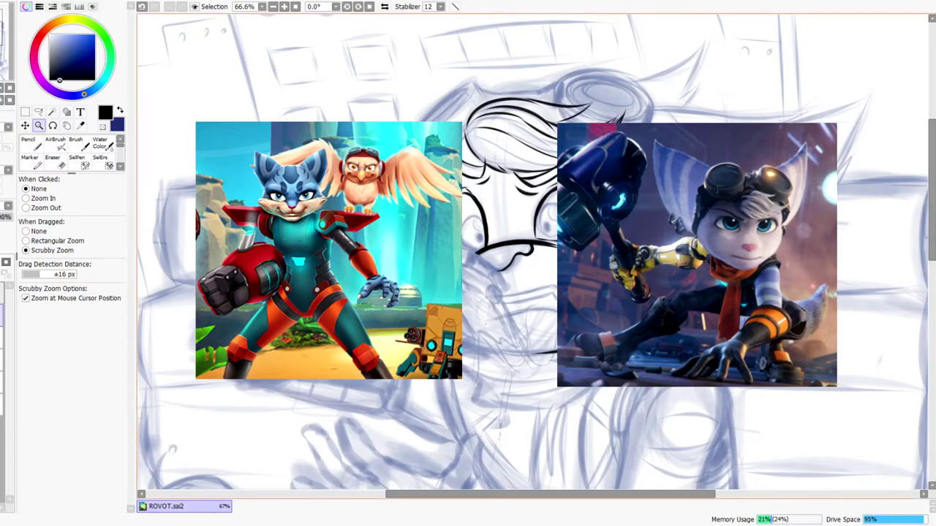
pyautogui.moveTo(561, 321); pyautogui.dragTo(548, 299)
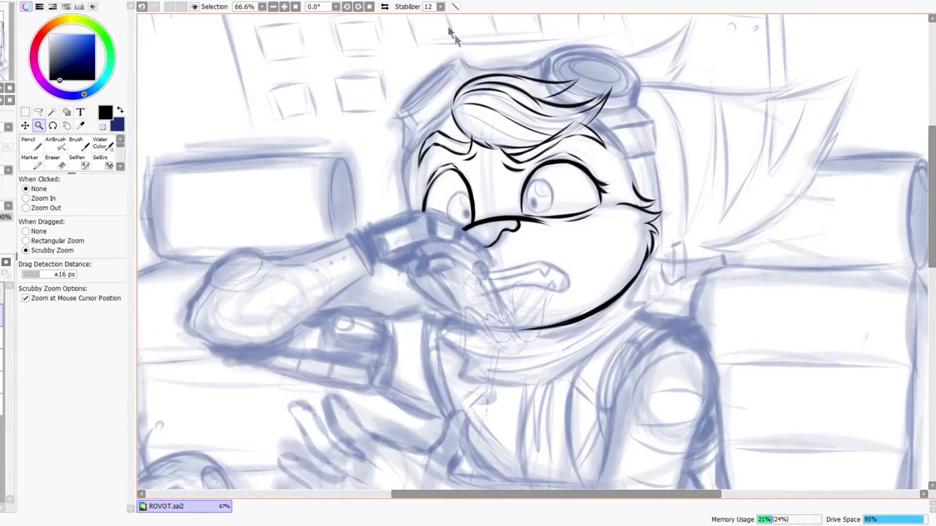
pyautogui.click(384, 6)
# Step: Continue the jaw line under the chin toward the far cheek and thicken the joint
pyautogui.scroll(5, 643, 316)
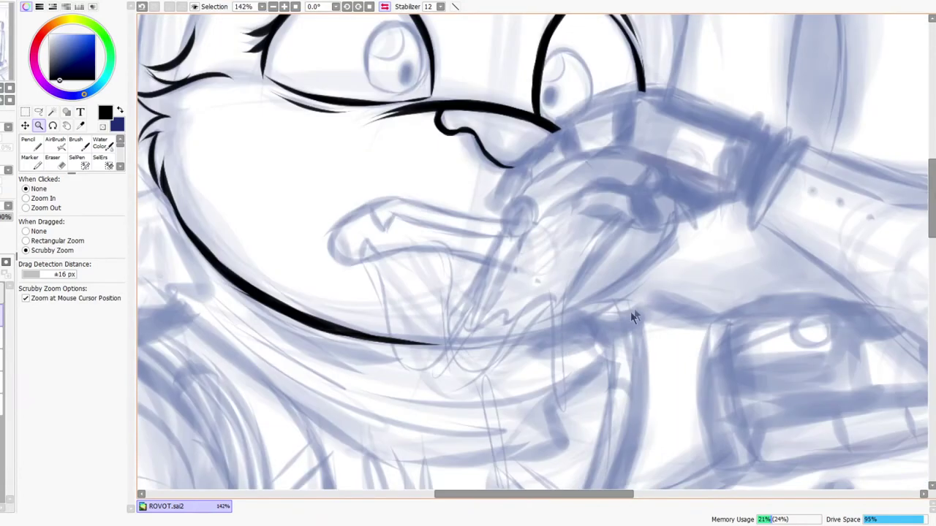
pyautogui.moveTo(476, 348); pyautogui.dragTo(485, 345)
pyautogui.moveTo(391, 341); pyautogui.dragTo(549, 339)
pyautogui.hotkey('ctrl', 'z')
pyautogui.moveTo(365, 342); pyautogui.dragTo(628, 325)
pyautogui.hotkey('ctrl', 'z')
pyautogui.moveTo(366, 342); pyautogui.dragTo(650, 321)
pyautogui.hotkey('ctrl', 'z')
pyautogui.moveTo(366, 341); pyautogui.dragTo(599, 319)
pyautogui.moveTo(338, 333)
pyautogui.mouseDown()
pyautogui.moveTo(440, 343)
pyautogui.moveTo(556, 327)
pyautogui.mouseUp()
pyautogui.moveTo(494, 341)
pyautogui.mouseDown()
pyautogui.moveTo(629, 299)
pyautogui.moveTo(599, 308)
pyautogui.mouseUp()
# Step: Restore the view's orientation and ink a pointed fur tuft on the far cheek over the raised hand's sketch
pyautogui.scroll(3, 644, 324)
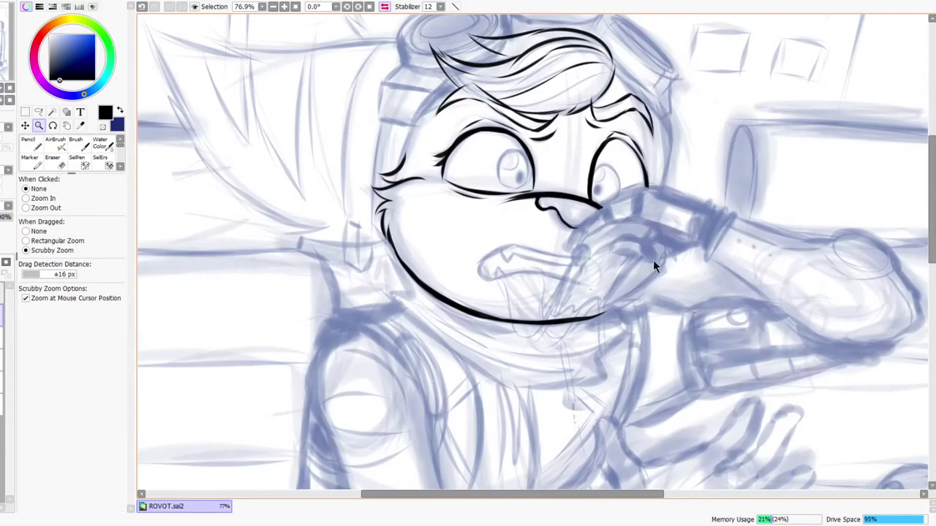
pyautogui.click(385, 7)
pyautogui.scroll(2, 449, 238)
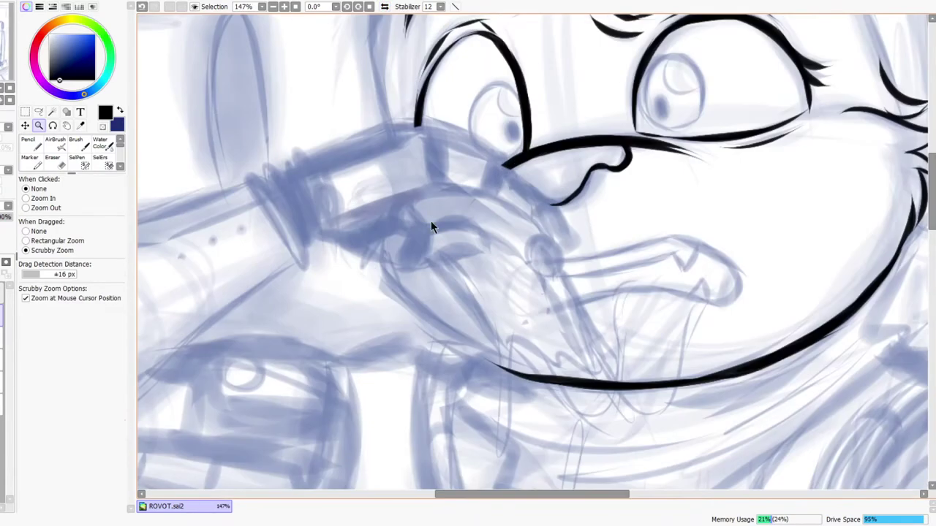
pyautogui.press('n')
pyautogui.moveTo(387, 214); pyautogui.dragTo(368, 277)
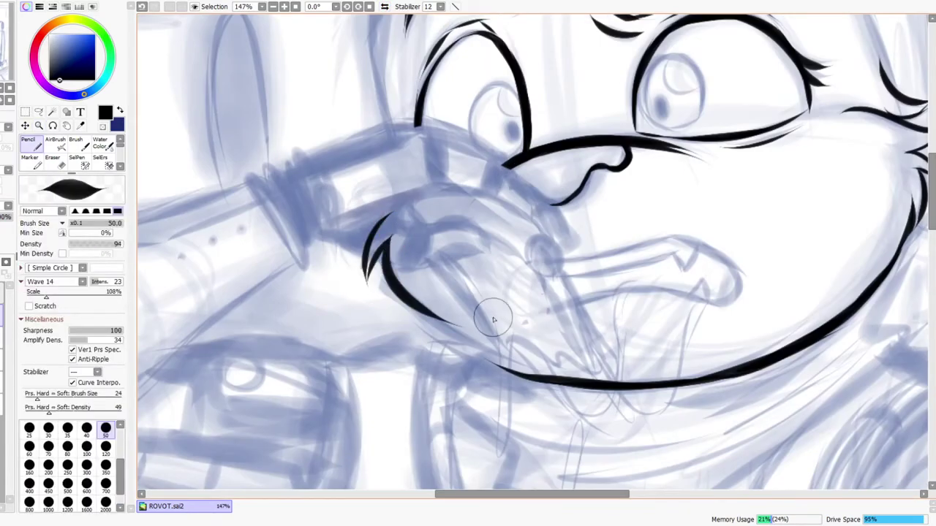
# Step: Ink the far cheek's outline from the fur tuft down into the chin line
pyautogui.moveTo(390, 236); pyautogui.dragTo(519, 364)
pyautogui.hotkey('ctrl', 'z')
pyautogui.moveTo(392, 237)
pyautogui.mouseDown()
pyautogui.moveTo(396, 302)
pyautogui.moveTo(402, 262)
pyautogui.moveTo(501, 362)
pyautogui.mouseUp()
pyautogui.hotkey('ctrl', 'z')
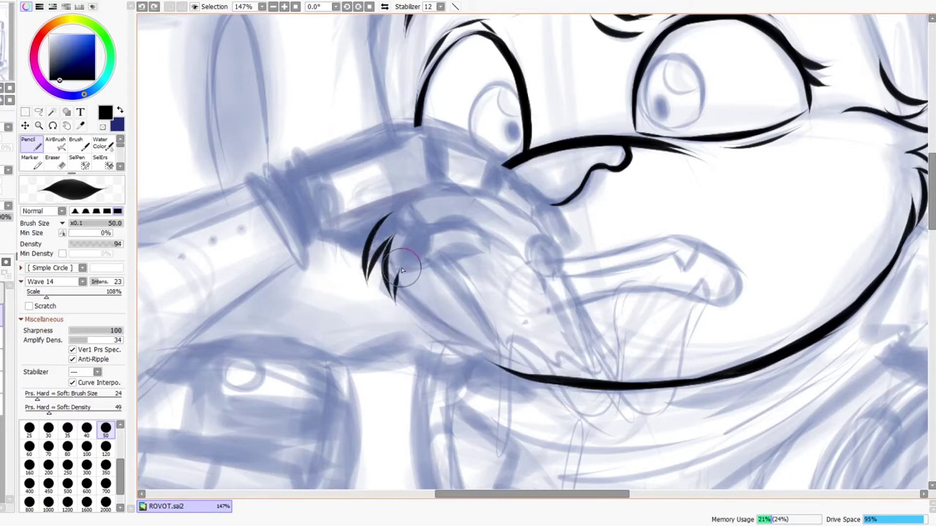
pyautogui.moveTo(404, 263); pyautogui.dragTo(503, 365)
pyautogui.moveTo(441, 322); pyautogui.dragTo(669, 357)
pyautogui.hotkey('ctrl', 'z')
pyautogui.moveTo(464, 350)
pyautogui.mouseDown()
pyautogui.moveTo(612, 377)
pyautogui.moveTo(573, 387)
pyautogui.mouseUp()
# Step: Mirror the view and erase the overlapping stroke edge where the far cheek outline meets the chin
pyautogui.hotkey('ctrl', 'space')
pyautogui.moveTo(697, 425); pyautogui.dragTo(665, 319)
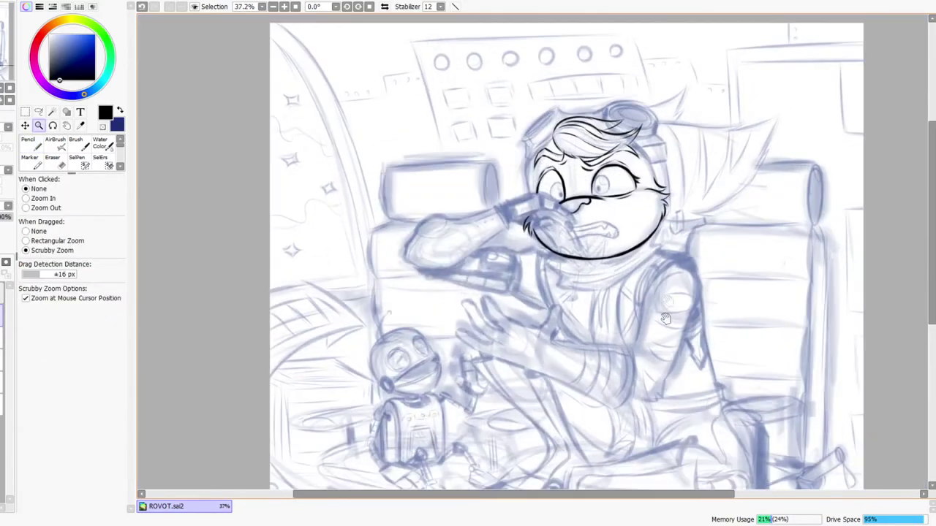
pyautogui.moveTo(614, 222); pyautogui.dragTo(597, 242)
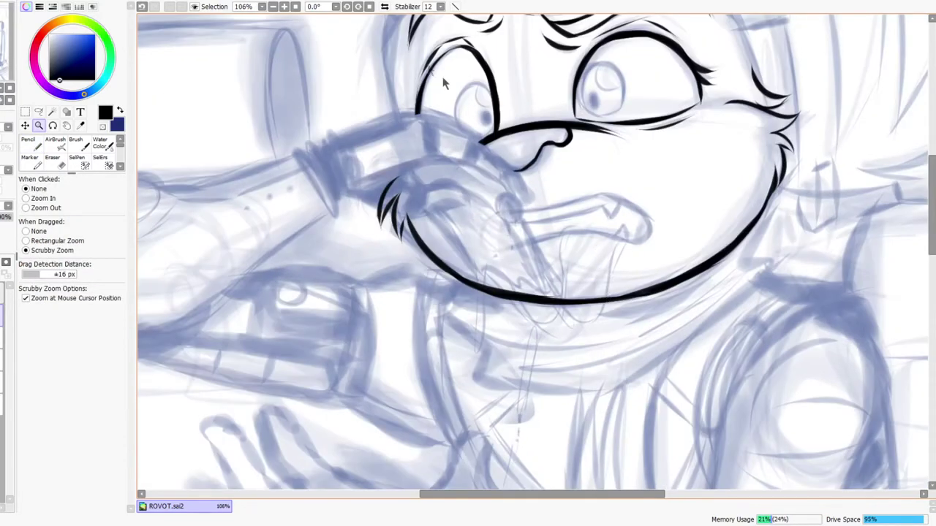
pyautogui.click(385, 7)
pyautogui.moveTo(542, 280); pyautogui.dragTo(566, 272)
pyautogui.press('e')
pyautogui.moveTo(464, 315); pyautogui.dragTo(601, 296)
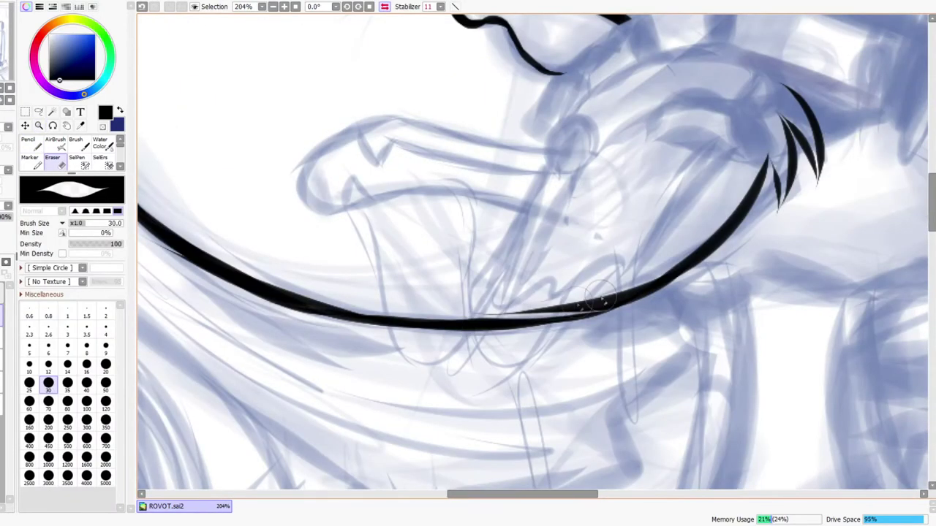
# Step: Examine the face outline, eyes and cheek fur in the normal and mirrored views
pyautogui.press('h')
pyautogui.moveTo(514, 323); pyautogui.dragTo(478, 343)
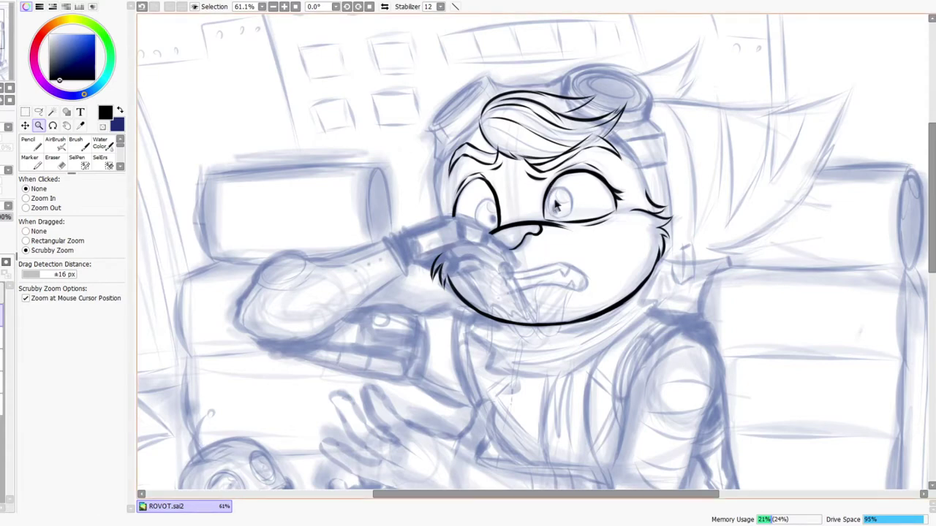
pyautogui.moveTo(537, 202); pyautogui.dragTo(541, 254)
pyautogui.moveTo(500, 196); pyautogui.dragTo(553, 277)
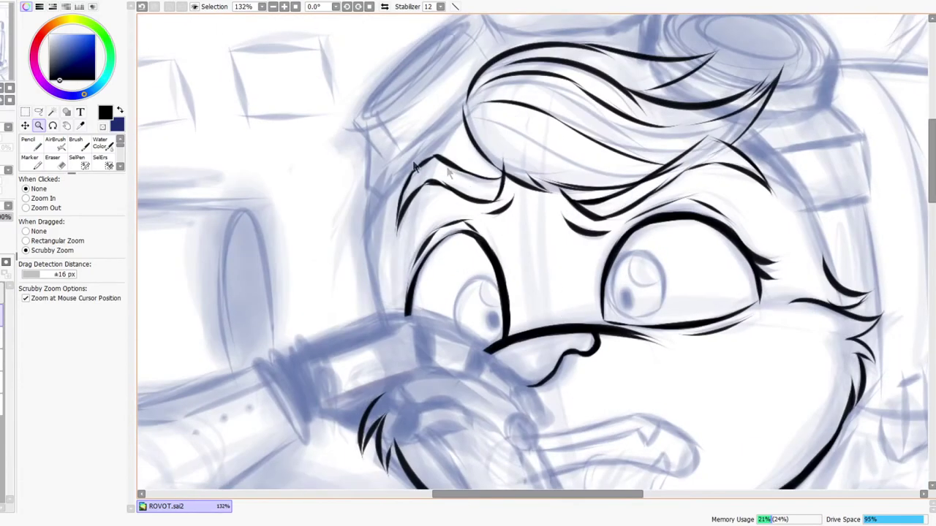
pyautogui.click(384, 6)
pyautogui.moveTo(693, 347); pyautogui.dragTo(703, 271)
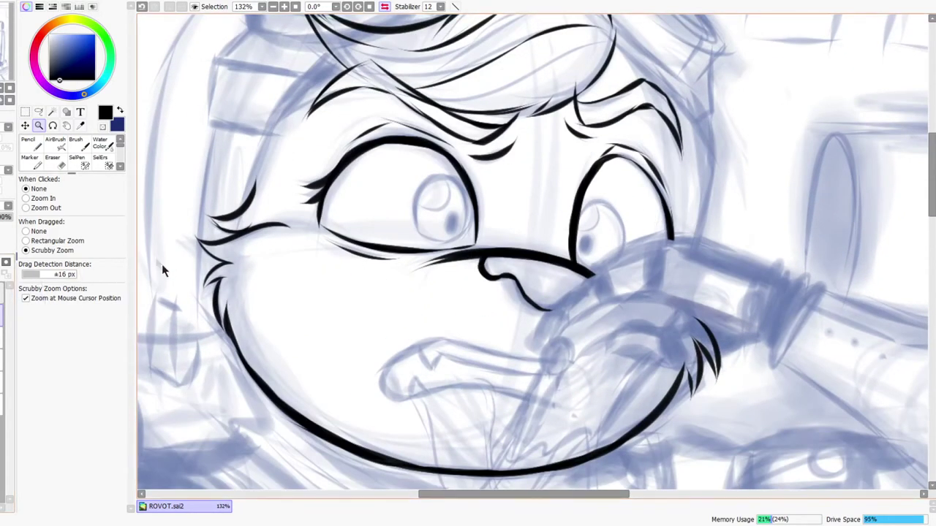
pyautogui.moveTo(202, 251); pyautogui.dragTo(282, 297)
pyautogui.moveTo(335, 265); pyautogui.dragTo(371, 266)
pyautogui.moveTo(301, 273); pyautogui.dragTo(314, 272)
pyautogui.moveTo(412, 279); pyautogui.dragTo(332, 296)
pyautogui.moveTo(492, 391); pyautogui.dragTo(427, 318)
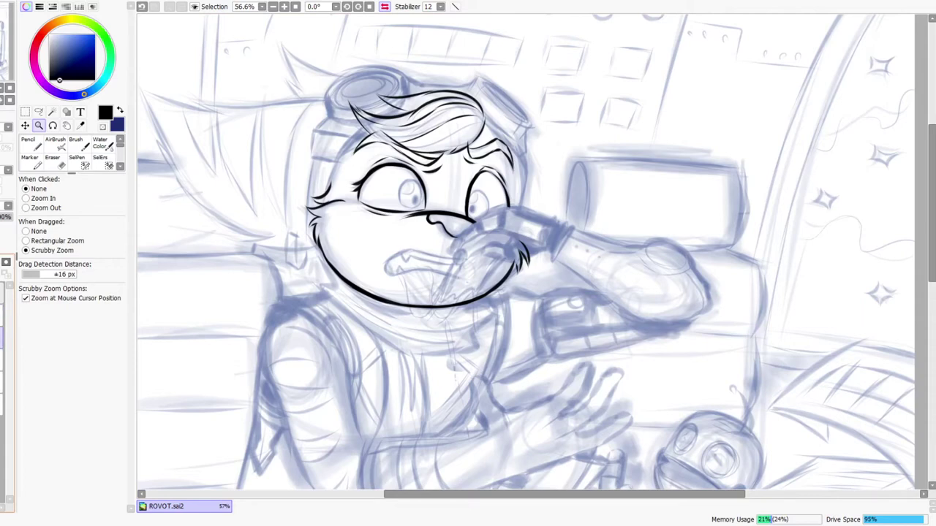
pyautogui.click(1, 338)
pyautogui.hotkey('ctrl', 'y')
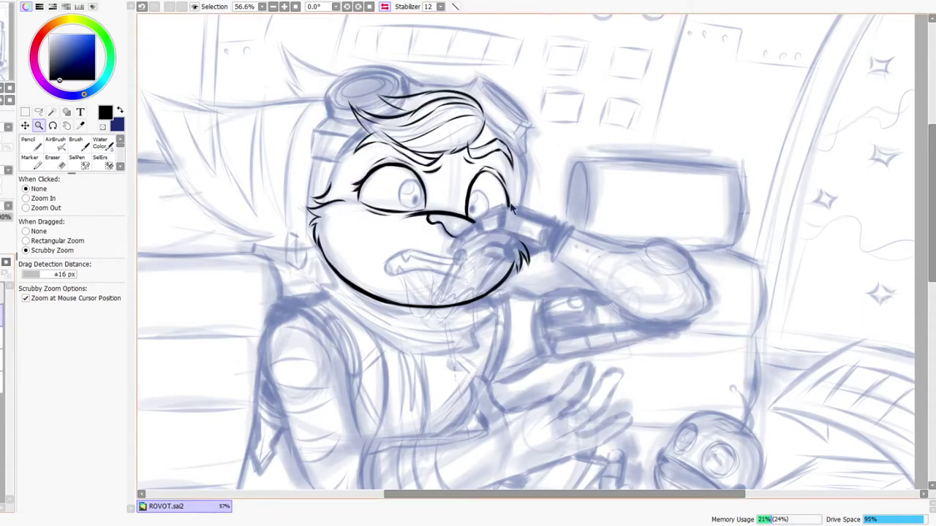
pyautogui.moveTo(510, 208); pyautogui.dragTo(479, 170)
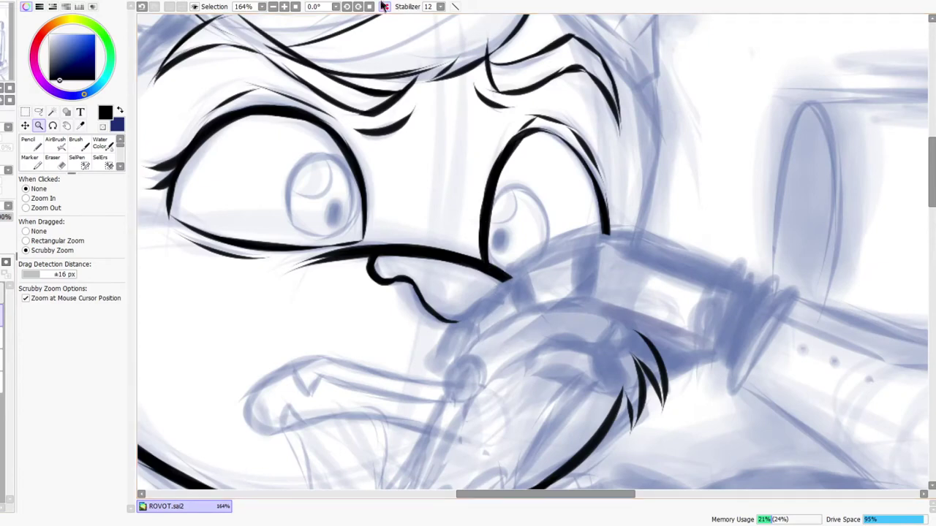
# Step: Restore the view's orientation and ink the mouth's upper lip line from the raised hand toward the mouth corner
pyautogui.click(384, 6)
pyautogui.moveTo(582, 441); pyautogui.dragTo(442, 294)
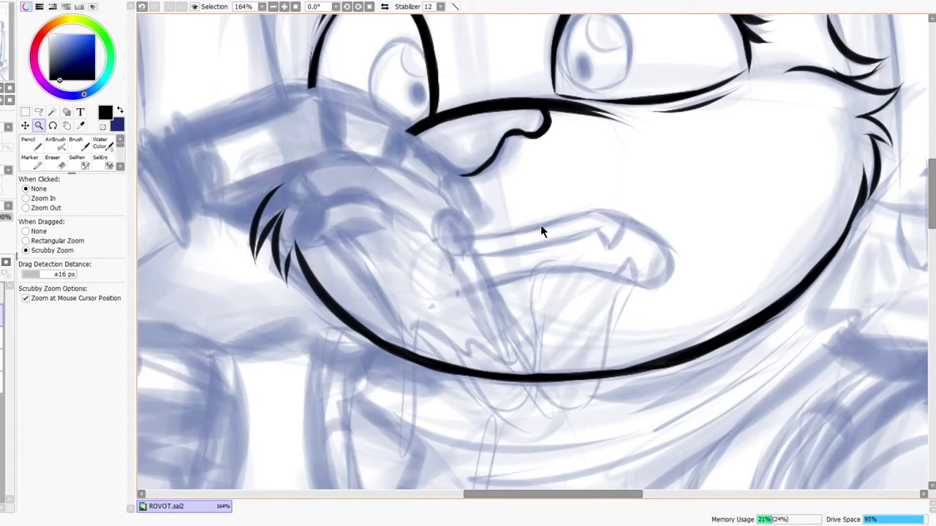
pyautogui.moveTo(540, 224)
pyautogui.mouseDown()
pyautogui.moveTo(453, 309)
pyautogui.moveTo(514, 281)
pyautogui.mouseUp()
pyautogui.hotkey('ctrl', 'z')
pyautogui.moveTo(417, 290); pyautogui.dragTo(585, 256)
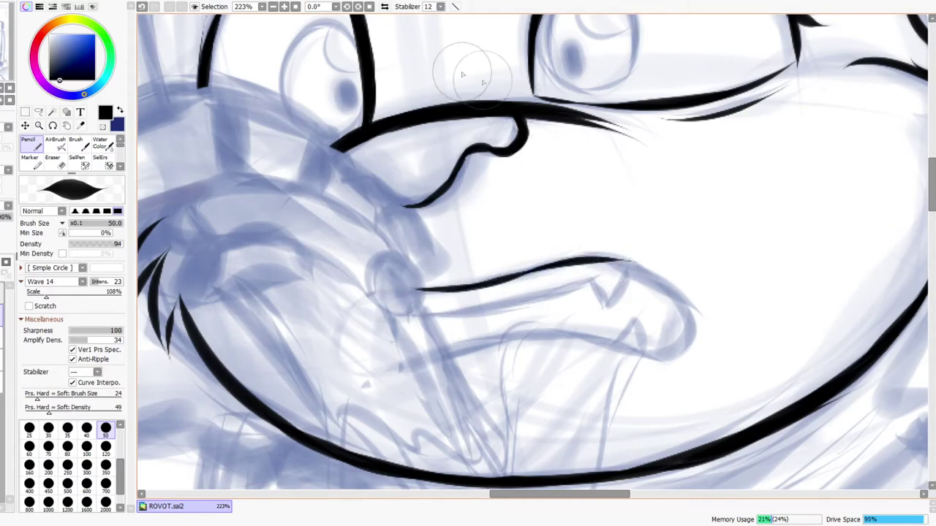
# Step: Mirror the view and ink the mouth's rounded corner and the lower lip line
pyautogui.click(385, 7)
pyautogui.moveTo(377, 335)
pyautogui.mouseDown()
pyautogui.moveTo(396, 312)
pyautogui.moveTo(395, 337)
pyautogui.moveTo(385, 304)
pyautogui.moveTo(387, 340)
pyautogui.moveTo(409, 359)
pyautogui.moveTo(400, 286)
pyautogui.moveTo(375, 322)
pyautogui.moveTo(440, 263)
pyautogui.mouseUp()
pyautogui.hotkey('ctrl', 'z')
pyautogui.moveTo(395, 284); pyautogui.dragTo(504, 261)
pyautogui.moveTo(407, 355)
pyautogui.mouseDown()
pyautogui.moveTo(487, 334)
pyautogui.moveTo(632, 367)
pyautogui.mouseUp()
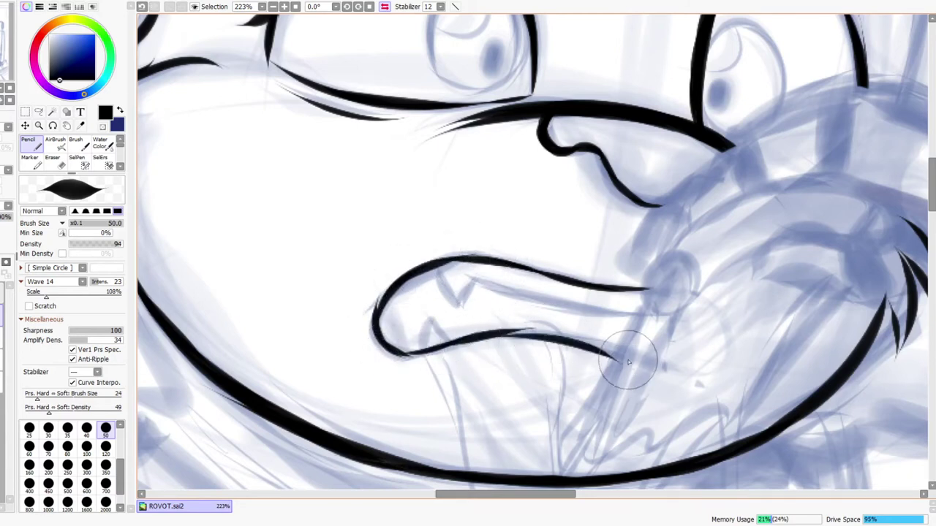
# Step: Redraw the lower lip's end so that it curves down to the raised hand, and thicken it
pyautogui.hotkey('ctrl', 'z')
pyautogui.moveTo(502, 334)
pyautogui.mouseDown()
pyautogui.moveTo(548, 340)
pyautogui.moveTo(636, 356)
pyautogui.mouseUp()
pyautogui.moveTo(509, 335); pyautogui.dragTo(617, 338)
pyautogui.hotkey('ctrl', 'z')
pyautogui.moveTo(513, 332); pyautogui.dragTo(623, 358)
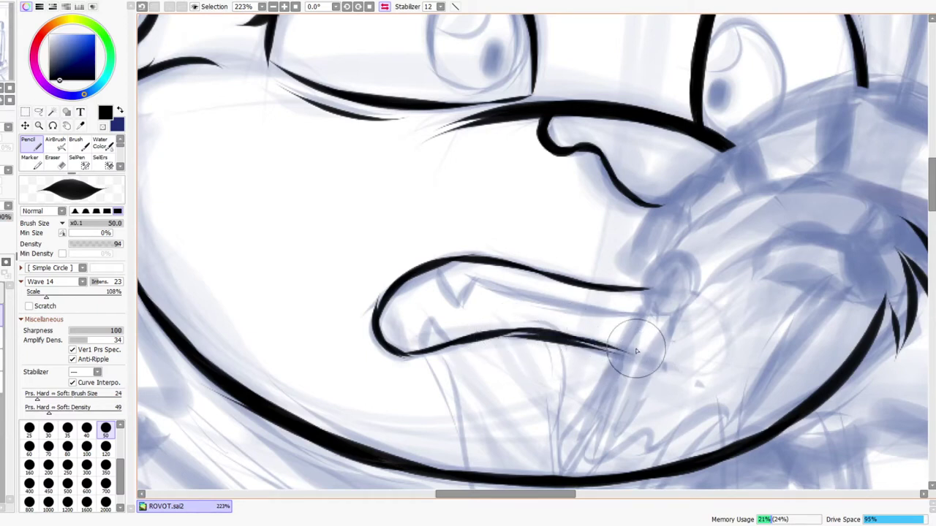
pyautogui.moveTo(510, 335)
pyautogui.mouseDown()
pyautogui.moveTo(629, 364)
pyautogui.moveTo(647, 336)
pyautogui.mouseUp()
# Step: Restore the view's orientation and ink the upper teeth's edge and a pointed fang inside the mouth
pyautogui.hotkey('ctrl', 'space')
pyautogui.moveTo(663, 424); pyautogui.dragTo(618, 327)
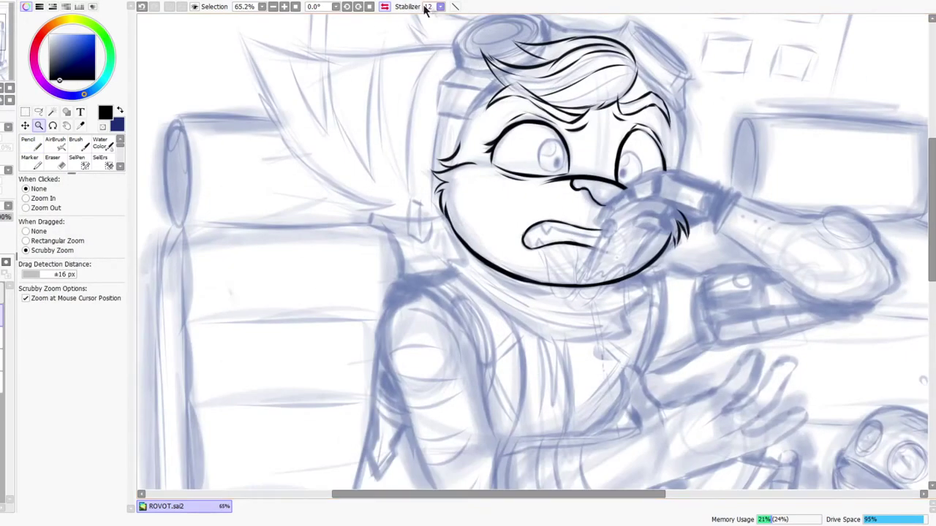
pyautogui.click(385, 6)
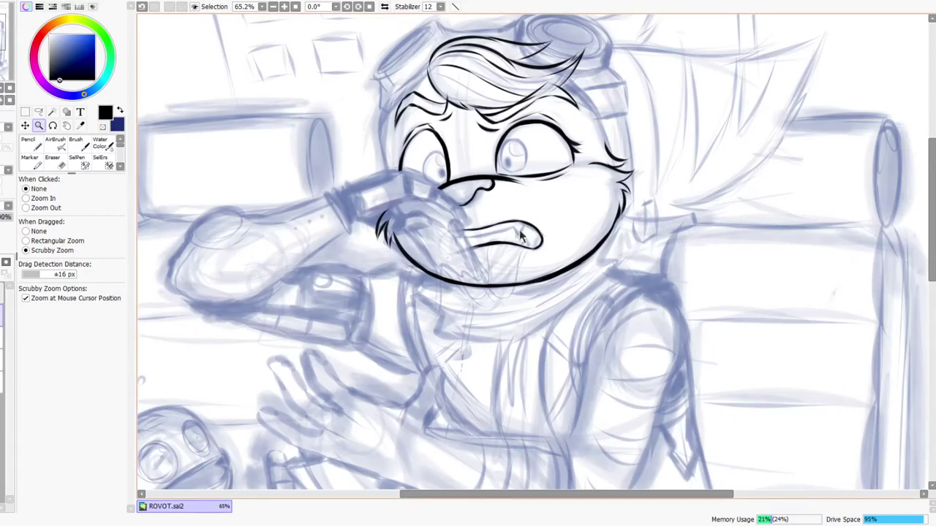
pyautogui.scroll(6, 505, 241)
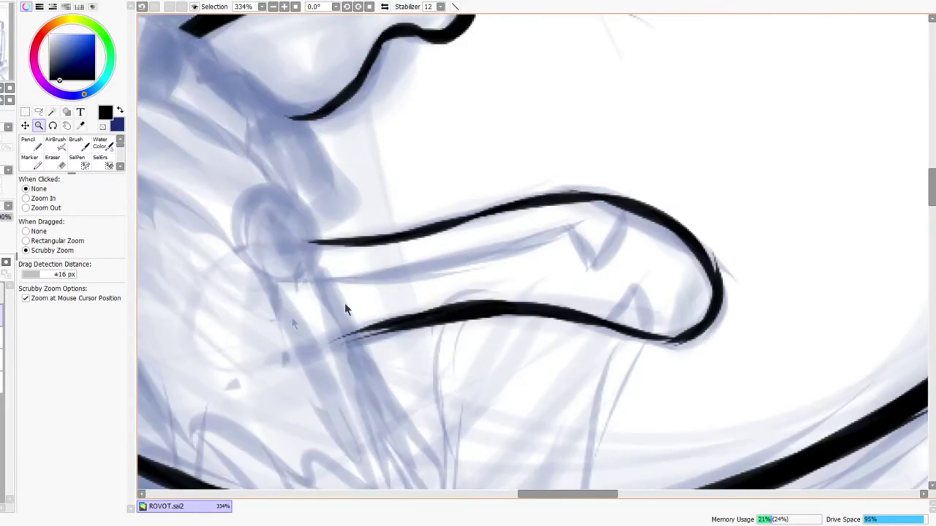
pyautogui.press('n')
pyautogui.moveTo(306, 281)
pyautogui.mouseDown()
pyautogui.moveTo(456, 267)
pyautogui.moveTo(541, 245)
pyautogui.moveTo(608, 268)
pyautogui.moveTo(613, 292)
pyautogui.mouseUp()
pyautogui.moveTo(617, 192); pyautogui.dragTo(581, 286)
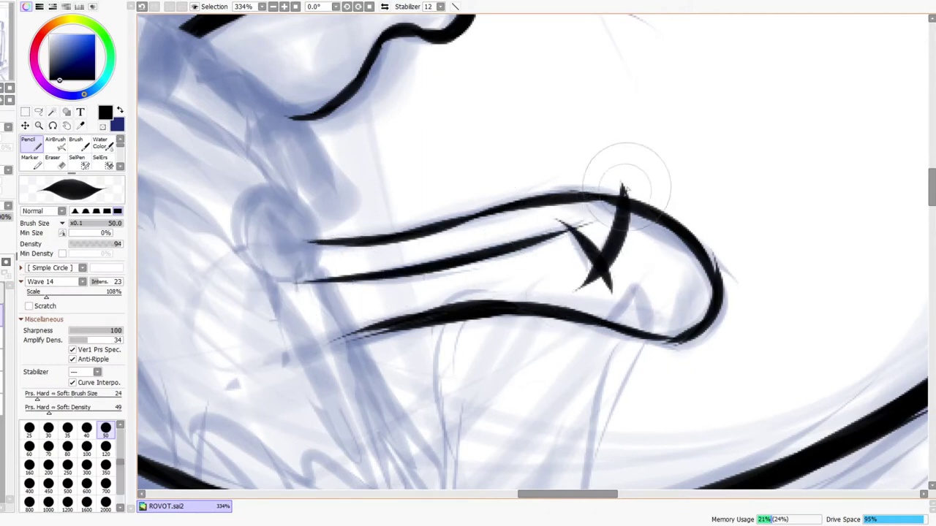
# Step: Erase the overshooting stroke ends around the upper fang and at the hand end of the teeth line
pyautogui.press('e')
pyautogui.moveTo(554, 214); pyautogui.dragTo(569, 218)
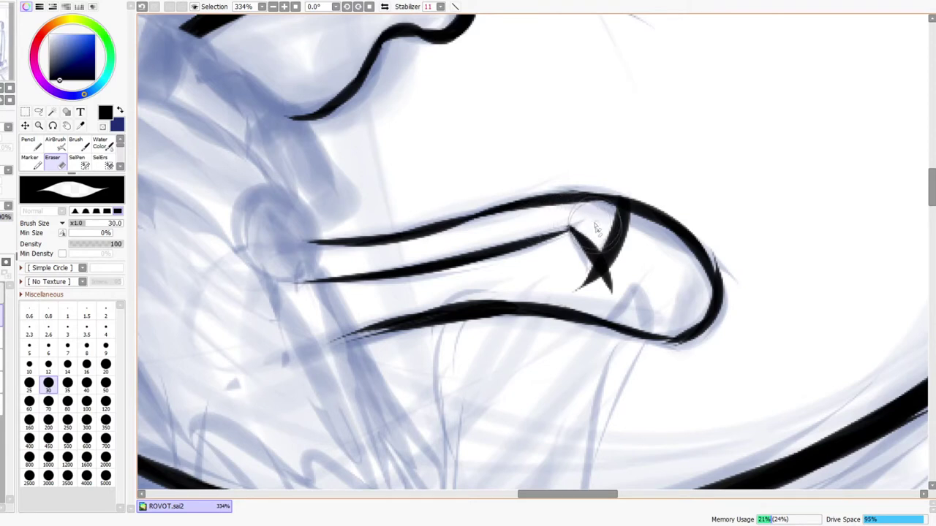
pyautogui.moveTo(289, 286); pyautogui.dragTo(286, 272)
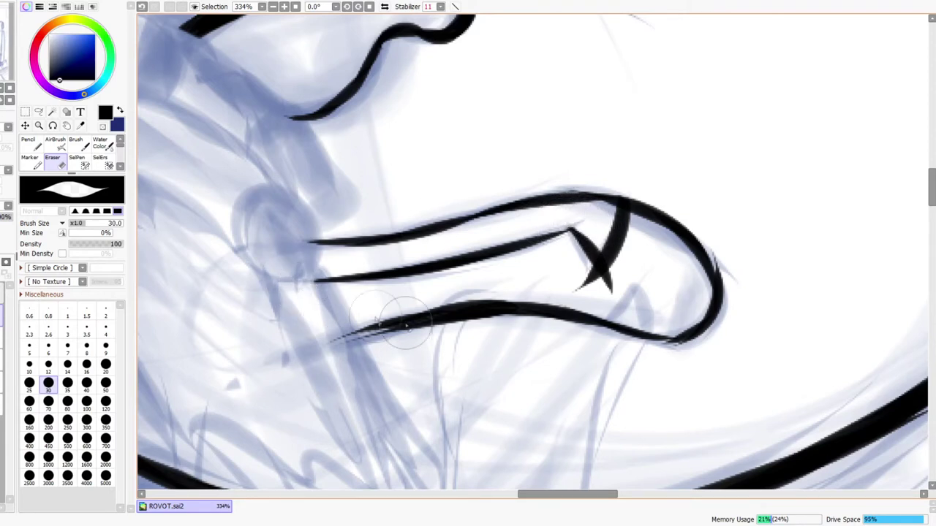
pyautogui.moveTo(571, 259)
pyautogui.mouseDown()
pyautogui.moveTo(593, 289)
pyautogui.moveTo(568, 267)
pyautogui.mouseUp()
pyautogui.moveTo(577, 307)
pyautogui.mouseDown()
pyautogui.moveTo(607, 277)
pyautogui.moveTo(610, 292)
pyautogui.mouseUp()
pyautogui.hotkey('ctrl', 'space')
pyautogui.moveTo(643, 235)
pyautogui.mouseDown()
pyautogui.moveTo(670, 230)
pyautogui.moveTo(662, 208)
pyautogui.mouseUp()
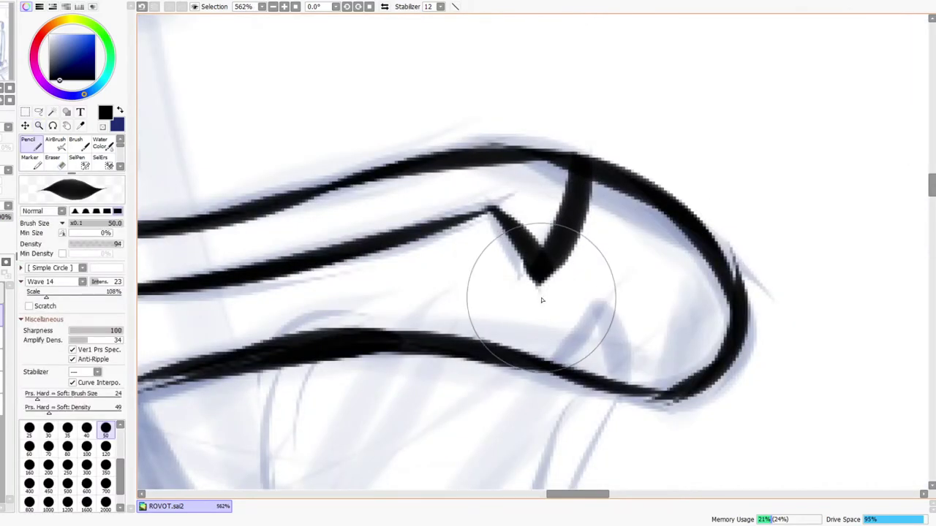
# Step: Redraw the upper fang's tip and erase along both sides to sharpen its point
pyautogui.hotkey('ctrl', 'z')
pyautogui.moveTo(586, 200); pyautogui.dragTo(543, 288)
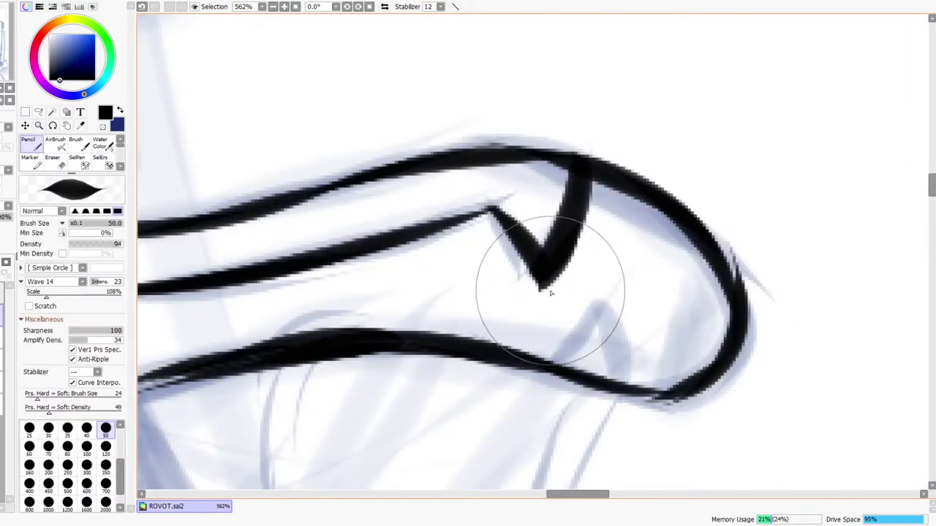
pyautogui.press('e')
pyautogui.moveTo(495, 226); pyautogui.dragTo(566, 315)
pyautogui.hotkey('ctrl', 'z')
pyautogui.moveTo(492, 216); pyautogui.dragTo(552, 315)
pyautogui.moveTo(597, 177); pyautogui.dragTo(534, 288)
pyautogui.moveTo(585, 243); pyautogui.dragTo(544, 291)
pyautogui.moveTo(615, 253)
pyautogui.mouseDown()
pyautogui.moveTo(605, 271)
pyautogui.moveTo(613, 271)
pyautogui.mouseUp()
pyautogui.moveTo(613, 271); pyautogui.dragTo(595, 197)
# Step: Ink a pointed lower fang rising from the lower lip and erase its overshooting stroke ends
pyautogui.press('n')
pyautogui.moveTo(479, 311)
pyautogui.mouseDown()
pyautogui.moveTo(590, 194)
pyautogui.moveTo(614, 299)
pyautogui.moveTo(595, 362)
pyautogui.mouseUp()
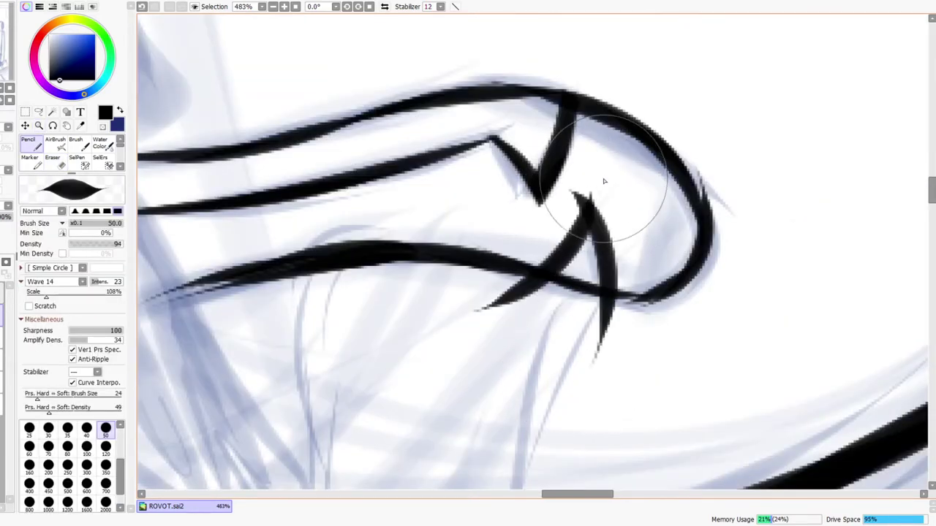
pyautogui.hotkey('ctrl', 'z')
pyautogui.moveTo(574, 189)
pyautogui.mouseDown()
pyautogui.moveTo(596, 236)
pyautogui.moveTo(593, 353)
pyautogui.mouseUp()
pyautogui.press('e')
pyautogui.moveTo(575, 181); pyautogui.dragTo(563, 219)
pyautogui.moveTo(593, 188)
pyautogui.mouseDown()
pyautogui.moveTo(614, 247)
pyautogui.moveTo(607, 235)
pyautogui.moveTo(606, 257)
pyautogui.mouseUp()
pyautogui.moveTo(590, 188)
pyautogui.mouseDown()
pyautogui.moveTo(582, 230)
pyautogui.moveTo(516, 292)
pyautogui.moveTo(493, 295)
pyautogui.moveTo(541, 329)
pyautogui.moveTo(593, 341)
pyautogui.mouseUp()
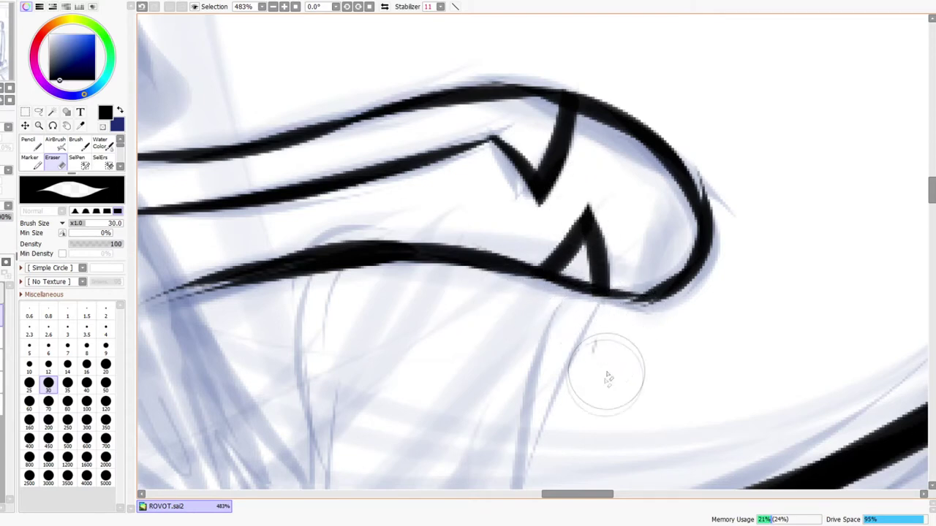
# Step: Examine the inked face as a whole, comparing its normal and mirrored views
pyautogui.hotkey('ctrl', 'space')
pyautogui.scroll(-10, 631, 331)
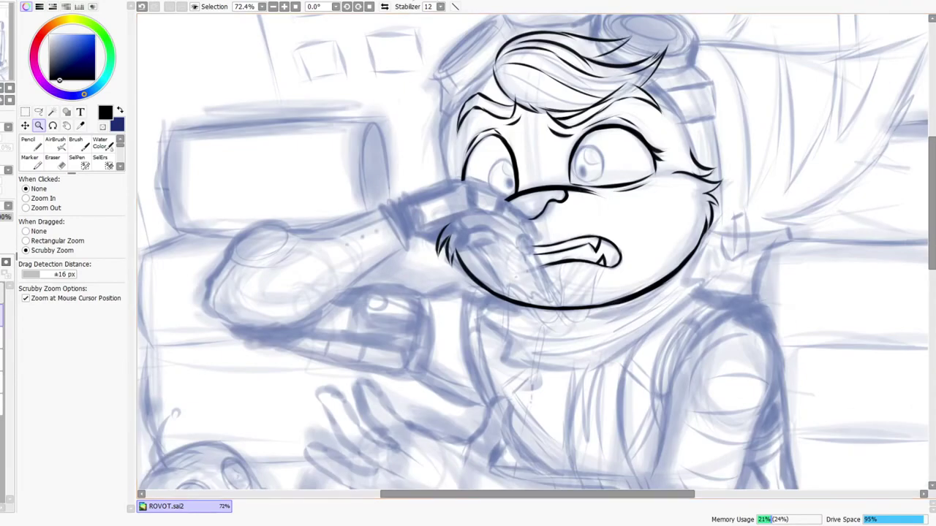
pyautogui.click(386, 7)
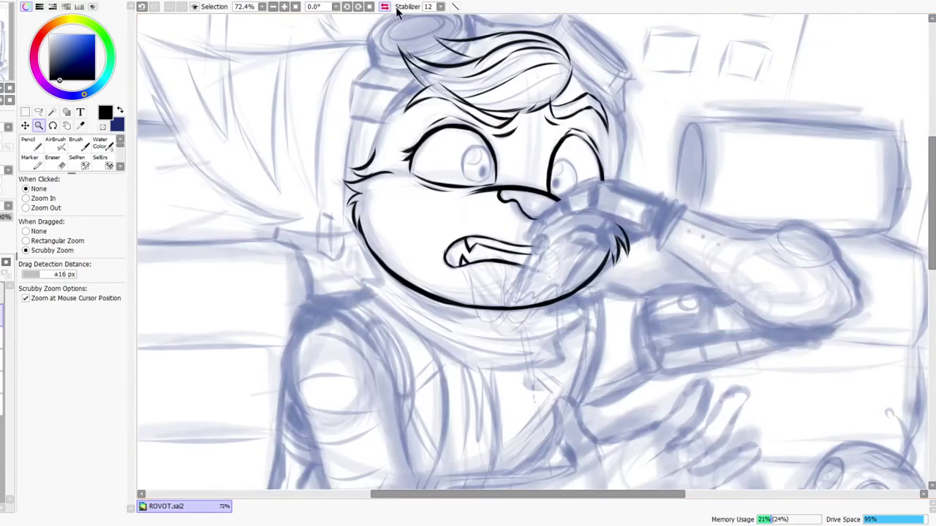
pyautogui.click(385, 7)
pyautogui.moveTo(514, 417); pyautogui.dragTo(515, 430)
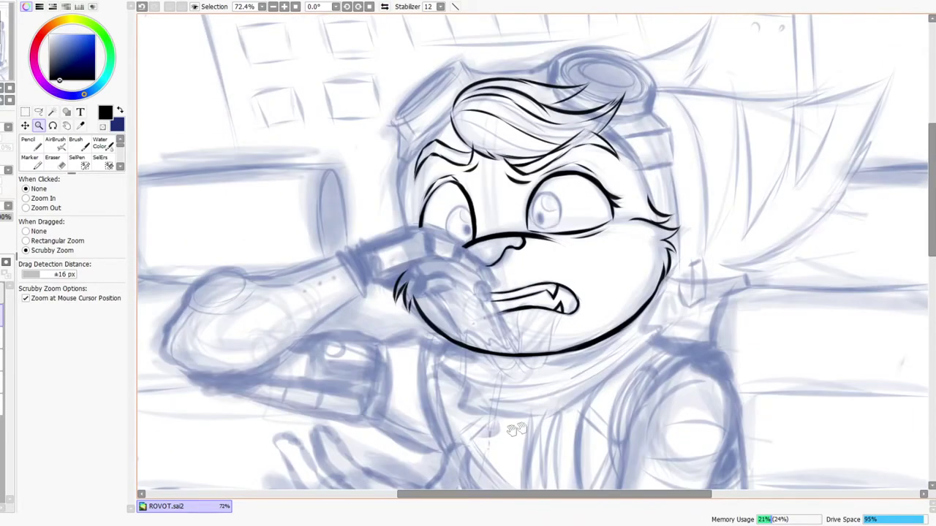
pyautogui.moveTo(573, 415); pyautogui.dragTo(560, 421)
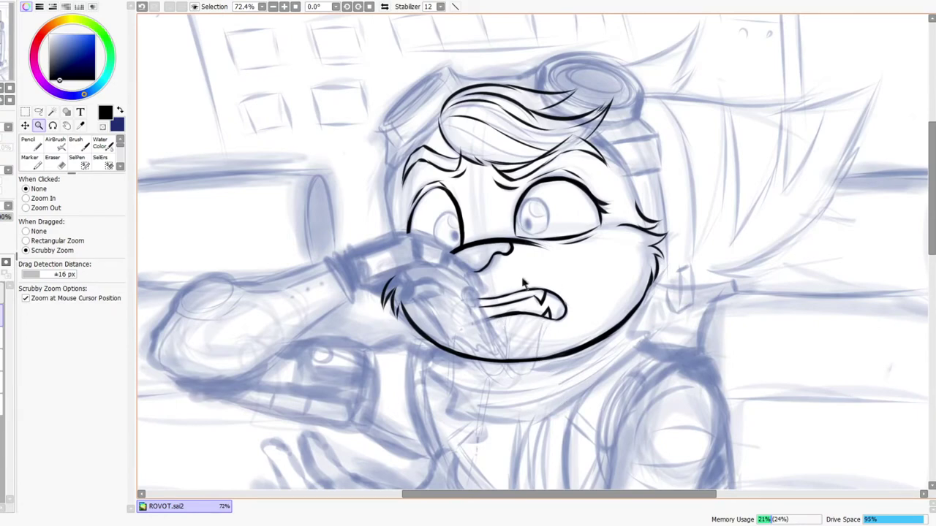
pyautogui.moveTo(513, 213); pyautogui.dragTo(533, 217)
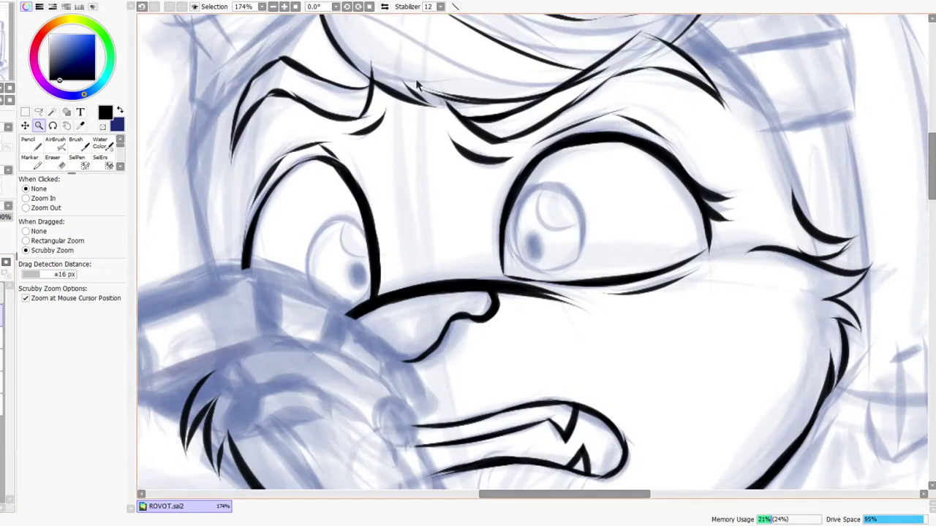
# Step: Ink the upper arc of the iris in the eye beside the raised hand
pyautogui.moveTo(333, 235)
pyautogui.mouseDown()
pyautogui.moveTo(349, 214)
pyautogui.moveTo(466, 163)
pyautogui.moveTo(426, 246)
pyautogui.moveTo(433, 278)
pyautogui.mouseUp()
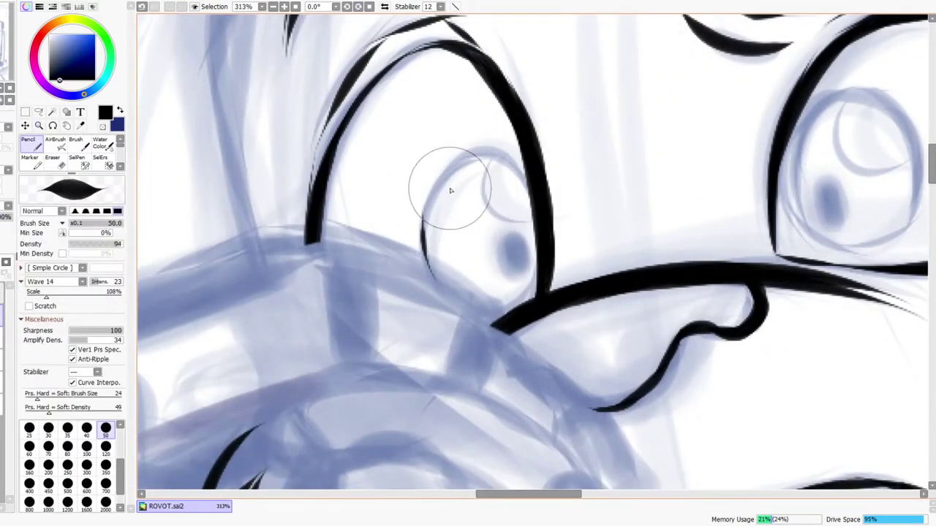
pyautogui.moveTo(425, 214); pyautogui.dragTo(483, 153)
pyautogui.moveTo(431, 193)
pyautogui.mouseDown()
pyautogui.moveTo(500, 152)
pyautogui.moveTo(514, 180)
pyautogui.moveTo(490, 154)
pyautogui.moveTo(530, 181)
pyautogui.mouseUp()
pyautogui.moveTo(495, 153); pyautogui.dragTo(525, 215)
pyautogui.hotkey('ctrl', 'z')
pyautogui.moveTo(504, 155)
pyautogui.mouseDown()
pyautogui.moveTo(524, 176)
pyautogui.moveTo(532, 208)
pyautogui.mouseUp()
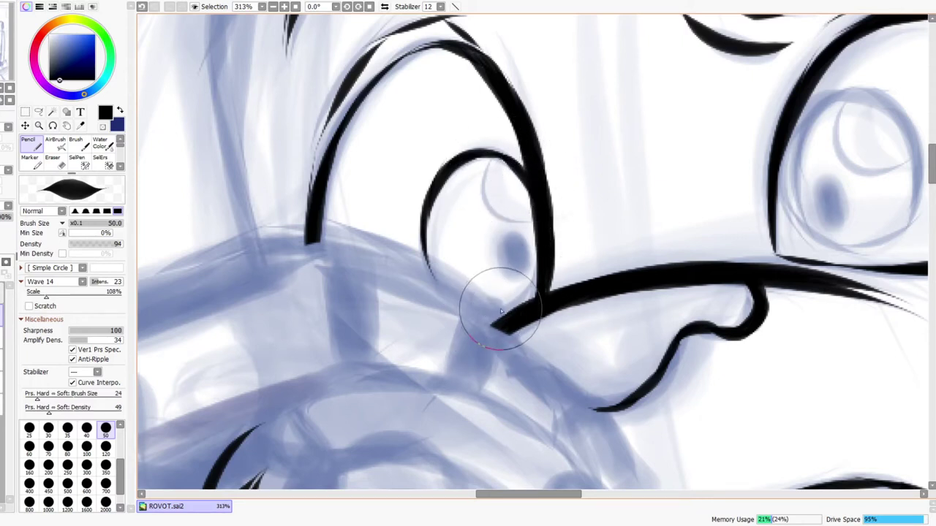
# Step: Ink the lower inner curve of the iris beside the hand and a rounded highlight inside its upper part
pyautogui.moveTo(496, 306)
pyautogui.mouseDown()
pyautogui.moveTo(538, 262)
pyautogui.moveTo(530, 294)
pyautogui.moveTo(536, 255)
pyautogui.mouseUp()
pyautogui.moveTo(495, 159); pyautogui.dragTo(536, 211)
pyautogui.hotkey('ctrl', 'z')
pyautogui.moveTo(498, 158)
pyautogui.mouseDown()
pyautogui.moveTo(485, 170)
pyautogui.moveTo(535, 212)
pyautogui.mouseUp()
pyautogui.moveTo(665, 279); pyautogui.dragTo(458, 327)
# Step: Ink the outer side of the larger eye's iris in mirrored view, then its inner side and top in normal view
pyautogui.click(385, 8)
pyautogui.click(384, 7)
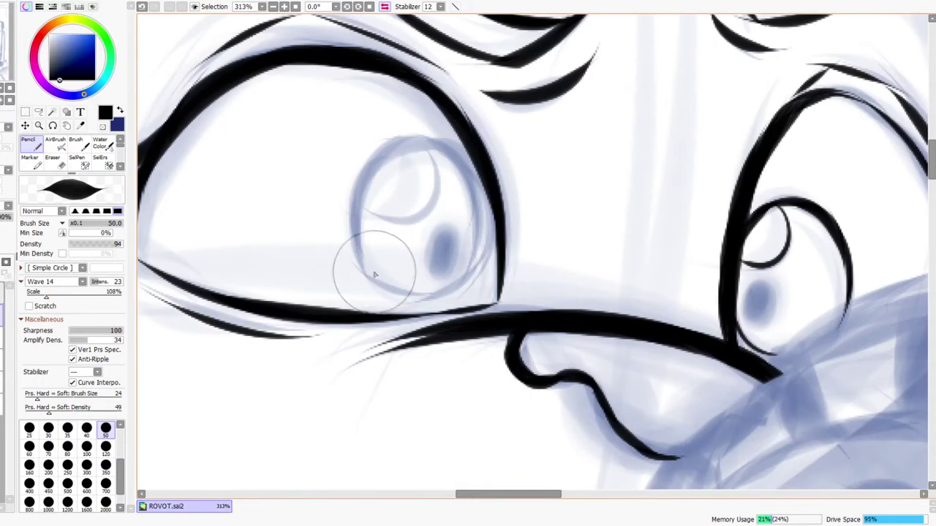
pyautogui.moveTo(361, 230)
pyautogui.mouseDown()
pyautogui.moveTo(355, 208)
pyautogui.moveTo(426, 146)
pyautogui.mouseUp()
pyautogui.moveTo(369, 176); pyautogui.dragTo(462, 171)
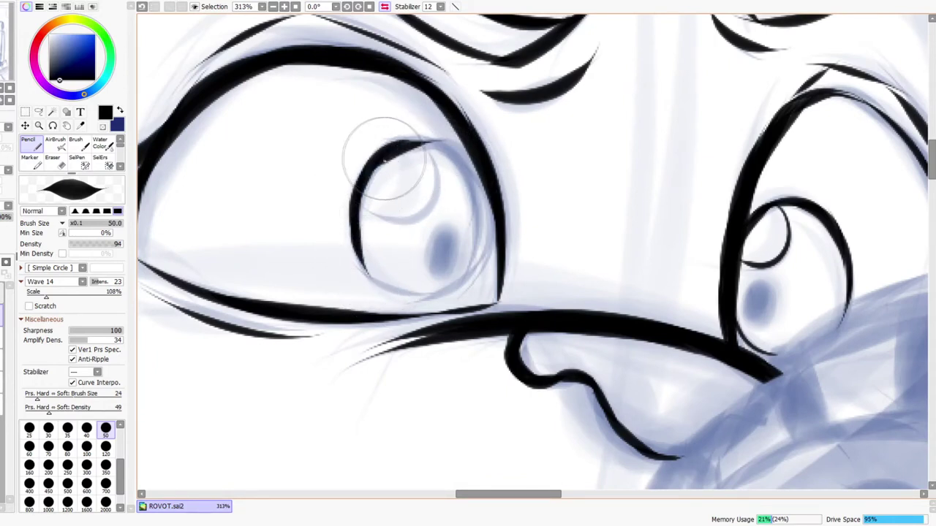
pyautogui.click(385, 6)
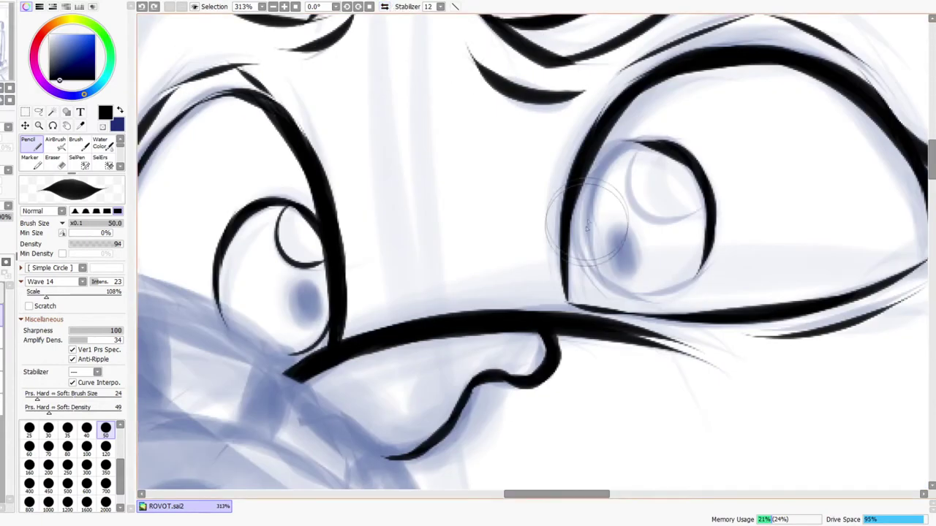
pyautogui.moveTo(583, 232)
pyautogui.mouseDown()
pyautogui.moveTo(594, 179)
pyautogui.moveTo(629, 149)
pyautogui.mouseUp()
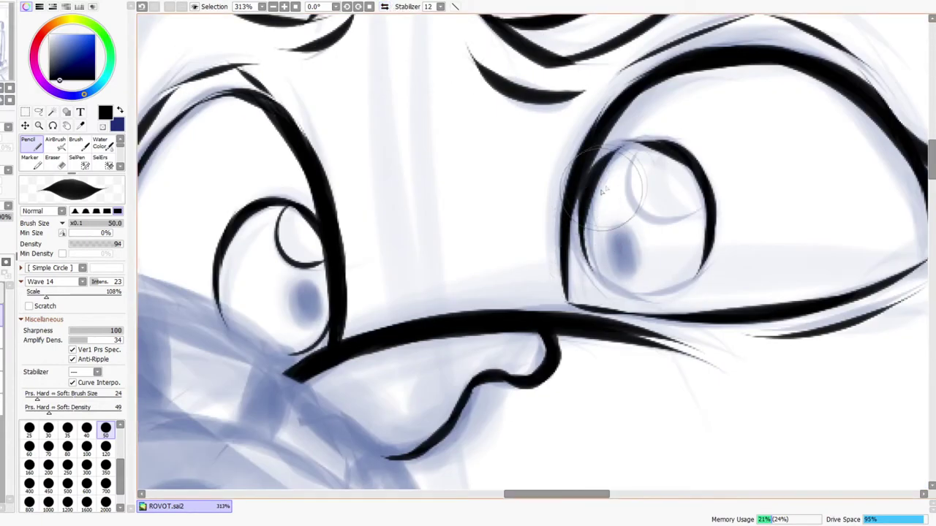
pyautogui.moveTo(591, 179); pyautogui.dragTo(650, 146)
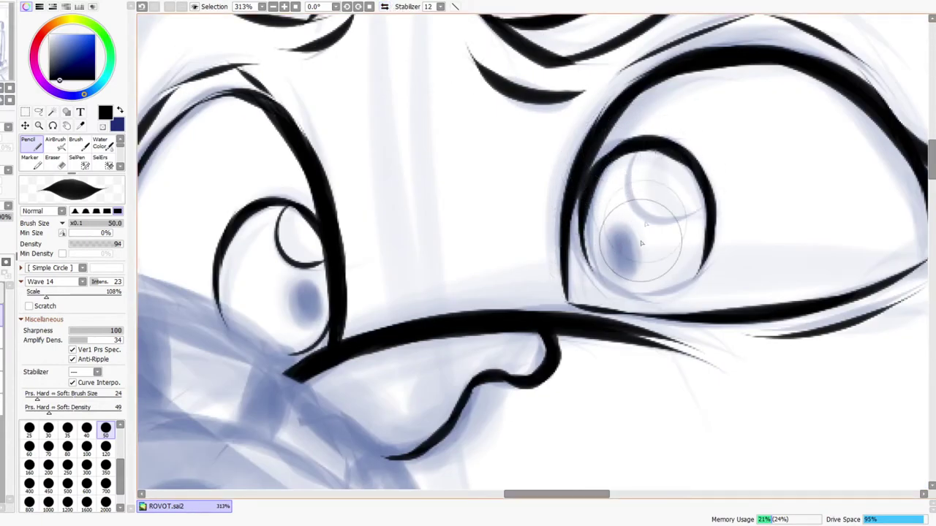
# Step: Close the larger eye's iris by inking its lower curve and thickening the joins with both sides
pyautogui.moveTo(594, 241); pyautogui.dragTo(700, 263)
pyautogui.moveTo(589, 266)
pyautogui.mouseDown()
pyautogui.moveTo(702, 262)
pyautogui.moveTo(614, 277)
pyautogui.moveTo(641, 301)
pyautogui.moveTo(689, 267)
pyautogui.mouseUp()
pyautogui.moveTo(649, 294); pyautogui.dragTo(711, 212)
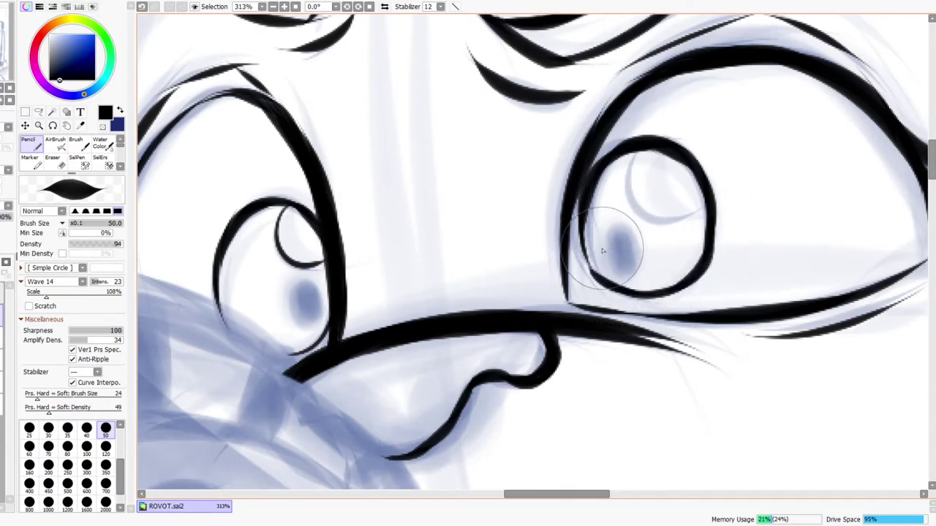
pyautogui.moveTo(582, 235); pyautogui.dragTo(643, 292)
# Step: Ink a curved highlight in the upper part of the larger eye's iris and check the face mirrored
pyautogui.moveTo(634, 228); pyautogui.dragTo(605, 251)
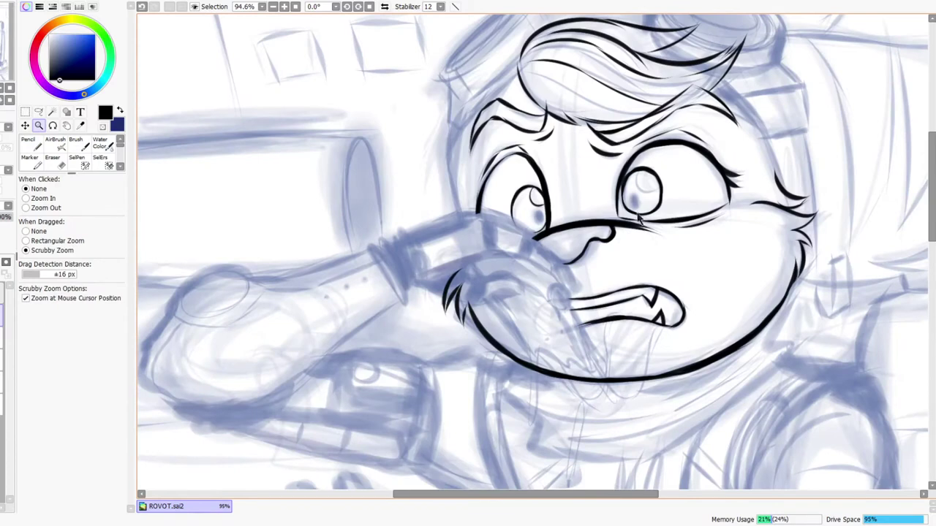
pyautogui.moveTo(641, 173); pyautogui.dragTo(675, 196)
pyautogui.hotkey('ctrl', 'z')
pyautogui.moveTo(634, 164); pyautogui.dragTo(682, 200)
pyautogui.hotkey('ctrl', 'z')
pyautogui.moveTo(634, 162)
pyautogui.mouseDown()
pyautogui.moveTo(630, 207)
pyautogui.moveTo(685, 196)
pyautogui.moveTo(681, 243)
pyautogui.mouseUp()
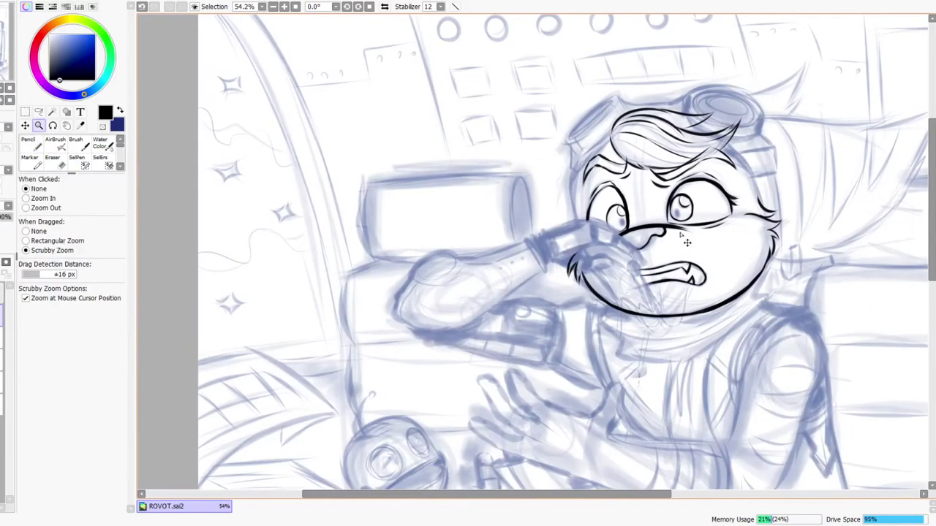
pyautogui.click(384, 6)
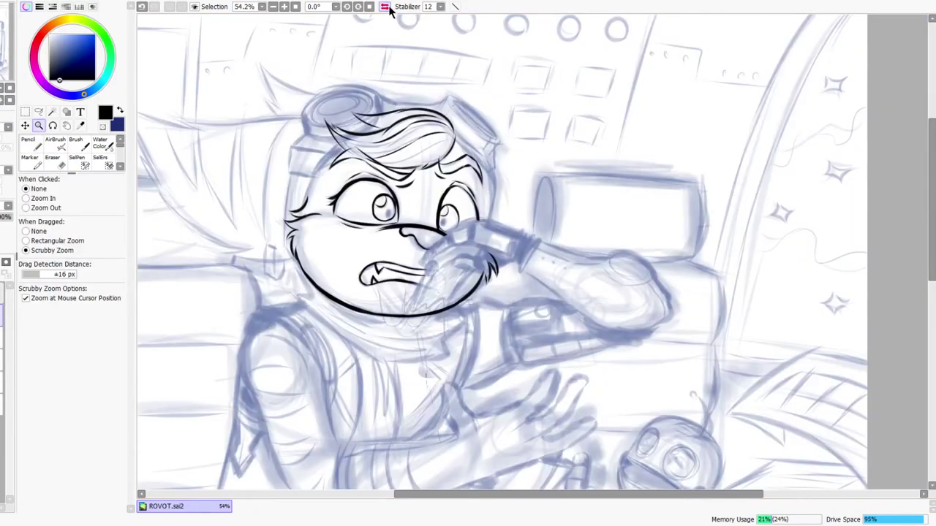
pyautogui.click(388, 8)
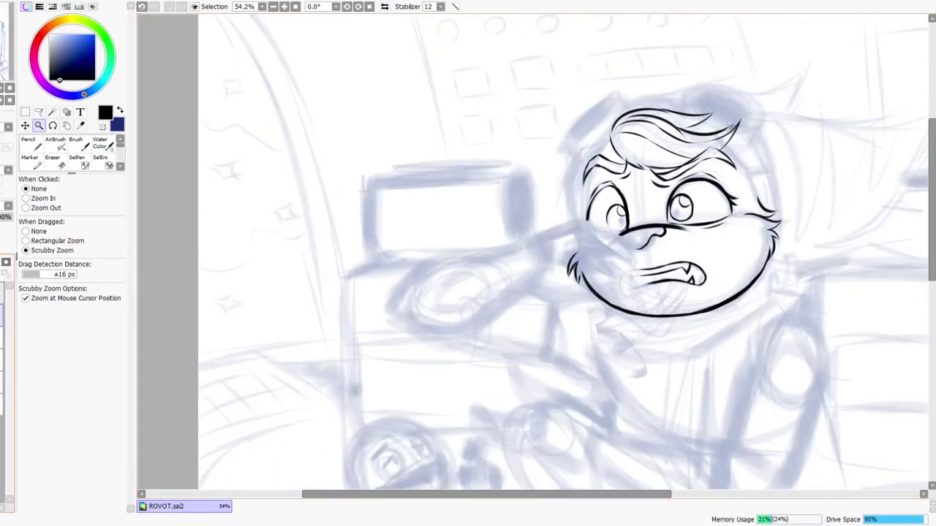
# Step: Ink a small oval pupil in each iris and check the whole face in mirrored view
pyautogui.moveTo(559, 296)
pyautogui.mouseDown()
pyautogui.moveTo(473, 223)
pyautogui.moveTo(538, 196)
pyautogui.moveTo(513, 204)
pyautogui.moveTo(439, 316)
pyautogui.moveTo(450, 340)
pyautogui.mouseUp()
pyautogui.moveTo(465, 271)
pyautogui.mouseDown()
pyautogui.moveTo(474, 285)
pyautogui.moveTo(470, 260)
pyautogui.moveTo(444, 247)
pyautogui.mouseUp()
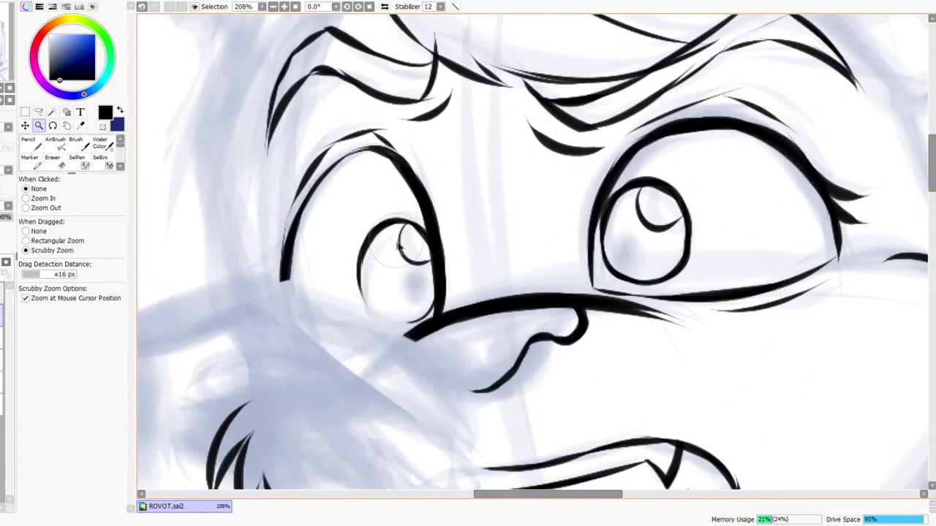
pyautogui.press('n')
pyautogui.moveTo(410, 290); pyautogui.dragTo(408, 280)
pyautogui.moveTo(632, 246); pyautogui.dragTo(630, 258)
pyautogui.press('z')
pyautogui.moveTo(518, 230); pyautogui.dragTo(370, 17)
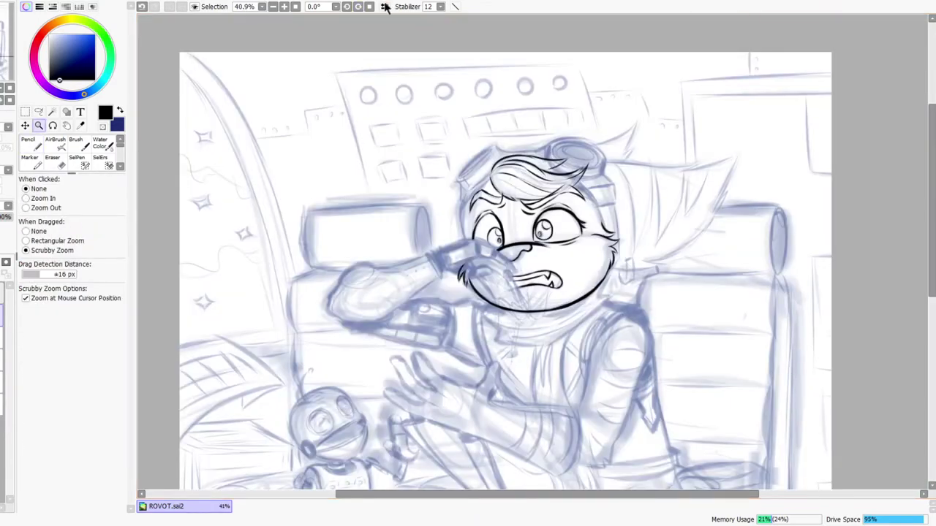
pyautogui.click(384, 7)
pyautogui.click(385, 6)
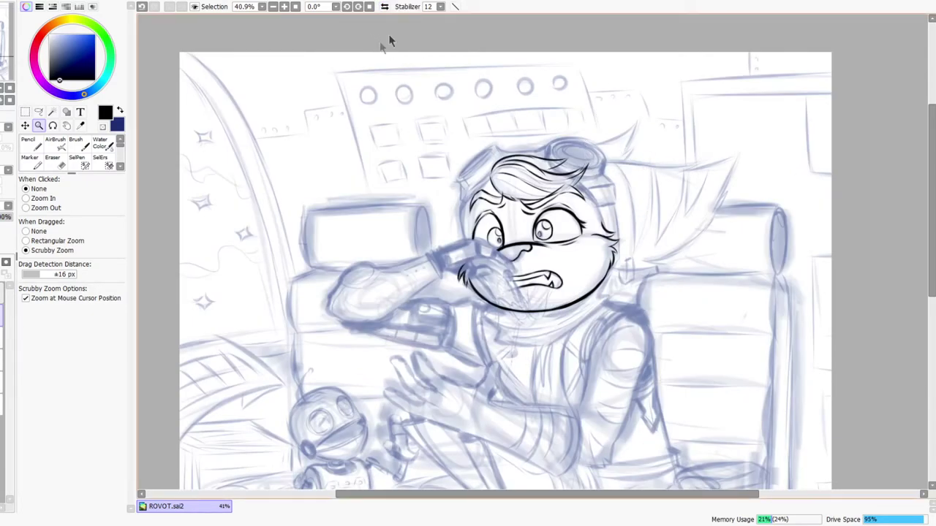
# Step: Ink the large ear's upper edge outward from the goggles with overlapping tapered strokes toward the tip
pyautogui.moveTo(628, 169); pyautogui.dragTo(662, 150)
pyautogui.moveTo(635, 293); pyautogui.dragTo(539, 292)
pyautogui.moveTo(489, 161)
pyautogui.mouseDown()
pyautogui.moveTo(506, 155)
pyautogui.moveTo(708, 183)
pyautogui.mouseUp()
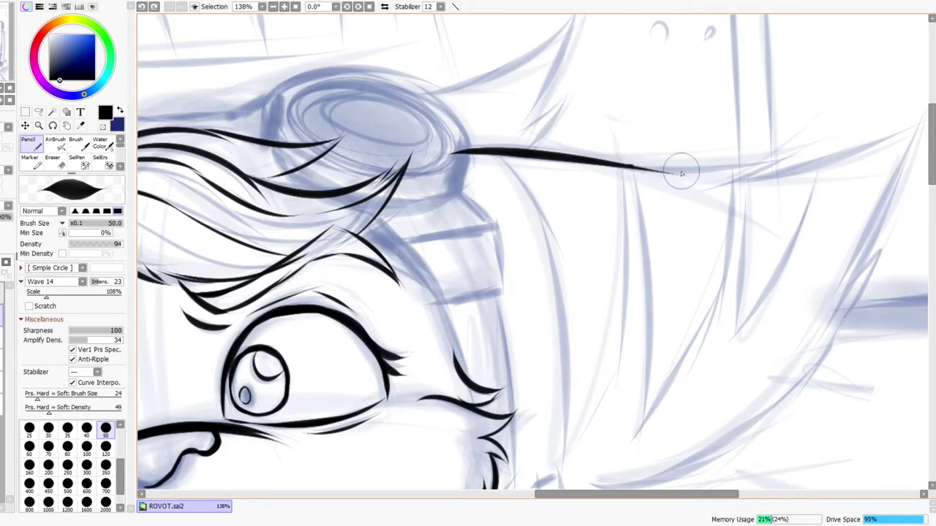
pyautogui.moveTo(645, 170); pyautogui.dragTo(803, 144)
pyautogui.moveTo(705, 190); pyautogui.dragTo(819, 130)
pyautogui.moveTo(733, 183); pyautogui.dragTo(911, 102)
pyautogui.hotkey('ctrl', 'z')
# Step: Ink the ear's outer edge down from the pointed tip, adding an overlapping fur stroke in mirrored view
pyautogui.moveTo(730, 234); pyautogui.dragTo(520, 229)
pyautogui.moveTo(521, 184)
pyautogui.mouseDown()
pyautogui.moveTo(724, 109)
pyautogui.moveTo(621, 286)
pyautogui.mouseUp()
pyautogui.click(385, 6)
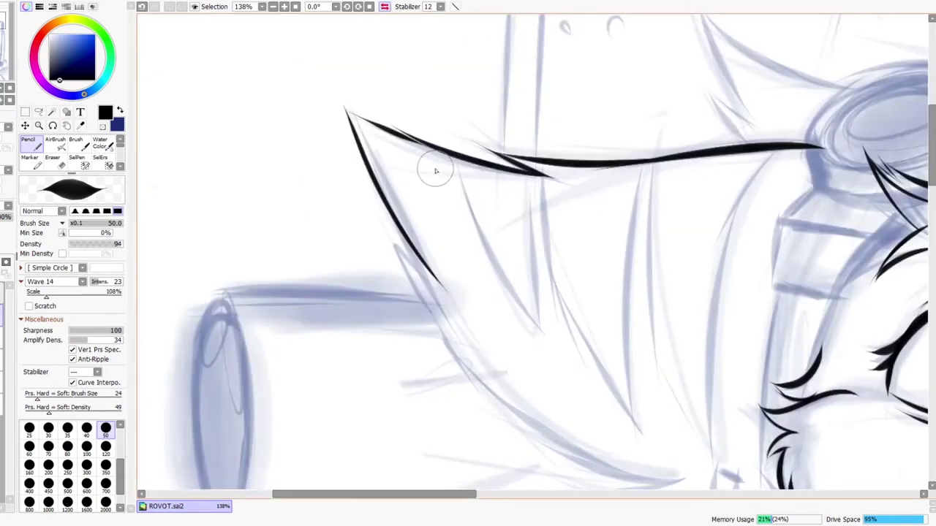
pyautogui.hotkey('ctrl', 'z')
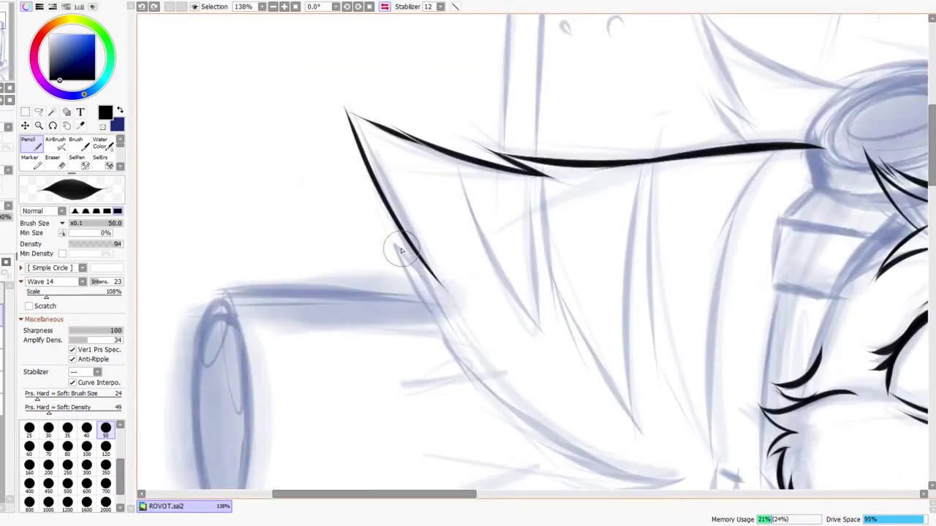
pyautogui.moveTo(397, 247); pyautogui.dragTo(497, 358)
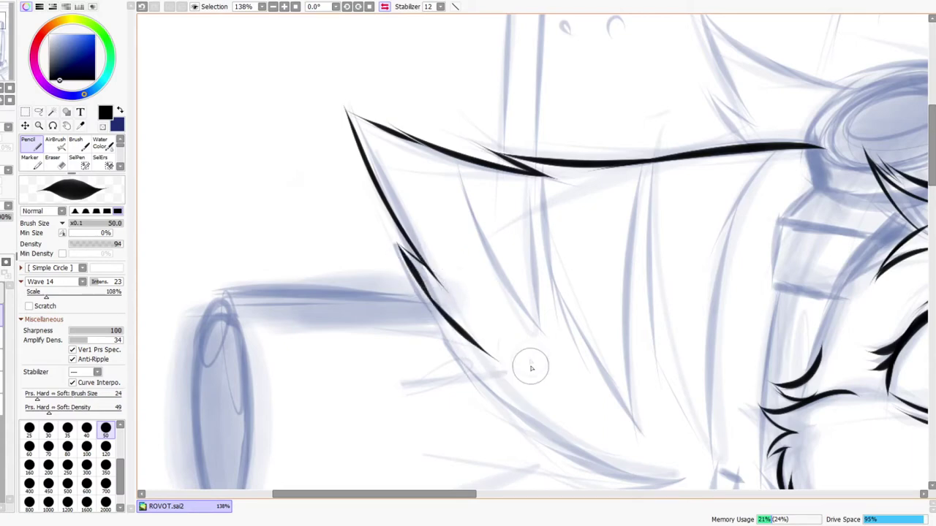
# Step: Restore the view's orientation and ink the ear's lower edge from the cheek with a pointed fur notch
pyautogui.press('h')
pyautogui.scroll(-3, 503, 297)
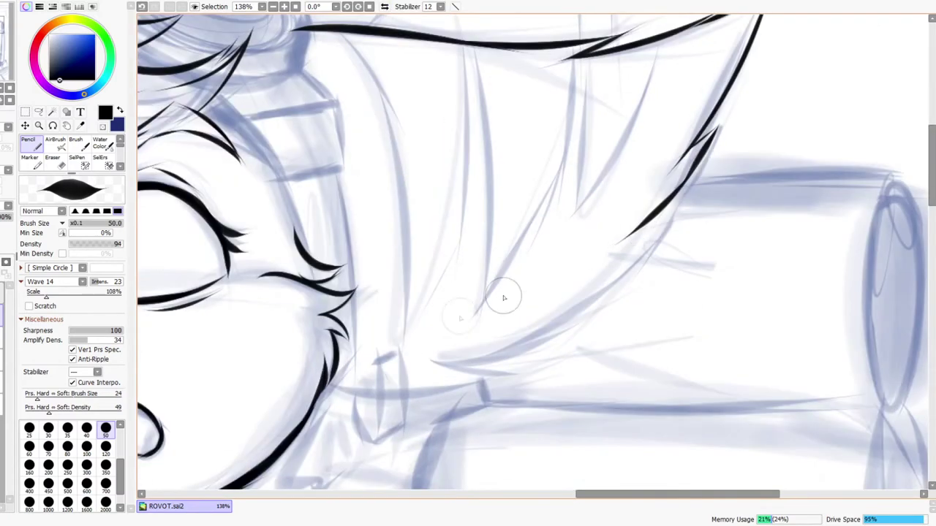
pyautogui.moveTo(323, 388); pyautogui.dragTo(520, 373)
pyautogui.moveTo(430, 357); pyautogui.dragTo(519, 374)
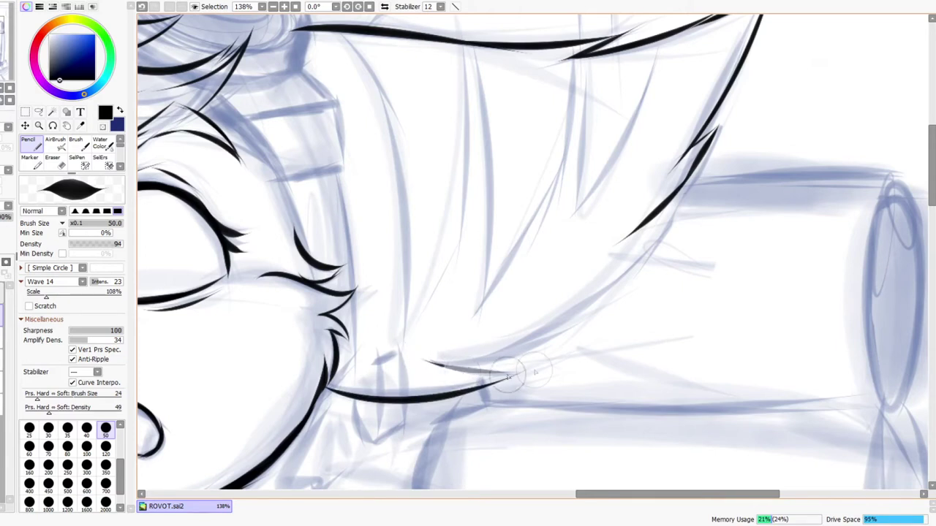
# Step: Ink the ear's long lower outer curve from the fur notch up to the outer edge strokes
pyautogui.moveTo(428, 356); pyautogui.dragTo(666, 265)
pyautogui.hotkey('ctrl', 'z')
pyautogui.moveTo(424, 360); pyautogui.dragTo(620, 240)
pyautogui.moveTo(680, 192)
pyautogui.mouseDown()
pyautogui.moveTo(611, 278)
pyautogui.moveTo(559, 316)
pyautogui.moveTo(628, 270)
pyautogui.moveTo(630, 283)
pyautogui.moveTo(640, 230)
pyautogui.mouseUp()
pyautogui.moveTo(628, 302); pyautogui.dragTo(618, 256)
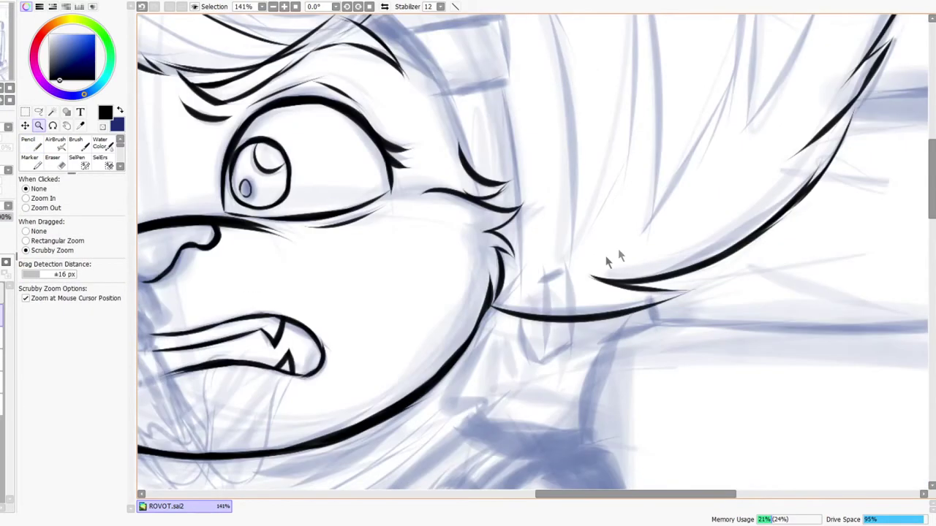
pyautogui.moveTo(508, 326); pyautogui.dragTo(577, 280)
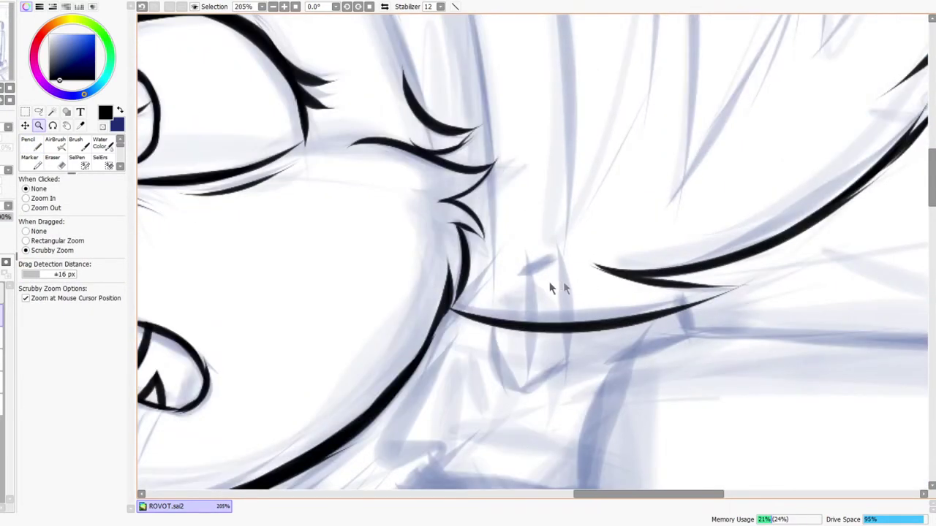
pyautogui.press('n')
pyautogui.moveTo(522, 249); pyautogui.dragTo(523, 438)
pyautogui.moveTo(548, 230); pyautogui.dragTo(561, 399)
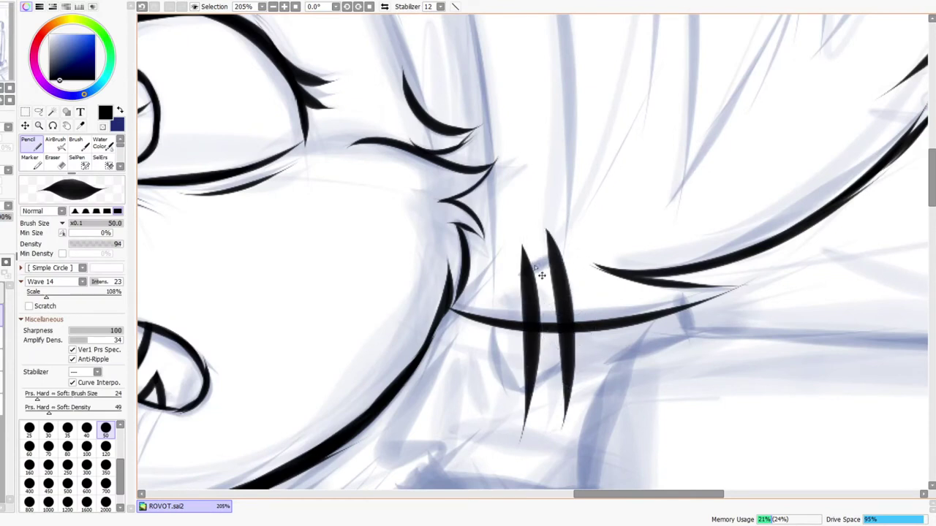
pyautogui.hotkey('ctrl', 'z')
pyautogui.hotkey('ctrl', 'z')
# Step: Ink the two sides and slanted top of the clip on the ear's lower edge, erasing the overshooting upper ends
pyautogui.moveTo(528, 245)
pyautogui.mouseDown()
pyautogui.moveTo(534, 338)
pyautogui.moveTo(517, 427)
pyautogui.moveTo(574, 413)
pyautogui.mouseUp()
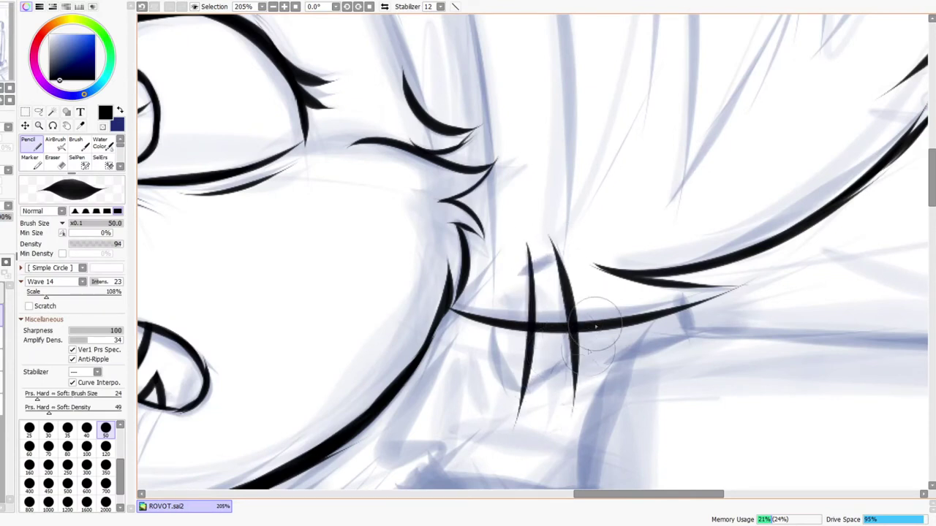
pyautogui.moveTo(513, 277); pyautogui.dragTo(599, 236)
pyautogui.press('e')
pyautogui.moveTo(536, 246); pyautogui.dragTo(560, 228)
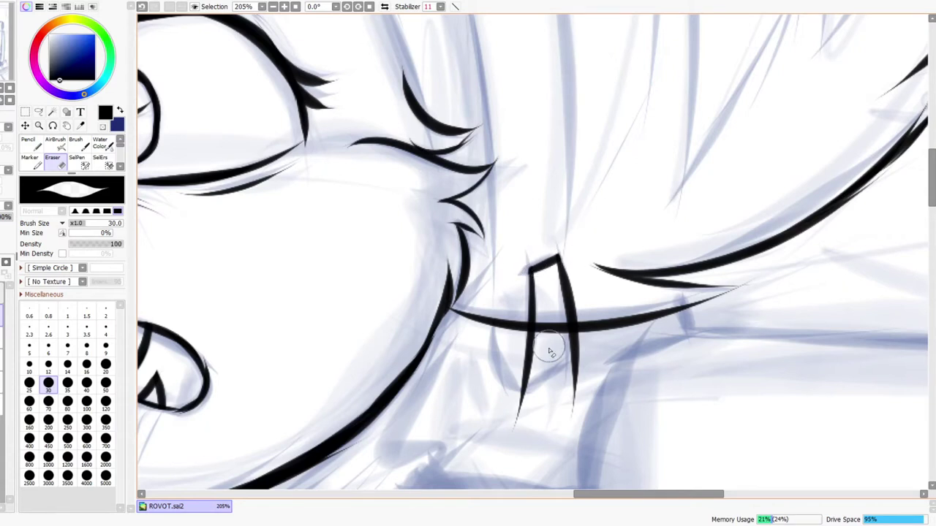
# Step: Ink the clip's slanted bottom edge and the curved line on its cheek side
pyautogui.press('n')
pyautogui.moveTo(490, 403); pyautogui.dragTo(612, 335)
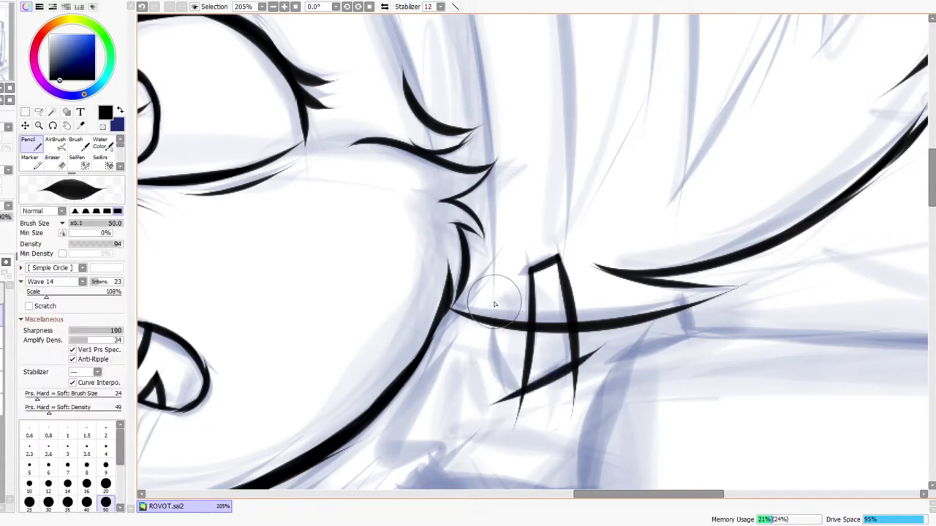
pyautogui.moveTo(491, 296); pyautogui.dragTo(560, 428)
# Step: Erase the clip's overshooting stroke ends and the part of the ear line crossing inside it
pyautogui.press('e')
pyautogui.moveTo(508, 403); pyautogui.dragTo(514, 418)
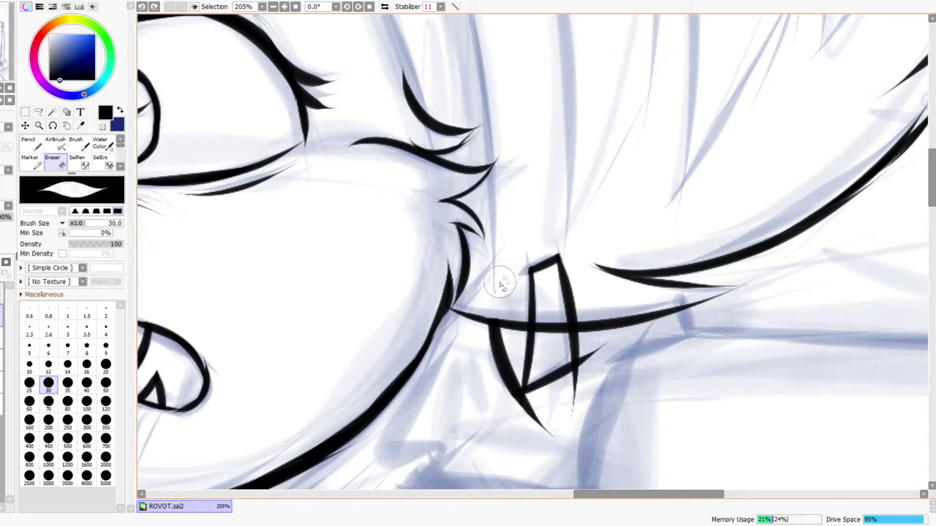
pyautogui.press('n')
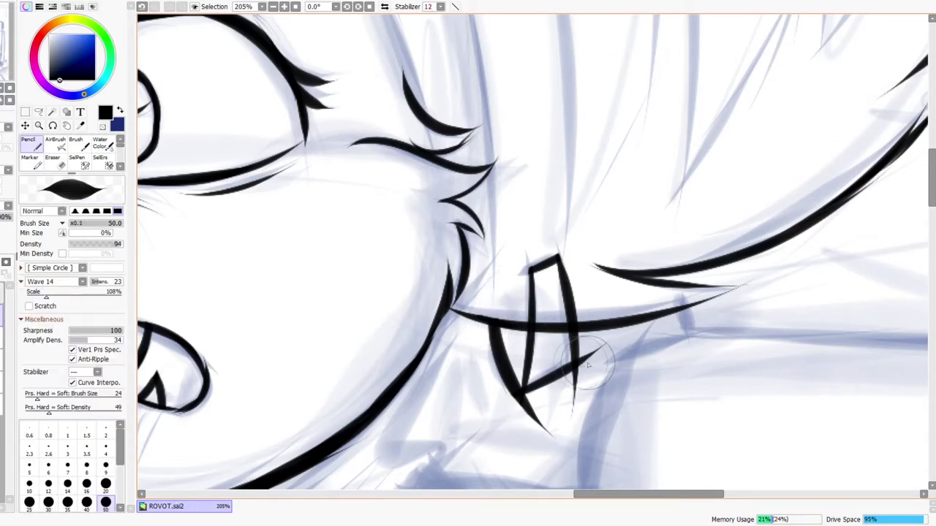
pyautogui.press('e')
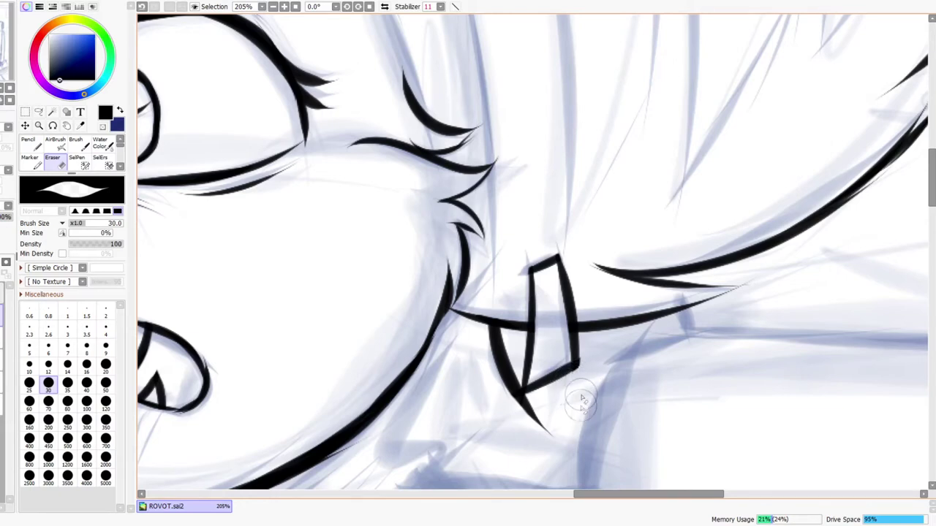
# Step: Erase the overshooting lower tail of the ear clip's curved line and check the drawing in mirrored view
pyautogui.moveTo(527, 411); pyautogui.dragTo(568, 443)
pyautogui.hotkey('ctrl', 'space')
pyautogui.moveTo(608, 358); pyautogui.dragTo(532, 407)
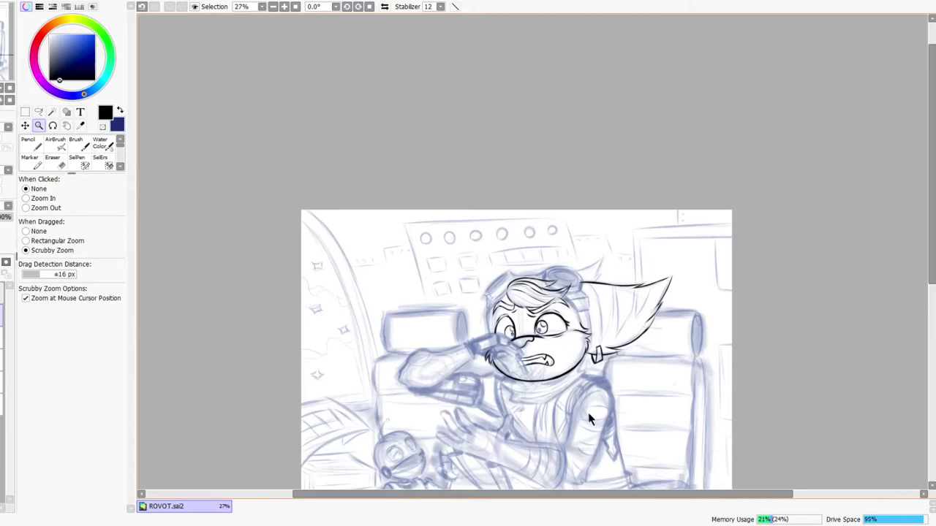
pyautogui.moveTo(590, 346); pyautogui.dragTo(626, 311)
pyautogui.moveTo(685, 272); pyautogui.dragTo(608, 226)
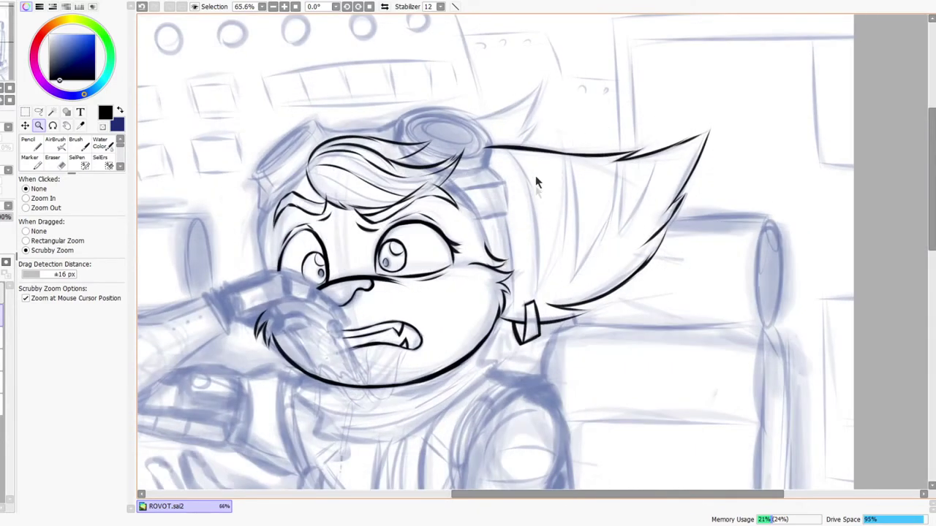
pyautogui.click(384, 8)
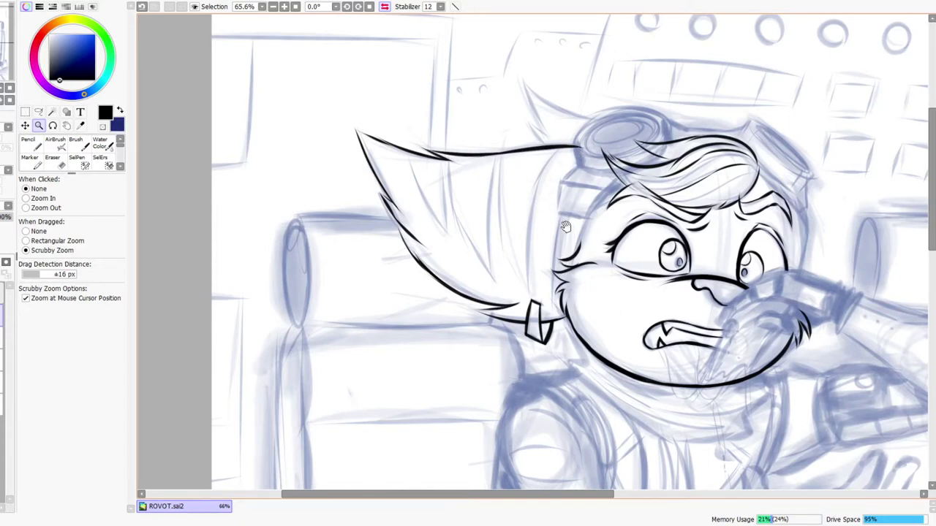
pyautogui.moveTo(576, 323); pyautogui.dragTo(517, 196)
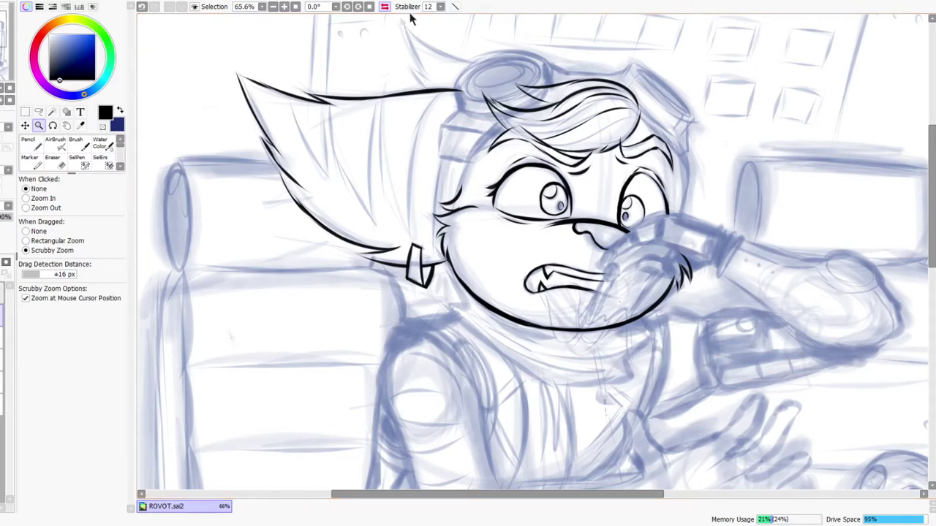
pyautogui.click(385, 6)
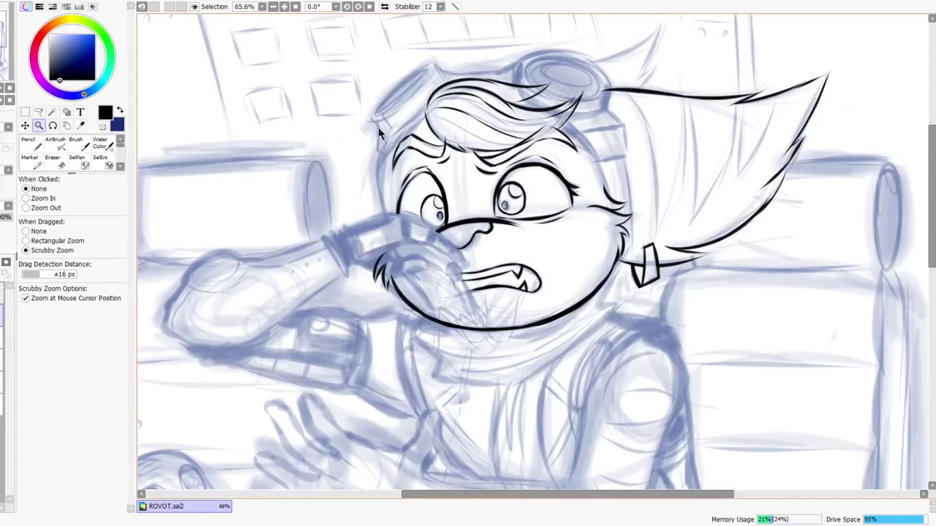
# Step: Ink the thick outer head line beside the far eye, running from the brow down to the raised glove
pyautogui.moveTo(393, 139); pyautogui.dragTo(448, 102)
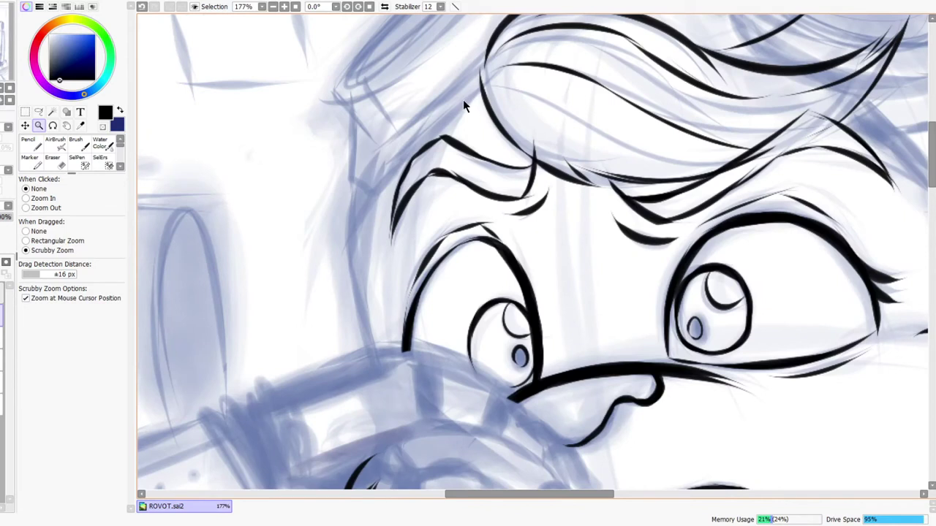
pyautogui.press('n')
pyautogui.moveTo(378, 191)
pyautogui.mouseDown()
pyautogui.moveTo(395, 364)
pyautogui.moveTo(366, 268)
pyautogui.moveTo(366, 292)
pyautogui.moveTo(359, 268)
pyautogui.moveTo(356, 293)
pyautogui.moveTo(354, 266)
pyautogui.moveTo(382, 384)
pyautogui.mouseUp()
pyautogui.moveTo(357, 275); pyautogui.dragTo(380, 379)
pyautogui.moveTo(361, 271); pyautogui.dragTo(377, 348)
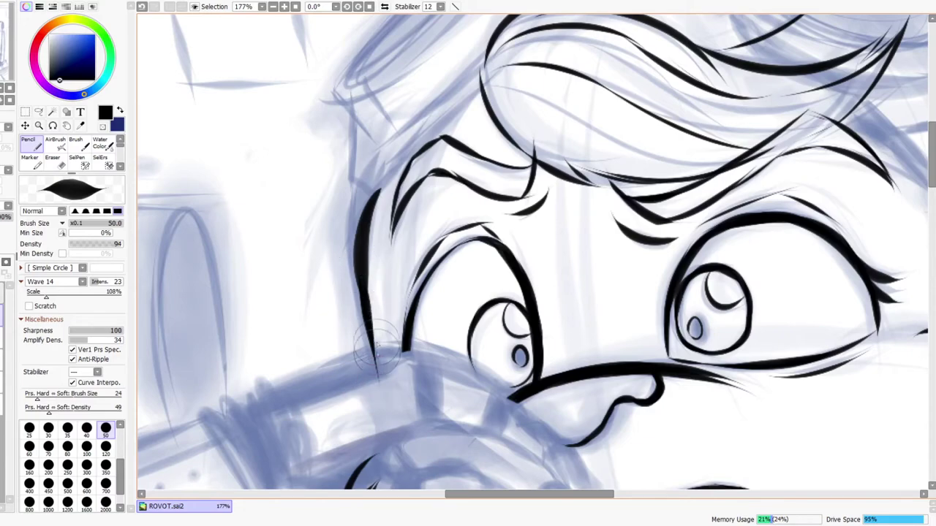
pyautogui.moveTo(364, 268); pyautogui.dragTo(374, 369)
pyautogui.hotkey('ctrl', 'space')
pyautogui.moveTo(442, 263); pyautogui.dragTo(393, 328)
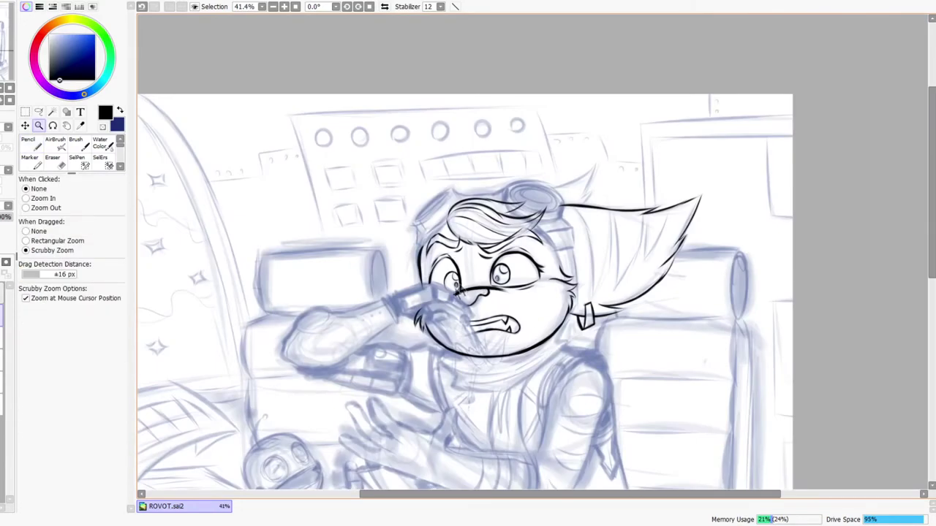
# Step: Inspect the inked face, the sketched raised hand and the ear, both up close and in mirrored view
pyautogui.moveTo(430, 294); pyautogui.dragTo(466, 261)
pyautogui.press('e')
pyautogui.moveTo(400, 297)
pyautogui.mouseDown()
pyautogui.moveTo(430, 265)
pyautogui.moveTo(447, 271)
pyautogui.mouseUp()
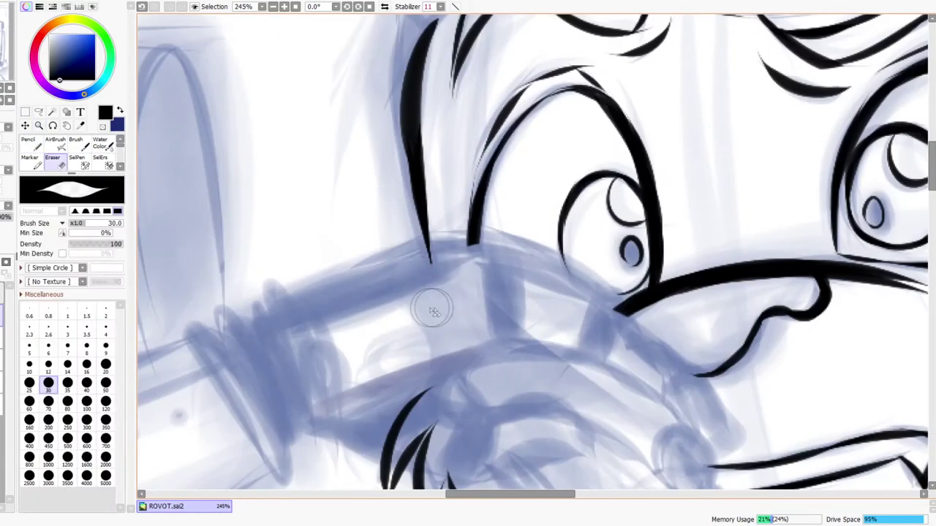
pyautogui.press('space')
pyautogui.moveTo(482, 433); pyautogui.dragTo(441, 284)
pyautogui.hotkey('ctrl', 'space')
pyautogui.moveTo(445, 235)
pyautogui.mouseDown()
pyautogui.moveTo(432, 253)
pyautogui.moveTo(442, 254)
pyautogui.mouseUp()
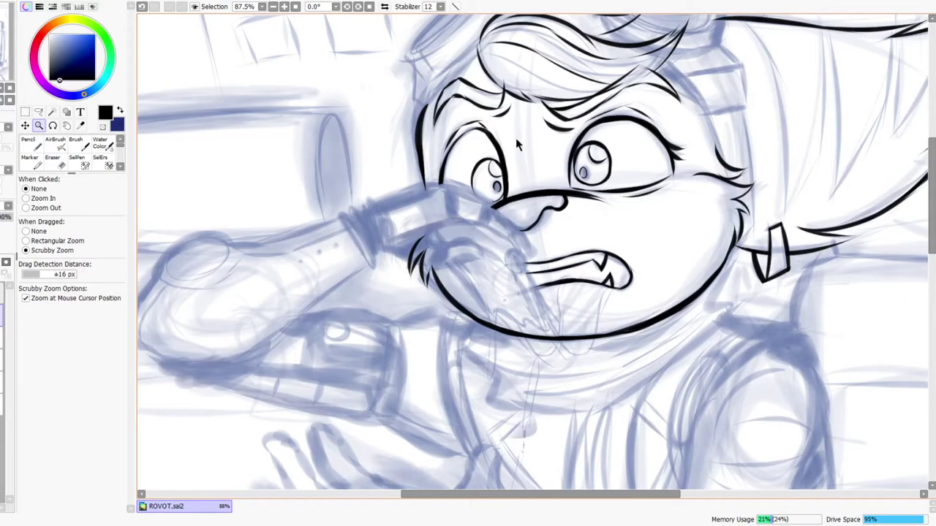
pyautogui.moveTo(514, 207); pyautogui.dragTo(481, 294)
pyautogui.press('n')
pyautogui.moveTo(392, 222)
pyautogui.mouseDown()
pyautogui.moveTo(422, 199)
pyautogui.moveTo(404, 242)
pyautogui.mouseUp()
pyautogui.press('z')
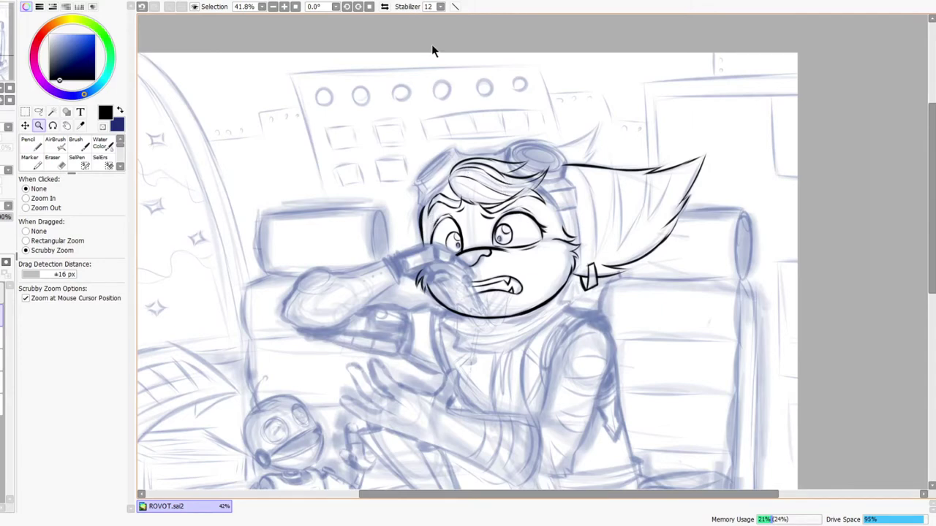
pyautogui.click(385, 6)
pyautogui.click(385, 7)
pyautogui.moveTo(597, 208); pyautogui.dragTo(547, 125)
pyautogui.moveTo(565, 82); pyautogui.dragTo(591, 55)
pyautogui.press('e')
pyautogui.moveTo(517, 138)
pyautogui.mouseDown()
pyautogui.moveTo(511, 133)
pyautogui.moveTo(524, 115)
pyautogui.mouseUp()
pyautogui.press('z')
pyautogui.moveTo(587, 234); pyautogui.dragTo(622, 294)
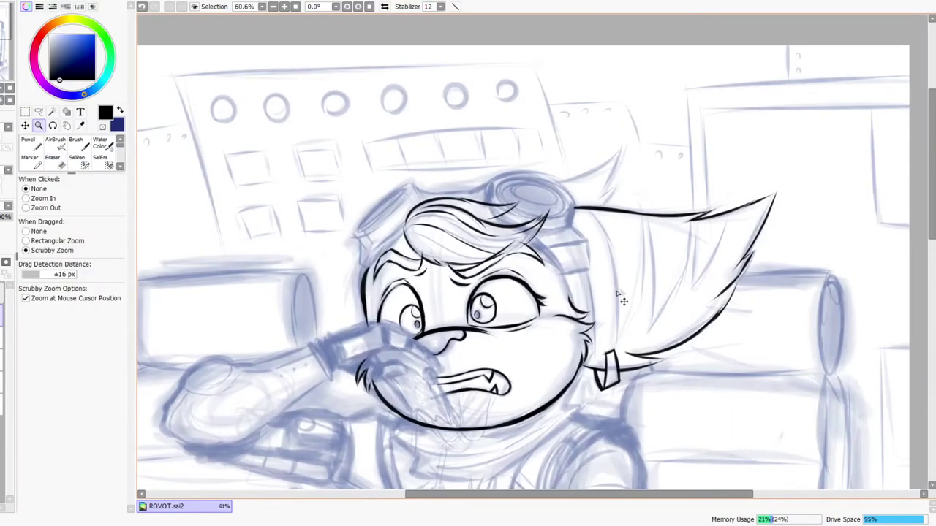
pyautogui.moveTo(700, 268); pyautogui.dragTo(630, 215)
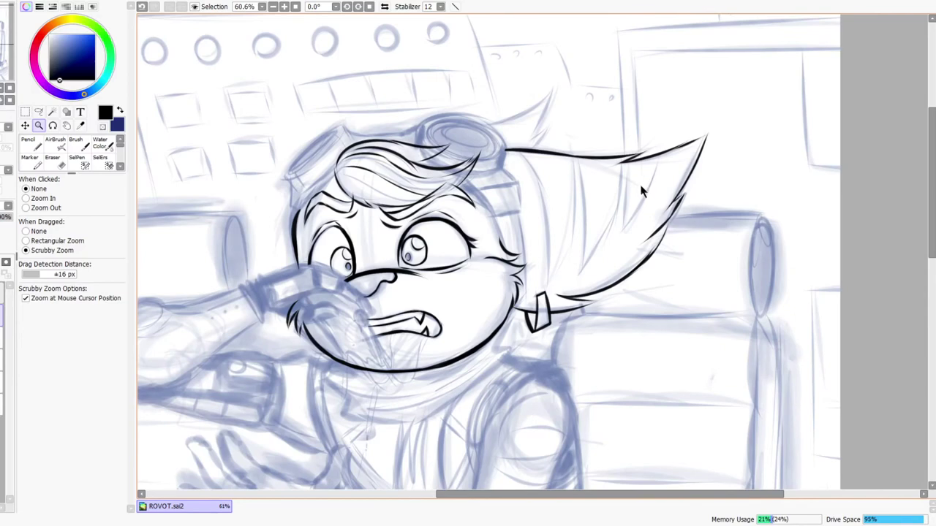
# Step: Ink the short V-shaped fur tuft inside the near ear, close to its tip
pyautogui.scroll(3, 648, 171)
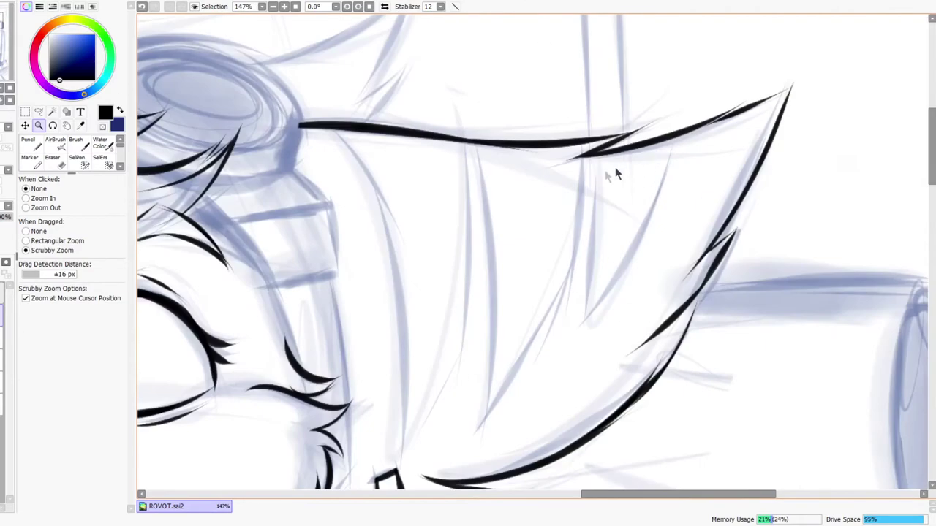
pyautogui.press('n')
pyautogui.moveTo(595, 162)
pyautogui.mouseDown()
pyautogui.moveTo(585, 321)
pyautogui.moveTo(664, 211)
pyautogui.mouseUp()
pyautogui.moveTo(673, 146); pyautogui.dragTo(655, 235)
pyautogui.hotkey('ctrl', 'z')
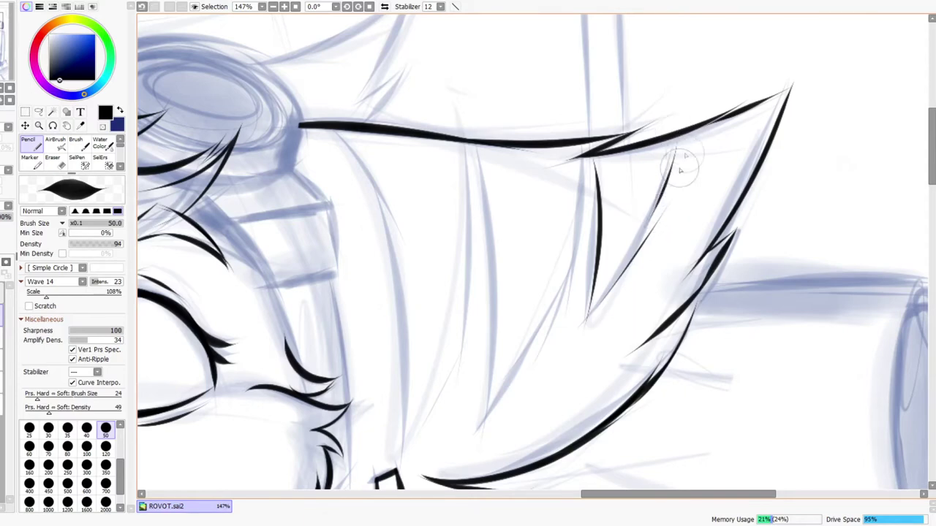
# Step: Ink the longer middle V-shaped fur tuft inside the near ear with two tapering strokes
pyautogui.moveTo(527, 312); pyautogui.dragTo(611, 271)
pyautogui.moveTo(557, 103)
pyautogui.mouseDown()
pyautogui.moveTo(566, 348)
pyautogui.moveTo(555, 384)
pyautogui.moveTo(663, 221)
pyautogui.moveTo(671, 114)
pyautogui.mouseUp()
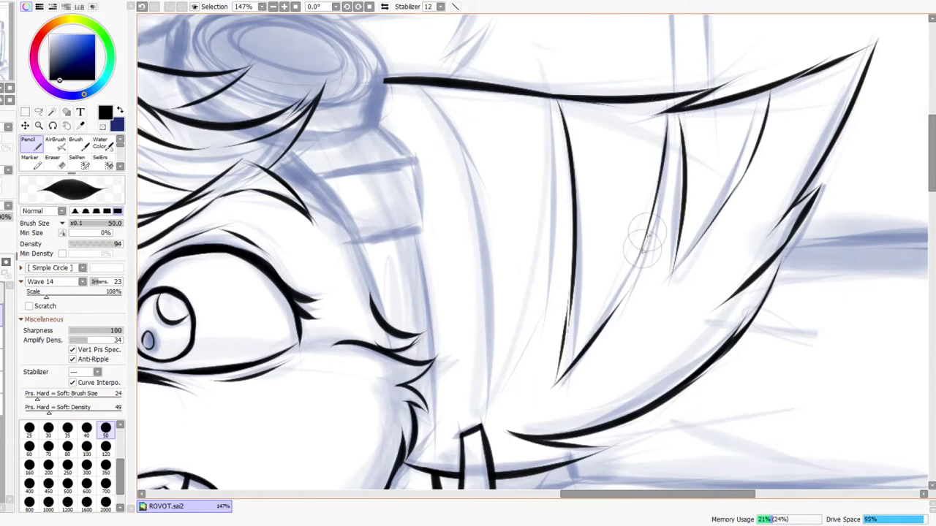
pyautogui.moveTo(647, 234); pyautogui.dragTo(614, 320)
# Step: Ink the long inner ear curve nearest the head and the broken, tapering stroke facing it
pyautogui.moveTo(402, 83)
pyautogui.mouseDown()
pyautogui.moveTo(471, 249)
pyautogui.moveTo(457, 238)
pyautogui.moveTo(466, 359)
pyautogui.mouseUp()
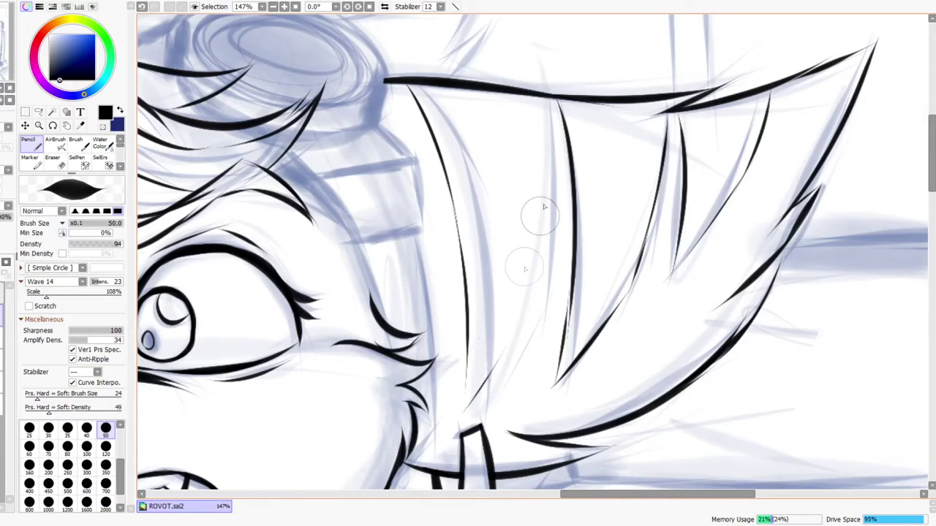
pyautogui.moveTo(546, 102)
pyautogui.mouseDown()
pyautogui.moveTo(548, 170)
pyautogui.moveTo(543, 143)
pyautogui.moveTo(531, 330)
pyautogui.moveTo(501, 364)
pyautogui.mouseUp()
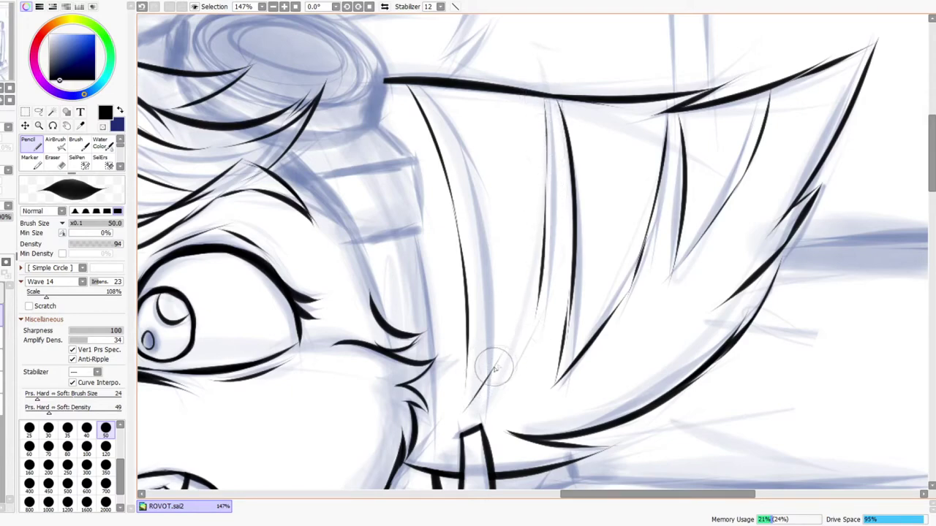
pyautogui.hotkey('ctrl', 'space')
pyautogui.moveTo(555, 261); pyautogui.dragTo(594, 258)
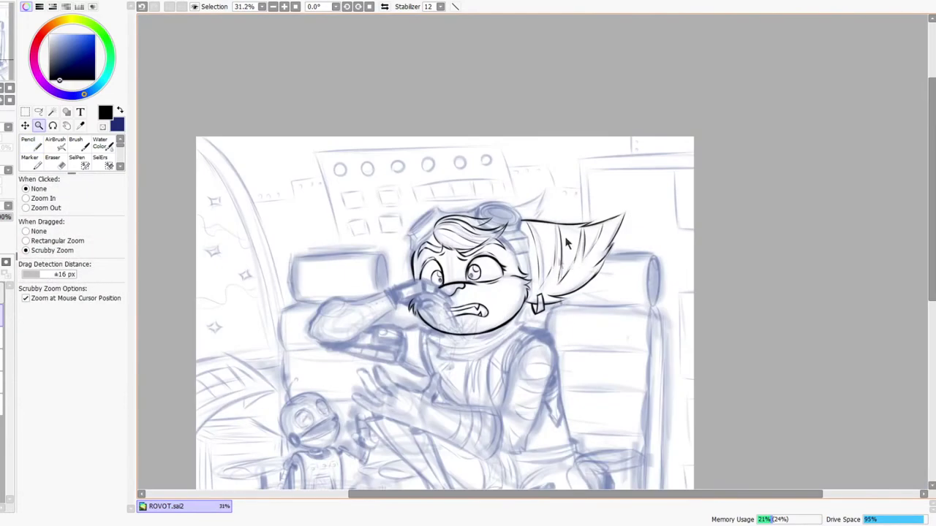
pyautogui.scroll(7, 559, 263)
pyautogui.press('e')
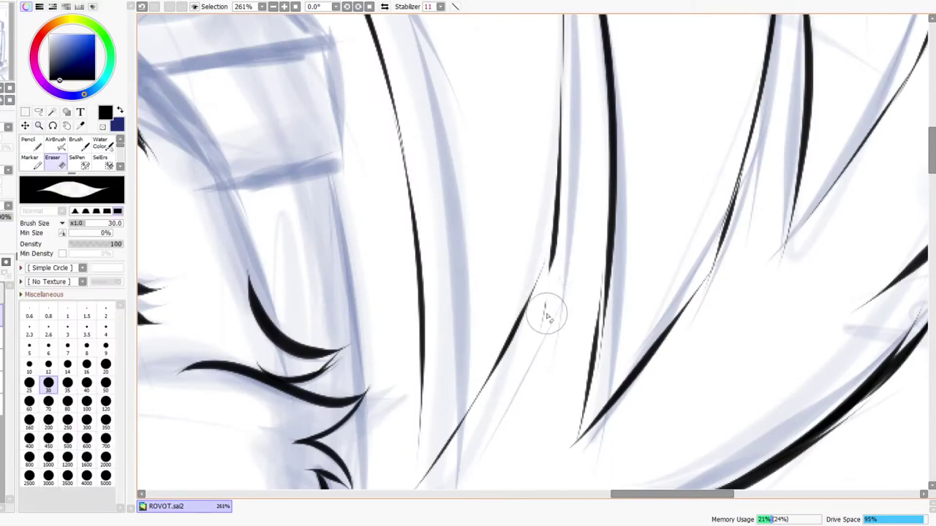
pyautogui.hotkey('ctrl', 'space')
pyautogui.scroll(-5, 537, 283)
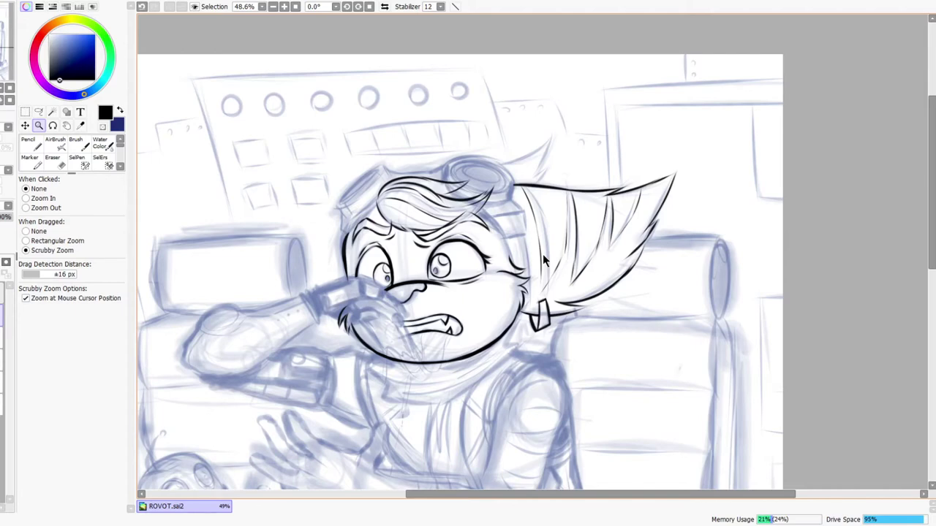
# Step: In mirrored view, ink a short corner stroke at the lower outer end of the far eye's outline, and restore the normal view
pyautogui.press('h')
pyautogui.scroll(5, 731, 292)
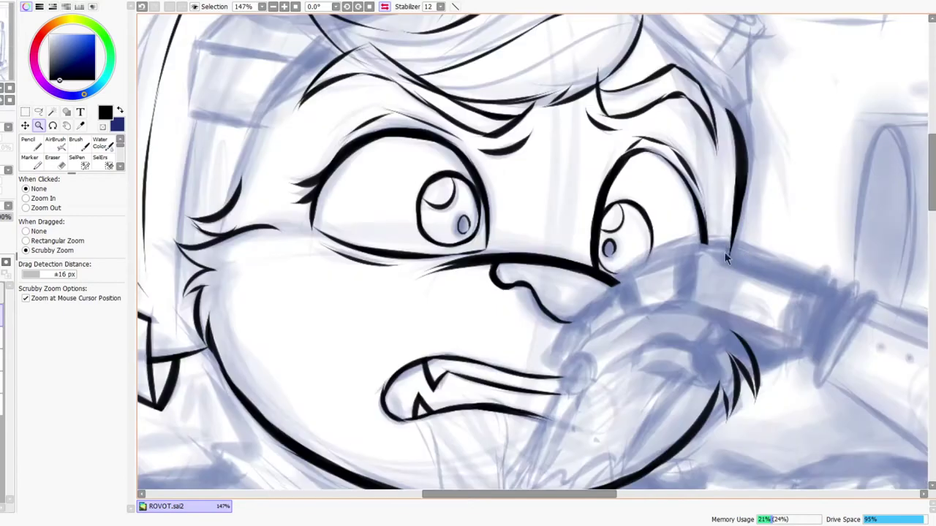
pyautogui.moveTo(709, 223)
pyautogui.mouseDown()
pyautogui.moveTo(710, 213)
pyautogui.moveTo(733, 266)
pyautogui.mouseUp()
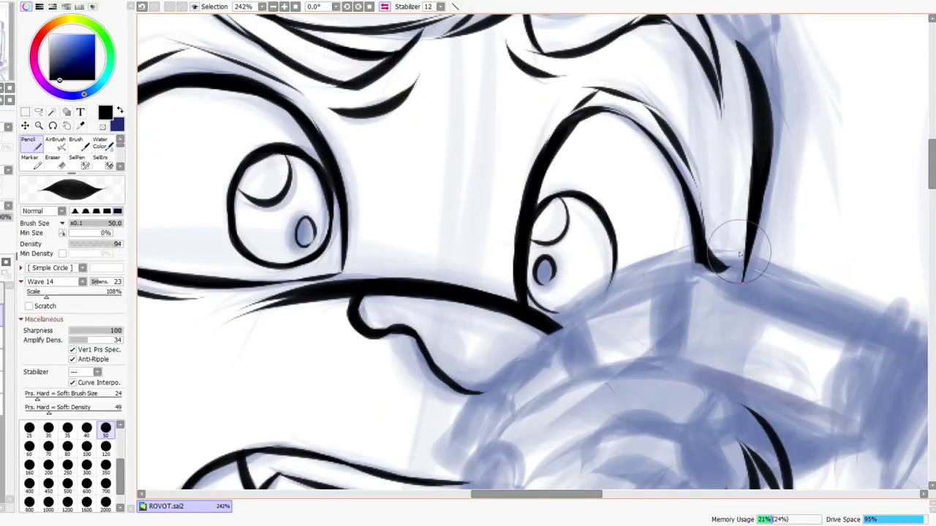
pyautogui.press('z')
pyautogui.scroll(-10, 735, 240)
pyautogui.scroll(9, 751, 231)
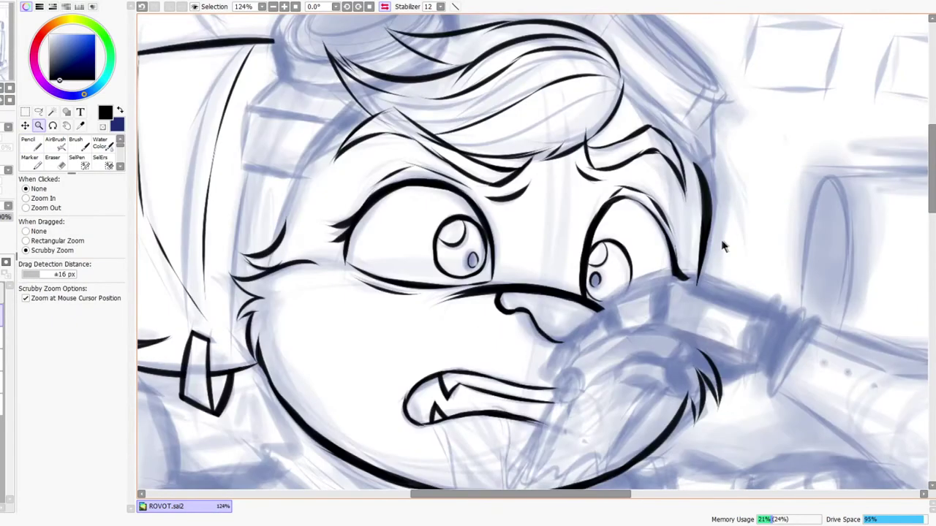
pyautogui.press('e')
pyautogui.press('z')
pyautogui.scroll(-8, 677, 330)
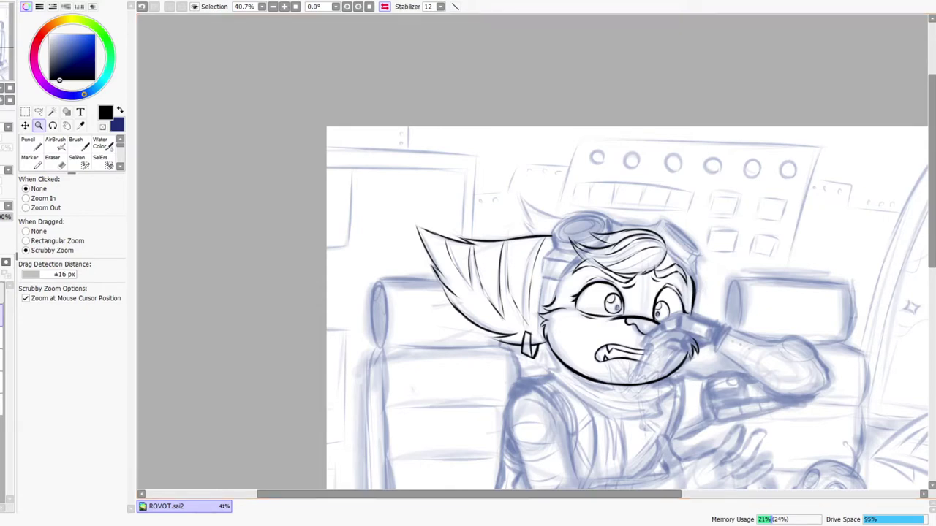
pyautogui.click(384, 7)
# Step: Ink the far ear's upper curved edge from the goggle lens out to the ear tip
pyautogui.moveTo(523, 217); pyautogui.dragTo(516, 206)
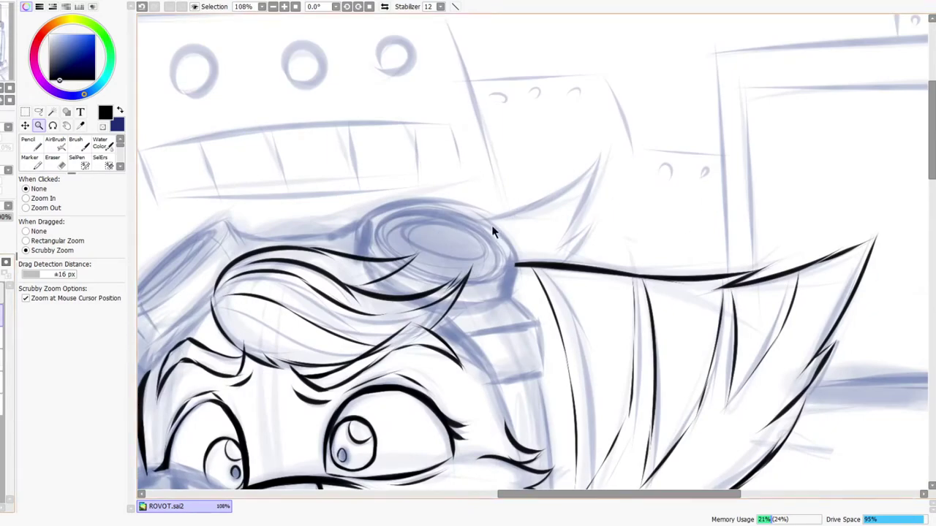
pyautogui.moveTo(493, 226); pyautogui.dragTo(503, 218)
pyautogui.press('n')
pyautogui.moveTo(433, 218); pyautogui.dragTo(687, 82)
pyautogui.hotkey('ctrl', 'z')
pyautogui.moveTo(444, 221)
pyautogui.mouseDown()
pyautogui.moveTo(596, 184)
pyautogui.moveTo(662, 113)
pyautogui.mouseUp()
# Step: Ink the far ear's notched back edge from its tip down to the near ear's top line, erasing the overshooting ends
pyautogui.moveTo(652, 150)
pyautogui.mouseDown()
pyautogui.moveTo(616, 250)
pyautogui.moveTo(579, 274)
pyautogui.mouseUp()
pyautogui.hotkey('ctrl', 'z')
pyautogui.moveTo(654, 128); pyautogui.dragTo(623, 242)
pyautogui.hotkey('ctrl', 'z')
pyautogui.moveTo(653, 125); pyautogui.dragTo(602, 236)
pyautogui.moveTo(647, 203); pyautogui.dragTo(607, 278)
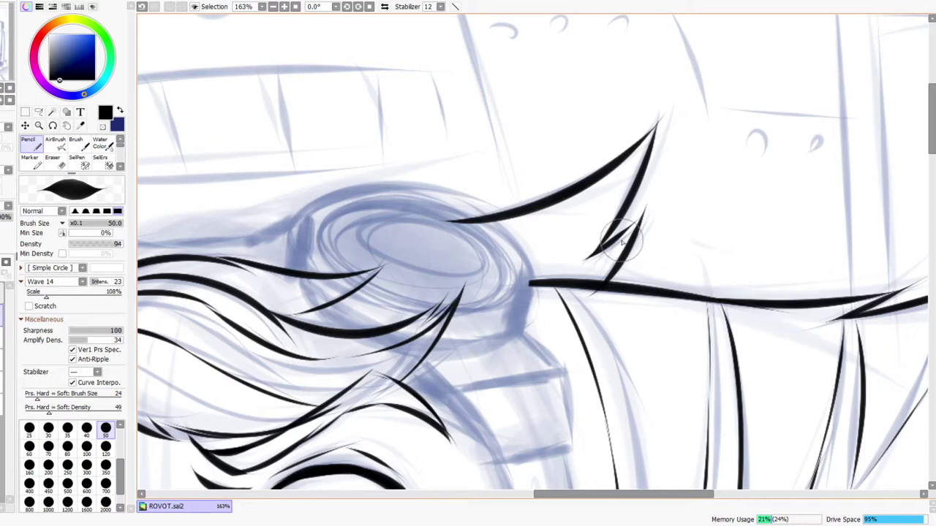
pyautogui.press('e')
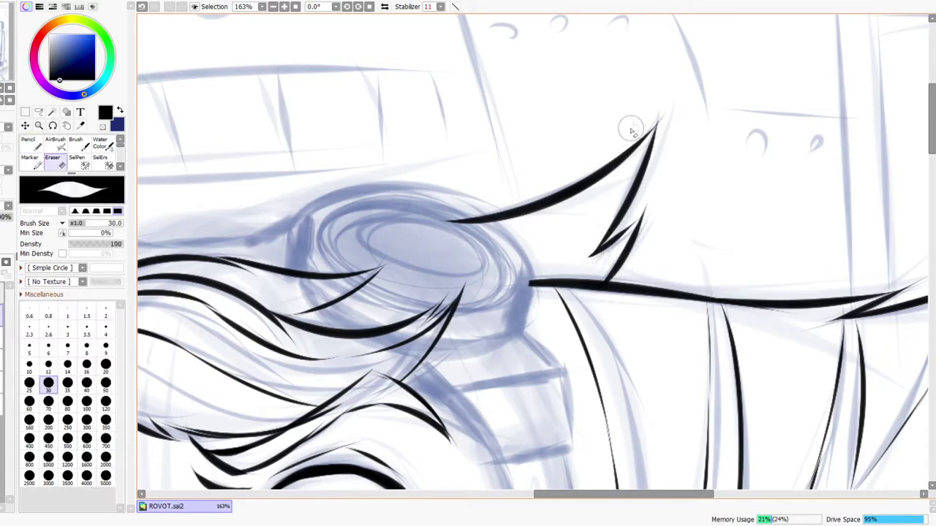
pyautogui.hotkey('ctrl', 'space')
pyautogui.moveTo(676, 126)
pyautogui.mouseDown()
pyautogui.moveTo(615, 136)
pyautogui.moveTo(676, 121)
pyautogui.moveTo(665, 129)
pyautogui.mouseUp()
pyautogui.press('e')
pyautogui.press('z')
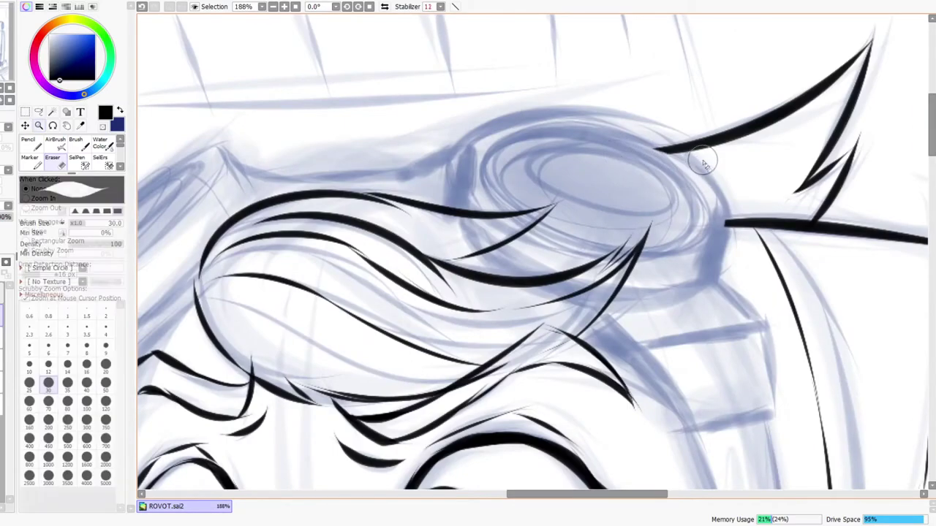
# Step: Review the whole drawing and examine the sketched goggles above the hair, including in mirrored view
pyautogui.moveTo(698, 174); pyautogui.dragTo(709, 188)
pyautogui.moveTo(700, 298); pyautogui.dragTo(637, 270)
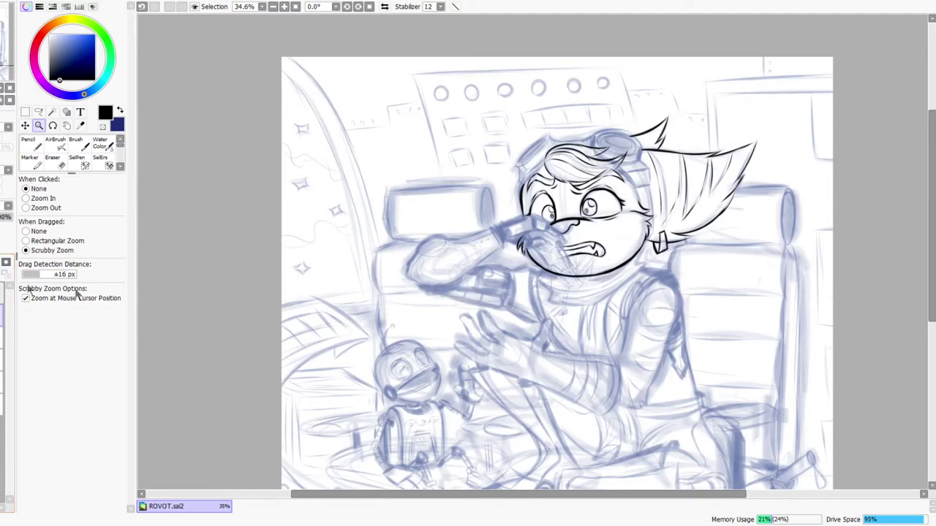
pyautogui.scroll(-5, 575, 182)
pyautogui.scroll(5, 574, 183)
pyautogui.moveTo(575, 183); pyautogui.dragTo(648, 163)
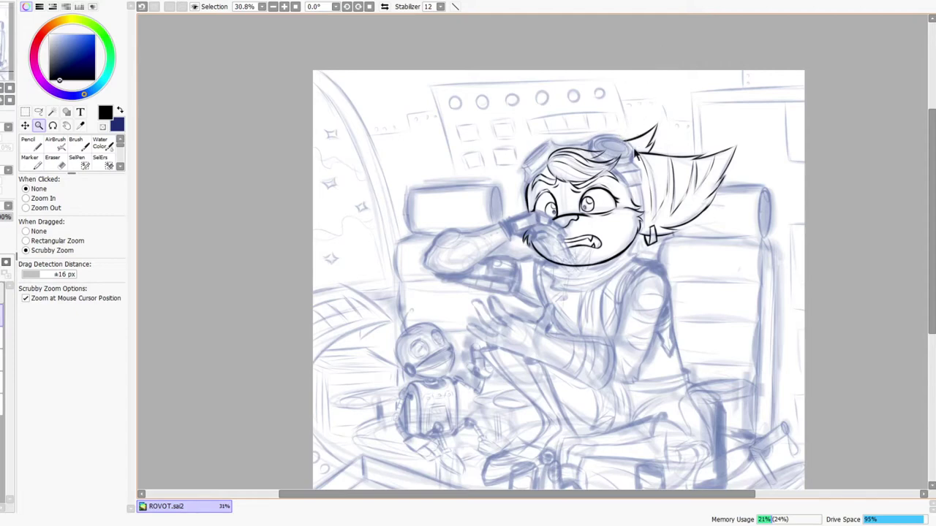
pyautogui.scroll(4, 573, 135)
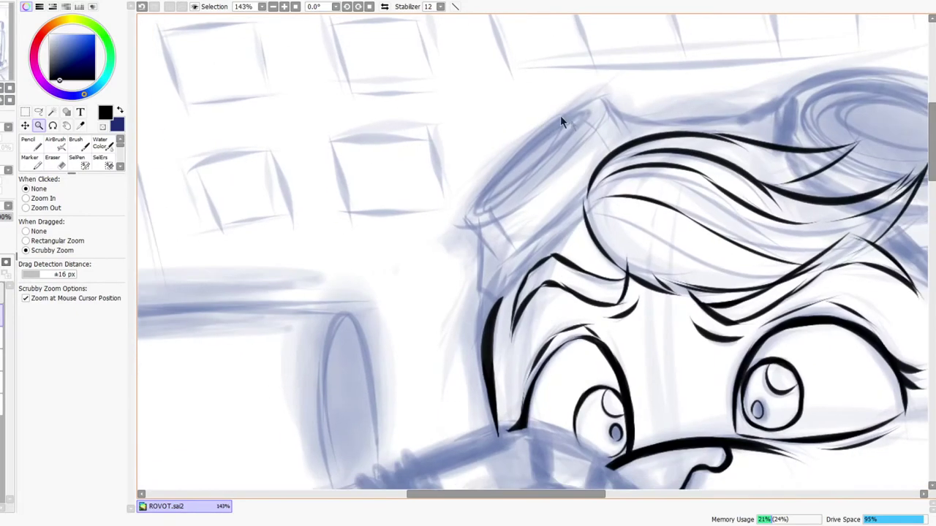
pyautogui.click(386, 6)
pyautogui.click(386, 7)
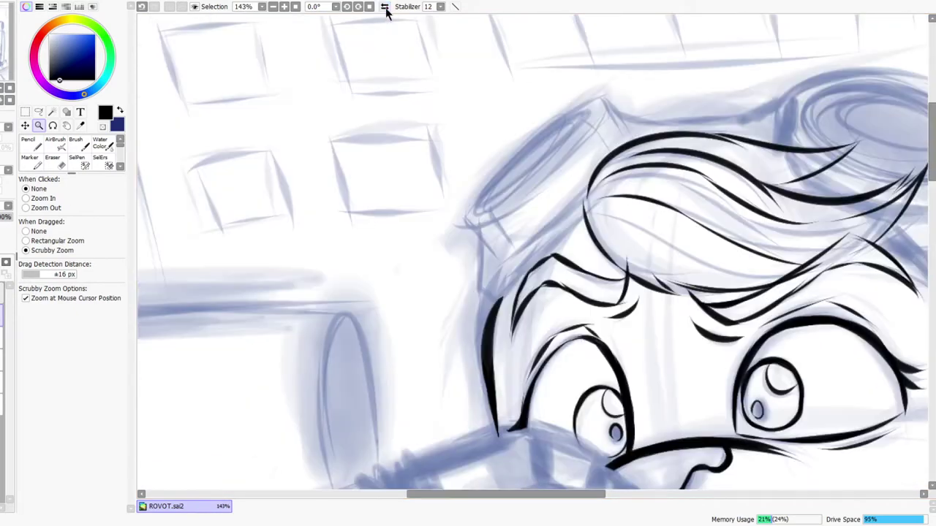
pyautogui.moveTo(514, 200); pyautogui.dragTo(448, 205)
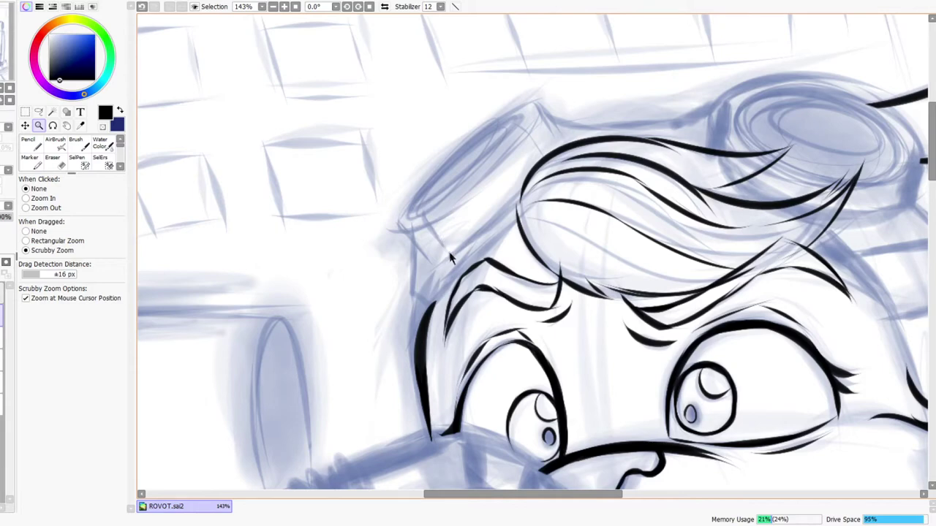
pyautogui.moveTo(466, 272); pyautogui.dragTo(417, 289)
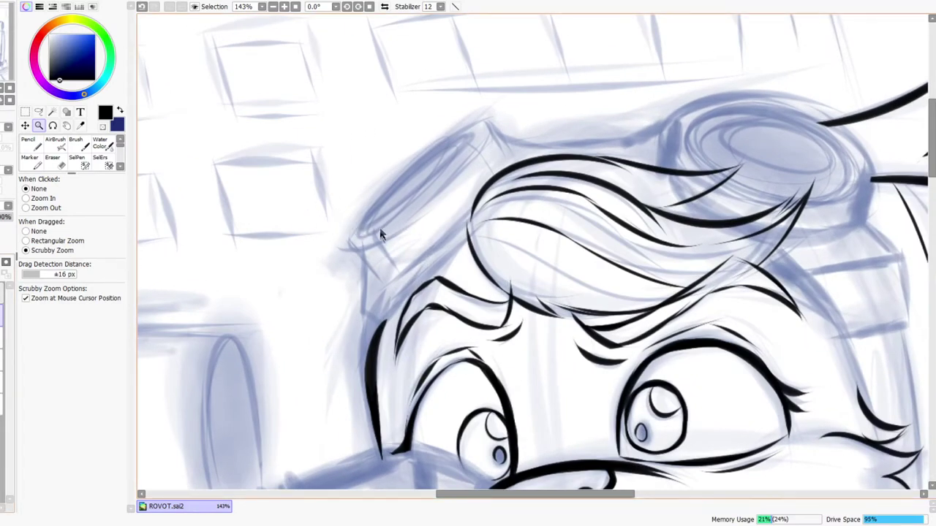
# Step: Ink the far goggle's short outer side edge as a slanted stroke above the brow and erase its overshooting lower end
pyautogui.moveTo(381, 238); pyautogui.dragTo(395, 232)
pyautogui.press('n')
pyautogui.moveTo(319, 225); pyautogui.dragTo(443, 371)
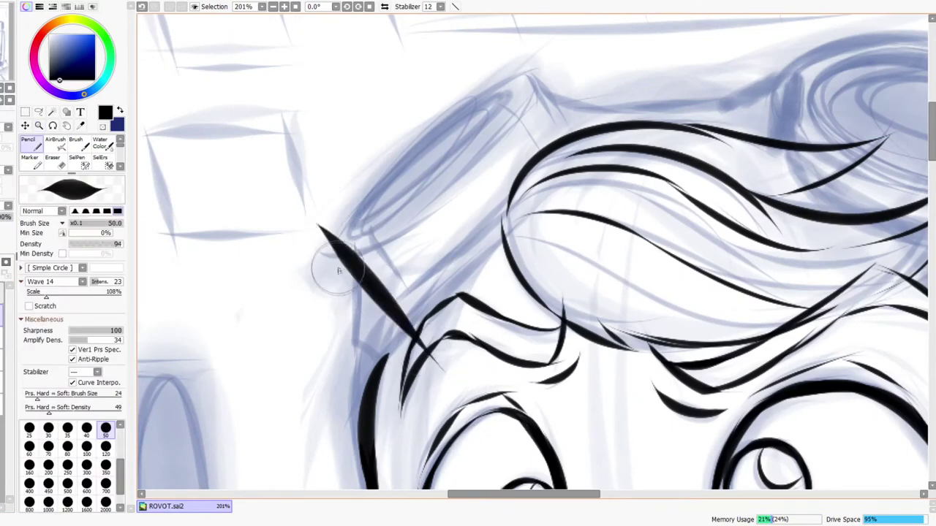
pyautogui.hotkey('ctrl', 'z')
pyautogui.moveTo(310, 207); pyautogui.dragTo(447, 371)
pyautogui.press('e')
pyautogui.moveTo(403, 323)
pyautogui.mouseDown()
pyautogui.moveTo(395, 329)
pyautogui.moveTo(410, 322)
pyautogui.moveTo(455, 371)
pyautogui.mouseUp()
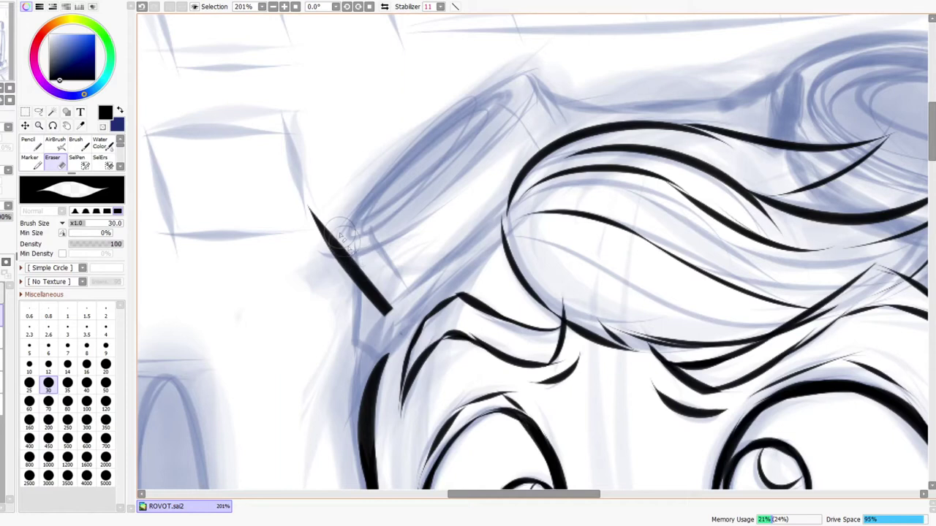
pyautogui.moveTo(348, 233)
pyautogui.mouseDown()
pyautogui.moveTo(405, 326)
pyautogui.moveTo(399, 360)
pyautogui.mouseUp()
pyautogui.hotkey('ctrl', 'z')
pyautogui.moveTo(342, 234); pyautogui.dragTo(398, 335)
# Step: Ink the far goggle's inner side edge as a short slanted stroke from its upper corner down to the hair
pyautogui.press('n')
pyautogui.moveTo(508, 45); pyautogui.dragTo(565, 135)
pyautogui.hotkey('ctrl', 'z')
pyautogui.moveTo(505, 45); pyautogui.dragTo(564, 136)
pyautogui.hotkey('ctrl', 'z')
pyautogui.moveTo(509, 47); pyautogui.dragTo(567, 136)
pyautogui.press('e')
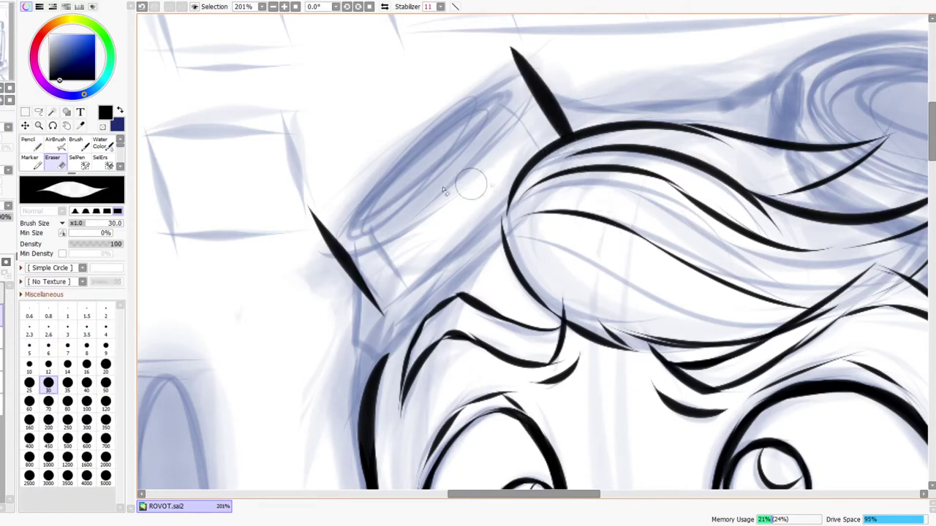
# Step: Ink the far goggle's thick curved front rim joining its two side edges, and erase the ends sticking out at both corners
pyautogui.press('n')
pyautogui.moveTo(329, 274); pyautogui.dragTo(593, 53)
pyautogui.press('e')
pyautogui.moveTo(303, 213)
pyautogui.mouseDown()
pyautogui.moveTo(344, 300)
pyautogui.moveTo(324, 255)
pyautogui.mouseUp()
pyautogui.moveTo(538, 56)
pyautogui.mouseDown()
pyautogui.moveTo(547, 75)
pyautogui.moveTo(557, 69)
pyautogui.moveTo(490, 57)
pyautogui.mouseUp()
# Step: In mirrored view, ink the near goggle's two side edges, one beside the near ear and one crossing the hair
pyautogui.hotkey('ctrl', 'space')
pyautogui.moveTo(568, 64)
pyautogui.mouseDown()
pyautogui.moveTo(540, 90)
pyautogui.moveTo(568, 100)
pyautogui.mouseUp()
pyautogui.moveTo(598, 203); pyautogui.dragTo(515, 291)
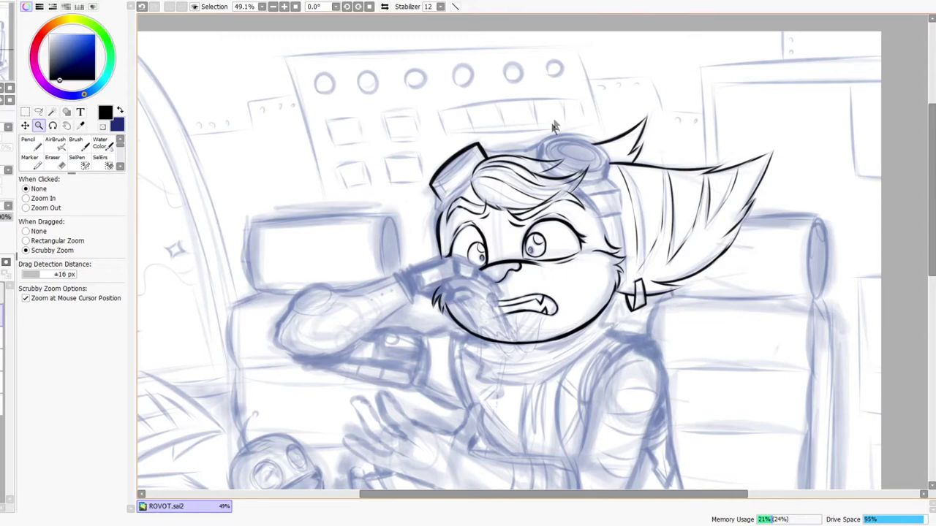
pyautogui.scroll(4, 553, 122)
pyautogui.click(385, 7)
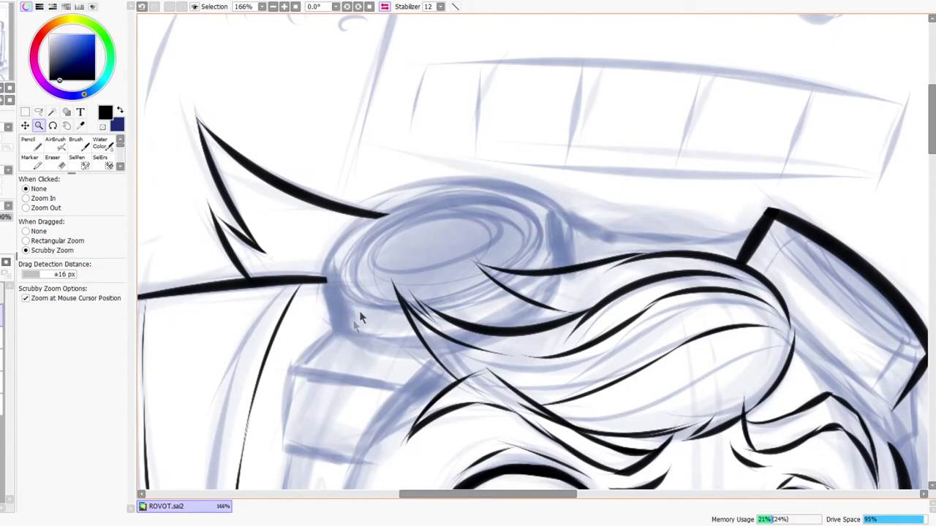
pyautogui.scroll(2, 356, 325)
pyautogui.press('n')
pyautogui.moveTo(334, 313)
pyautogui.mouseDown()
pyautogui.moveTo(302, 212)
pyautogui.moveTo(358, 410)
pyautogui.mouseUp()
pyautogui.hotkey('ctrl', 'z')
pyautogui.moveTo(625, 106); pyautogui.dragTo(658, 289)
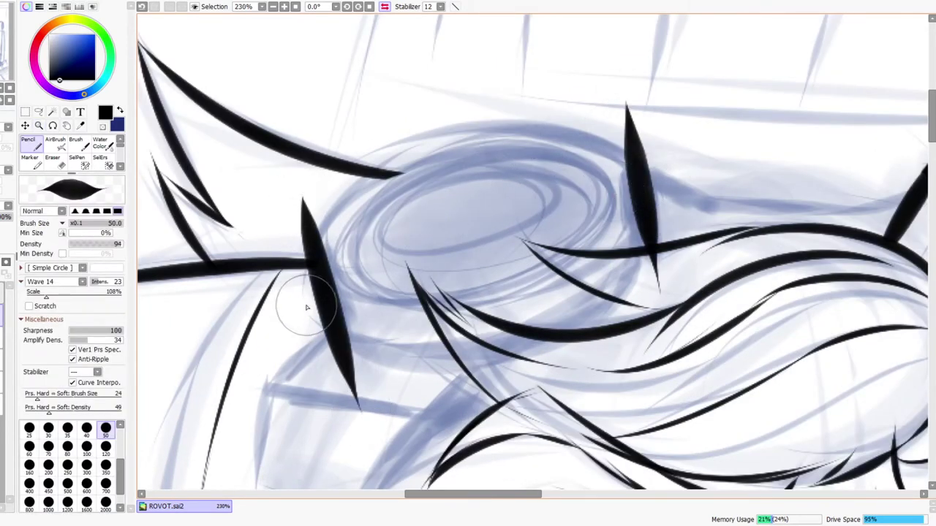
# Step: Ink the near goggle's thick arched upper rim between its side edges, then erase the overlapping ear line and outer corner tip
pyautogui.moveTo(304, 290)
pyautogui.mouseDown()
pyautogui.moveTo(611, 165)
pyautogui.moveTo(691, 208)
pyautogui.mouseUp()
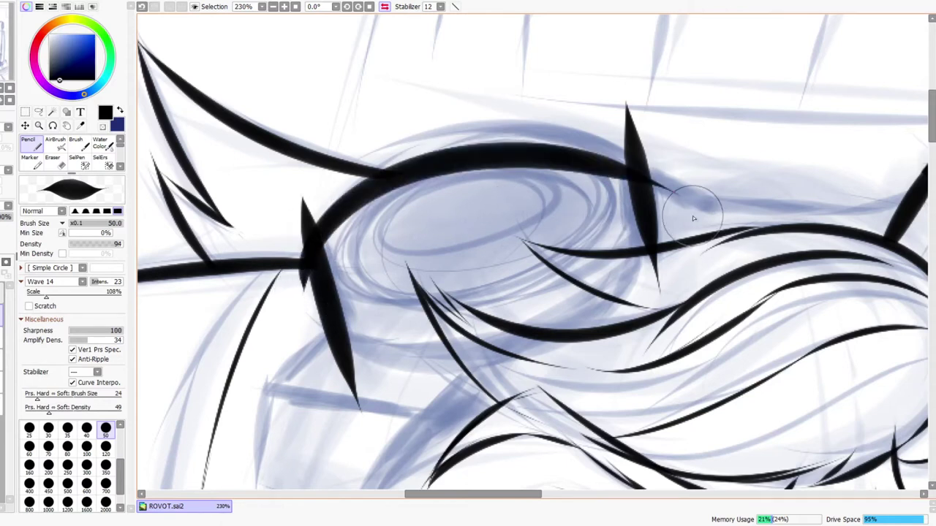
pyautogui.hotkey('ctrl', 'z')
pyautogui.moveTo(316, 271)
pyautogui.mouseDown()
pyautogui.moveTo(596, 146)
pyautogui.moveTo(653, 225)
pyautogui.mouseUp()
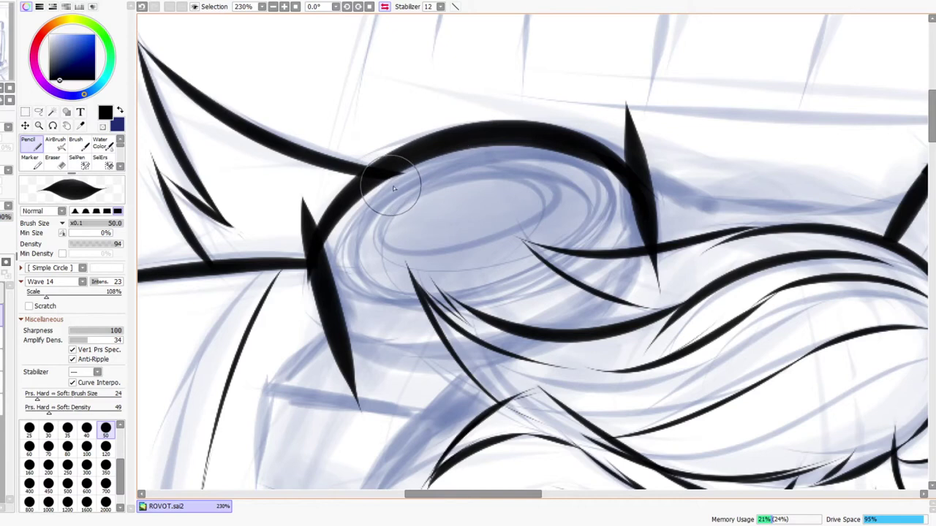
pyautogui.press('e')
pyautogui.moveTo(398, 176); pyautogui.dragTo(369, 194)
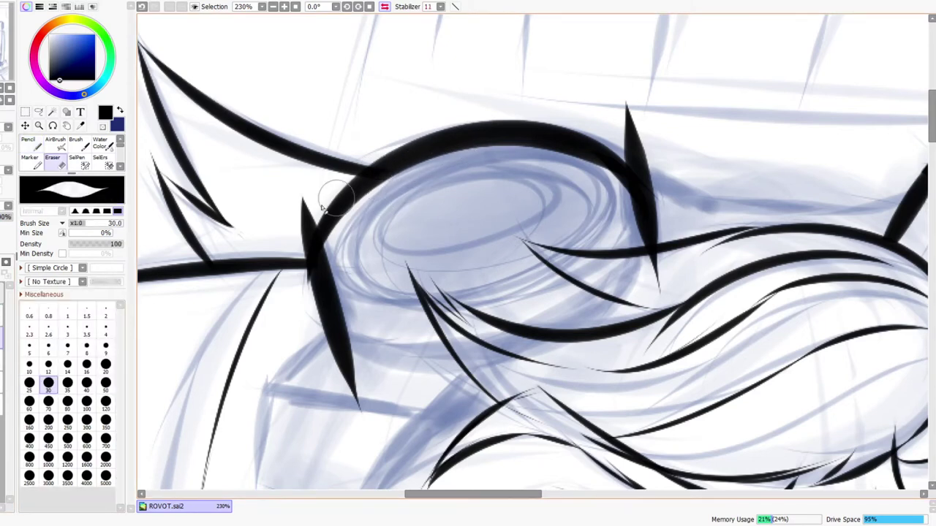
pyautogui.moveTo(293, 223)
pyautogui.mouseDown()
pyautogui.moveTo(307, 215)
pyautogui.moveTo(300, 261)
pyautogui.moveTo(293, 246)
pyautogui.mouseUp()
# Step: Erase and re-ink the near goggle's inner side edge down to the hair, and trim the lower ends of both side edges
pyautogui.moveTo(625, 157)
pyautogui.mouseDown()
pyautogui.moveTo(657, 173)
pyautogui.moveTo(625, 148)
pyautogui.moveTo(628, 102)
pyautogui.moveTo(662, 167)
pyautogui.moveTo(650, 175)
pyautogui.moveTo(653, 245)
pyautogui.mouseUp()
pyautogui.moveTo(674, 304)
pyautogui.mouseDown()
pyautogui.moveTo(660, 262)
pyautogui.moveTo(664, 300)
pyautogui.mouseUp()
pyautogui.press('n')
pyautogui.moveTo(633, 176); pyautogui.dragTo(638, 238)
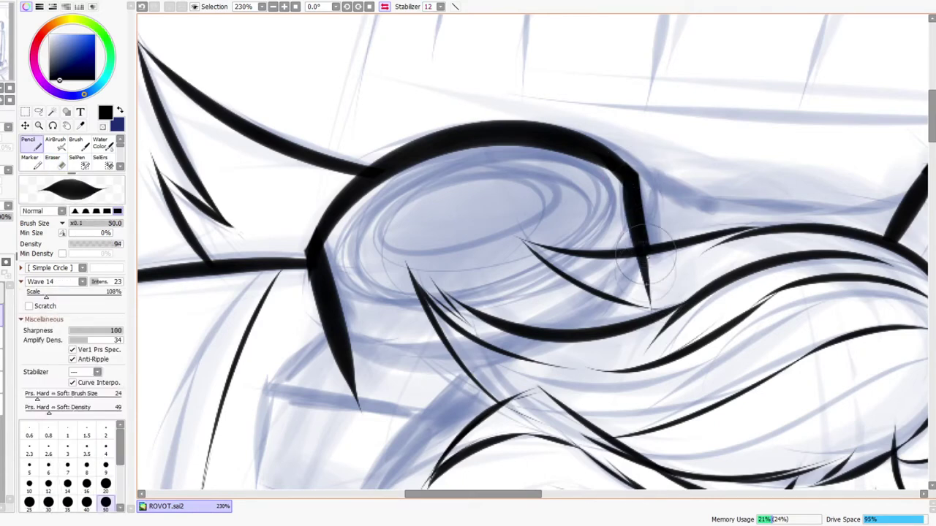
pyautogui.press('e')
pyautogui.moveTo(320, 362)
pyautogui.mouseDown()
pyautogui.moveTo(309, 334)
pyautogui.moveTo(336, 351)
pyautogui.moveTo(384, 426)
pyautogui.mouseUp()
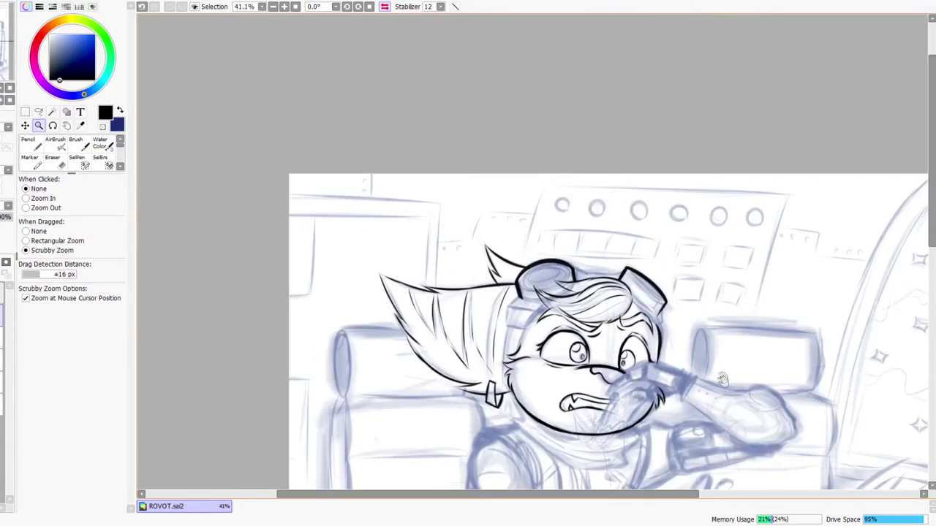
# Step: Review the inked goggle outlines against the whole head in mirrored and normal view
pyautogui.moveTo(723, 378); pyautogui.dragTo(698, 342)
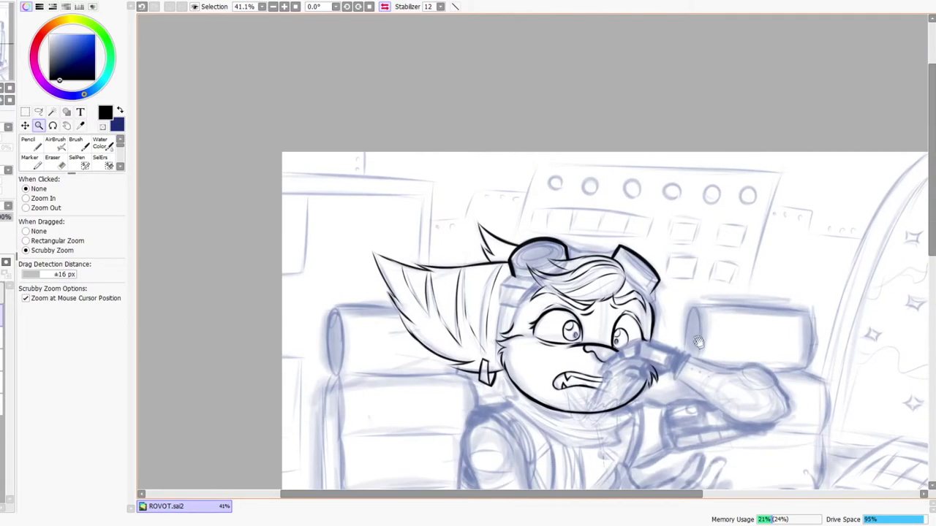
pyautogui.click(387, 7)
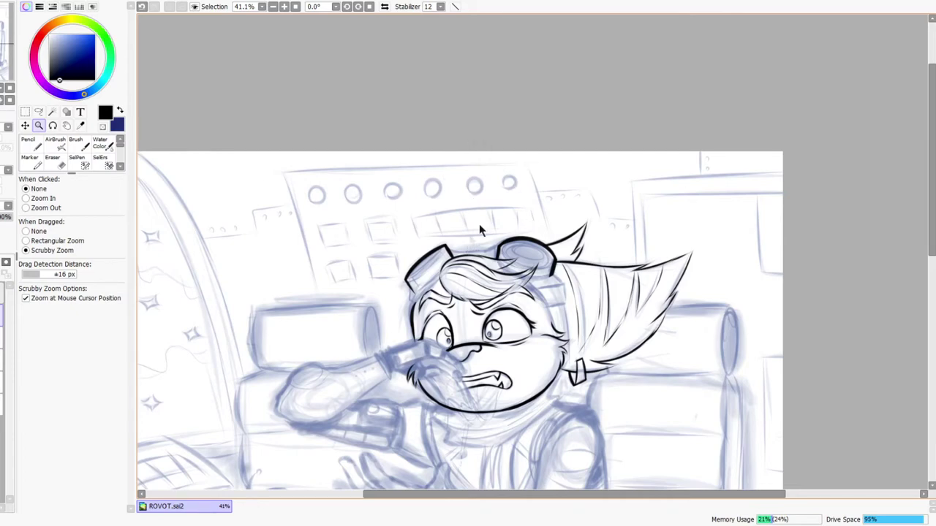
pyautogui.moveTo(522, 250); pyautogui.dragTo(411, 257)
pyautogui.moveTo(348, 304)
pyautogui.mouseDown()
pyautogui.moveTo(458, 169)
pyautogui.moveTo(496, 195)
pyautogui.mouseUp()
pyautogui.moveTo(547, 169); pyautogui.dragTo(563, 151)
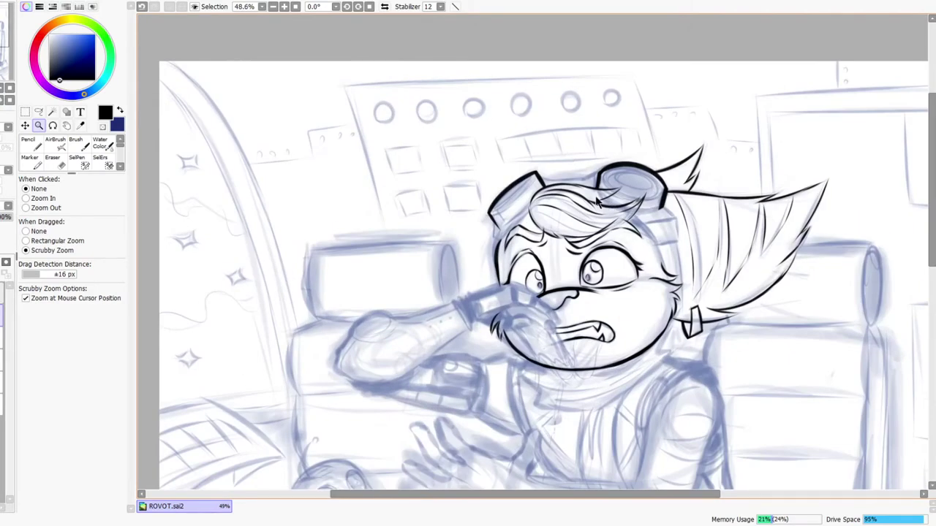
# Step: In mirrored view, ink the near goggle's thin lower rim curve from both side corners toward the hair tips
pyautogui.click(384, 7)
pyautogui.moveTo(439, 195)
pyautogui.mouseDown()
pyautogui.moveTo(450, 181)
pyautogui.moveTo(415, 154)
pyautogui.mouseUp()
pyautogui.press('n')
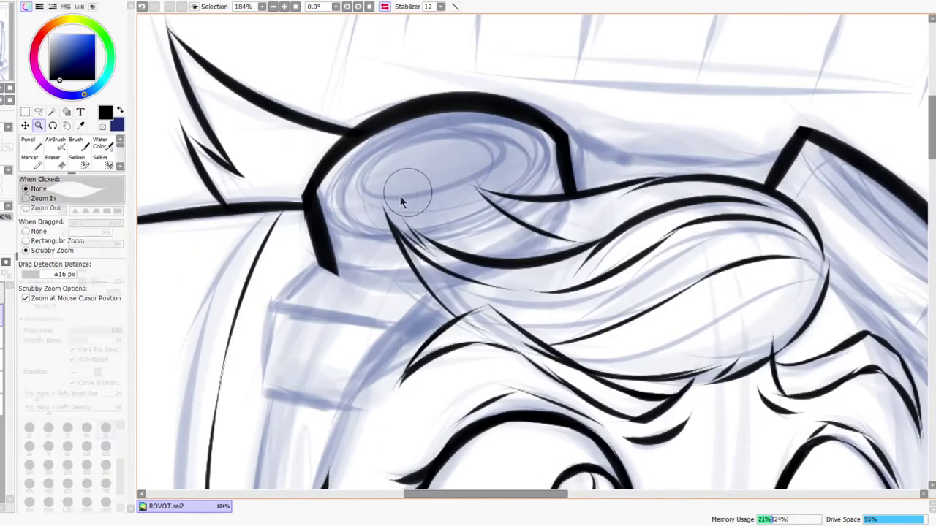
pyautogui.moveTo(358, 221); pyautogui.dragTo(433, 212)
pyautogui.hotkey('ctrl', 'z')
pyautogui.moveTo(358, 219)
pyautogui.mouseDown()
pyautogui.moveTo(391, 145)
pyautogui.moveTo(434, 211)
pyautogui.mouseUp()
pyautogui.hotkey('ctrl', 'z')
pyautogui.moveTo(310, 199)
pyautogui.mouseDown()
pyautogui.moveTo(335, 223)
pyautogui.moveTo(377, 229)
pyautogui.mouseUp()
pyautogui.hotkey('ctrl', 'z')
pyautogui.moveTo(314, 196); pyautogui.dragTo(382, 229)
pyautogui.hotkey('ctrl', 'z')
pyautogui.moveTo(311, 196); pyautogui.dragTo(377, 230)
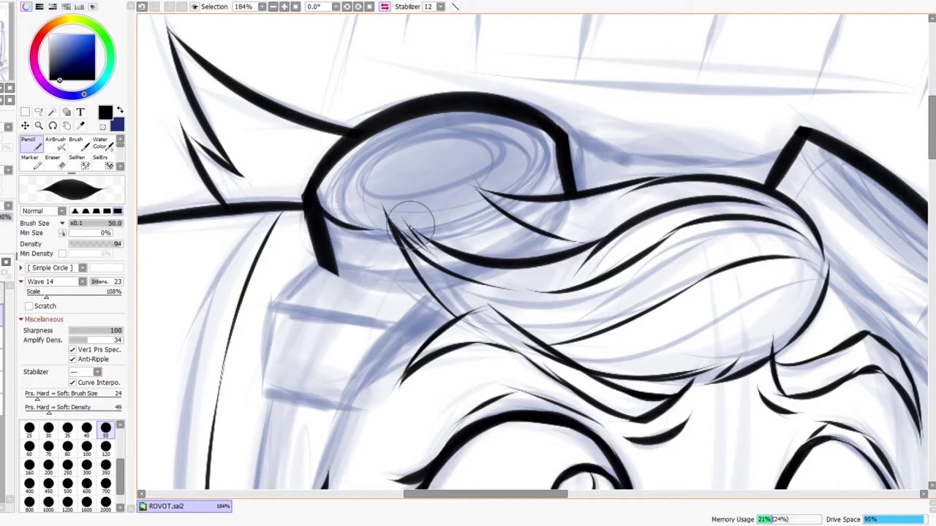
pyautogui.moveTo(425, 228)
pyautogui.mouseDown()
pyautogui.moveTo(490, 207)
pyautogui.moveTo(557, 143)
pyautogui.mouseUp()
# Step: Ink the far goggle's thin inner rim curve from corner to corner and erase the end overshooting the outer corner
pyautogui.moveTo(693, 148); pyautogui.dragTo(428, 119)
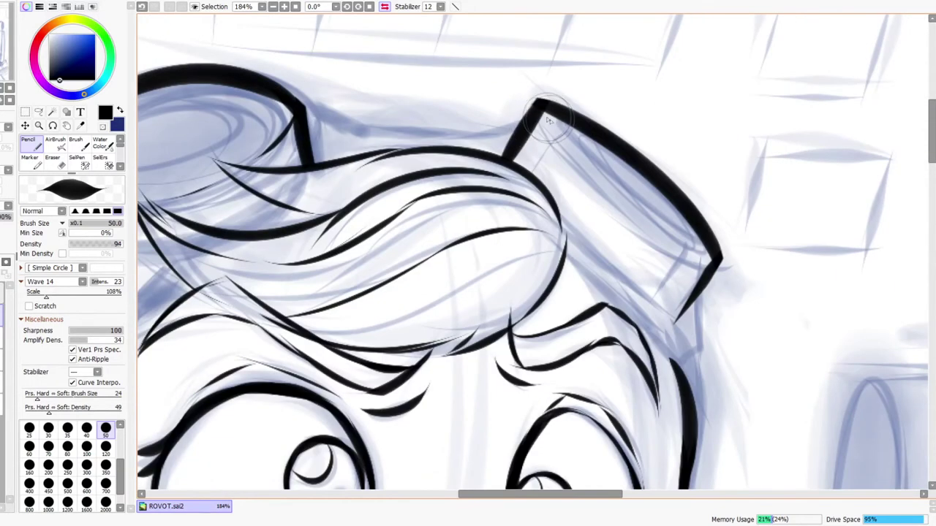
pyautogui.moveTo(543, 112)
pyautogui.mouseDown()
pyautogui.moveTo(588, 174)
pyautogui.moveTo(658, 235)
pyautogui.mouseUp()
pyautogui.hotkey('ctrl', 'z')
pyautogui.moveTo(587, 176)
pyautogui.mouseDown()
pyautogui.moveTo(663, 248)
pyautogui.moveTo(706, 268)
pyautogui.mouseUp()
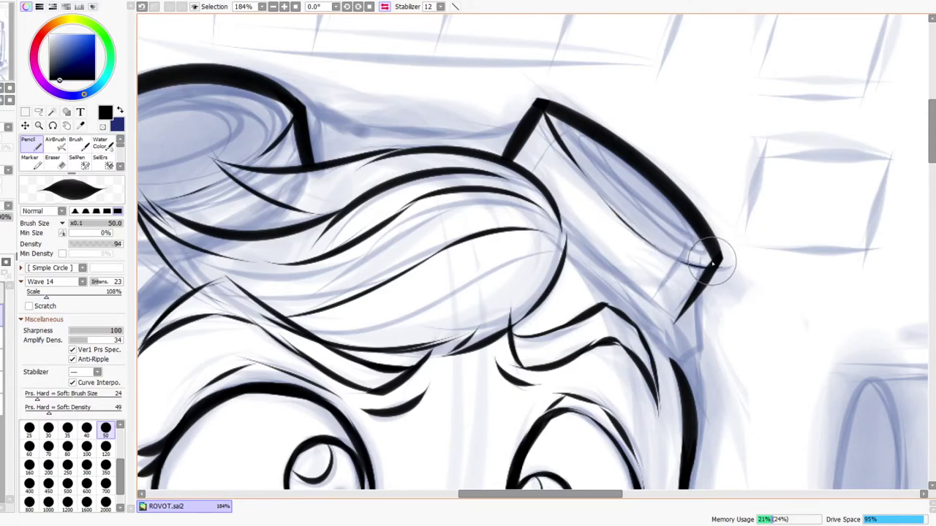
pyautogui.press('e')
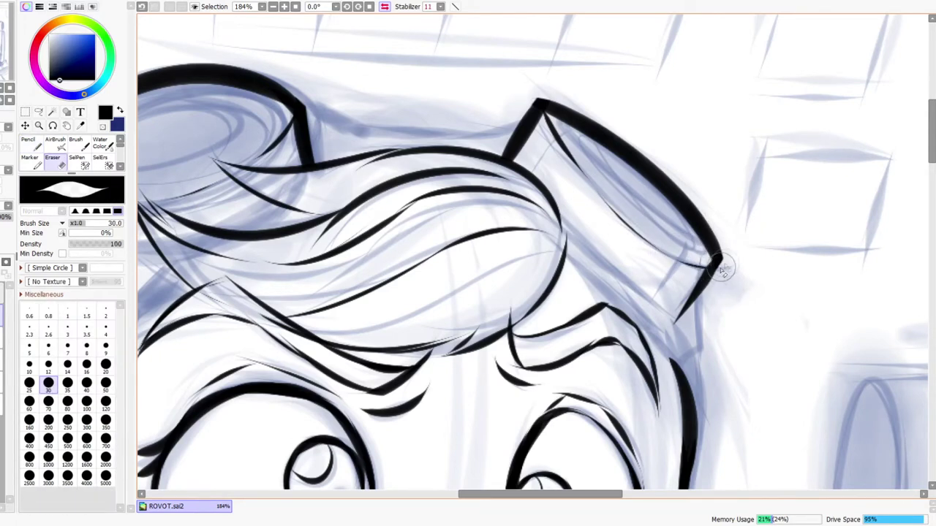
# Step: Review the goggles at different zoom levels in mirrored and normal view
pyautogui.hotkey('ctrl', 'space')
pyautogui.moveTo(731, 264); pyautogui.dragTo(703, 300)
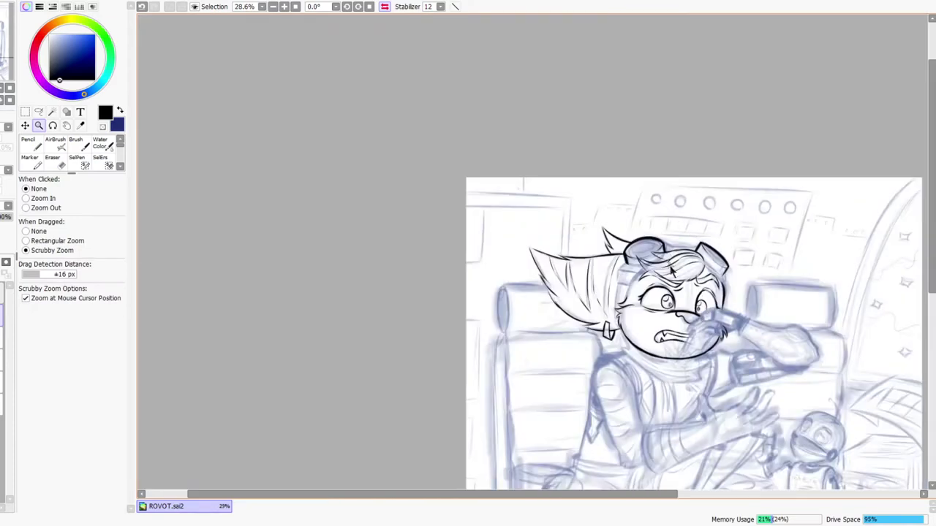
pyautogui.moveTo(666, 244); pyautogui.dragTo(698, 219)
pyautogui.moveTo(644, 306); pyautogui.dragTo(578, 266)
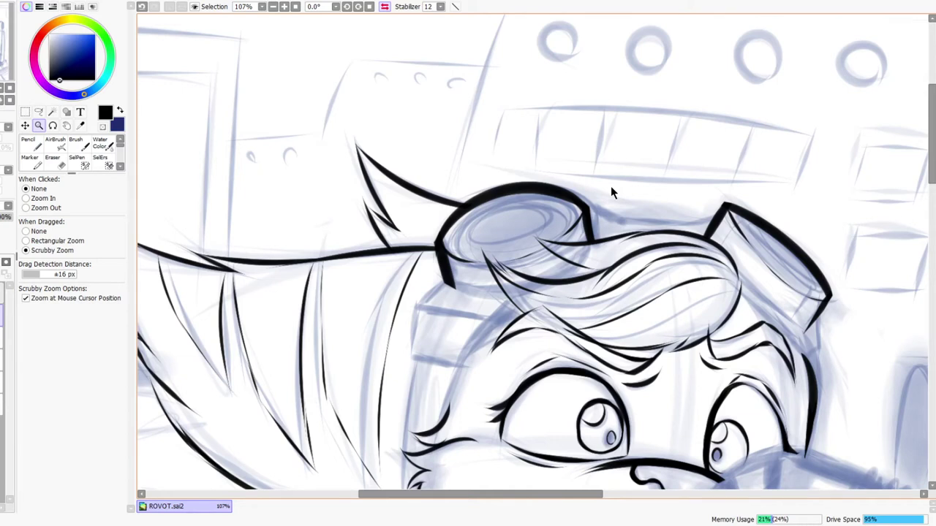
pyautogui.click(384, 7)
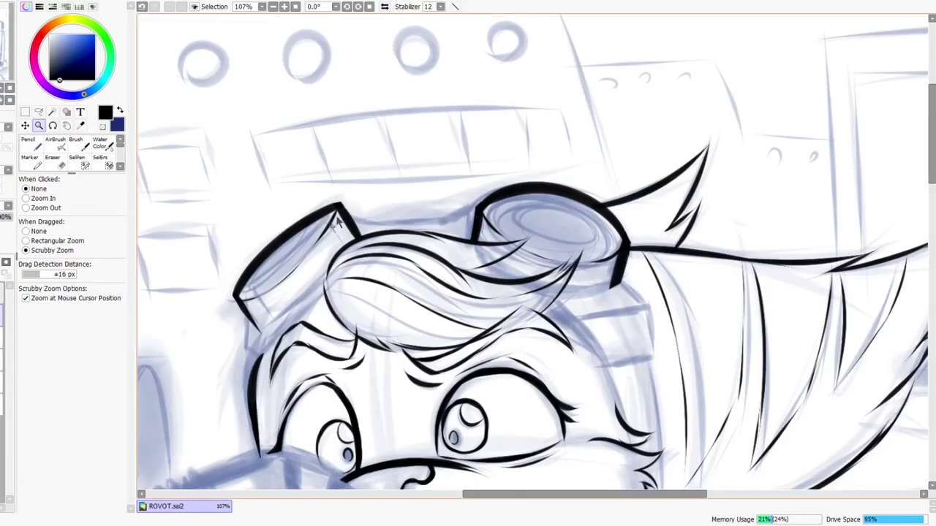
pyautogui.moveTo(556, 221); pyautogui.dragTo(463, 163)
# Step: In mirrored view, ink the near goggle's oval lens outline with a second thin curve inside its upper edge
pyautogui.click(383, 7)
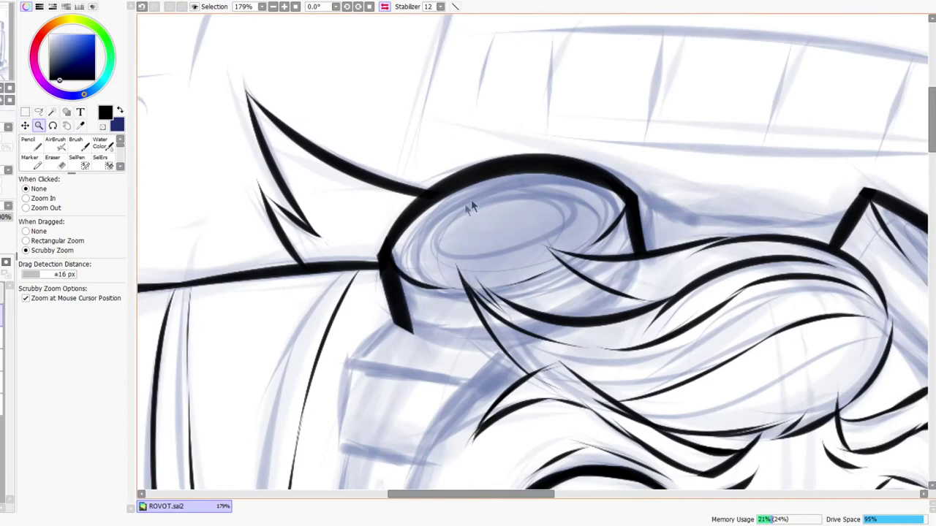
pyautogui.moveTo(449, 202); pyautogui.dragTo(459, 211)
pyautogui.press('n')
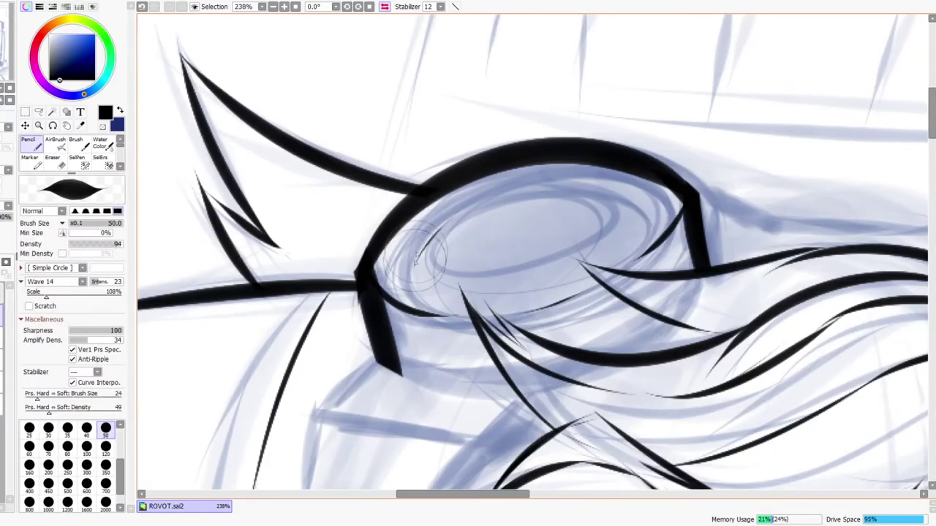
pyautogui.moveTo(421, 250)
pyautogui.mouseDown()
pyautogui.moveTo(630, 218)
pyautogui.moveTo(612, 199)
pyautogui.moveTo(625, 206)
pyautogui.moveTo(604, 246)
pyautogui.mouseUp()
pyautogui.moveTo(435, 239)
pyautogui.mouseDown()
pyautogui.moveTo(431, 284)
pyautogui.moveTo(637, 222)
pyautogui.mouseUp()
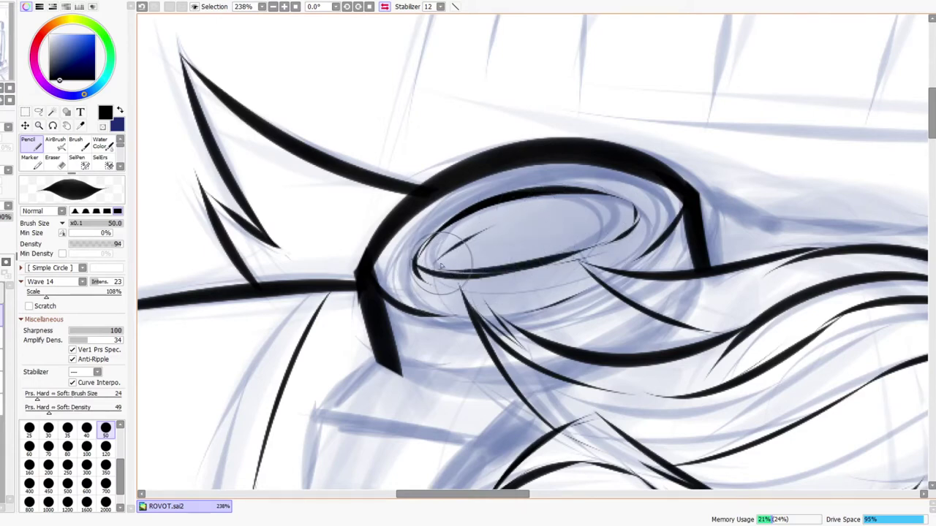
pyautogui.moveTo(443, 264); pyautogui.dragTo(600, 218)
# Step: Restore the normal view and ink the far goggle's narrow lens with thin curves inside its rim
pyautogui.moveTo(626, 266); pyautogui.dragTo(269, 272)
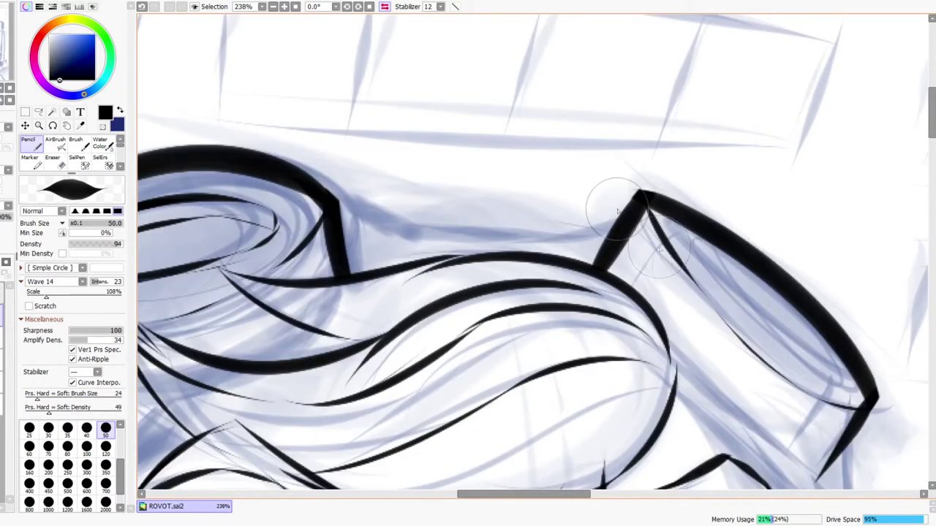
pyautogui.click(385, 7)
pyautogui.moveTo(222, 381); pyautogui.dragTo(322, 278)
pyautogui.moveTo(240, 357)
pyautogui.mouseDown()
pyautogui.moveTo(381, 255)
pyautogui.moveTo(347, 293)
pyautogui.moveTo(229, 370)
pyautogui.moveTo(347, 283)
pyautogui.moveTo(322, 320)
pyautogui.mouseUp()
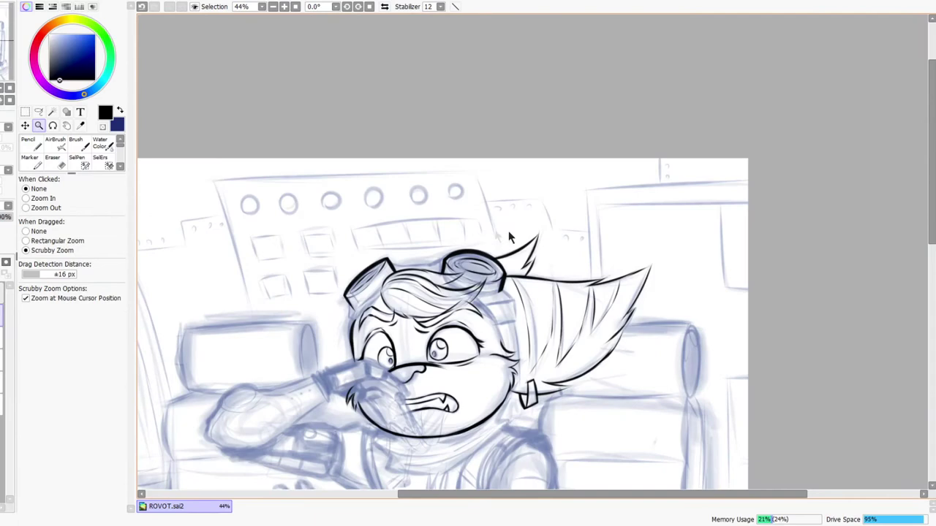
# Step: In mirrored view, refine the thin curve inside the near lens, extending it toward the lens's inner end
pyautogui.moveTo(531, 389); pyautogui.dragTo(526, 364)
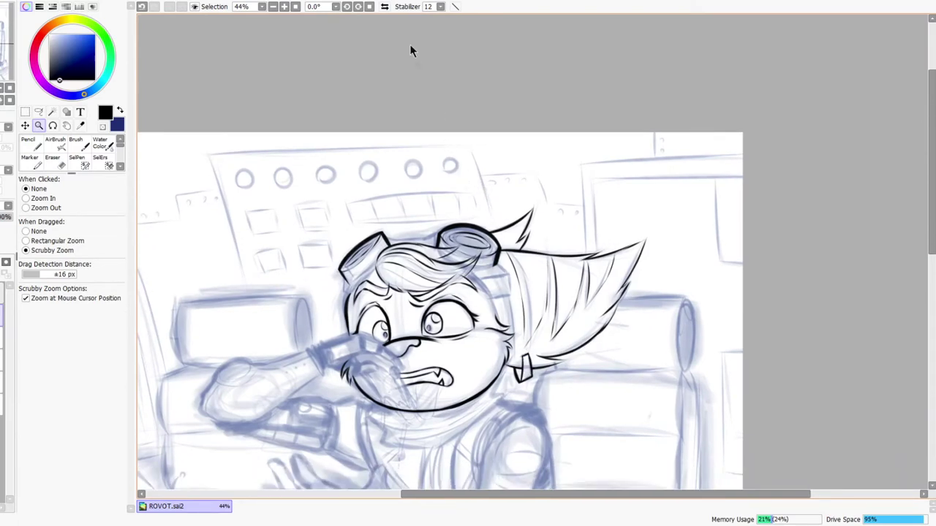
pyautogui.click(385, 7)
pyautogui.moveTo(608, 243); pyautogui.dragTo(669, 228)
pyautogui.press('n')
pyautogui.moveTo(418, 262)
pyautogui.mouseDown()
pyautogui.moveTo(584, 203)
pyautogui.moveTo(486, 232)
pyautogui.moveTo(615, 199)
pyautogui.moveTo(628, 216)
pyautogui.moveTo(517, 211)
pyautogui.moveTo(647, 216)
pyautogui.mouseUp()
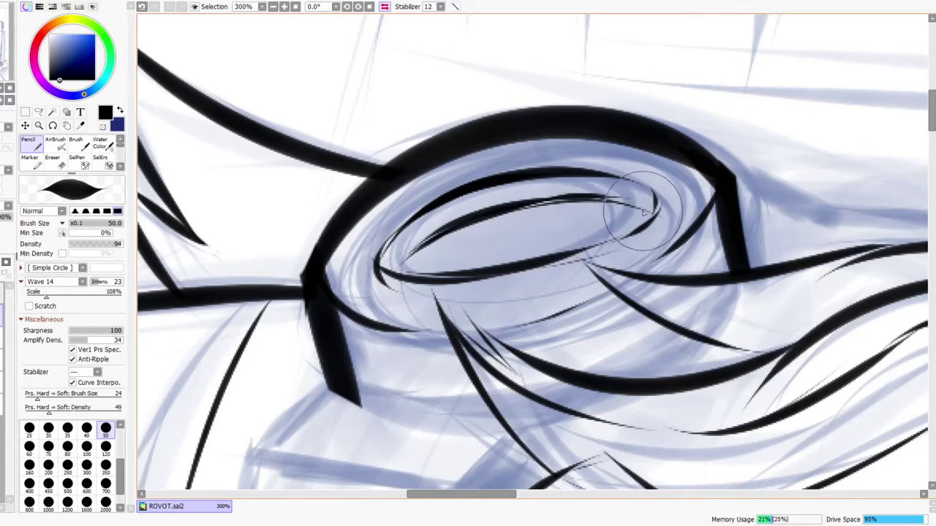
pyautogui.hotkey('ctrl', 'z')
pyautogui.moveTo(528, 205)
pyautogui.mouseDown()
pyautogui.moveTo(642, 208)
pyautogui.moveTo(637, 181)
pyautogui.mouseUp()
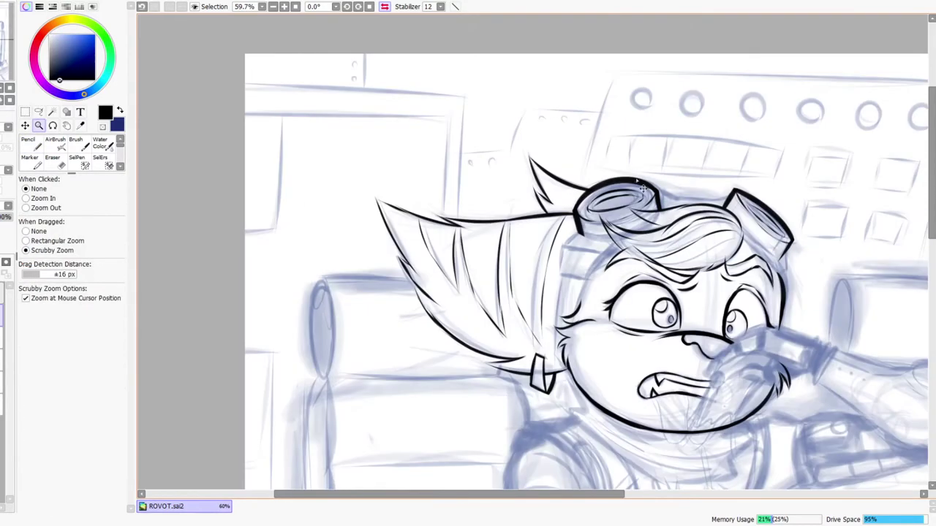
# Step: In normal view, try to ink the bridge between the two goggles above the hair, and undo the strokes
pyautogui.moveTo(600, 478); pyautogui.dragTo(491, 413)
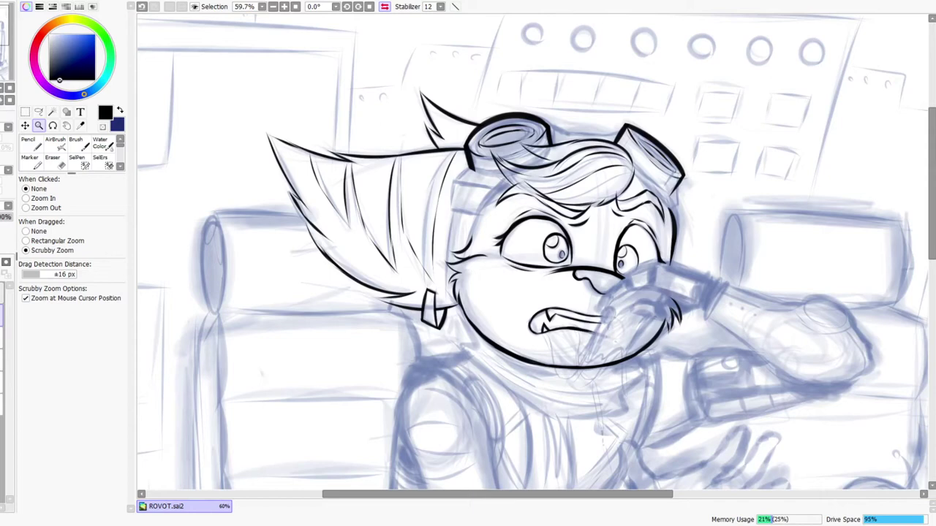
pyautogui.click(385, 7)
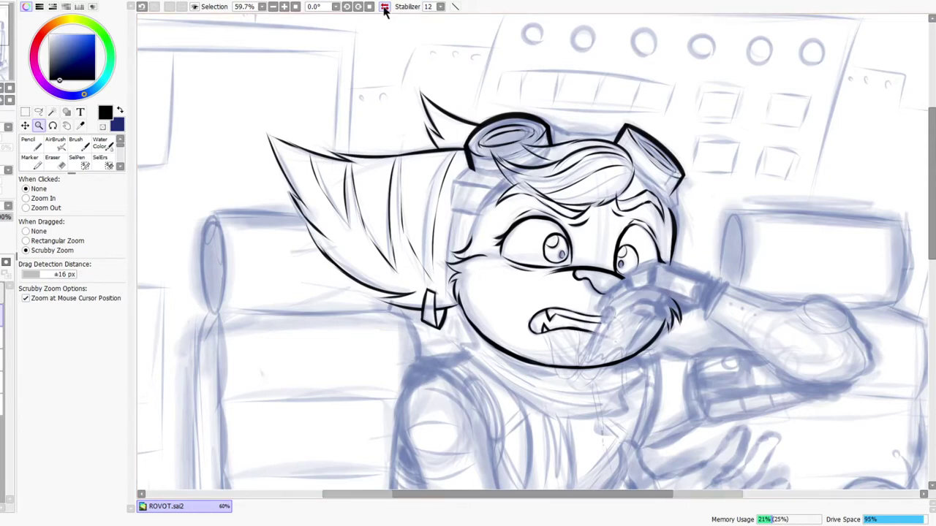
pyautogui.moveTo(450, 131); pyautogui.dragTo(497, 139)
pyautogui.press('n')
pyautogui.moveTo(428, 139)
pyautogui.mouseDown()
pyautogui.moveTo(472, 167)
pyautogui.moveTo(482, 144)
pyautogui.moveTo(480, 167)
pyautogui.moveTo(465, 162)
pyautogui.moveTo(562, 151)
pyautogui.mouseUp()
pyautogui.moveTo(467, 161); pyautogui.dragTo(698, 133)
pyautogui.hotkey('ctrl', 'z')
pyautogui.hotkey('ctrl', 'z')
pyautogui.hotkey('ctrl', 'z')
pyautogui.hotkey('ctrl', 'z')
pyautogui.hotkey('ctrl', 'z')
pyautogui.hotkey('ctrl', 'z')
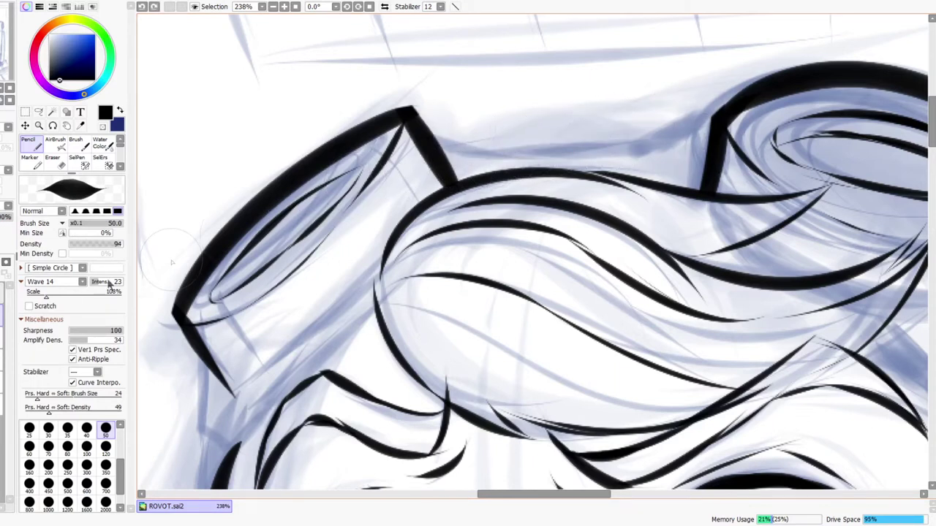
# Step: Ink the dipping bridge line joining the two goggles above the hair, and erase its excess thickness and overlapping ends
pyautogui.moveTo(418, 123)
pyautogui.mouseDown()
pyautogui.moveTo(468, 150)
pyautogui.moveTo(516, 147)
pyautogui.mouseUp()
pyautogui.hotkey('ctrl', 'z')
pyautogui.moveTo(439, 130)
pyautogui.mouseDown()
pyautogui.moveTo(464, 146)
pyautogui.moveTo(567, 154)
pyautogui.moveTo(647, 154)
pyautogui.moveTo(720, 130)
pyautogui.mouseUp()
pyautogui.press('e')
pyautogui.moveTo(462, 175); pyautogui.dragTo(679, 178)
pyautogui.moveTo(509, 183); pyautogui.dragTo(734, 182)
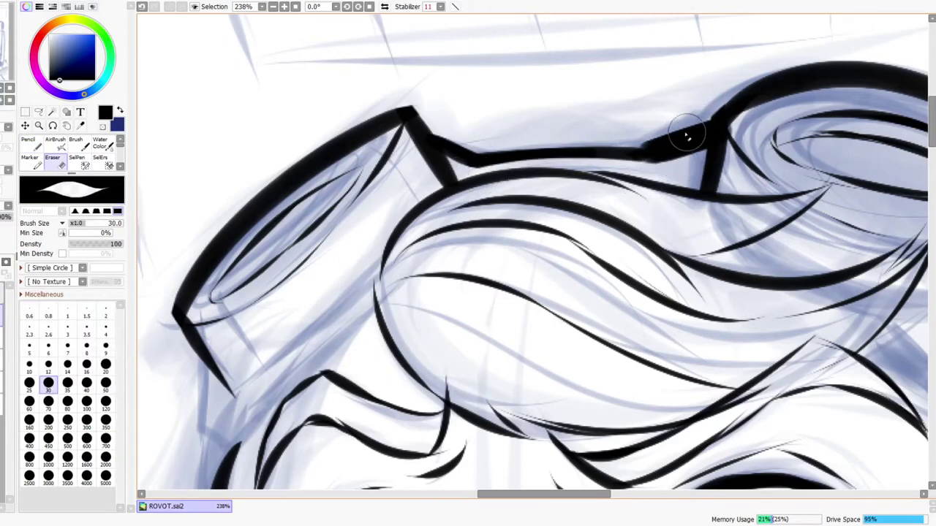
pyautogui.moveTo(641, 150); pyautogui.dragTo(765, 116)
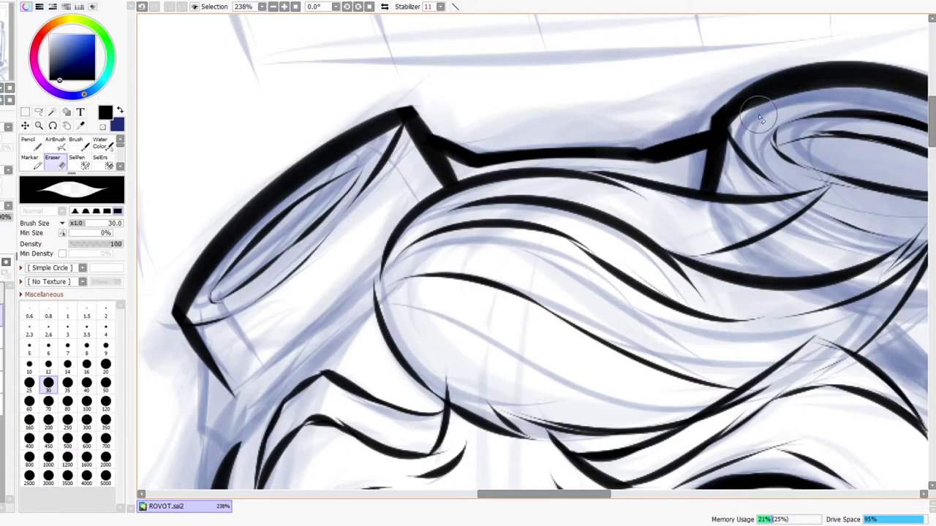
# Step: Erase the excess ink where the goggle bridge meets the near goggle, and check the drawing in mirrored and normal view
pyautogui.moveTo(647, 177); pyautogui.dragTo(744, 132)
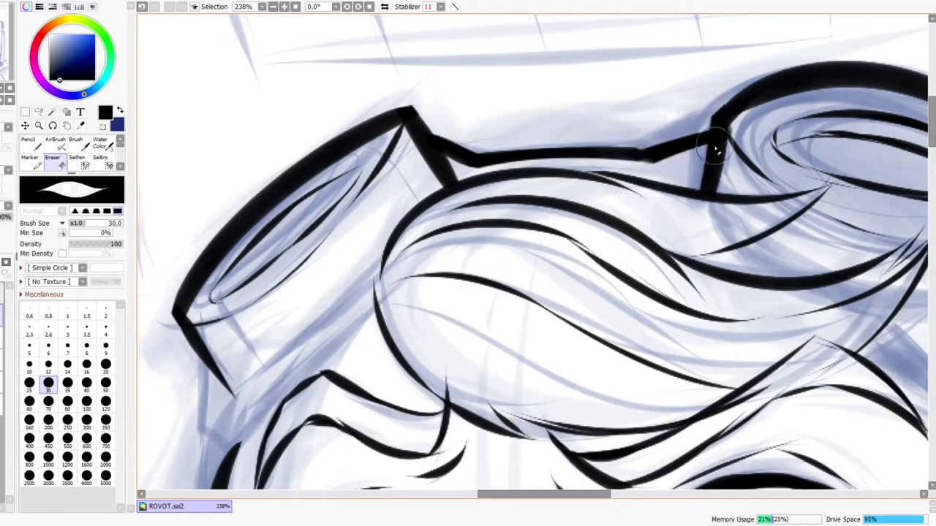
pyautogui.hotkey('ctrl', 'space')
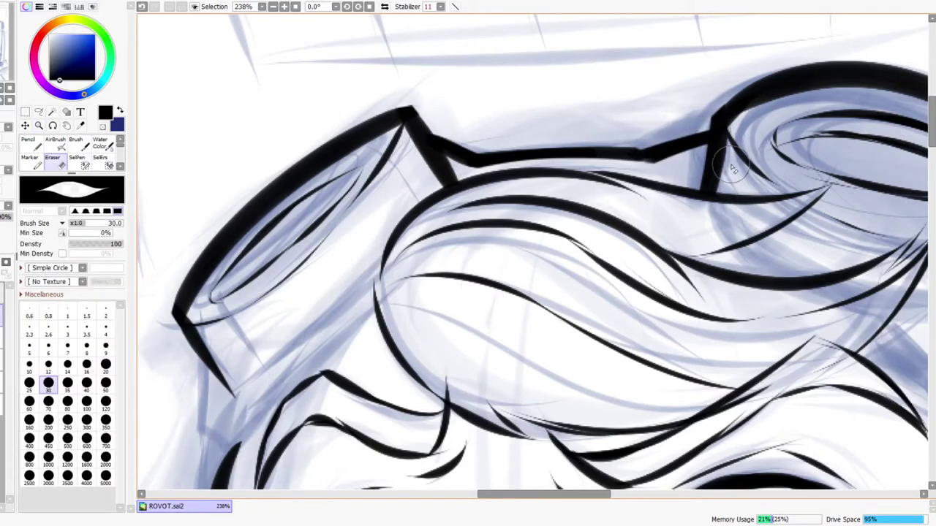
pyautogui.hotkey('ctrl', 'space')
pyautogui.moveTo(758, 139); pyautogui.dragTo(773, 104)
pyautogui.click(384, 7)
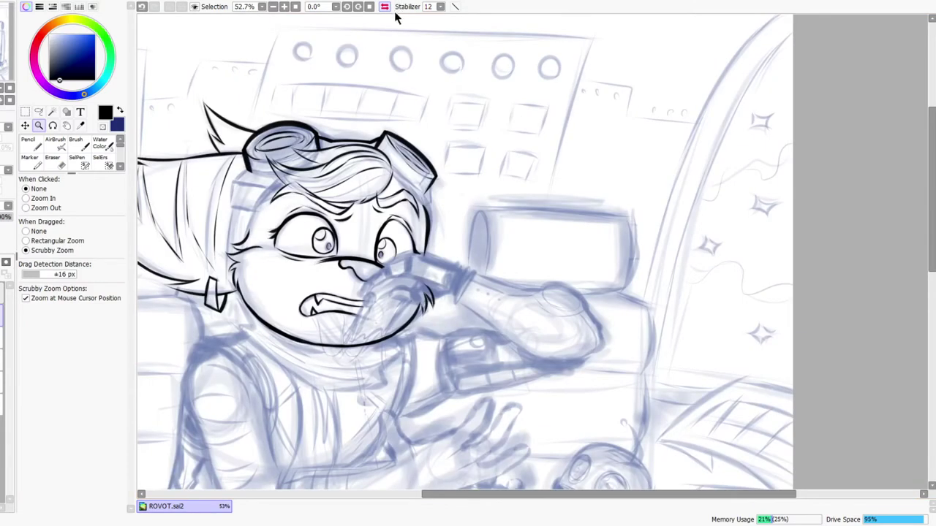
pyautogui.click(386, 8)
pyautogui.moveTo(708, 292); pyautogui.dragTo(411, 266)
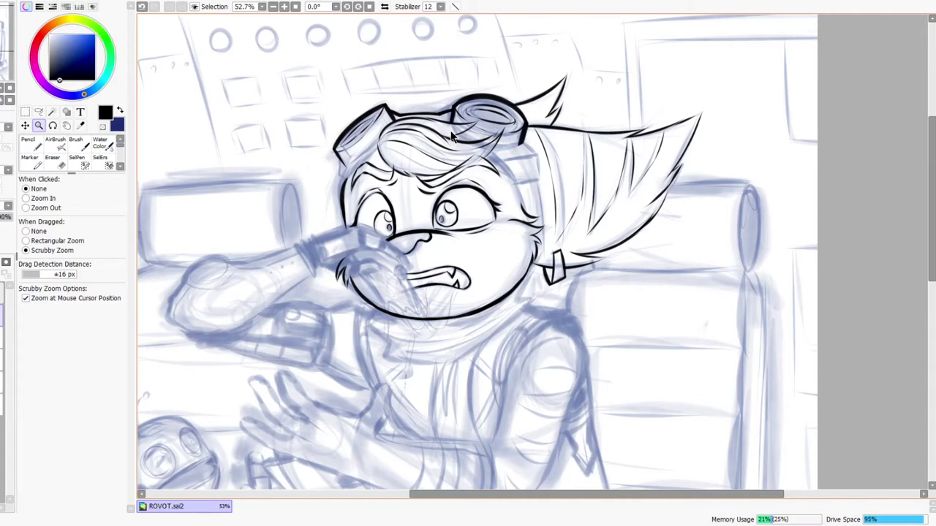
pyautogui.click(384, 6)
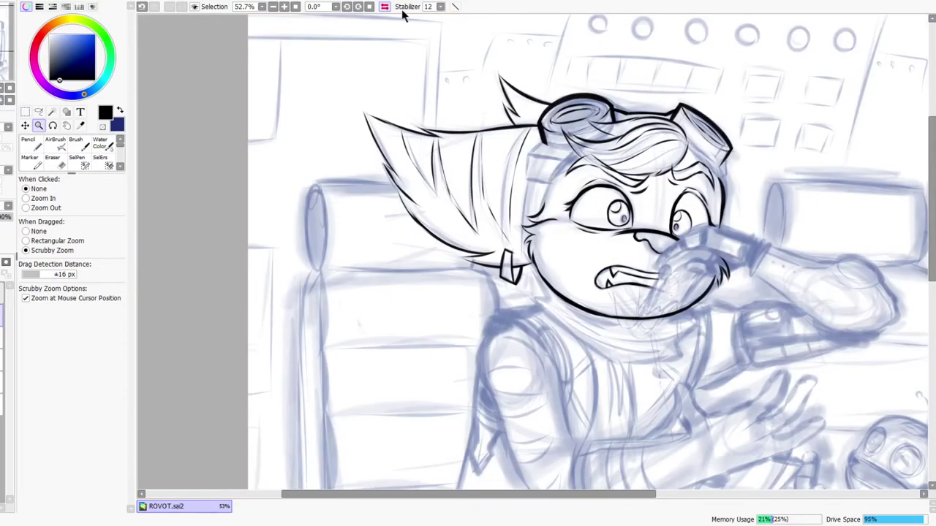
pyautogui.click(385, 6)
# Step: In mirrored view, ink the head strap's inner edge emerging from under the hair, and erase the end overlapping the hair
pyautogui.moveTo(501, 157); pyautogui.dragTo(518, 132)
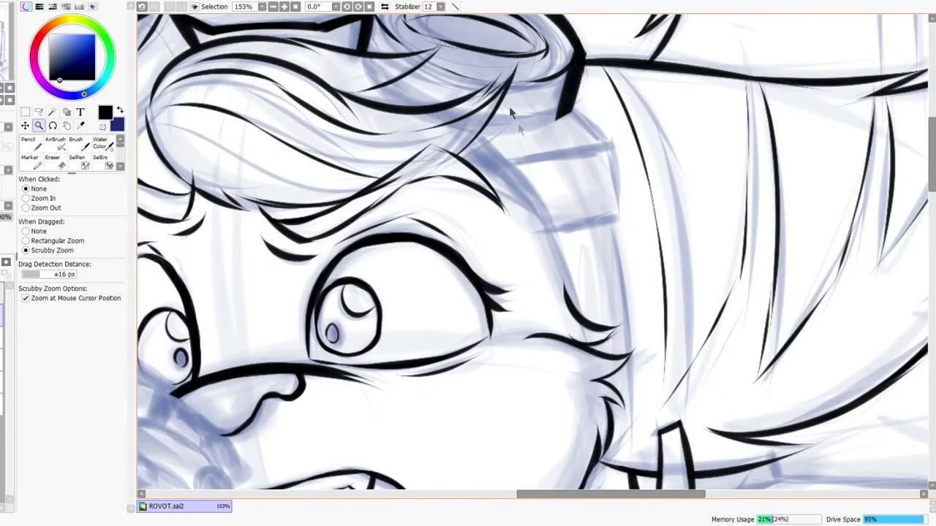
pyautogui.click(384, 6)
pyautogui.moveTo(533, 175); pyautogui.dragTo(473, 227)
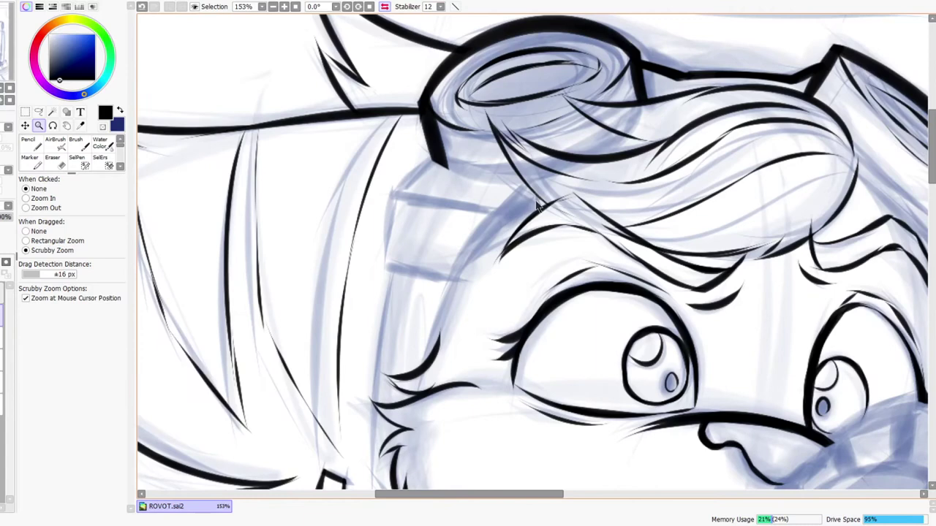
pyautogui.scroll(2, 525, 178)
pyautogui.press('n')
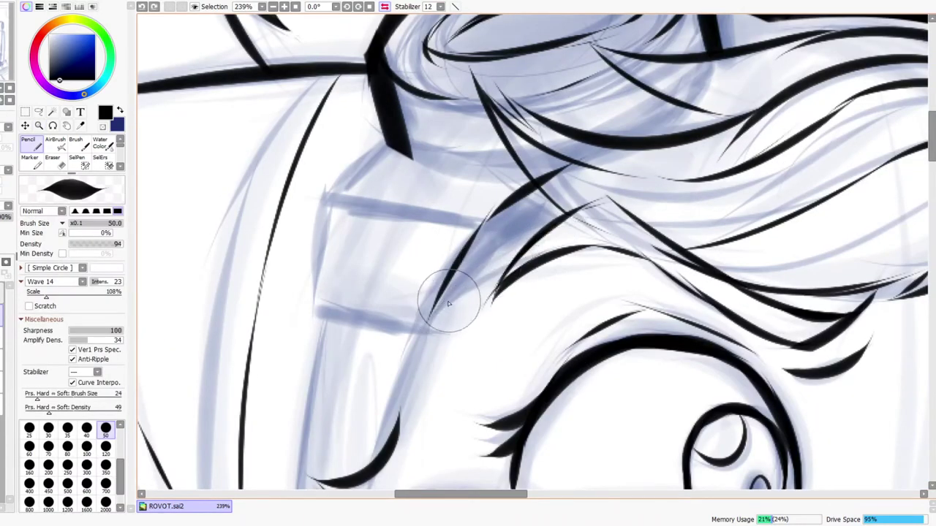
pyautogui.moveTo(424, 324); pyautogui.dragTo(583, 197)
pyautogui.hotkey('ctrl', 'z')
pyautogui.moveTo(431, 317); pyautogui.dragTo(529, 250)
pyautogui.press('e')
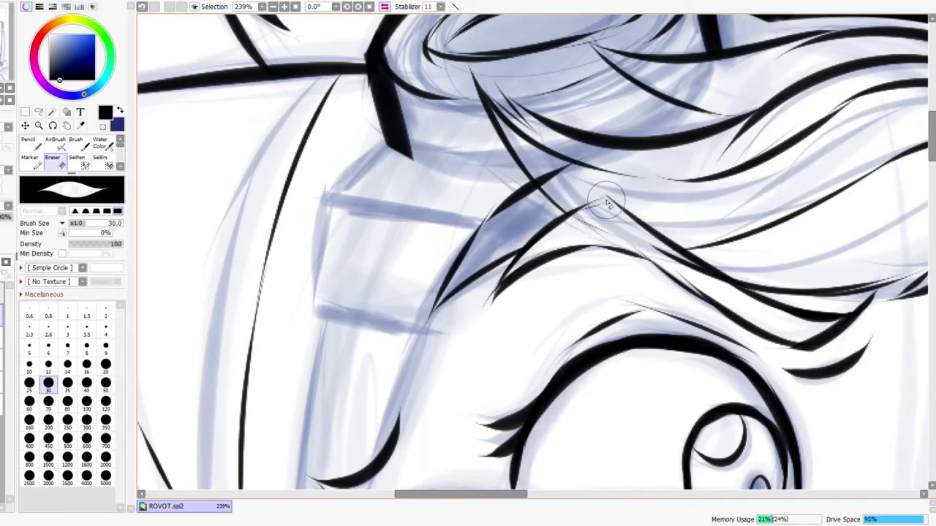
pyautogui.moveTo(551, 164); pyautogui.dragTo(571, 164)
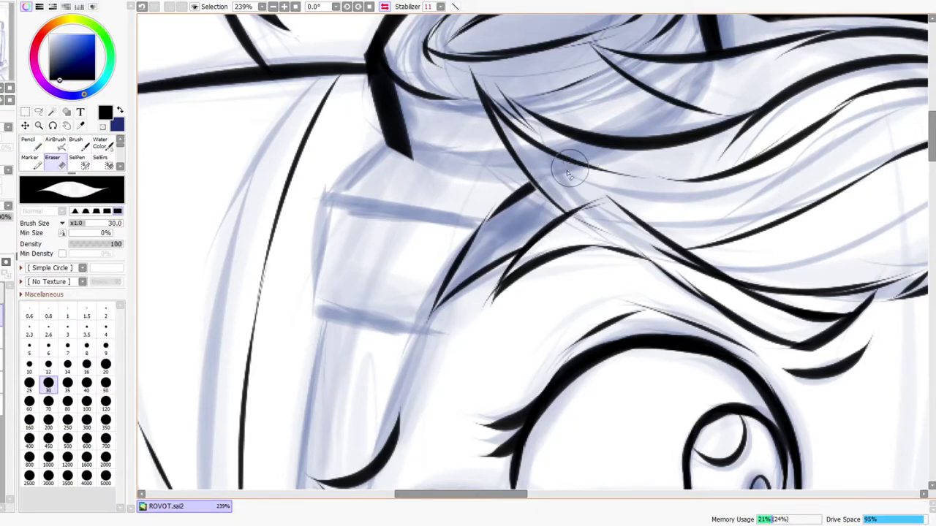
pyautogui.press('n')
pyautogui.moveTo(510, 203)
pyautogui.mouseDown()
pyautogui.moveTo(550, 176)
pyautogui.moveTo(554, 184)
pyautogui.moveTo(542, 174)
pyautogui.moveTo(621, 139)
pyautogui.mouseUp()
pyautogui.press('e')
# Step: Ink the strap's thick outer edge sloping from the near goggle's base toward the buckle, and erase the end crossing the goggle
pyautogui.hotkey('ctrl', 'space')
pyautogui.moveTo(536, 194); pyautogui.dragTo(585, 192)
pyautogui.press('n')
pyautogui.moveTo(467, 213); pyautogui.dragTo(548, 162)
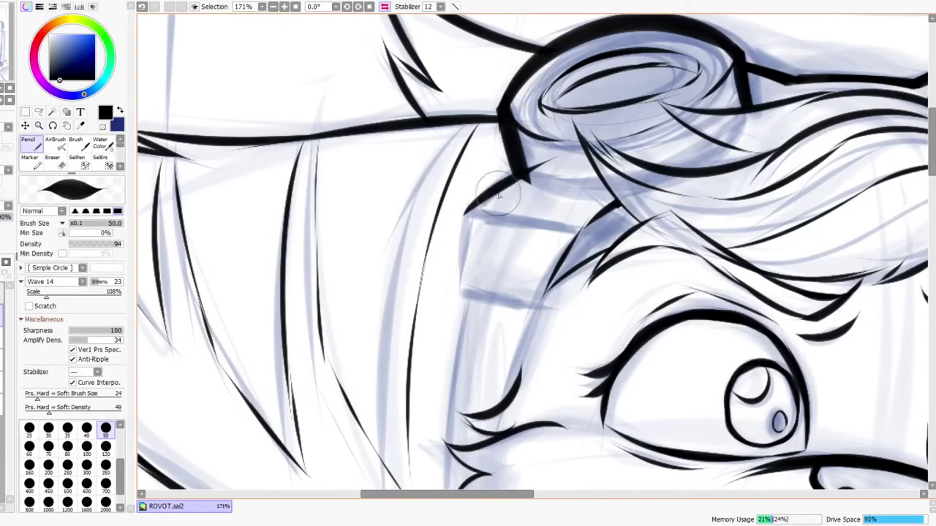
pyautogui.hotkey('ctrl', 'z')
pyautogui.moveTo(448, 243); pyautogui.dragTo(548, 152)
pyautogui.moveTo(463, 228); pyautogui.dragTo(566, 156)
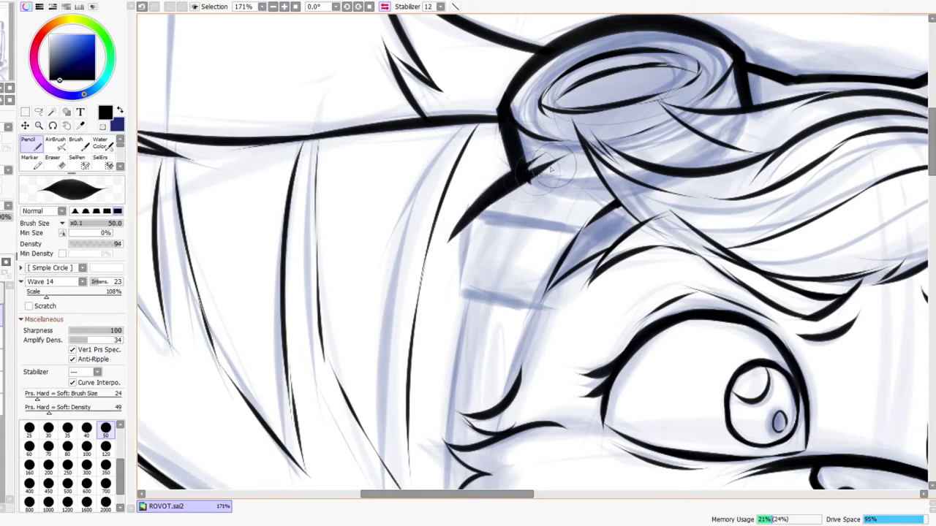
pyautogui.press('e')
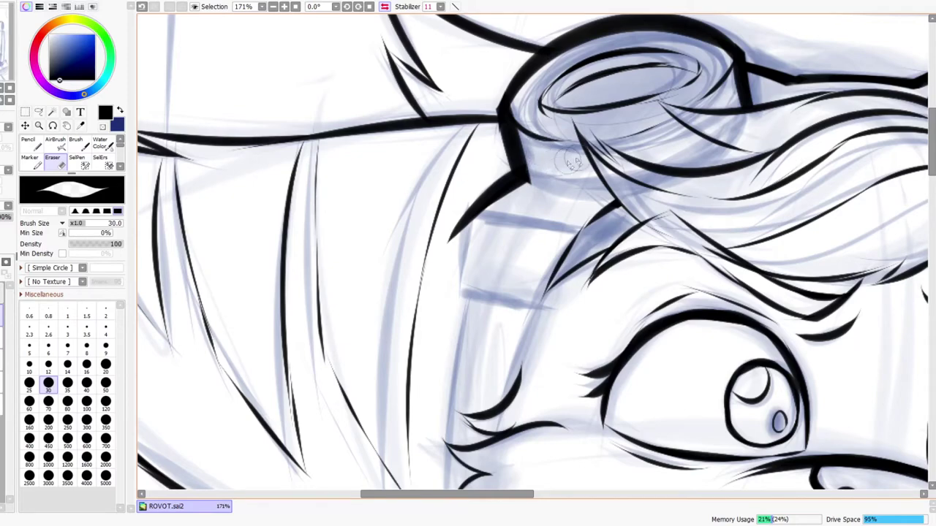
pyautogui.press('n')
pyautogui.moveTo(474, 218); pyautogui.dragTo(569, 166)
pyautogui.press('e')
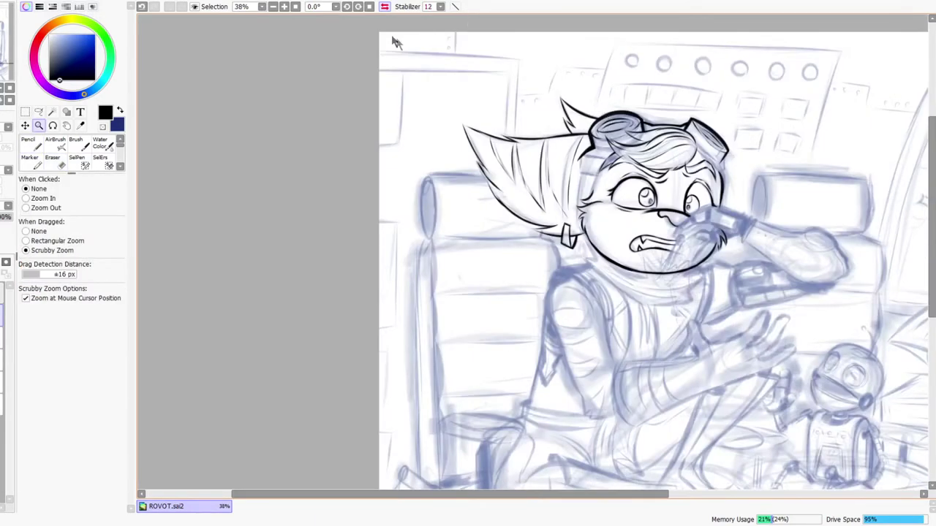
# Step: In normal view, thicken the sloping strap edge, ink the buckle's outer side downward, and erase the excess at their corner
pyautogui.click(385, 7)
pyautogui.scroll(9, 485, 143)
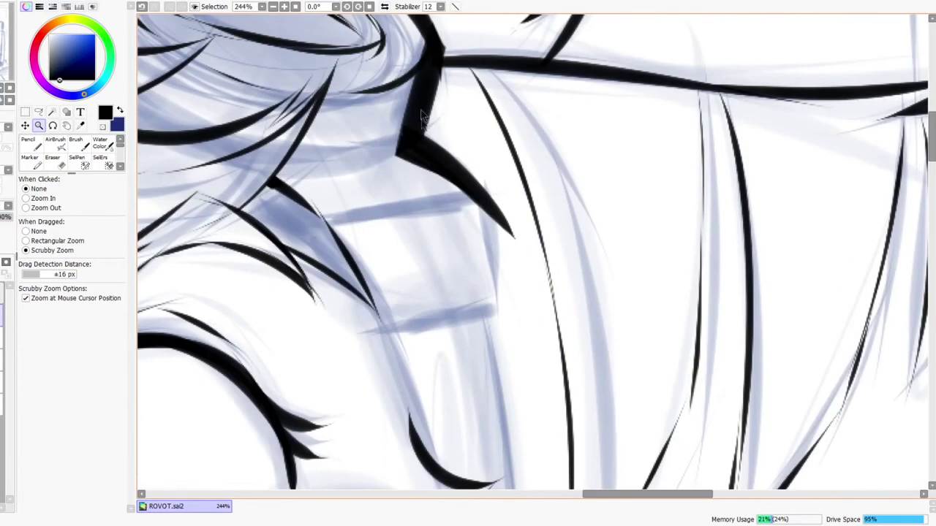
pyautogui.moveTo(410, 155)
pyautogui.mouseDown()
pyautogui.moveTo(465, 193)
pyautogui.moveTo(407, 163)
pyautogui.moveTo(486, 213)
pyautogui.mouseUp()
pyautogui.press('e')
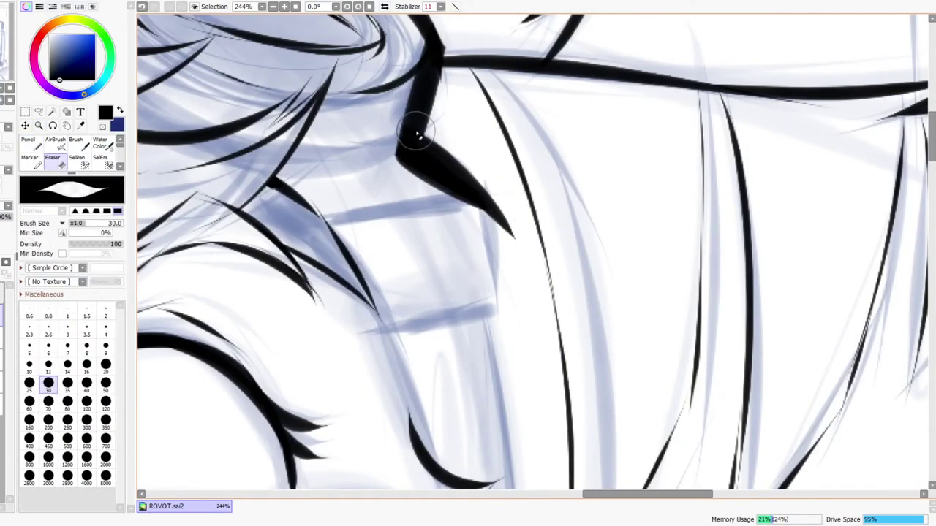
pyautogui.press('n')
pyautogui.moveTo(475, 175); pyautogui.dragTo(507, 372)
pyautogui.press('e')
pyautogui.moveTo(498, 209)
pyautogui.mouseDown()
pyautogui.moveTo(491, 186)
pyautogui.moveTo(507, 236)
pyautogui.mouseUp()
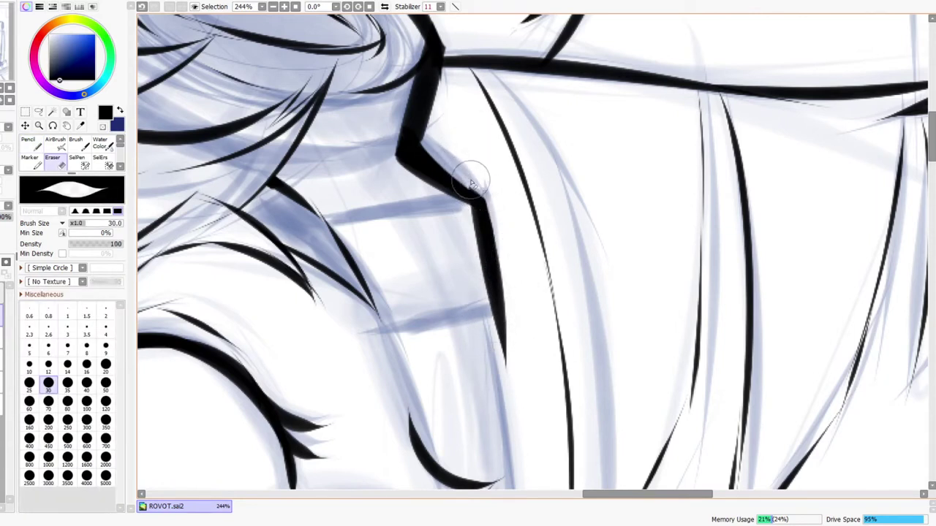
# Step: Ink the buckle's thin upper edge across the strap, and erase the overshoot beyond its outer side
pyautogui.press('n')
pyautogui.moveTo(332, 219); pyautogui.dragTo(475, 201)
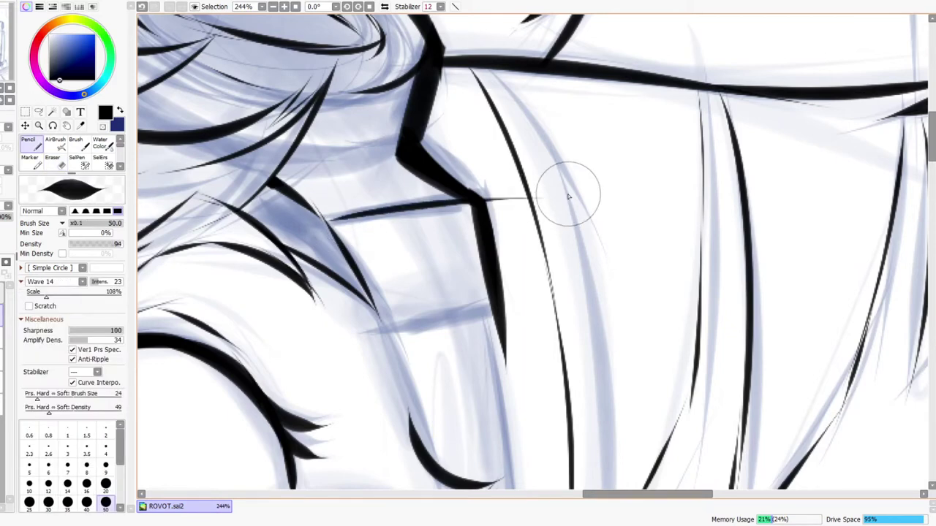
pyautogui.press('e')
pyautogui.moveTo(503, 200)
pyautogui.mouseDown()
pyautogui.moveTo(569, 198)
pyautogui.moveTo(523, 192)
pyautogui.mouseUp()
# Step: Ink the buckle's lower edge across the strap, and erase the overshoots at both of its lower corners
pyautogui.hotkey('ctrl', 'space')
pyautogui.moveTo(476, 209); pyautogui.dragTo(473, 201)
pyautogui.press('n')
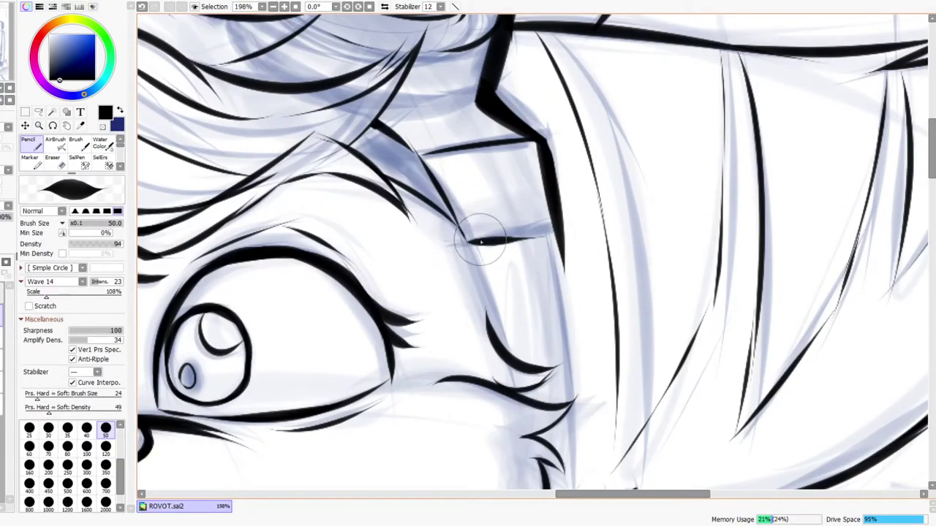
pyautogui.moveTo(450, 242); pyautogui.dragTo(621, 190)
pyautogui.press('e')
pyautogui.moveTo(581, 219)
pyautogui.mouseDown()
pyautogui.moveTo(569, 197)
pyautogui.moveTo(574, 241)
pyautogui.moveTo(573, 232)
pyautogui.moveTo(610, 253)
pyautogui.moveTo(549, 249)
pyautogui.moveTo(588, 232)
pyautogui.moveTo(612, 263)
pyautogui.moveTo(476, 261)
pyautogui.mouseUp()
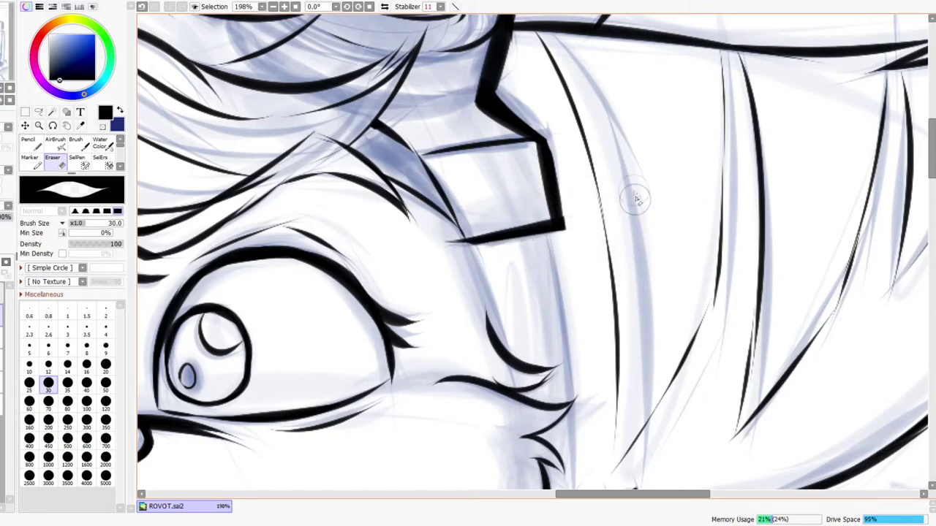
pyautogui.moveTo(551, 130)
pyautogui.mouseDown()
pyautogui.moveTo(575, 263)
pyautogui.moveTo(445, 235)
pyautogui.moveTo(471, 244)
pyautogui.moveTo(436, 247)
pyautogui.mouseUp()
pyautogui.press('n')
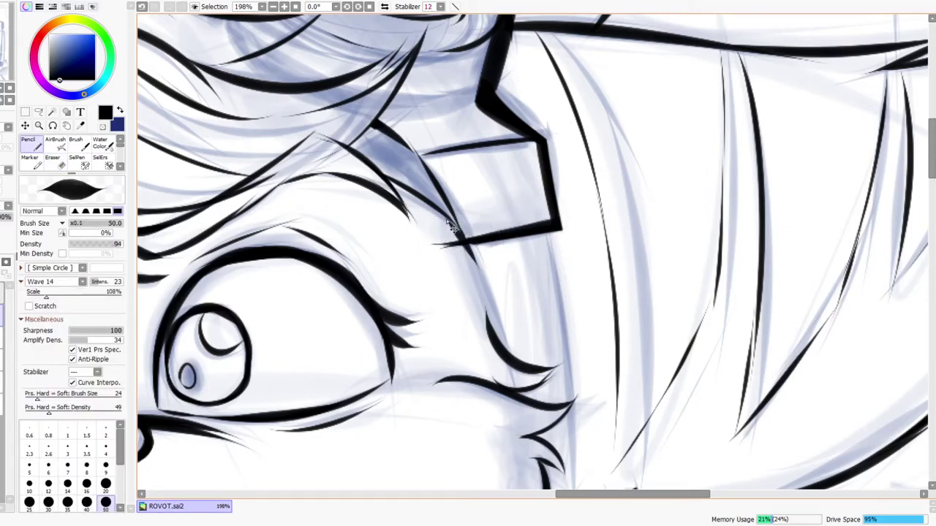
pyautogui.press('e')
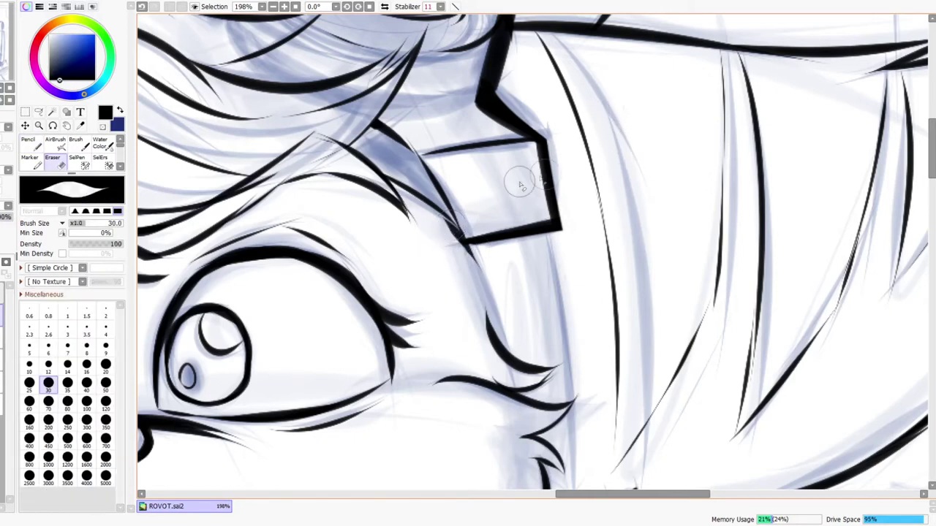
pyautogui.moveTo(441, 236); pyautogui.dragTo(468, 282)
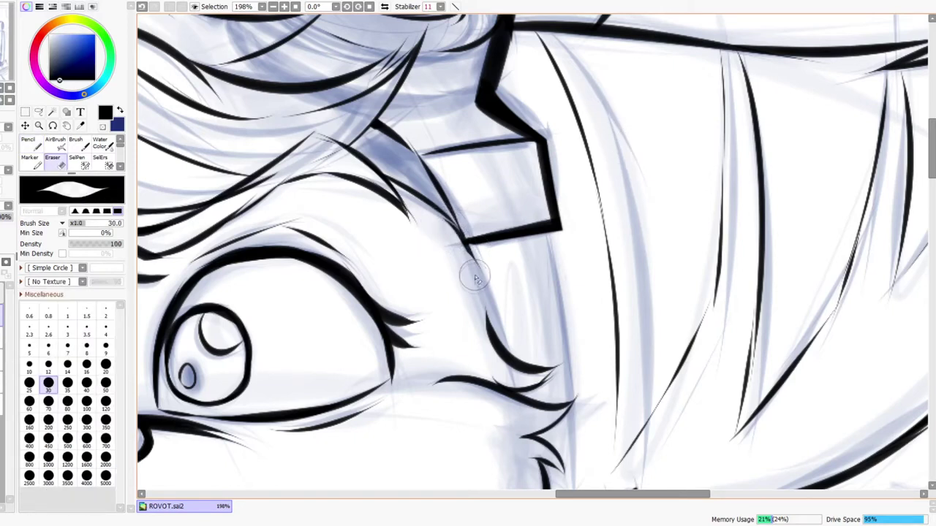
# Step: In mirrored view, ink the strap's inner edge from the buckle's lower corner down to the cheek fur
pyautogui.press('z')
pyautogui.moveTo(528, 230); pyautogui.dragTo(512, 224)
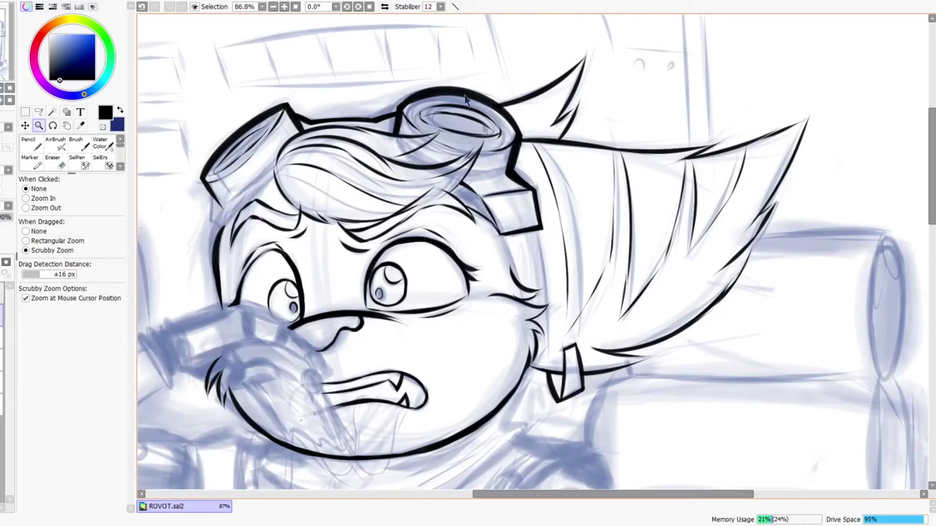
pyautogui.click(385, 6)
pyautogui.moveTo(585, 406); pyautogui.dragTo(536, 369)
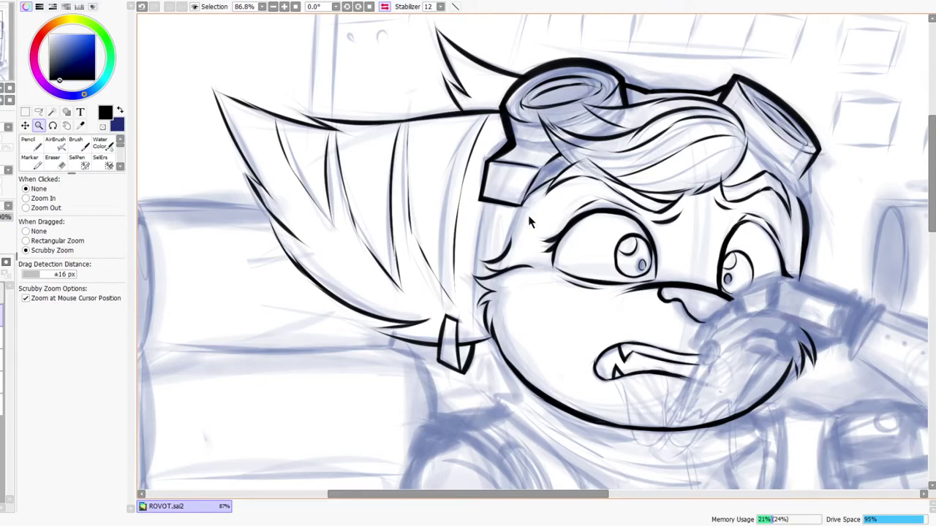
pyautogui.scroll(3, 530, 216)
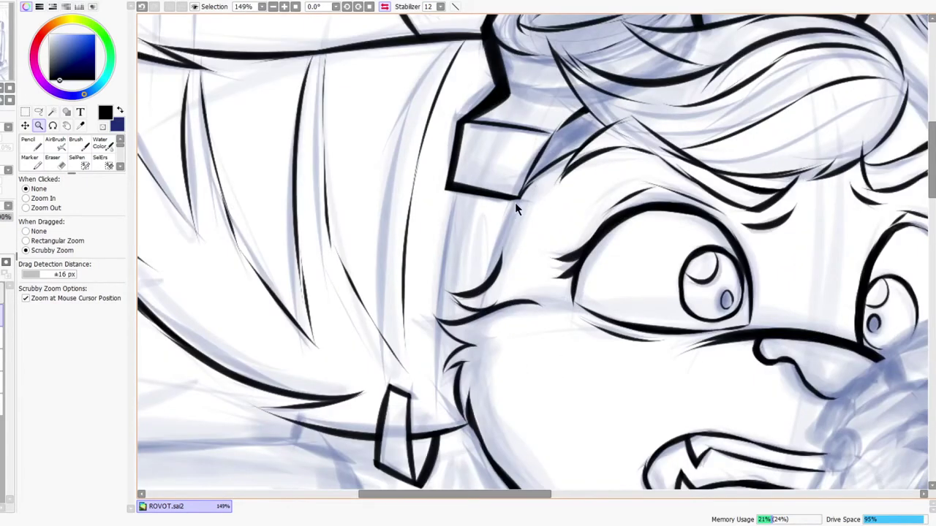
pyautogui.press('n')
pyautogui.moveTo(519, 200); pyautogui.dragTo(497, 272)
# Step: Ink the strap's outer edge from the buckle down past the cheek fur to the jaw, redoing the misplaced stroke
pyautogui.moveTo(447, 190); pyautogui.dragTo(443, 300)
pyautogui.moveTo(450, 218); pyautogui.dragTo(450, 344)
pyautogui.hotkey('ctrl', 'z')
pyautogui.moveTo(446, 224); pyautogui.dragTo(444, 326)
pyautogui.moveTo(443, 248); pyautogui.dragTo(448, 405)
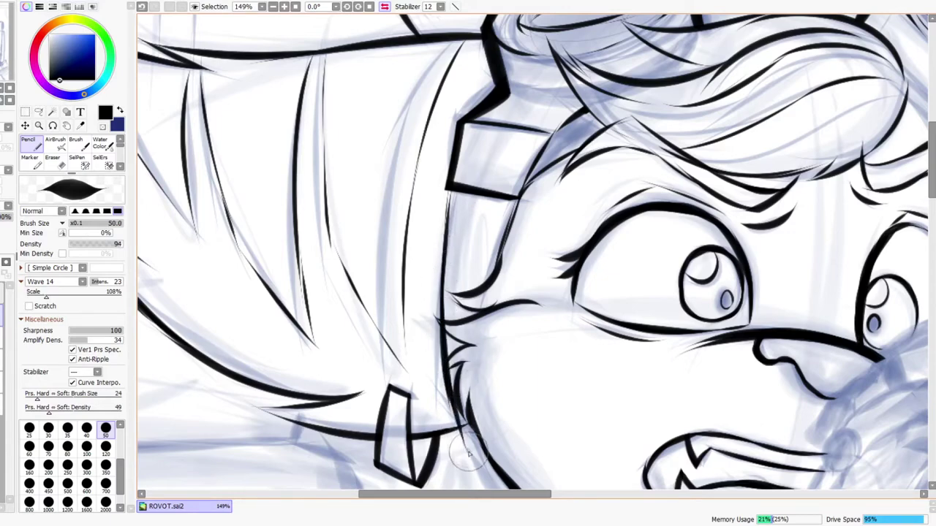
pyautogui.moveTo(465, 401); pyautogui.dragTo(471, 431)
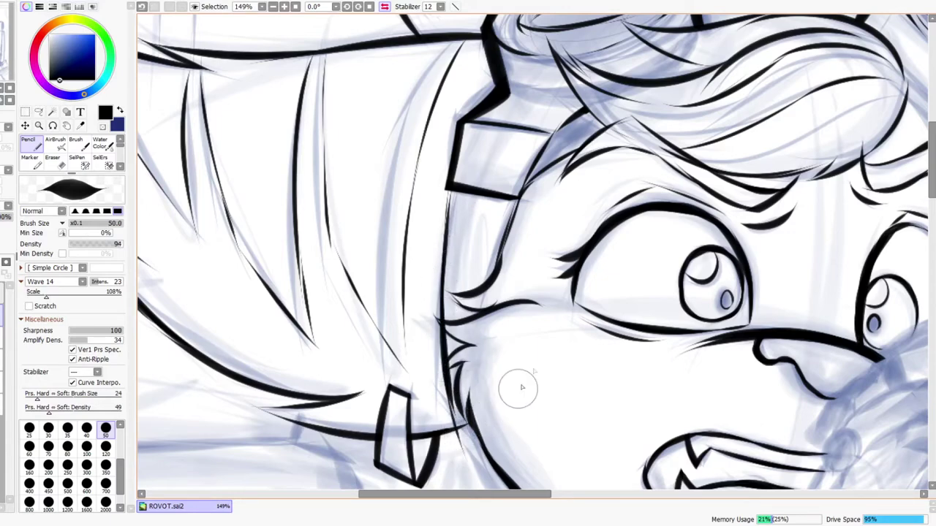
# Step: In normal view, clean up the strap's outer edge along the cheek fur, and erase its tail below the ear's lower line
pyautogui.hotkey('ctrl', 'space')
pyautogui.moveTo(536, 359); pyautogui.dragTo(509, 375)
pyautogui.moveTo(568, 375)
pyautogui.mouseDown()
pyautogui.moveTo(561, 301)
pyautogui.moveTo(593, 261)
pyautogui.moveTo(584, 272)
pyautogui.mouseUp()
pyautogui.click(385, 7)
pyautogui.press('e')
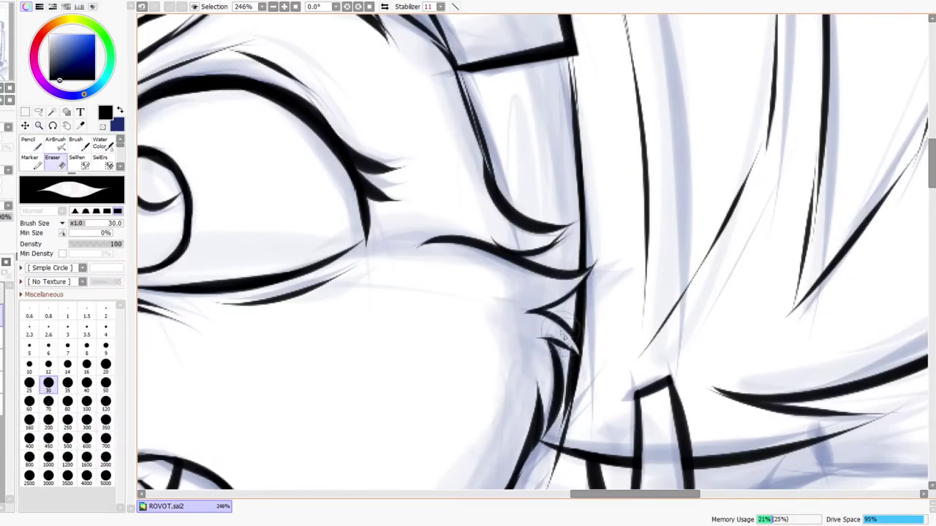
pyautogui.press('n')
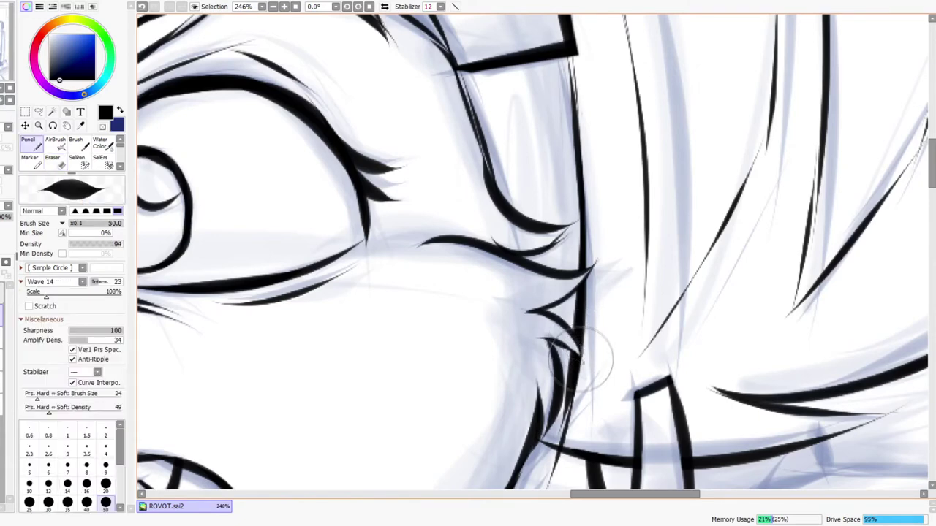
pyautogui.scroll(-3, 577, 410)
pyautogui.press('e')
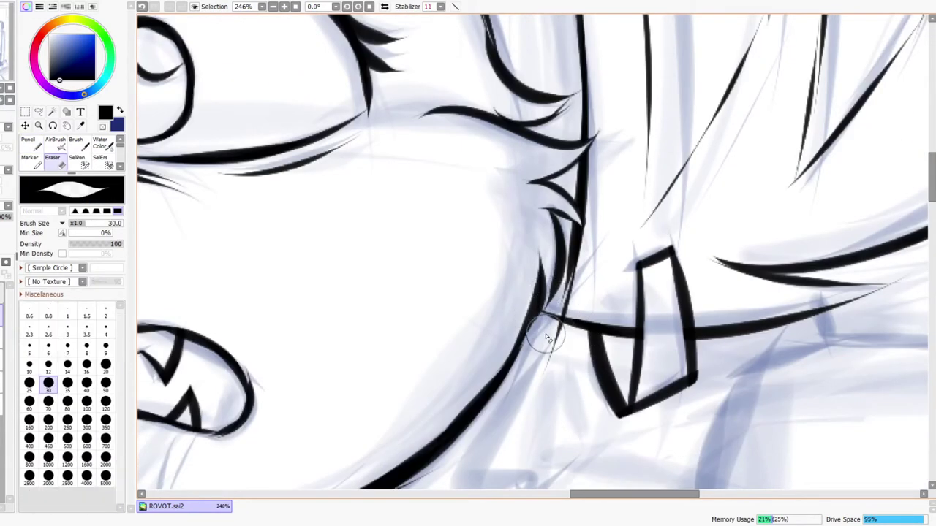
pyautogui.moveTo(562, 340); pyautogui.dragTo(554, 353)
# Step: Ink the far side's strap edge and small buckle step between the far goggle's lower corner and the head outline
pyautogui.hotkey('ctrl', 'space')
pyautogui.moveTo(597, 295); pyautogui.dragTo(574, 334)
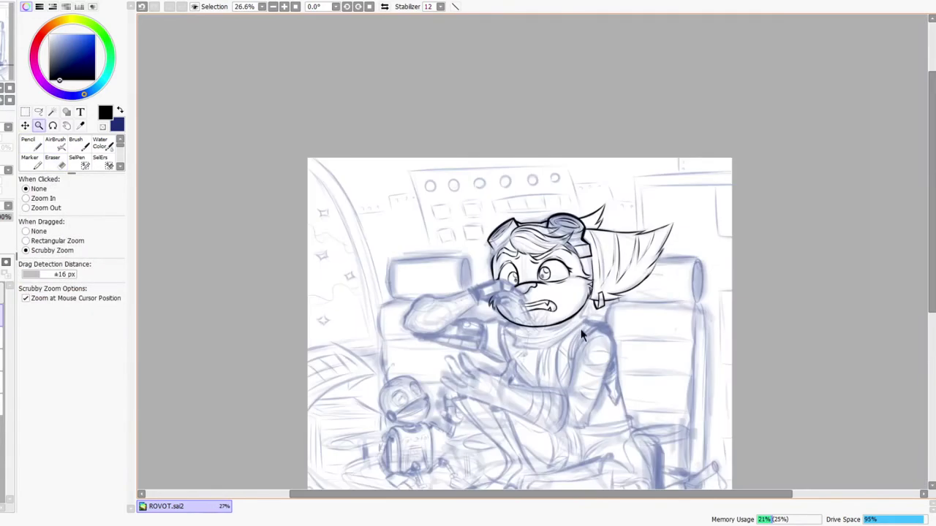
pyautogui.moveTo(517, 258); pyautogui.dragTo(546, 214)
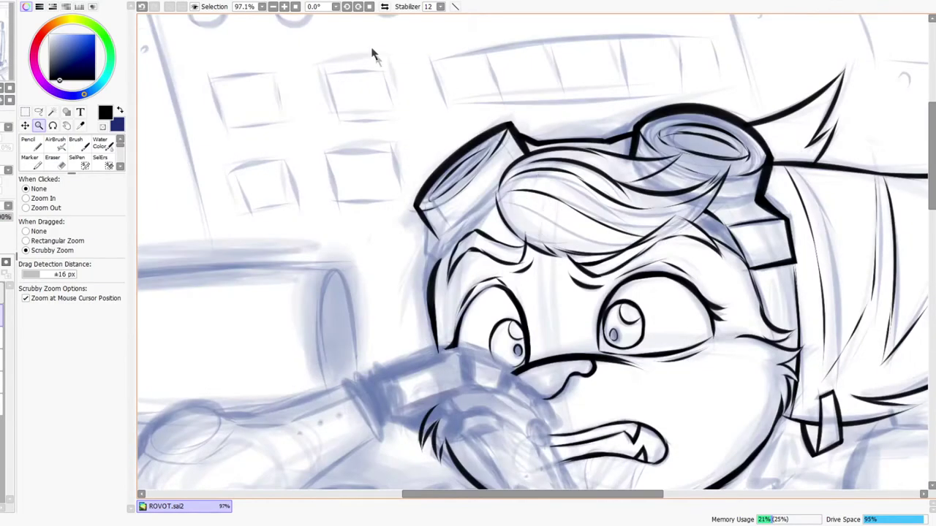
pyautogui.click(384, 6)
pyautogui.moveTo(639, 268)
pyautogui.mouseDown()
pyautogui.moveTo(641, 203)
pyautogui.moveTo(638, 235)
pyautogui.mouseUp()
pyautogui.press('n')
pyautogui.press('h')
pyautogui.hotkey('ctrl', 'space')
pyautogui.moveTo(459, 217)
pyautogui.mouseDown()
pyautogui.moveTo(432, 231)
pyautogui.moveTo(430, 243)
pyautogui.moveTo(424, 216)
pyautogui.mouseUp()
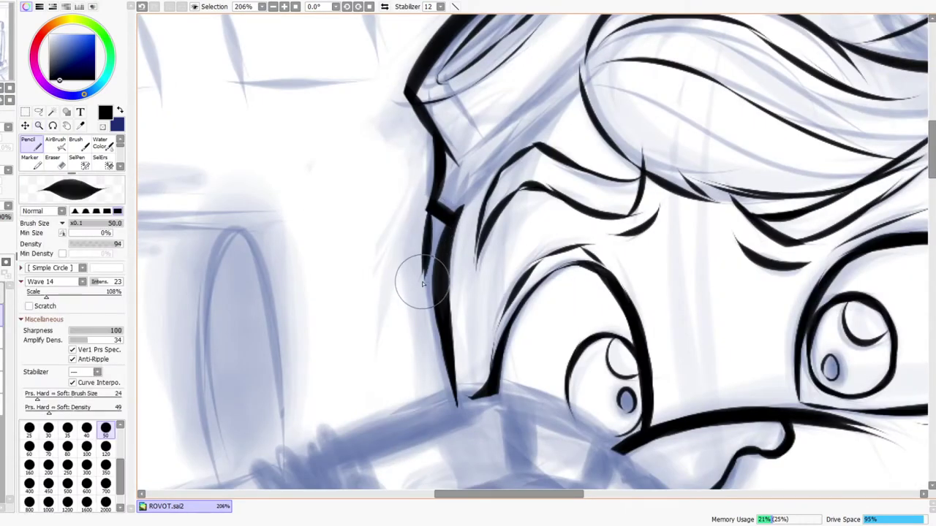
pyautogui.moveTo(430, 193); pyautogui.dragTo(431, 287)
pyautogui.moveTo(429, 211); pyautogui.dragTo(438, 317)
pyautogui.moveTo(470, 210); pyautogui.dragTo(387, 292)
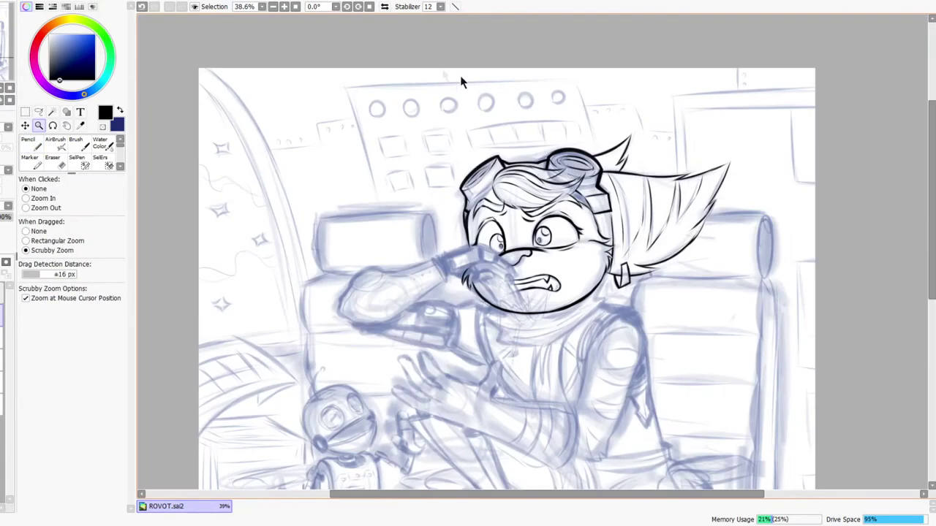
# Step: Examine the inked goggles, hair, face and the neck sketch in mirrored and normal view, up close and as a whole
pyautogui.click(384, 7)
pyautogui.click(386, 7)
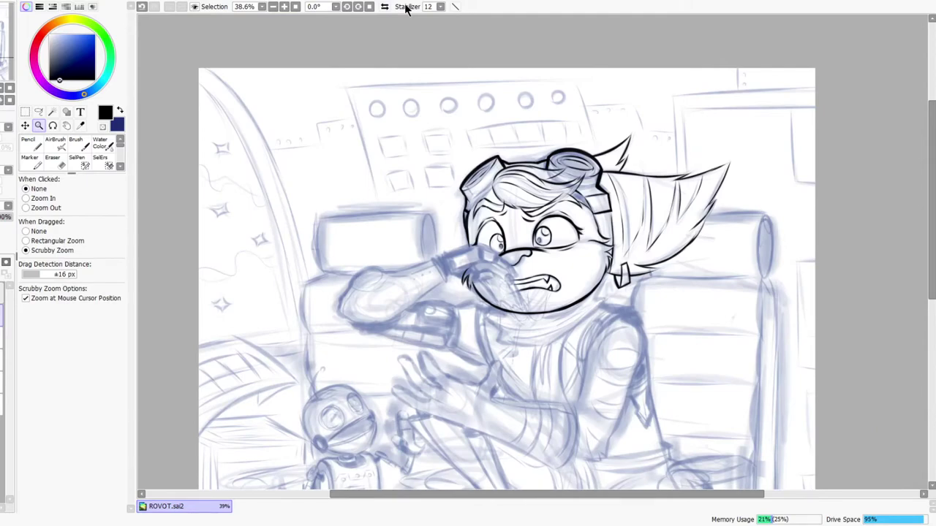
pyautogui.moveTo(593, 188); pyautogui.dragTo(472, 99)
pyautogui.click(385, 7)
pyautogui.press('n')
pyautogui.moveTo(467, 180); pyautogui.dragTo(567, 190)
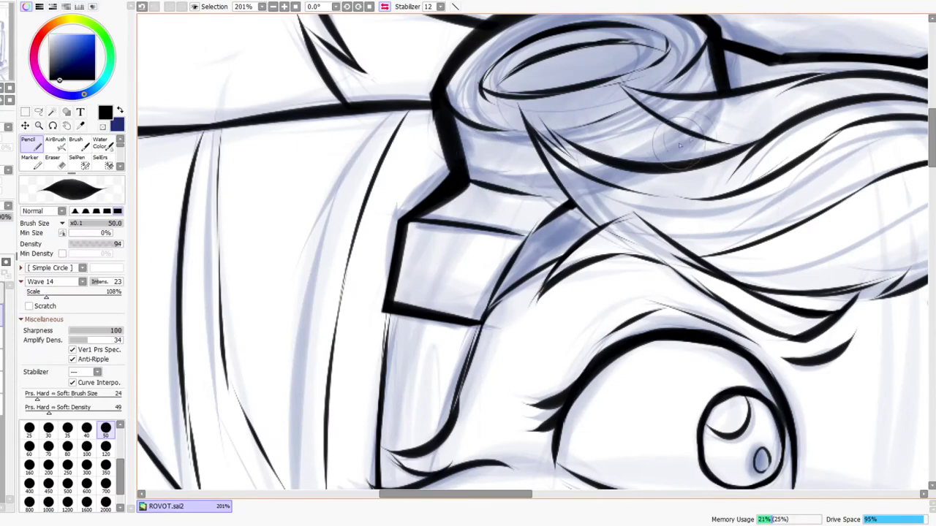
pyautogui.press('h')
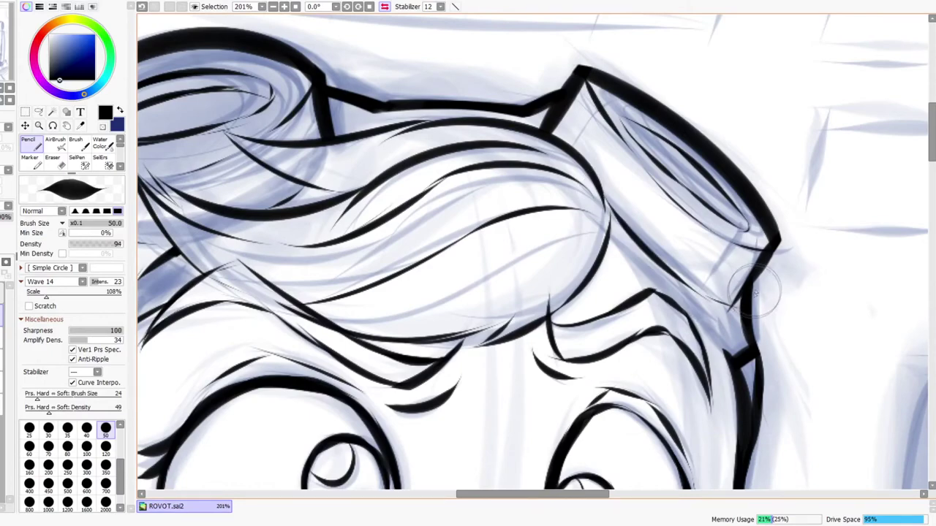
pyautogui.hotkey('ctrl', 'space')
pyautogui.moveTo(747, 296); pyautogui.dragTo(752, 305)
pyautogui.moveTo(735, 387); pyautogui.dragTo(688, 287)
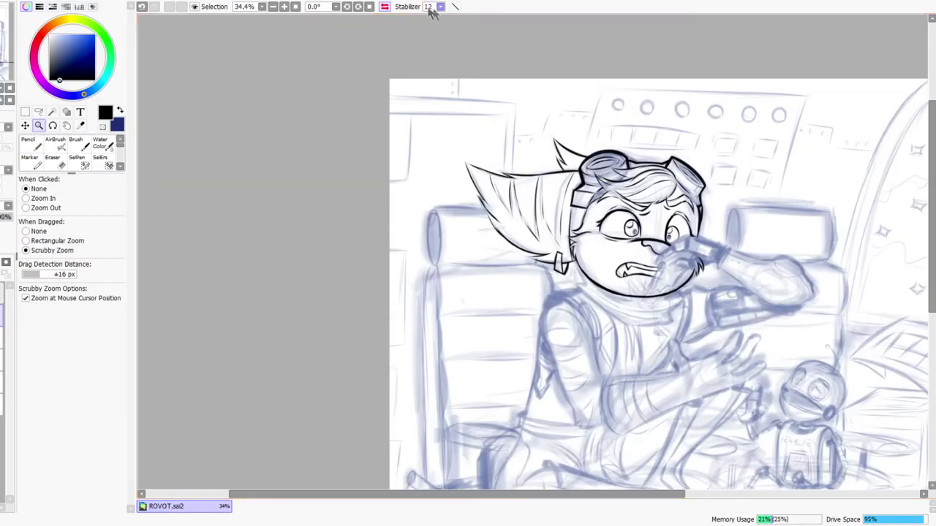
pyautogui.click(386, 8)
pyautogui.moveTo(382, 174)
pyautogui.mouseDown()
pyautogui.moveTo(407, 153)
pyautogui.moveTo(383, 160)
pyautogui.moveTo(360, 239)
pyautogui.mouseUp()
pyautogui.moveTo(408, 167)
pyautogui.mouseDown()
pyautogui.moveTo(379, 206)
pyautogui.moveTo(456, 143)
pyautogui.moveTo(435, 140)
pyautogui.mouseUp()
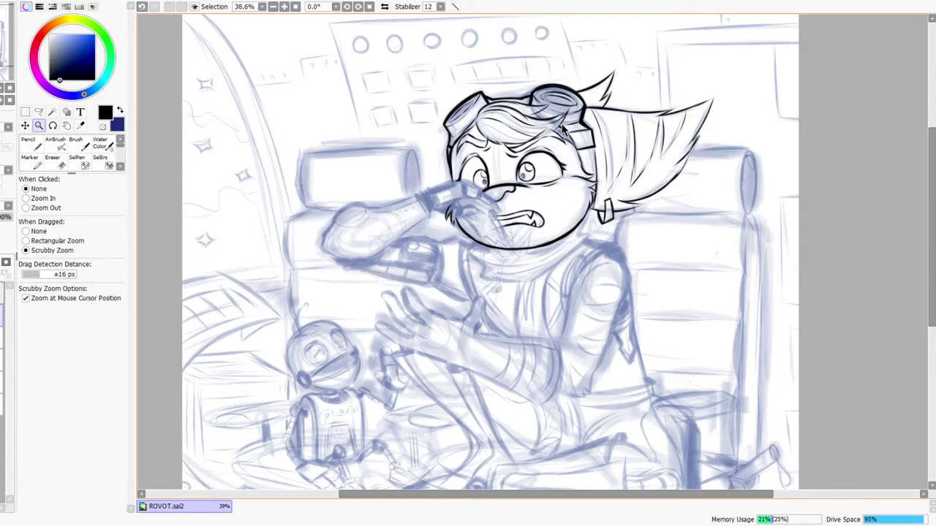
pyautogui.moveTo(571, 209); pyautogui.dragTo(591, 193)
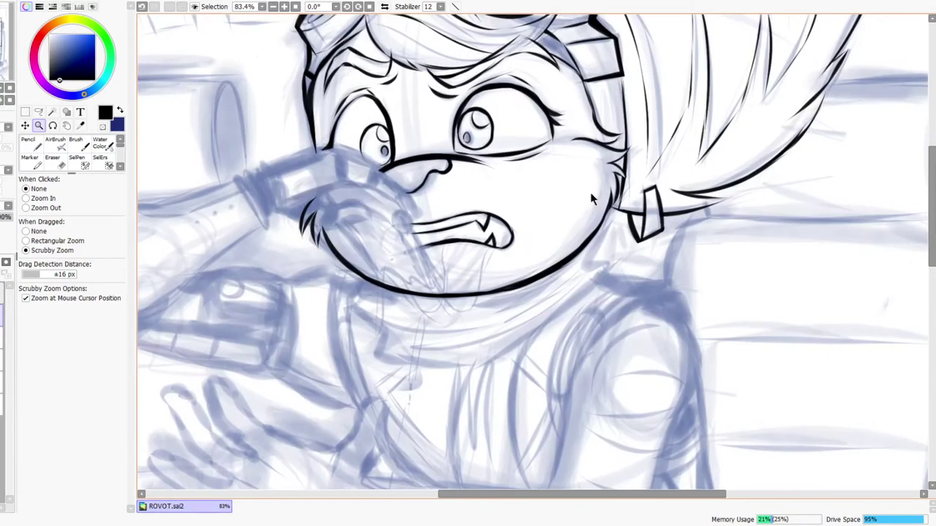
pyautogui.click(385, 7)
pyautogui.click(385, 7)
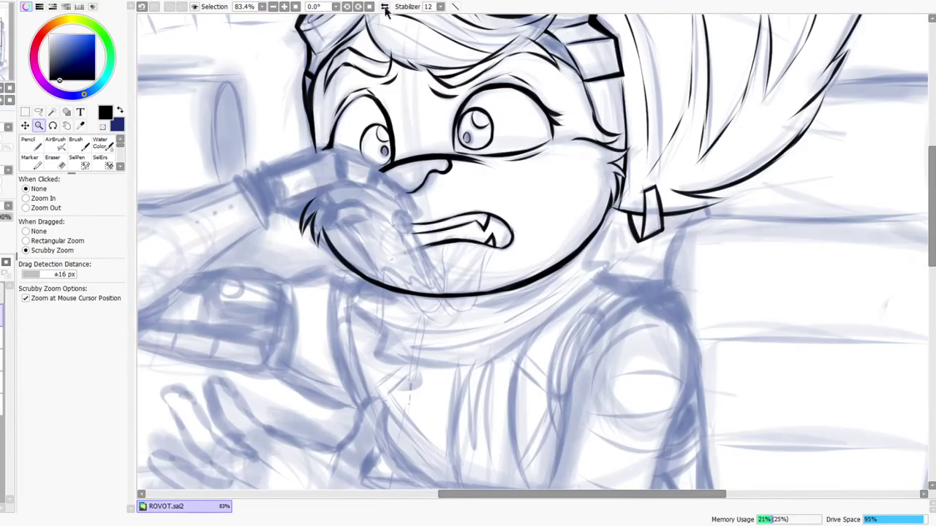
pyautogui.moveTo(484, 239); pyautogui.dragTo(467, 332)
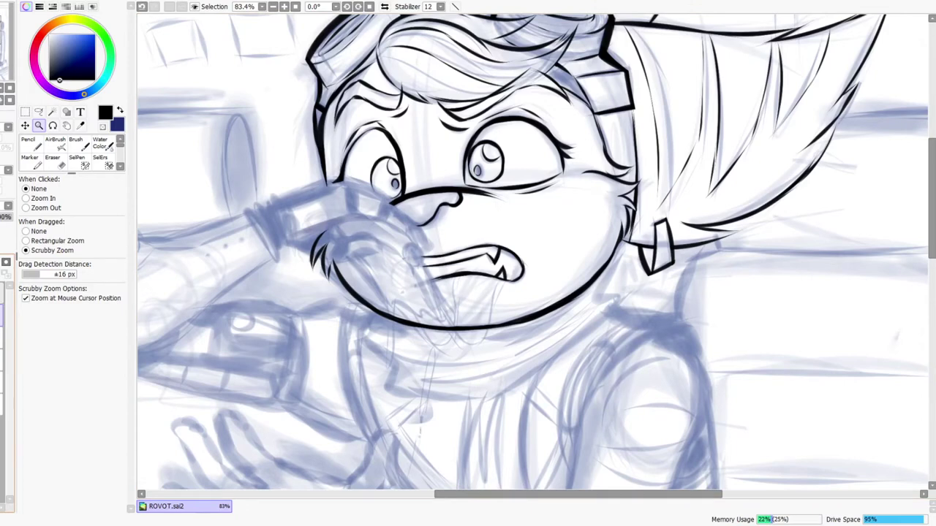
pyautogui.moveTo(549, 365); pyautogui.dragTo(533, 301)
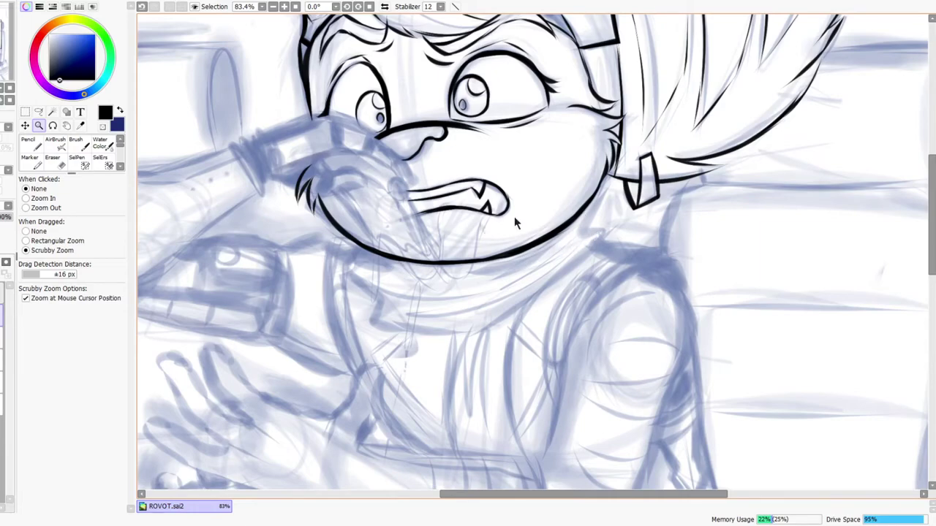
# Step: Ink the scarf's short end edge and upper slanted edge beneath the far side of the jaw, redoing the misplaced stroke
pyautogui.moveTo(356, 277); pyautogui.dragTo(470, 213)
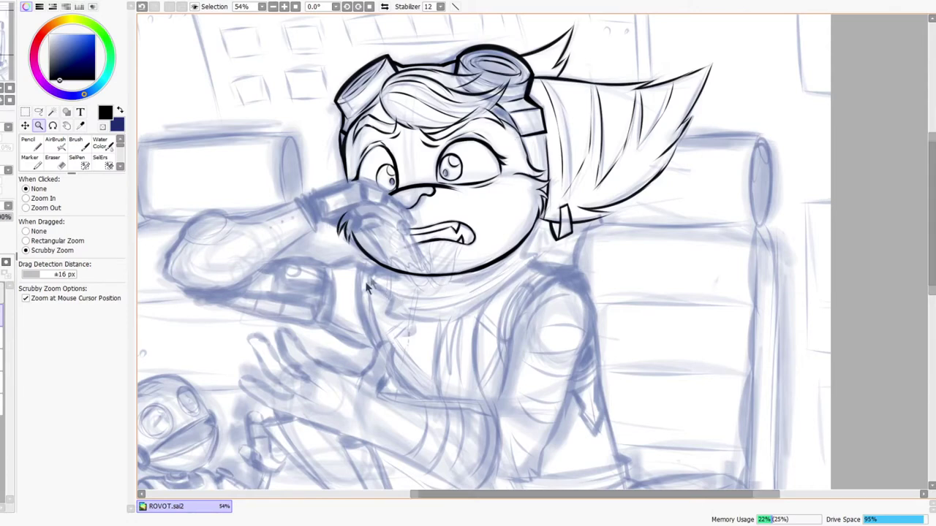
pyautogui.moveTo(364, 281); pyautogui.dragTo(418, 265)
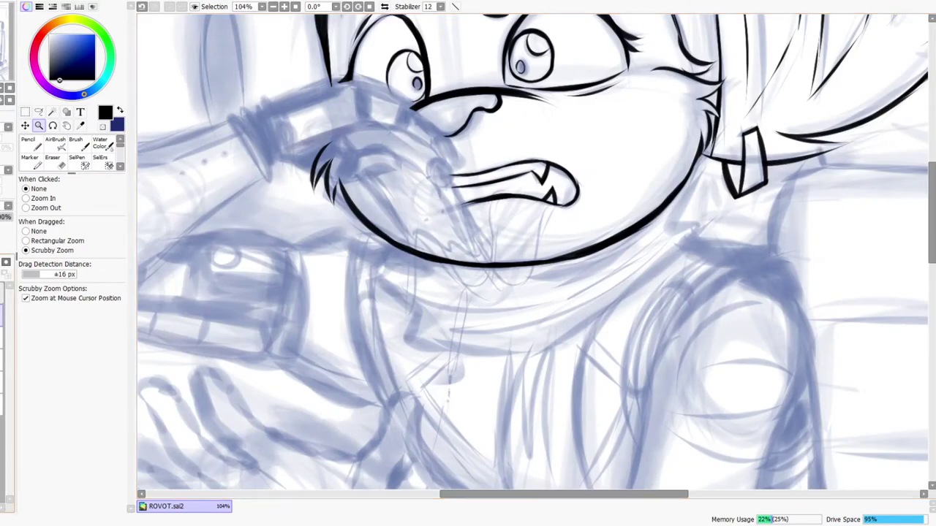
pyautogui.moveTo(400, 265); pyautogui.dragTo(426, 269)
pyautogui.press('n')
pyautogui.moveTo(338, 317); pyautogui.dragTo(472, 191)
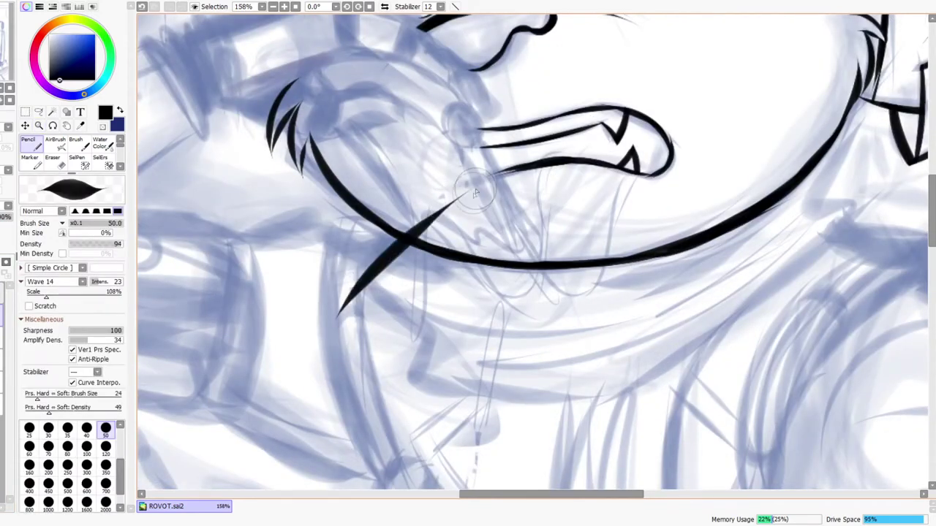
pyautogui.hotkey('ctrl', 'z')
pyautogui.moveTo(312, 316); pyautogui.dragTo(442, 198)
pyautogui.moveTo(330, 249); pyautogui.dragTo(500, 346)
pyautogui.hotkey('ctrl', 'z')
# Step: Ink the notch at the scarf's far end and its long lower edge curving up toward the near cheek
pyautogui.moveTo(437, 301); pyautogui.dragTo(384, 380)
pyautogui.hotkey('ctrl', 'z')
pyautogui.moveTo(437, 286); pyautogui.dragTo(404, 399)
pyautogui.moveTo(394, 361)
pyautogui.mouseDown()
pyautogui.moveTo(509, 377)
pyautogui.moveTo(580, 351)
pyautogui.mouseUp()
pyautogui.hotkey('ctrl', 'z')
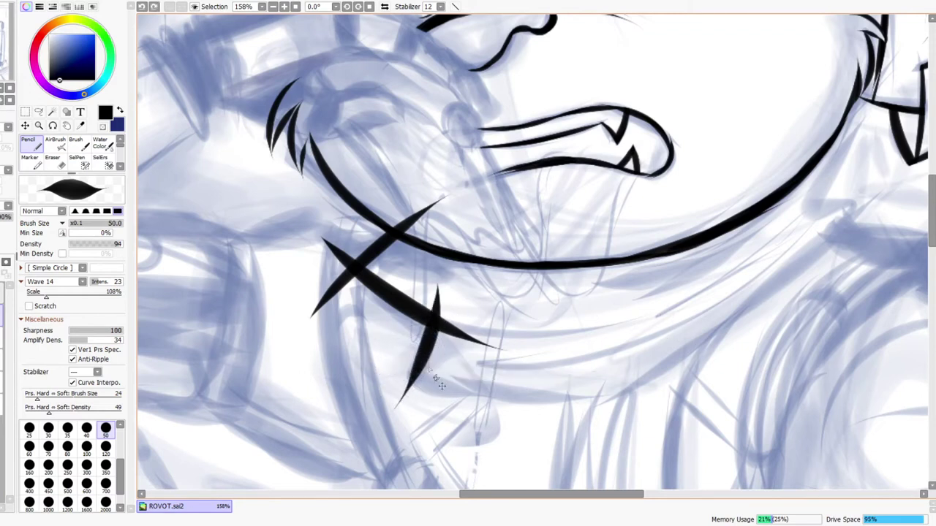
pyautogui.moveTo(394, 355)
pyautogui.mouseDown()
pyautogui.moveTo(585, 386)
pyautogui.moveTo(810, 246)
pyautogui.mouseUp()
pyautogui.moveTo(634, 362)
pyautogui.mouseDown()
pyautogui.moveTo(753, 300)
pyautogui.moveTo(869, 212)
pyautogui.mouseUp()
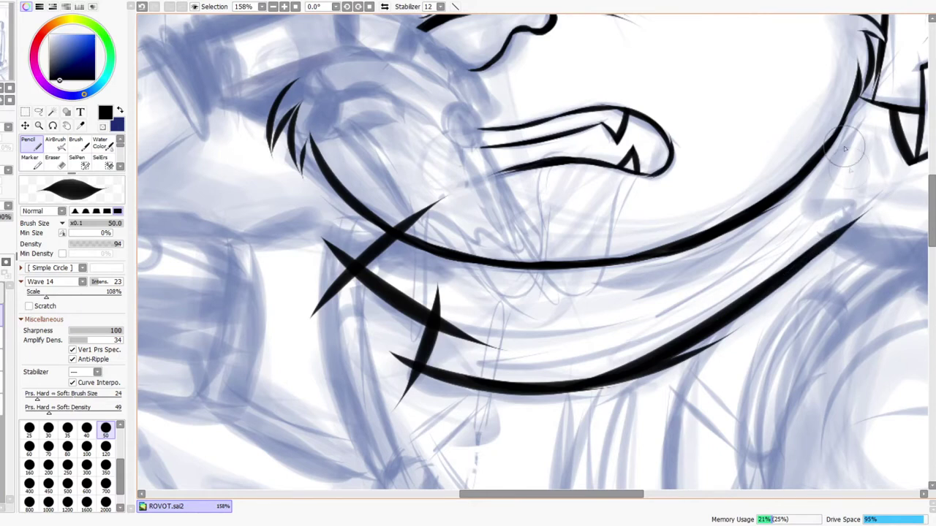
# Step: Sketch in ink the jagged near end of the scarf below the cheek fur, undoing misplaced strokes
pyautogui.moveTo(844, 133); pyautogui.dragTo(807, 205)
pyautogui.hotkey('ctrl', 'z')
pyautogui.moveTo(803, 131)
pyautogui.mouseDown()
pyautogui.moveTo(863, 167)
pyautogui.moveTo(799, 223)
pyautogui.moveTo(877, 202)
pyautogui.moveTo(848, 232)
pyautogui.moveTo(854, 212)
pyautogui.moveTo(817, 213)
pyautogui.moveTo(831, 214)
pyautogui.mouseUp()
pyautogui.hotkey('ctrl', 'z')
# Step: Fill in the scarf's far upper corner and erase the stroke ends that overshoot it and the jaw line
pyautogui.hotkey('ctrl', 'space')
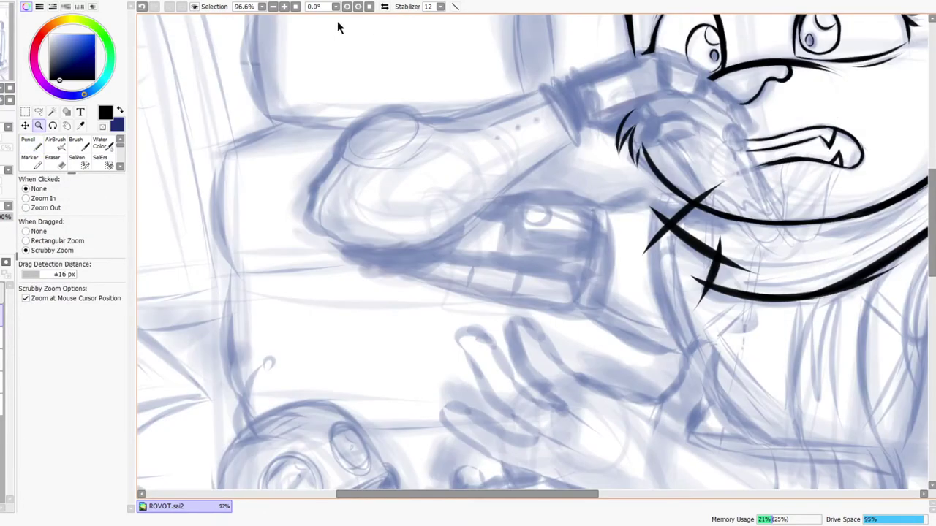
pyautogui.press('h')
pyautogui.moveTo(356, 177); pyautogui.dragTo(363, 85)
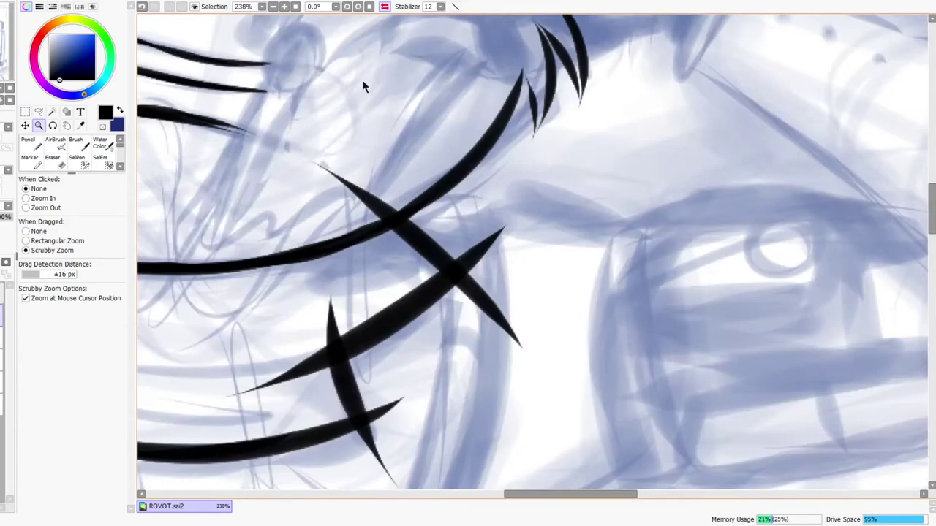
pyautogui.press('h')
pyautogui.moveTo(606, 299)
pyautogui.mouseDown()
pyautogui.moveTo(693, 215)
pyautogui.moveTo(680, 223)
pyautogui.mouseUp()
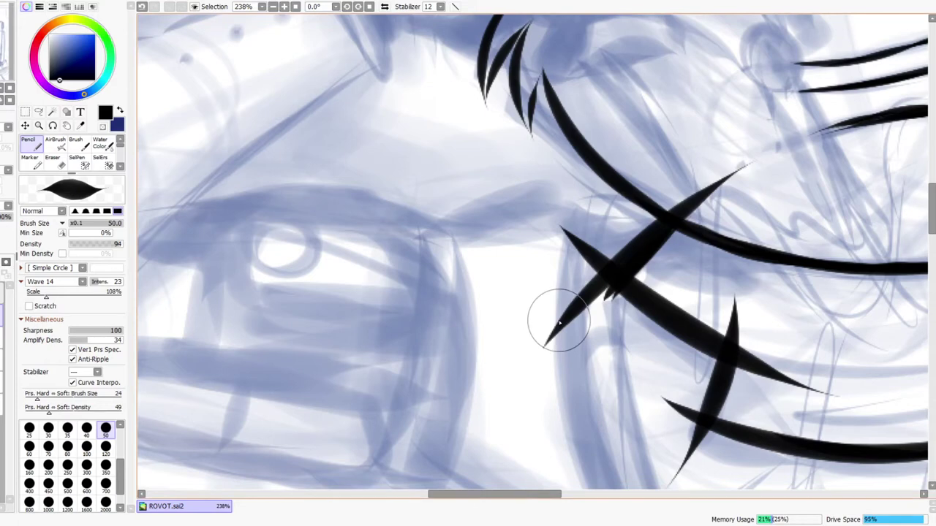
pyautogui.moveTo(640, 283); pyautogui.dragTo(540, 330)
pyautogui.press('e')
pyautogui.moveTo(568, 253)
pyautogui.mouseDown()
pyautogui.moveTo(588, 263)
pyautogui.moveTo(648, 202)
pyautogui.mouseUp()
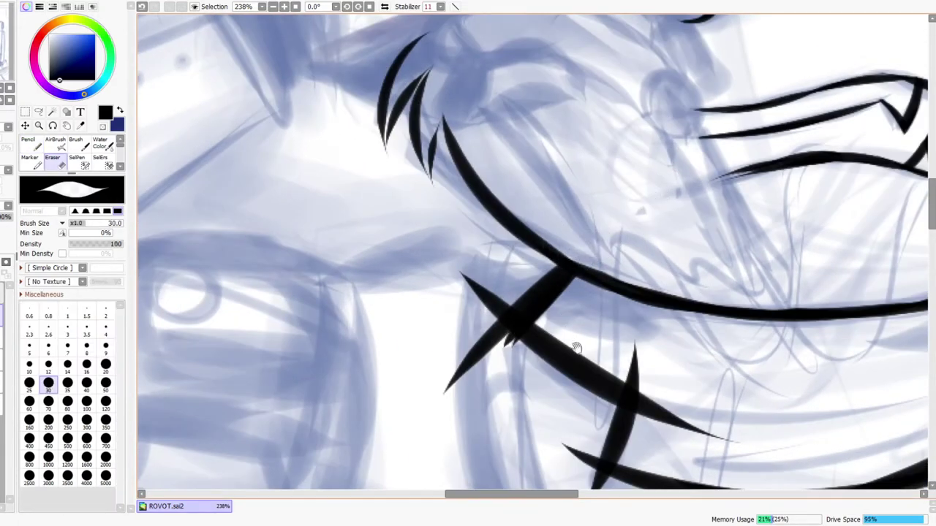
pyautogui.moveTo(577, 348); pyautogui.dragTo(535, 298)
pyautogui.moveTo(409, 220)
pyautogui.mouseDown()
pyautogui.moveTo(469, 229)
pyautogui.moveTo(479, 253)
pyautogui.moveTo(446, 263)
pyautogui.moveTo(411, 237)
pyautogui.moveTo(474, 312)
pyautogui.moveTo(447, 271)
pyautogui.moveTo(459, 314)
pyautogui.moveTo(431, 307)
pyautogui.moveTo(406, 340)
pyautogui.mouseUp()
# Step: In mirrored view, erase the overshooting stroke ends around the scarf's jagged near end to leave sharp corners
pyautogui.hotkey('ctrl', 'space')
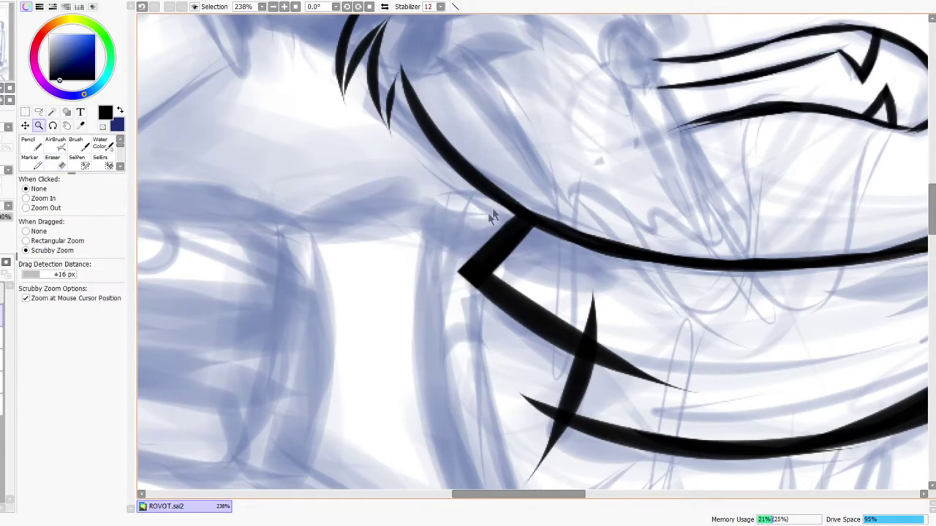
pyautogui.moveTo(491, 214); pyautogui.dragTo(446, 217)
pyautogui.moveTo(635, 187); pyautogui.dragTo(650, 150)
pyautogui.moveTo(583, 180); pyautogui.dragTo(674, 152)
pyautogui.hotkey('ctrl', 'space')
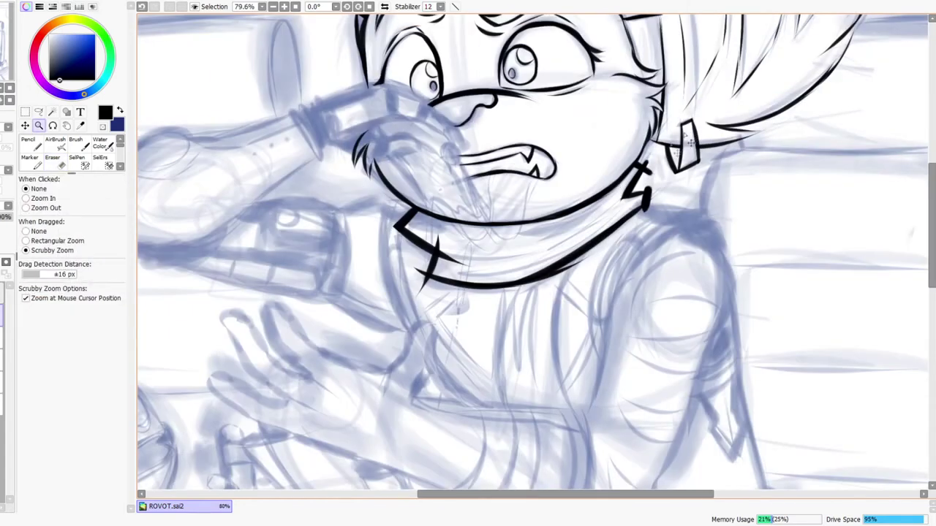
pyautogui.click(385, 7)
pyautogui.moveTo(432, 152)
pyautogui.mouseDown()
pyautogui.moveTo(430, 176)
pyautogui.moveTo(386, 182)
pyautogui.mouseUp()
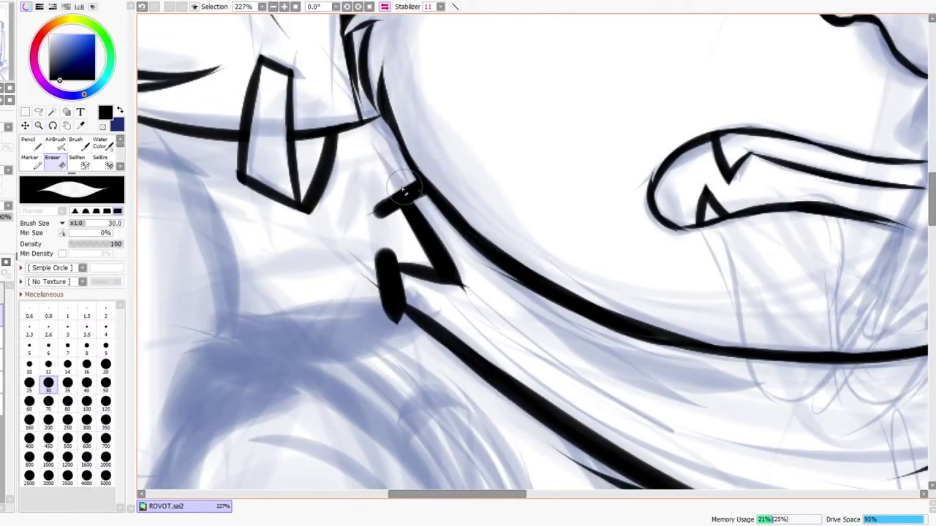
pyautogui.moveTo(391, 228)
pyautogui.mouseDown()
pyautogui.moveTo(374, 180)
pyautogui.moveTo(372, 202)
pyautogui.mouseUp()
pyautogui.moveTo(388, 270)
pyautogui.mouseDown()
pyautogui.moveTo(383, 253)
pyautogui.moveTo(397, 256)
pyautogui.moveTo(372, 276)
pyautogui.moveTo(403, 370)
pyautogui.moveTo(372, 307)
pyautogui.moveTo(397, 329)
pyautogui.moveTo(476, 261)
pyautogui.mouseUp()
pyautogui.hotkey('ctrl', 'space')
pyautogui.moveTo(513, 221)
pyautogui.mouseDown()
pyautogui.moveTo(512, 203)
pyautogui.moveTo(535, 184)
pyautogui.mouseUp()
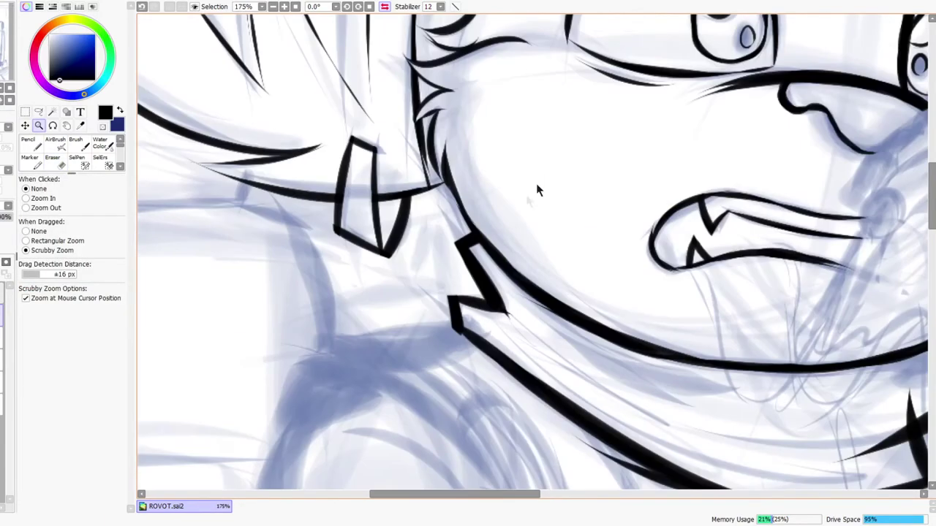
pyautogui.moveTo(517, 249); pyautogui.dragTo(525, 242)
pyautogui.moveTo(449, 248)
pyautogui.mouseDown()
pyautogui.moveTo(530, 369)
pyautogui.moveTo(497, 339)
pyautogui.moveTo(502, 360)
pyautogui.moveTo(488, 362)
pyautogui.moveTo(526, 344)
pyautogui.moveTo(493, 350)
pyautogui.moveTo(517, 338)
pyautogui.mouseUp()
# Step: Erase the crossing stroke ends at the notch and lower corner of the scarf's far end
pyautogui.hotkey('ctrl', 'space')
pyautogui.moveTo(574, 329); pyautogui.dragTo(529, 339)
pyautogui.moveTo(754, 424); pyautogui.dragTo(796, 409)
pyautogui.moveTo(513, 272)
pyautogui.mouseDown()
pyautogui.moveTo(539, 321)
pyautogui.moveTo(572, 350)
pyautogui.mouseUp()
pyautogui.moveTo(562, 295); pyautogui.dragTo(561, 300)
pyautogui.moveTo(595, 271); pyautogui.dragTo(563, 205)
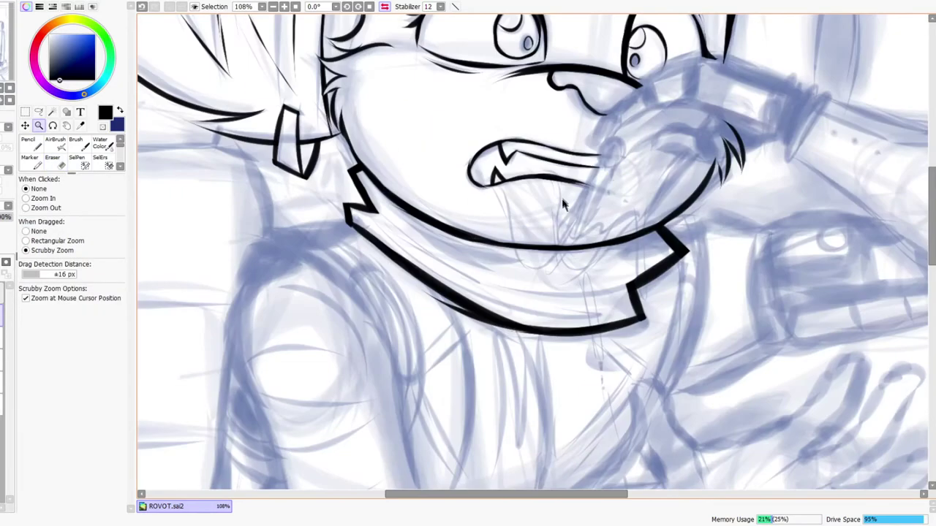
# Step: In normal view, erase the excess ink along the scarf's lower edge to smooth the doubled stroke
pyautogui.click(384, 7)
pyautogui.moveTo(578, 329); pyautogui.dragTo(615, 282)
pyautogui.press('e')
pyautogui.moveTo(489, 350); pyautogui.dragTo(738, 236)
pyautogui.moveTo(619, 303)
pyautogui.mouseDown()
pyautogui.moveTo(775, 219)
pyautogui.moveTo(424, 429)
pyautogui.mouseUp()
pyautogui.moveTo(579, 318); pyautogui.dragTo(782, 166)
pyautogui.moveTo(521, 345); pyautogui.dragTo(689, 225)
pyautogui.moveTo(553, 337)
pyautogui.mouseDown()
pyautogui.moveTo(665, 252)
pyautogui.moveTo(687, 223)
pyautogui.mouseUp()
pyautogui.moveTo(346, 371)
pyautogui.mouseDown()
pyautogui.moveTo(617, 234)
pyautogui.moveTo(564, 304)
pyautogui.mouseUp()
pyautogui.hotkey('ctrl', 'space')
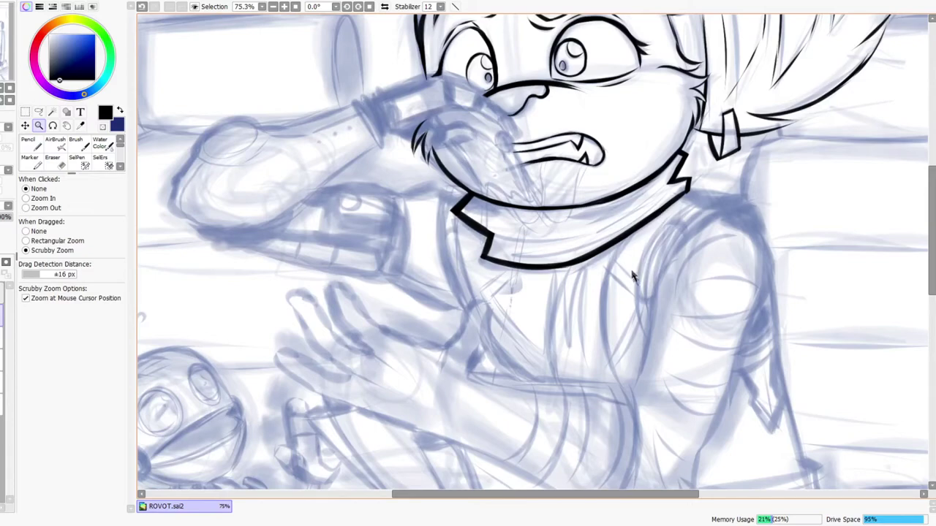
pyautogui.click(385, 7)
pyautogui.click(384, 7)
# Step: Ink a tapering fold line running from the scarf's near notch down along its middle, redoing the first stroke
pyautogui.moveTo(680, 183)
pyautogui.mouseDown()
pyautogui.moveTo(720, 147)
pyautogui.moveTo(539, 276)
pyautogui.mouseUp()
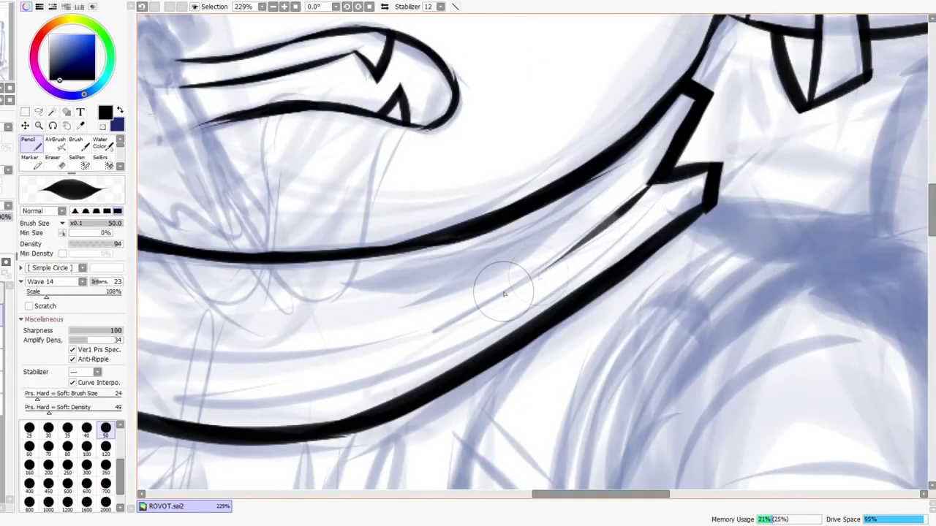
pyautogui.hotkey('ctrl', 'z')
pyautogui.moveTo(651, 183); pyautogui.dragTo(509, 291)
pyautogui.moveTo(654, 183); pyautogui.dragTo(594, 240)
pyautogui.moveTo(511, 270); pyautogui.dragTo(687, 232)
# Step: Ink tapering fold lines from the scarf's far notch toward its middle, redoing the first stroke
pyautogui.moveTo(276, 286); pyautogui.dragTo(447, 329)
pyautogui.hotkey('ctrl', 'z')
pyautogui.moveTo(258, 270); pyautogui.dragTo(481, 330)
pyautogui.moveTo(303, 316)
pyautogui.mouseDown()
pyautogui.moveTo(429, 341)
pyautogui.moveTo(484, 332)
pyautogui.mouseUp()
pyautogui.hotkey('ctrl', 'space')
pyautogui.moveTo(746, 209); pyautogui.dragTo(796, 230)
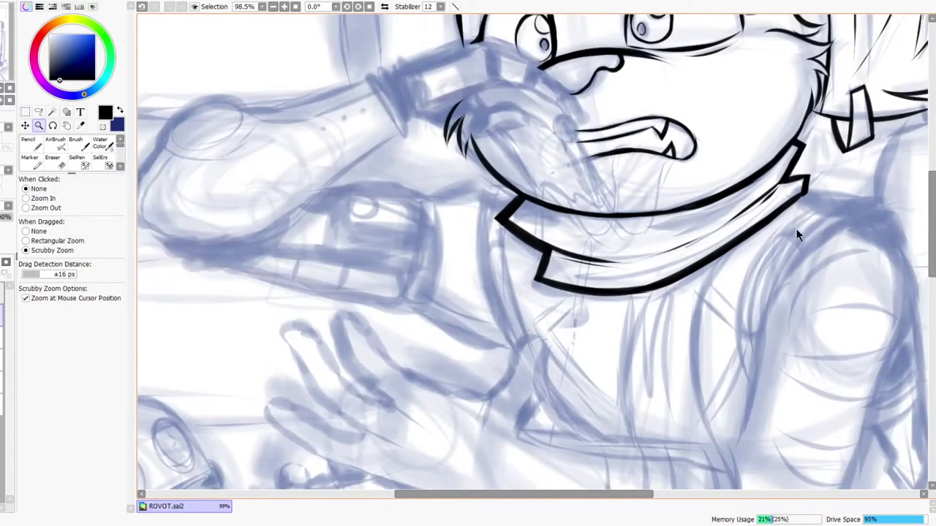
# Step: Ink a curved inner fold and a short crossing line on the scarf under the chin, and erase the crossing line's overshoot
pyautogui.moveTo(791, 312); pyautogui.dragTo(754, 404)
pyautogui.moveTo(701, 287); pyautogui.dragTo(674, 321)
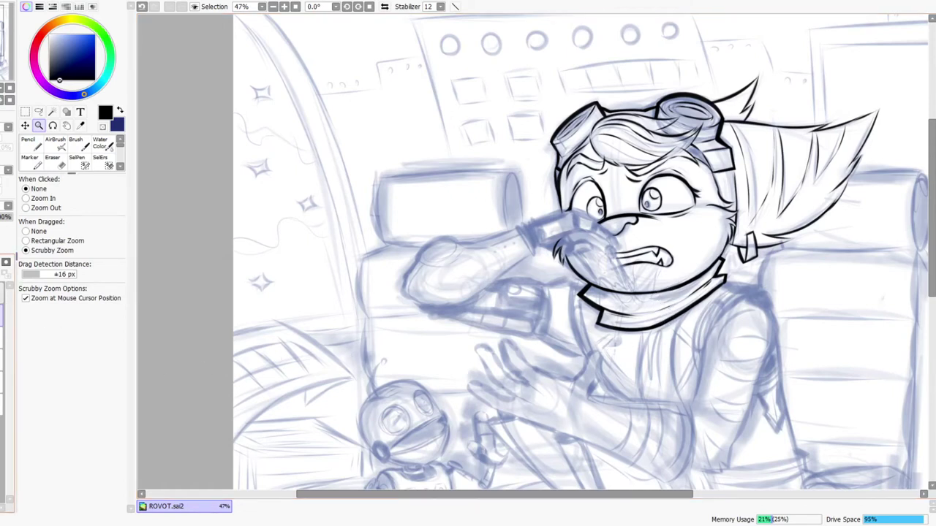
pyautogui.moveTo(652, 293); pyautogui.dragTo(683, 265)
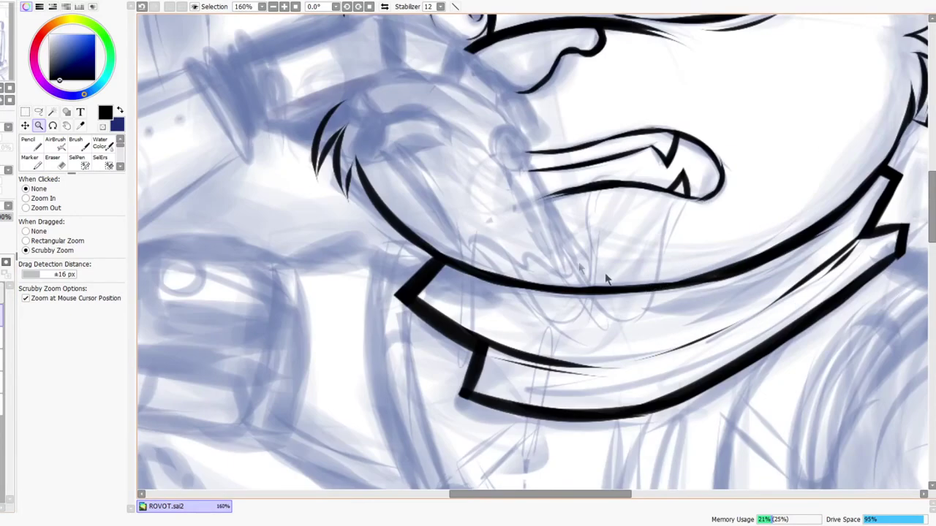
pyautogui.moveTo(553, 277); pyautogui.dragTo(601, 342)
pyautogui.moveTo(647, 300)
pyautogui.mouseDown()
pyautogui.moveTo(572, 305)
pyautogui.moveTo(775, 259)
pyautogui.mouseUp()
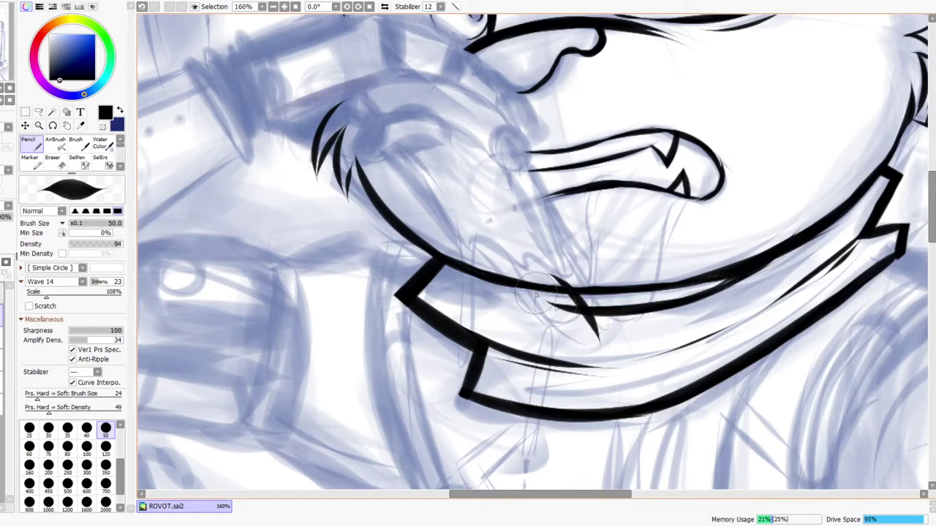
pyautogui.press('e')
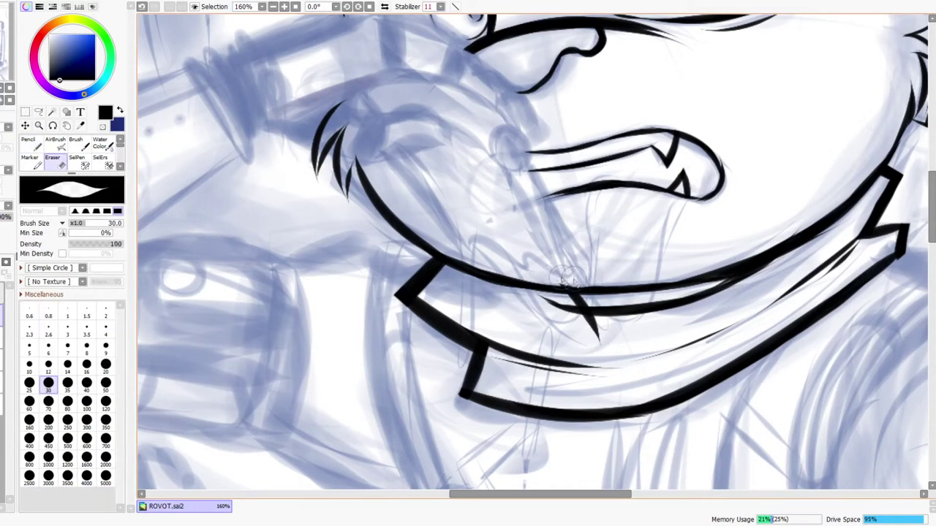
pyautogui.moveTo(602, 326)
pyautogui.mouseDown()
pyautogui.moveTo(583, 326)
pyautogui.moveTo(595, 334)
pyautogui.mouseUp()
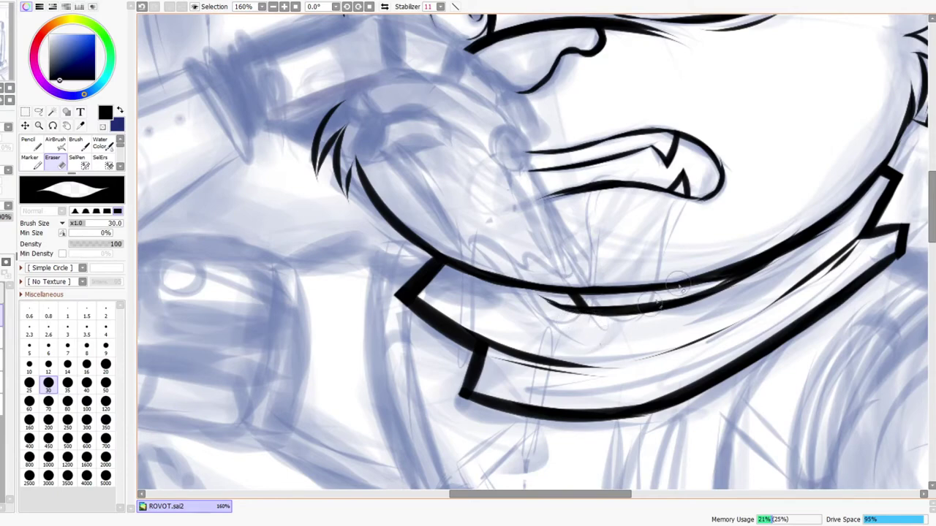
# Step: Check the inked scarf against the head and torso sketch in mirrored and normal view
pyautogui.hotkey('ctrl', 'space')
pyautogui.moveTo(715, 272); pyautogui.dragTo(700, 280)
pyautogui.moveTo(729, 458); pyautogui.dragTo(631, 460)
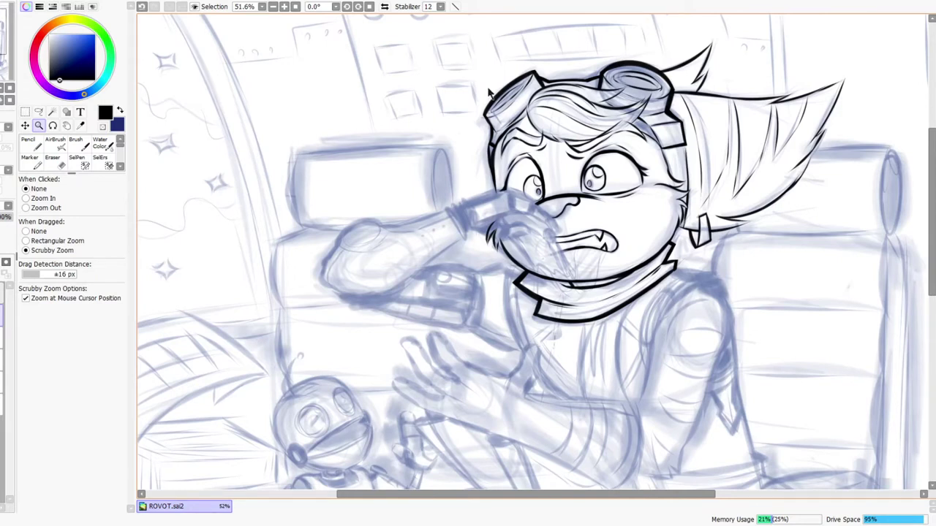
pyautogui.click(383, 7)
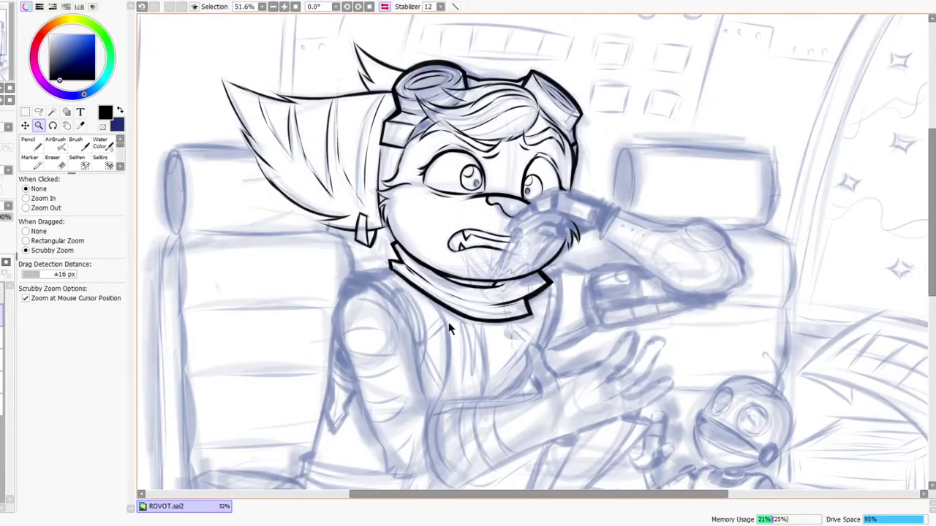
pyautogui.moveTo(430, 328); pyautogui.dragTo(481, 247)
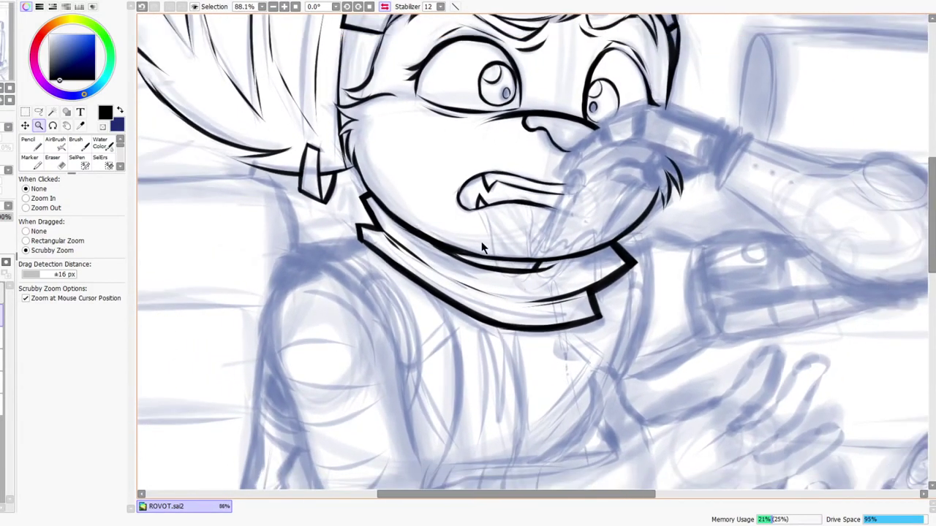
pyautogui.click(385, 7)
pyautogui.moveTo(612, 326); pyautogui.dragTo(567, 238)
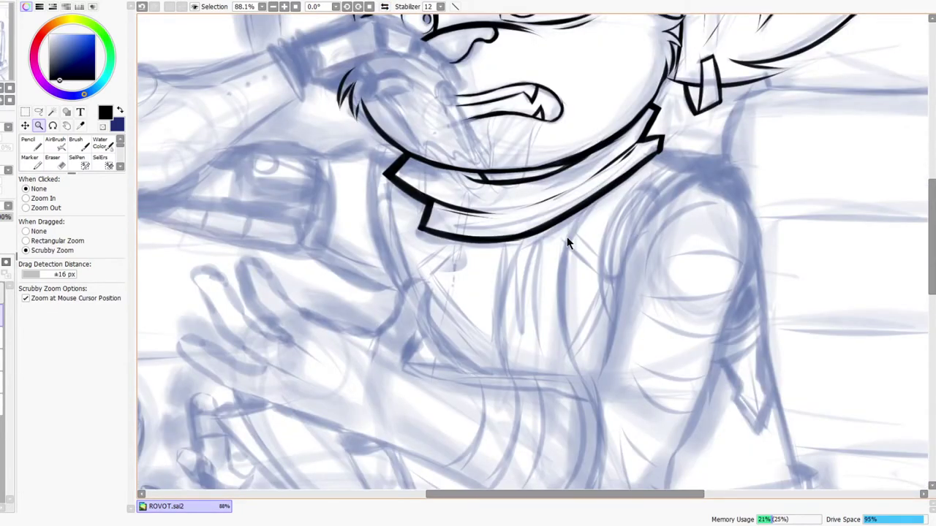
# Step: Ink the near edge of the scarf's hanging tail as a thick tapering curve from the neck wrap down to the forearm
pyautogui.moveTo(552, 302); pyautogui.dragTo(542, 256)
pyautogui.moveTo(504, 205)
pyautogui.mouseDown()
pyautogui.moveTo(497, 184)
pyautogui.moveTo(510, 406)
pyautogui.moveTo(475, 285)
pyautogui.mouseUp()
pyautogui.hotkey('ctrl', 'z')
pyautogui.moveTo(510, 410); pyautogui.dragTo(494, 205)
pyautogui.moveTo(495, 362)
pyautogui.mouseDown()
pyautogui.moveTo(478, 283)
pyautogui.moveTo(516, 176)
pyautogui.mouseUp()
pyautogui.moveTo(483, 257); pyautogui.dragTo(509, 193)
pyautogui.moveTo(478, 284); pyautogui.dragTo(511, 173)
pyautogui.moveTo(488, 232); pyautogui.dragTo(505, 175)
pyautogui.moveTo(614, 124); pyautogui.dragTo(583, 256)
pyautogui.moveTo(604, 152); pyautogui.dragTo(591, 353)
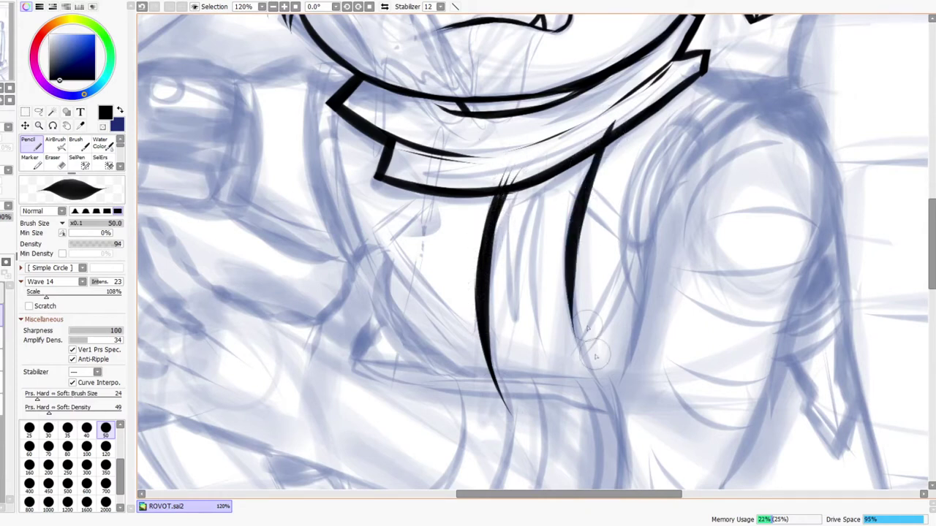
pyautogui.moveTo(588, 181); pyautogui.dragTo(609, 383)
pyautogui.moveTo(572, 294); pyautogui.dragTo(620, 422)
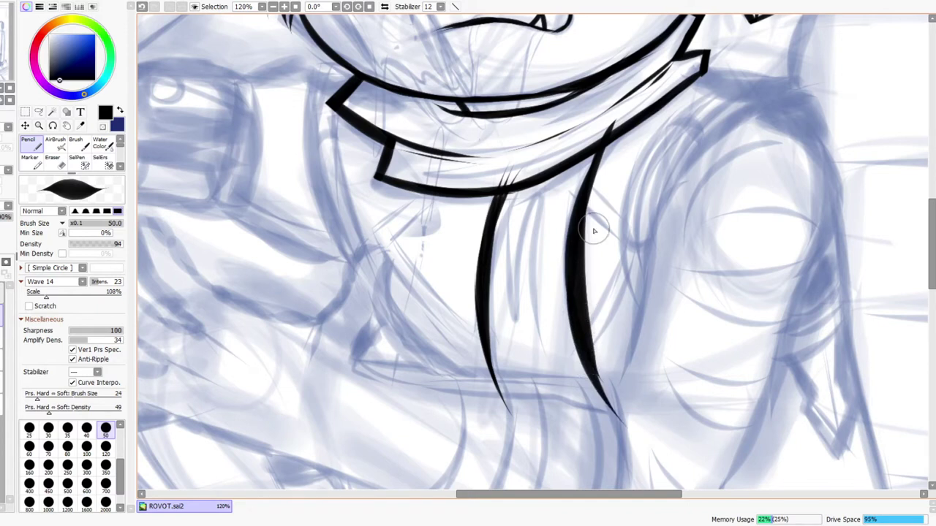
pyautogui.hotkey('ctrl', 'z')
pyautogui.hotkey('ctrl', 'z')
pyautogui.hotkey('ctrl', 'z')
pyautogui.hotkey('ctrl', 'z')
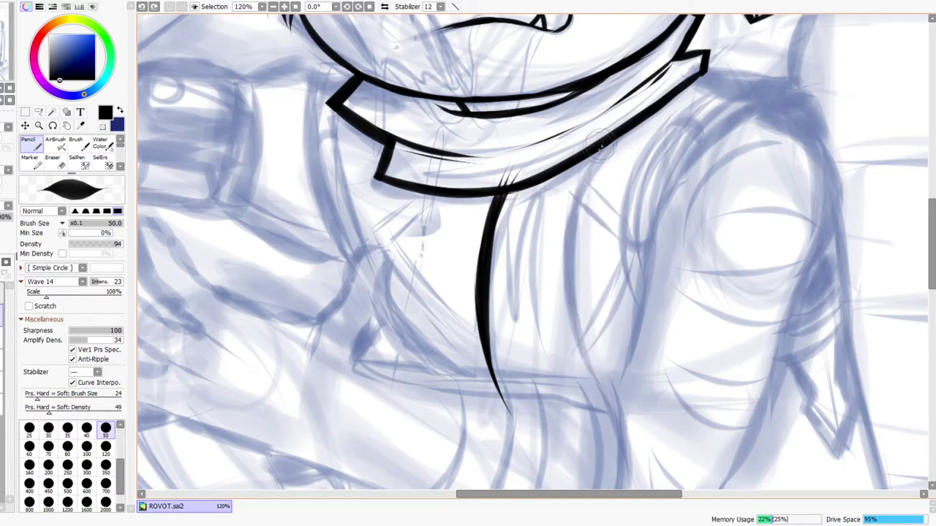
pyautogui.moveTo(600, 121); pyautogui.dragTo(608, 391)
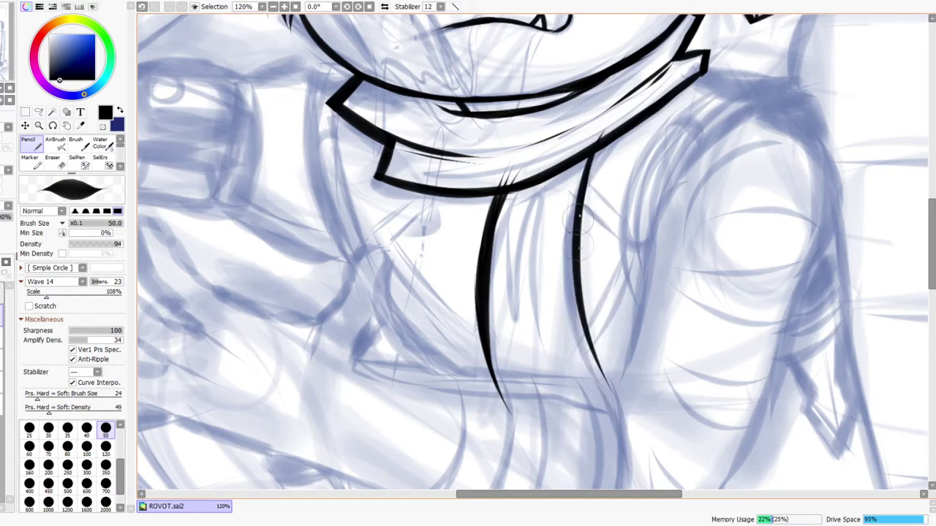
pyautogui.hotkey('ctrl', 'z')
# Step: Ink the far edge of the scarf's hanging tail down to the forearm with overlapping strokes, and erase the near edge's overshoots
pyautogui.moveTo(588, 159); pyautogui.dragTo(569, 265)
pyautogui.moveTo(570, 227); pyautogui.dragTo(596, 375)
pyautogui.moveTo(572, 261); pyautogui.dragTo(616, 396)
pyautogui.moveTo(575, 283); pyautogui.dragTo(619, 389)
pyautogui.moveTo(585, 333); pyautogui.dragTo(625, 403)
pyautogui.moveTo(601, 359)
pyautogui.mouseDown()
pyautogui.moveTo(632, 420)
pyautogui.moveTo(589, 396)
pyautogui.moveTo(620, 393)
pyautogui.mouseUp()
pyautogui.press('e')
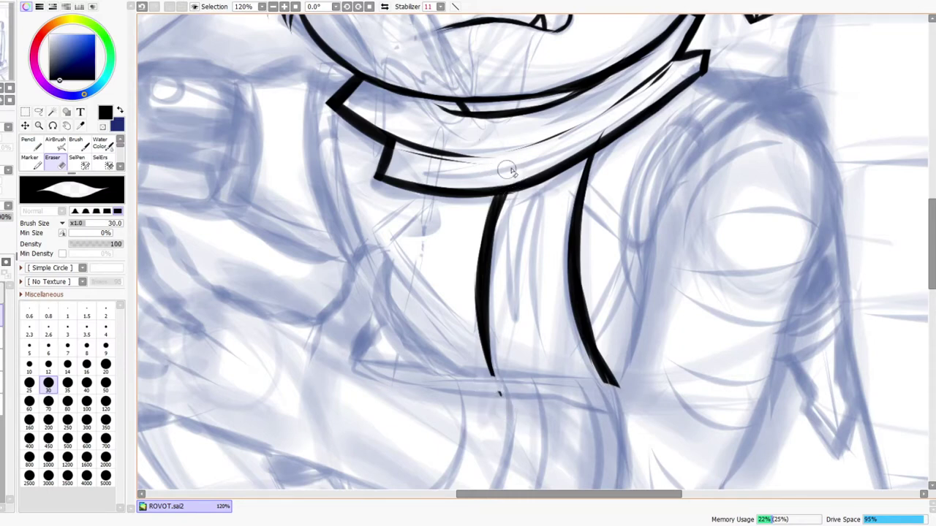
# Step: Ink thin tapering fold lines down the inside of the scarf's hanging tail
pyautogui.hotkey('ctrl', 'space')
pyautogui.moveTo(627, 127)
pyautogui.mouseDown()
pyautogui.moveTo(707, 120)
pyautogui.moveTo(589, 162)
pyautogui.mouseUp()
pyautogui.moveTo(543, 232); pyautogui.dragTo(571, 237)
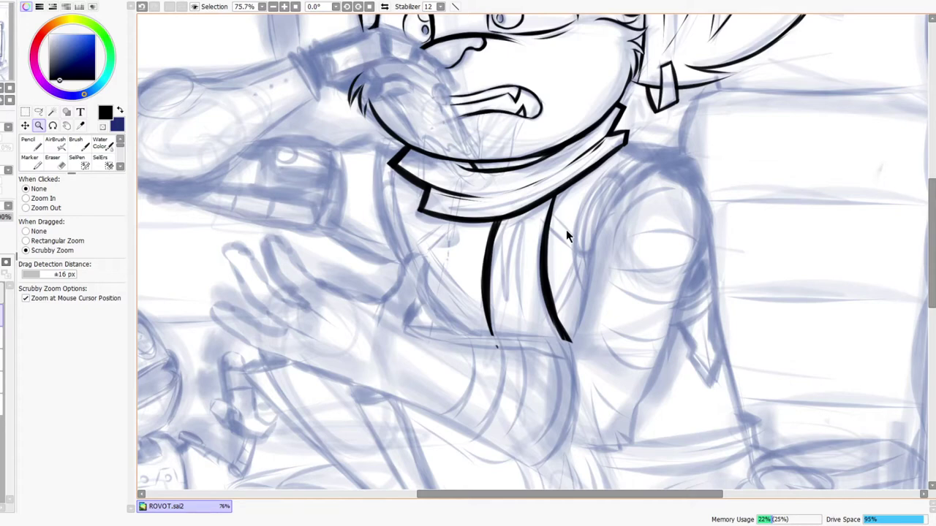
pyautogui.scroll(-5, 643, 204)
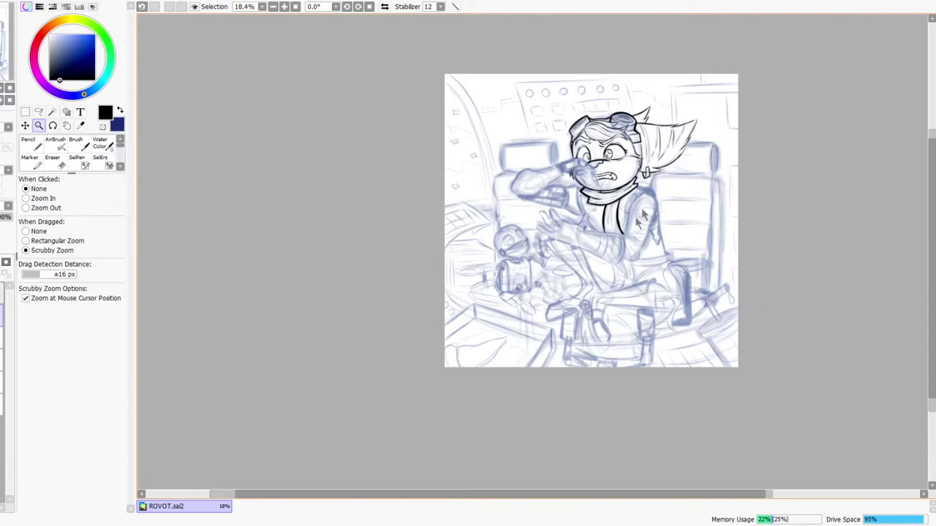
pyautogui.scroll(2, 637, 224)
pyautogui.scroll(4, 588, 191)
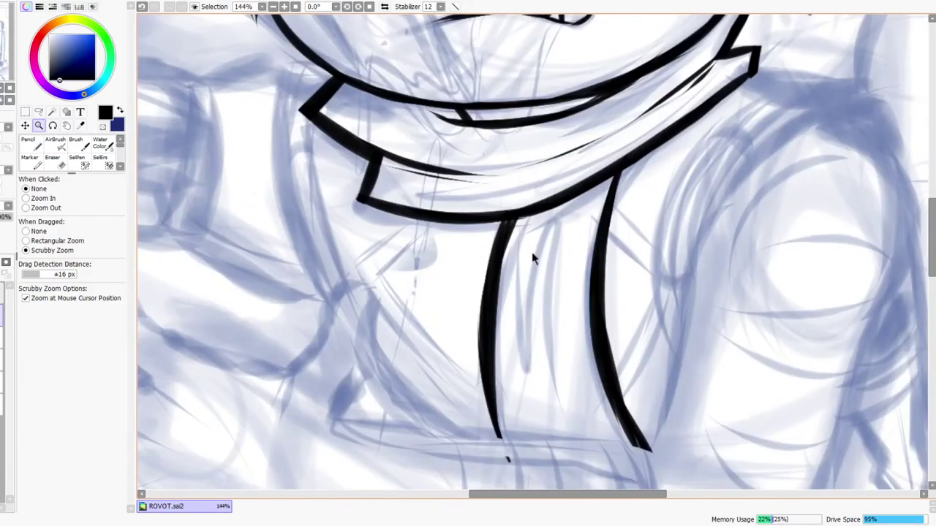
pyautogui.moveTo(589, 375); pyautogui.dragTo(532, 258)
pyautogui.press('n')
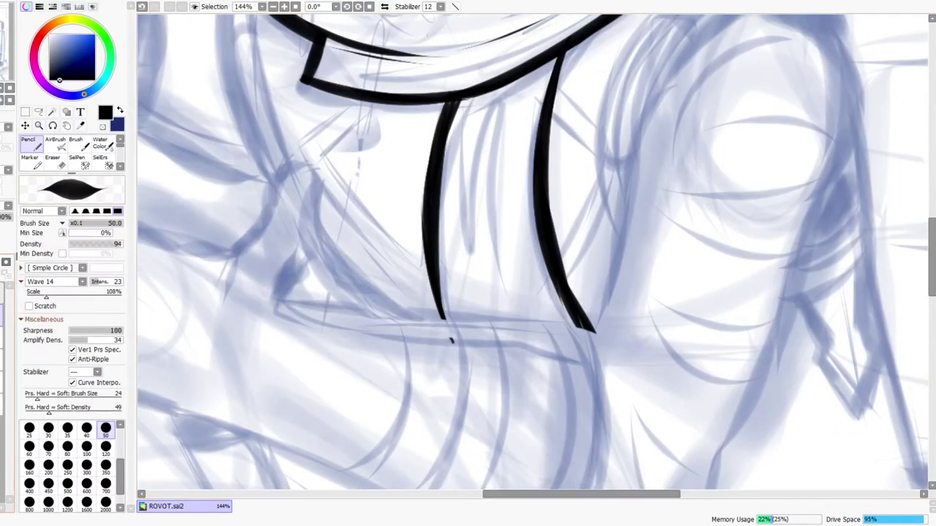
pyautogui.moveTo(487, 102)
pyautogui.mouseDown()
pyautogui.moveTo(464, 212)
pyautogui.moveTo(511, 289)
pyautogui.mouseUp()
pyautogui.moveTo(511, 183); pyautogui.dragTo(543, 298)
# Step: Check the inked scarf and its hanging tail against the head and whole figure in mirrored and normal view
pyautogui.hotkey('ctrl', 'space')
pyautogui.moveTo(534, 244); pyautogui.dragTo(550, 244)
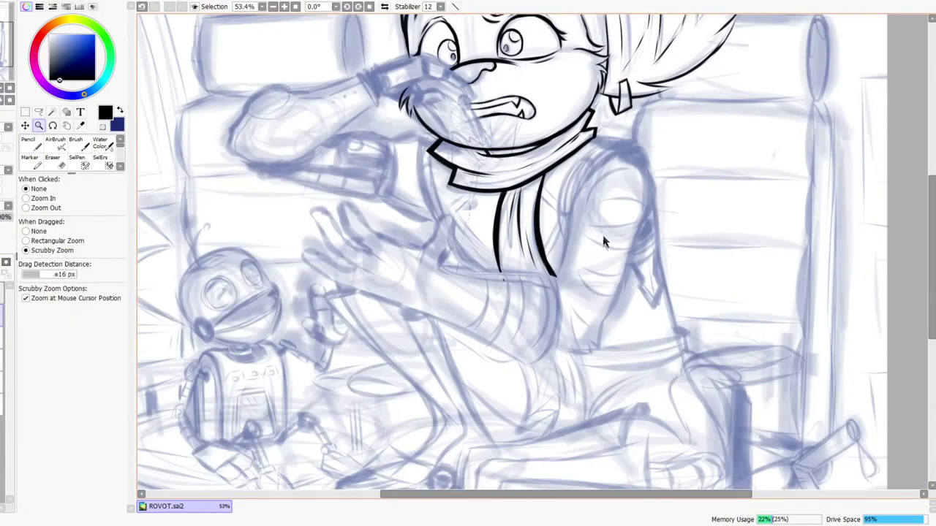
pyautogui.scroll(-2, 603, 246)
pyautogui.scroll(3, 485, 150)
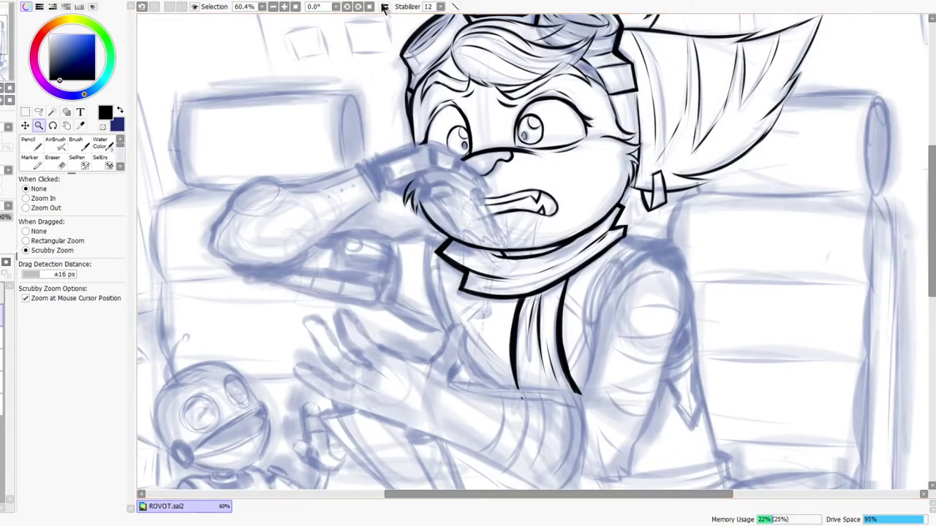
pyautogui.click(384, 6)
pyautogui.click(384, 6)
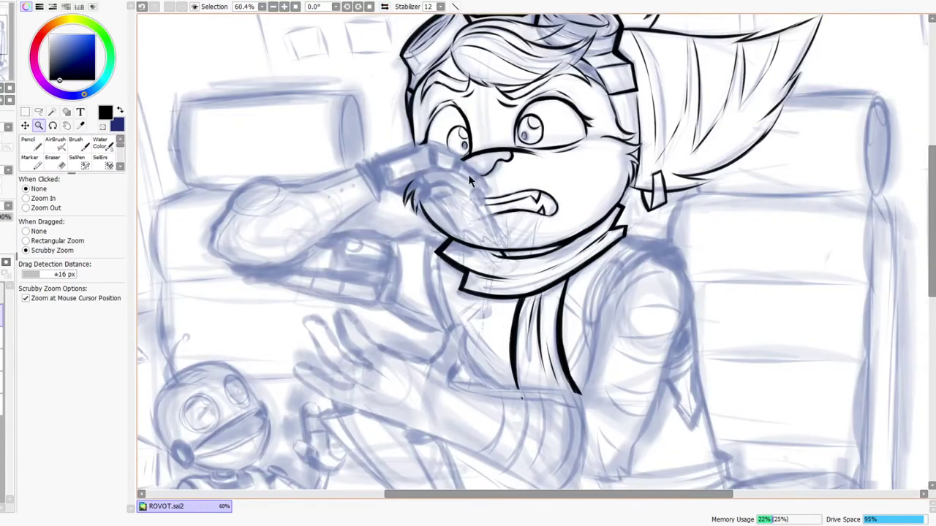
pyautogui.scroll(-3, 503, 254)
pyautogui.scroll(3, 516, 234)
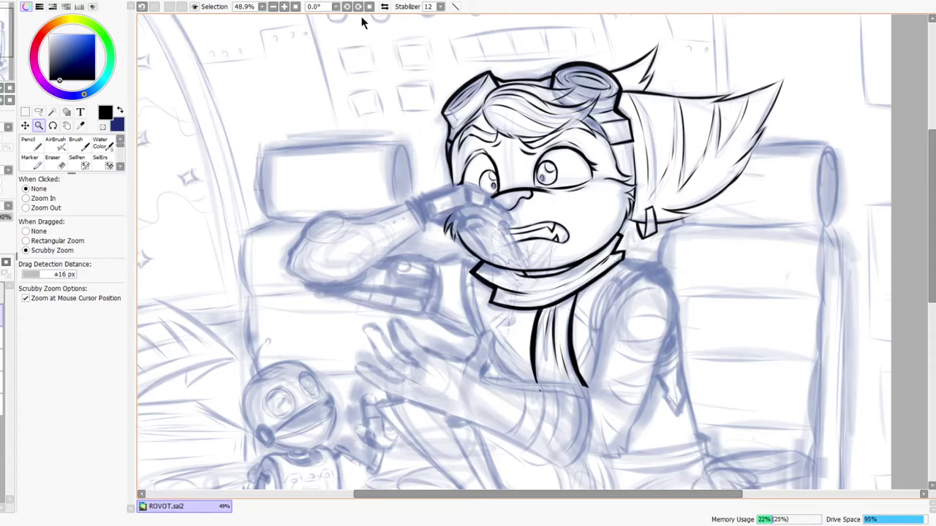
pyautogui.click(384, 8)
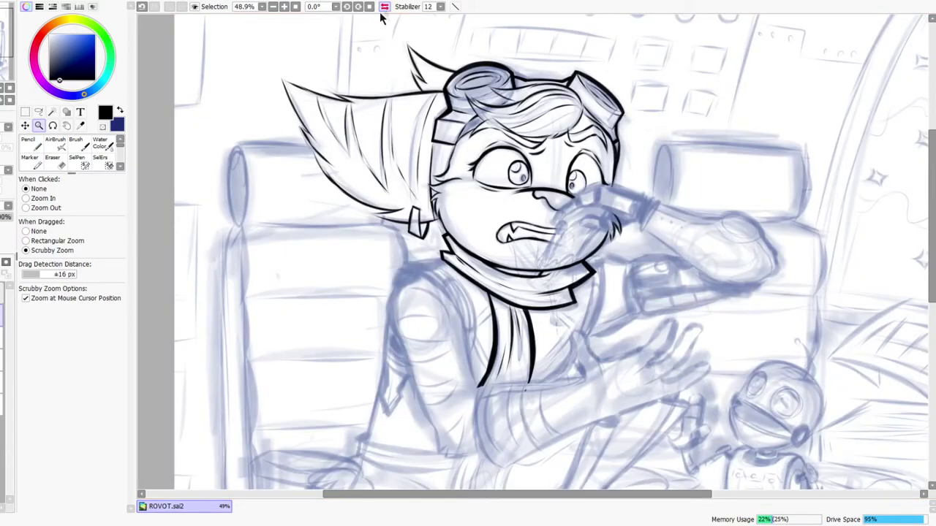
pyautogui.click(384, 8)
pyautogui.scroll(3, 579, 208)
pyautogui.moveTo(430, 233); pyautogui.dragTo(578, 260)
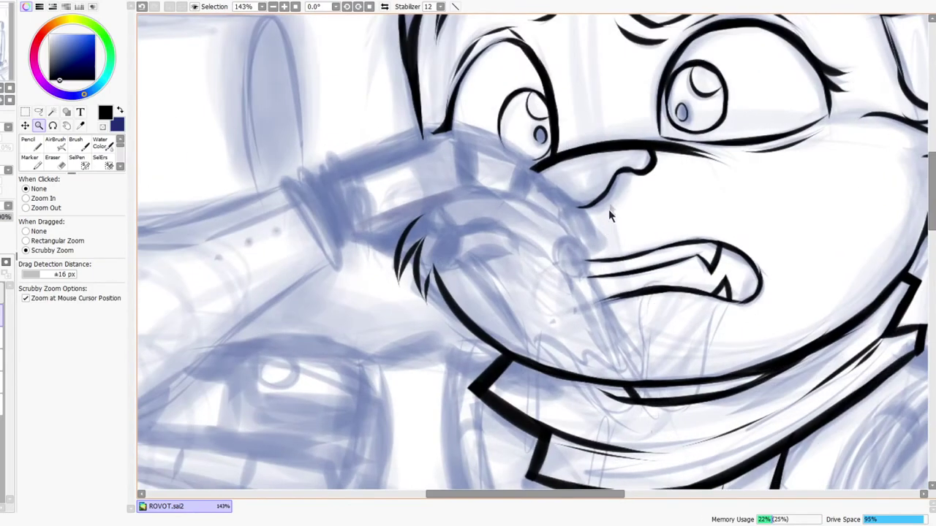
pyautogui.scroll(-4, 603, 210)
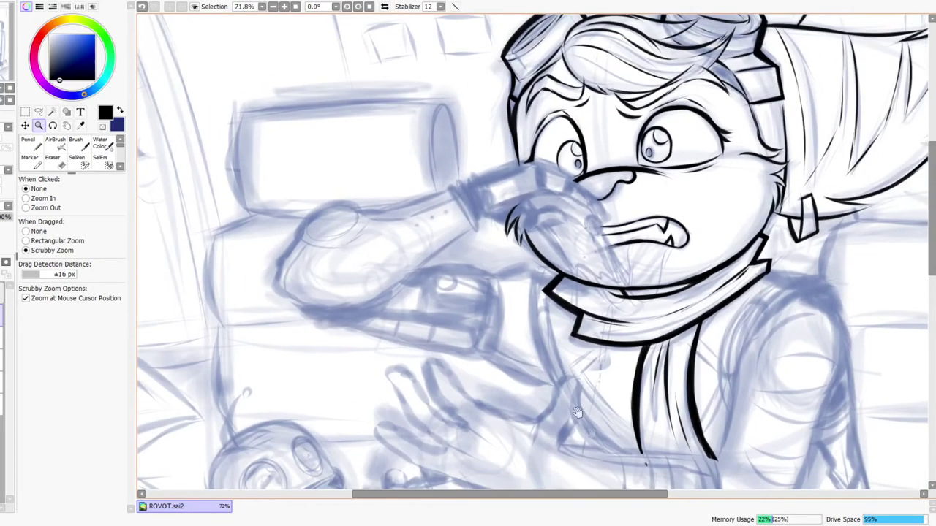
# Step: Ink the shoulder line out from the scarf's far end and the vest's curved armhole edge meeting it, redoing the armhole's first strokes
pyautogui.moveTo(577, 413); pyautogui.dragTo(526, 229)
pyautogui.scroll(2, 688, 136)
pyautogui.press('n')
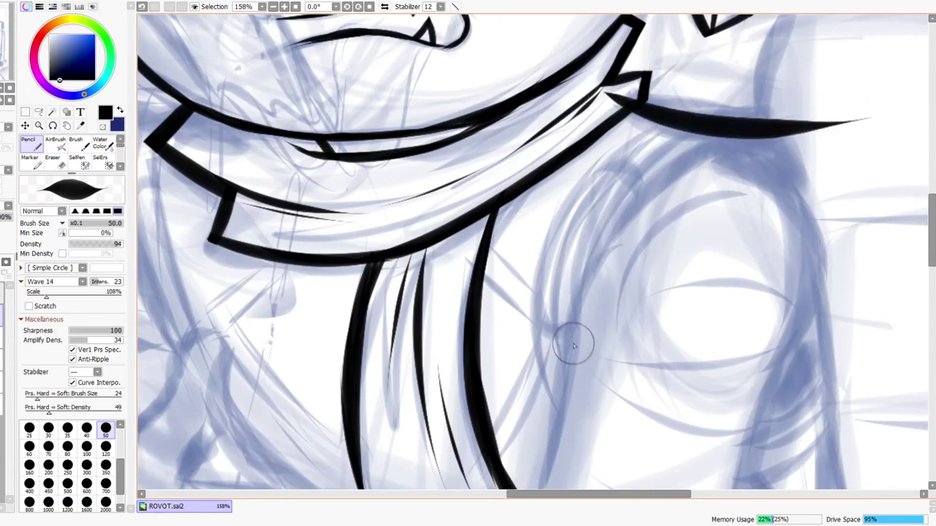
pyautogui.moveTo(570, 332); pyautogui.dragTo(712, 135)
pyautogui.hotkey('ctrl', 'z')
pyautogui.moveTo(575, 330); pyautogui.dragTo(651, 183)
pyautogui.moveTo(718, 136)
pyautogui.mouseDown()
pyautogui.moveTo(619, 217)
pyautogui.moveTo(779, 129)
pyautogui.mouseUp()
pyautogui.hotkey('ctrl', 'z')
pyautogui.moveTo(607, 235); pyautogui.dragTo(780, 123)
pyautogui.moveTo(646, 206); pyautogui.dragTo(821, 105)
pyautogui.moveTo(712, 163); pyautogui.dragTo(805, 108)
pyautogui.moveTo(707, 157); pyautogui.dragTo(796, 109)
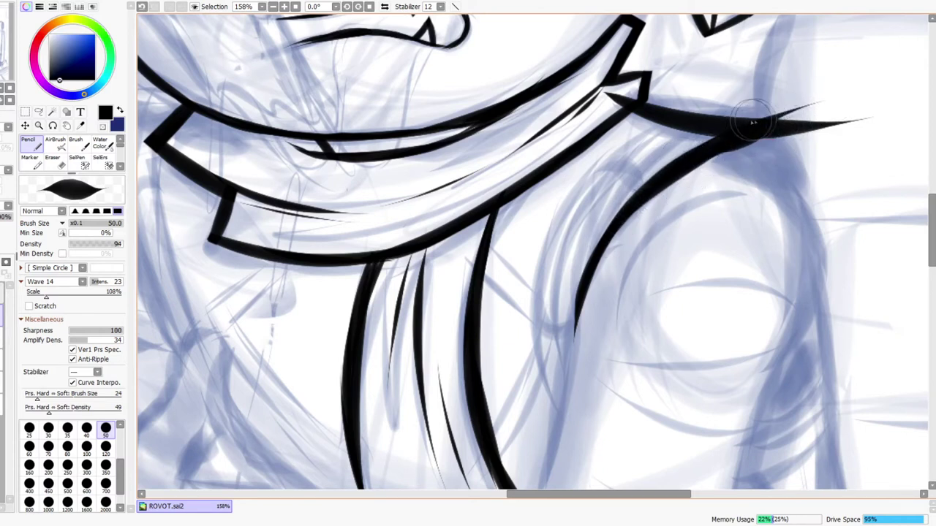
# Step: Erase the overshoots where the shoulder line and armhole edge cross, leaving a clean pointed tip, and trim the overlap at the scarf
pyautogui.press('e')
pyautogui.moveTo(706, 172); pyautogui.dragTo(813, 121)
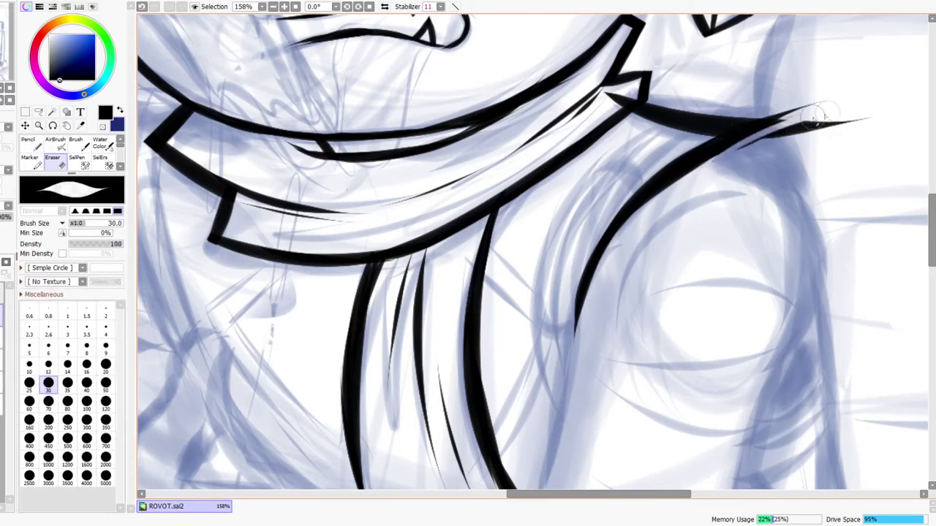
pyautogui.moveTo(731, 162); pyautogui.dragTo(853, 126)
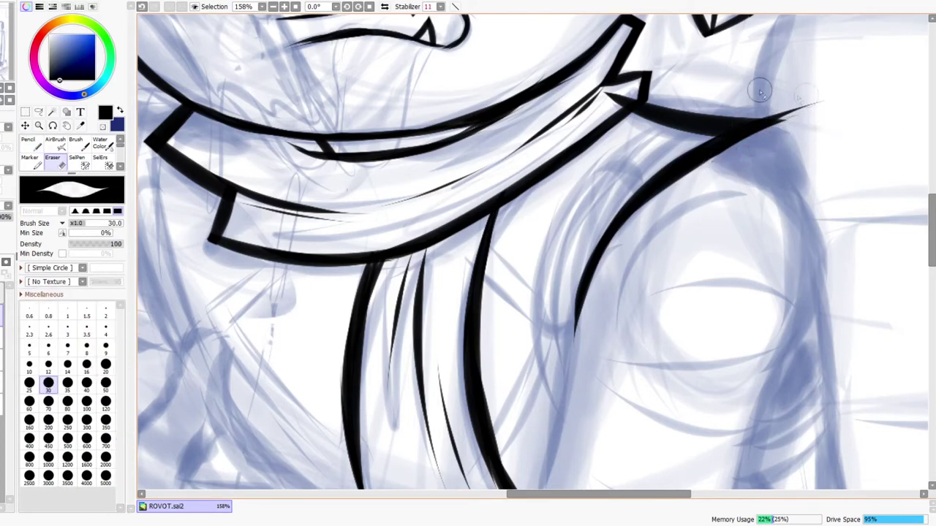
pyautogui.moveTo(629, 96); pyautogui.dragTo(820, 128)
pyautogui.moveTo(771, 110); pyautogui.dragTo(845, 98)
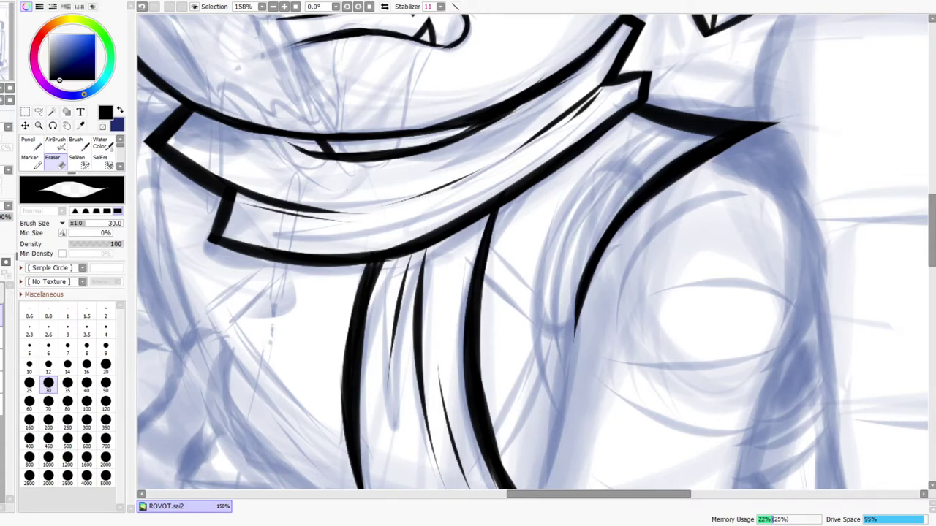
pyautogui.click(356, 457)
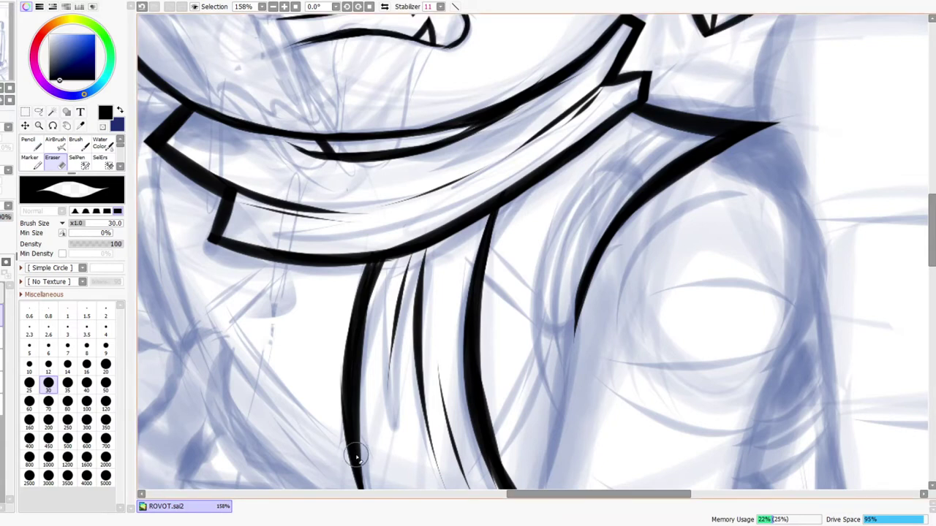
# Step: Check the new shoulder and armhole lines against the figure's pose in mirrored and normal view
pyautogui.hotkey('ctrl', 'space')
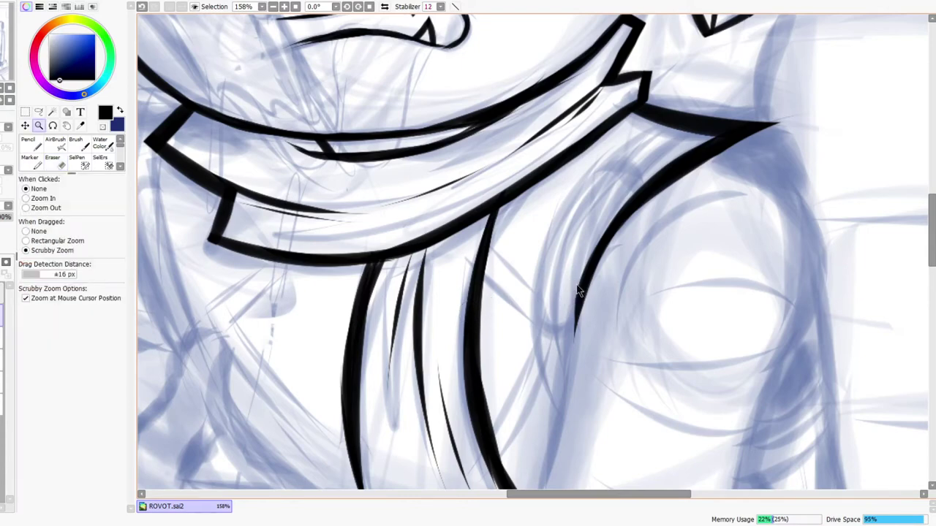
pyautogui.moveTo(578, 290); pyautogui.dragTo(567, 281)
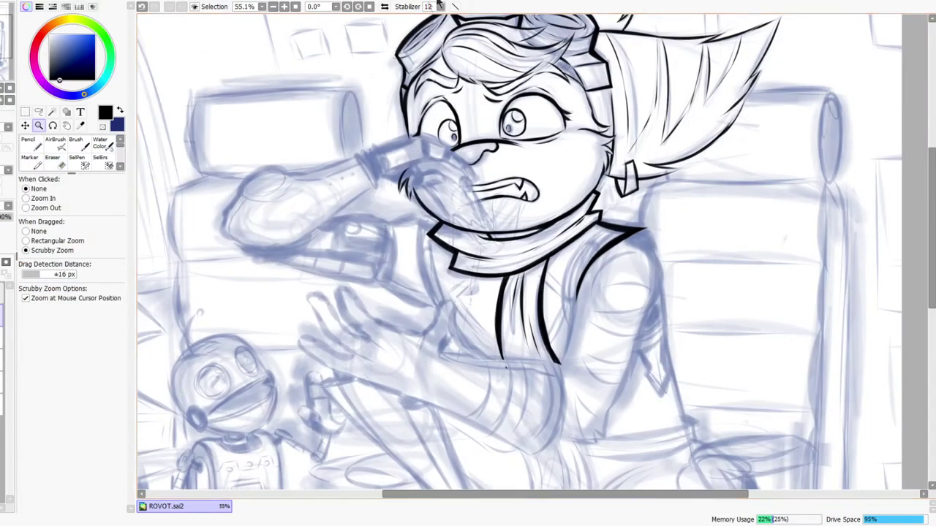
pyautogui.click(385, 7)
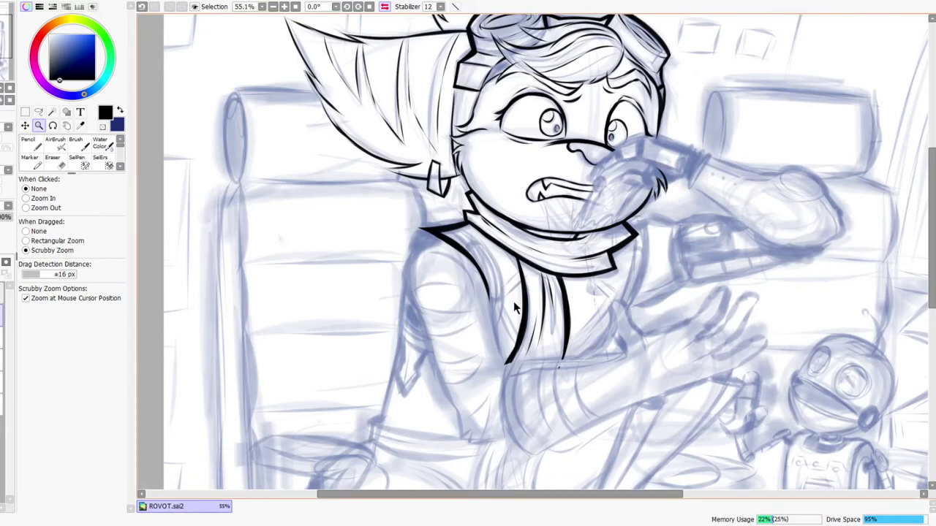
pyautogui.moveTo(592, 342); pyautogui.dragTo(538, 339)
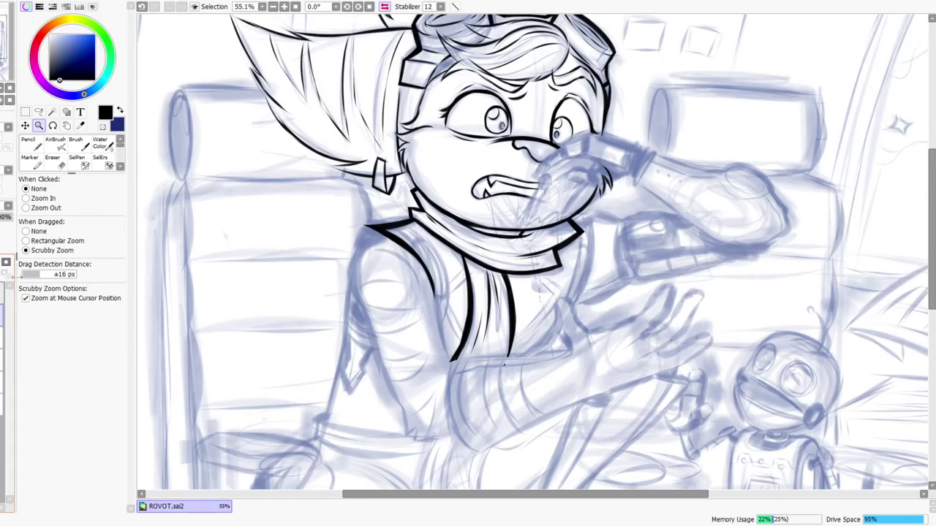
pyautogui.click(384, 7)
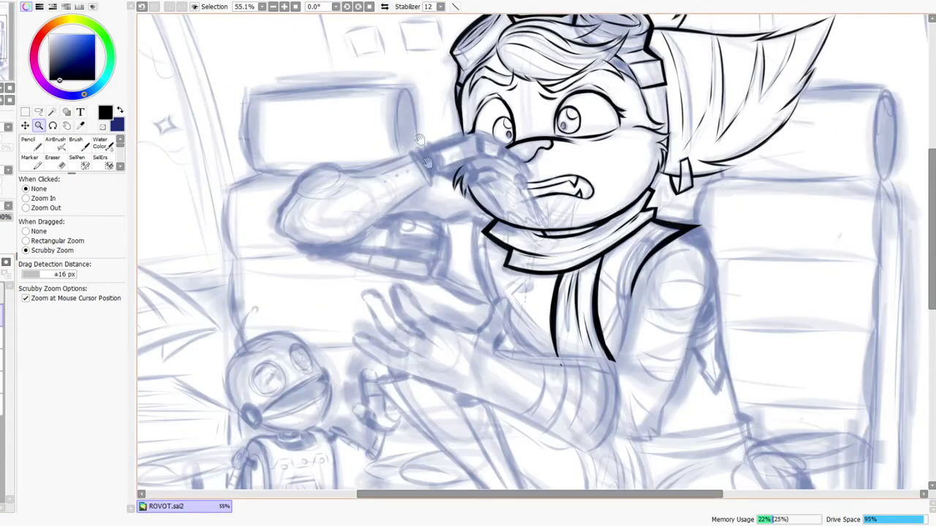
pyautogui.moveTo(619, 423); pyautogui.dragTo(575, 307)
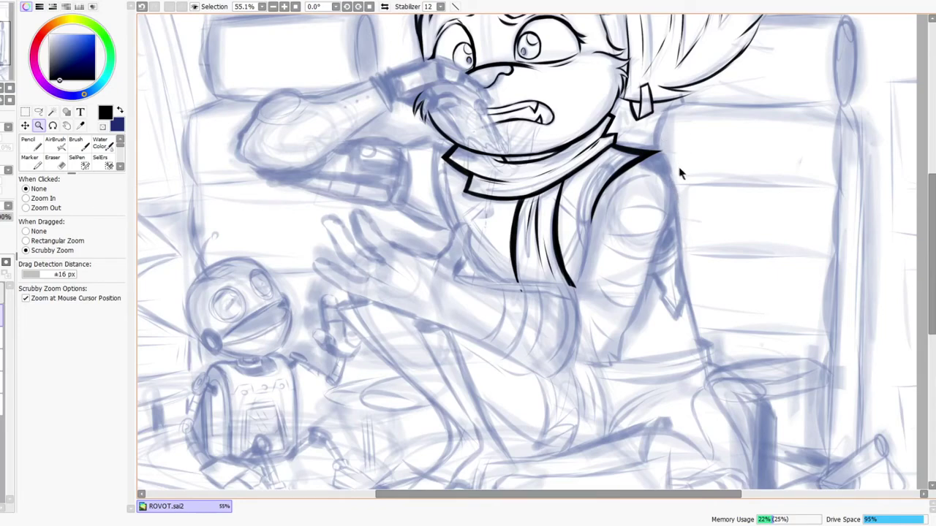
# Step: Ink the rounded outer contour of the far shoulder in mirrored view, from the upper arm up to the armhole edge, then restore normal view
pyautogui.moveTo(659, 156); pyautogui.dragTo(680, 143)
pyautogui.scroll(2, 680, 143)
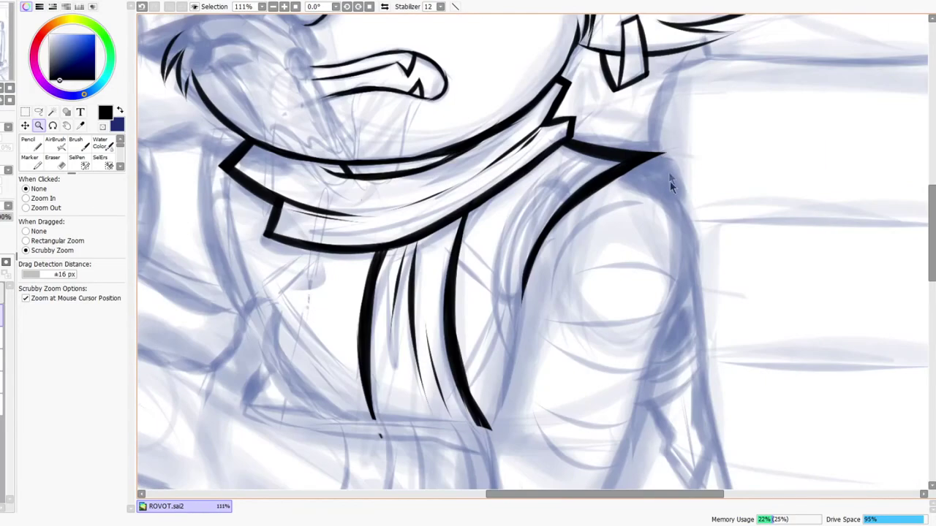
pyautogui.scroll(2, 668, 171)
pyautogui.moveTo(690, 316); pyautogui.dragTo(658, 225)
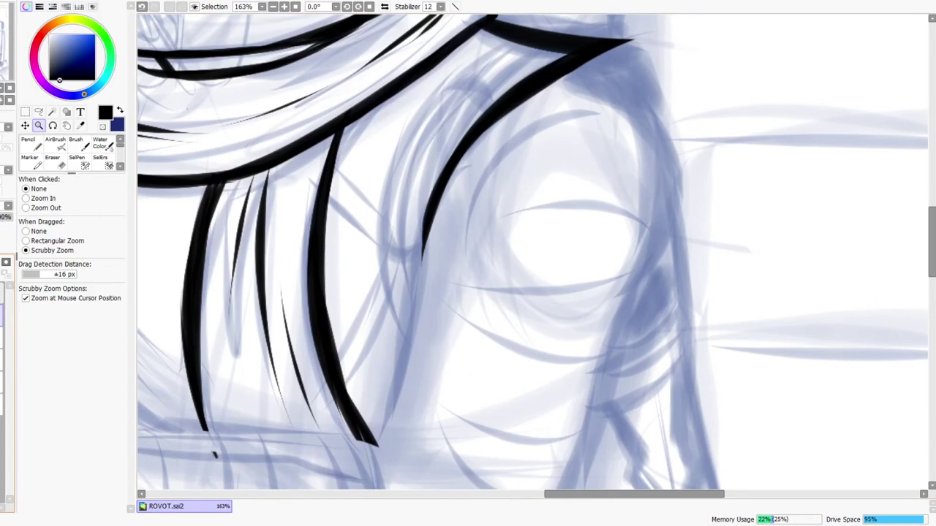
pyautogui.press('n')
pyautogui.click(384, 7)
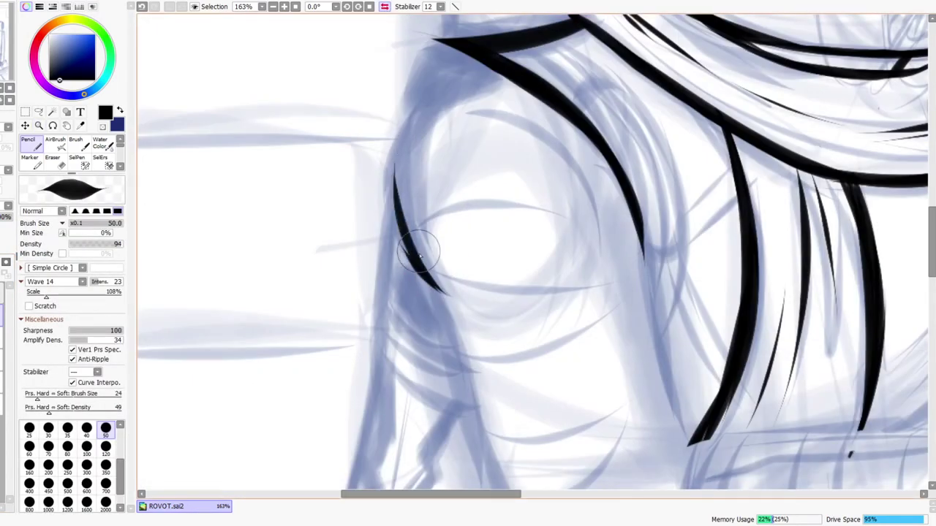
pyautogui.moveTo(398, 179)
pyautogui.mouseDown()
pyautogui.moveTo(443, 292)
pyautogui.moveTo(396, 155)
pyautogui.mouseUp()
pyautogui.moveTo(411, 256); pyautogui.dragTo(407, 119)
pyautogui.moveTo(421, 266); pyautogui.dragTo(407, 144)
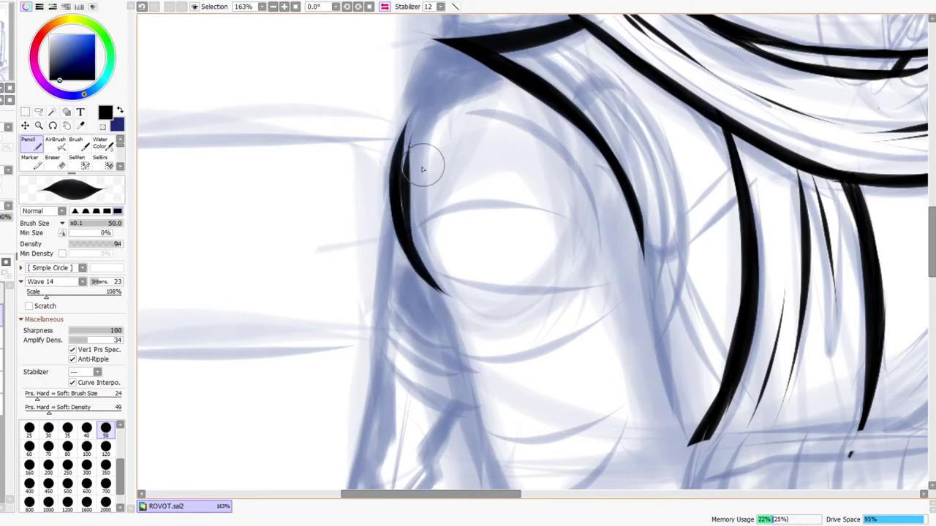
pyautogui.hotkey('ctrl', 'z')
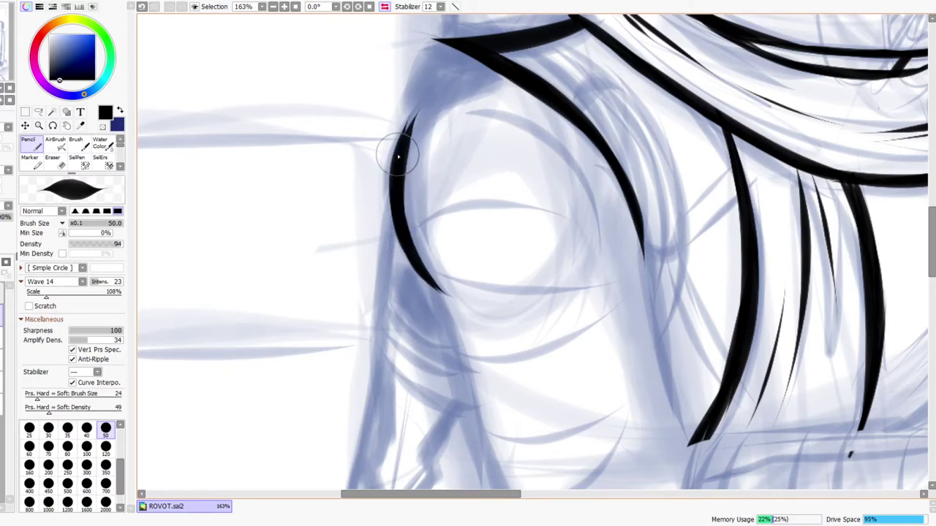
pyautogui.moveTo(468, 71)
pyautogui.mouseDown()
pyautogui.moveTo(420, 126)
pyautogui.moveTo(504, 64)
pyautogui.mouseUp()
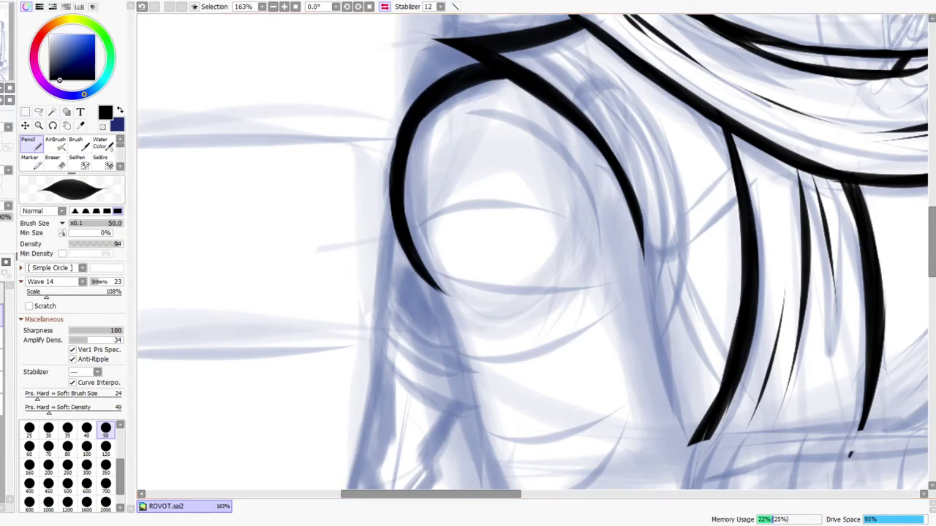
pyautogui.press('h')
pyautogui.moveTo(622, 351); pyautogui.dragTo(622, 209)
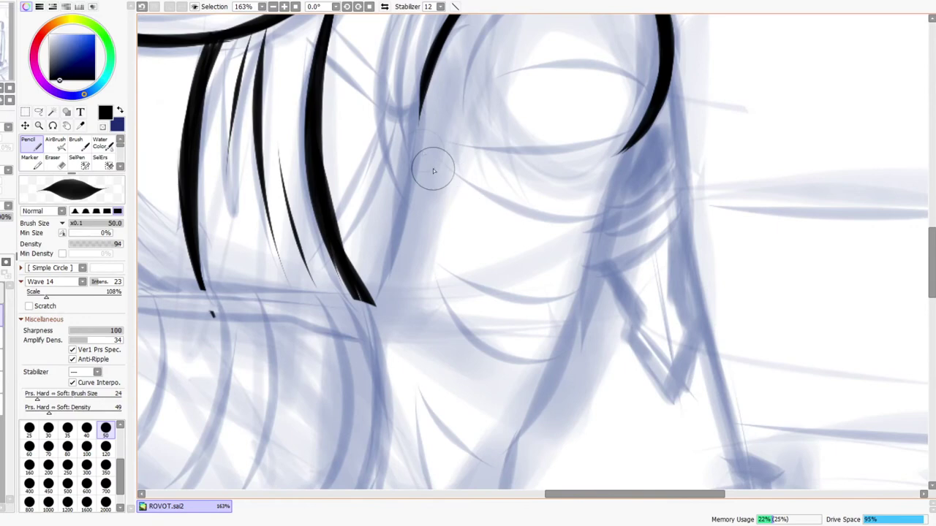
# Step: Ink the vest's armhole edge further down until it meets the lower tip of the hanging scarf tail
pyautogui.moveTo(421, 104); pyautogui.dragTo(420, 266)
pyautogui.moveTo(498, 269); pyautogui.dragTo(493, 231)
pyautogui.moveTo(412, 252); pyautogui.dragTo(410, 134)
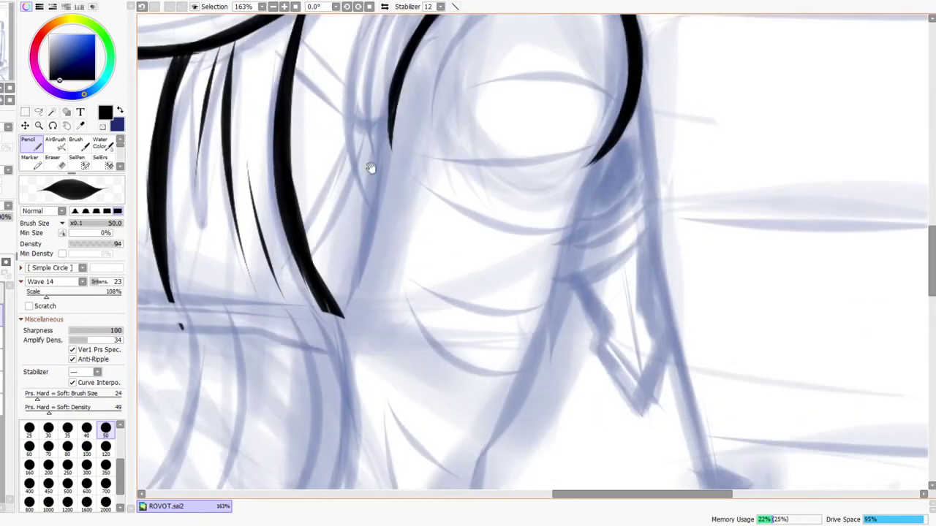
pyautogui.moveTo(373, 169); pyautogui.dragTo(467, 134)
pyautogui.moveTo(480, 96)
pyautogui.mouseDown()
pyautogui.moveTo(479, 120)
pyautogui.moveTo(482, 85)
pyautogui.moveTo(456, 181)
pyautogui.moveTo(484, 114)
pyautogui.moveTo(439, 281)
pyautogui.mouseUp()
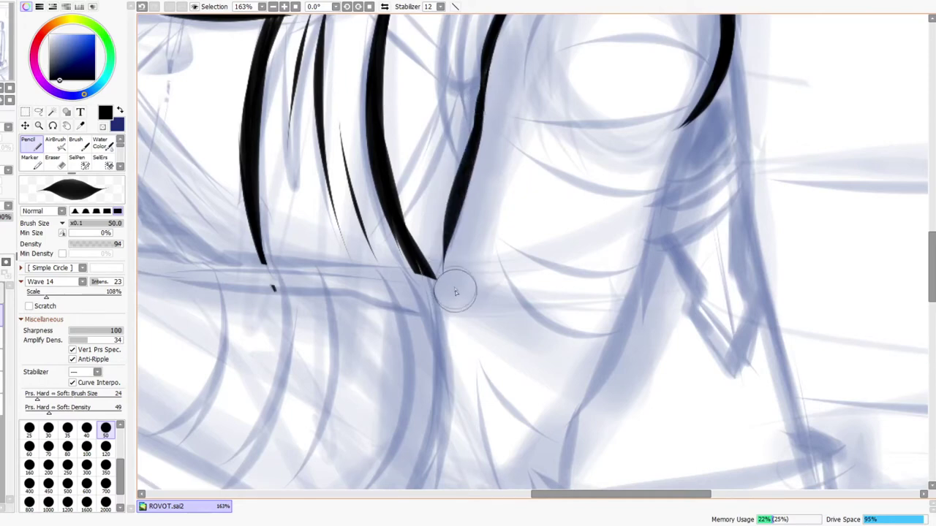
# Step: Ink the upper arm's outer contour in mirrored view, from below the shoulder down to the elbow, thickening it with repeated strokes
pyautogui.click(384, 7)
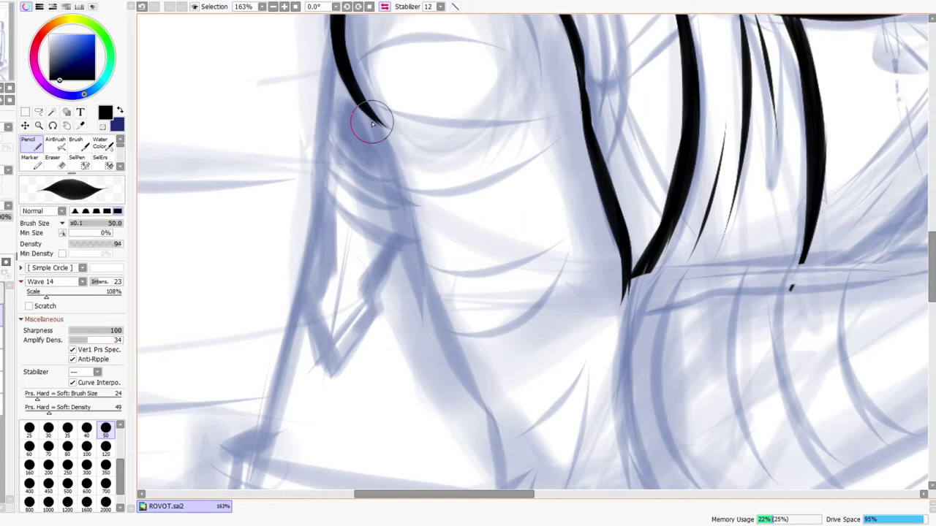
pyautogui.moveTo(362, 110)
pyautogui.mouseDown()
pyautogui.moveTo(398, 184)
pyautogui.moveTo(378, 139)
pyautogui.moveTo(404, 213)
pyautogui.moveTo(415, 291)
pyautogui.moveTo(400, 199)
pyautogui.moveTo(516, 414)
pyautogui.mouseUp()
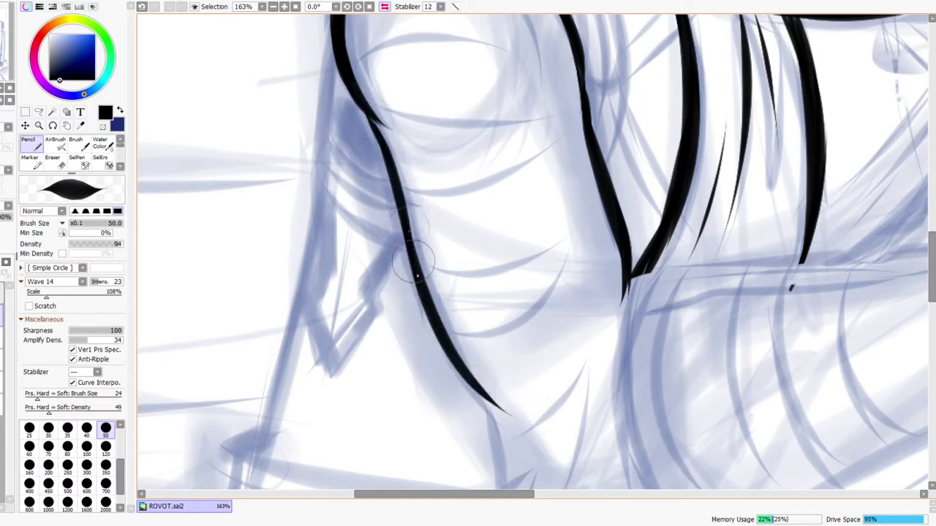
pyautogui.moveTo(409, 231); pyautogui.dragTo(515, 386)
pyautogui.moveTo(450, 343); pyautogui.dragTo(540, 420)
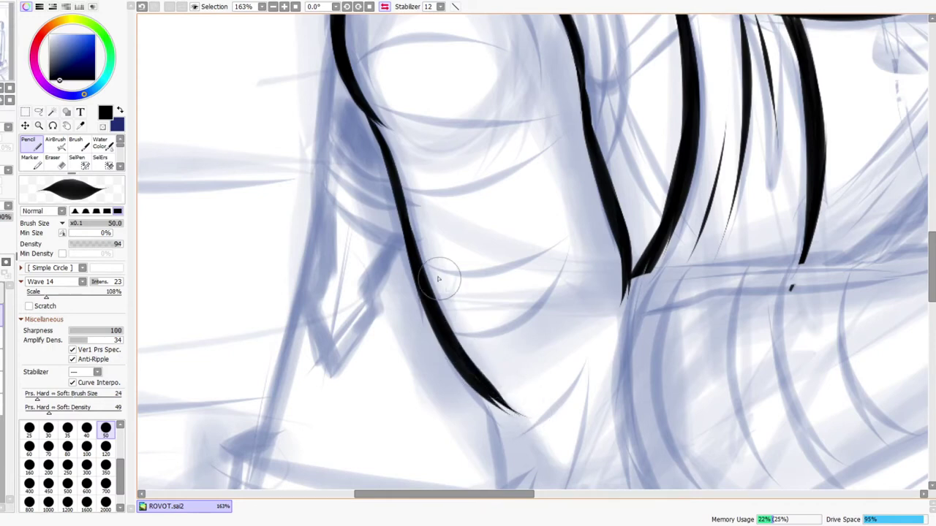
pyautogui.moveTo(446, 289); pyautogui.dragTo(482, 384)
pyautogui.moveTo(387, 179); pyautogui.dragTo(433, 273)
pyautogui.moveTo(378, 173); pyautogui.dragTo(428, 262)
pyautogui.moveTo(471, 92); pyautogui.dragTo(463, 228)
pyautogui.moveTo(502, 324); pyautogui.dragTo(455, 256)
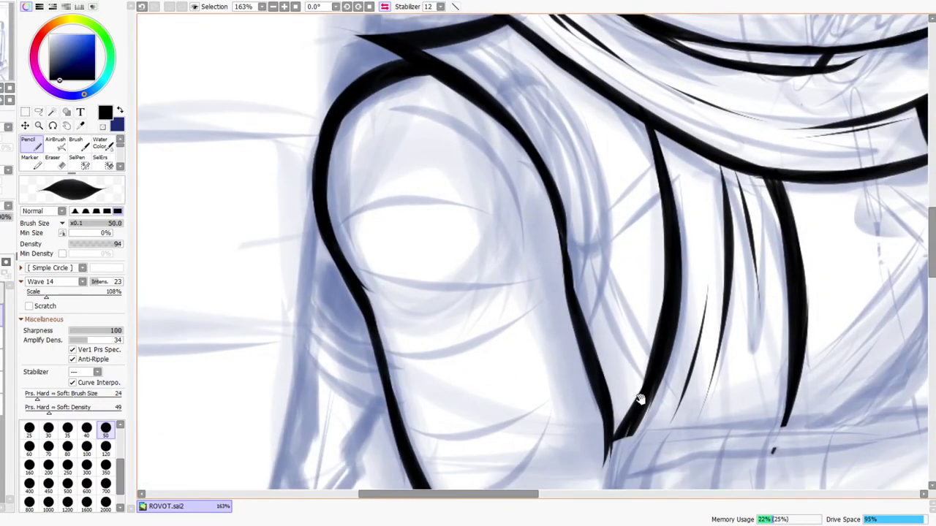
pyautogui.moveTo(489, 294); pyautogui.dragTo(519, 397)
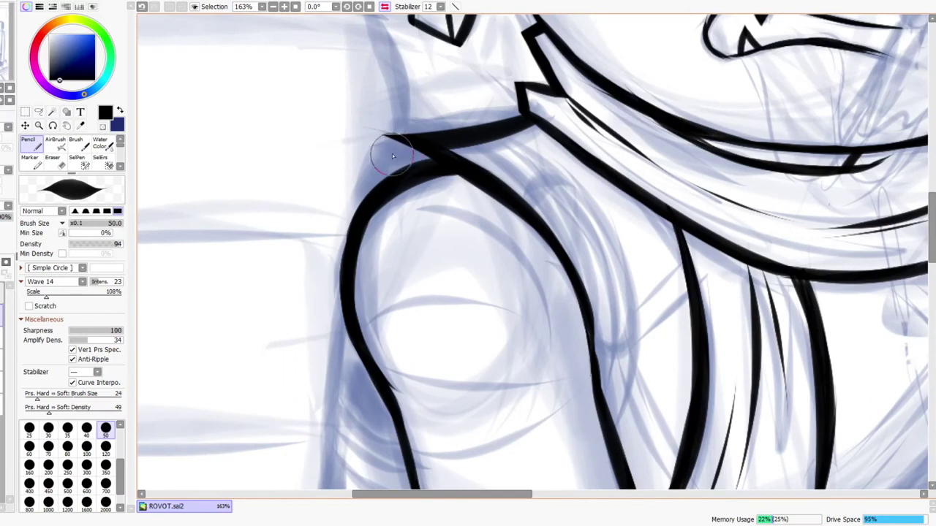
pyautogui.moveTo(545, 454); pyautogui.dragTo(437, 297)
pyautogui.moveTo(503, 309); pyautogui.dragTo(529, 397)
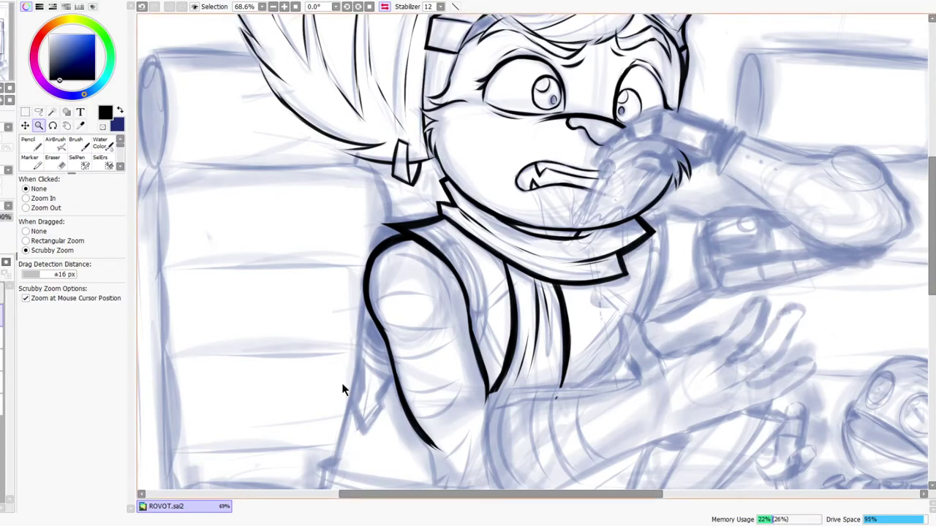
# Step: Ink the elbow's short edge, its pointed fur tufts and the curved line running from them under the forearm
pyautogui.moveTo(448, 414); pyautogui.dragTo(441, 317)
pyautogui.moveTo(426, 352); pyautogui.dragTo(445, 327)
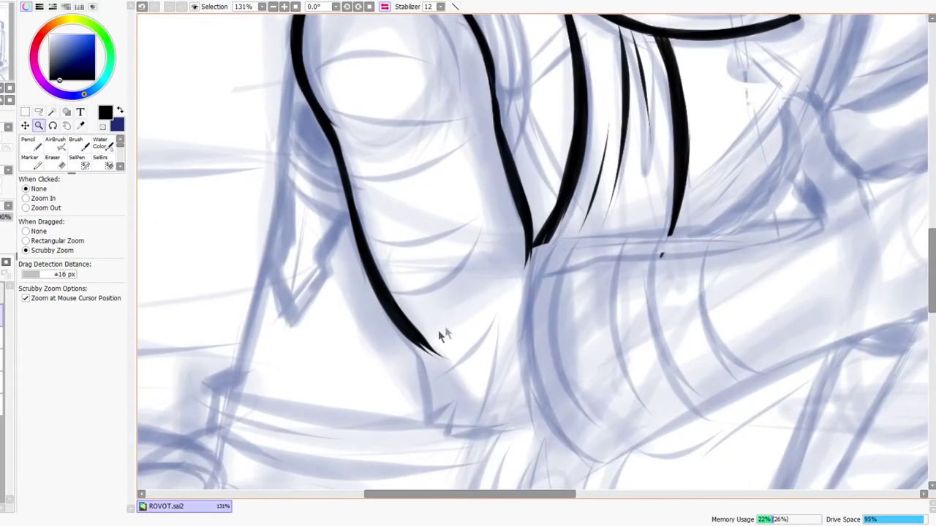
pyautogui.scroll(2, 444, 333)
pyautogui.press('n')
pyautogui.moveTo(344, 245)
pyautogui.mouseDown()
pyautogui.moveTo(407, 455)
pyautogui.moveTo(420, 416)
pyautogui.moveTo(455, 374)
pyautogui.moveTo(439, 450)
pyautogui.moveTo(606, 398)
pyautogui.mouseUp()
pyautogui.press('e')
pyautogui.moveTo(439, 462); pyautogui.dragTo(404, 459)
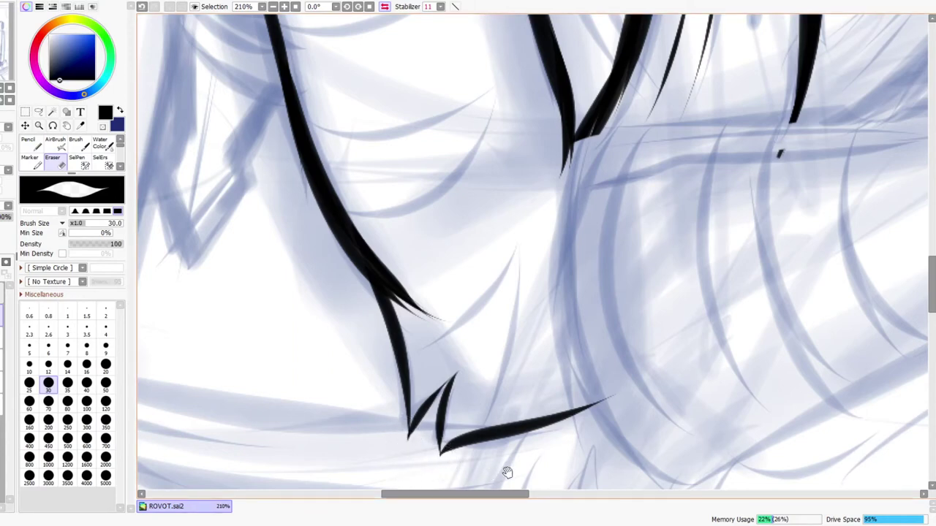
# Step: Clean up the junction of the upper-arm contour and the elbow line, and restore normal view
pyautogui.moveTo(504, 403); pyautogui.dragTo(475, 349)
pyautogui.moveTo(412, 253); pyautogui.dragTo(418, 346)
pyautogui.press('n')
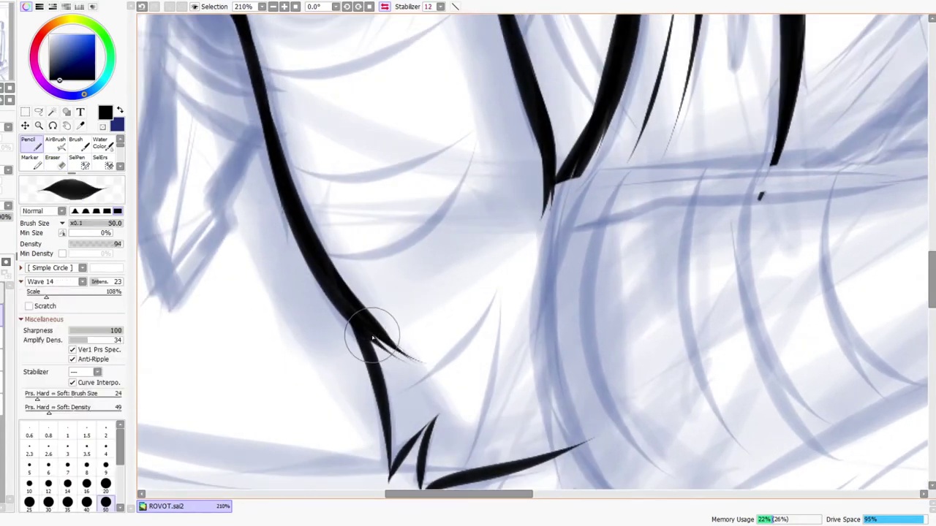
pyautogui.press('e')
pyautogui.hotkey('ctrl', 'space')
pyautogui.moveTo(512, 292); pyautogui.dragTo(449, 333)
pyautogui.click(385, 7)
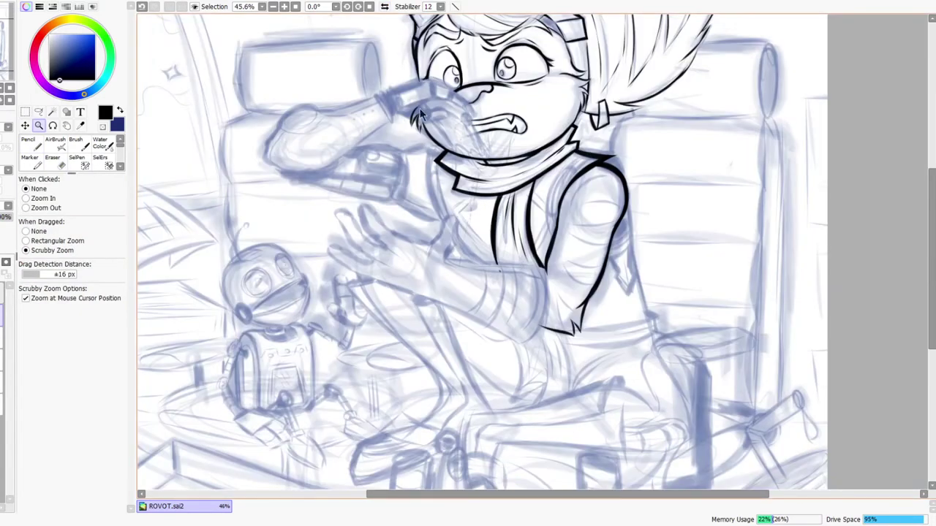
pyautogui.moveTo(512, 190); pyautogui.dragTo(499, 214)
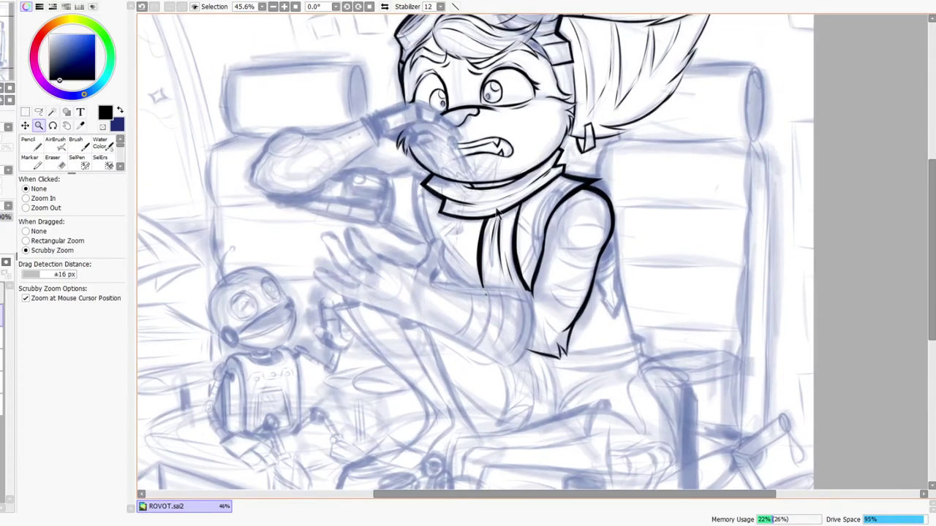
pyautogui.scroll(6, 590, 197)
pyautogui.press('n')
pyautogui.moveTo(482, 291); pyautogui.dragTo(627, 165)
pyautogui.hotkey('ctrl', 'z')
# Step: Check the inked arm and elbow against the figure's pose in mirrored and normal view
pyautogui.press('z')
pyautogui.scroll(-5, 589, 208)
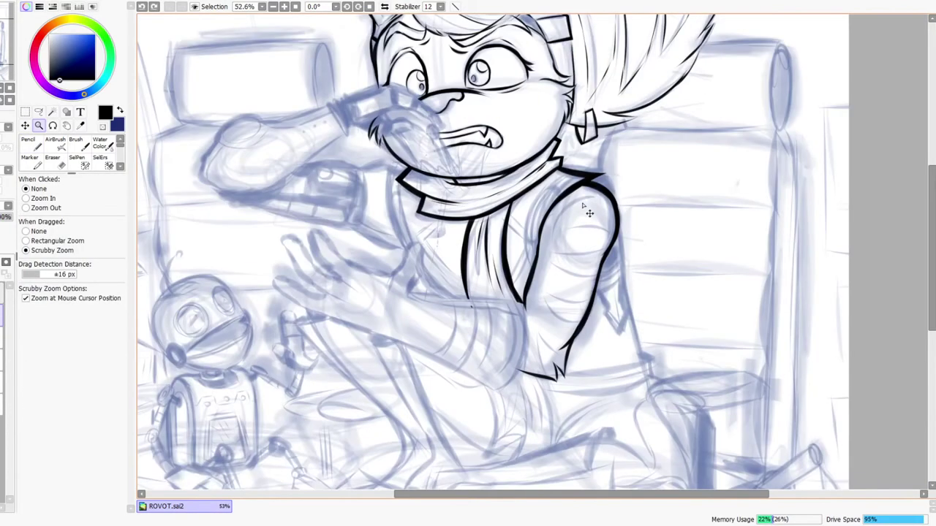
pyautogui.click(383, 7)
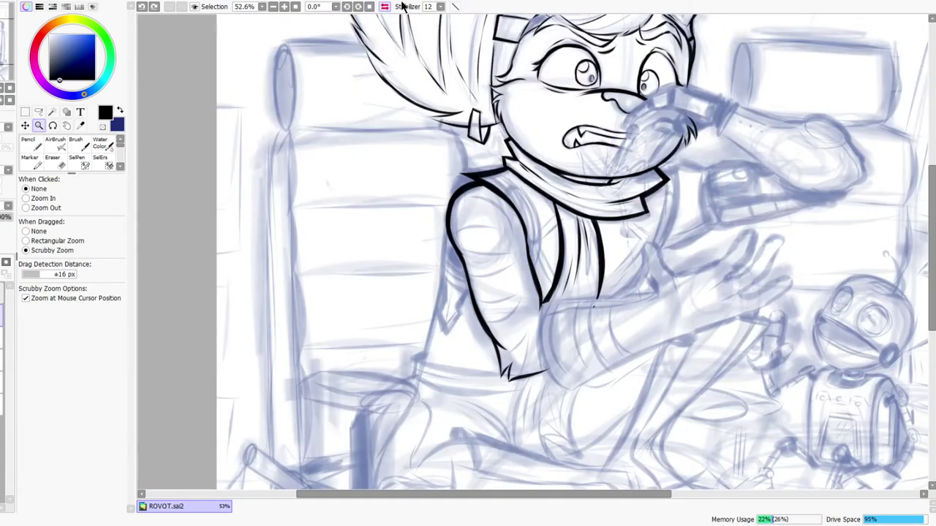
pyautogui.moveTo(636, 322); pyautogui.dragTo(630, 237)
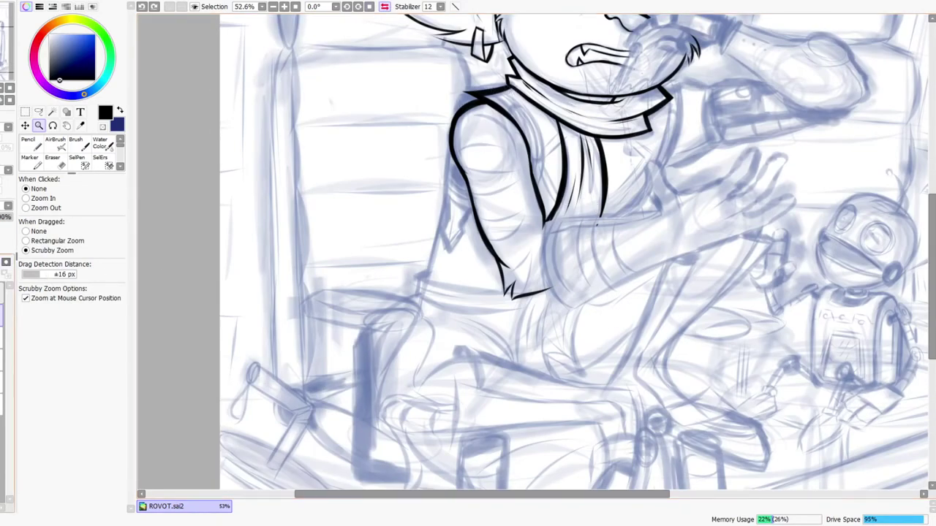
pyautogui.click(384, 6)
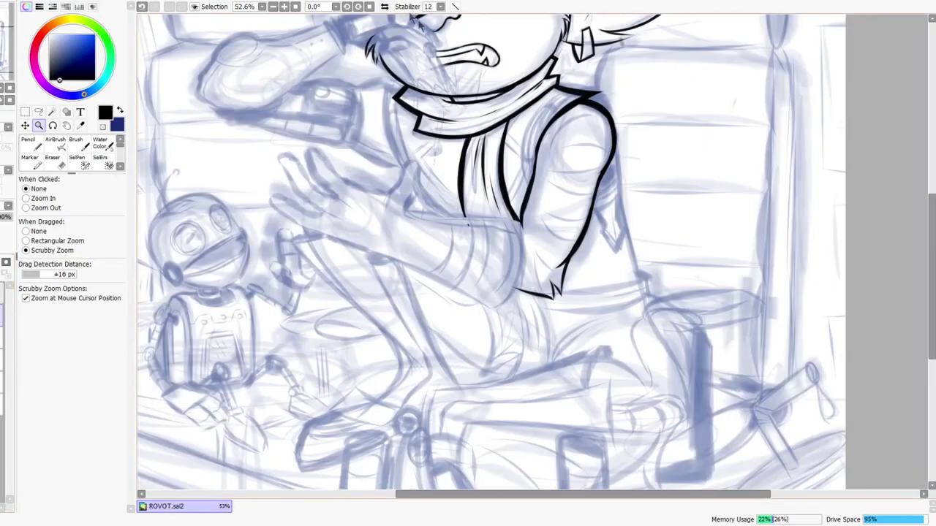
# Step: Ink a thinner curved seam line on the vest, running alongside the armhole edge from the scarf downwards
pyautogui.moveTo(562, 109); pyautogui.dragTo(516, 194)
pyautogui.moveTo(492, 229); pyautogui.dragTo(471, 285)
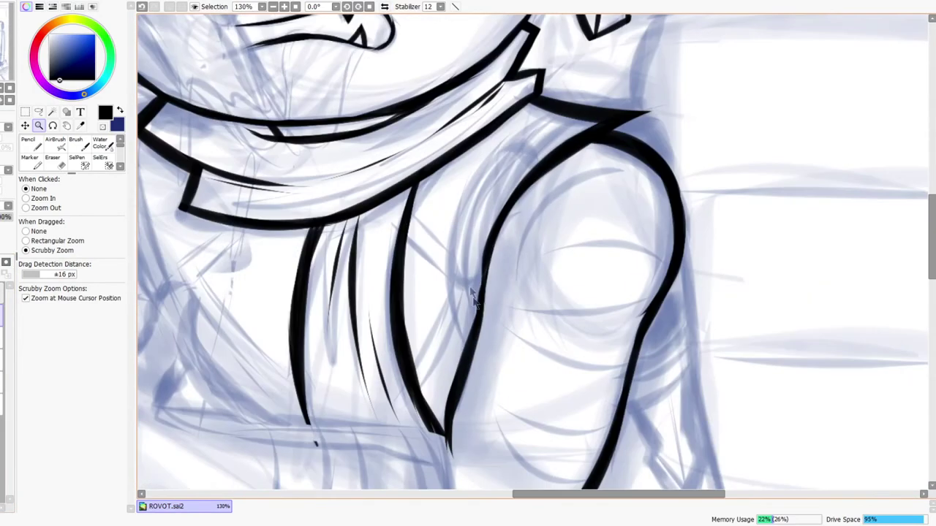
pyautogui.moveTo(472, 326)
pyautogui.mouseDown()
pyautogui.moveTo(470, 241)
pyautogui.moveTo(465, 306)
pyautogui.moveTo(502, 162)
pyautogui.moveTo(464, 247)
pyautogui.moveTo(491, 167)
pyautogui.moveTo(545, 114)
pyautogui.mouseUp()
pyautogui.moveTo(494, 176); pyautogui.dragTo(549, 112)
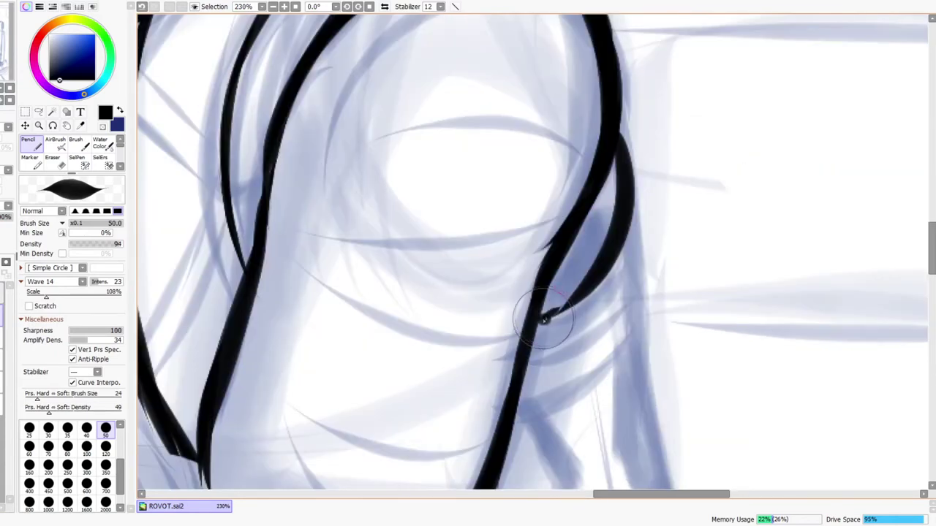
# Step: Try a solid black bulge behind the upper arm, filling it in and blending it into the shoulder contour in mirrored view
pyautogui.moveTo(542, 321)
pyautogui.mouseDown()
pyautogui.moveTo(554, 295)
pyautogui.moveTo(574, 255)
pyautogui.moveTo(574, 273)
pyautogui.moveTo(582, 273)
pyautogui.moveTo(595, 228)
pyautogui.moveTo(571, 260)
pyautogui.moveTo(614, 163)
pyautogui.moveTo(593, 253)
pyautogui.mouseUp()
pyautogui.moveTo(628, 202); pyautogui.dragTo(617, 203)
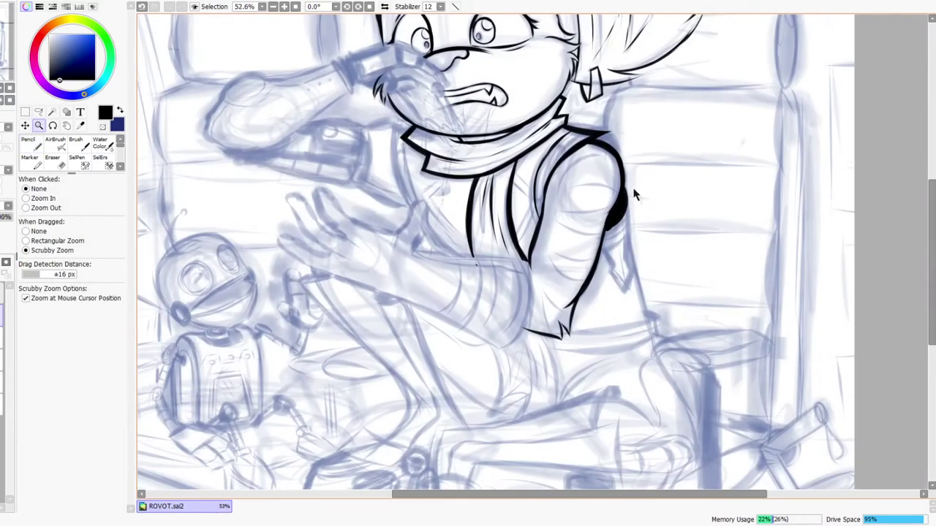
pyautogui.press('h')
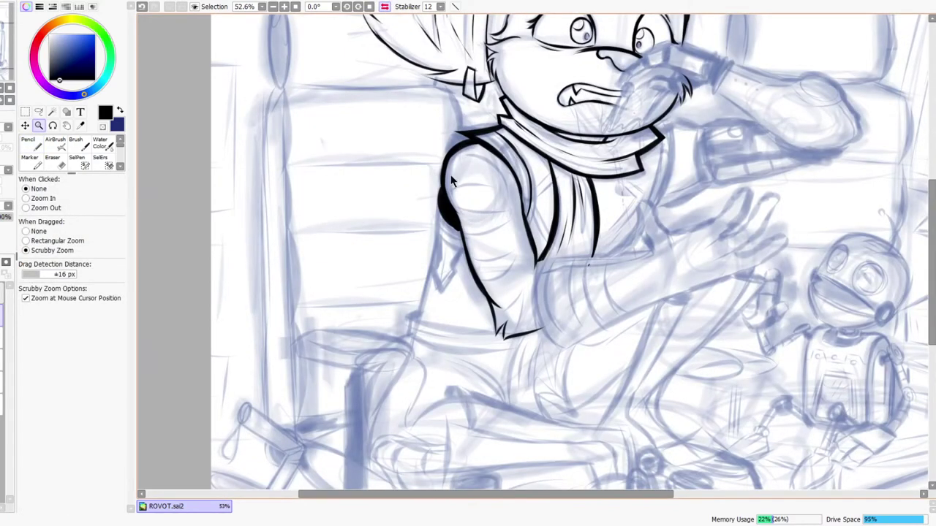
pyautogui.moveTo(451, 178); pyautogui.dragTo(429, 214)
pyautogui.press('n')
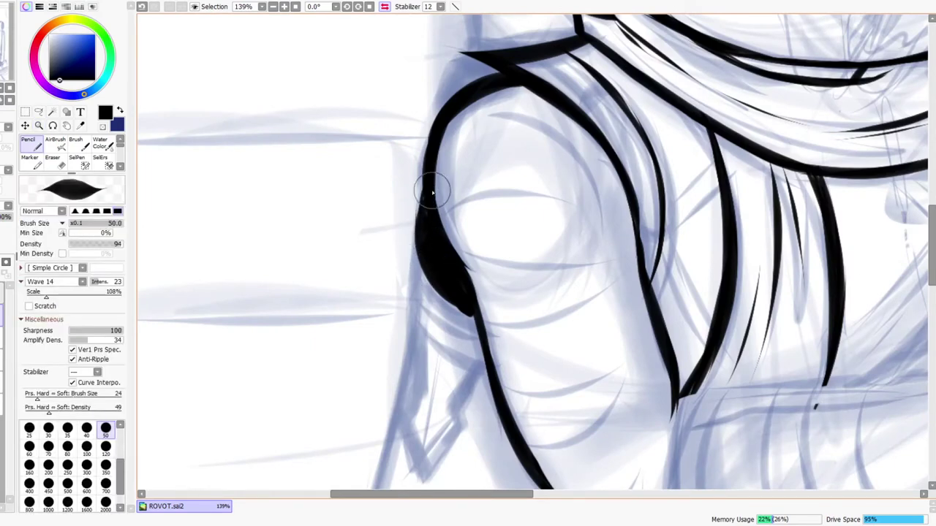
pyautogui.moveTo(428, 178); pyautogui.dragTo(449, 310)
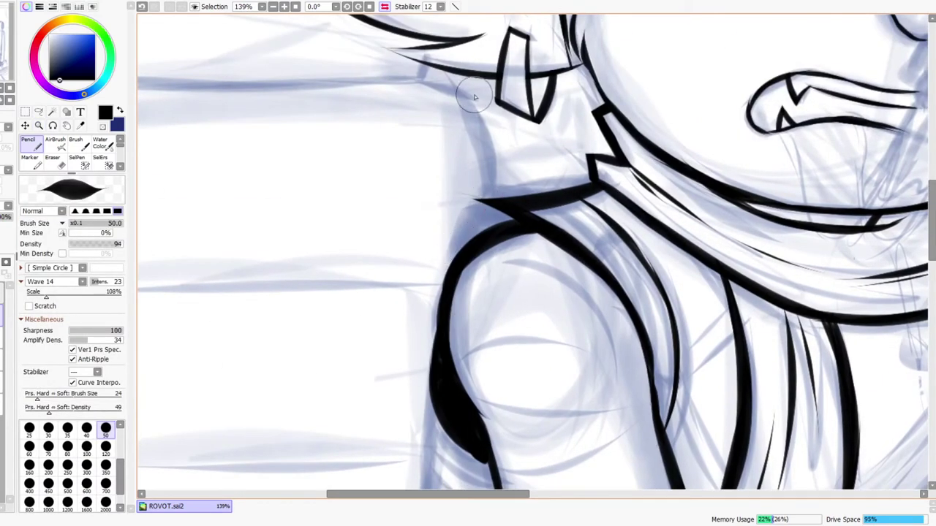
# Step: Ink a stroke from the shoulder line's pointed tip down onto the outer shoulder contour, redoing the first attempt
pyautogui.click(387, 6)
pyautogui.moveTo(592, 199); pyautogui.dragTo(623, 313)
pyautogui.hotkey('ctrl', 'z')
pyautogui.moveTo(585, 194); pyautogui.dragTo(629, 318)
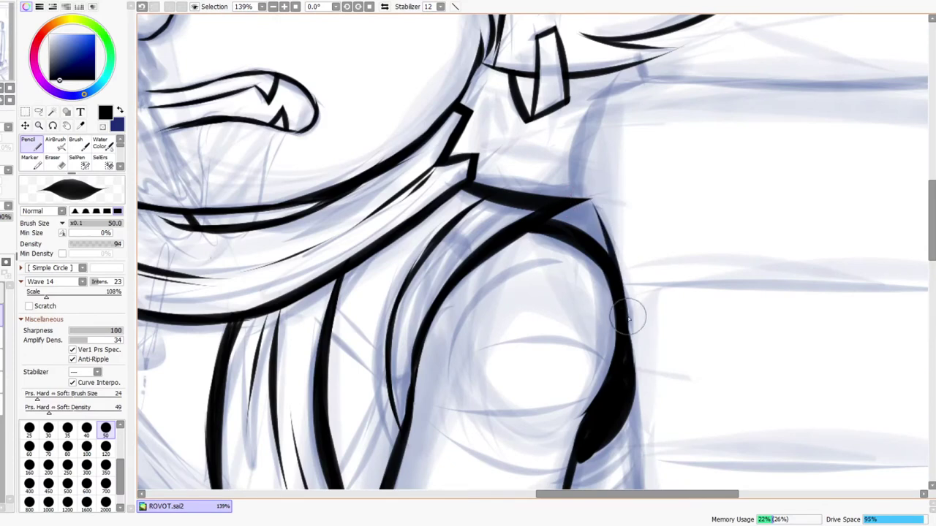
pyautogui.press('h')
pyautogui.hotkey('ctrl', 'space')
pyautogui.moveTo(539, 256); pyautogui.dragTo(538, 245)
pyautogui.moveTo(544, 299); pyautogui.dragTo(519, 233)
pyautogui.click(385, 7)
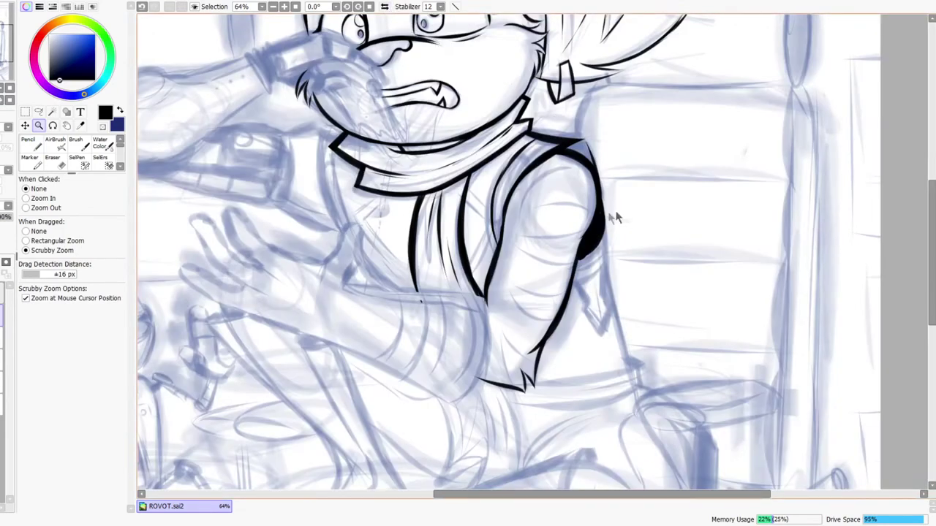
# Step: Erase the rough lower and outer edges of the black bulge behind the upper arm
pyautogui.moveTo(617, 217); pyautogui.dragTo(591, 318)
pyautogui.press('e')
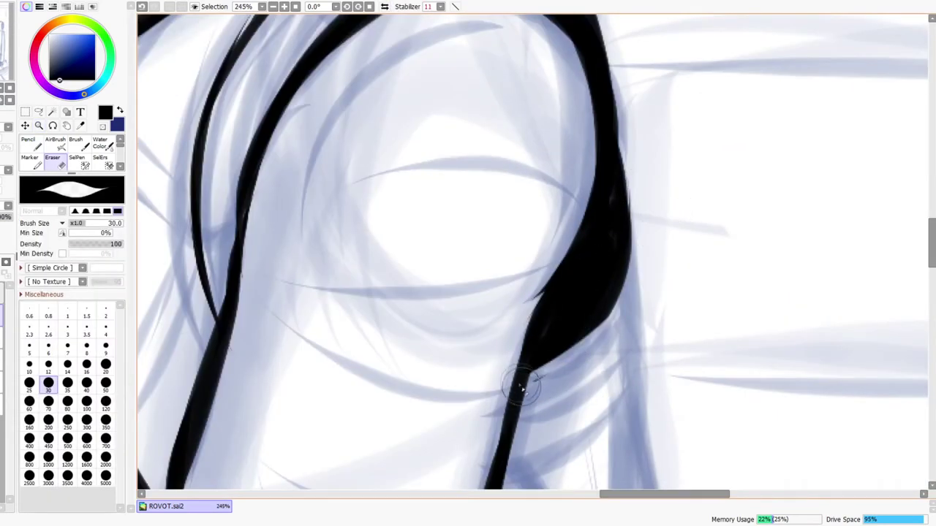
pyautogui.moveTo(522, 386); pyautogui.dragTo(647, 223)
pyautogui.moveTo(514, 395)
pyautogui.mouseDown()
pyautogui.moveTo(542, 373)
pyautogui.moveTo(663, 196)
pyautogui.moveTo(668, 244)
pyautogui.mouseUp()
# Step: Trim the outer line near the shoulder's pointed tip and fill the gap above the shoulder contour with black
pyautogui.hotkey('ctrl', 'space')
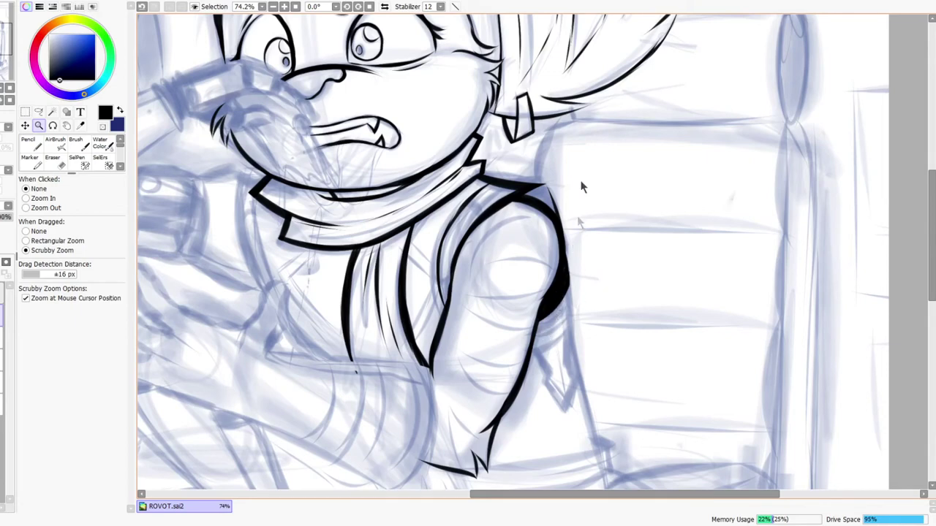
pyautogui.moveTo(559, 193); pyautogui.dragTo(581, 166)
pyautogui.press('e')
pyautogui.moveTo(531, 182); pyautogui.dragTo(559, 248)
pyautogui.press('n')
pyautogui.moveTo(497, 200)
pyautogui.mouseDown()
pyautogui.moveTo(558, 275)
pyautogui.moveTo(492, 184)
pyautogui.moveTo(564, 277)
pyautogui.moveTo(536, 204)
pyautogui.mouseUp()
pyautogui.hotkey('ctrl', 'space')
pyautogui.moveTo(590, 190); pyautogui.dragTo(588, 186)
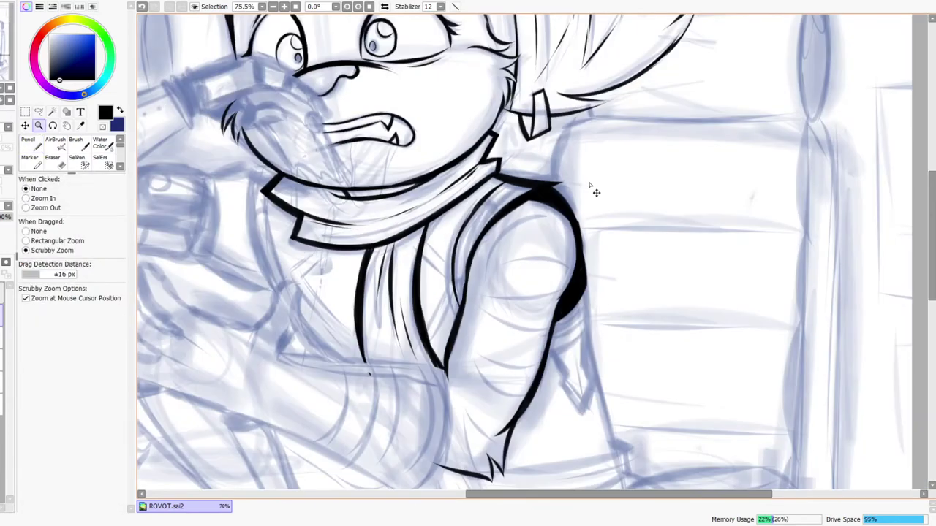
# Step: Erase the black bulge behind the upper arm in mirrored view, leaving a clean, slim outer shoulder contour
pyautogui.click(385, 7)
pyautogui.moveTo(538, 376); pyautogui.dragTo(498, 268)
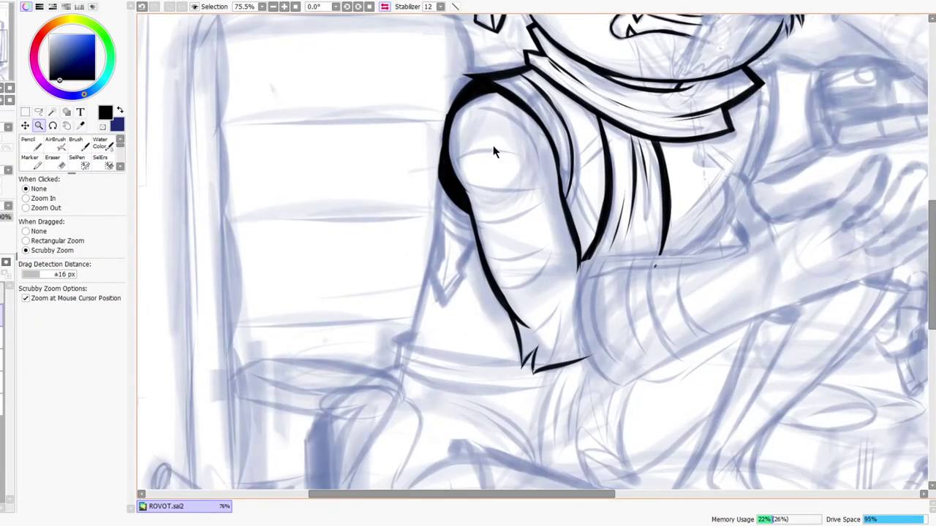
pyautogui.moveTo(453, 149); pyautogui.dragTo(442, 124)
pyautogui.press('e')
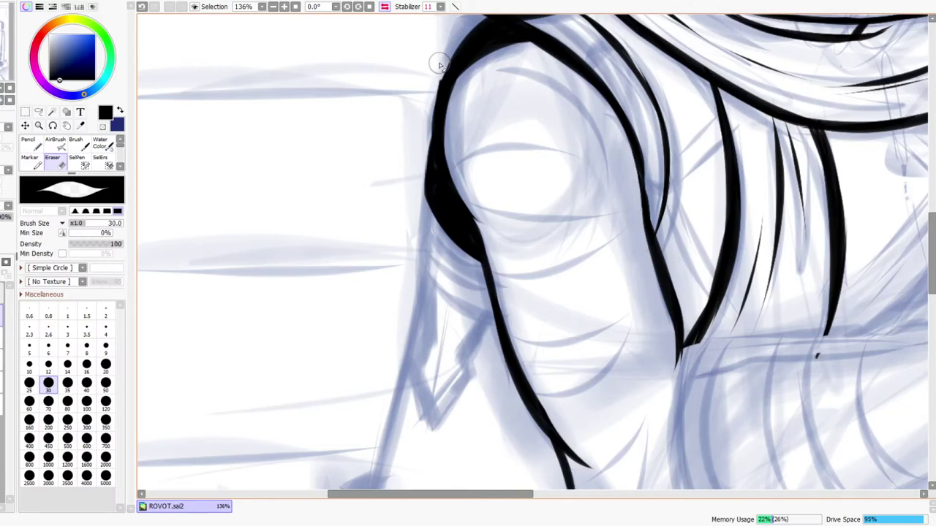
pyautogui.moveTo(433, 126)
pyautogui.mouseDown()
pyautogui.moveTo(454, 235)
pyautogui.moveTo(484, 261)
pyautogui.mouseUp()
pyautogui.moveTo(423, 177); pyautogui.dragTo(483, 264)
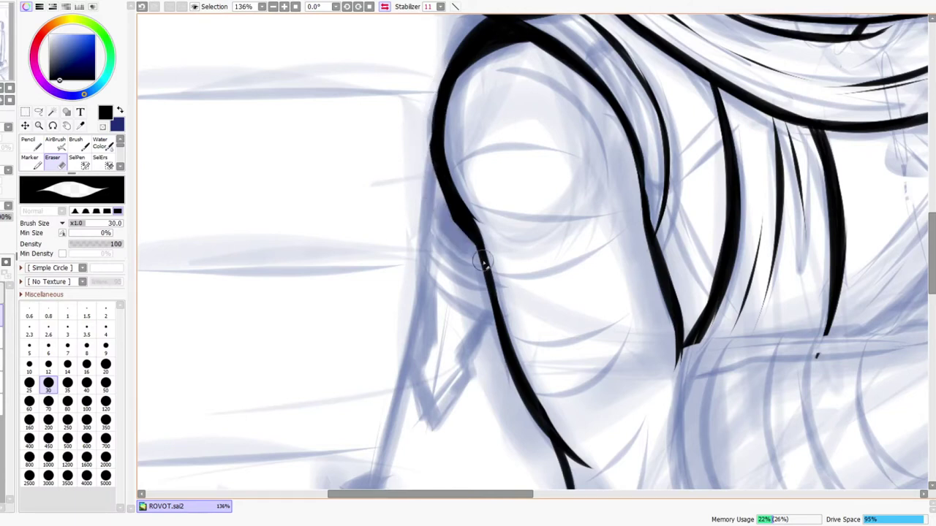
pyautogui.moveTo(427, 201); pyautogui.dragTo(473, 257)
pyautogui.moveTo(425, 191); pyautogui.dragTo(470, 253)
pyautogui.moveTo(441, 191); pyautogui.dragTo(453, 216)
pyautogui.moveTo(426, 150); pyautogui.dragTo(451, 206)
# Step: Ink a small curved fold behind the upper arm in normal view and thicken the shoulder contour above it
pyautogui.moveTo(488, 101); pyautogui.dragTo(476, 189)
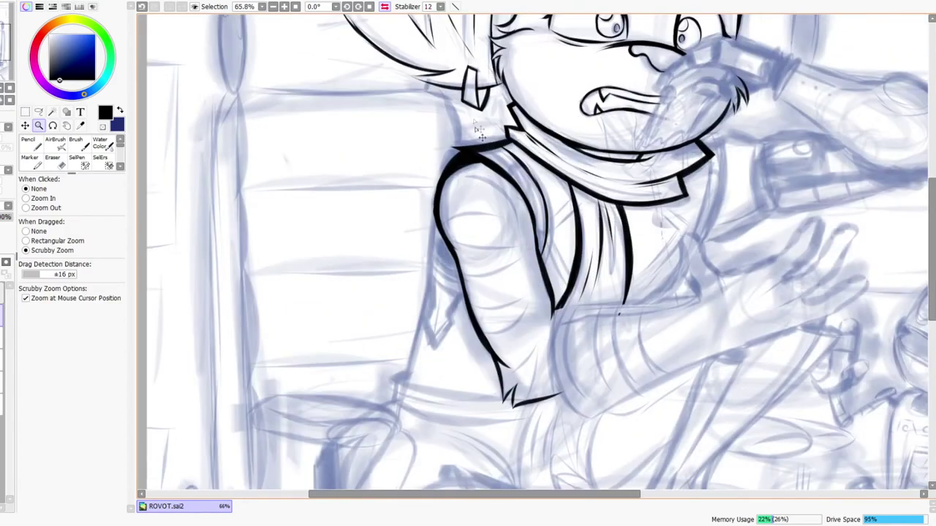
pyautogui.click(384, 6)
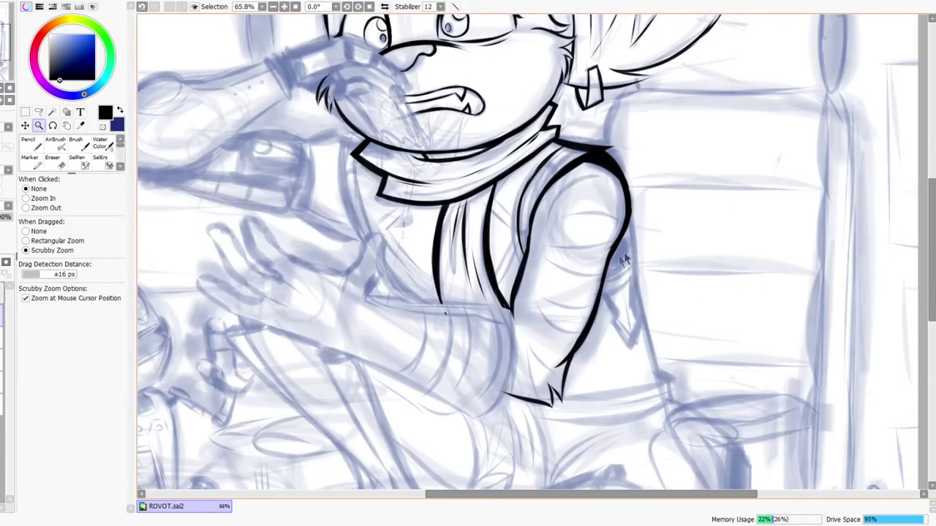
pyautogui.moveTo(618, 292); pyautogui.dragTo(576, 332)
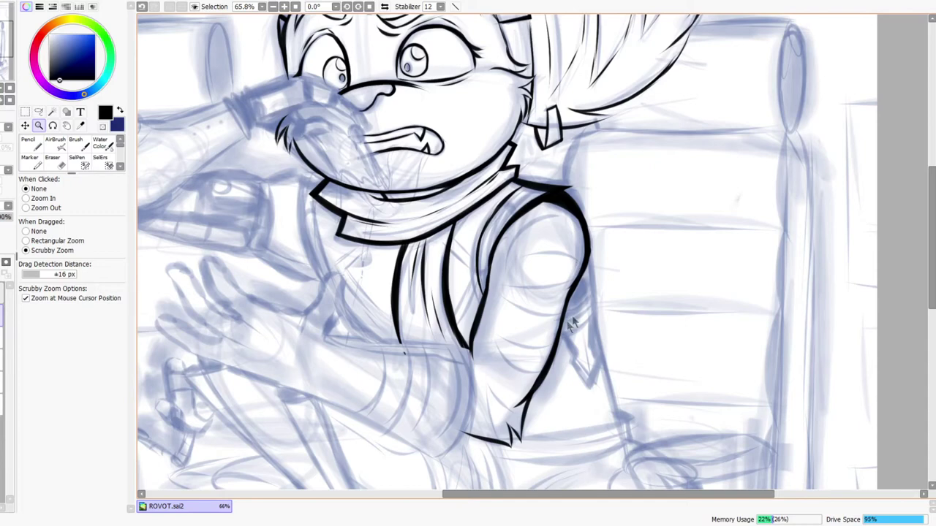
pyautogui.scroll(2, 564, 322)
pyautogui.moveTo(538, 329)
pyautogui.mouseDown()
pyautogui.moveTo(585, 324)
pyautogui.moveTo(634, 238)
pyautogui.mouseUp()
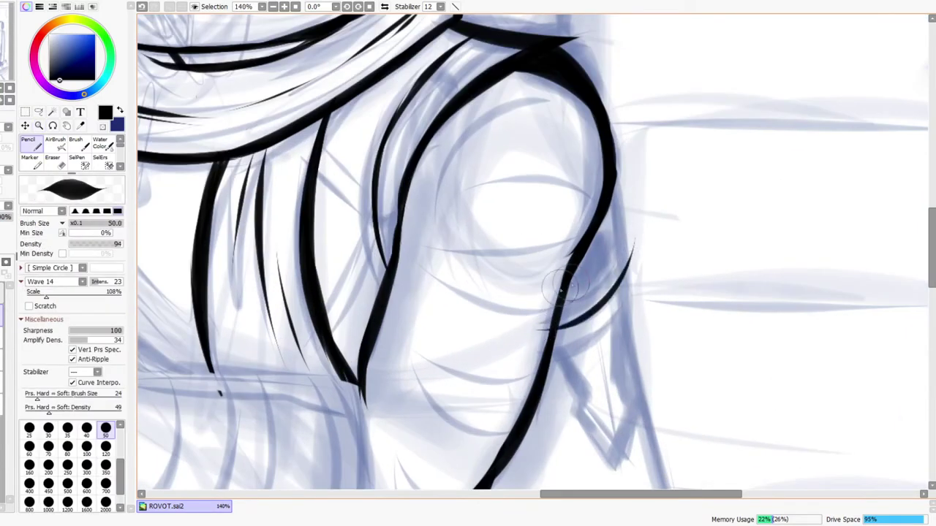
pyautogui.moveTo(543, 292); pyautogui.dragTo(627, 196)
pyautogui.moveTo(570, 271)
pyautogui.mouseDown()
pyautogui.moveTo(606, 226)
pyautogui.moveTo(611, 196)
pyautogui.moveTo(606, 221)
pyautogui.moveTo(630, 192)
pyautogui.mouseUp()
# Step: Ink the long back edge from the shoulder down to the waist in mirrored view, and erase the overshoots at the fold and waist
pyautogui.hotkey('ctrl', 'space')
pyautogui.click(384, 7)
pyautogui.scroll(2, 477, 219)
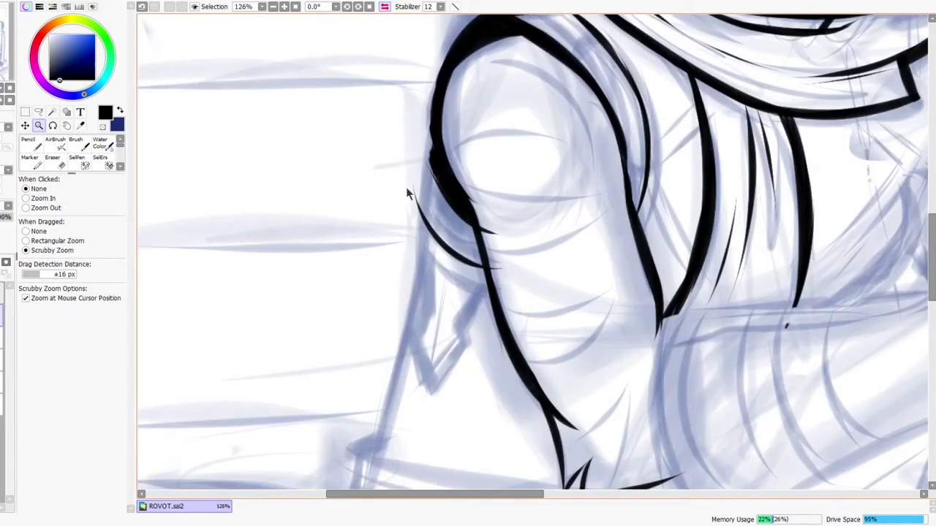
pyautogui.press('n')
pyautogui.moveTo(433, 130); pyautogui.dragTo(426, 251)
pyautogui.moveTo(433, 154); pyautogui.dragTo(428, 293)
pyautogui.press('space')
pyautogui.moveTo(437, 325); pyautogui.dragTo(435, 223)
pyautogui.moveTo(430, 117)
pyautogui.mouseDown()
pyautogui.moveTo(338, 403)
pyautogui.moveTo(403, 214)
pyautogui.mouseUp()
pyautogui.press('e')
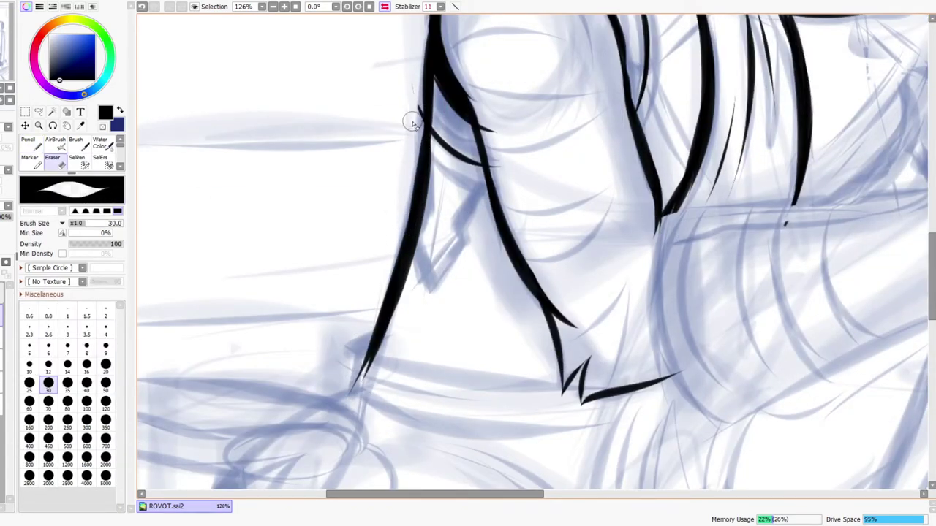
pyautogui.moveTo(436, 108); pyautogui.dragTo(396, 267)
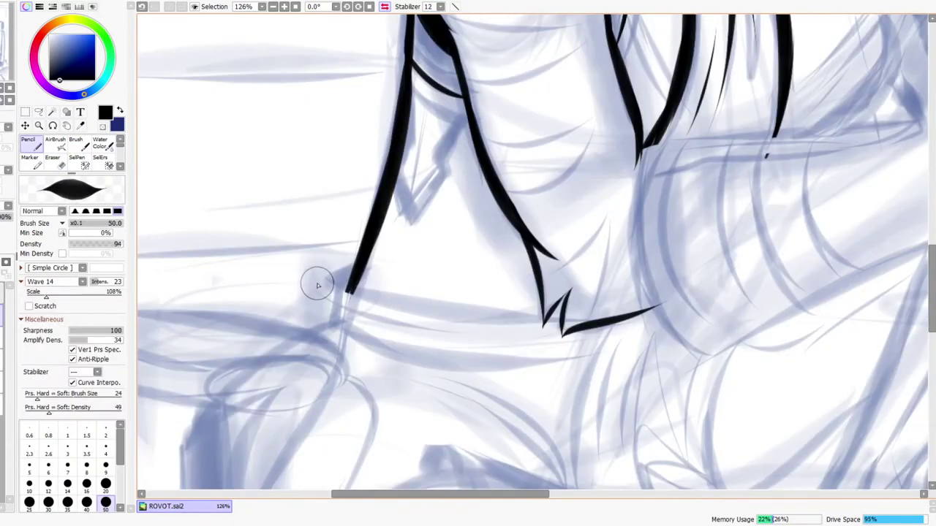
# Step: Ink the waistband's curved upper edge from the back edge's lower end across to the elbow, redoing the stroke until it fits
pyautogui.moveTo(317, 279); pyautogui.dragTo(601, 311)
pyautogui.hotkey('ctrl', 'z')
pyautogui.moveTo(321, 277)
pyautogui.mouseDown()
pyautogui.moveTo(414, 309)
pyautogui.moveTo(661, 306)
pyautogui.mouseUp()
pyautogui.hotkey('ctrl', 'z')
pyautogui.moveTo(325, 278); pyautogui.dragTo(662, 305)
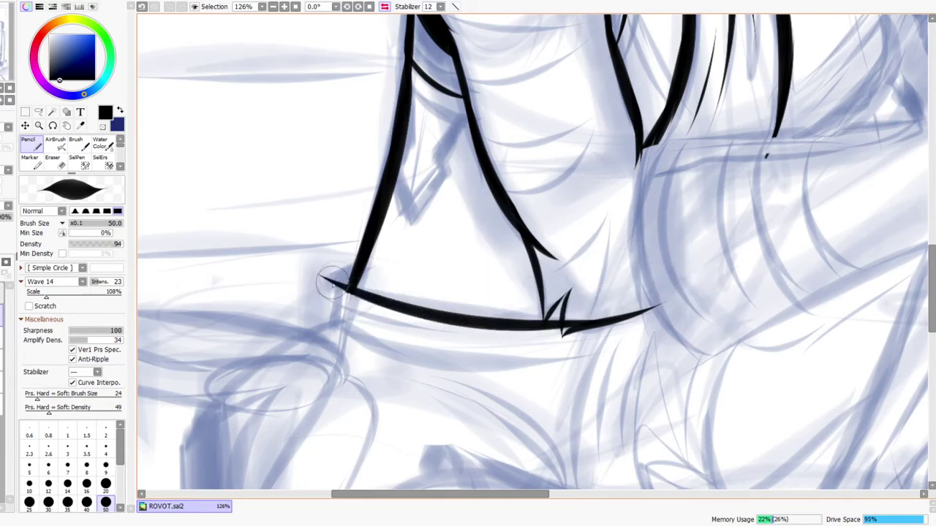
# Step: Ink the waistband's short back end and its curved lower edge, keeping both strokes
pyautogui.moveTo(338, 265); pyautogui.dragTo(334, 374)
pyautogui.moveTo(317, 322); pyautogui.dragTo(672, 365)
pyautogui.hotkey('ctrl', 'z')
pyautogui.hotkey('ctrl', 'z')
pyautogui.hotkey('ctrl', 'y')
pyautogui.hotkey('ctrl', 'y')
pyautogui.press('e')
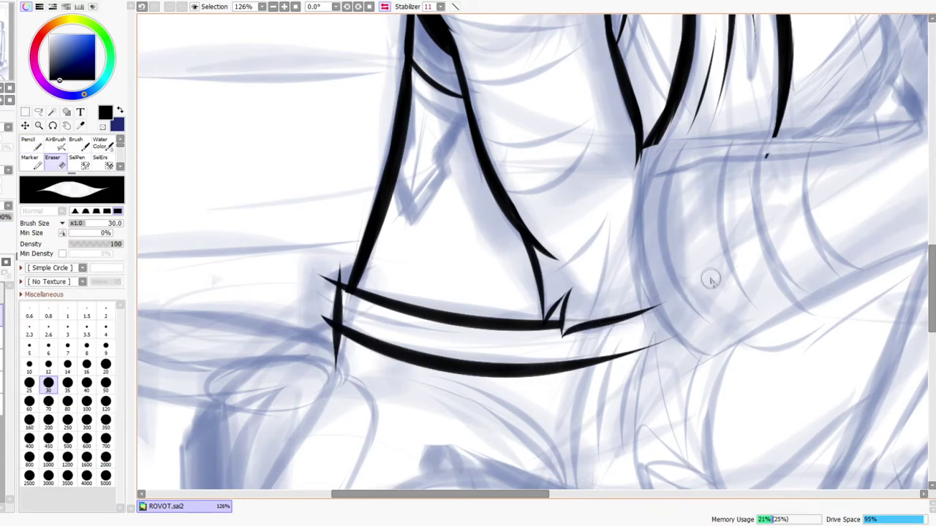
# Step: Redraw the front end of the vest's lower hem line up to the forearm and trim its excess with the Eraser
pyautogui.moveTo(619, 359)
pyautogui.mouseDown()
pyautogui.moveTo(636, 377)
pyautogui.moveTo(617, 312)
pyautogui.mouseUp()
pyautogui.moveTo(614, 264); pyautogui.dragTo(559, 241)
pyautogui.press('n')
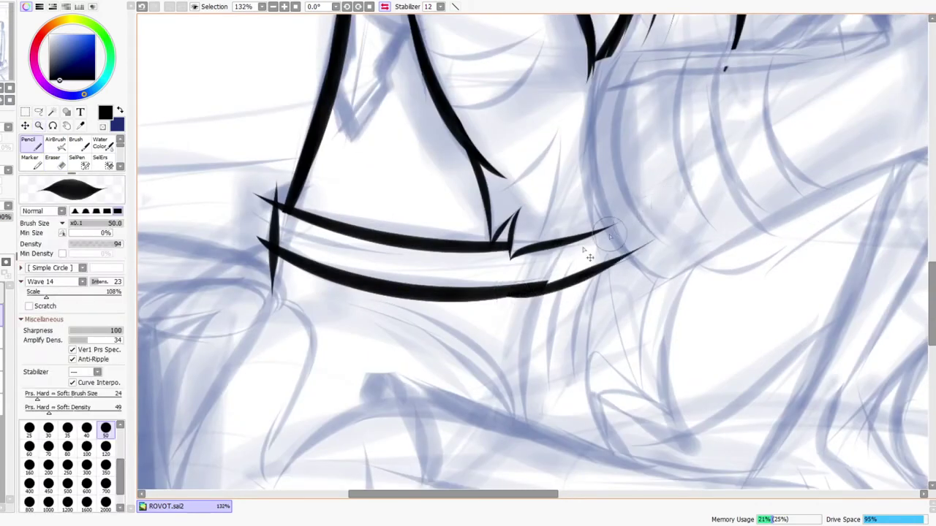
pyautogui.moveTo(498, 294); pyautogui.dragTo(683, 209)
pyautogui.press('e')
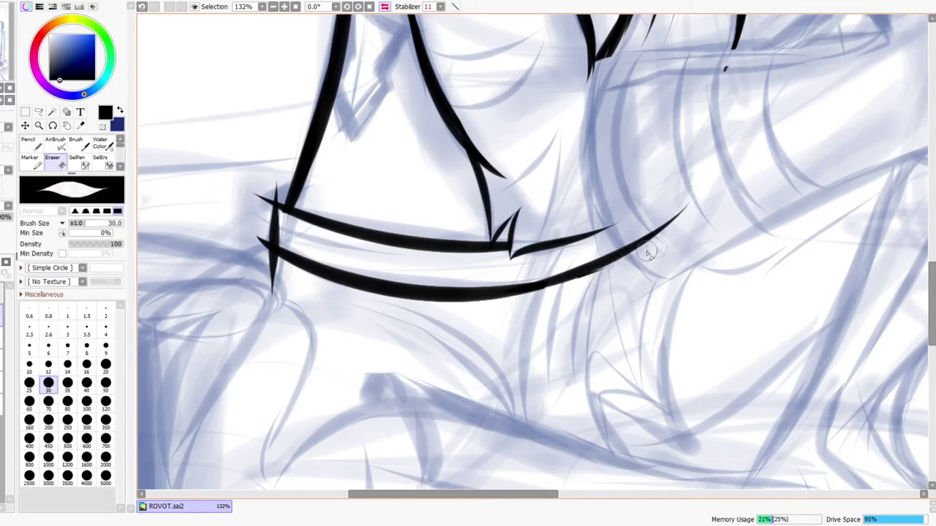
pyautogui.moveTo(633, 244); pyautogui.dragTo(665, 239)
pyautogui.moveTo(406, 319); pyautogui.dragTo(440, 365)
# Step: Erase the stroke overshooting above the back corner of the vest's hem
pyautogui.press('n')
pyautogui.hotkey('ctrl', 'space')
pyautogui.moveTo(312, 257)
pyautogui.mouseDown()
pyautogui.moveTo(350, 249)
pyautogui.moveTo(467, 278)
pyautogui.moveTo(305, 336)
pyautogui.moveTo(311, 409)
pyautogui.mouseUp()
pyautogui.hotkey('ctrl', 'space')
pyautogui.moveTo(369, 225); pyautogui.dragTo(389, 190)
pyautogui.press('e')
pyautogui.moveTo(338, 213); pyautogui.dragTo(345, 221)
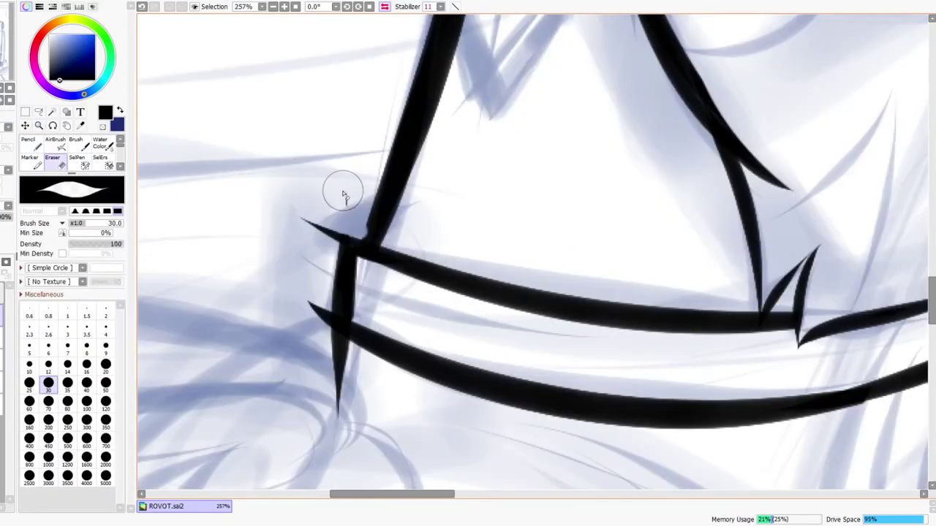
pyautogui.press('n')
pyautogui.moveTo(302, 209); pyautogui.dragTo(306, 243)
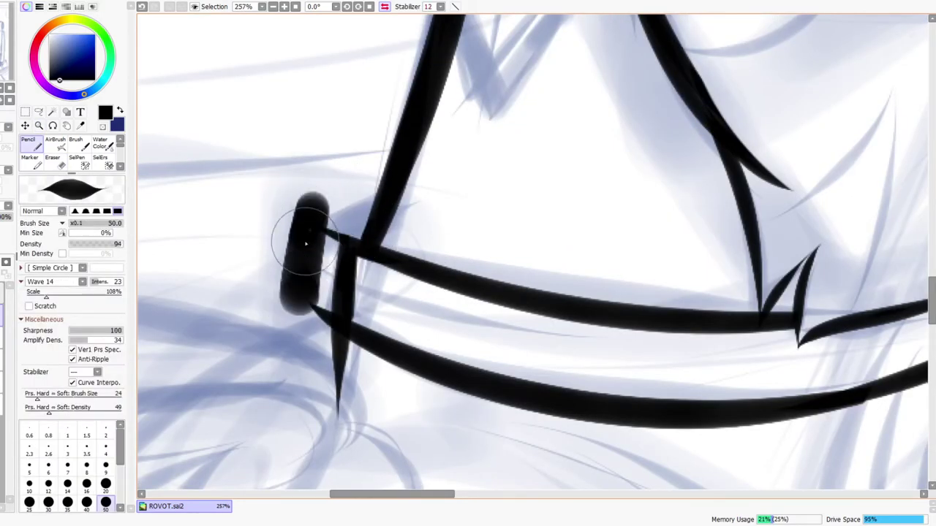
pyautogui.hotkey('ctrl', 'z')
# Step: Erase the stray line ends sticking out behind and below the hem's back edge
pyautogui.press('e')
pyautogui.moveTo(309, 329); pyautogui.dragTo(314, 336)
pyautogui.moveTo(332, 209)
pyautogui.mouseDown()
pyautogui.moveTo(334, 262)
pyautogui.moveTo(339, 213)
pyautogui.moveTo(324, 372)
pyautogui.moveTo(332, 337)
pyautogui.moveTo(312, 323)
pyautogui.moveTo(312, 335)
pyautogui.moveTo(329, 346)
pyautogui.moveTo(325, 394)
pyautogui.mouseUp()
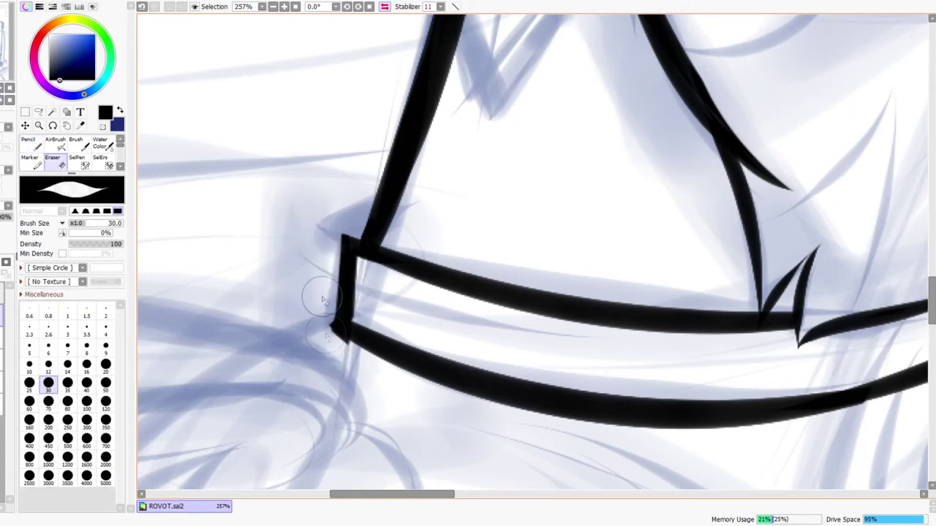
pyautogui.moveTo(326, 326); pyautogui.dragTo(329, 288)
# Step: Erase the leftover fleck under the hem's back edge and sharpen its lower and upper corners with Pencil and Eraser touch-ups
pyautogui.hotkey('ctrl', 'space')
pyautogui.moveTo(420, 293); pyautogui.dragTo(381, 333)
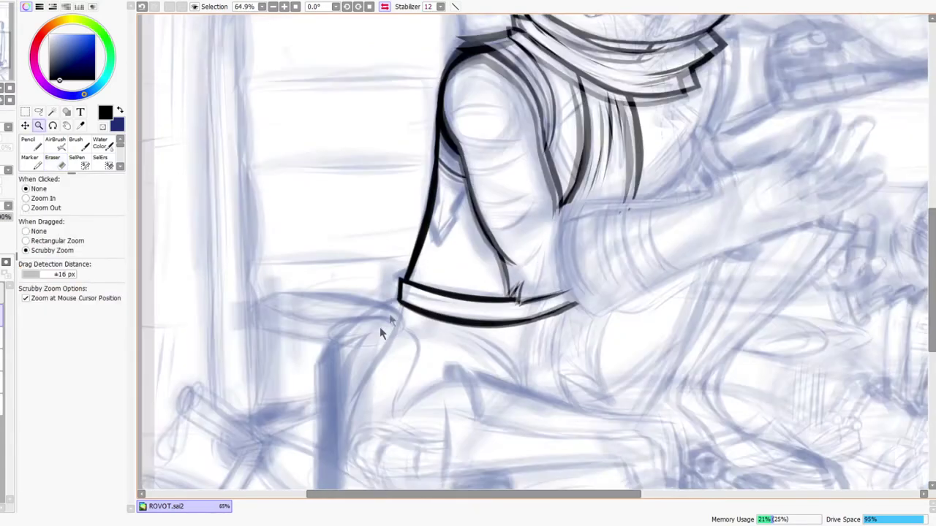
pyautogui.moveTo(445, 273)
pyautogui.mouseDown()
pyautogui.moveTo(439, 304)
pyautogui.moveTo(433, 225)
pyautogui.mouseUp()
pyautogui.moveTo(388, 282); pyautogui.dragTo(388, 305)
pyautogui.moveTo(391, 264); pyautogui.dragTo(386, 339)
pyautogui.press('e')
pyautogui.moveTo(368, 302); pyautogui.dragTo(434, 342)
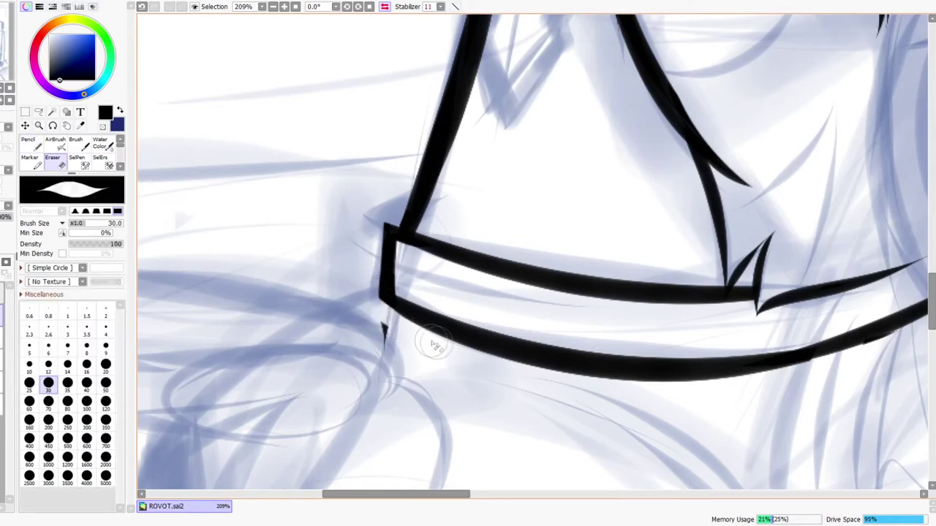
pyautogui.press('n')
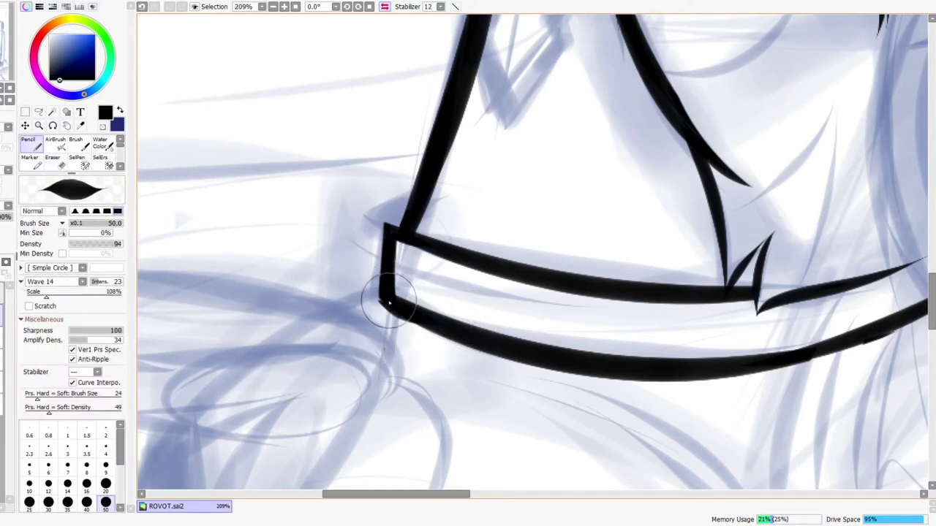
pyautogui.press('e')
pyautogui.moveTo(373, 293); pyautogui.dragTo(378, 321)
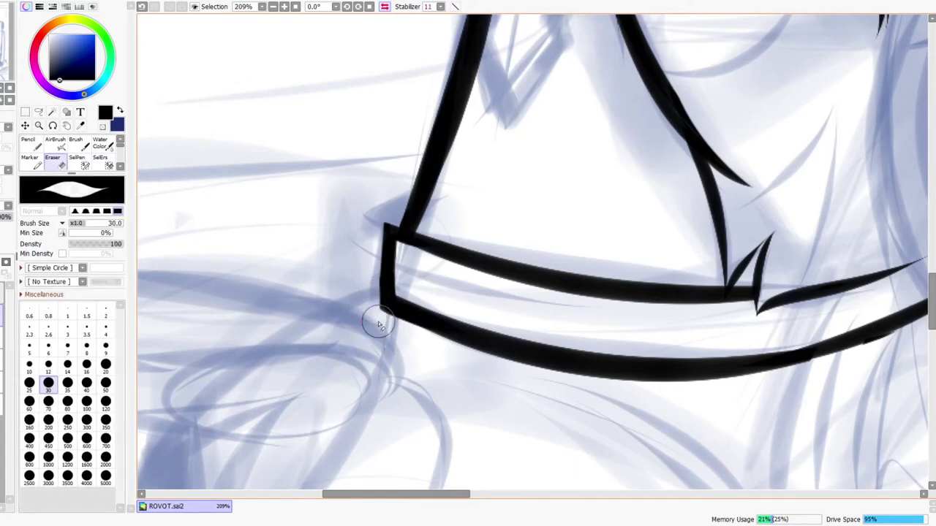
pyautogui.press('n')
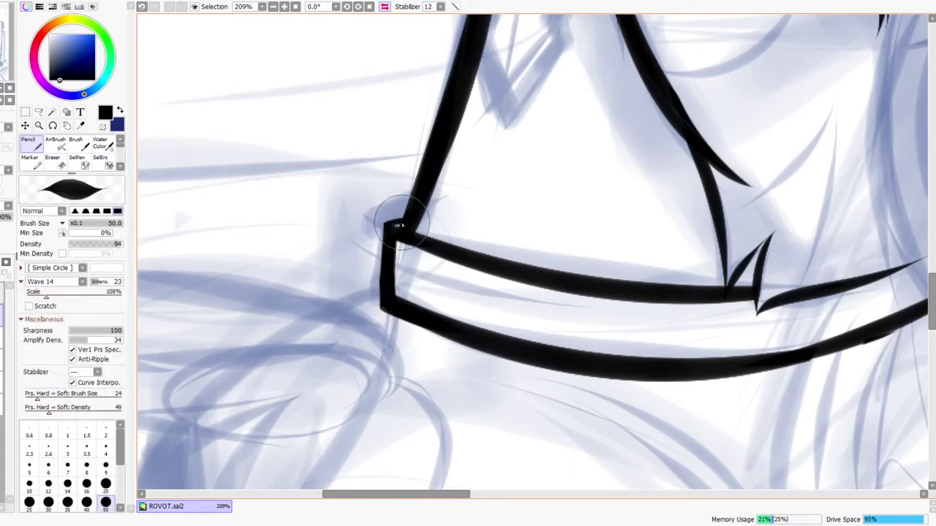
pyautogui.moveTo(436, 209); pyautogui.dragTo(456, 187)
# Step: Clean up the overlapping ink where the vest's side line meets the notch in the upper hem line
pyautogui.moveTo(541, 184); pyautogui.dragTo(486, 256)
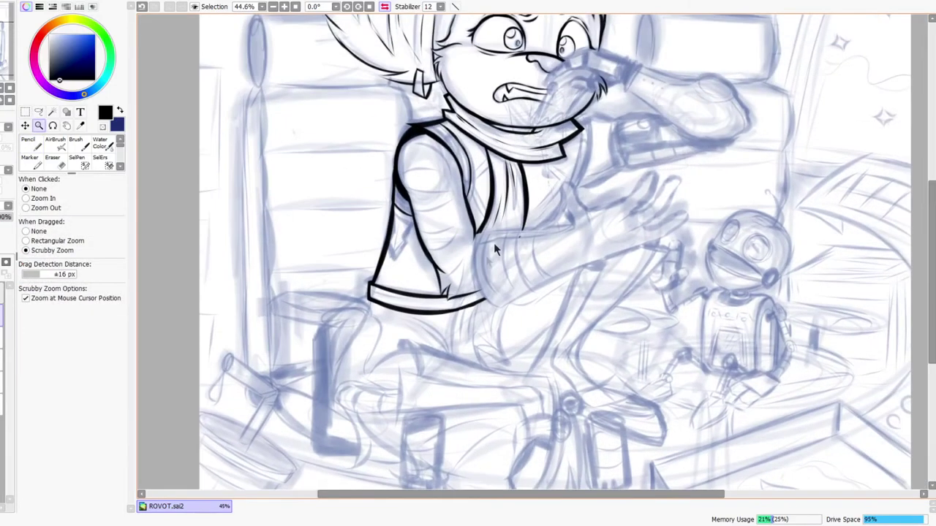
pyautogui.moveTo(550, 188); pyautogui.dragTo(540, 192)
pyautogui.moveTo(502, 223); pyautogui.dragTo(527, 223)
pyautogui.moveTo(484, 292); pyautogui.dragTo(490, 223)
pyautogui.press('e')
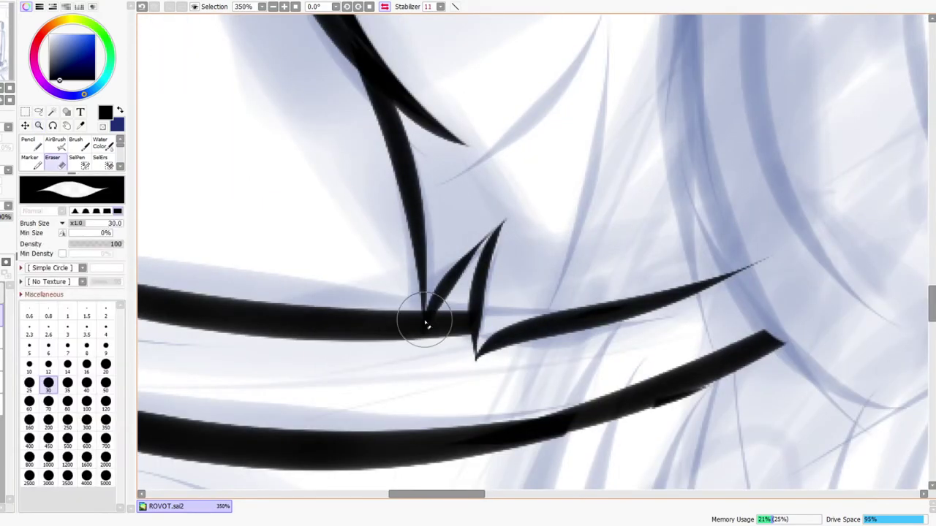
pyautogui.moveTo(422, 327)
pyautogui.mouseDown()
pyautogui.moveTo(434, 272)
pyautogui.moveTo(449, 294)
pyautogui.mouseUp()
pyautogui.press('z')
pyautogui.moveTo(485, 237); pyautogui.dragTo(434, 309)
pyautogui.moveTo(531, 206); pyautogui.dragTo(499, 235)
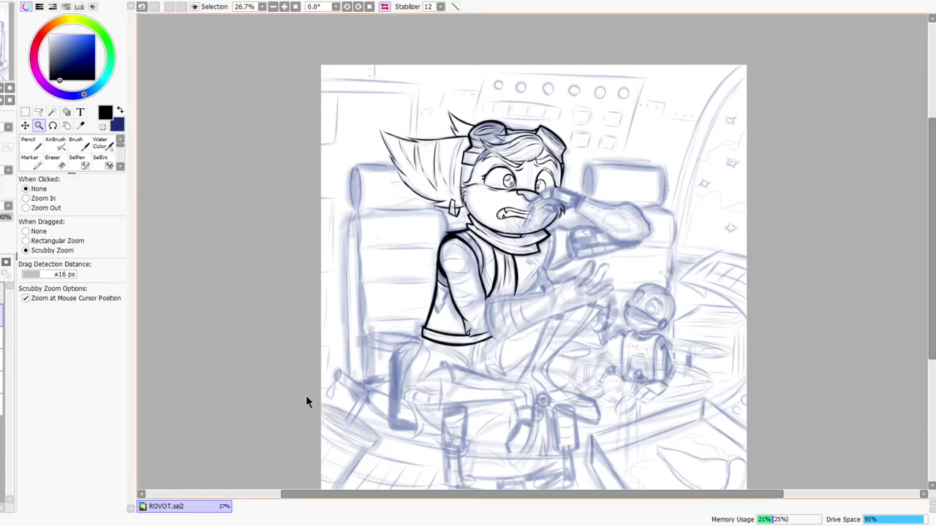
# Step: Mirror the canvas view and ink a thin curved contour line inside the top of the shoulder with the Pencil
pyautogui.scroll(4, 509, 309)
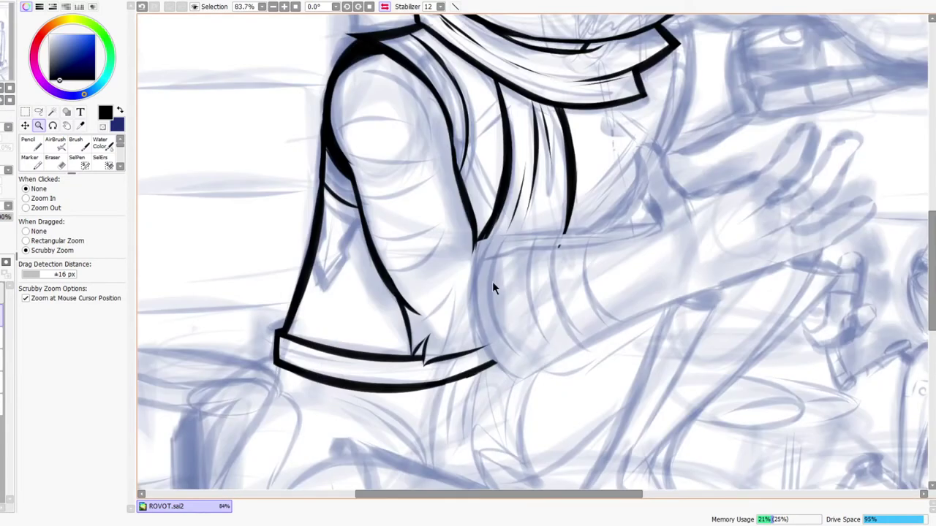
pyautogui.scroll(2, 492, 282)
pyautogui.press('e')
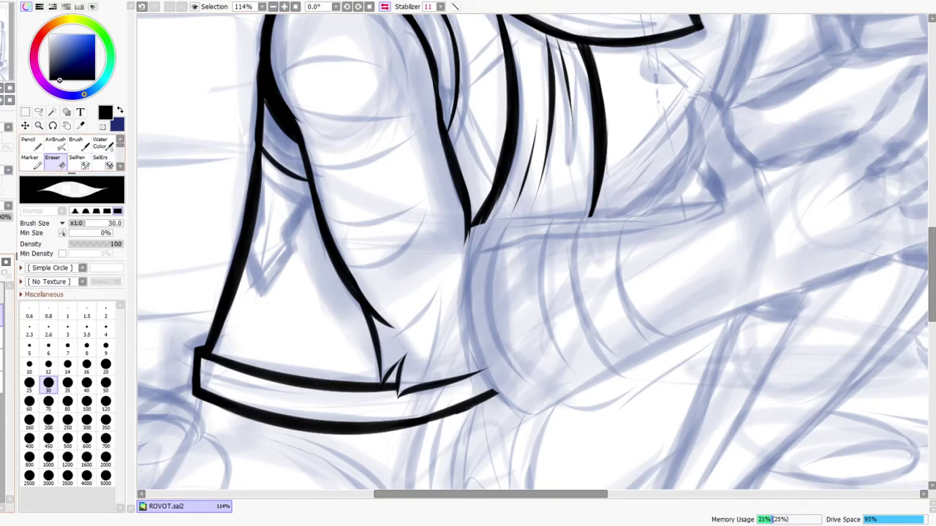
pyautogui.click(28, 145)
pyautogui.hotkey('ctrl', 'space')
pyautogui.moveTo(555, 230)
pyautogui.mouseDown()
pyautogui.moveTo(524, 252)
pyautogui.moveTo(510, 219)
pyautogui.mouseUp()
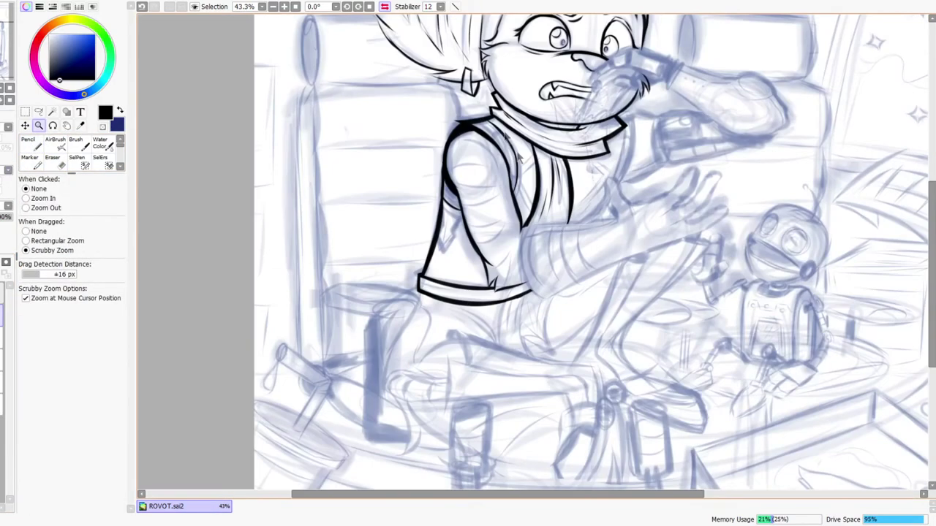
pyautogui.click(386, 7)
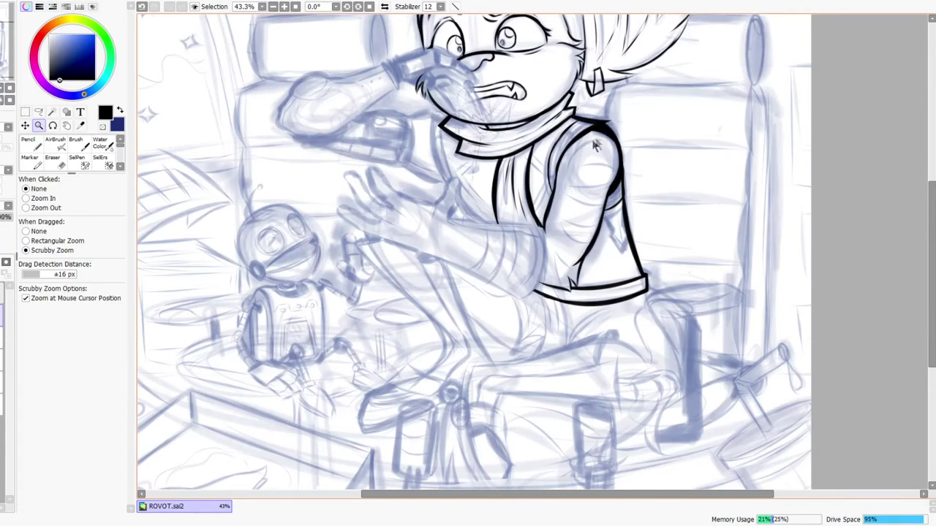
pyautogui.scroll(4, 598, 144)
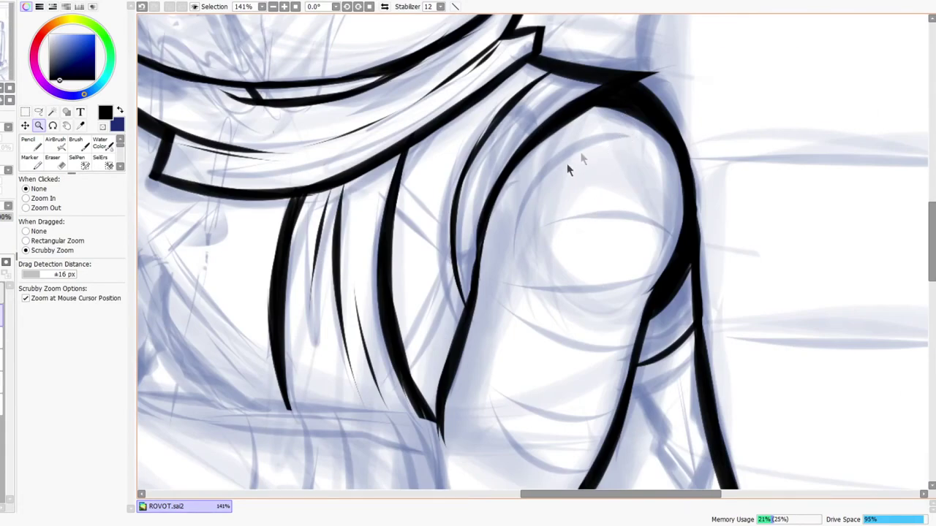
pyautogui.press('n')
pyautogui.moveTo(517, 231); pyautogui.dragTo(633, 144)
pyautogui.hotkey('ctrl', 'z')
pyautogui.moveTo(518, 218); pyautogui.dragTo(648, 127)
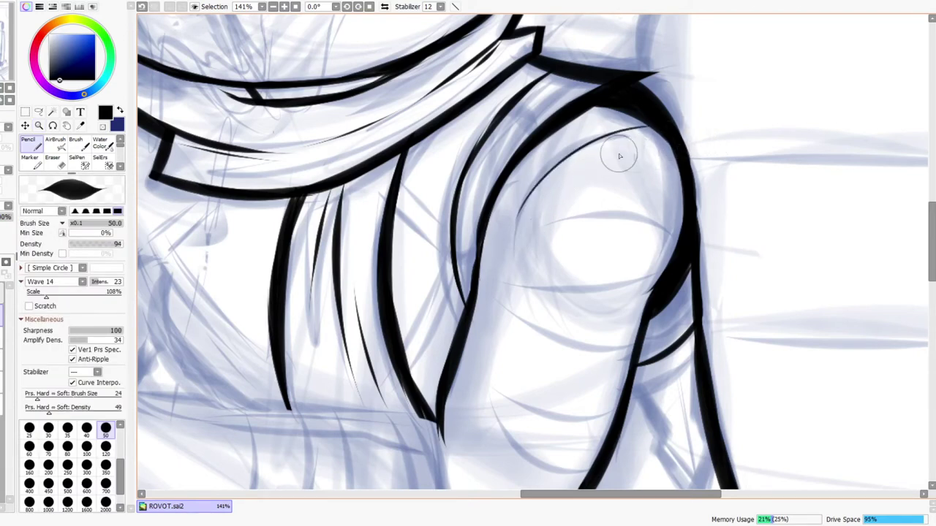
# Step: Ink thin curved stripe lines across the upper arm, following the sketch from the shoulder down
pyautogui.moveTo(514, 232); pyautogui.dragTo(675, 236)
pyautogui.moveTo(587, 242)
pyautogui.mouseDown()
pyautogui.moveTo(568, 178)
pyautogui.moveTo(688, 214)
pyautogui.mouseUp()
pyautogui.moveTo(547, 206); pyautogui.dragTo(671, 278)
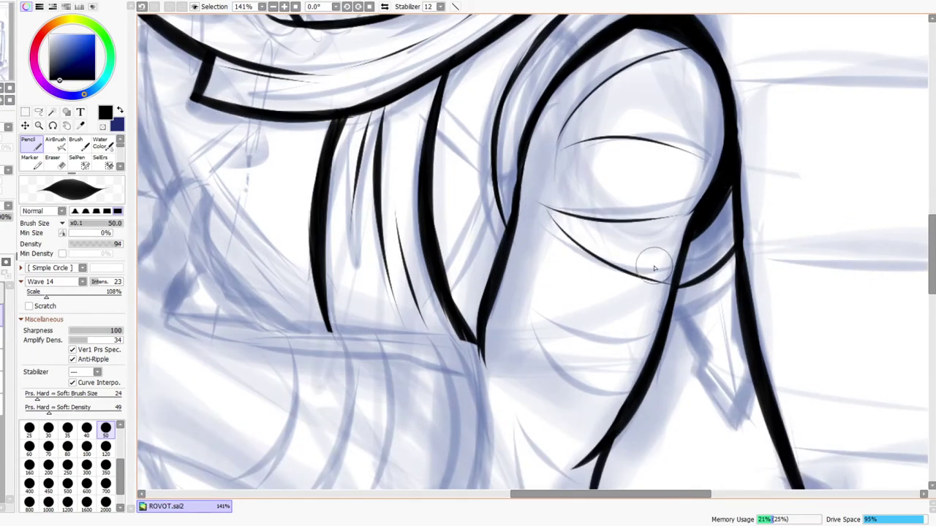
pyautogui.moveTo(537, 313); pyautogui.dragTo(643, 351)
pyautogui.moveTo(539, 322); pyautogui.dragTo(606, 413)
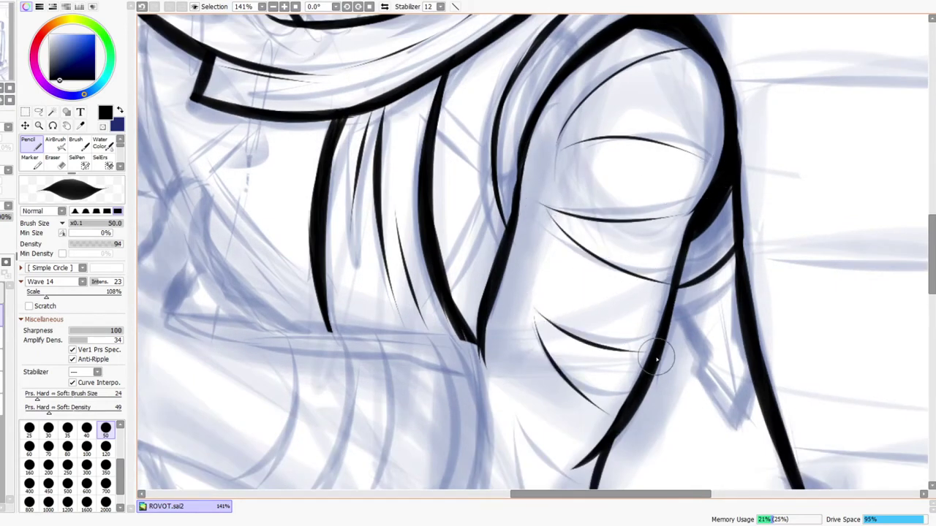
# Step: Ink the remaining thin curved stripe lines on the arm near the elbow, just above the hem notch
pyautogui.moveTo(660, 356); pyautogui.dragTo(595, 178)
pyautogui.moveTo(522, 398); pyautogui.dragTo(510, 271)
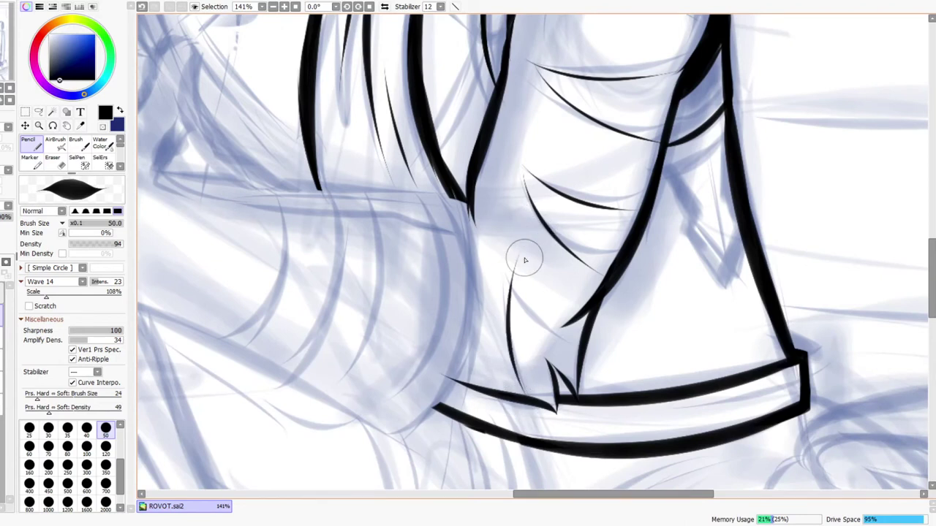
pyautogui.hotkey('ctrl', 'z')
pyautogui.moveTo(523, 400)
pyautogui.mouseDown()
pyautogui.moveTo(504, 262)
pyautogui.moveTo(588, 345)
pyautogui.moveTo(630, 352)
pyautogui.moveTo(625, 308)
pyautogui.mouseUp()
pyautogui.press('e')
pyautogui.hotkey('ctrl', 'space')
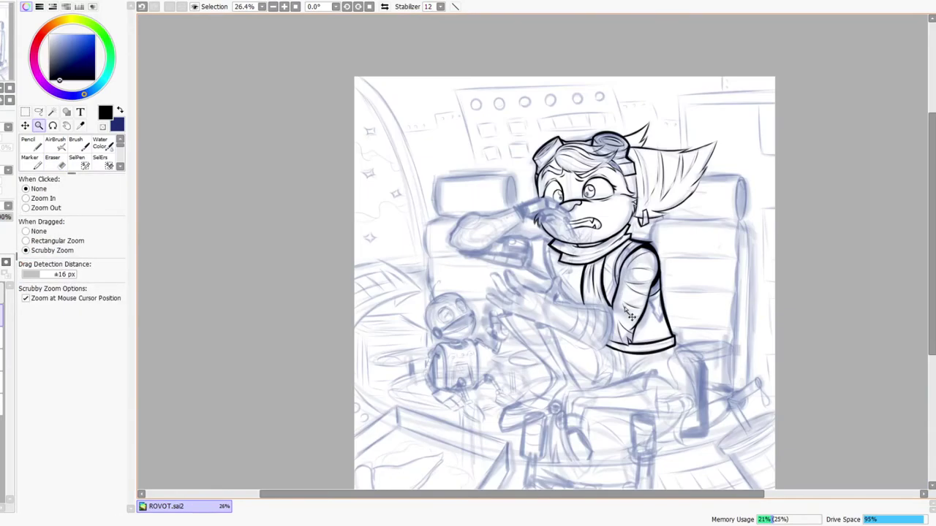
# Step: Flip the canvas view back and tidy the junction where the vest's front line meets the inner arm line above the forearm
pyautogui.click(384, 7)
pyautogui.moveTo(480, 292); pyautogui.dragTo(478, 260)
pyautogui.press('n')
pyautogui.moveTo(428, 285)
pyautogui.mouseDown()
pyautogui.moveTo(516, 261)
pyautogui.moveTo(474, 282)
pyautogui.mouseUp()
pyautogui.press('e')
pyautogui.moveTo(499, 242); pyautogui.dragTo(492, 289)
pyautogui.moveTo(421, 269); pyautogui.dragTo(425, 294)
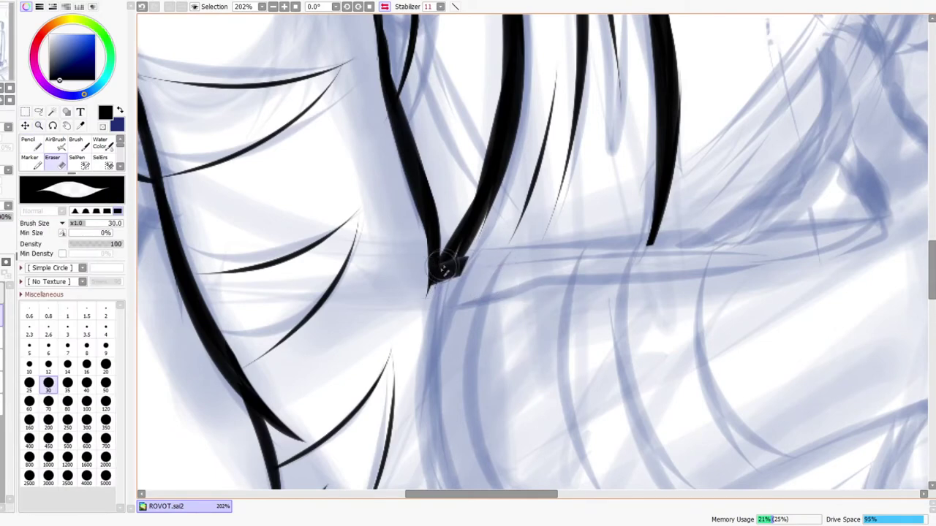
# Step: Mirror the canvas view and ink the far side contour of the torso, plus a short line joining its top to the scarf
pyautogui.hotkey('ctrl', 'space')
pyautogui.moveTo(526, 236); pyautogui.dragTo(506, 271)
pyautogui.moveTo(523, 235)
pyautogui.mouseDown()
pyautogui.moveTo(536, 203)
pyautogui.moveTo(542, 222)
pyautogui.moveTo(546, 213)
pyautogui.mouseUp()
pyautogui.moveTo(553, 349); pyautogui.dragTo(446, 431)
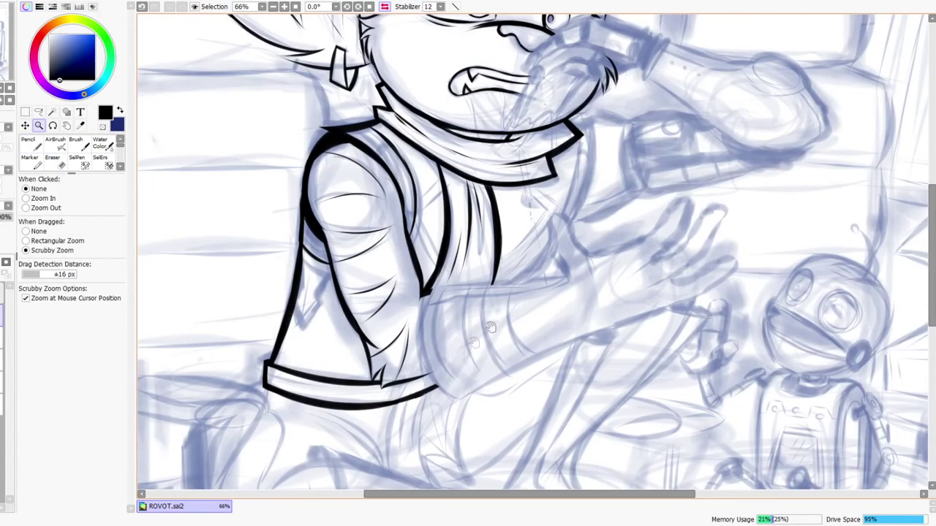
pyautogui.moveTo(561, 213); pyautogui.dragTo(531, 325)
pyautogui.click(386, 5)
pyautogui.moveTo(567, 252); pyautogui.dragTo(471, 187)
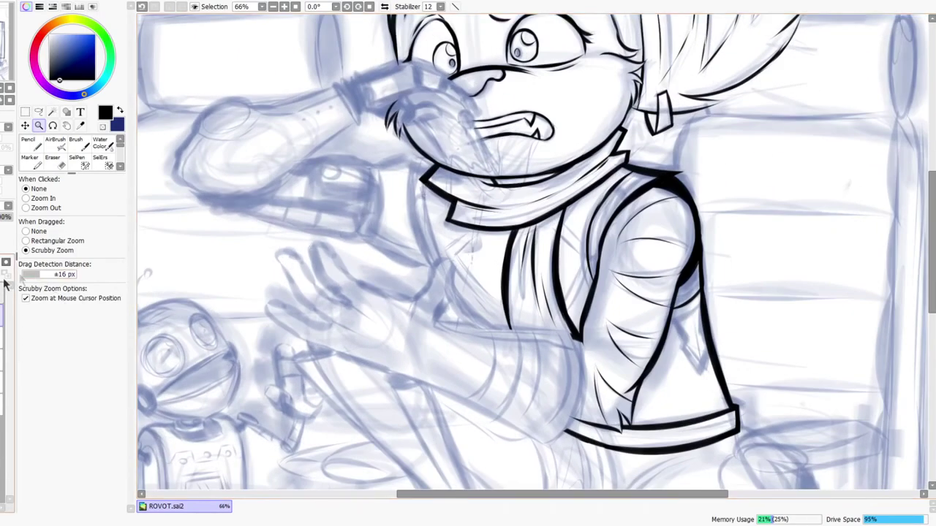
pyautogui.moveTo(436, 202); pyautogui.dragTo(478, 197)
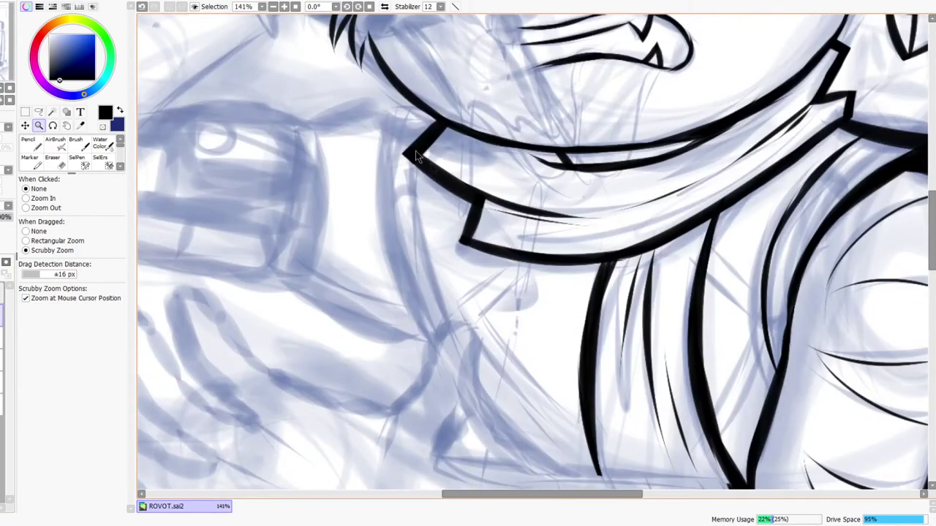
pyautogui.moveTo(388, 104)
pyautogui.mouseDown()
pyautogui.moveTo(380, 180)
pyautogui.moveTo(454, 376)
pyautogui.mouseUp()
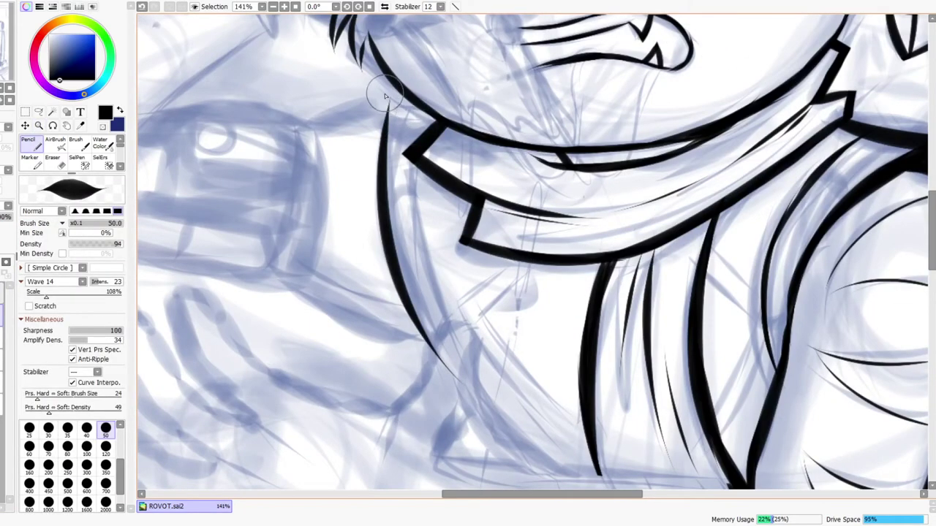
pyautogui.moveTo(369, 109)
pyautogui.mouseDown()
pyautogui.moveTo(401, 126)
pyautogui.moveTo(504, 130)
pyautogui.mouseUp()
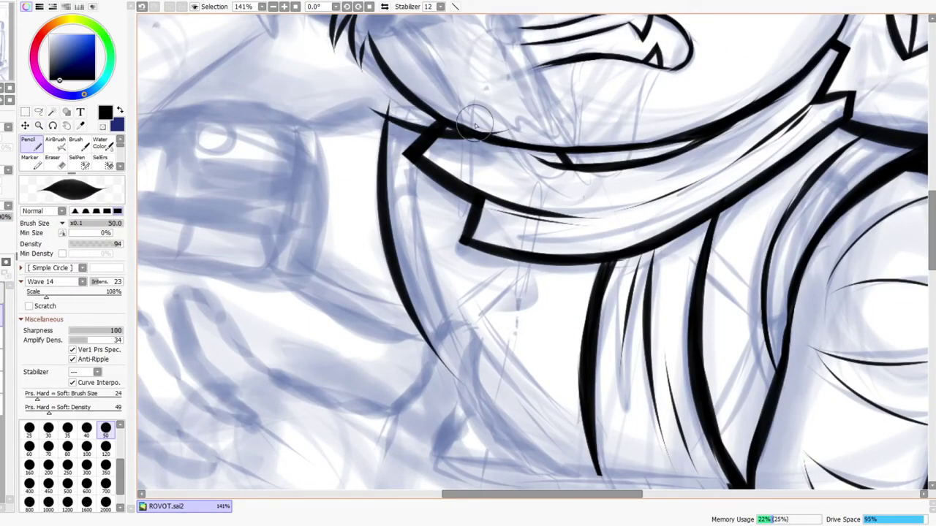
# Step: Flip the canvas view back, redraw the short line joining the scarf to the far torso contour thicker, and erase its overshooting ends
pyautogui.press('e')
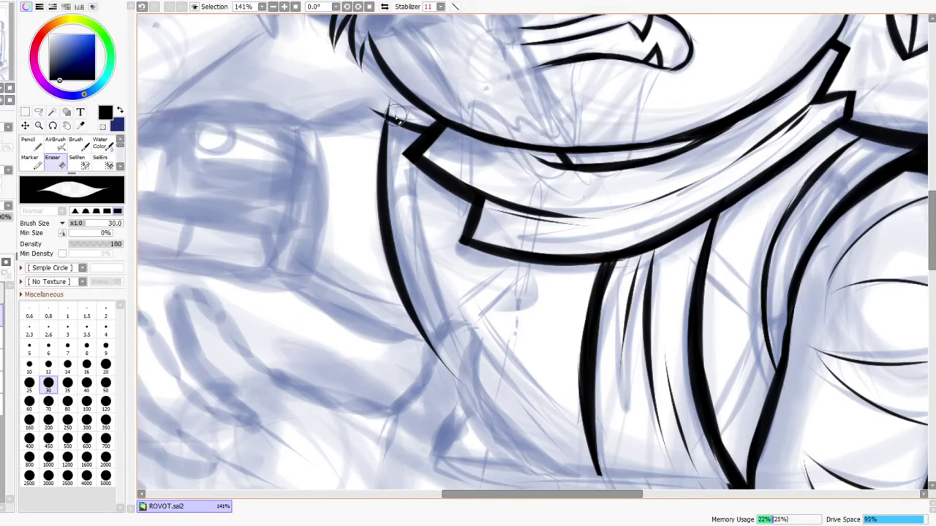
pyautogui.press('h')
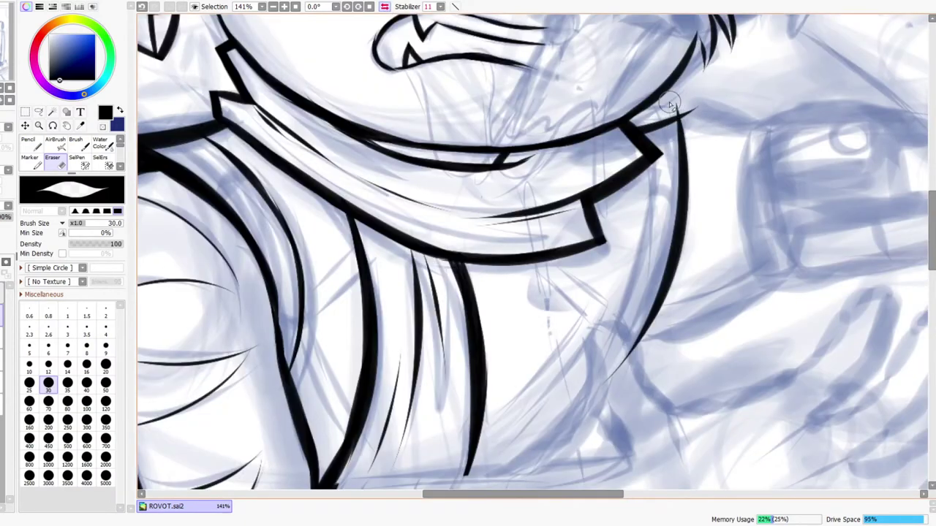
pyautogui.press('n')
pyautogui.moveTo(614, 120); pyautogui.dragTo(749, 112)
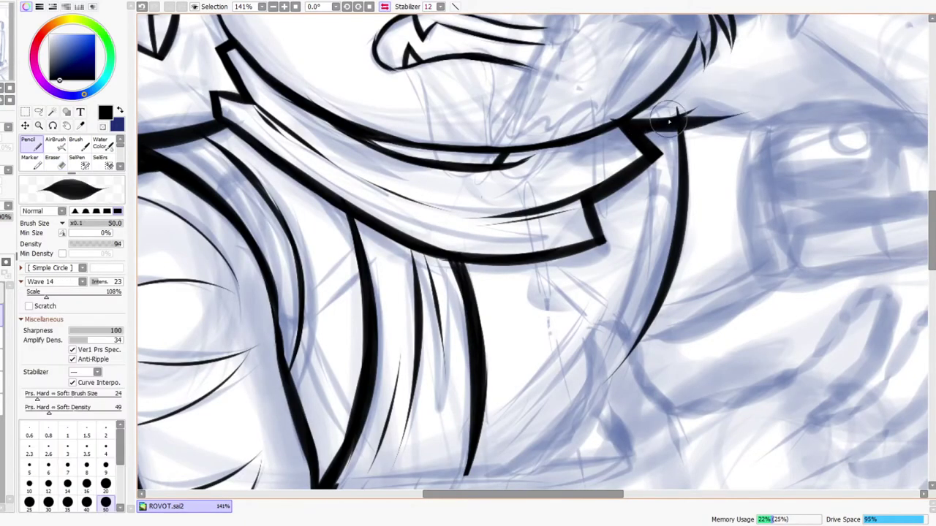
pyautogui.press('e')
pyautogui.moveTo(671, 109)
pyautogui.mouseDown()
pyautogui.moveTo(700, 113)
pyautogui.moveTo(731, 98)
pyautogui.moveTo(703, 93)
pyautogui.moveTo(690, 112)
pyautogui.moveTo(695, 152)
pyautogui.moveTo(689, 119)
pyautogui.moveTo(745, 111)
pyautogui.mouseUp()
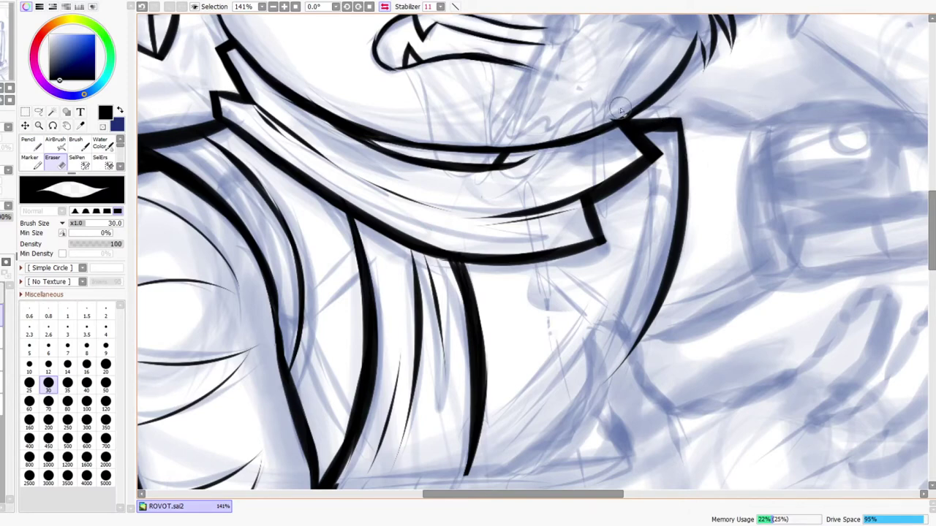
pyautogui.hotkey('ctrl', 'space')
pyautogui.moveTo(634, 138); pyautogui.dragTo(657, 149)
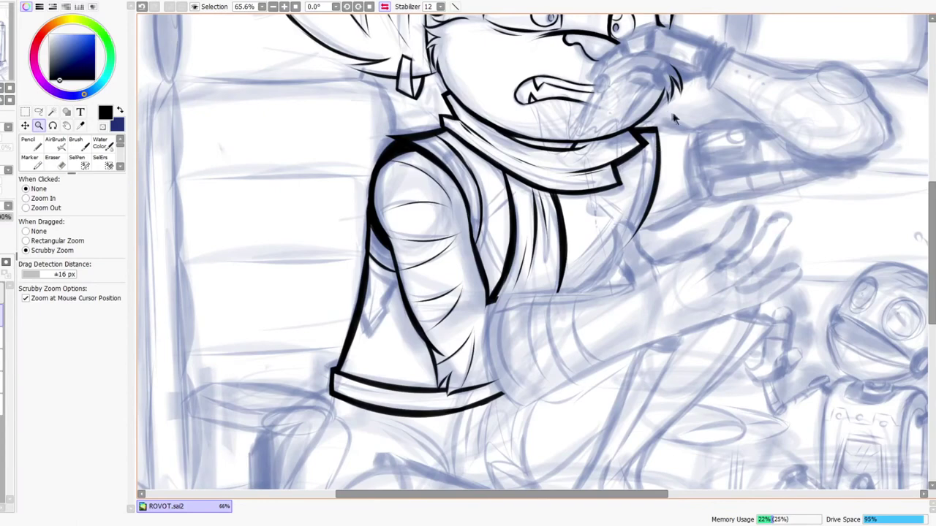
pyautogui.moveTo(656, 117); pyautogui.dragTo(666, 109)
pyautogui.moveTo(620, 154); pyautogui.dragTo(649, 157)
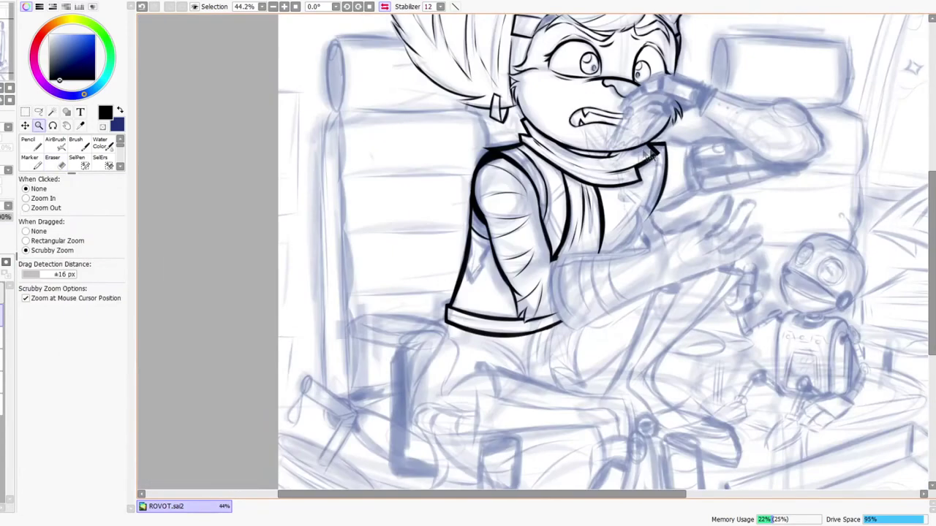
# Step: Ink a thin inner contour line along the far edge of the vest, just below the scarf, with the Pencil
pyautogui.click(385, 6)
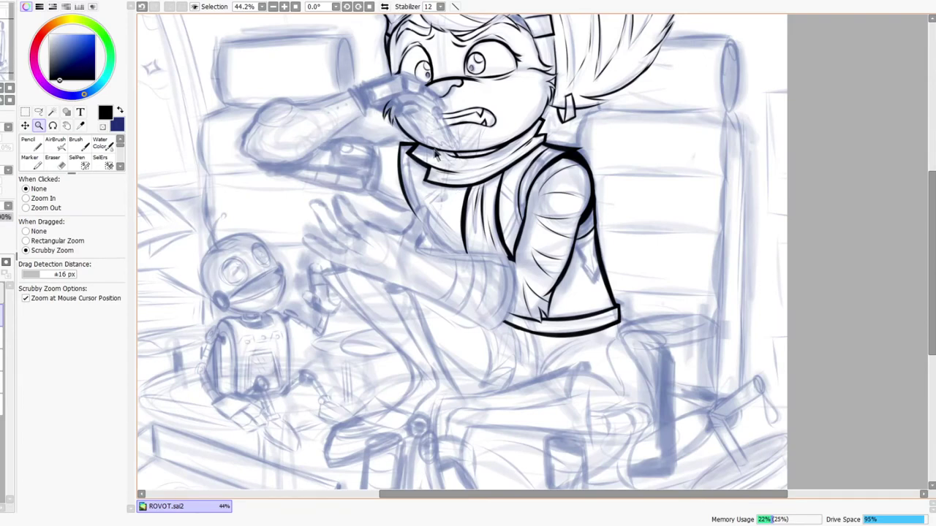
pyautogui.moveTo(410, 164); pyautogui.dragTo(433, 130)
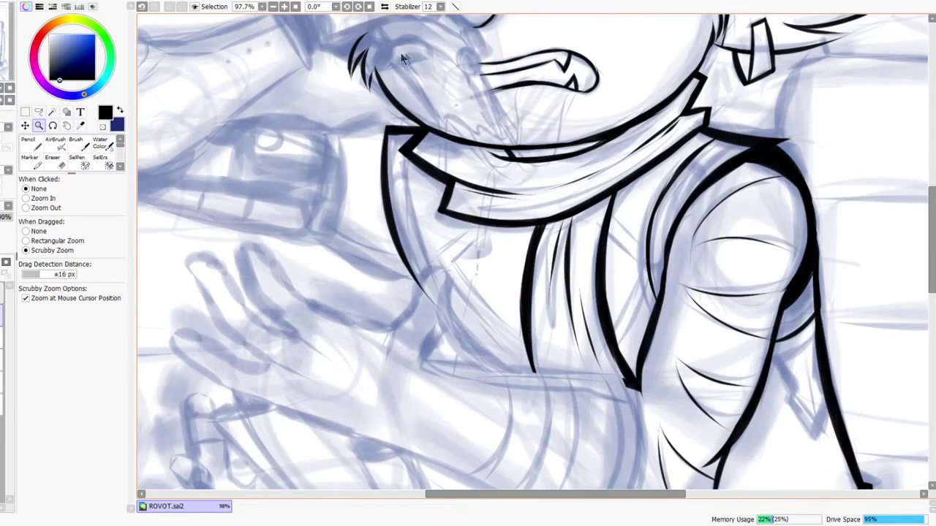
pyautogui.click(385, 6)
pyautogui.moveTo(660, 267); pyautogui.dragTo(614, 232)
pyautogui.moveTo(623, 120); pyautogui.dragTo(566, 322)
pyautogui.press('n')
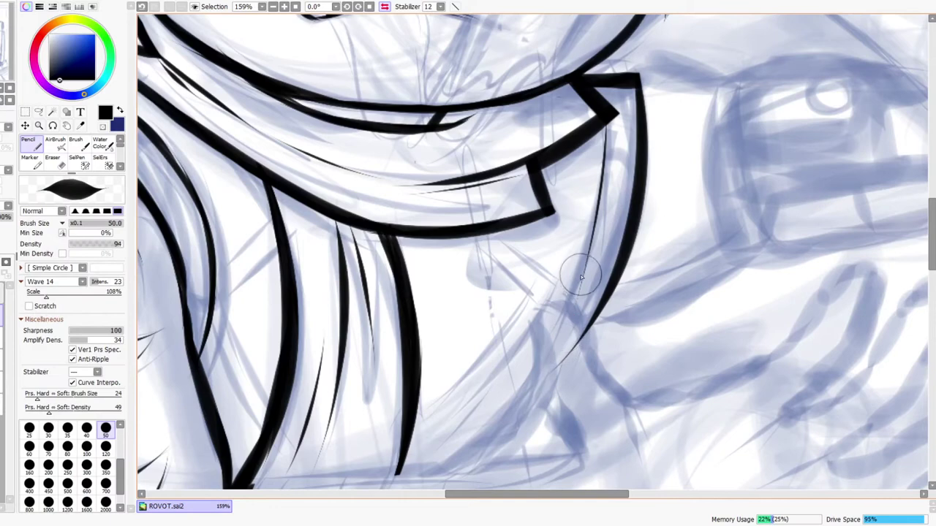
pyautogui.moveTo(593, 217); pyautogui.dragTo(573, 285)
pyautogui.moveTo(591, 183); pyautogui.dragTo(565, 294)
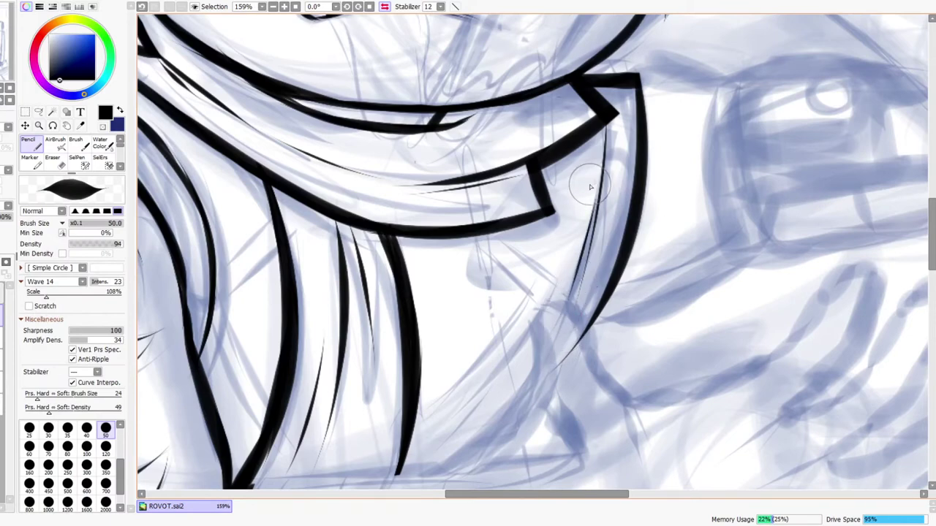
pyautogui.hotkey('ctrl', 'space')
pyautogui.moveTo(582, 227); pyautogui.dragTo(565, 250)
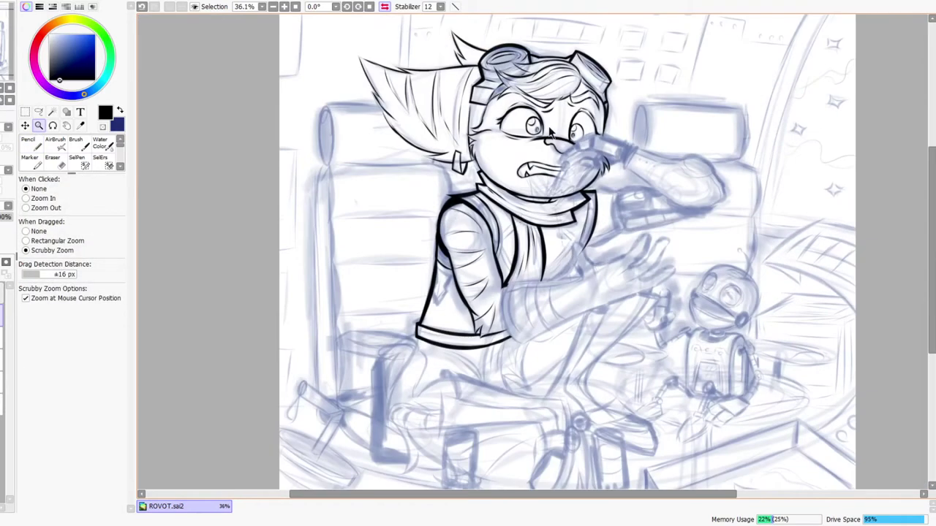
# Step: Flip the canvas view back, reinforce the far vest edge's inner line and ink a short curved cap across its band
pyautogui.click(386, 7)
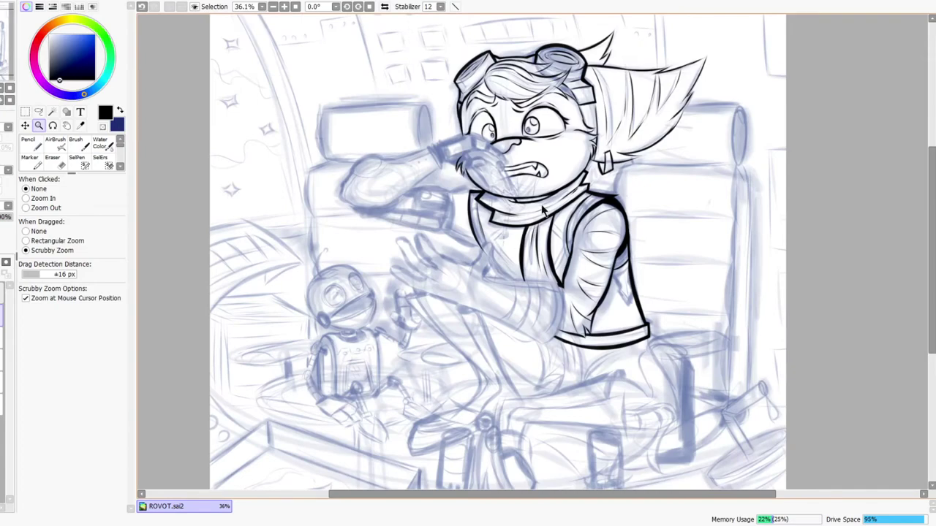
pyautogui.moveTo(492, 208); pyautogui.dragTo(520, 137)
pyautogui.moveTo(449, 265); pyautogui.dragTo(454, 248)
pyautogui.press('n')
pyautogui.moveTo(438, 208); pyautogui.dragTo(444, 281)
pyautogui.moveTo(438, 229); pyautogui.dragTo(465, 337)
pyautogui.moveTo(456, 291)
pyautogui.mouseDown()
pyautogui.moveTo(443, 284)
pyautogui.moveTo(437, 227)
pyautogui.mouseUp()
pyautogui.press('n')
pyautogui.moveTo(419, 265); pyautogui.dragTo(482, 291)
pyautogui.hotkey('ctrl', 'z')
pyautogui.moveTo(419, 265); pyautogui.dragTo(456, 302)
# Step: Ink a matching short curved cap across the vest's band at the near shoulder
pyautogui.moveTo(599, 397); pyautogui.dragTo(187, 289)
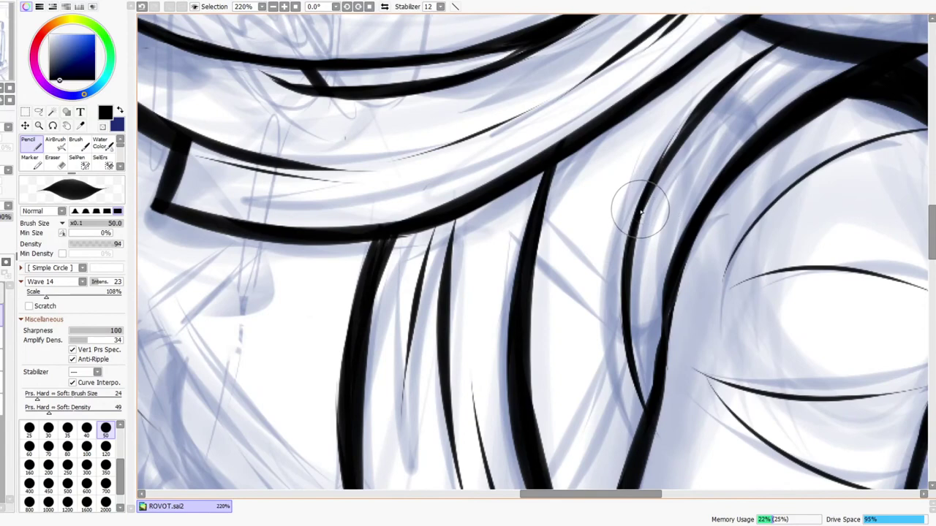
pyautogui.moveTo(640, 209); pyautogui.dragTo(711, 214)
pyautogui.hotkey('ctrl', 'z')
pyautogui.moveTo(639, 221); pyautogui.dragTo(702, 217)
pyautogui.moveTo(692, 221); pyautogui.dragTo(667, 239)
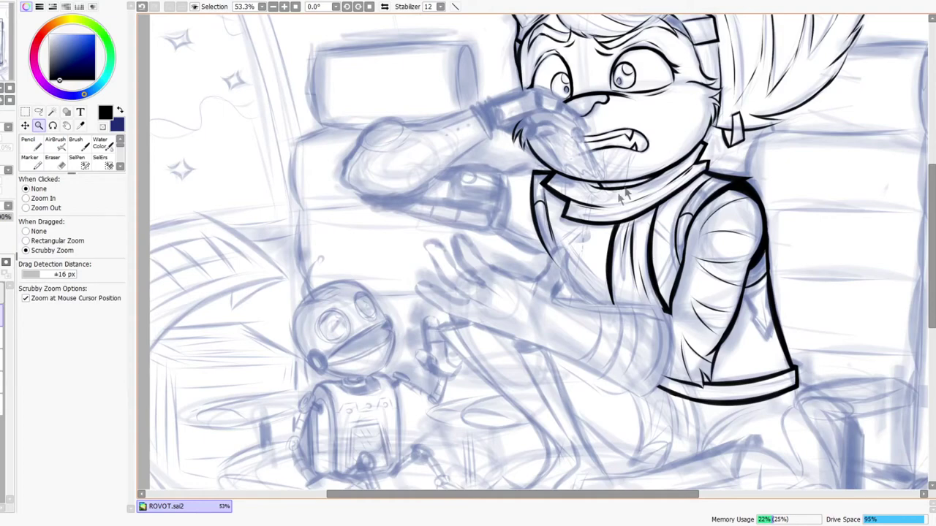
# Step: Mirror the canvas view and ink the lower torso contour running from the far vest edge down to the forearm
pyautogui.moveTo(563, 265); pyautogui.dragTo(588, 228)
pyautogui.press('e')
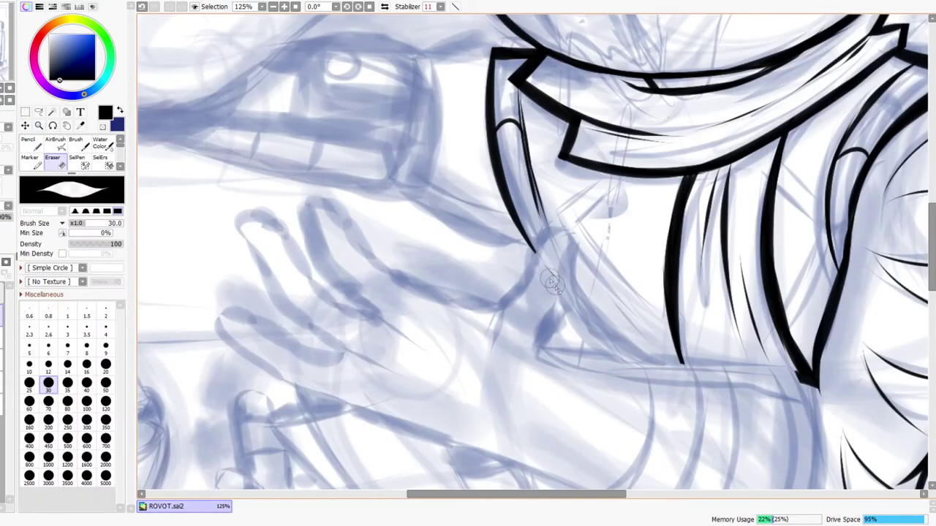
pyautogui.hotkey('ctrl', 'space')
pyautogui.moveTo(567, 285); pyautogui.dragTo(561, 233)
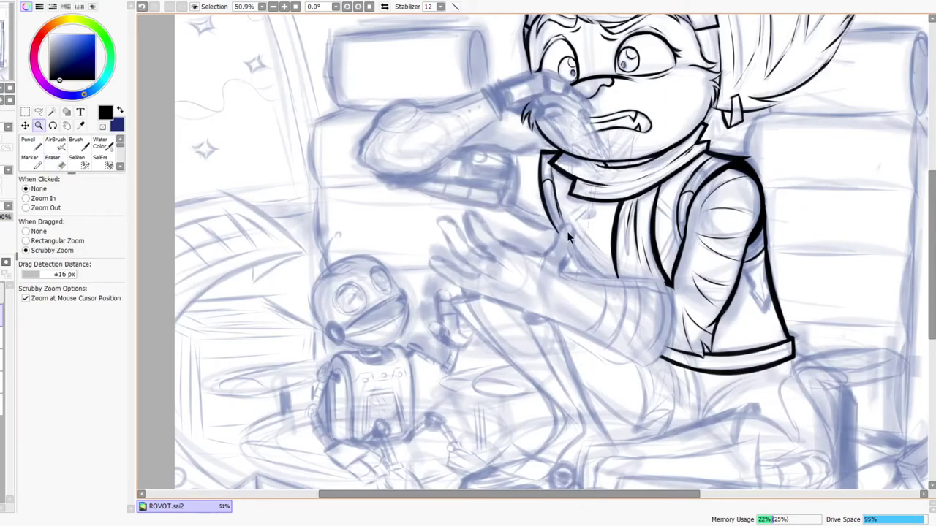
pyautogui.click(384, 8)
pyautogui.moveTo(517, 215); pyautogui.dragTo(577, 164)
pyautogui.moveTo(457, 404); pyautogui.dragTo(541, 264)
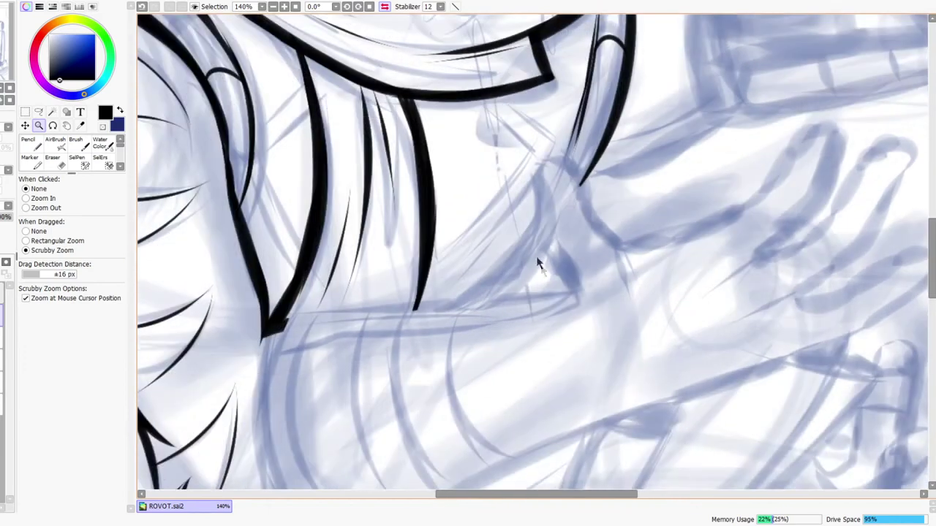
pyautogui.press('n')
pyautogui.moveTo(551, 212)
pyautogui.mouseDown()
pyautogui.moveTo(446, 326)
pyautogui.moveTo(498, 317)
pyautogui.mouseUp()
pyautogui.press('e')
pyautogui.press('z')
pyautogui.moveTo(538, 293); pyautogui.dragTo(529, 298)
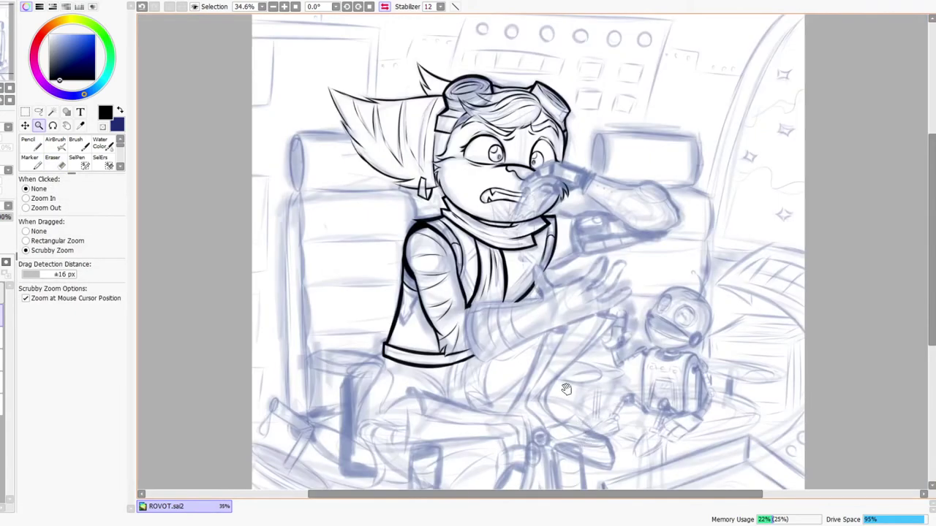
# Step: Flip the canvas view back and ink the pointed, arrow-like marking on the side of the vest below the armpit
pyautogui.moveTo(535, 289); pyautogui.dragTo(530, 329)
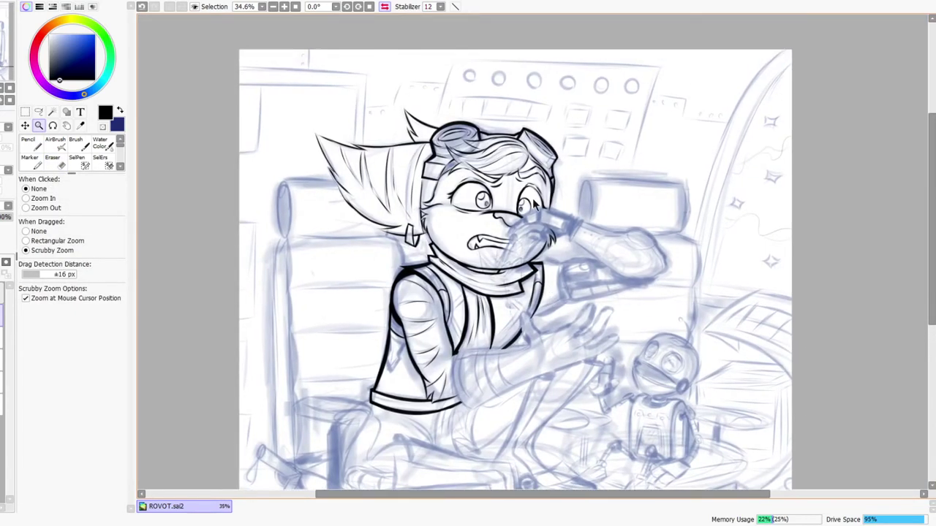
pyautogui.click(384, 7)
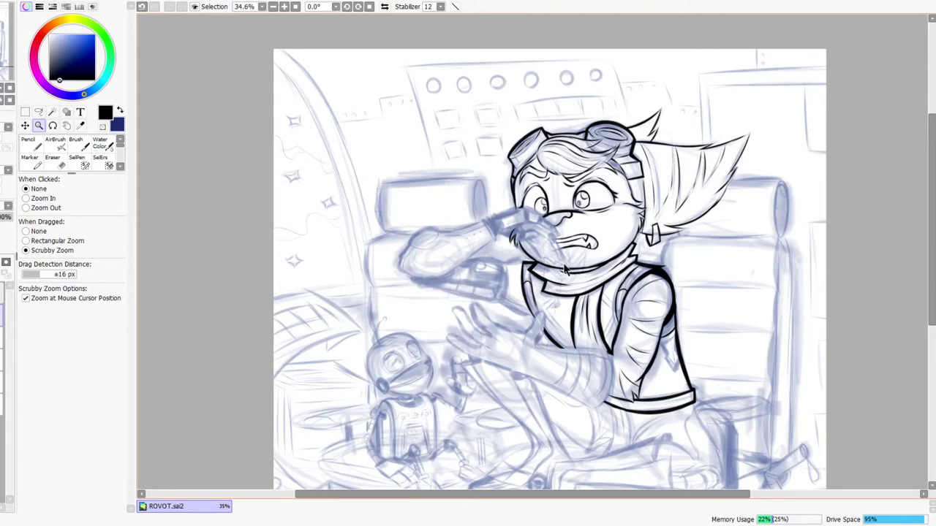
pyautogui.moveTo(682, 382)
pyautogui.mouseDown()
pyautogui.moveTo(642, 260)
pyautogui.moveTo(638, 181)
pyautogui.mouseUp()
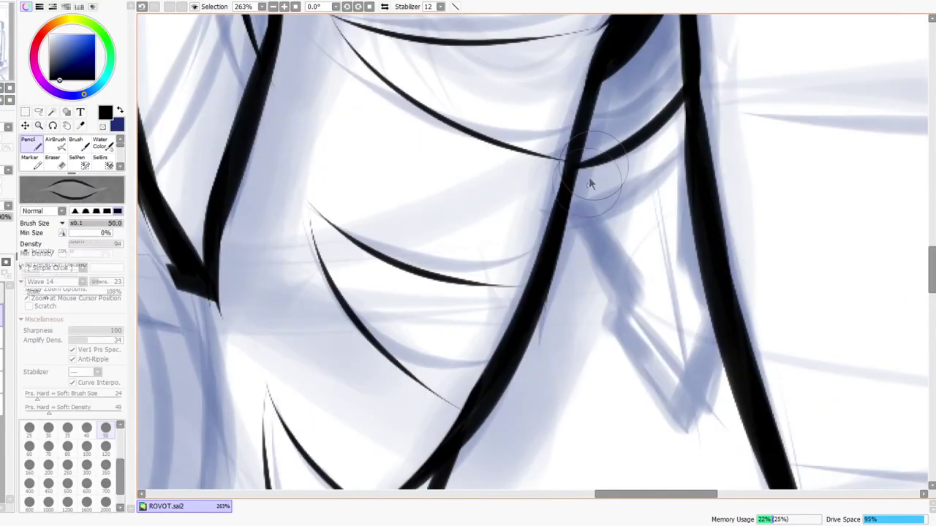
pyautogui.moveTo(566, 176); pyautogui.dragTo(640, 300)
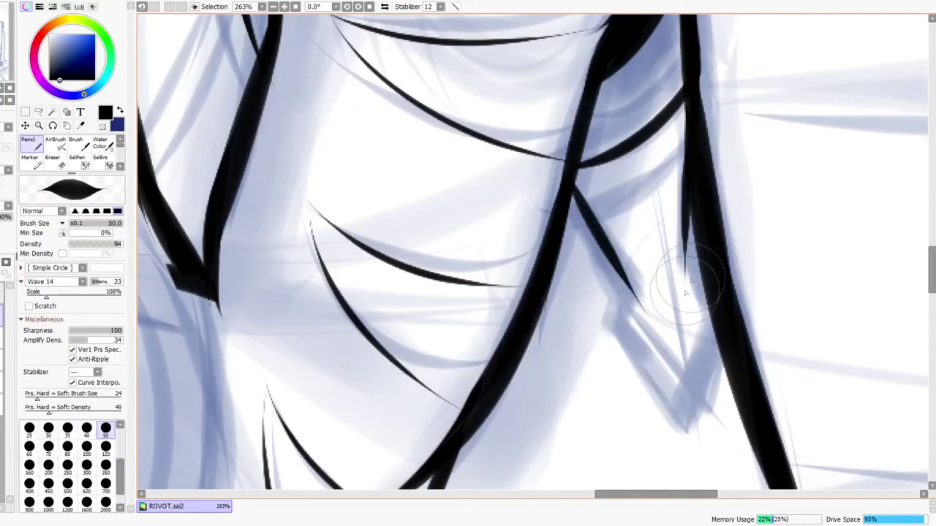
pyautogui.moveTo(640, 306)
pyautogui.mouseDown()
pyautogui.moveTo(612, 324)
pyautogui.moveTo(678, 398)
pyautogui.moveTo(715, 337)
pyautogui.mouseUp()
pyautogui.press('z')
pyautogui.scroll(-4, 698, 302)
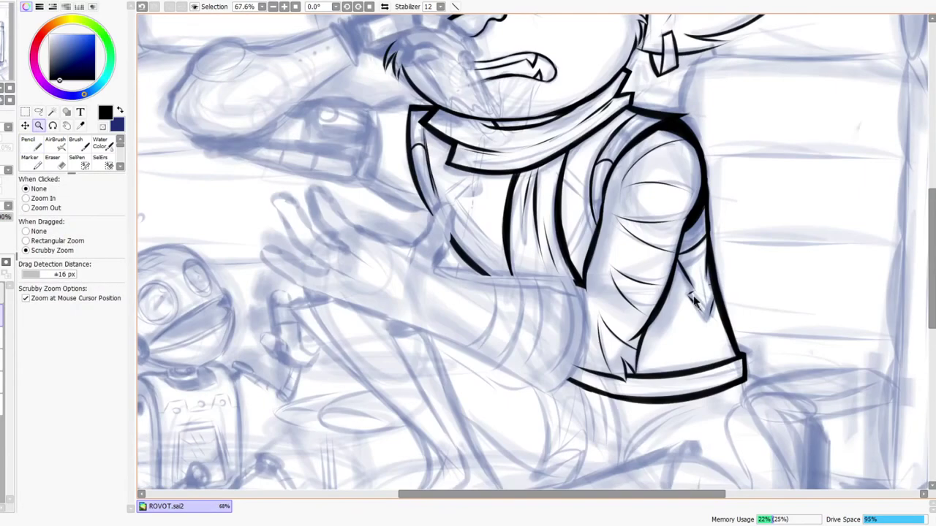
pyautogui.scroll(-2, 694, 301)
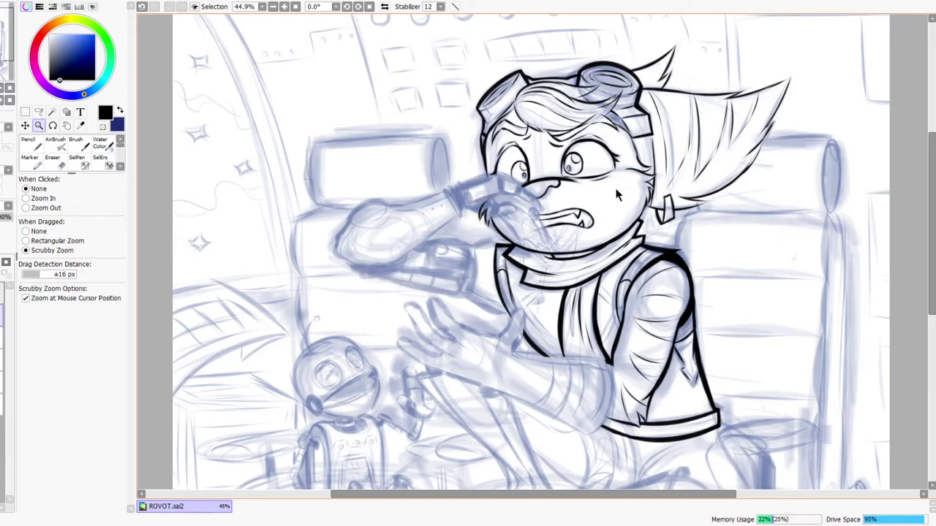
# Step: Mirror the canvas view and ink the rear hip contour from the vest's hem corner down toward the seat
pyautogui.click(384, 6)
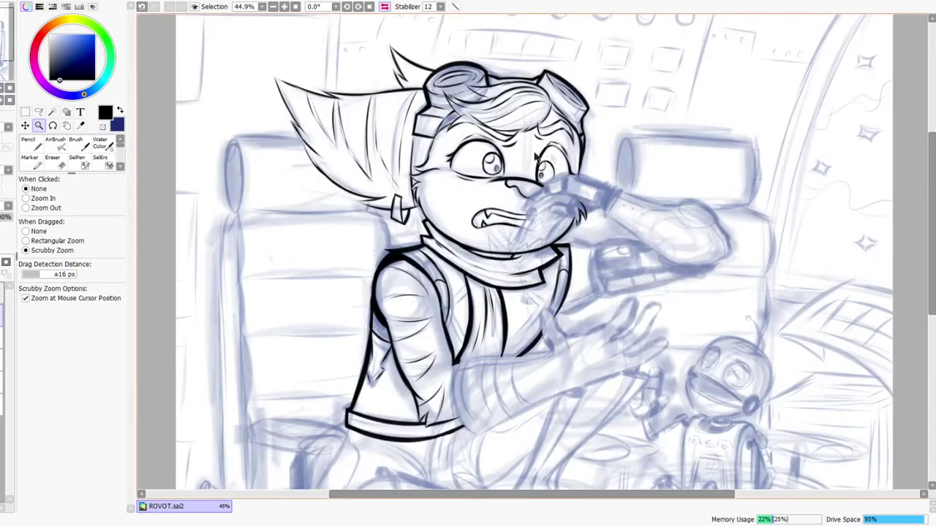
pyautogui.click(384, 7)
pyautogui.moveTo(519, 359); pyautogui.dragTo(485, 289)
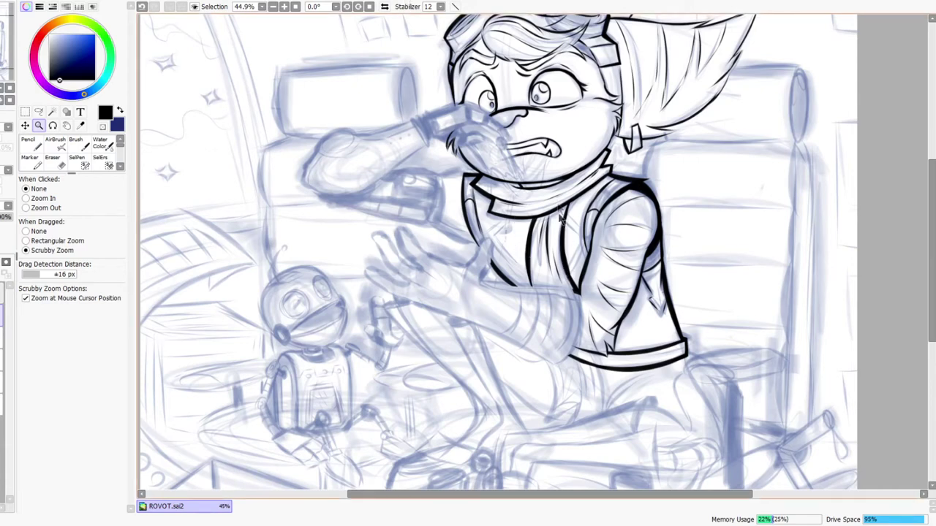
pyautogui.press('h')
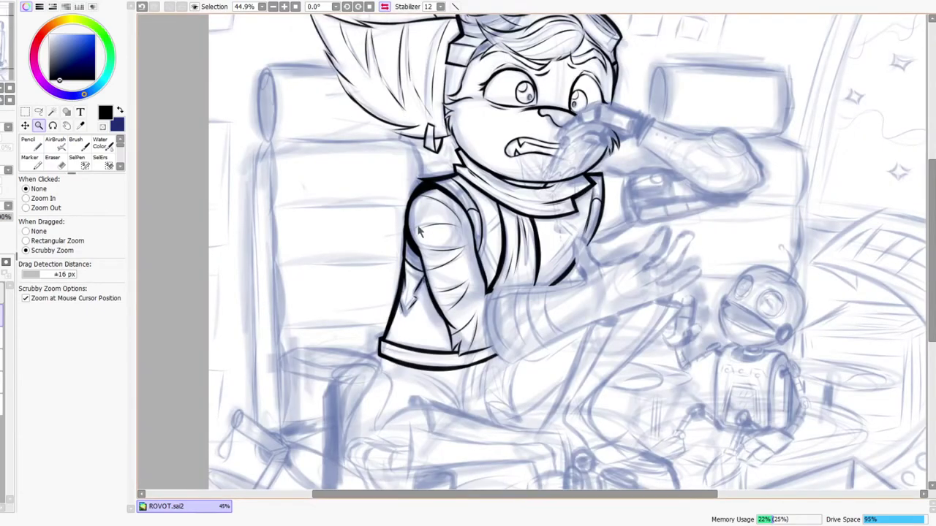
pyautogui.scroll(-3, 385, 341)
pyautogui.moveTo(370, 341); pyautogui.dragTo(365, 234)
pyautogui.moveTo(358, 377)
pyautogui.mouseDown()
pyautogui.moveTo(347, 318)
pyautogui.moveTo(355, 369)
pyautogui.moveTo(371, 274)
pyautogui.mouseUp()
pyautogui.moveTo(353, 348); pyautogui.dragTo(393, 222)
pyautogui.moveTo(353, 282); pyautogui.dragTo(412, 183)
pyautogui.moveTo(369, 258); pyautogui.dragTo(414, 153)
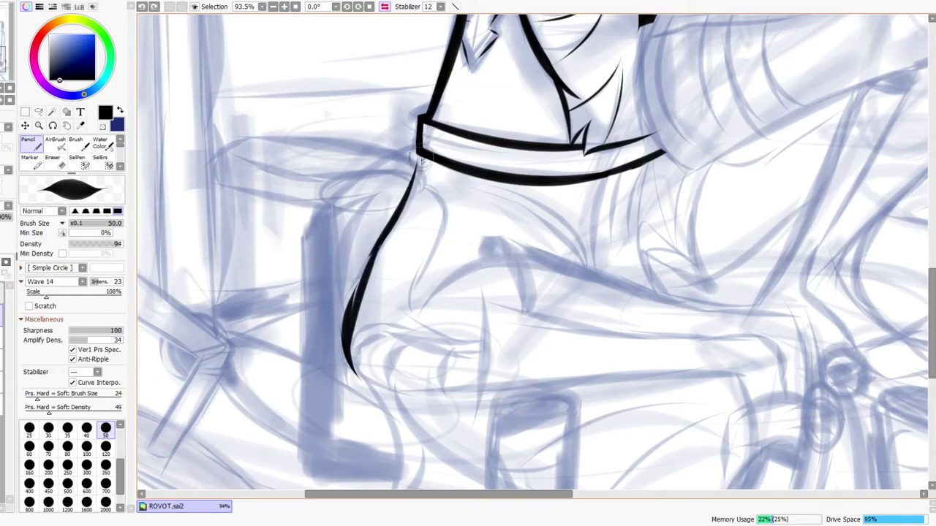
# Step: Continue the hip contour around the bottom of the seat and inward along its underside, checking it in both canvas orientations
pyautogui.click(369, 7)
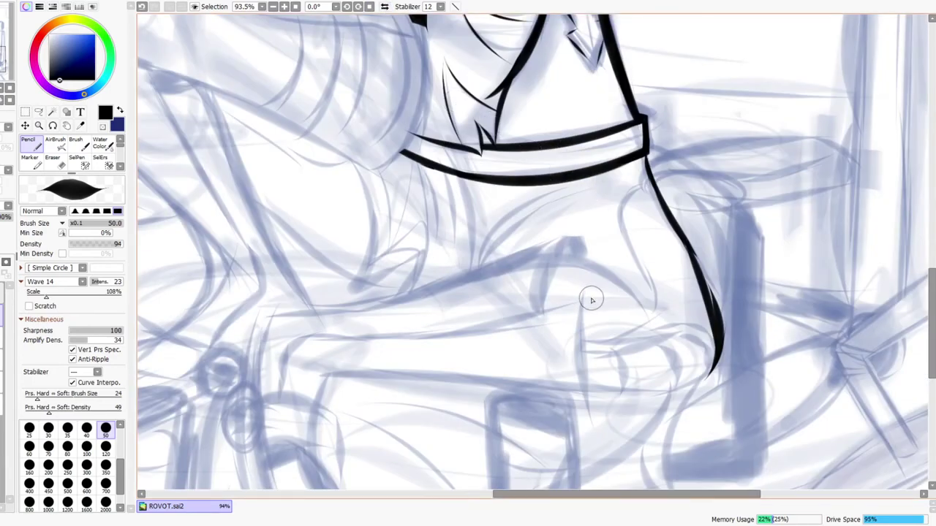
pyautogui.moveTo(610, 393)
pyautogui.mouseDown()
pyautogui.moveTo(575, 299)
pyautogui.moveTo(607, 299)
pyautogui.moveTo(689, 262)
pyautogui.moveTo(629, 300)
pyautogui.mouseUp()
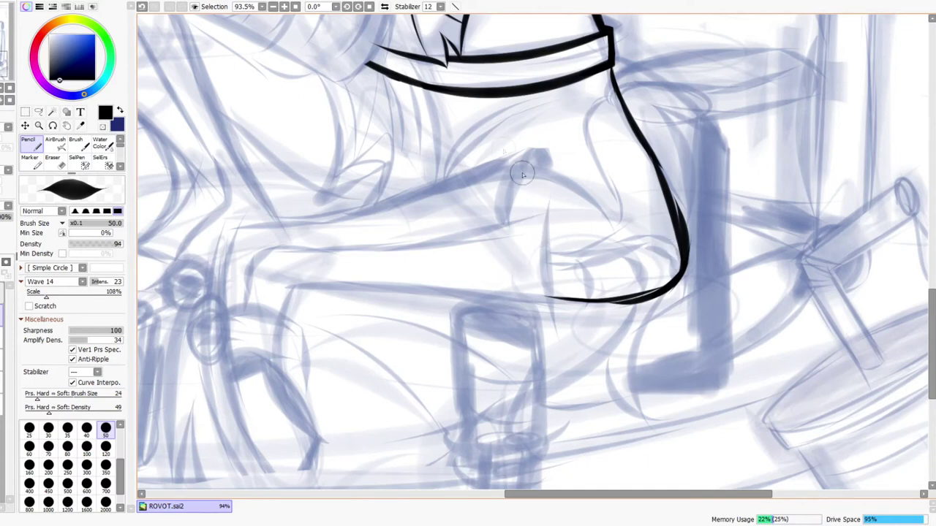
pyautogui.click(385, 7)
pyautogui.click(384, 6)
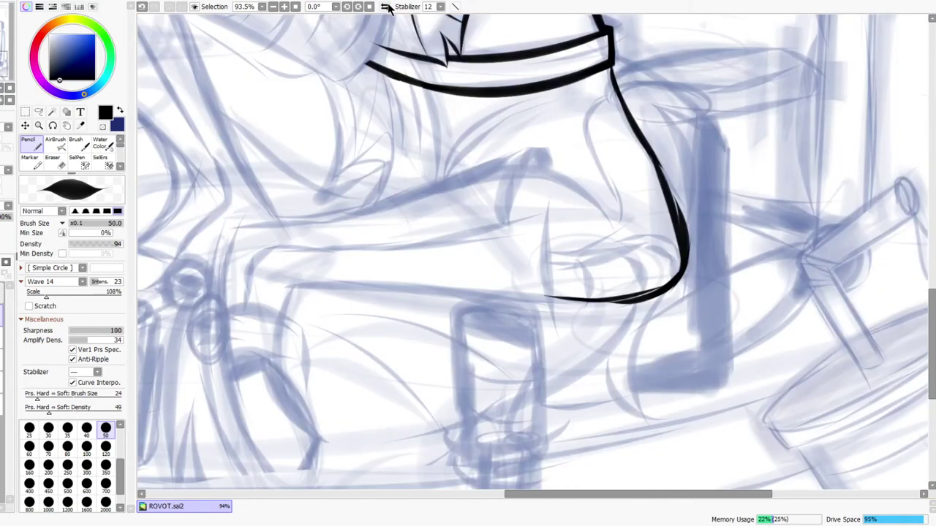
pyautogui.click(384, 7)
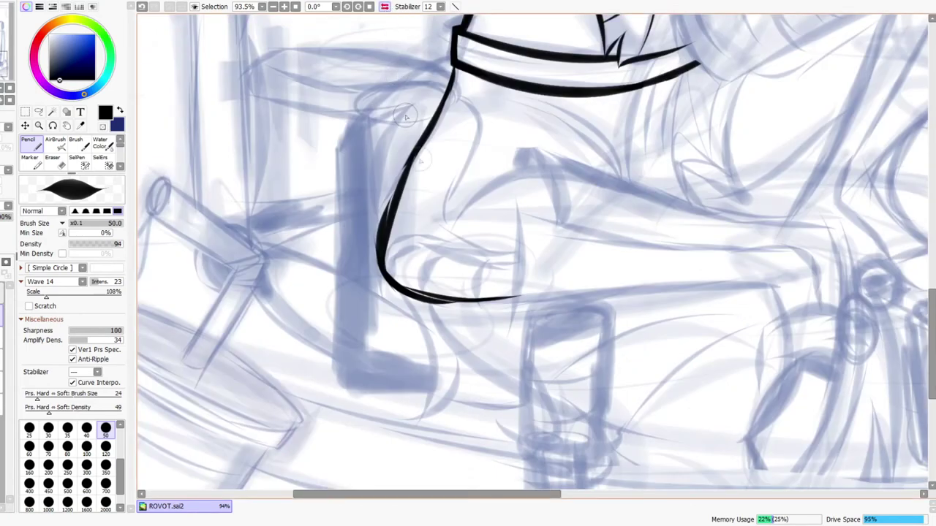
# Step: Ink a short, slightly curved vertical line crossing the inner end of the seat's underside line, and erase the overshooting end there
pyautogui.moveTo(515, 188); pyautogui.dragTo(503, 353)
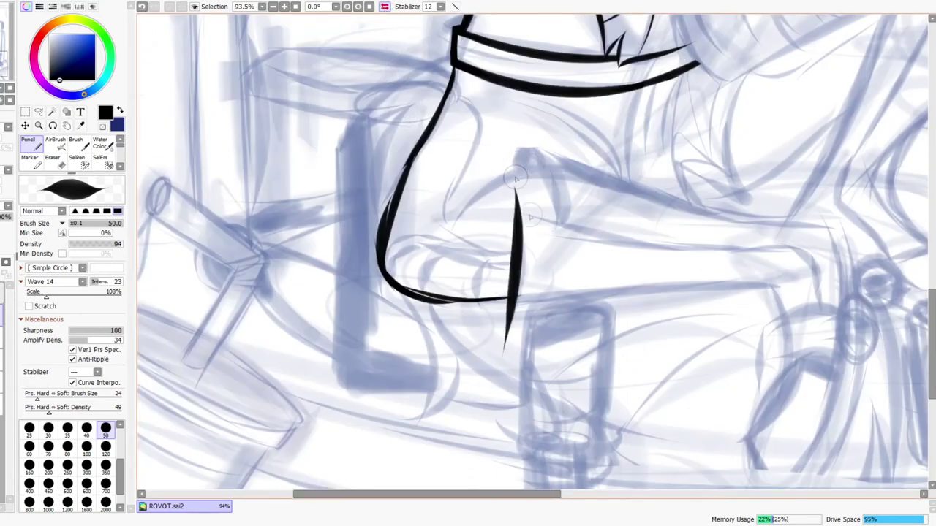
pyautogui.press('e')
pyautogui.scroll(3, 550, 289)
pyautogui.moveTo(503, 315); pyautogui.dragTo(506, 298)
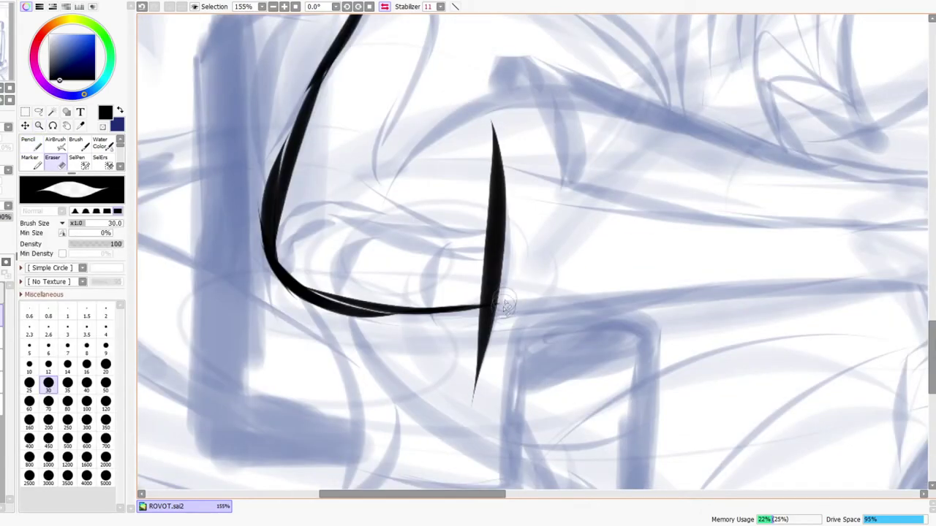
pyautogui.hotkey('ctrl', 'space')
pyautogui.moveTo(534, 247); pyautogui.dragTo(527, 218)
# Step: Flip the canvas view back, ink the long leg line from the vertical line's top toward the knee joint, and clean up their corner
pyautogui.click(384, 6)
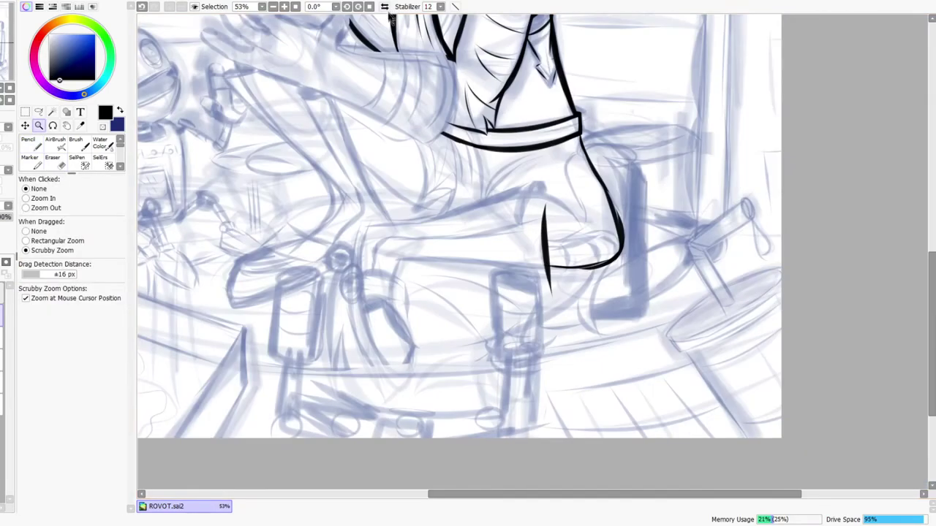
pyautogui.moveTo(439, 238); pyautogui.dragTo(448, 236)
pyautogui.press('n')
pyautogui.moveTo(354, 236)
pyautogui.mouseDown()
pyautogui.moveTo(533, 218)
pyautogui.moveTo(426, 244)
pyautogui.moveTo(555, 224)
pyautogui.moveTo(631, 199)
pyautogui.mouseUp()
pyautogui.moveTo(526, 232)
pyautogui.mouseDown()
pyautogui.moveTo(634, 200)
pyautogui.moveTo(668, 187)
pyautogui.mouseUp()
pyautogui.moveTo(570, 220); pyautogui.dragTo(691, 182)
pyautogui.press('e')
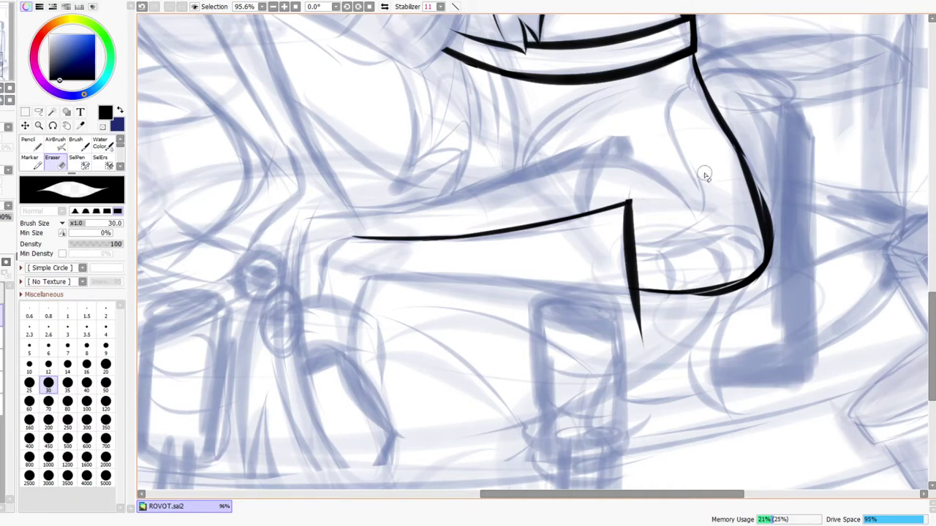
pyautogui.moveTo(641, 197)
pyautogui.mouseDown()
pyautogui.moveTo(660, 192)
pyautogui.moveTo(646, 178)
pyautogui.mouseUp()
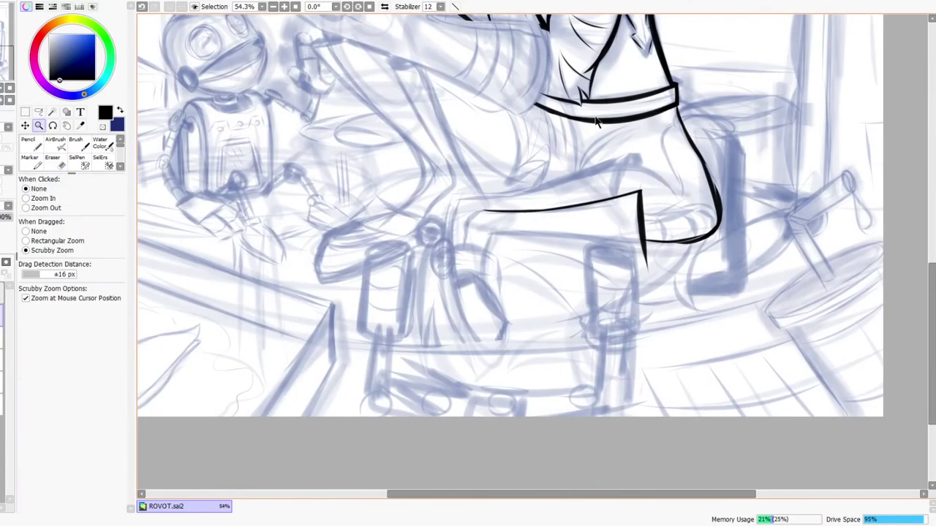
# Step: Mirror the canvas view, tidy the vertical line's edges and close the gap between it and the seat's underside line
pyautogui.click(384, 7)
pyautogui.moveTo(436, 217)
pyautogui.mouseDown()
pyautogui.moveTo(459, 159)
pyautogui.moveTo(390, 313)
pyautogui.mouseUp()
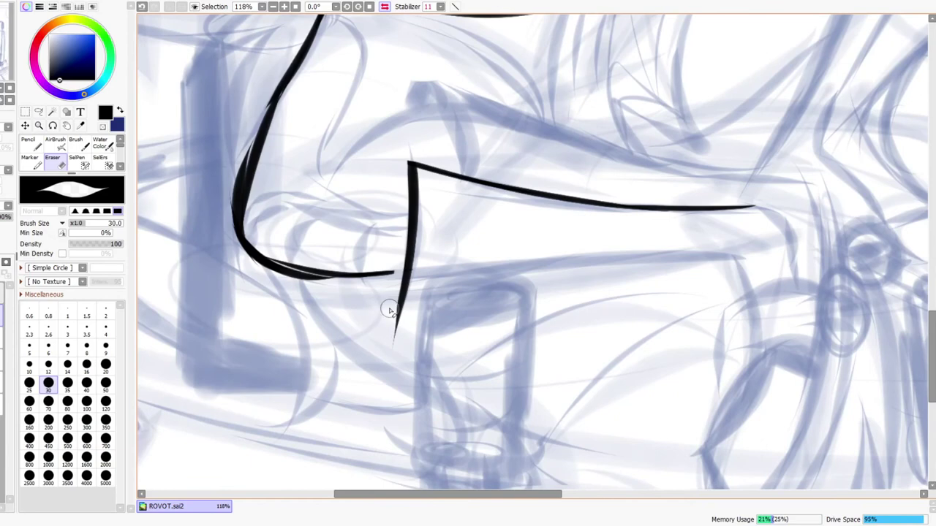
pyautogui.moveTo(459, 233)
pyautogui.mouseDown()
pyautogui.moveTo(444, 282)
pyautogui.moveTo(475, 172)
pyautogui.mouseUp()
pyautogui.press('n')
pyautogui.moveTo(377, 222); pyautogui.dragTo(420, 207)
pyautogui.hotkey('ctrl', 'space')
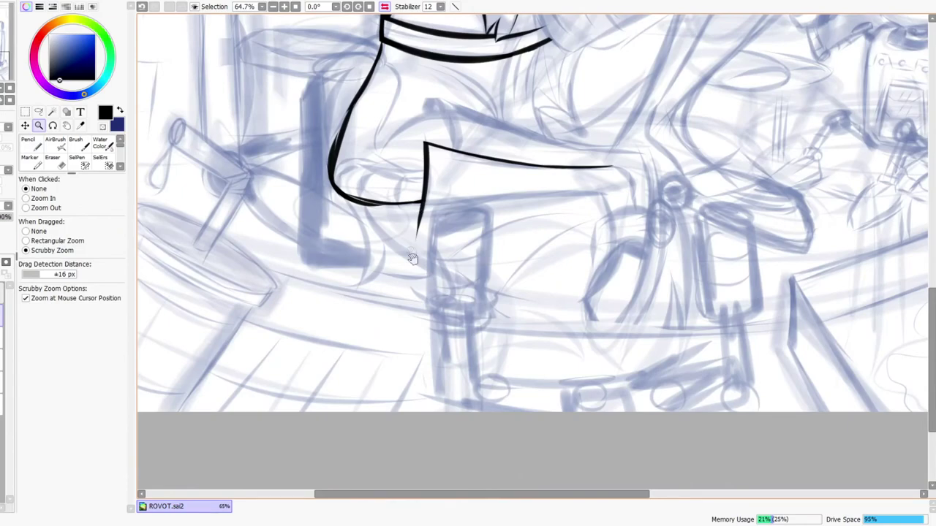
pyautogui.moveTo(413, 260); pyautogui.dragTo(388, 355)
pyautogui.click(384, 6)
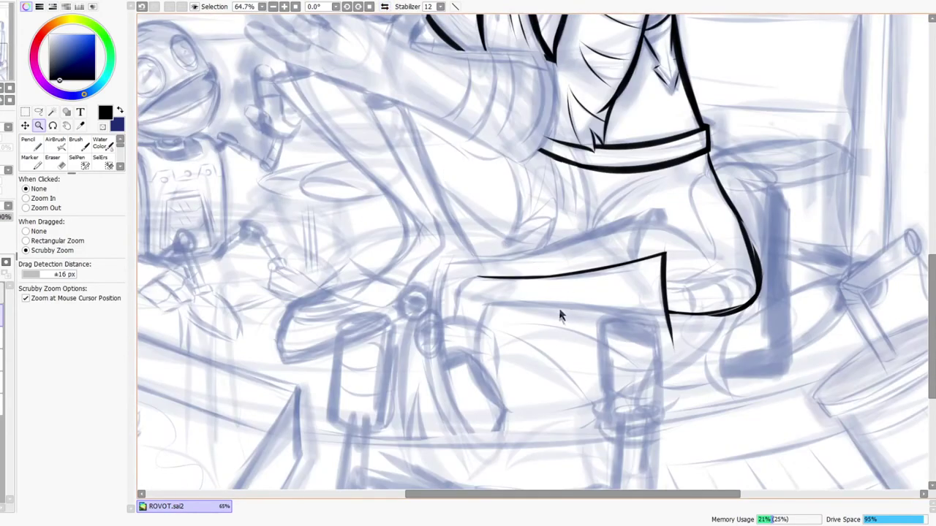
pyautogui.click(384, 7)
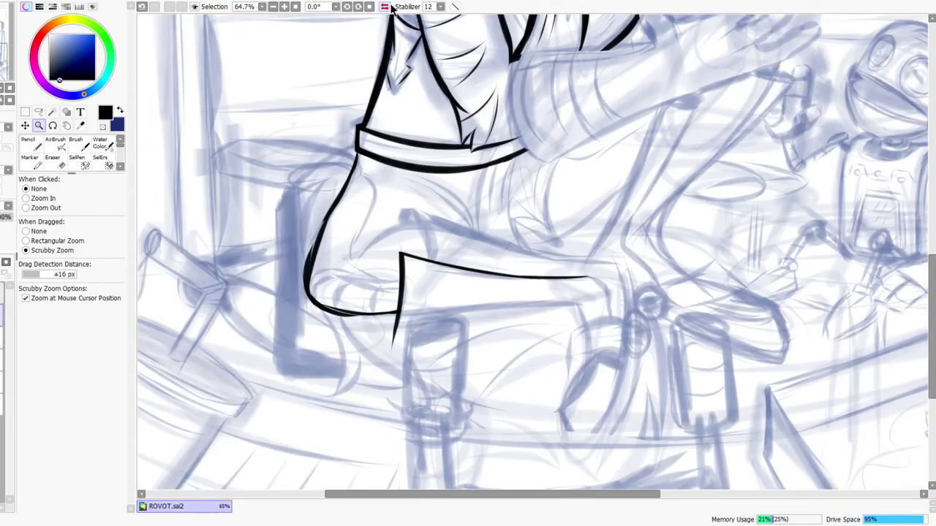
# Step: Ink the first part of the leg's lower contour, outward from the lower part of the vertical line, following the sketch
pyautogui.moveTo(404, 318); pyautogui.dragTo(437, 304)
pyautogui.press('n')
pyautogui.moveTo(367, 319); pyautogui.dragTo(630, 250)
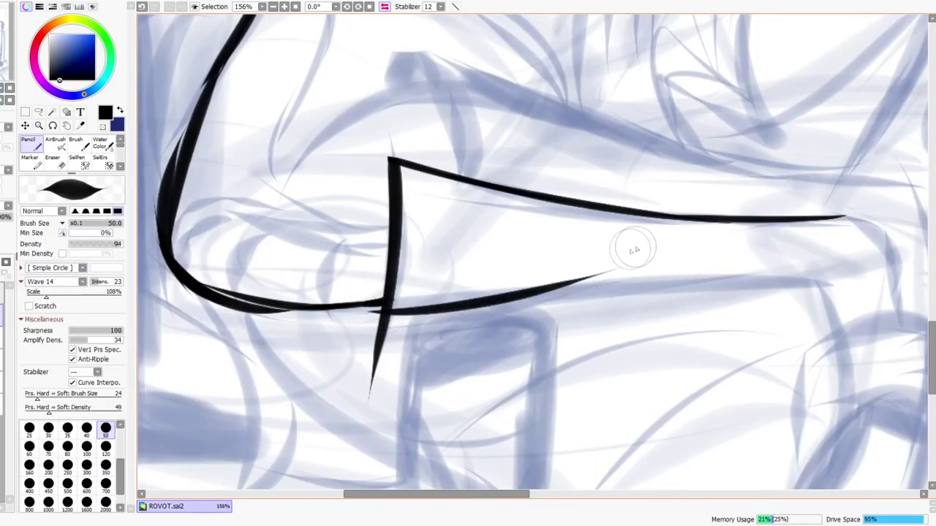
pyautogui.hotkey('ctrl', 'z')
pyautogui.moveTo(365, 316); pyautogui.dragTo(587, 278)
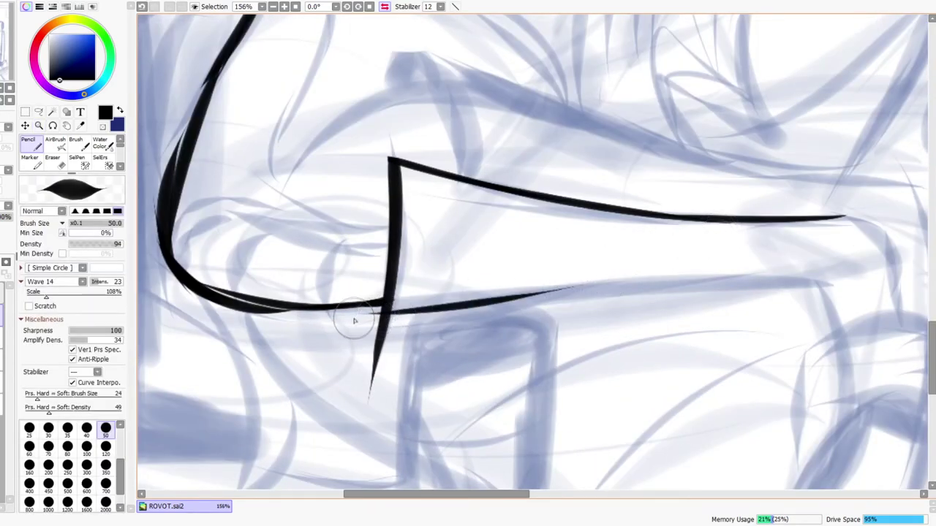
pyautogui.moveTo(356, 319)
pyautogui.mouseDown()
pyautogui.moveTo(532, 302)
pyautogui.moveTo(586, 280)
pyautogui.mouseUp()
pyautogui.moveTo(492, 305); pyautogui.dragTo(658, 278)
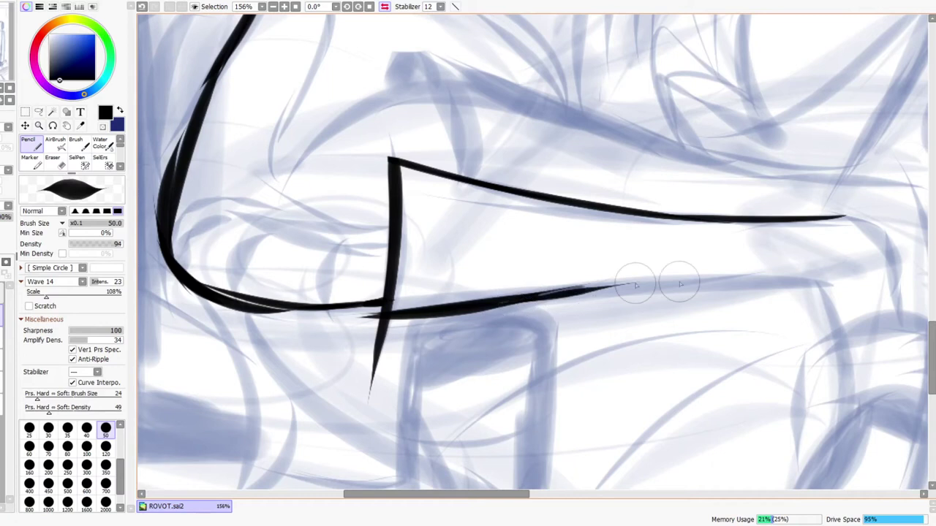
# Step: Extend the leg's lower contour with overlapping strokes until it ends just below the outer end of the upper contour
pyautogui.moveTo(554, 293); pyautogui.dragTo(753, 284)
pyautogui.moveTo(626, 294); pyautogui.dragTo(839, 297)
pyautogui.hotkey('ctrl', 'z')
pyautogui.moveTo(614, 288); pyautogui.dragTo(834, 288)
pyautogui.moveTo(648, 290); pyautogui.dragTo(855, 287)
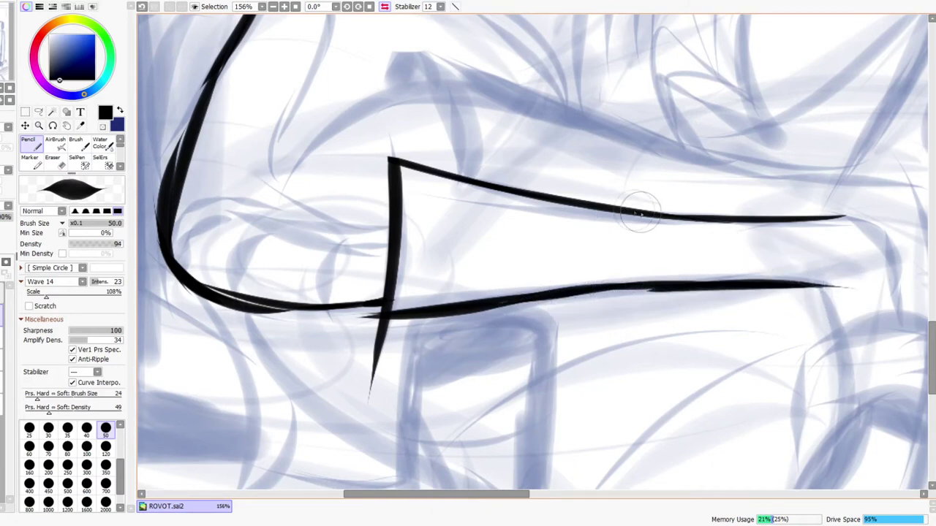
# Step: Erase the vertical line's tail and the overshoot where it meets the leg's lower contour, leaving a sharp corner
pyautogui.hotkey('ctrl', 'space')
pyautogui.moveTo(396, 371); pyautogui.dragTo(402, 322)
pyautogui.press('e')
pyautogui.moveTo(352, 296)
pyautogui.mouseDown()
pyautogui.moveTo(376, 305)
pyautogui.moveTo(345, 314)
pyautogui.moveTo(407, 306)
pyautogui.moveTo(376, 322)
pyautogui.moveTo(388, 320)
pyautogui.moveTo(359, 373)
pyautogui.moveTo(366, 428)
pyautogui.mouseUp()
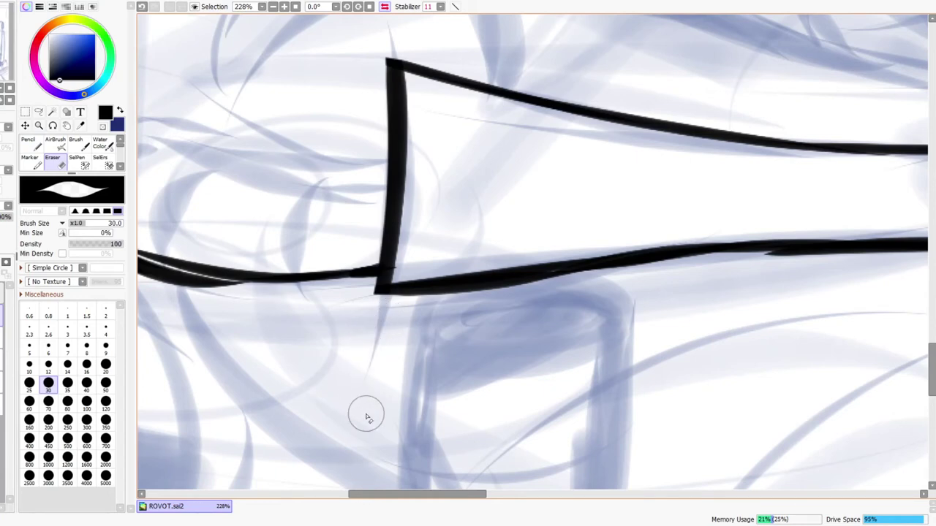
pyautogui.hotkey('ctrl', 'space')
pyautogui.moveTo(431, 322); pyautogui.dragTo(422, 312)
# Step: Flip the canvas view back and ink the rounded bend curving down from the outer end of the leg's upper contour
pyautogui.press('h')
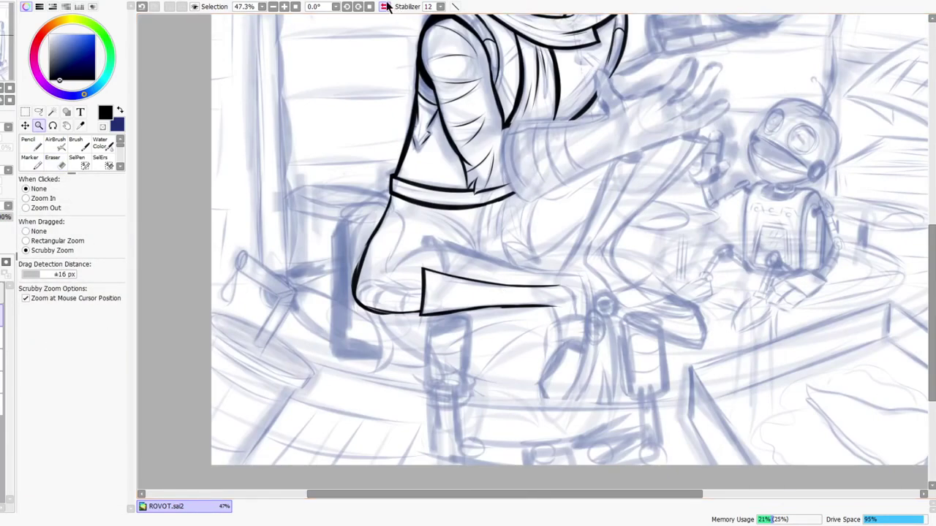
pyautogui.moveTo(520, 279); pyautogui.dragTo(538, 238)
pyautogui.moveTo(458, 358)
pyautogui.mouseDown()
pyautogui.moveTo(465, 288)
pyautogui.moveTo(513, 245)
pyautogui.moveTo(534, 247)
pyautogui.mouseUp()
pyautogui.press('e')
pyautogui.moveTo(497, 361)
pyautogui.mouseDown()
pyautogui.moveTo(528, 376)
pyautogui.moveTo(561, 346)
pyautogui.mouseUp()
pyautogui.moveTo(598, 318); pyautogui.dragTo(552, 356)
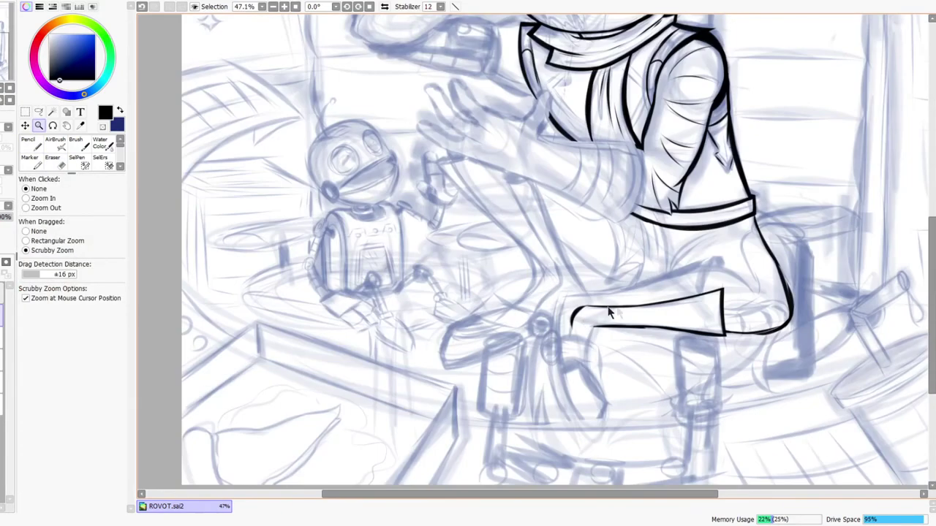
# Step: Ink the inner bend line down from the outer end of the leg's lower contour, and erase the overshoot at their corner
pyautogui.moveTo(611, 419); pyautogui.dragTo(585, 322)
pyautogui.moveTo(599, 272)
pyautogui.mouseDown()
pyautogui.moveTo(577, 405)
pyautogui.moveTo(613, 297)
pyautogui.mouseUp()
pyautogui.moveTo(515, 396); pyautogui.dragTo(528, 312)
pyautogui.press('n')
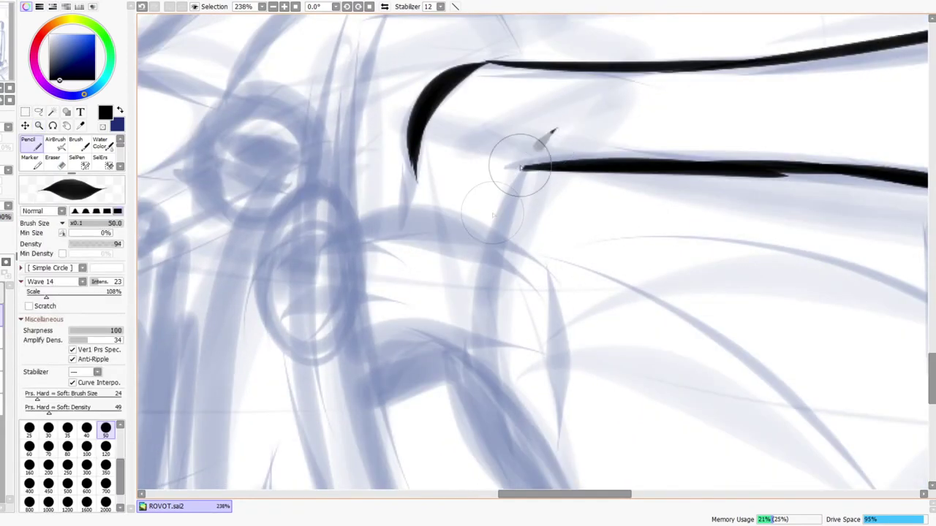
pyautogui.moveTo(552, 133); pyautogui.dragTo(472, 354)
pyautogui.press('e')
pyautogui.moveTo(528, 161)
pyautogui.mouseDown()
pyautogui.moveTo(502, 155)
pyautogui.moveTo(564, 123)
pyautogui.moveTo(517, 180)
pyautogui.mouseUp()
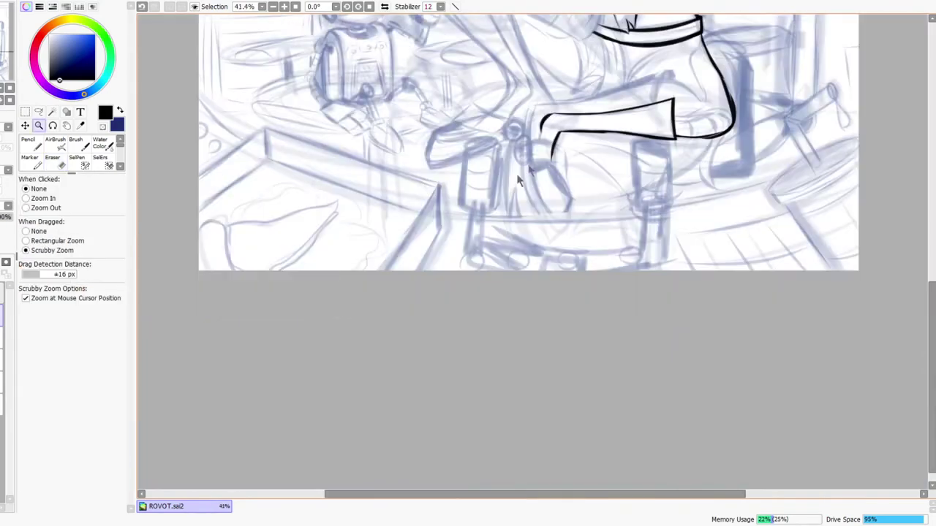
# Step: Mirror the canvas view, ink the hooked opening line of the second leg above the first one, and flip the view back
pyautogui.moveTo(560, 143)
pyautogui.mouseDown()
pyautogui.moveTo(491, 289)
pyautogui.moveTo(505, 237)
pyautogui.moveTo(465, 277)
pyautogui.mouseUp()
pyautogui.moveTo(576, 237); pyautogui.dragTo(561, 256)
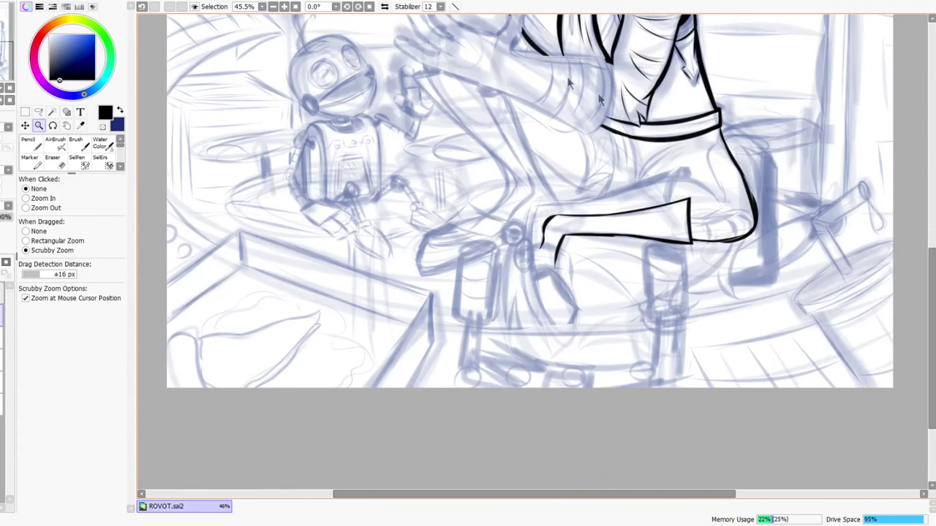
pyautogui.click(384, 6)
pyautogui.moveTo(416, 183)
pyautogui.mouseDown()
pyautogui.moveTo(432, 138)
pyautogui.moveTo(337, 169)
pyautogui.moveTo(381, 165)
pyautogui.moveTo(388, 195)
pyautogui.mouseUp()
pyautogui.moveTo(358, 147); pyautogui.dragTo(424, 260)
pyautogui.moveTo(375, 166)
pyautogui.mouseDown()
pyautogui.moveTo(418, 298)
pyautogui.moveTo(413, 333)
pyautogui.mouseUp()
pyautogui.click(387, 6)
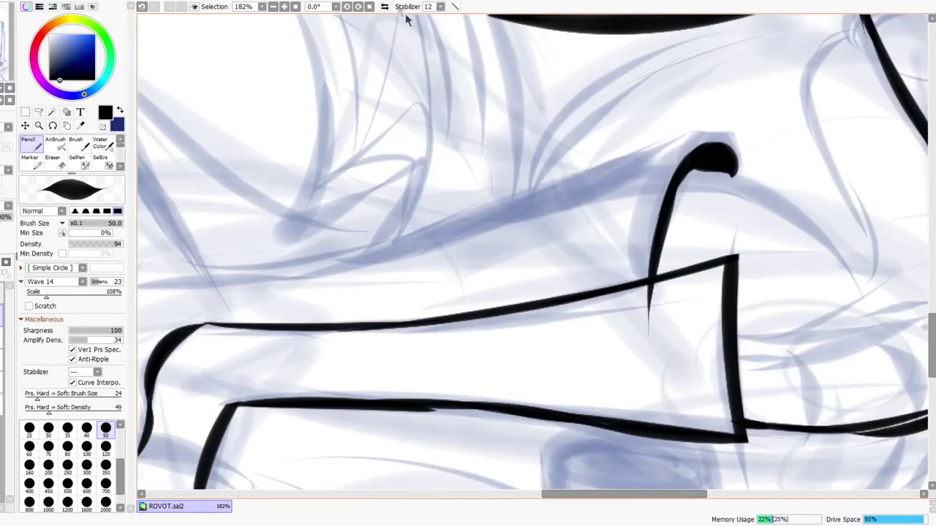
# Step: Ink the second leg's long upper contour from above the bend up to the hooked line, and erase the overshoot past it
pyautogui.moveTo(468, 241); pyautogui.dragTo(625, 222)
pyautogui.moveTo(301, 256); pyautogui.dragTo(604, 213)
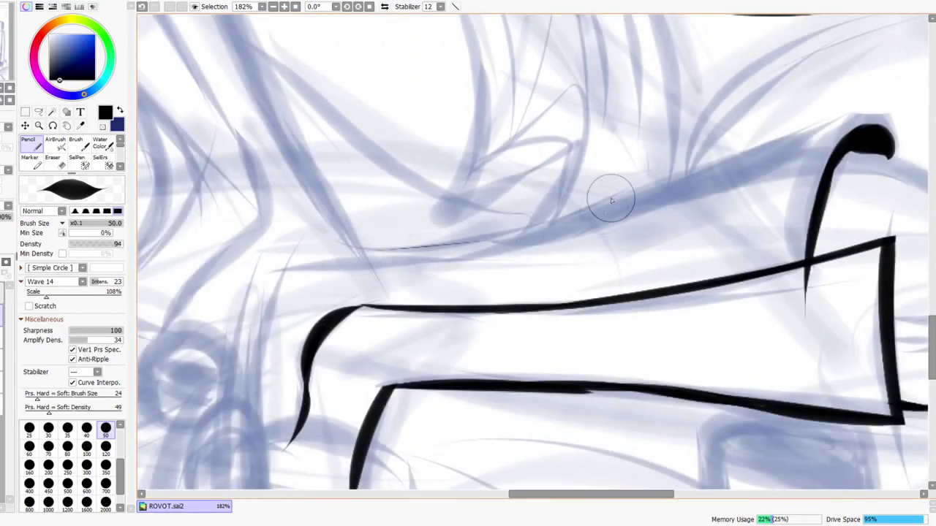
pyautogui.moveTo(297, 255); pyautogui.dragTo(569, 220)
pyautogui.moveTo(439, 241)
pyautogui.mouseDown()
pyautogui.moveTo(716, 174)
pyautogui.moveTo(521, 308)
pyautogui.moveTo(658, 239)
pyautogui.mouseUp()
pyautogui.moveTo(500, 293)
pyautogui.mouseDown()
pyautogui.moveTo(669, 243)
pyautogui.moveTo(758, 250)
pyautogui.mouseUp()
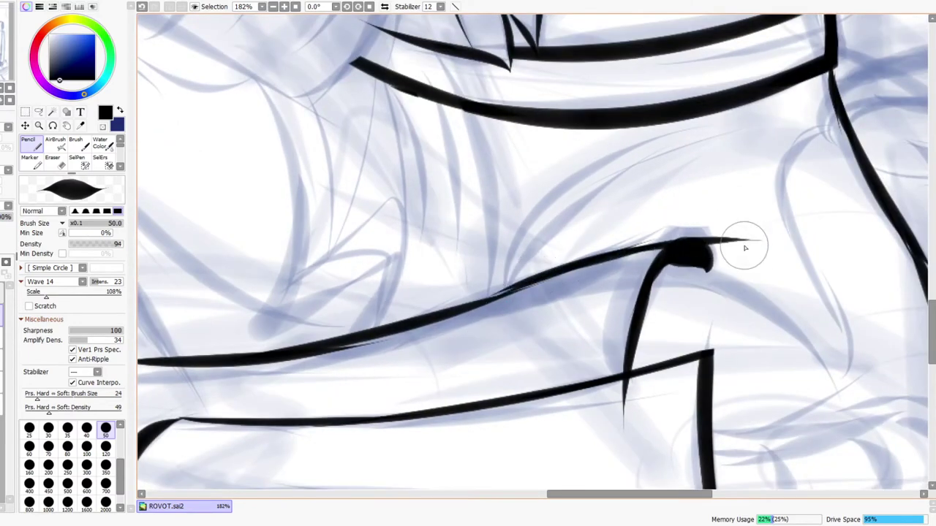
pyautogui.press('e')
pyautogui.moveTo(711, 227)
pyautogui.mouseDown()
pyautogui.moveTo(722, 241)
pyautogui.moveTo(757, 236)
pyautogui.moveTo(697, 263)
pyautogui.mouseUp()
pyautogui.hotkey('ctrl', 'space')
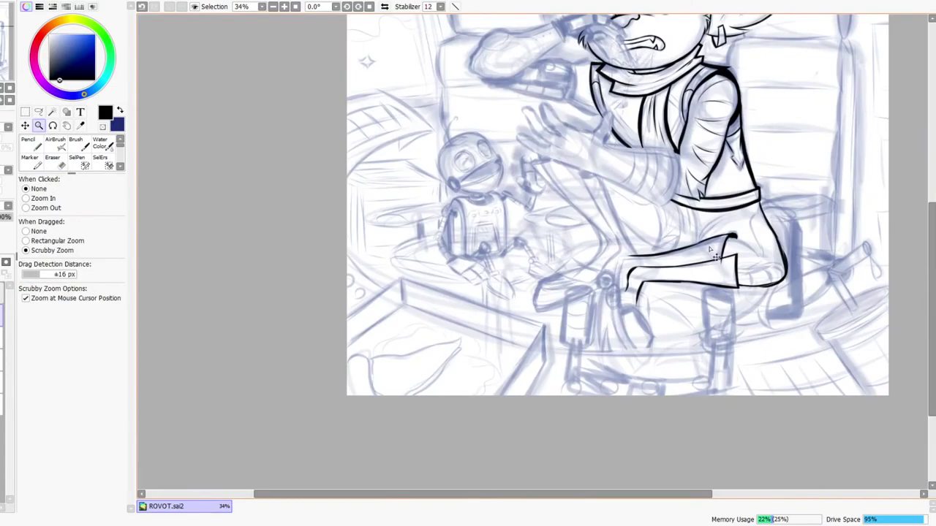
# Step: Erase the hooked line's tail below the first leg's upper contour and re-ink the contour where the two lines meet
pyautogui.moveTo(738, 234); pyautogui.dragTo(755, 246)
pyautogui.moveTo(671, 301); pyautogui.dragTo(642, 313)
pyautogui.press('space')
pyautogui.moveTo(685, 437); pyautogui.dragTo(704, 209)
pyautogui.moveTo(591, 286); pyautogui.dragTo(626, 273)
pyautogui.moveTo(593, 312)
pyautogui.mouseDown()
pyautogui.moveTo(595, 297)
pyautogui.moveTo(593, 350)
pyautogui.mouseUp()
pyautogui.press('n')
pyautogui.moveTo(573, 279); pyautogui.dragTo(664, 256)
pyautogui.hotkey('ctrl', 'z')
pyautogui.moveTo(552, 276); pyautogui.dragTo(660, 251)
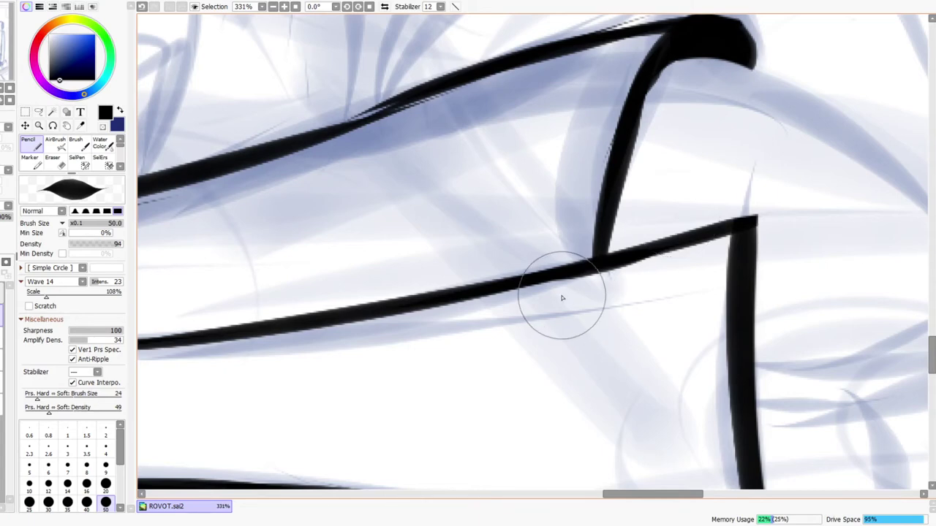
pyautogui.hotkey('ctrl', 'space')
pyautogui.moveTo(567, 285); pyautogui.dragTo(528, 296)
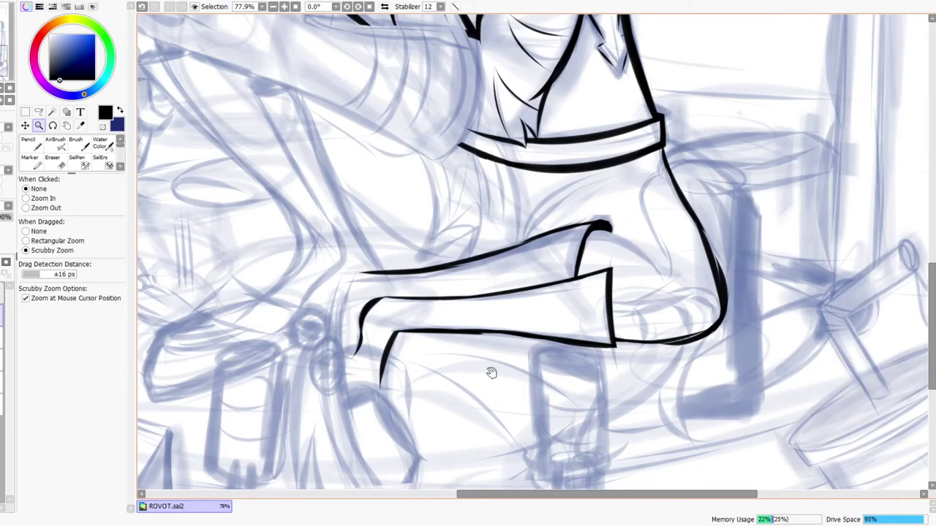
# Step: Ink the second leg's outer bend, running down from the outer end of its upper contour beside the first leg's bend
pyautogui.moveTo(386, 352); pyautogui.dragTo(415, 290)
pyautogui.moveTo(375, 254); pyautogui.dragTo(408, 181)
pyautogui.moveTo(434, 102); pyautogui.dragTo(352, 397)
pyautogui.hotkey('ctrl', 'z')
pyautogui.moveTo(361, 228); pyautogui.dragTo(365, 393)
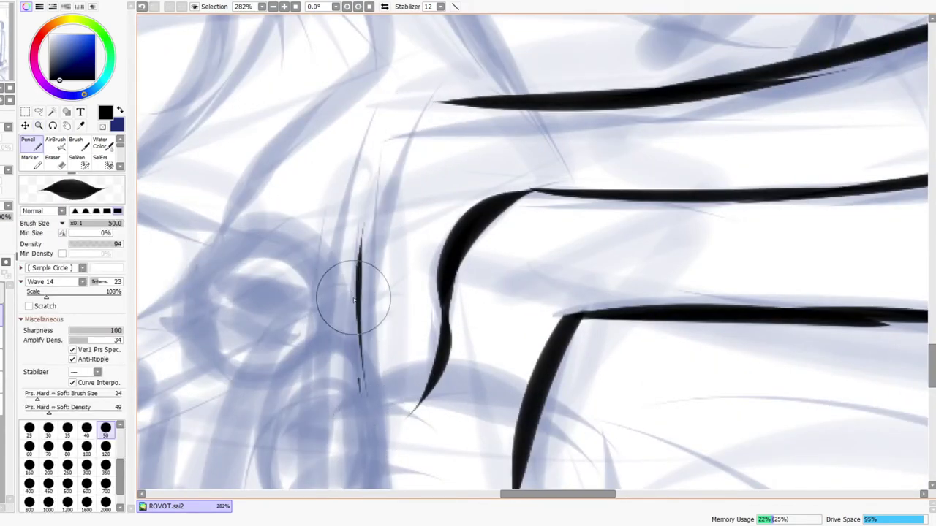
pyautogui.moveTo(397, 165); pyautogui.dragTo(359, 395)
pyautogui.moveTo(408, 137)
pyautogui.mouseDown()
pyautogui.moveTo(371, 235)
pyautogui.moveTo(383, 199)
pyautogui.mouseUp()
pyautogui.moveTo(434, 99); pyautogui.dragTo(363, 294)
pyautogui.moveTo(431, 110)
pyautogui.mouseDown()
pyautogui.moveTo(500, 97)
pyautogui.moveTo(478, 135)
pyautogui.mouseUp()
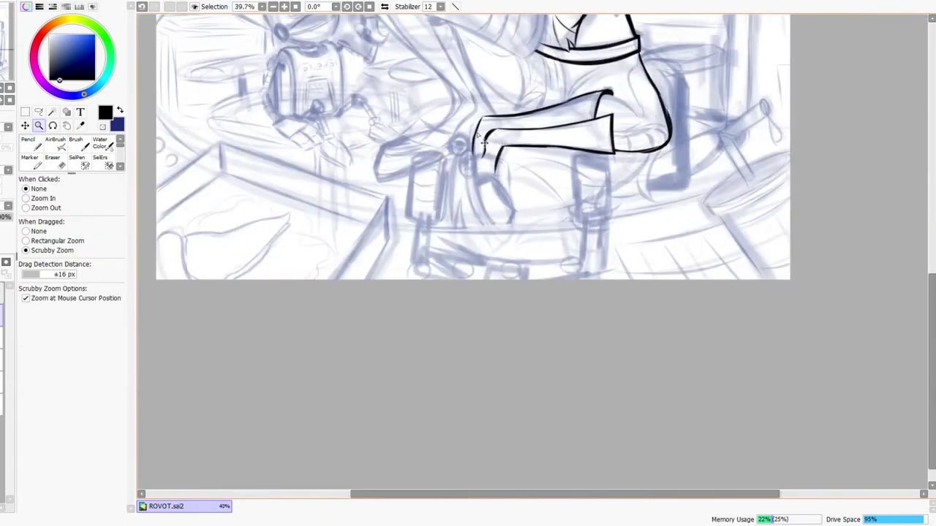
# Step: Mirror the canvas view, trim the lower ends of the first leg's two bend lines, and flip the view back
pyautogui.moveTo(534, 128); pyautogui.dragTo(508, 234)
pyautogui.moveTo(452, 279); pyautogui.dragTo(491, 262)
pyautogui.click(384, 6)
pyautogui.moveTo(550, 348); pyautogui.dragTo(502, 273)
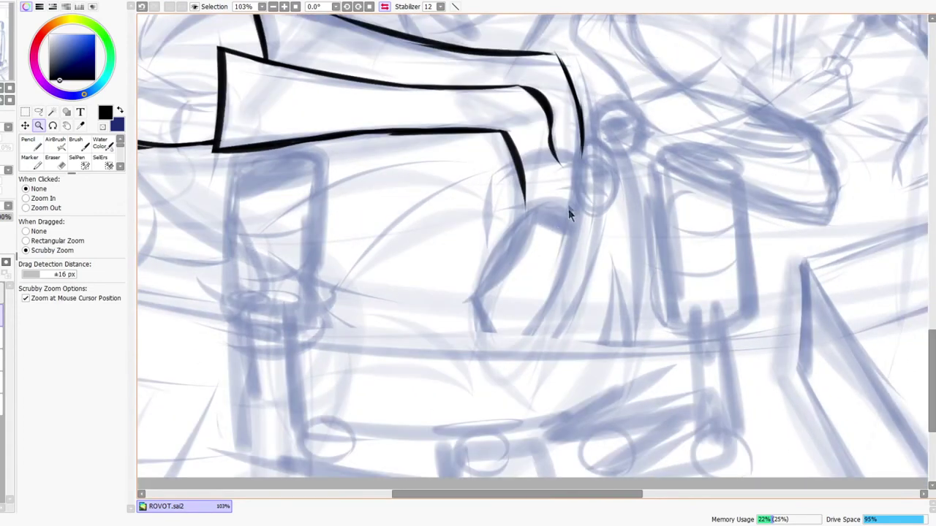
pyautogui.moveTo(539, 168); pyautogui.dragTo(560, 160)
pyautogui.press('e')
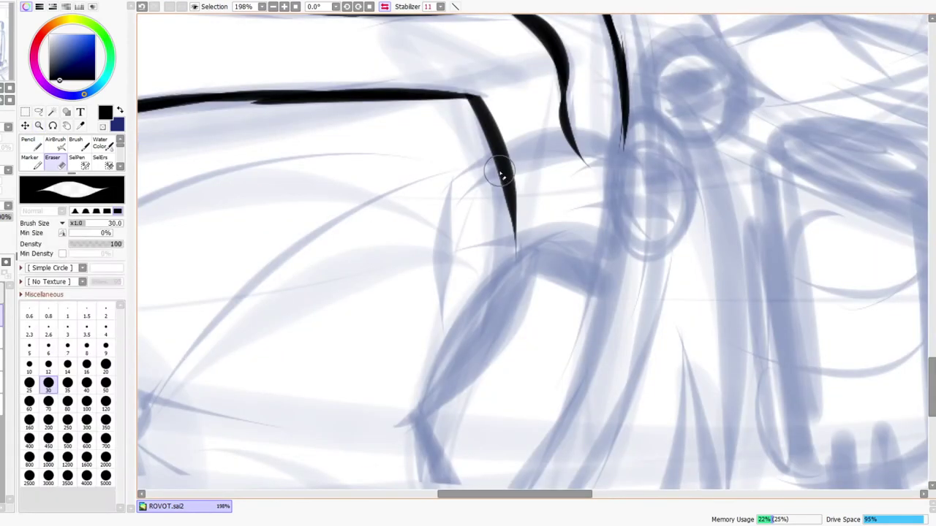
pyautogui.moveTo(501, 171)
pyautogui.mouseDown()
pyautogui.moveTo(518, 256)
pyautogui.moveTo(513, 235)
pyautogui.mouseUp()
pyautogui.moveTo(580, 165); pyautogui.dragTo(561, 156)
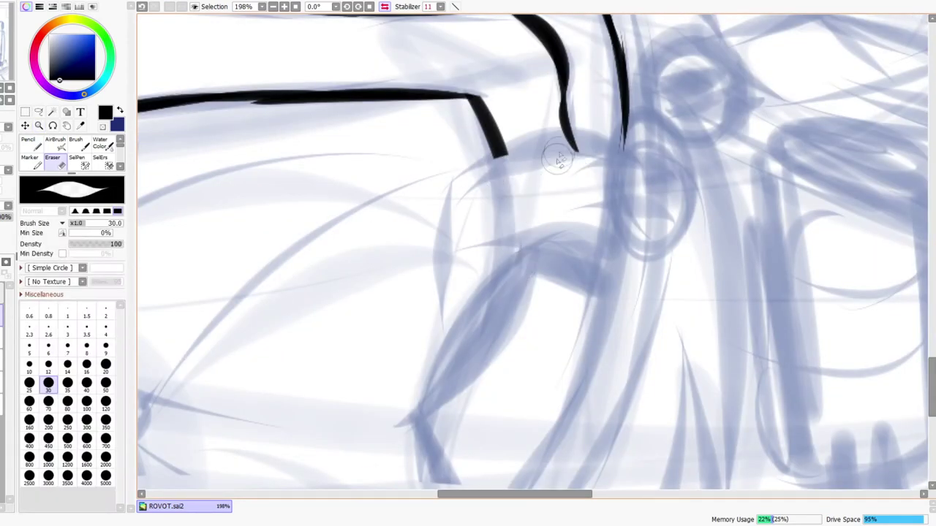
pyautogui.hotkey('ctrl', 'space')
pyautogui.moveTo(618, 164); pyautogui.dragTo(603, 219)
pyautogui.click(384, 6)
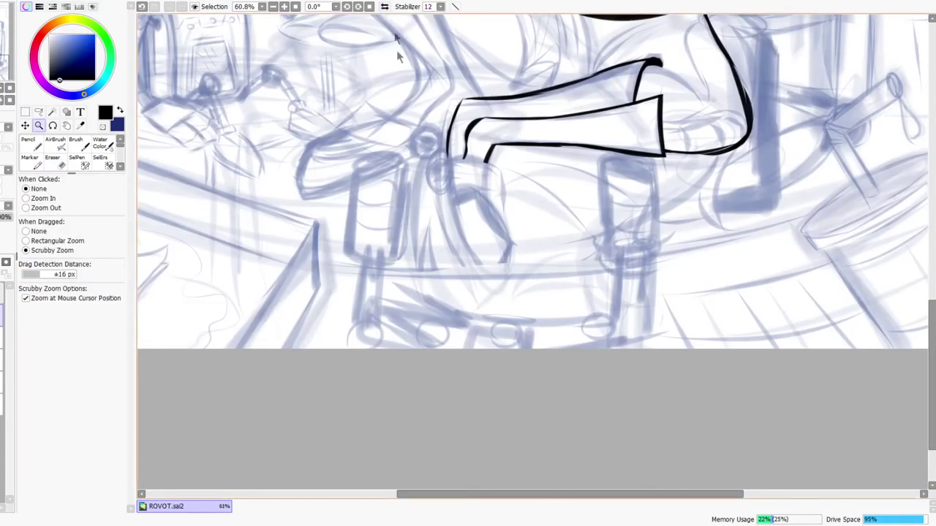
# Step: Ink the long outer curve of the tapered shape below the leg's bend, redoing the first stroke and thickening the line
pyautogui.moveTo(469, 191)
pyautogui.mouseDown()
pyautogui.moveTo(465, 177)
pyautogui.moveTo(463, 252)
pyautogui.mouseUp()
pyautogui.moveTo(440, 168); pyautogui.dragTo(483, 310)
pyautogui.hotkey('ctrl', 'z')
pyautogui.moveTo(434, 165); pyautogui.dragTo(482, 325)
pyautogui.moveTo(445, 209)
pyautogui.mouseDown()
pyautogui.moveTo(523, 380)
pyautogui.moveTo(470, 293)
pyautogui.mouseUp()
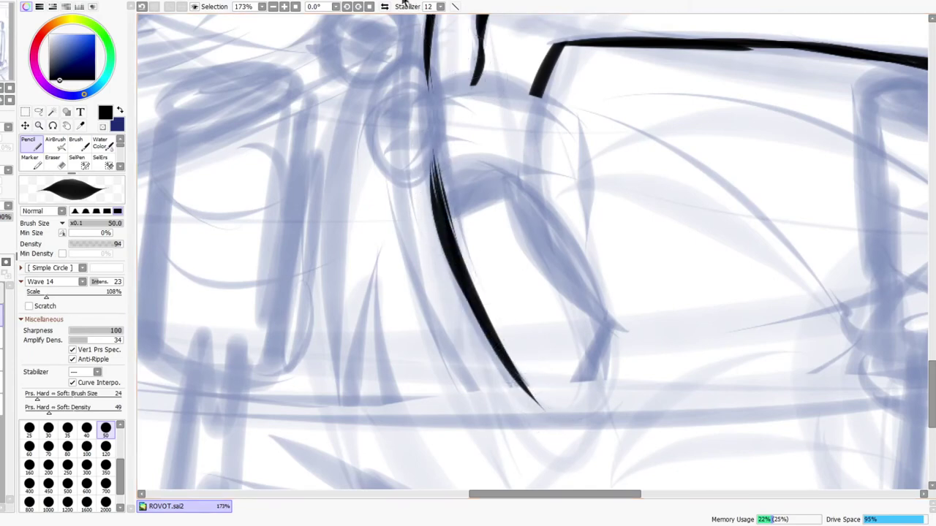
# Step: Mirror the canvas view and ink the inner curve and short slanted end edge of the tapered shape below the bend
pyautogui.press('h')
pyautogui.moveTo(454, 319); pyautogui.dragTo(563, 201)
pyautogui.moveTo(514, 264); pyautogui.dragTo(570, 167)
pyautogui.moveTo(440, 281)
pyautogui.mouseDown()
pyautogui.moveTo(525, 442)
pyautogui.moveTo(524, 389)
pyautogui.moveTo(605, 242)
pyautogui.mouseUp()
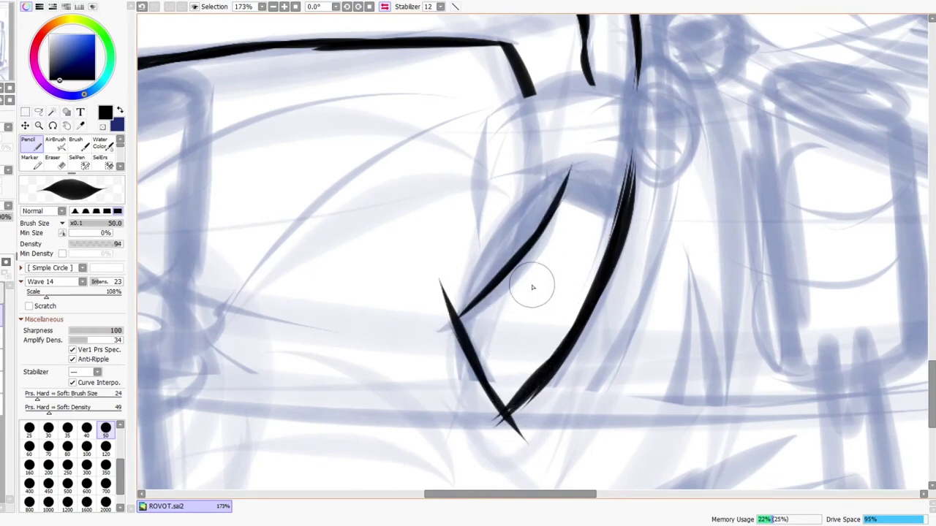
pyautogui.moveTo(460, 311); pyautogui.dragTo(493, 275)
pyautogui.moveTo(438, 333); pyautogui.dragTo(564, 188)
pyautogui.moveTo(480, 297); pyautogui.dragTo(564, 171)
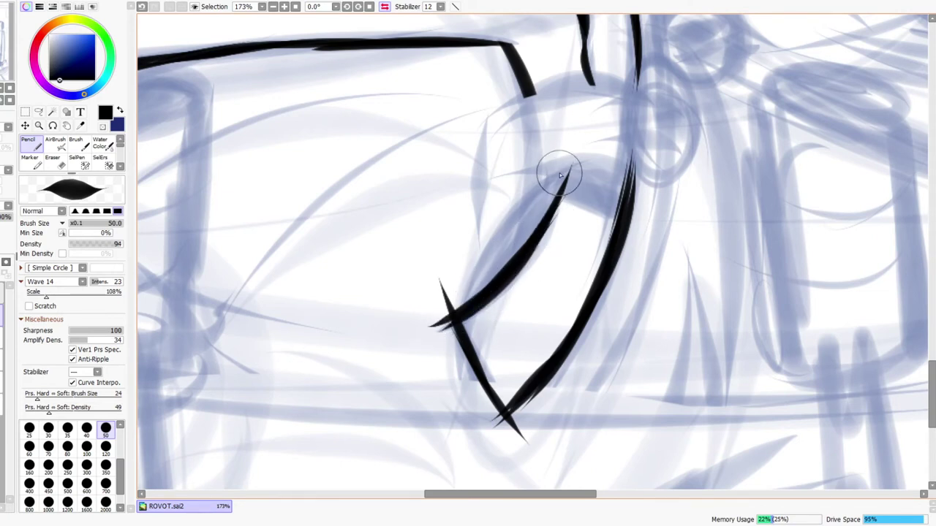
# Step: Erase the overshooting corners of the tapered shape, add a thin second line along its inner edge, and flip the view back
pyautogui.press('e')
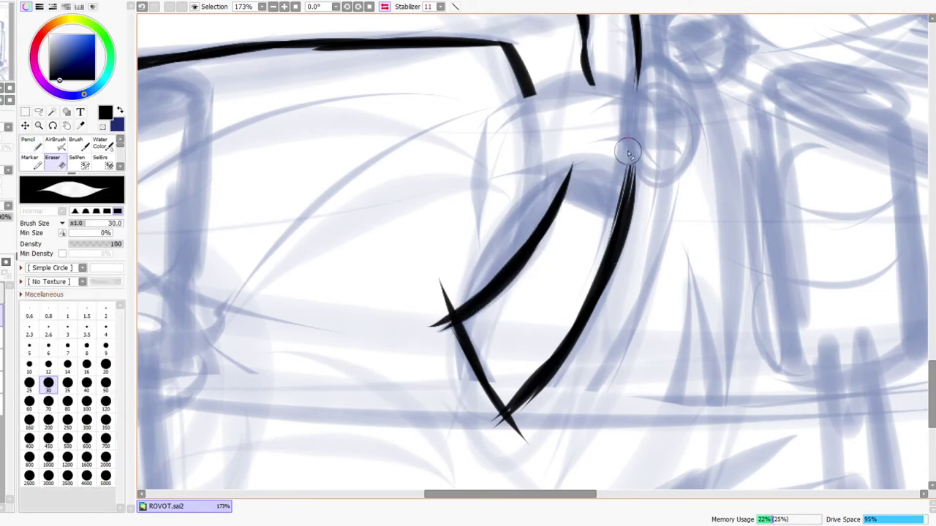
pyautogui.moveTo(429, 288); pyautogui.dragTo(439, 300)
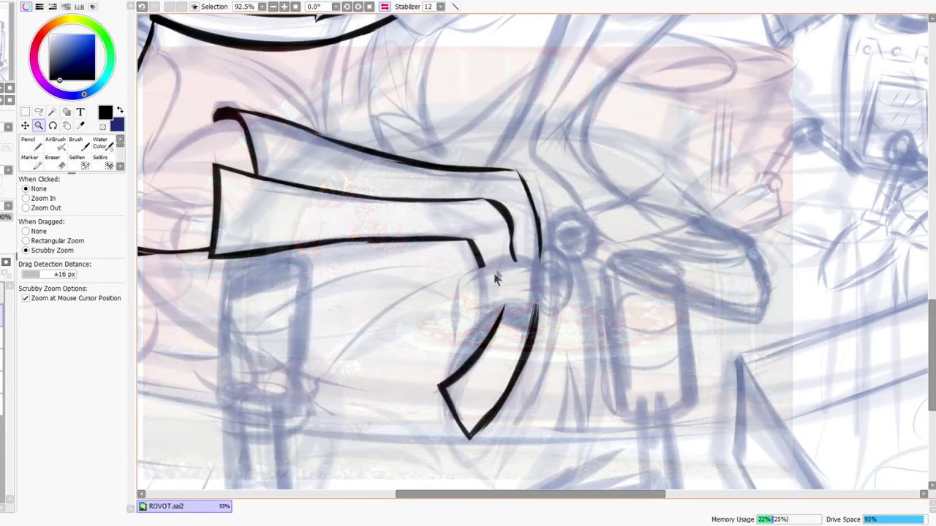
pyautogui.moveTo(501, 269)
pyautogui.mouseDown()
pyautogui.moveTo(546, 240)
pyautogui.moveTo(515, 268)
pyautogui.moveTo(552, 264)
pyautogui.mouseUp()
pyautogui.moveTo(388, 302)
pyautogui.mouseDown()
pyautogui.moveTo(421, 249)
pyautogui.moveTo(403, 273)
pyautogui.mouseUp()
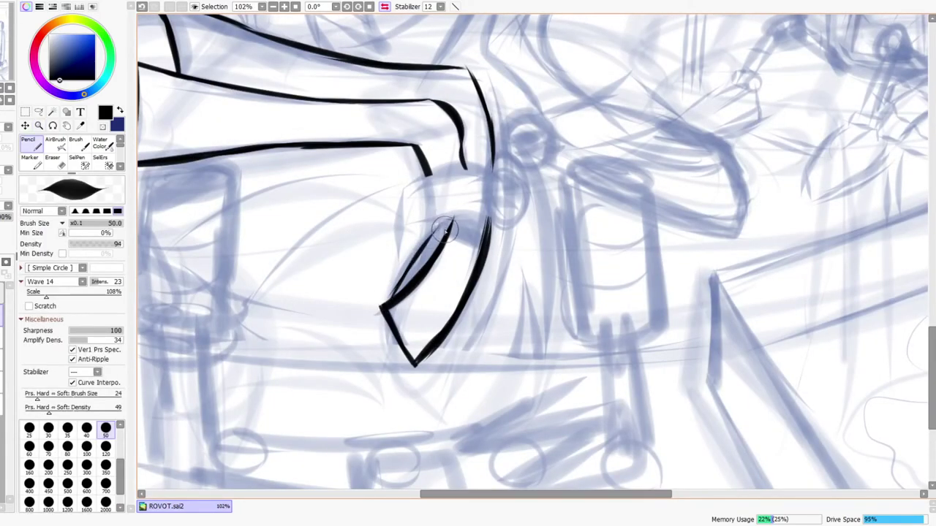
pyautogui.press('z')
pyautogui.moveTo(487, 196); pyautogui.dragTo(490, 74)
pyautogui.click(385, 6)
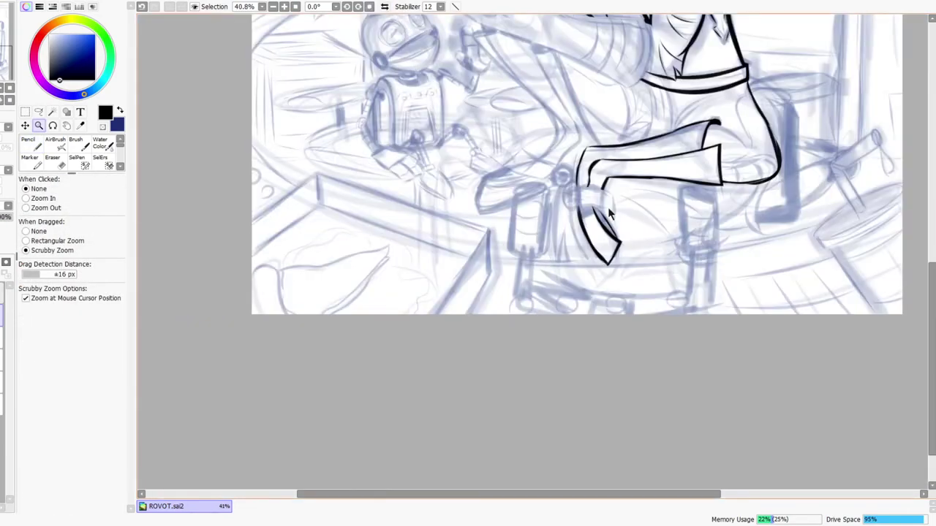
# Step: Ink a bowed vertical line from below the leg's inner bend down to the tapered shape's inner edge, retrying it in mirrored view
pyautogui.moveTo(632, 204); pyautogui.dragTo(599, 290)
pyautogui.moveTo(593, 357); pyautogui.dragTo(581, 286)
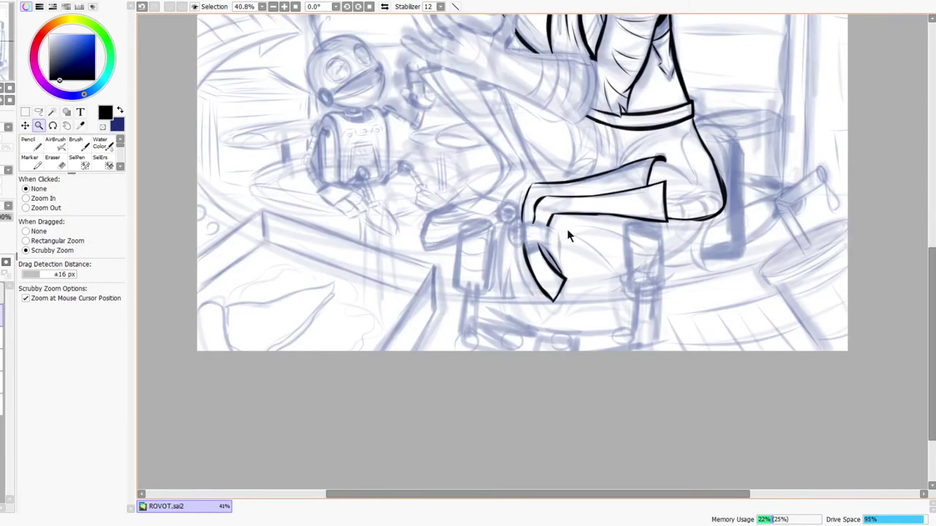
pyautogui.moveTo(557, 238); pyautogui.dragTo(572, 215)
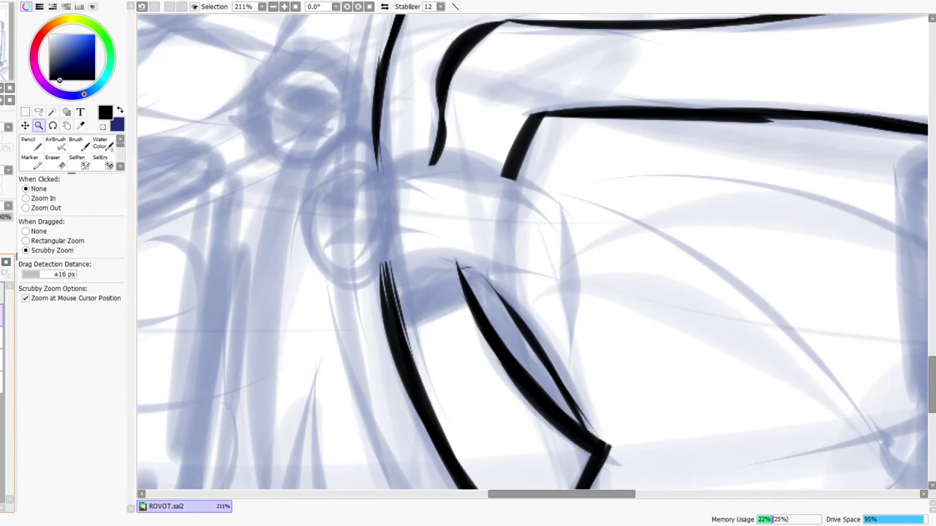
pyautogui.press('n')
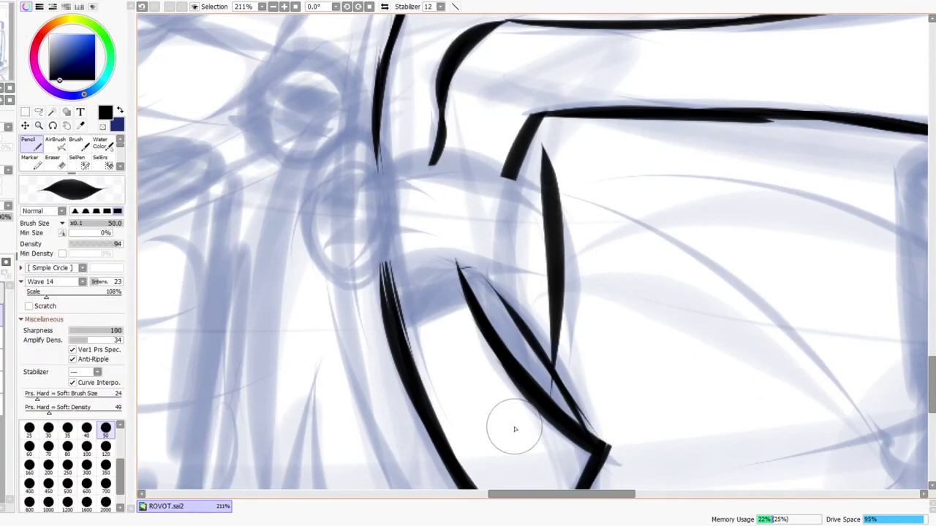
pyautogui.click(385, 7)
pyautogui.moveTo(511, 151); pyautogui.dragTo(514, 402)
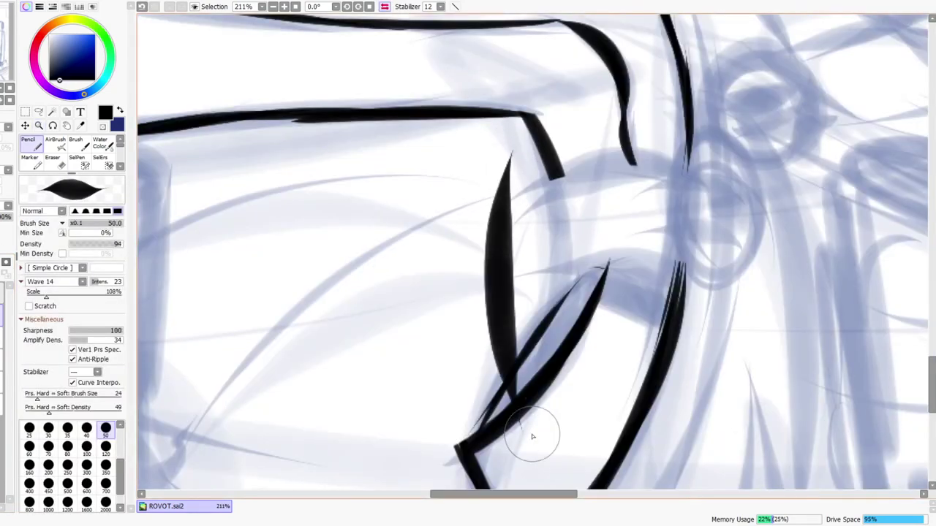
pyautogui.hotkey('ctrl', 'z')
pyautogui.moveTo(503, 148); pyautogui.dragTo(513, 365)
pyautogui.hotkey('ctrl', 'z')
pyautogui.moveTo(506, 146)
pyautogui.mouseDown()
pyautogui.moveTo(501, 400)
pyautogui.moveTo(499, 384)
pyautogui.mouseUp()
pyautogui.moveTo(504, 152)
pyautogui.mouseDown()
pyautogui.moveTo(495, 399)
pyautogui.moveTo(481, 332)
pyautogui.moveTo(506, 188)
pyautogui.moveTo(526, 451)
pyautogui.mouseUp()
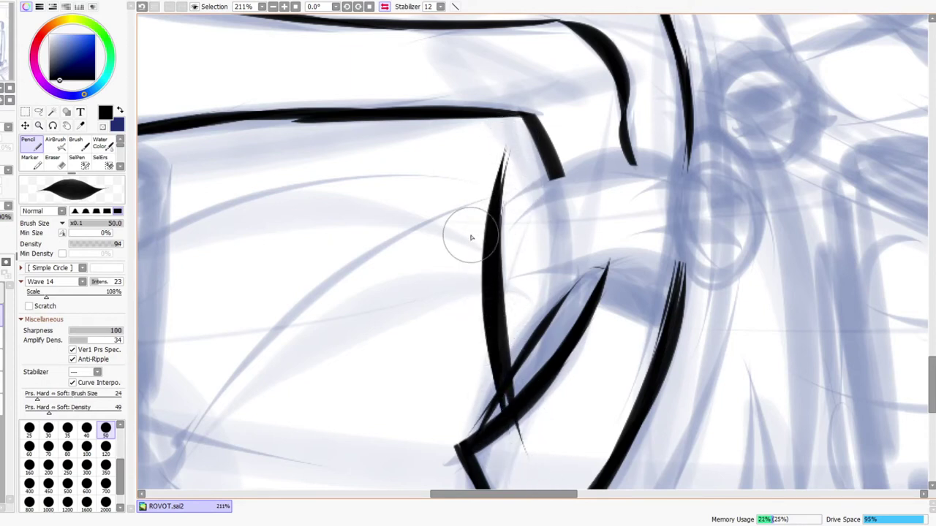
# Step: Ink the upper and lower curved edges of a band across the bowed vertical line below the leg's bend, redoing the first attempts
pyautogui.moveTo(460, 237)
pyautogui.mouseDown()
pyautogui.moveTo(662, 182)
pyautogui.moveTo(500, 212)
pyautogui.moveTo(646, 164)
pyautogui.moveTo(710, 167)
pyautogui.mouseUp()
pyautogui.hotkey('ctrl', 'z')
pyautogui.moveTo(485, 314)
pyautogui.mouseDown()
pyautogui.moveTo(524, 311)
pyautogui.moveTo(665, 258)
pyautogui.moveTo(619, 287)
pyautogui.moveTo(728, 271)
pyautogui.mouseUp()
pyautogui.hotkey('ctrl', 'z')
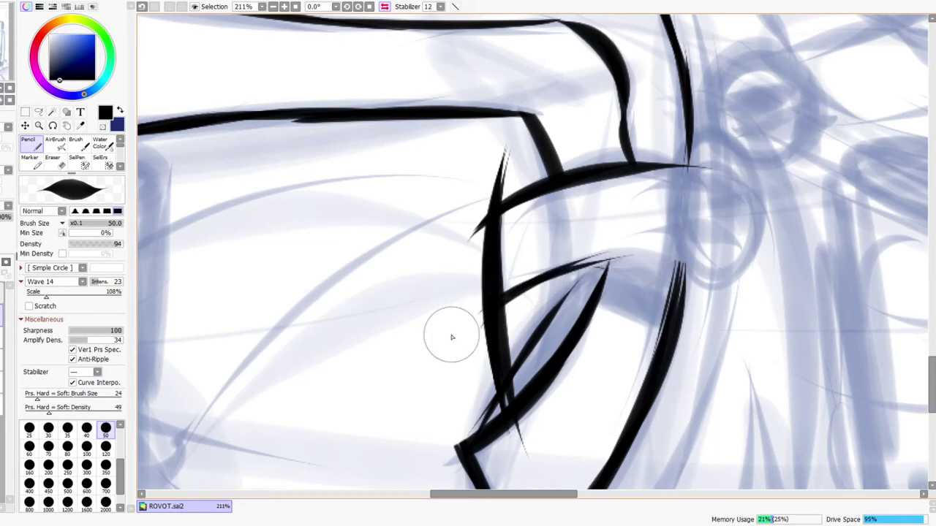
pyautogui.moveTo(454, 331); pyautogui.dragTo(726, 235)
pyautogui.moveTo(583, 194); pyautogui.dragTo(756, 188)
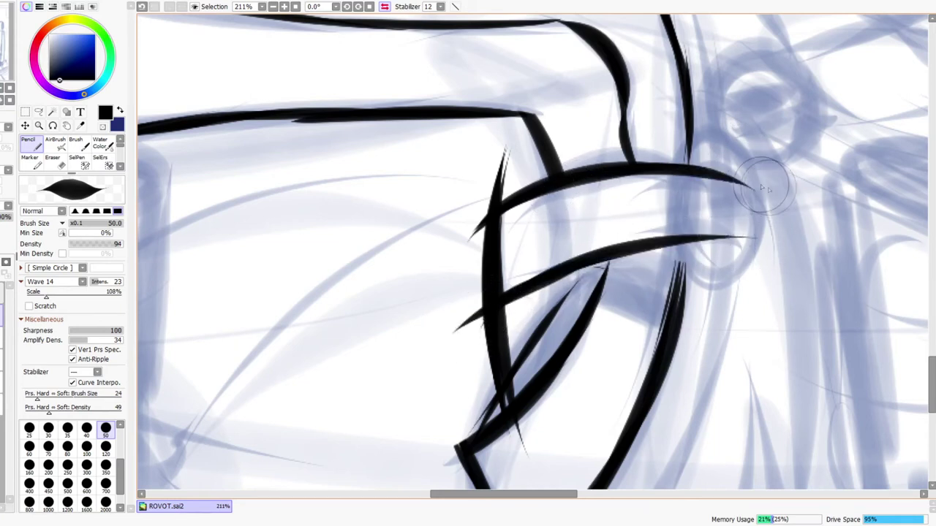
# Step: Erase the band's overshooting ends and the parts of the bowed vertical line above and below it, checking in mirrored and normal view
pyautogui.click(385, 6)
pyautogui.press('e')
pyautogui.moveTo(317, 188)
pyautogui.mouseDown()
pyautogui.moveTo(308, 203)
pyautogui.moveTo(317, 217)
pyautogui.moveTo(320, 189)
pyautogui.mouseUp()
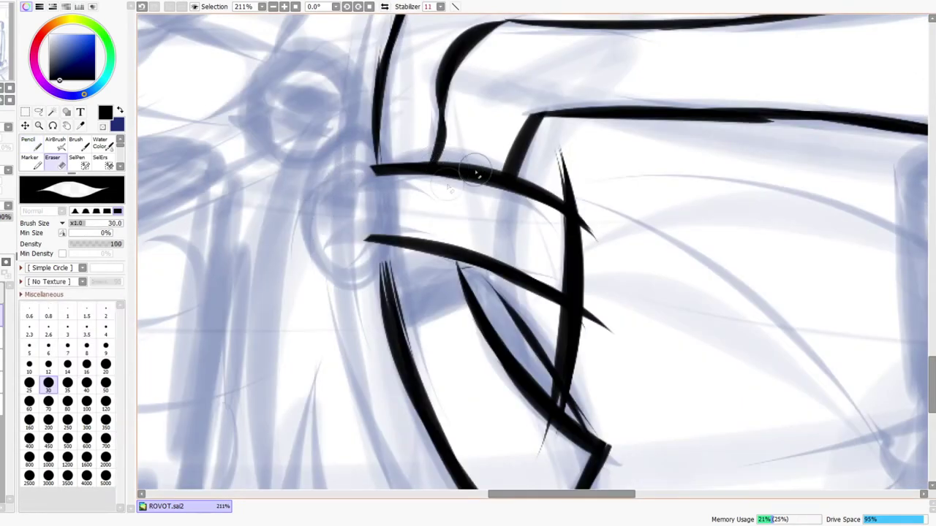
pyautogui.click(384, 7)
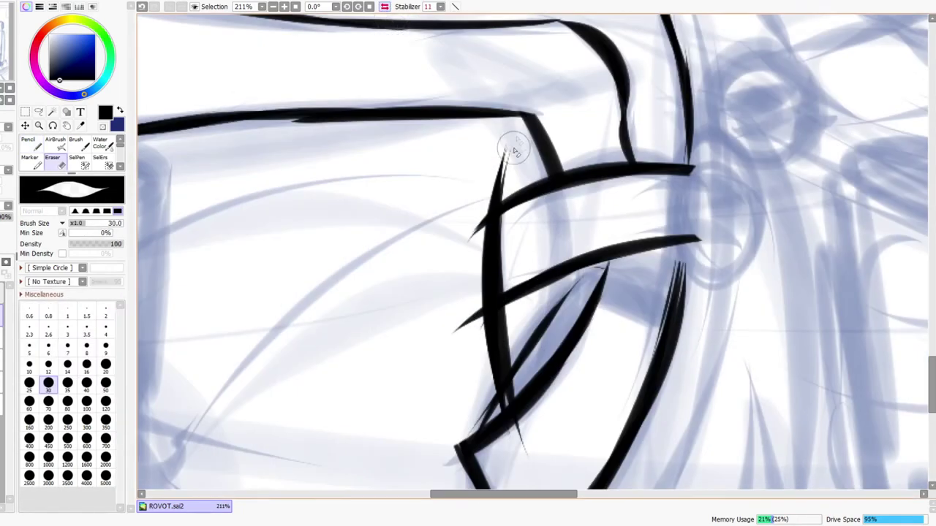
pyautogui.click(385, 8)
pyautogui.click(385, 7)
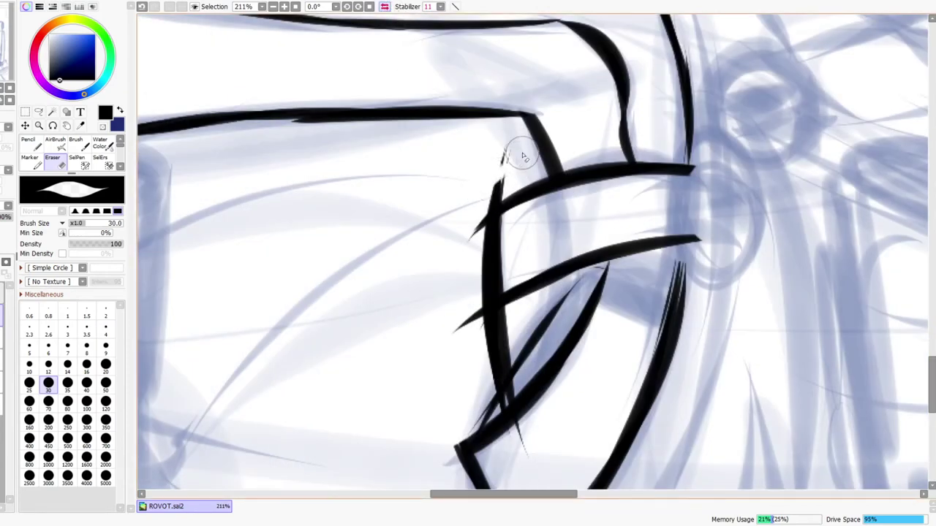
pyautogui.moveTo(501, 196)
pyautogui.mouseDown()
pyautogui.moveTo(487, 202)
pyautogui.moveTo(503, 183)
pyautogui.mouseUp()
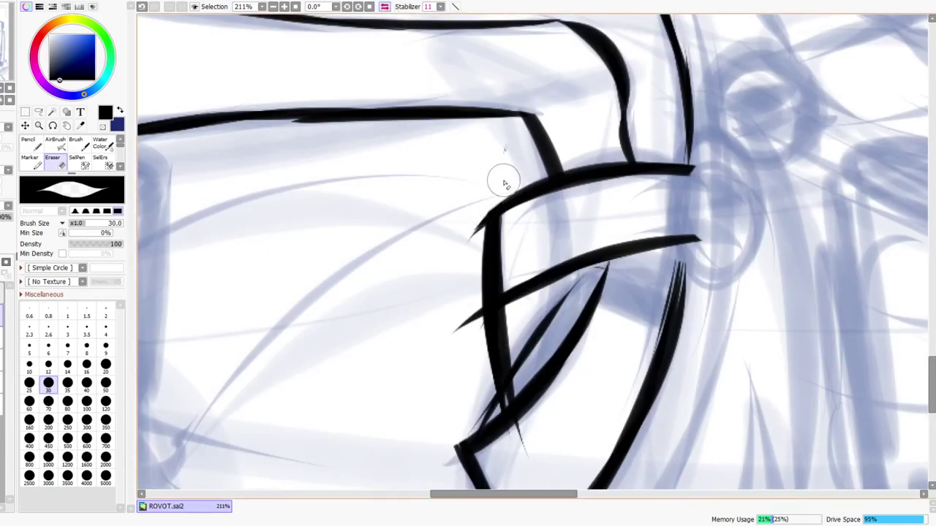
pyautogui.moveTo(470, 323)
pyautogui.mouseDown()
pyautogui.moveTo(449, 310)
pyautogui.moveTo(468, 360)
pyautogui.moveTo(476, 288)
pyautogui.moveTo(492, 324)
pyautogui.moveTo(523, 316)
pyautogui.moveTo(498, 341)
pyautogui.moveTo(518, 434)
pyautogui.moveTo(539, 442)
pyautogui.mouseUp()
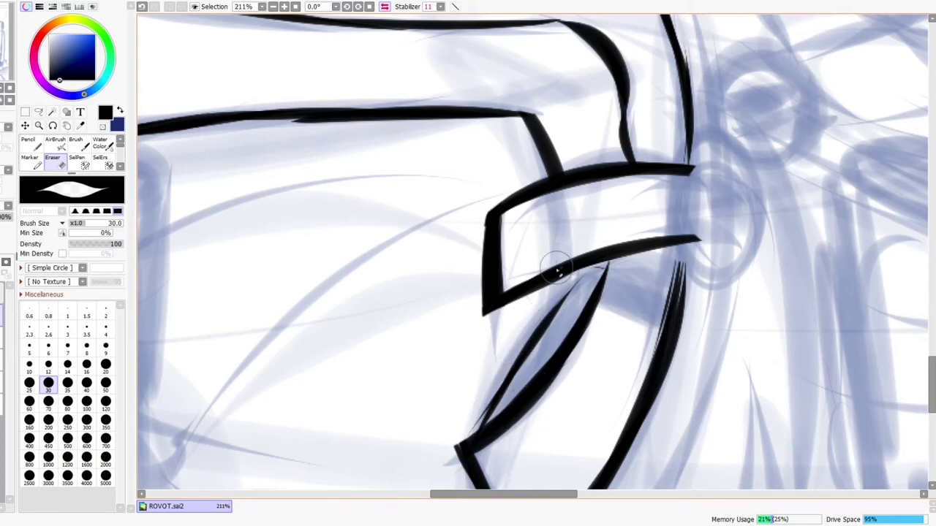
pyautogui.click(385, 6)
pyautogui.click(387, 7)
pyautogui.click(385, 6)
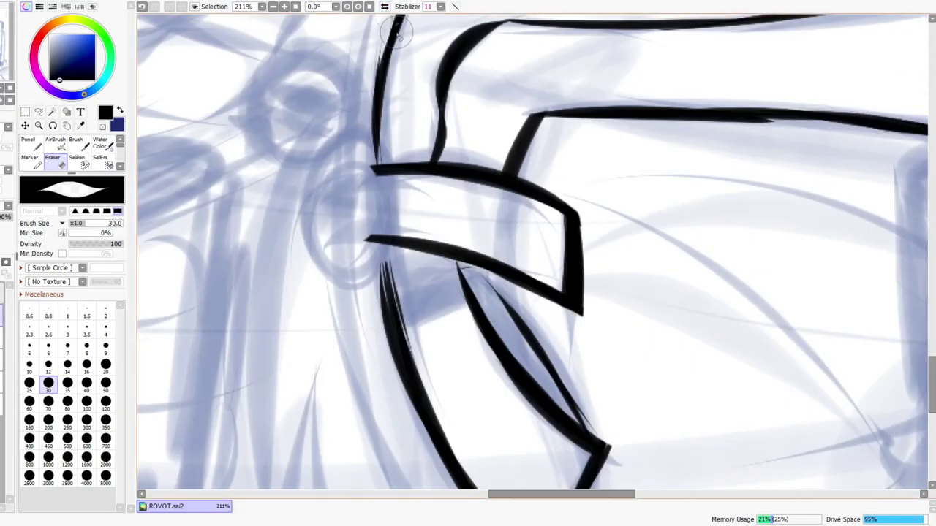
# Step: Add a thin line under the band's lower edge and ink a small circle at the band's open end, retrying it once
pyautogui.press('n')
pyautogui.moveTo(461, 266)
pyautogui.mouseDown()
pyautogui.moveTo(562, 305)
pyautogui.moveTo(564, 314)
pyautogui.mouseUp()
pyautogui.hotkey('ctrl', 'space')
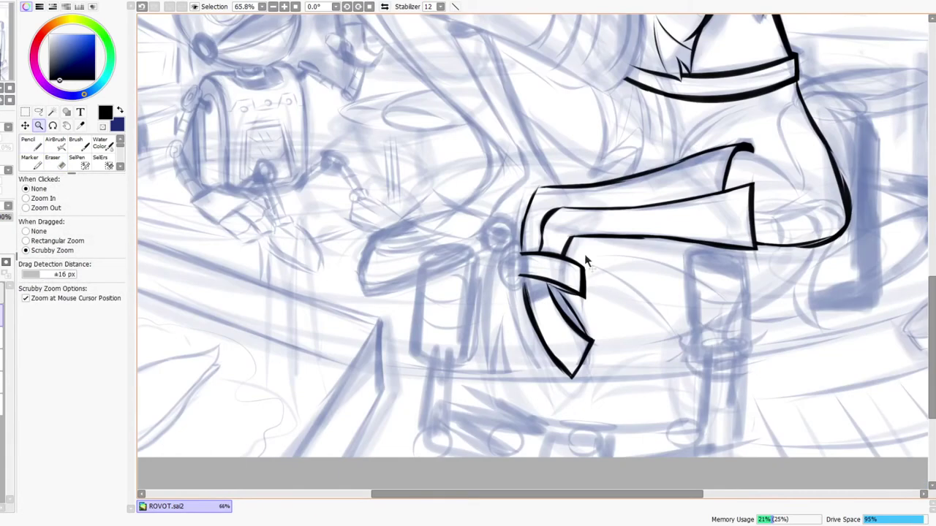
pyautogui.moveTo(602, 243); pyautogui.dragTo(534, 134)
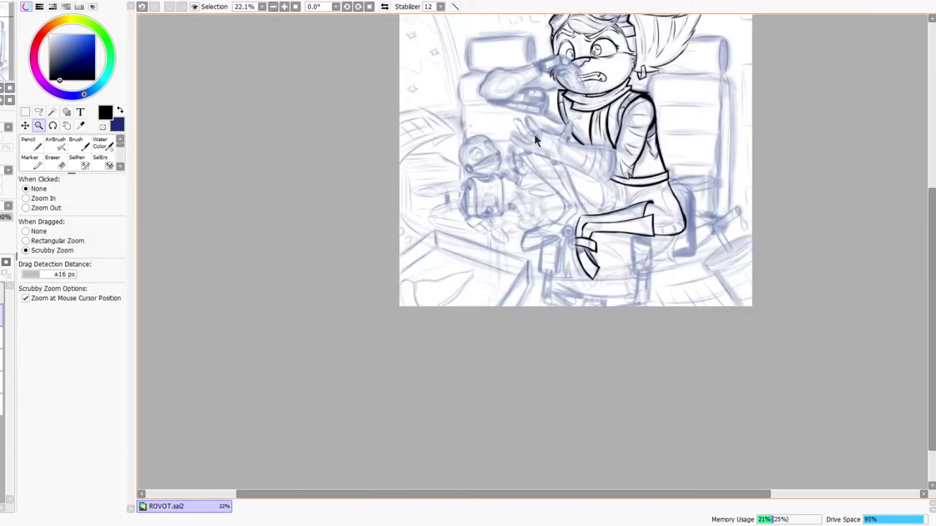
pyautogui.click(385, 7)
pyautogui.moveTo(522, 229); pyautogui.dragTo(514, 338)
pyautogui.press('n')
pyautogui.hotkey('ctrl', 'z')
pyautogui.moveTo(531, 269)
pyautogui.mouseDown()
pyautogui.moveTo(549, 326)
pyautogui.moveTo(533, 270)
pyautogui.mouseUp()
pyautogui.moveTo(504, 314)
pyautogui.mouseDown()
pyautogui.moveTo(540, 326)
pyautogui.moveTo(521, 331)
pyautogui.mouseUp()
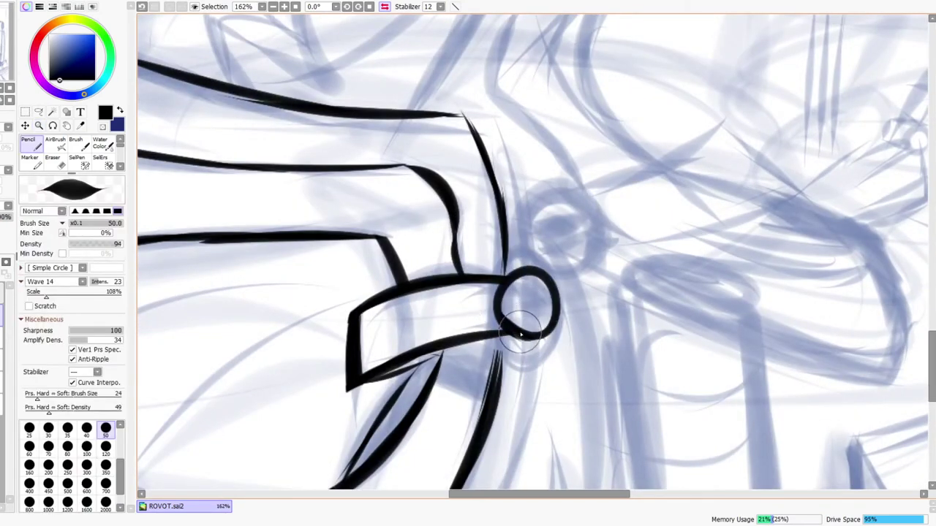
pyautogui.press('z')
pyautogui.moveTo(558, 280)
pyautogui.mouseDown()
pyautogui.moveTo(540, 293)
pyautogui.moveTo(560, 274)
pyautogui.mouseUp()
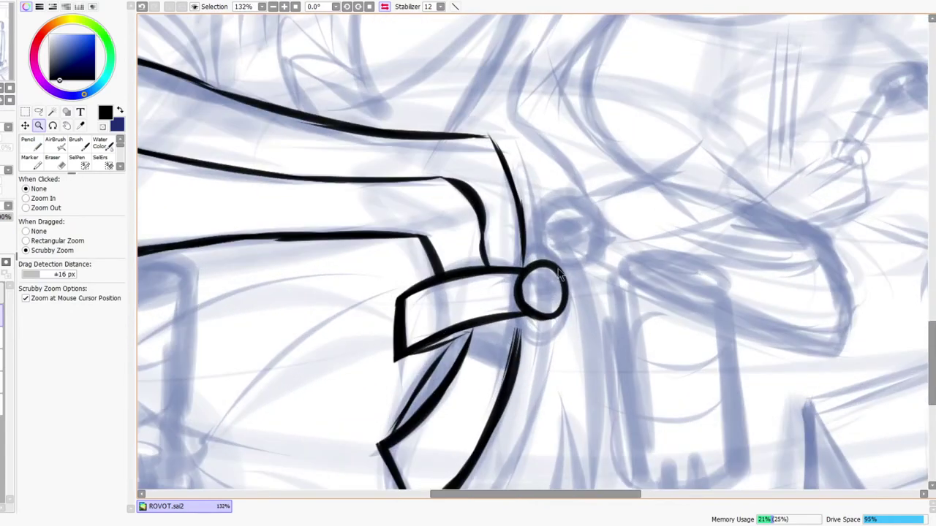
# Step: Ink a second line parallel to the leg's outer bend down to the band's circle and erase the excess
pyautogui.click(384, 6)
pyautogui.press('n')
pyautogui.moveTo(524, 133); pyautogui.dragTo(639, 139)
pyautogui.moveTo(549, 141); pyautogui.dragTo(622, 138)
pyautogui.moveTo(550, 143)
pyautogui.mouseDown()
pyautogui.moveTo(514, 212)
pyautogui.moveTo(511, 310)
pyautogui.mouseUp()
pyautogui.moveTo(526, 230); pyautogui.dragTo(516, 317)
pyautogui.press('e')
pyautogui.moveTo(532, 401)
pyautogui.mouseDown()
pyautogui.moveTo(510, 321)
pyautogui.moveTo(509, 210)
pyautogui.moveTo(495, 268)
pyautogui.mouseUp()
# Step: Ink a second long curve alongside the outer edge of the tapered shape below the band's circle
pyautogui.press('n')
pyautogui.moveTo(486, 192); pyautogui.dragTo(513, 306)
pyautogui.moveTo(500, 265); pyautogui.dragTo(570, 413)
pyautogui.moveTo(495, 227); pyautogui.dragTo(603, 444)
pyautogui.moveTo(512, 299); pyautogui.dragTo(614, 442)
pyautogui.moveTo(605, 404); pyautogui.dragTo(566, 269)
pyautogui.moveTo(450, 123)
pyautogui.mouseDown()
pyautogui.moveTo(517, 270)
pyautogui.moveTo(583, 349)
pyautogui.moveTo(622, 319)
pyautogui.moveTo(638, 280)
pyautogui.mouseUp()
# Step: Examine the inked leg and the whole figure at reduced zoom in both normal and mirrored view
pyautogui.hotkey('ctrl', 'space')
pyautogui.moveTo(635, 212); pyautogui.dragTo(632, 331)
pyautogui.moveTo(636, 272); pyautogui.dragTo(640, 263)
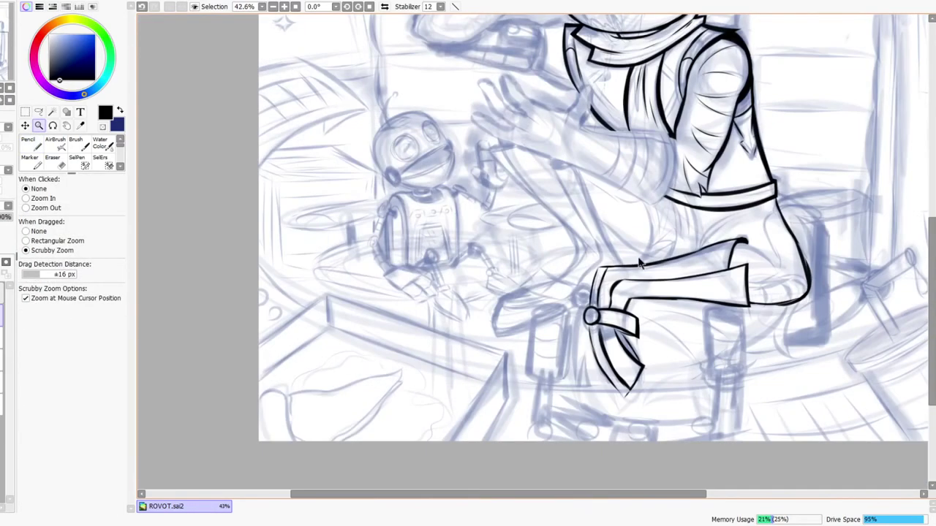
pyautogui.click(385, 6)
pyautogui.moveTo(447, 408); pyautogui.dragTo(527, 312)
pyautogui.press('e')
pyautogui.hotkey('ctrl', 'space')
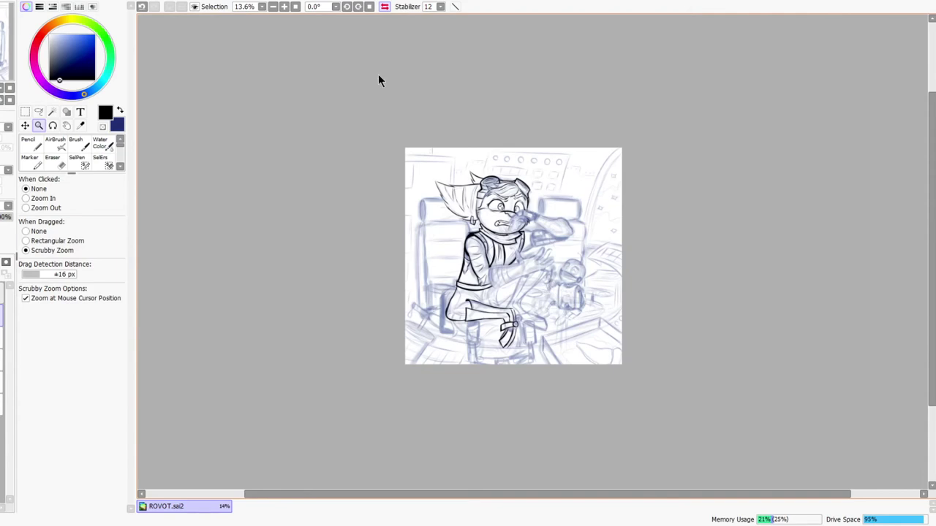
pyautogui.click(386, 7)
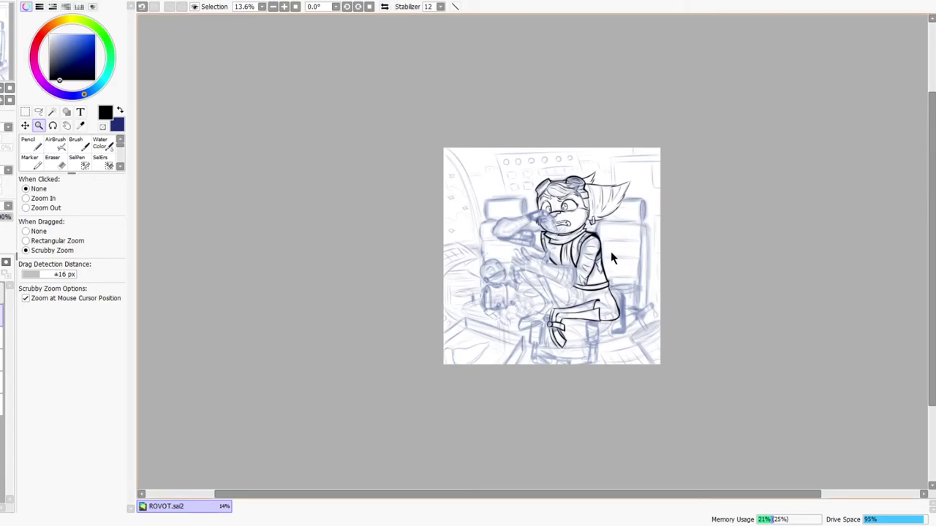
# Step: Ink the rounded shape tucked behind the leg's wide end with two short cross curves, and double its upper contour
pyautogui.moveTo(584, 264); pyautogui.dragTo(646, 245)
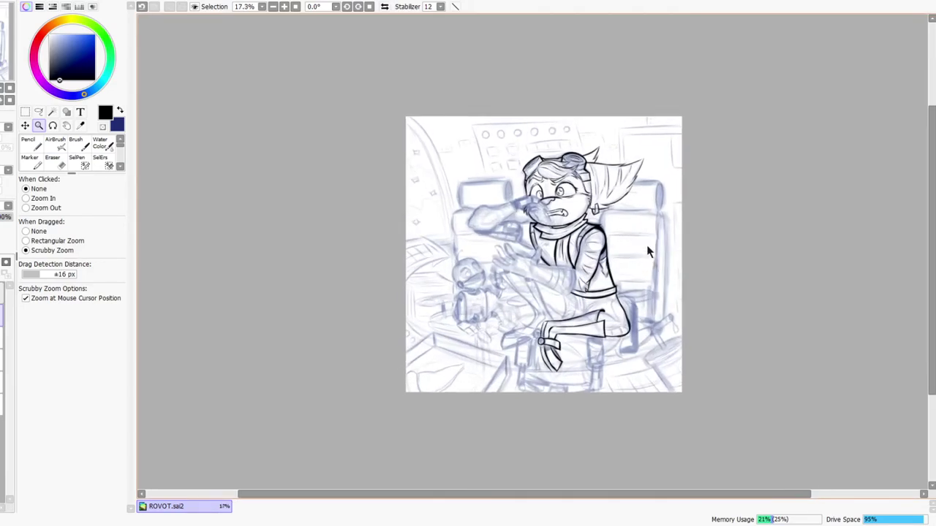
pyautogui.moveTo(628, 336); pyautogui.dragTo(564, 261)
pyautogui.press('n')
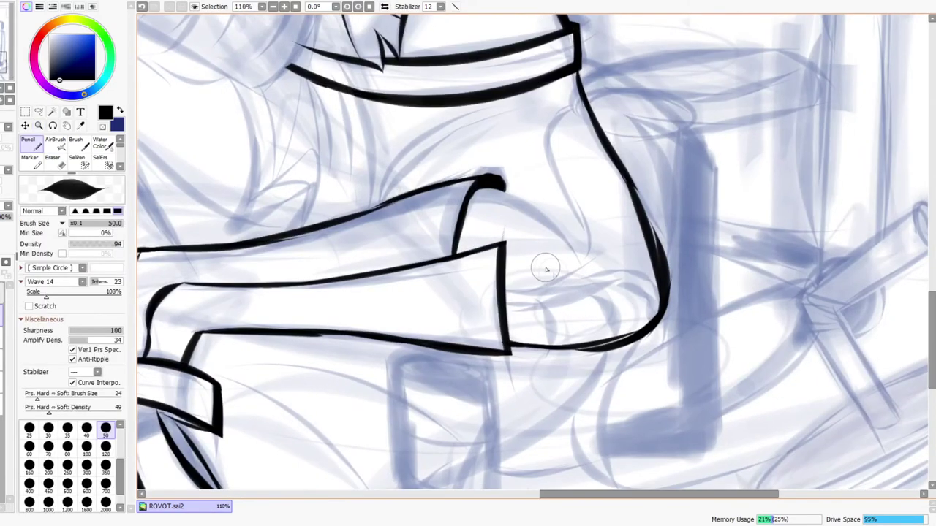
pyautogui.moveTo(508, 307)
pyautogui.mouseDown()
pyautogui.moveTo(587, 276)
pyautogui.moveTo(538, 304)
pyautogui.moveTo(619, 277)
pyautogui.moveTo(595, 292)
pyautogui.moveTo(641, 300)
pyautogui.moveTo(623, 289)
pyautogui.moveTo(642, 322)
pyautogui.mouseUp()
pyautogui.moveTo(592, 296); pyautogui.dragTo(610, 337)
pyautogui.moveTo(544, 310); pyautogui.dragTo(556, 341)
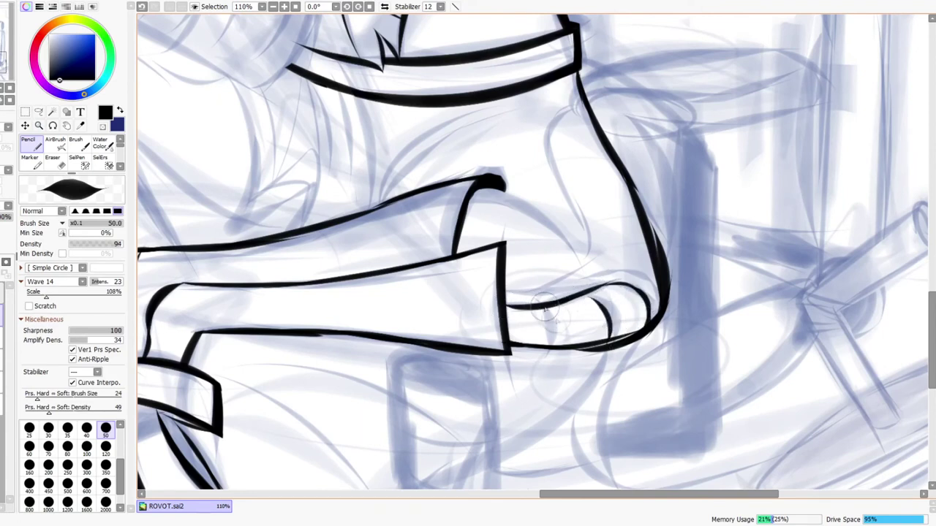
pyautogui.moveTo(508, 300)
pyautogui.mouseDown()
pyautogui.moveTo(624, 270)
pyautogui.moveTo(602, 273)
pyautogui.moveTo(629, 277)
pyautogui.moveTo(654, 308)
pyautogui.moveTo(652, 296)
pyautogui.moveTo(659, 329)
pyautogui.mouseUp()
pyautogui.moveTo(647, 272); pyautogui.dragTo(663, 324)
# Step: Ink a thick curved fold running down from the upper leg's dark rounded corner, redoing the stroke twice and doubling its end
pyautogui.moveTo(479, 183); pyautogui.dragTo(545, 247)
pyautogui.hotkey('ctrl', 'z')
pyautogui.moveTo(479, 191); pyautogui.dragTo(572, 273)
pyautogui.hotkey('ctrl', 'z')
pyautogui.moveTo(477, 193)
pyautogui.mouseDown()
pyautogui.moveTo(542, 207)
pyautogui.moveTo(593, 267)
pyautogui.mouseUp()
pyautogui.moveTo(538, 207); pyautogui.dragTo(600, 240)
# Step: Compare the figure in normal and mirrored view, examining the torso, hip and folded leg
pyautogui.hotkey('ctrl', 'space')
pyautogui.moveTo(528, 36); pyautogui.dragTo(524, 71)
pyautogui.scroll(5, 533, 160)
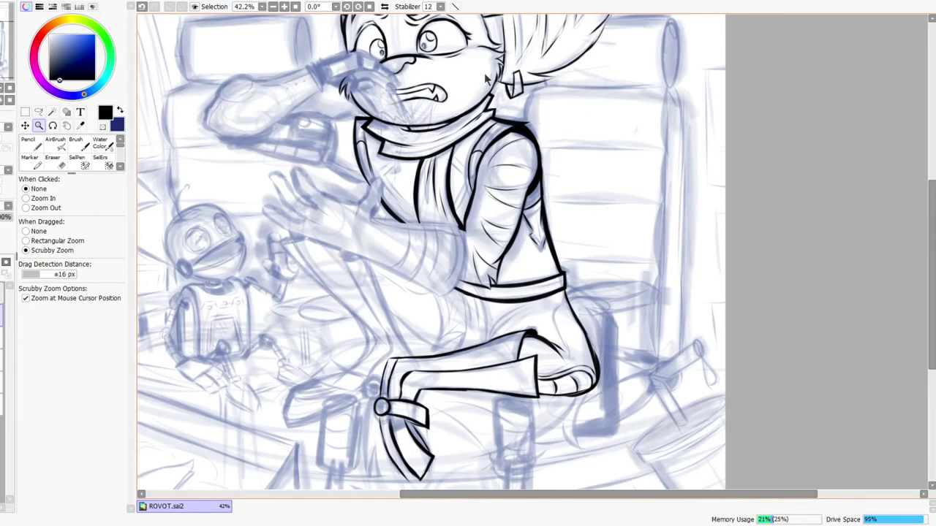
pyautogui.click(385, 6)
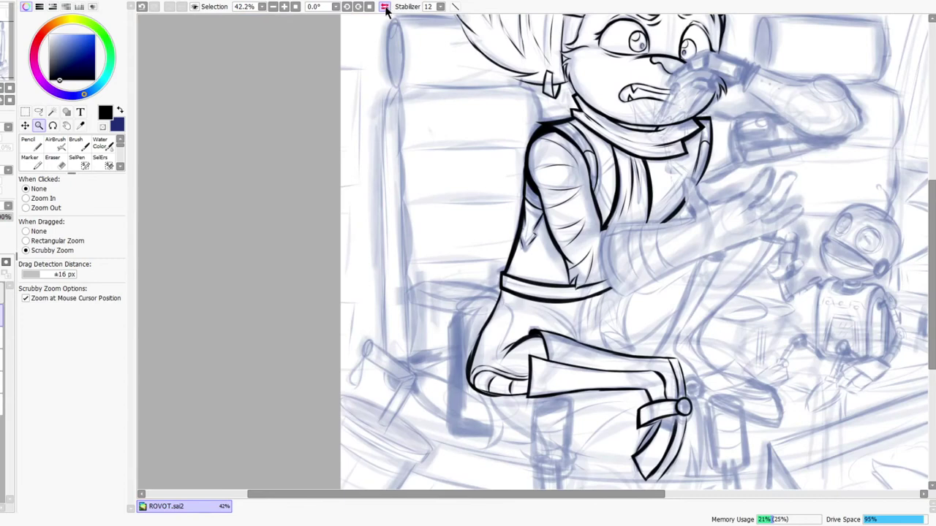
pyautogui.click(385, 6)
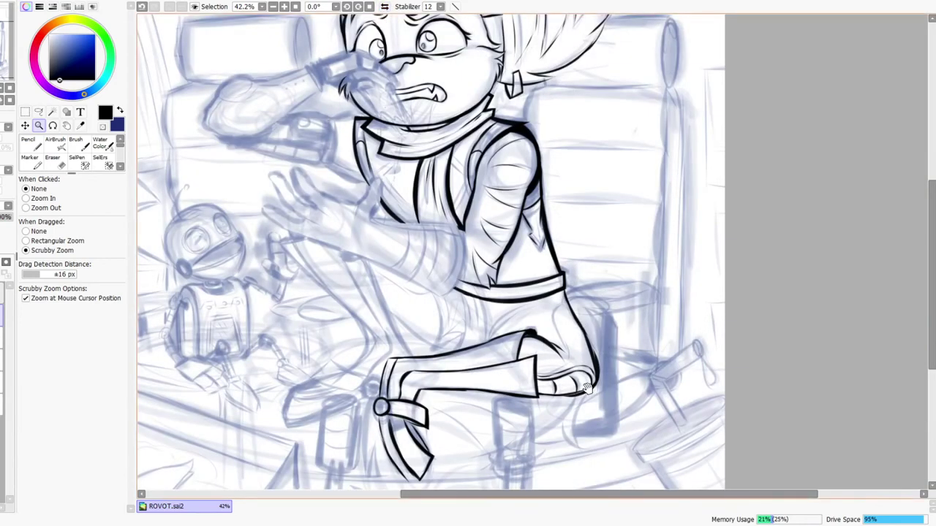
pyautogui.moveTo(581, 313); pyautogui.dragTo(583, 346)
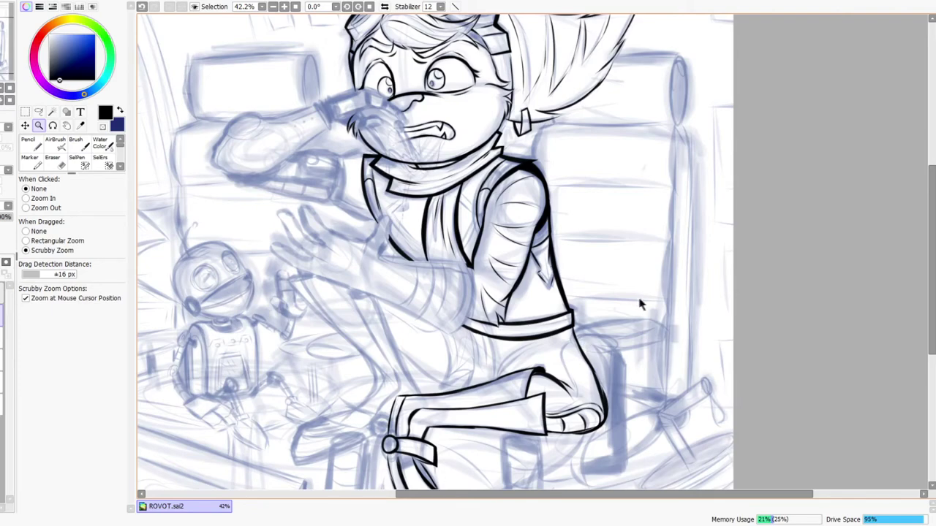
pyautogui.moveTo(575, 385); pyautogui.dragTo(570, 350)
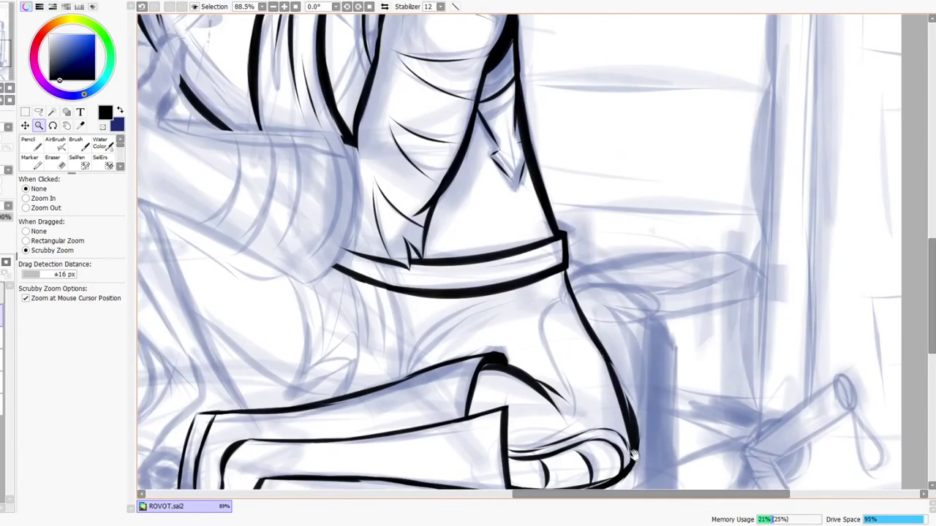
pyautogui.moveTo(628, 453); pyautogui.dragTo(581, 377)
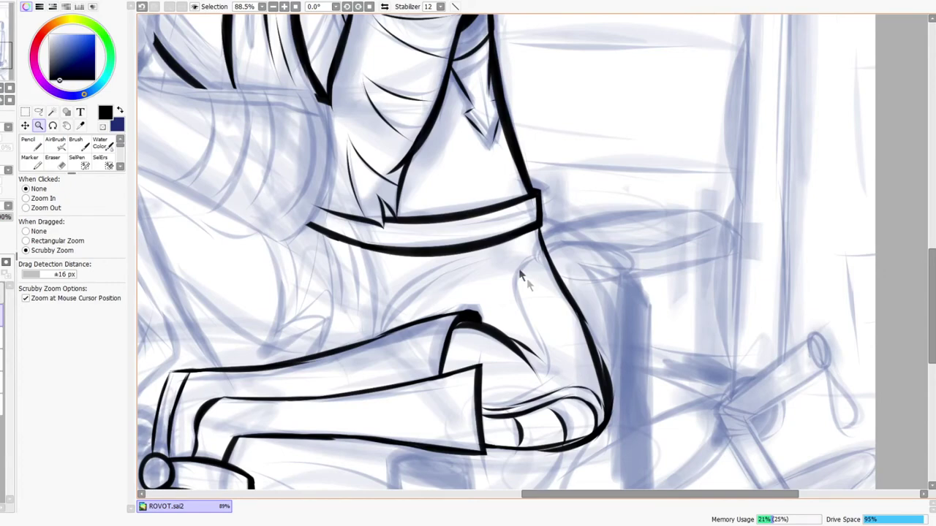
# Step: Ink a thin S-shaped fold in mirrored view from below the waistband down the hip to the rounded shape
pyautogui.click(385, 7)
pyautogui.moveTo(558, 249); pyautogui.dragTo(554, 205)
pyautogui.moveTo(495, 227)
pyautogui.mouseDown()
pyautogui.moveTo(496, 285)
pyautogui.moveTo(553, 364)
pyautogui.mouseUp()
pyautogui.moveTo(535, 406); pyautogui.dragTo(552, 269)
pyautogui.moveTo(575, 201)
pyautogui.mouseDown()
pyautogui.moveTo(478, 390)
pyautogui.moveTo(502, 274)
pyautogui.moveTo(515, 349)
pyautogui.mouseUp()
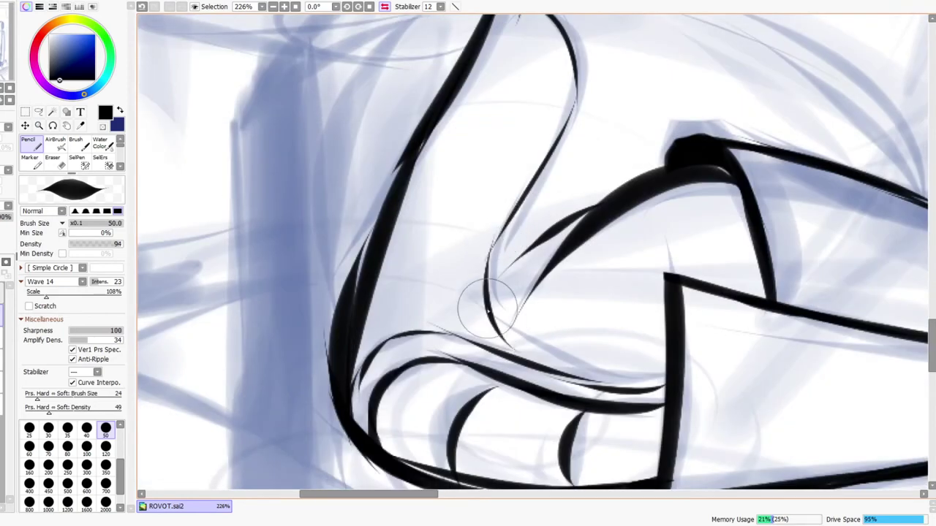
pyautogui.moveTo(489, 313)
pyautogui.mouseDown()
pyautogui.moveTo(647, 376)
pyautogui.moveTo(480, 365)
pyautogui.moveTo(473, 401)
pyautogui.mouseUp()
pyautogui.moveTo(553, 155); pyautogui.dragTo(551, 127)
pyautogui.moveTo(546, 208); pyautogui.dragTo(429, 334)
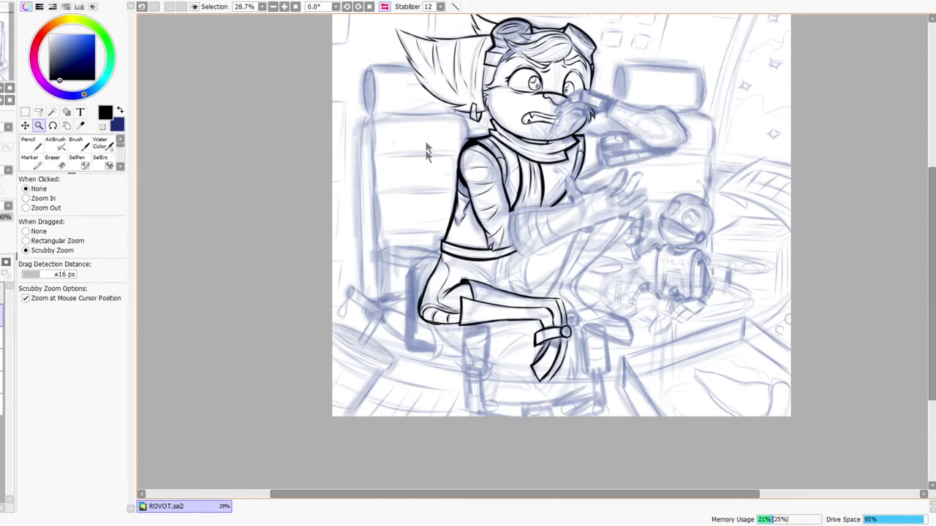
# Step: Ink the curved crease lines rising from the upper leg's top edge below the waistband in normal view, retrying the stroke twice
pyautogui.press('h')
pyautogui.moveTo(597, 282); pyautogui.dragTo(642, 246)
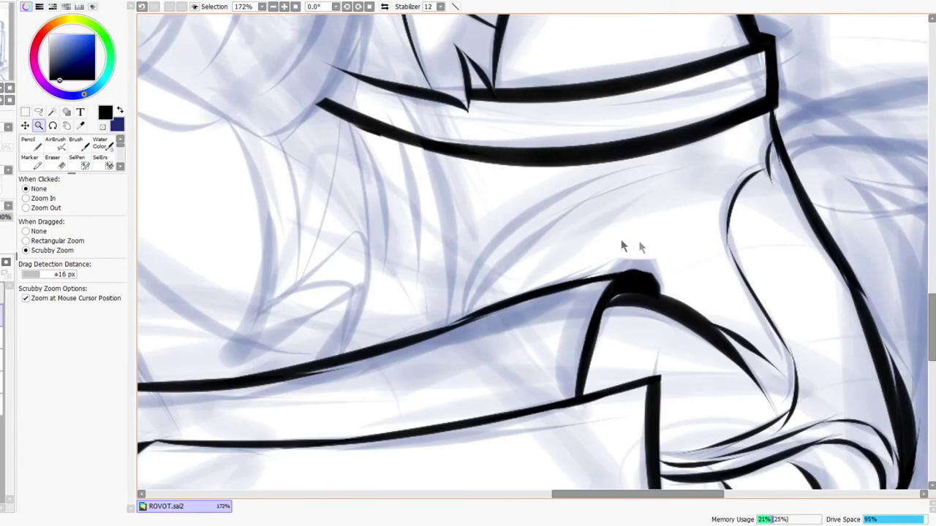
pyautogui.press('n')
pyautogui.moveTo(463, 318); pyautogui.dragTo(598, 199)
pyautogui.hotkey('ctrl', 'z')
pyautogui.moveTo(463, 322)
pyautogui.mouseDown()
pyautogui.moveTo(599, 209)
pyautogui.moveTo(623, 205)
pyautogui.mouseUp()
pyautogui.hotkey('ctrl', 'z')
pyautogui.moveTo(464, 321)
pyautogui.mouseDown()
pyautogui.moveTo(560, 215)
pyautogui.moveTo(621, 191)
pyautogui.moveTo(607, 190)
pyautogui.mouseUp()
pyautogui.press('z')
pyautogui.moveTo(556, 245); pyautogui.dragTo(572, 310)
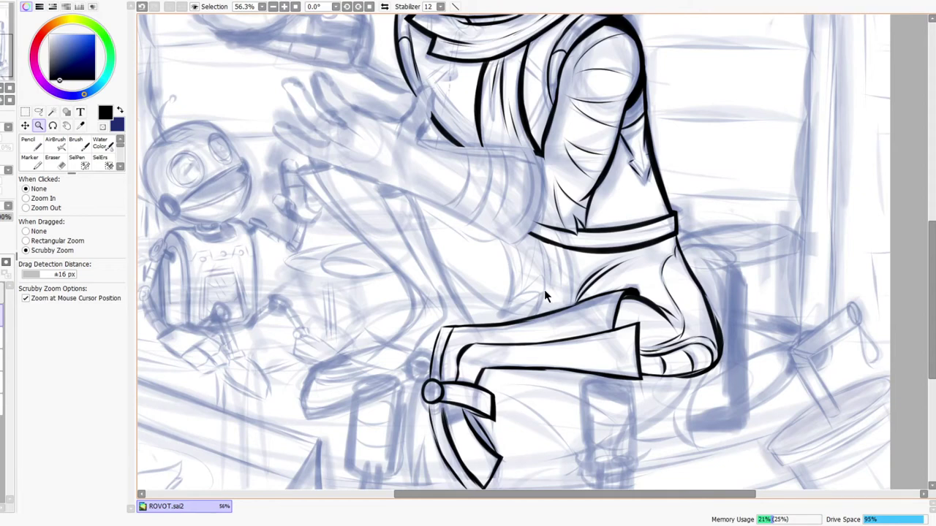
# Step: Ink the forearm's curved elbow edge in mirrored view from the upper arm's corner down past the waistband, thickening its lower end
pyautogui.click(383, 6)
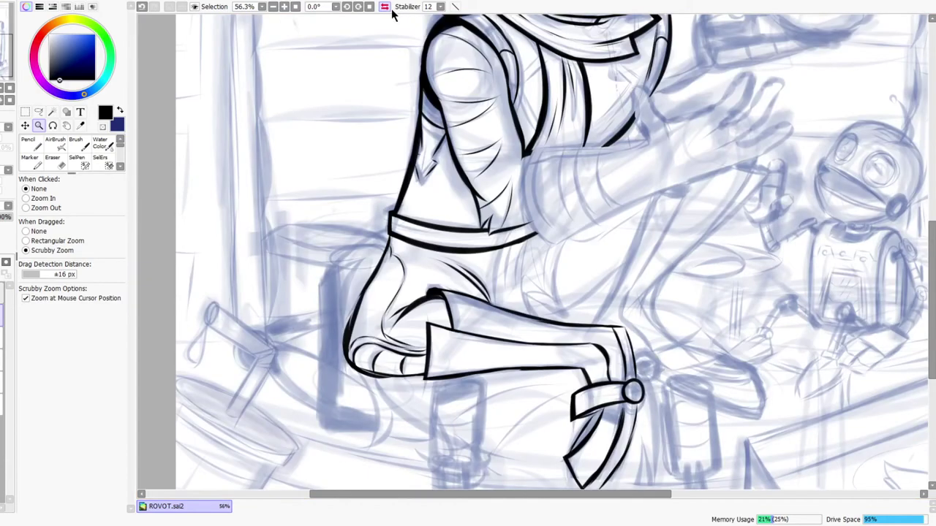
pyautogui.moveTo(443, 366); pyautogui.dragTo(369, 364)
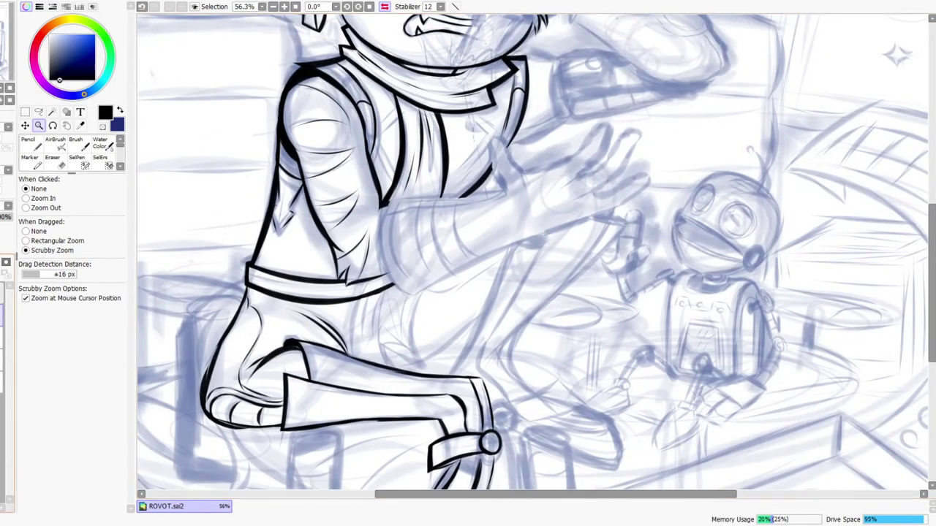
pyautogui.moveTo(456, 340); pyautogui.dragTo(420, 342)
pyautogui.moveTo(435, 259); pyautogui.dragTo(508, 218)
pyautogui.moveTo(381, 268)
pyautogui.mouseDown()
pyautogui.moveTo(355, 355)
pyautogui.moveTo(375, 433)
pyautogui.mouseUp()
pyautogui.moveTo(358, 353); pyautogui.dragTo(405, 470)
pyautogui.moveTo(373, 369); pyautogui.dragTo(381, 285)
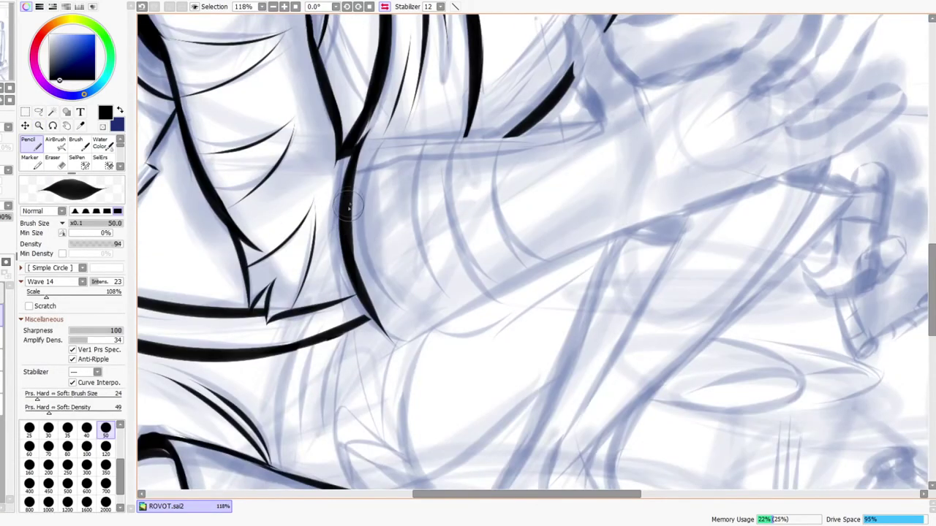
pyautogui.moveTo(340, 192)
pyautogui.mouseDown()
pyautogui.moveTo(387, 358)
pyautogui.moveTo(409, 349)
pyautogui.mouseUp()
pyautogui.moveTo(370, 301); pyautogui.dragTo(416, 366)
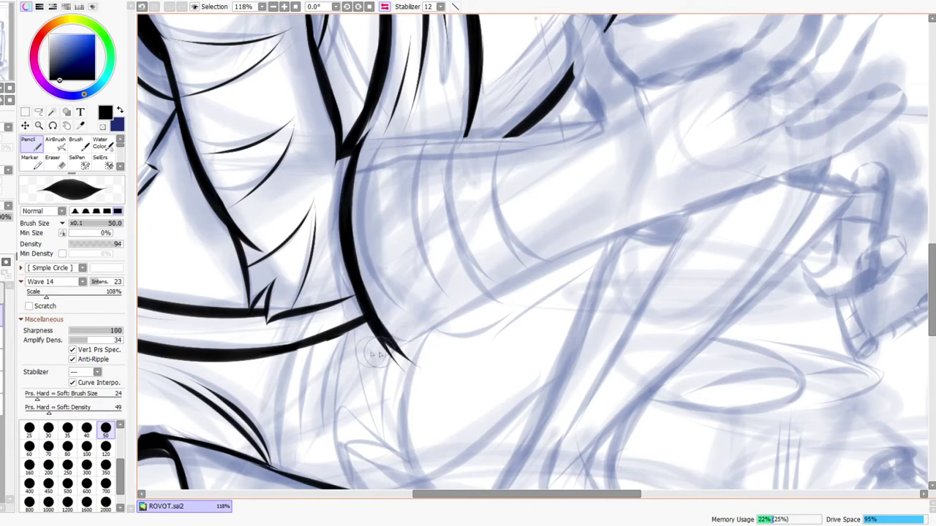
pyautogui.moveTo(379, 331); pyautogui.dragTo(449, 361)
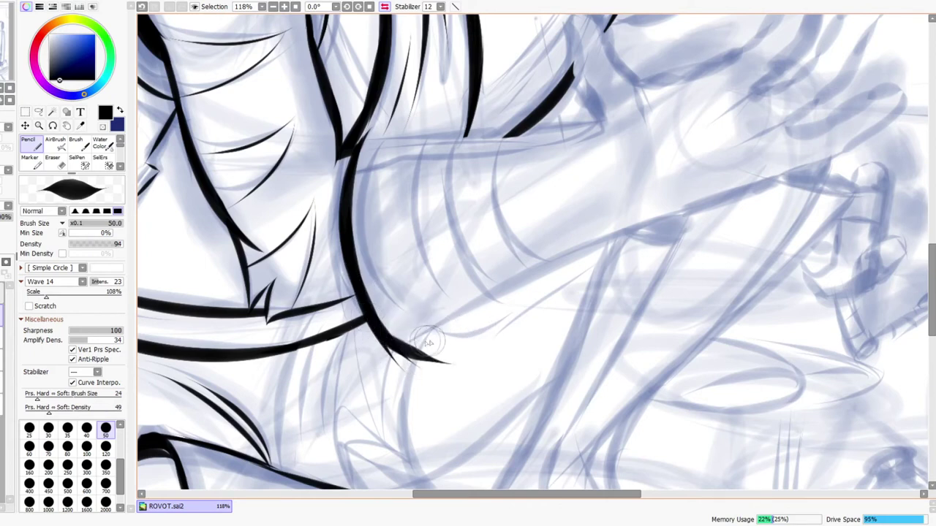
pyautogui.moveTo(375, 328)
pyautogui.mouseDown()
pyautogui.moveTo(442, 371)
pyautogui.moveTo(449, 336)
pyautogui.moveTo(374, 338)
pyautogui.moveTo(480, 379)
pyautogui.mouseUp()
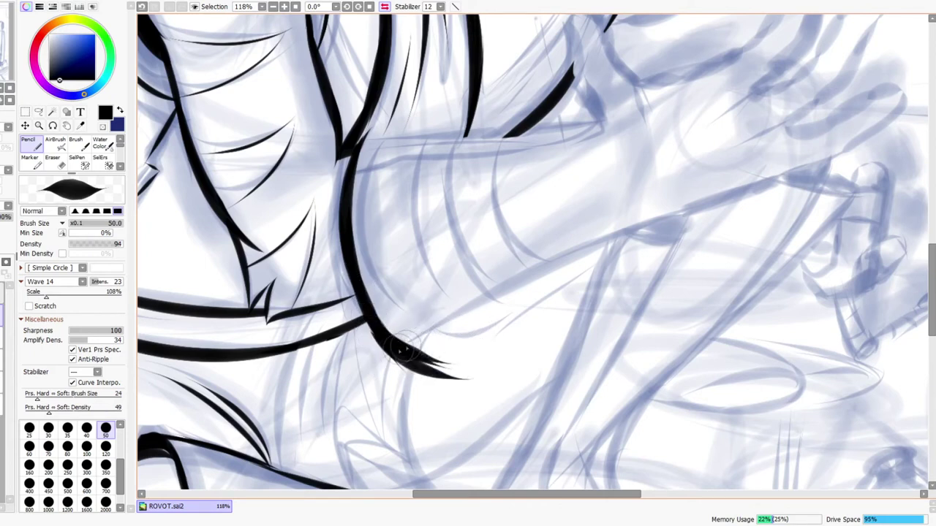
# Step: Ink the forearm's long lower edge from the elbow up to the sketched wrist with overlapping strokes
pyautogui.moveTo(369, 365); pyautogui.dragTo(594, 234)
pyautogui.moveTo(438, 322)
pyautogui.mouseDown()
pyautogui.moveTo(603, 236)
pyautogui.moveTo(684, 209)
pyautogui.mouseUp()
pyautogui.moveTo(562, 262); pyautogui.dragTo(744, 192)
pyautogui.moveTo(654, 217)
pyautogui.mouseDown()
pyautogui.moveTo(781, 182)
pyautogui.moveTo(802, 162)
pyautogui.mouseUp()
pyautogui.moveTo(685, 201); pyautogui.dragTo(838, 139)
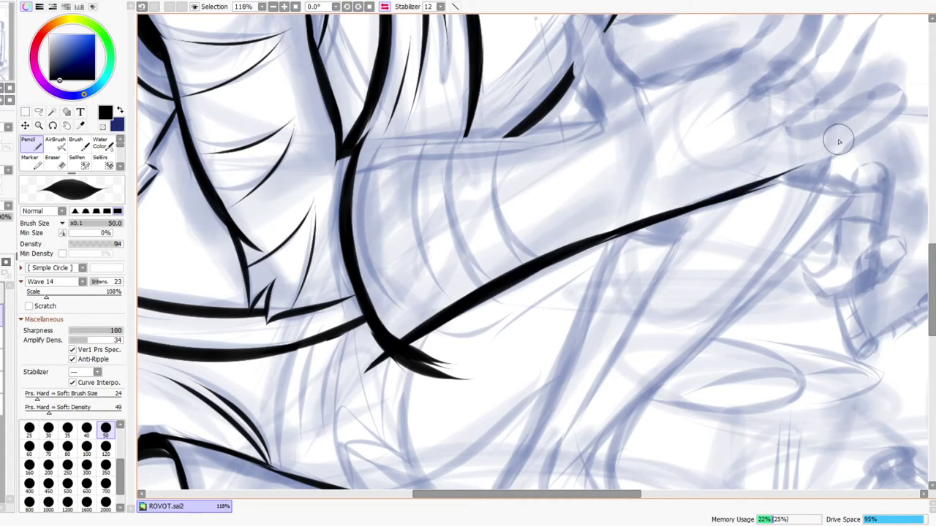
# Step: Ink the forearm's nearly straight upper edge from the sketched wrist to the upper arm's corner, redoing the stroke in normal view
pyautogui.moveTo(341, 136); pyautogui.dragTo(511, 132)
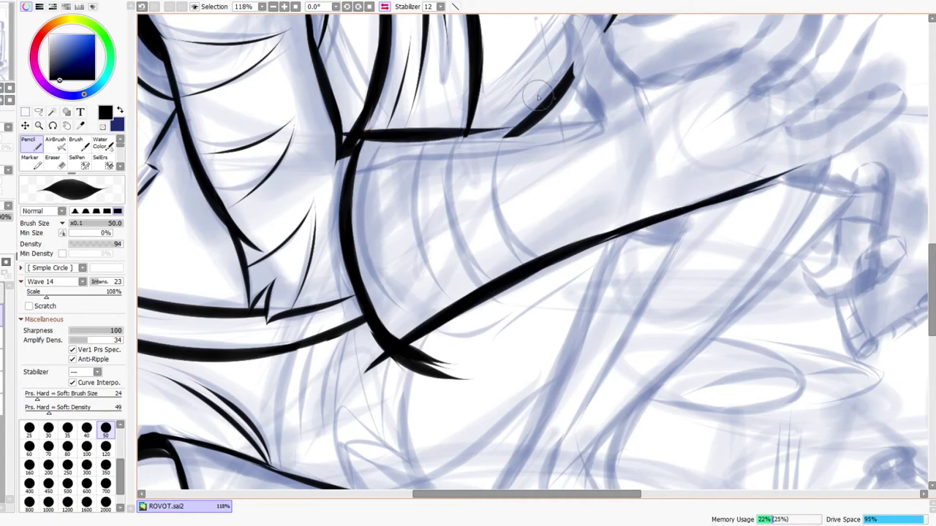
pyautogui.click(384, 7)
pyautogui.hotkey('ctrl', 'z')
pyautogui.hotkey('ctrl', 'z')
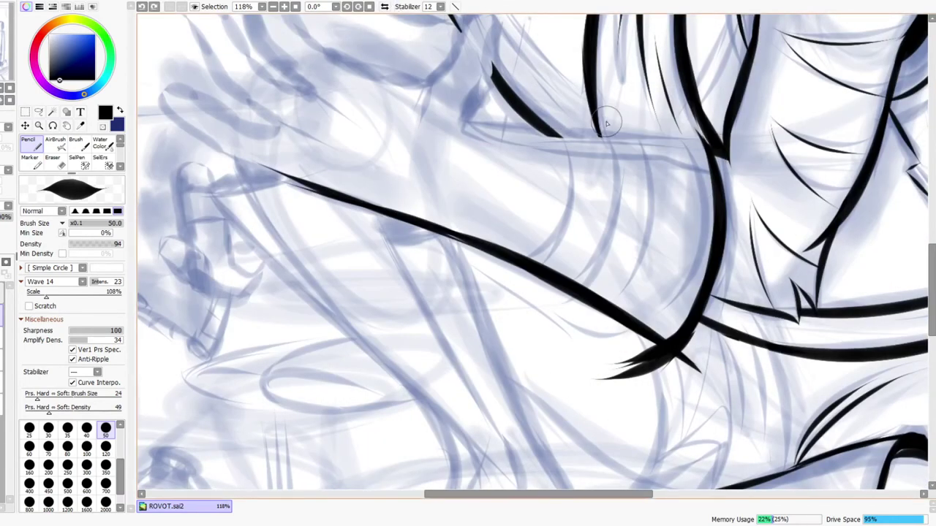
pyautogui.moveTo(617, 235); pyautogui.dragTo(581, 340)
pyautogui.moveTo(427, 224); pyautogui.dragTo(738, 237)
pyautogui.hotkey('ctrl', 'z')
pyautogui.moveTo(545, 237); pyautogui.dragTo(751, 237)
pyautogui.hotkey('ctrl', 'z')
pyautogui.moveTo(550, 234)
pyautogui.mouseDown()
pyautogui.moveTo(705, 237)
pyautogui.moveTo(747, 232)
pyautogui.mouseUp()
# Step: Clean up with the Eraser the corner where the forearm's upper edge meets the upper arm, checking it in mirrored view
pyautogui.press('e')
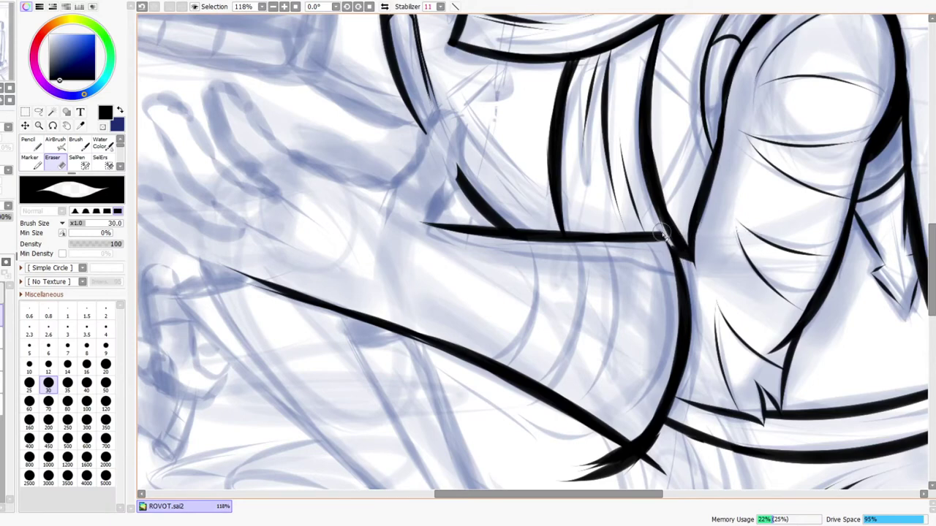
pyautogui.press('n')
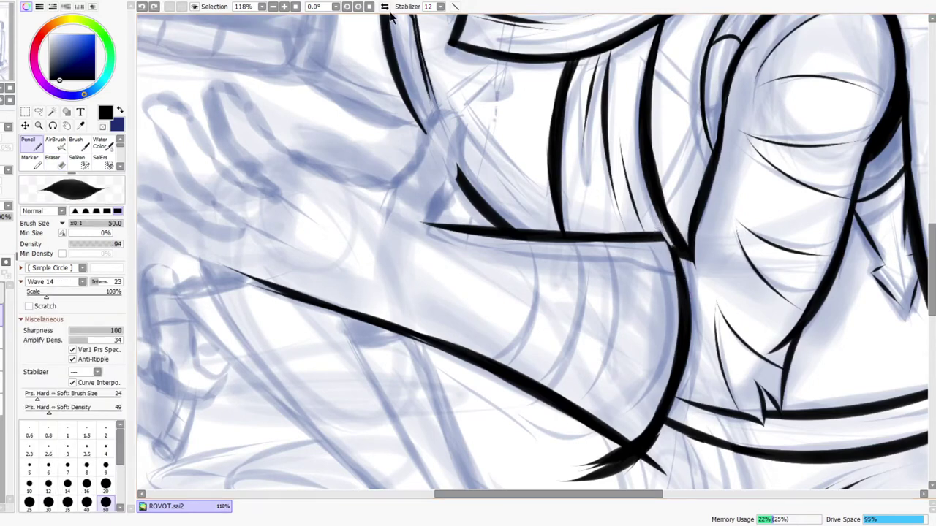
pyautogui.press('h')
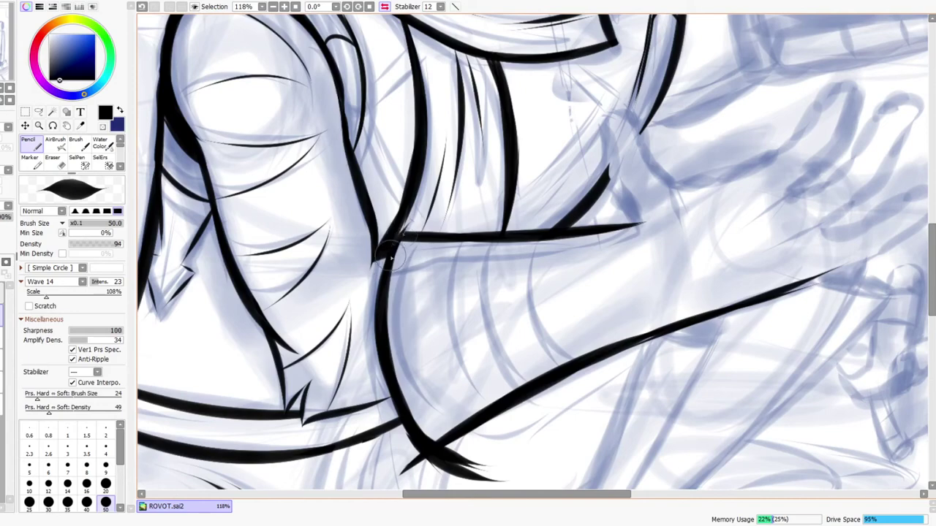
pyautogui.press('e')
pyautogui.hotkey('ctrl', 'space')
pyautogui.moveTo(468, 202); pyautogui.dragTo(516, 157)
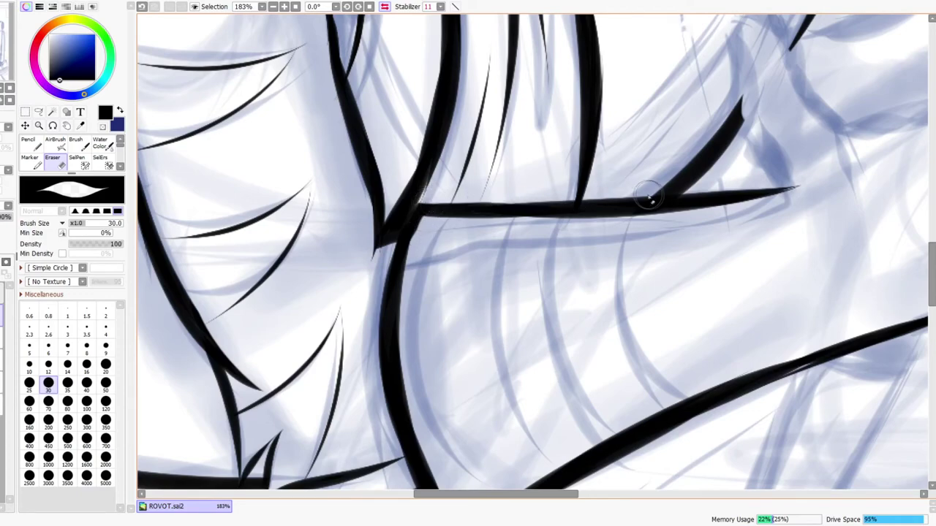
# Step: Erase the overshooting stroke ends below the elbow so both forearm edges meet in a clean point
pyautogui.hotkey('ctrl', 'space')
pyautogui.moveTo(645, 188); pyautogui.dragTo(589, 247)
pyautogui.moveTo(640, 266); pyautogui.dragTo(685, 196)
pyautogui.moveTo(537, 275)
pyautogui.mouseDown()
pyautogui.moveTo(597, 244)
pyautogui.moveTo(551, 266)
pyautogui.moveTo(567, 260)
pyautogui.mouseUp()
pyautogui.moveTo(623, 236)
pyautogui.mouseDown()
pyautogui.moveTo(556, 292)
pyautogui.moveTo(596, 288)
pyautogui.mouseUp()
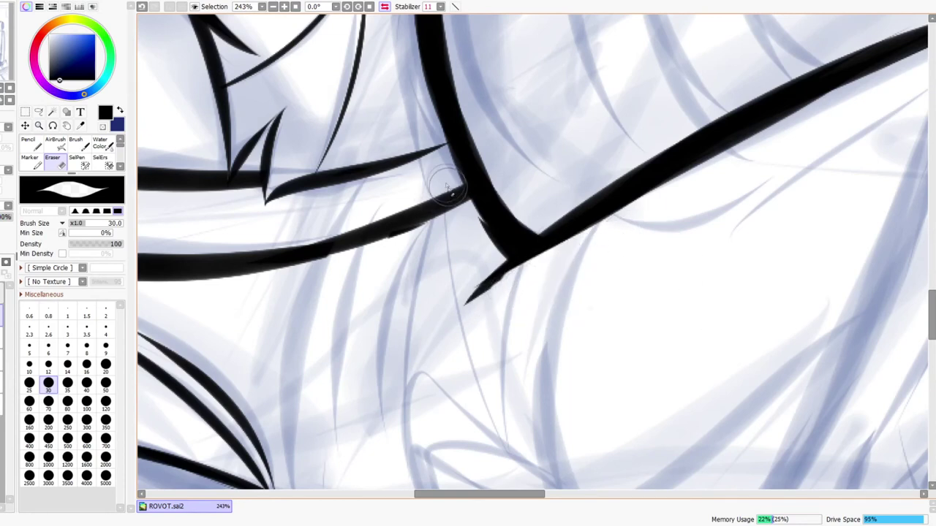
pyautogui.moveTo(504, 265); pyautogui.dragTo(617, 275)
pyautogui.moveTo(446, 208); pyautogui.dragTo(547, 269)
pyautogui.moveTo(464, 242); pyautogui.dragTo(440, 321)
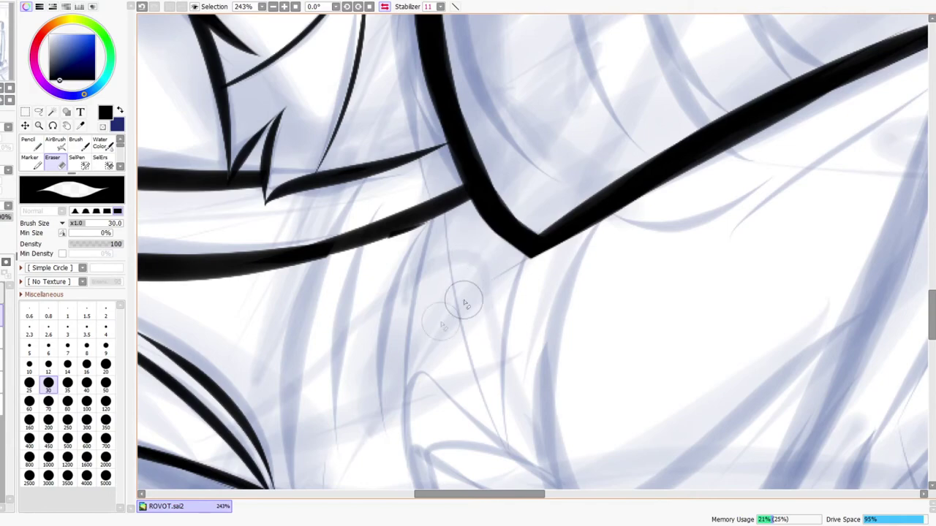
pyautogui.moveTo(575, 124); pyautogui.dragTo(544, 170)
pyautogui.moveTo(620, 135); pyautogui.dragTo(589, 283)
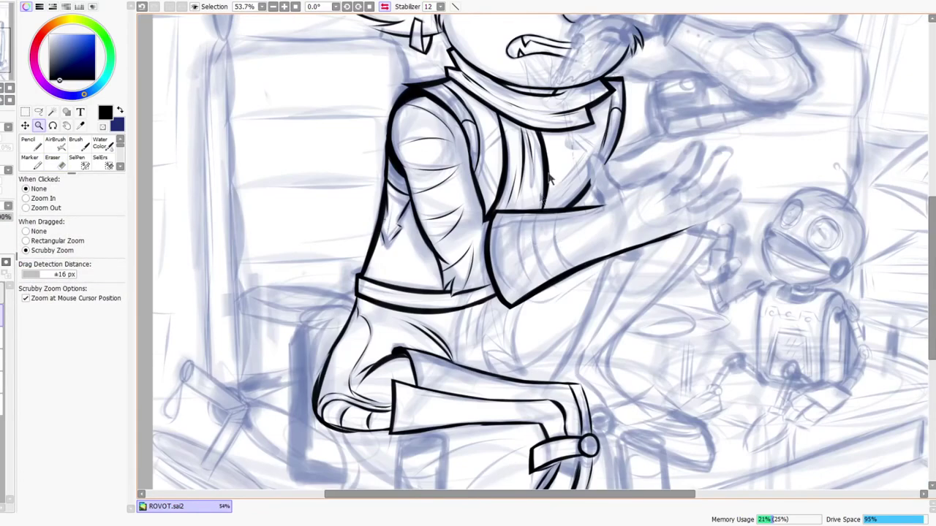
# Step: Thicken the forearm's curved elbow edge with pencil strokes running upward from near the elbow point past the waistband
pyautogui.scroll(4, 509, 238)
pyautogui.press('n')
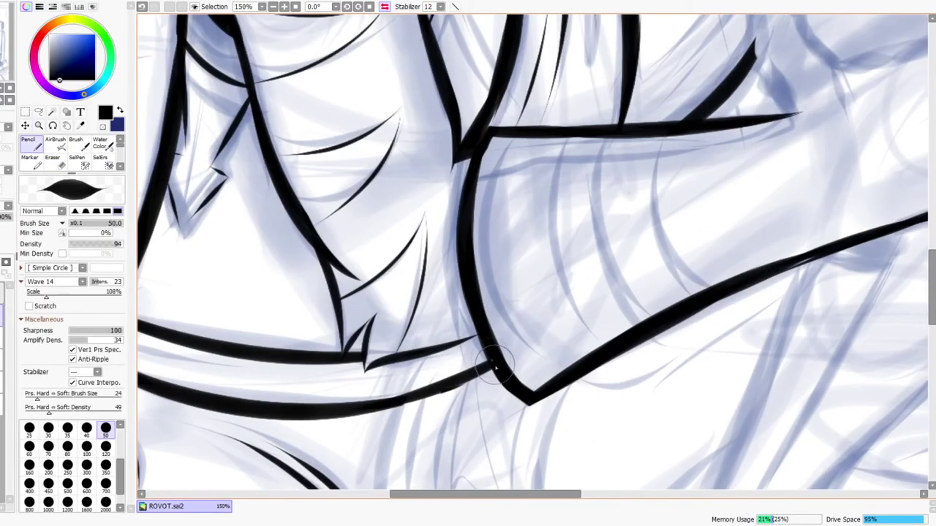
pyautogui.moveTo(507, 393); pyautogui.dragTo(463, 260)
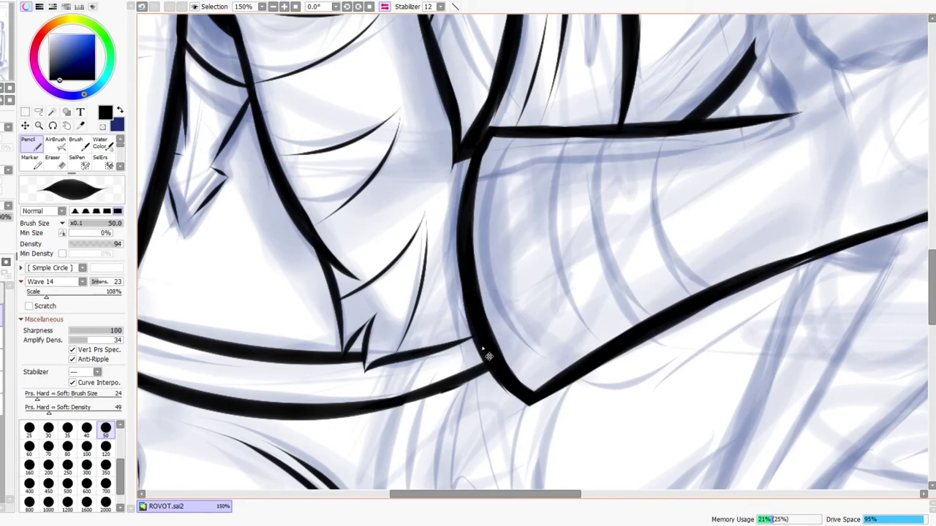
pyautogui.hotkey('ctrl', 'z')
pyautogui.moveTo(508, 388); pyautogui.dragTo(466, 277)
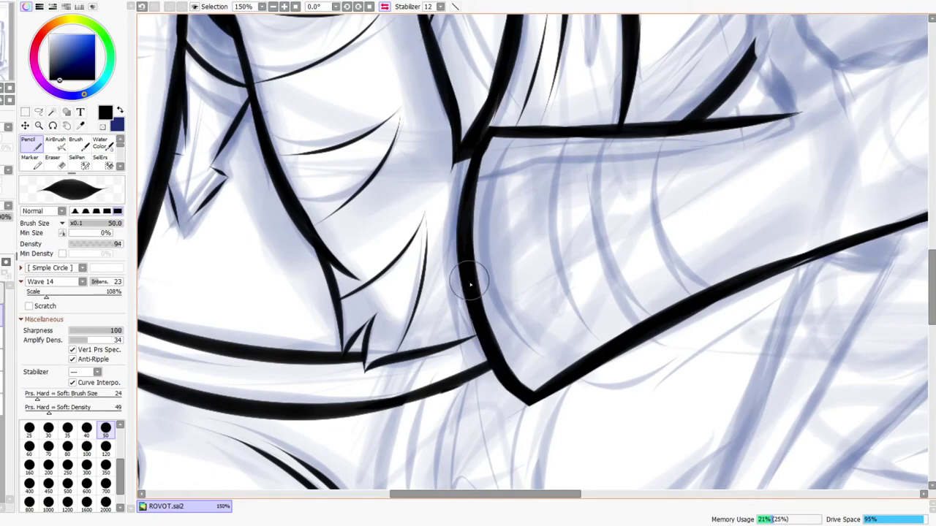
pyautogui.moveTo(508, 378); pyautogui.dragTo(467, 289)
pyautogui.moveTo(494, 362); pyautogui.dragTo(459, 276)
# Step: Ink four curved crease lines across the sleeve between the forearm's upper and lower edges
pyautogui.hotkey('ctrl', 'space')
pyautogui.moveTo(520, 168); pyautogui.dragTo(569, 142)
pyautogui.moveTo(586, 219)
pyautogui.mouseDown()
pyautogui.moveTo(564, 405)
pyautogui.moveTo(560, 288)
pyautogui.mouseUp()
pyautogui.moveTo(539, 257)
pyautogui.mouseDown()
pyautogui.moveTo(527, 219)
pyautogui.moveTo(565, 325)
pyautogui.mouseUp()
pyautogui.moveTo(467, 220); pyautogui.dragTo(516, 363)
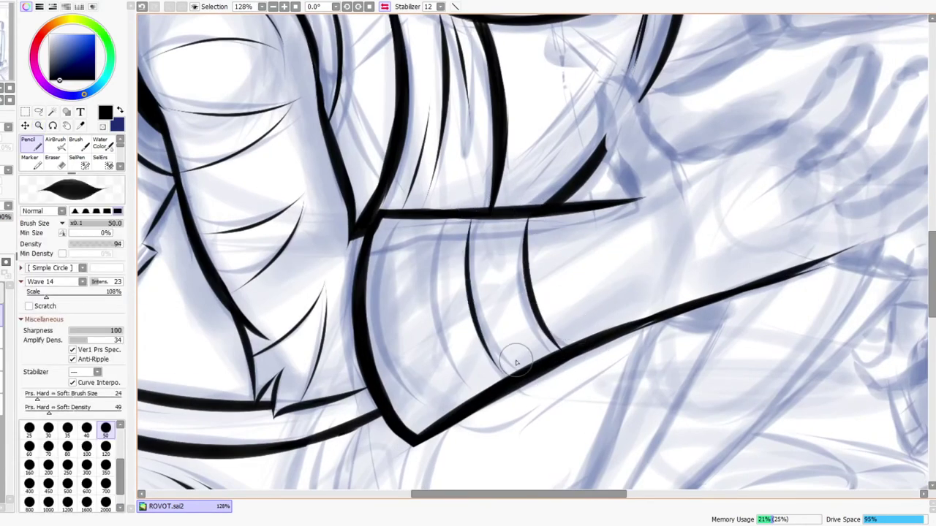
pyautogui.moveTo(444, 221); pyautogui.dragTo(475, 394)
pyautogui.moveTo(384, 221)
pyautogui.mouseDown()
pyautogui.moveTo(379, 321)
pyautogui.moveTo(399, 373)
pyautogui.moveTo(383, 358)
pyautogui.moveTo(439, 411)
pyautogui.moveTo(424, 429)
pyautogui.mouseUp()
# Step: Reinforce the forearm's lower edge beneath the sleeve creases with a short overlapping stroke
pyautogui.press('e')
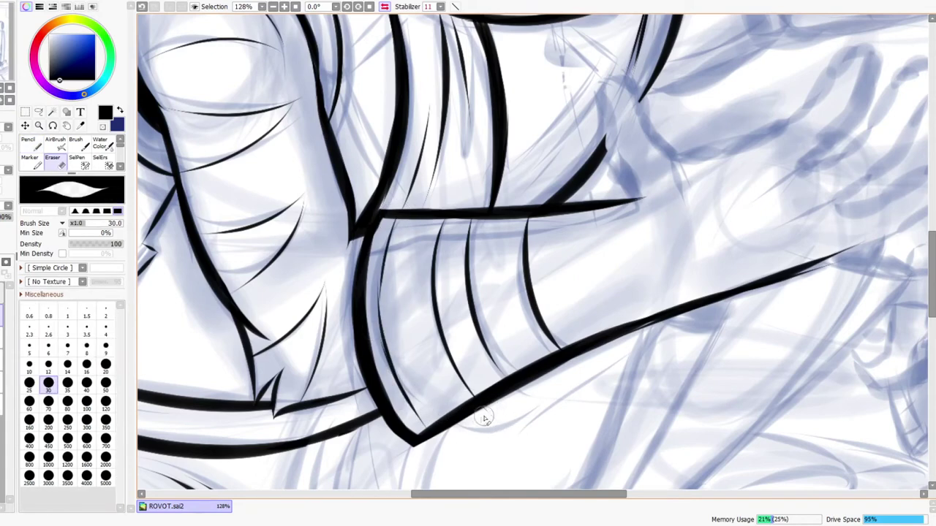
pyautogui.press('n')
pyautogui.moveTo(470, 416); pyautogui.dragTo(515, 383)
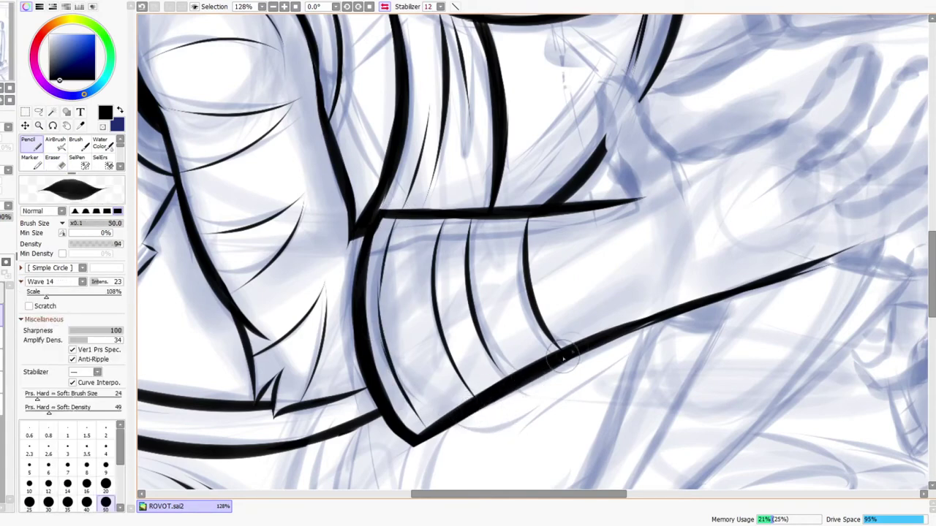
pyautogui.hotkey('ctrl', 'space')
pyautogui.moveTo(553, 357); pyautogui.dragTo(531, 377)
pyautogui.moveTo(619, 364); pyautogui.dragTo(571, 423)
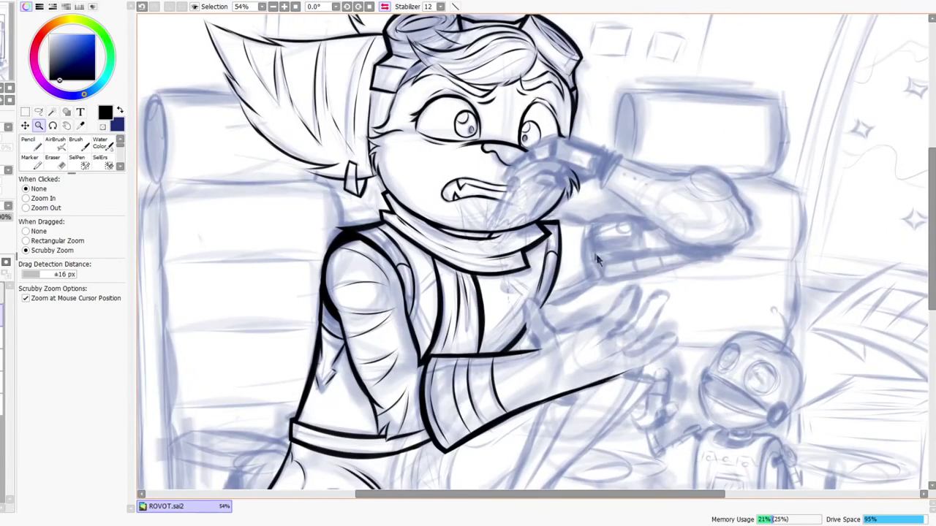
# Step: Ink the thumb's inner edge down to the pointed end of the forearm's upper edge and erase the overshoot there
pyautogui.click(384, 7)
pyautogui.click(385, 8)
pyautogui.click(383, 7)
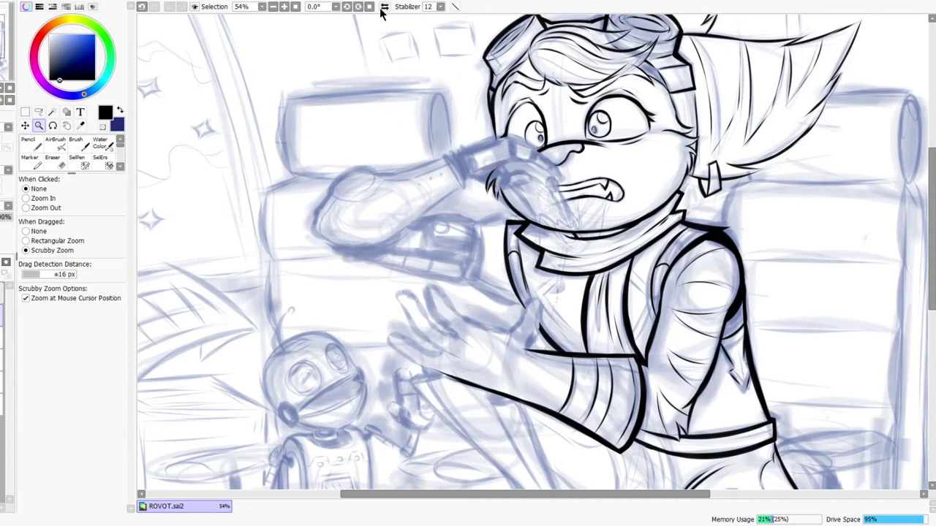
pyautogui.click(385, 7)
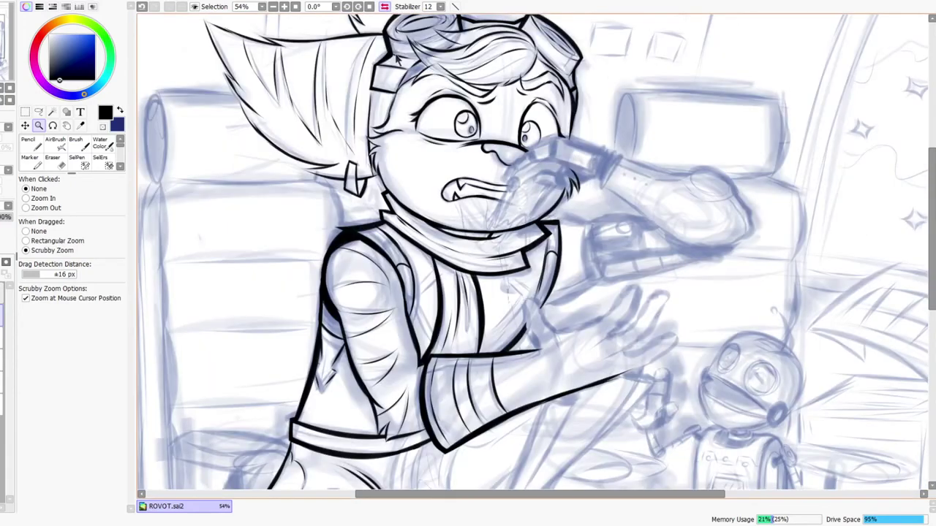
pyautogui.moveTo(557, 329); pyautogui.dragTo(497, 283)
pyautogui.press('n')
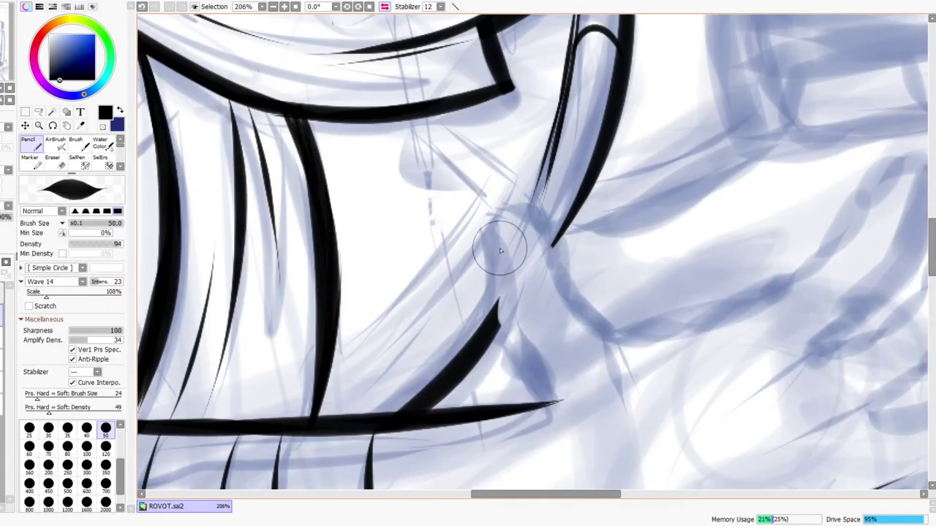
pyautogui.moveTo(498, 230); pyautogui.dragTo(514, 336)
pyautogui.hotkey('ctrl', 'z')
pyautogui.moveTo(486, 235)
pyautogui.mouseDown()
pyautogui.moveTo(507, 309)
pyautogui.moveTo(572, 416)
pyautogui.mouseUp()
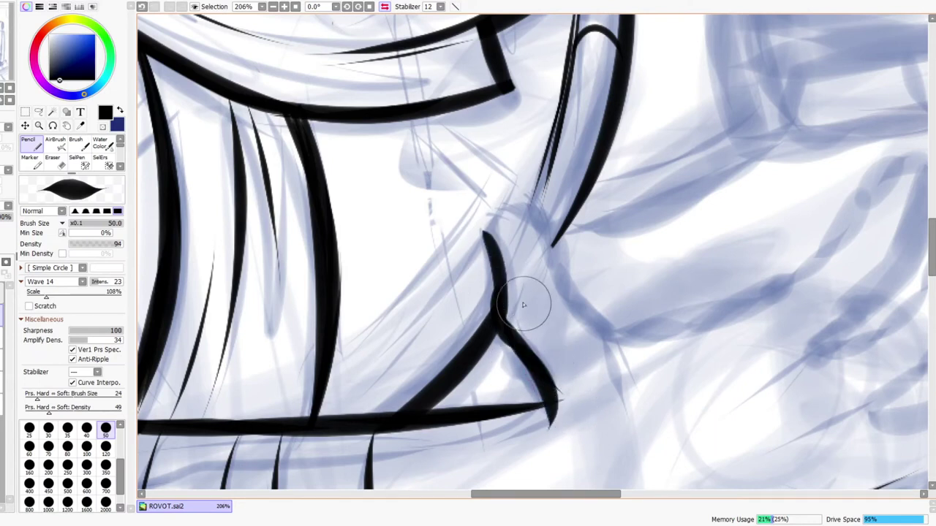
pyautogui.press('e')
pyautogui.moveTo(554, 382)
pyautogui.mouseDown()
pyautogui.moveTo(560, 421)
pyautogui.moveTo(568, 397)
pyautogui.moveTo(556, 414)
pyautogui.mouseUp()
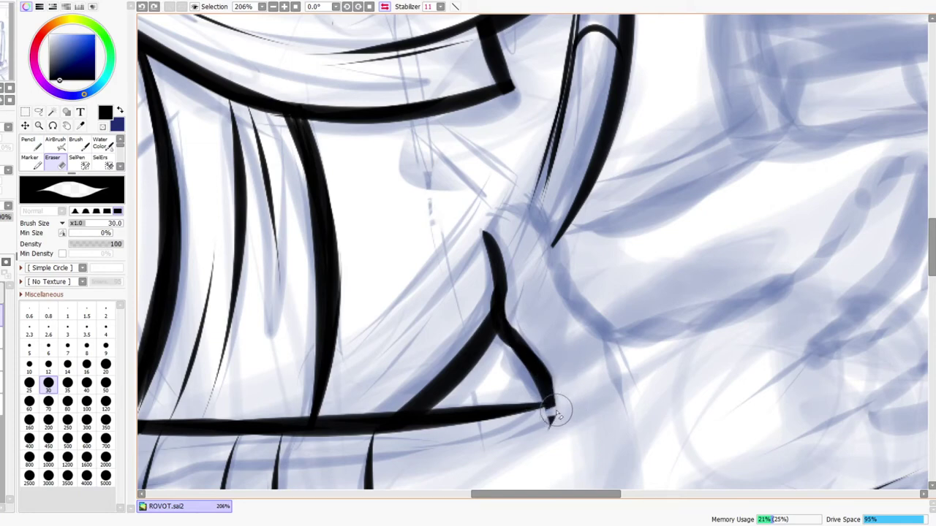
# Step: Ink the thumb's rounded tip and its outer edge curving down toward the palm in normal view
pyautogui.hotkey('ctrl', 'space')
pyautogui.moveTo(596, 390); pyautogui.dragTo(571, 413)
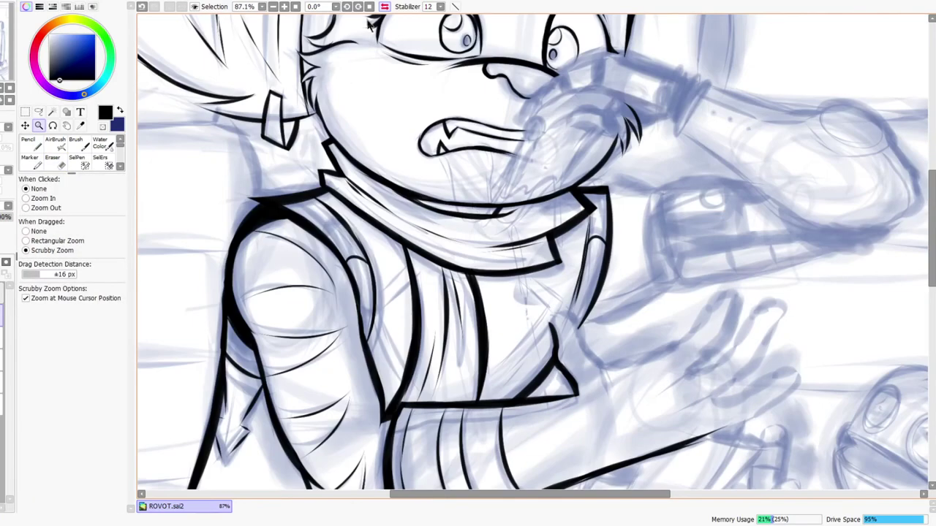
pyautogui.click(385, 6)
pyautogui.moveTo(468, 363); pyautogui.dragTo(479, 348)
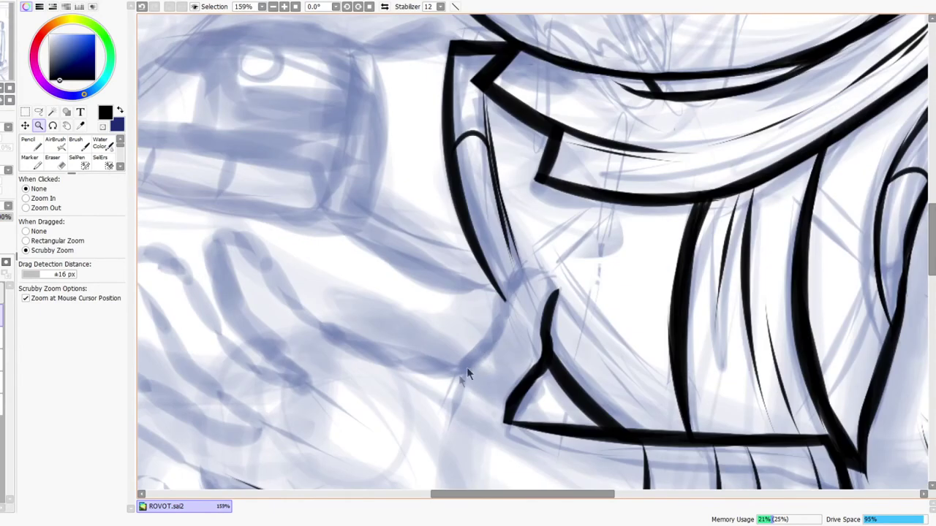
pyautogui.press('n')
pyautogui.moveTo(411, 366); pyautogui.dragTo(504, 316)
pyautogui.moveTo(455, 365); pyautogui.dragTo(510, 300)
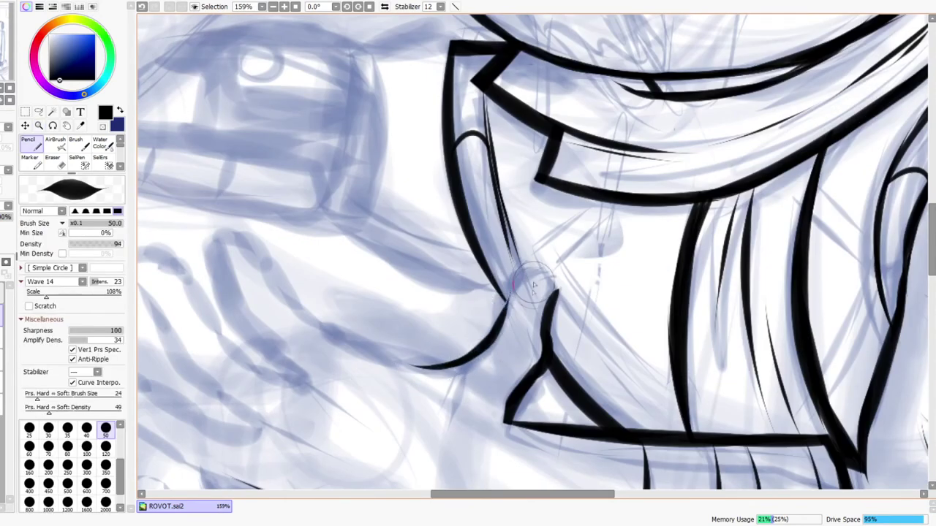
pyautogui.moveTo(497, 337)
pyautogui.mouseDown()
pyautogui.moveTo(528, 274)
pyautogui.moveTo(553, 276)
pyautogui.mouseUp()
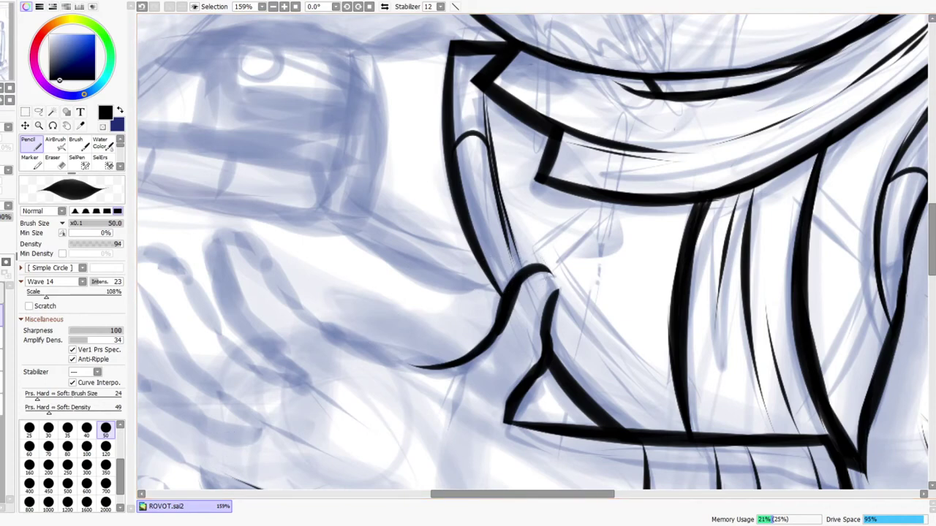
pyautogui.moveTo(556, 293)
pyautogui.mouseDown()
pyautogui.moveTo(555, 278)
pyautogui.moveTo(562, 292)
pyautogui.moveTo(540, 293)
pyautogui.moveTo(574, 269)
pyautogui.moveTo(552, 293)
pyautogui.mouseUp()
# Step: Ink the palm's upper curve and the full outline of the first finger beside the thumb in mirrored view
pyautogui.hotkey('ctrl', 'space')
pyautogui.click(384, 6)
pyautogui.moveTo(498, 310)
pyautogui.mouseDown()
pyautogui.moveTo(584, 289)
pyautogui.moveTo(687, 216)
pyautogui.moveTo(581, 303)
pyautogui.moveTo(654, 221)
pyautogui.moveTo(650, 315)
pyautogui.mouseUp()
pyautogui.moveTo(618, 345); pyautogui.dragTo(669, 285)
pyautogui.moveTo(584, 371); pyautogui.dragTo(646, 323)
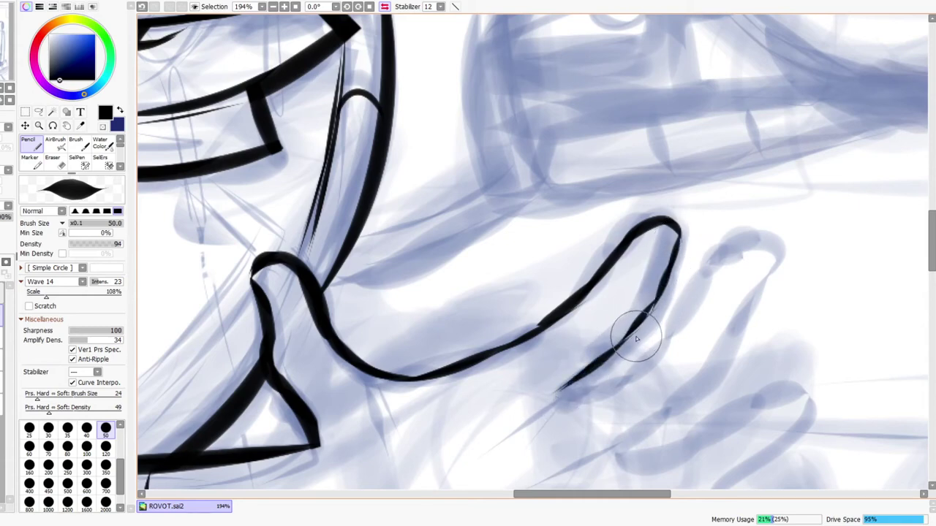
pyautogui.moveTo(662, 459); pyautogui.dragTo(622, 355)
pyautogui.moveTo(517, 294)
pyautogui.mouseDown()
pyautogui.moveTo(449, 341)
pyautogui.moveTo(532, 279)
pyautogui.mouseUp()
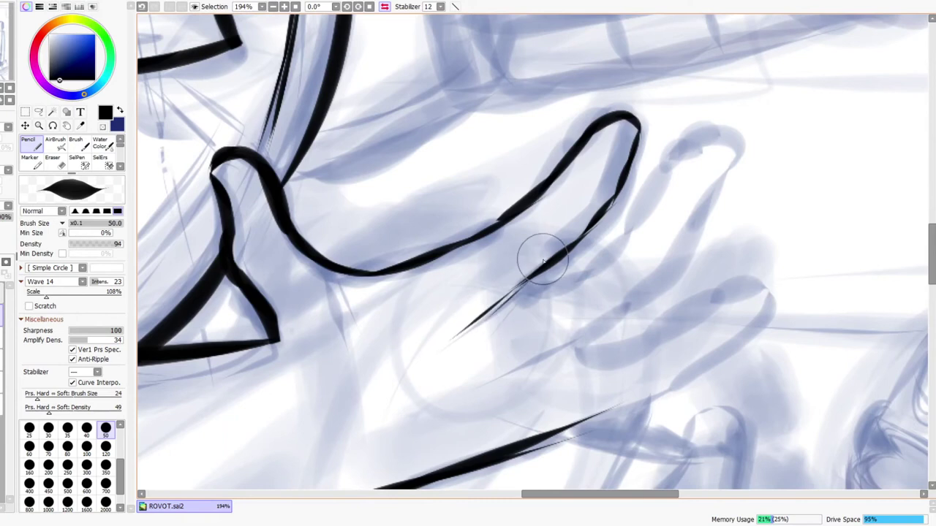
# Step: Ink the short crease at the thumb's base, the palm crease, and the outline of the middle finger
pyautogui.moveTo(322, 266)
pyautogui.mouseDown()
pyautogui.moveTo(343, 316)
pyautogui.moveTo(357, 320)
pyautogui.mouseUp()
pyautogui.moveTo(499, 375); pyautogui.dragTo(582, 345)
pyautogui.moveTo(541, 370); pyautogui.dragTo(579, 347)
pyautogui.moveTo(557, 261)
pyautogui.mouseDown()
pyautogui.moveTo(527, 294)
pyautogui.moveTo(627, 231)
pyautogui.mouseUp()
pyautogui.moveTo(586, 265)
pyautogui.mouseDown()
pyautogui.moveTo(668, 176)
pyautogui.moveTo(722, 139)
pyautogui.moveTo(737, 156)
pyautogui.moveTo(693, 246)
pyautogui.moveTo(710, 202)
pyautogui.mouseUp()
pyautogui.click(388, 8)
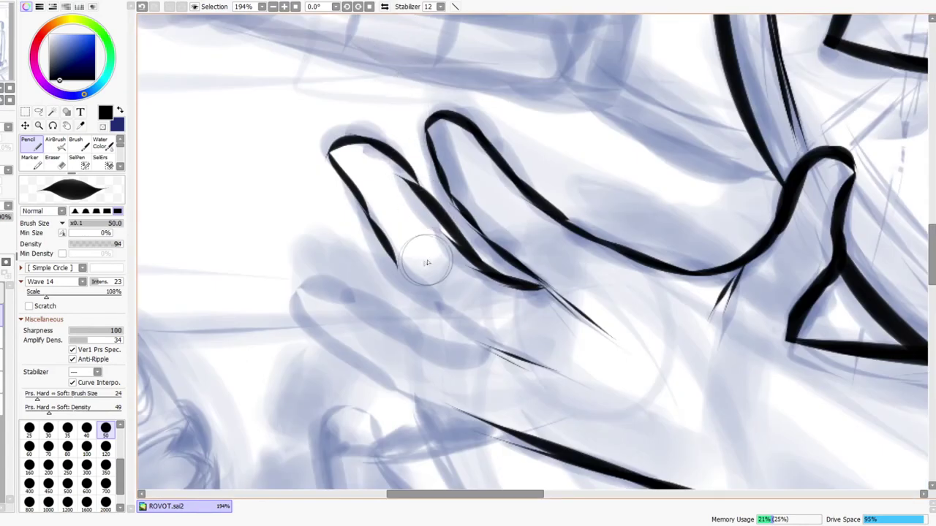
pyautogui.moveTo(389, 249); pyautogui.dragTo(492, 342)
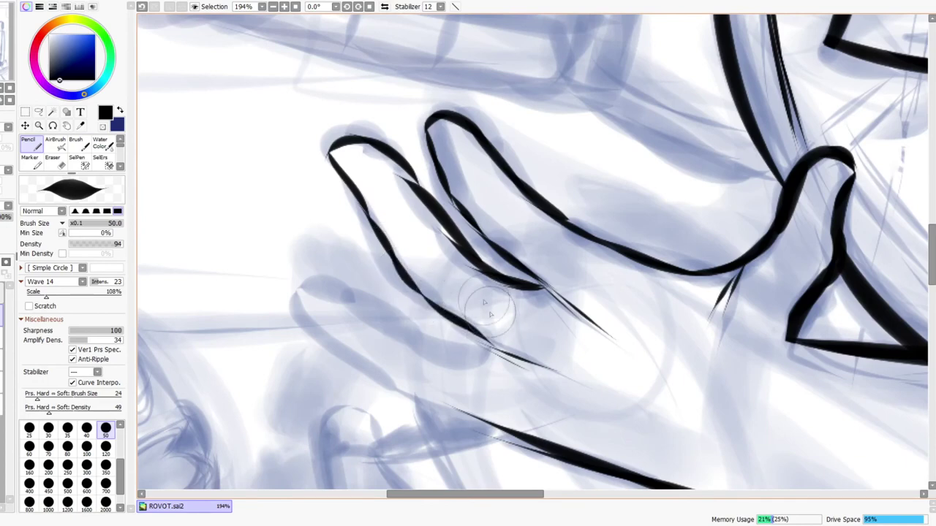
# Step: Ink the lowest finger's outline and join its underside to the forearm's long lower edge
pyautogui.click(385, 7)
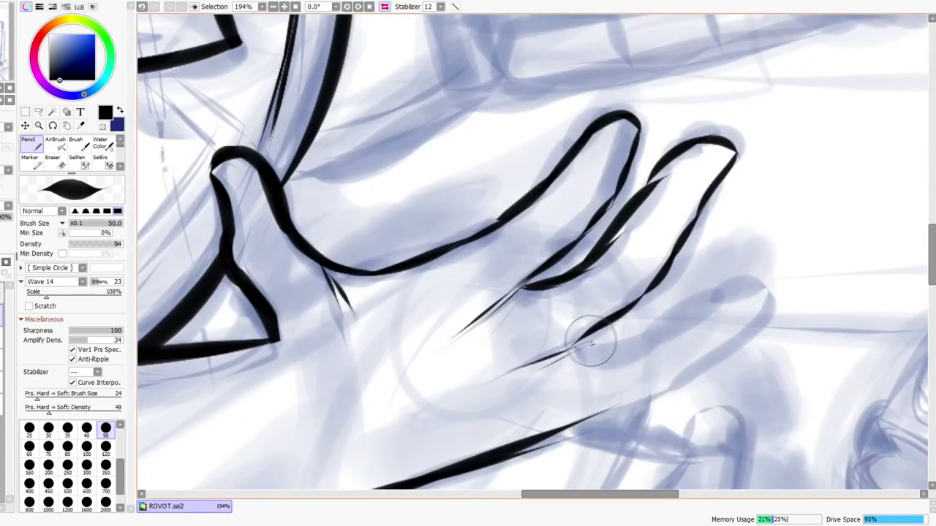
pyautogui.moveTo(579, 346)
pyautogui.mouseDown()
pyautogui.moveTo(683, 309)
pyautogui.moveTo(626, 345)
pyautogui.moveTo(758, 299)
pyautogui.moveTo(748, 293)
pyautogui.moveTo(764, 320)
pyautogui.moveTo(737, 177)
pyautogui.mouseUp()
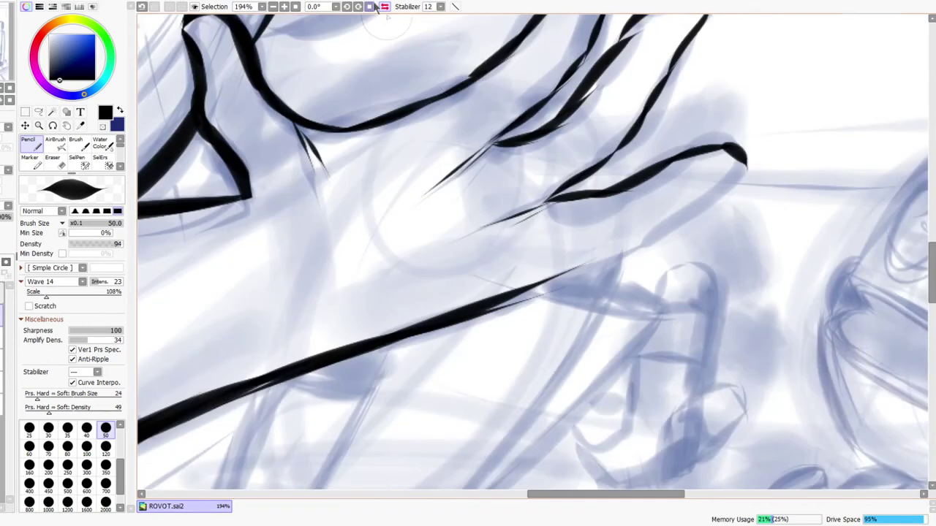
pyautogui.click(385, 7)
pyautogui.moveTo(326, 178)
pyautogui.mouseDown()
pyautogui.moveTo(397, 229)
pyautogui.moveTo(568, 292)
pyautogui.moveTo(454, 264)
pyautogui.moveTo(598, 276)
pyautogui.mouseUp()
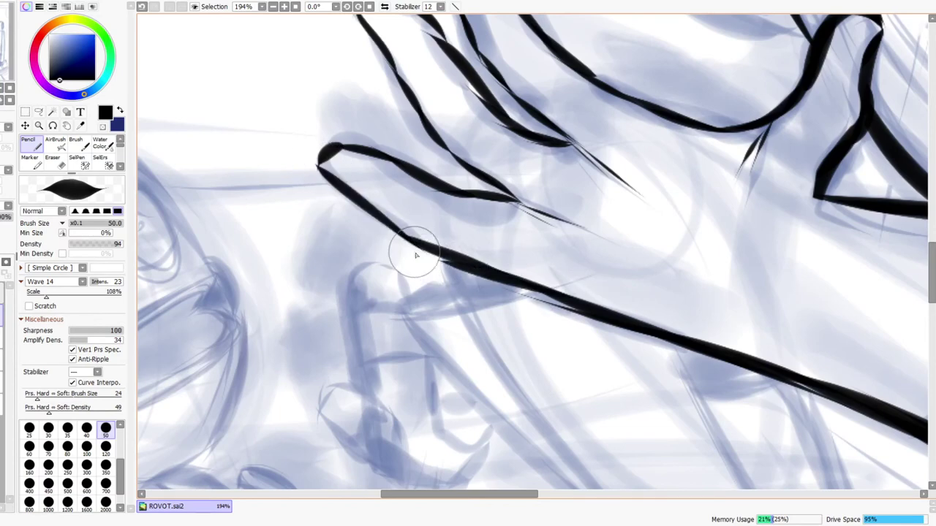
pyautogui.moveTo(417, 252); pyautogui.dragTo(659, 307)
pyautogui.hotkey('ctrl', 'space')
pyautogui.moveTo(611, 279); pyautogui.dragTo(650, 262)
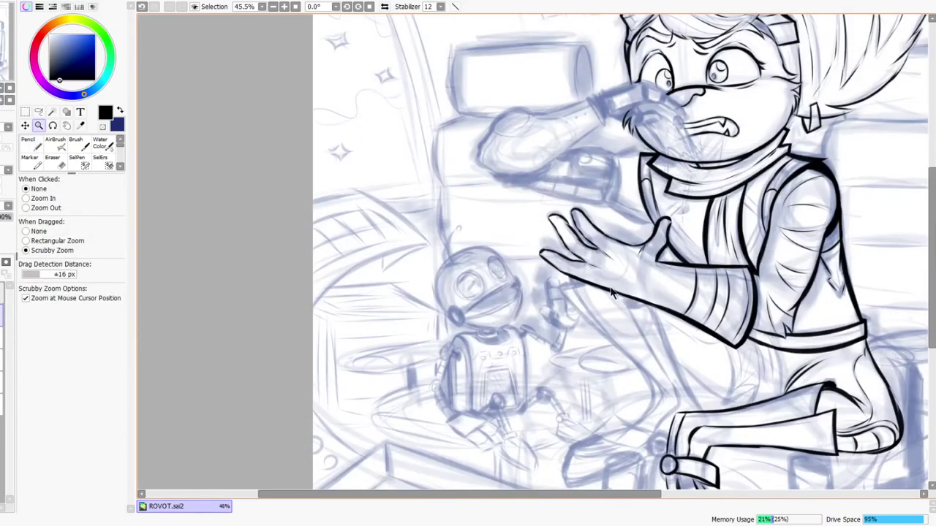
# Step: Clean up the line ends on the open hand's lower edge and thumb tip in mirrored view
pyautogui.click(385, 7)
pyautogui.moveTo(426, 313); pyautogui.dragTo(472, 275)
pyautogui.press('e')
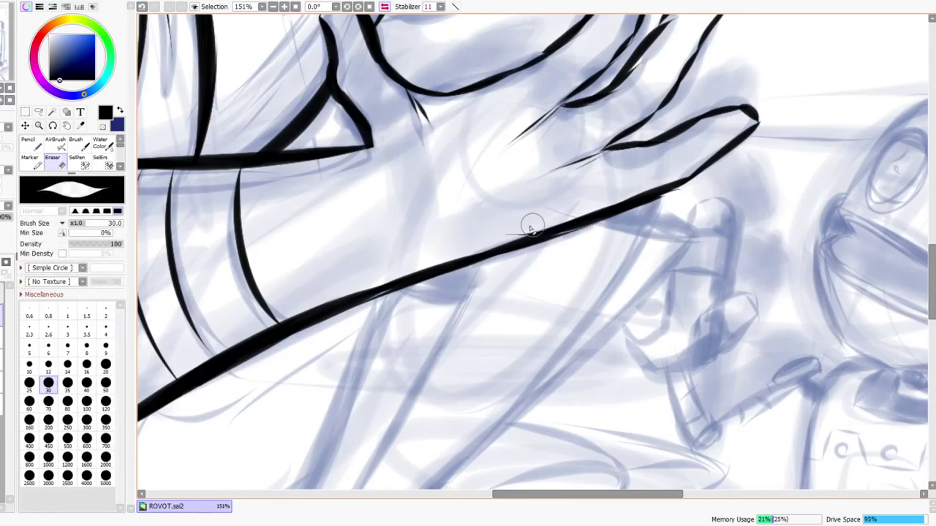
pyautogui.hotkey('ctrl', 'space')
pyautogui.moveTo(514, 232)
pyautogui.mouseDown()
pyautogui.moveTo(540, 106)
pyautogui.moveTo(534, 125)
pyautogui.moveTo(383, 234)
pyautogui.mouseUp()
pyautogui.press('n')
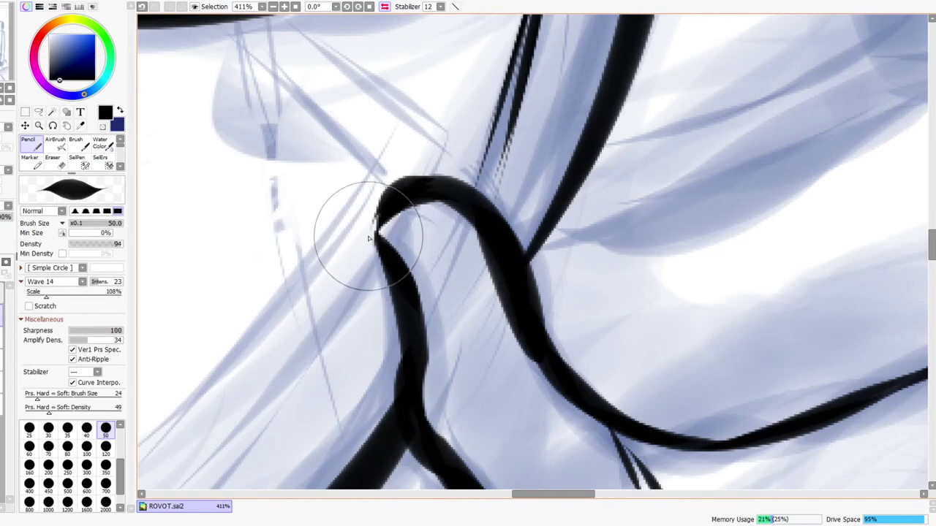
pyautogui.hotkey('ctrl', 'space')
pyautogui.moveTo(449, 198); pyautogui.dragTo(481, 143)
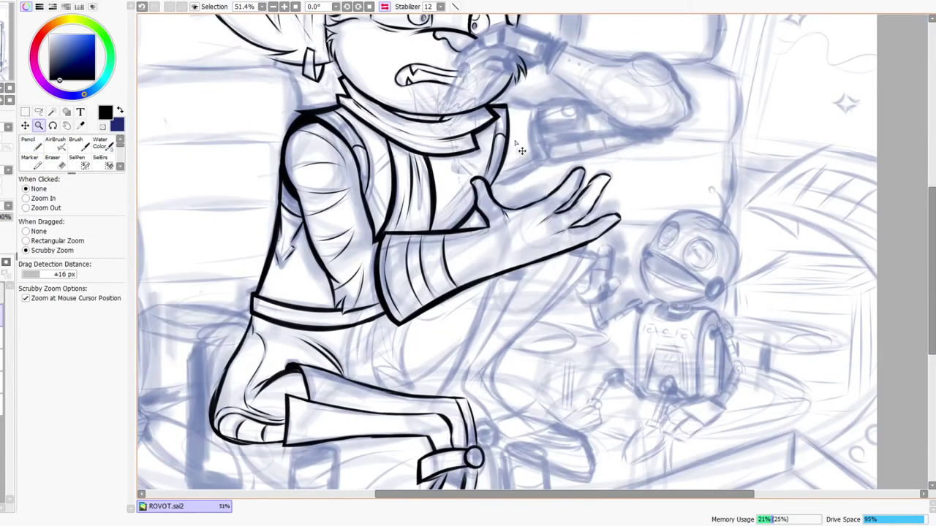
pyautogui.moveTo(596, 184)
pyautogui.mouseDown()
pyautogui.moveTo(588, 157)
pyautogui.moveTo(545, 284)
pyautogui.mouseUp()
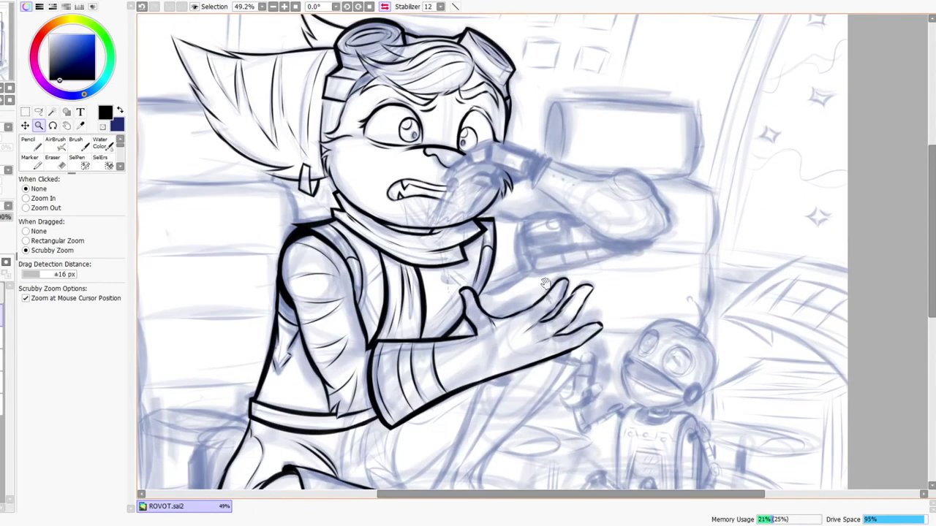
# Step: Ink the curved outline of the raised hand's front finger across the muzzle, including the small rounded nail at its tip
pyautogui.click(385, 7)
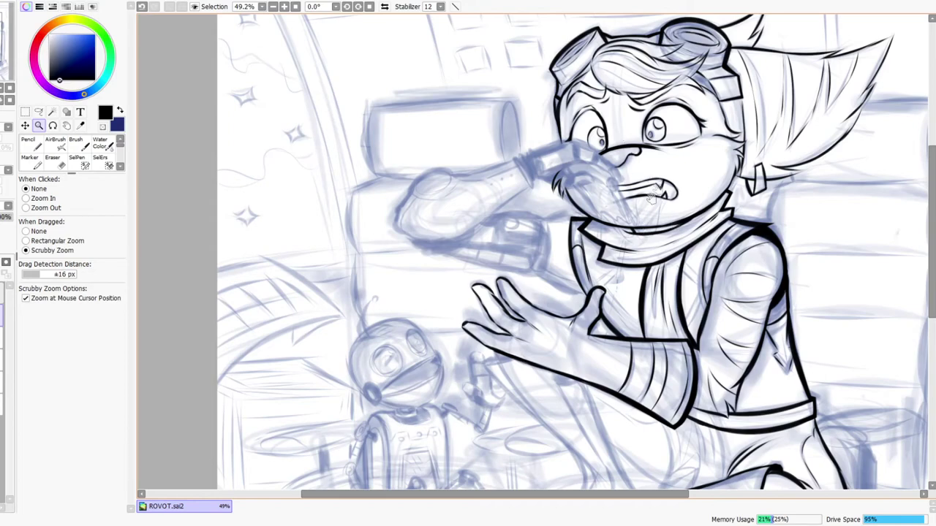
pyautogui.scroll(4, 649, 197)
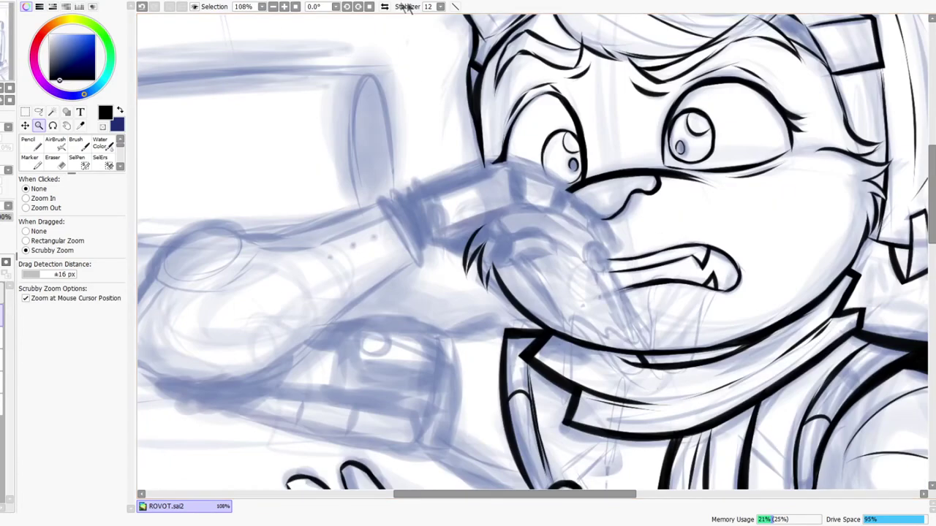
pyautogui.click(384, 6)
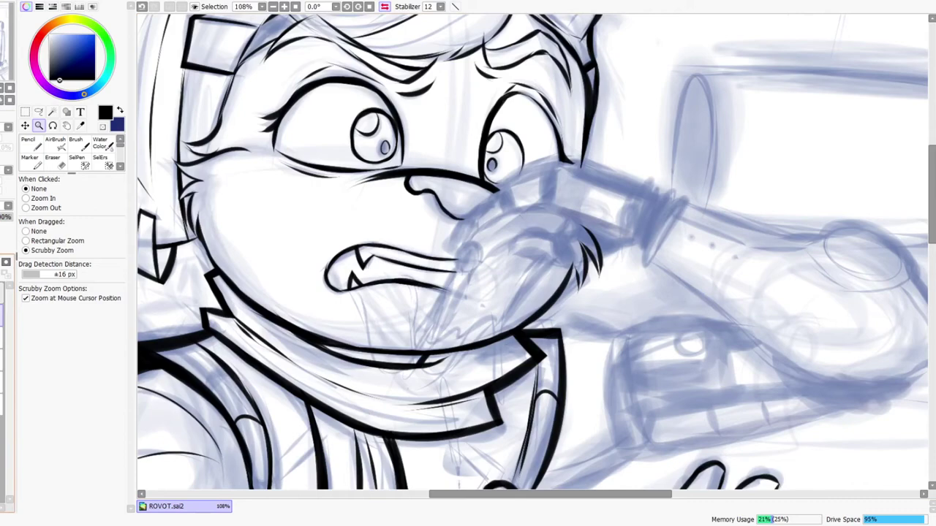
pyautogui.click(385, 6)
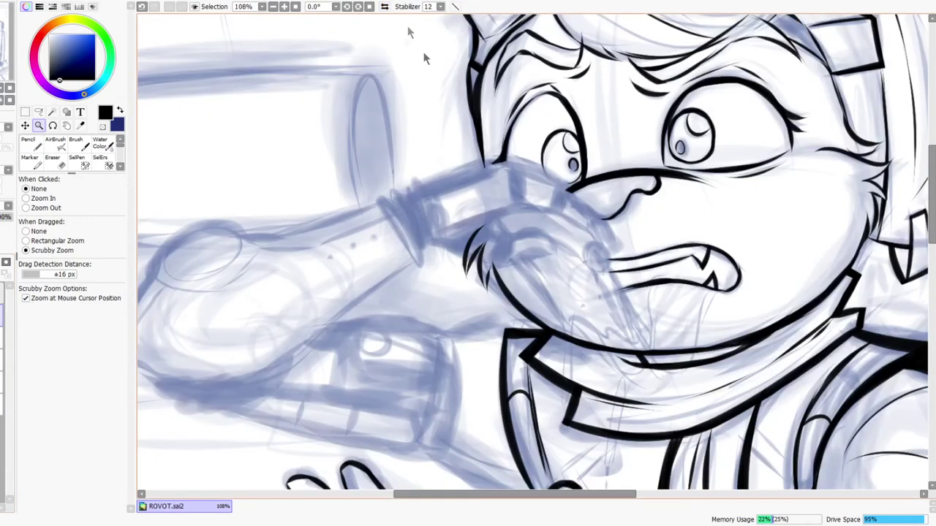
pyautogui.moveTo(618, 242); pyautogui.dragTo(659, 239)
pyautogui.moveTo(415, 197); pyautogui.dragTo(593, 233)
pyautogui.moveTo(544, 199)
pyautogui.mouseDown()
pyautogui.moveTo(596, 245)
pyautogui.moveTo(600, 261)
pyautogui.moveTo(572, 220)
pyautogui.moveTo(614, 271)
pyautogui.moveTo(612, 249)
pyautogui.moveTo(604, 283)
pyautogui.moveTo(614, 273)
pyautogui.moveTo(571, 284)
pyautogui.mouseUp()
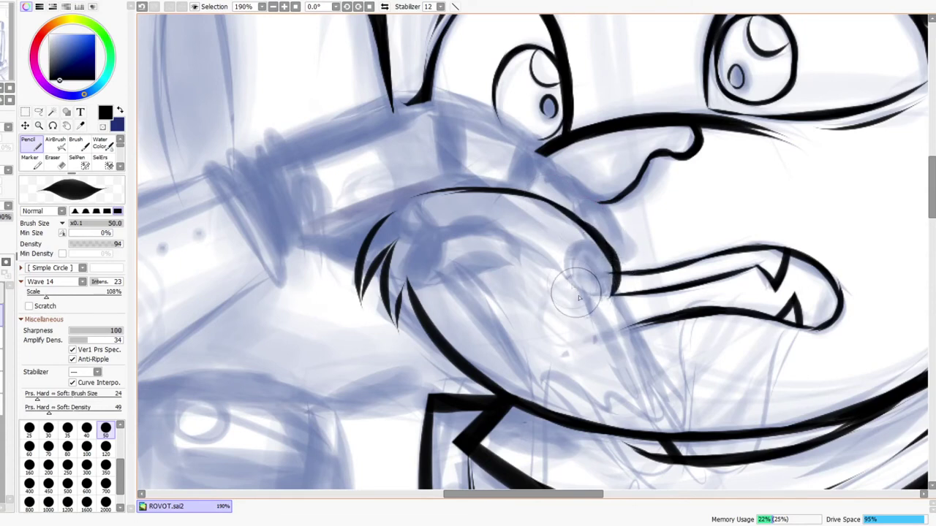
pyautogui.moveTo(419, 201)
pyautogui.mouseDown()
pyautogui.moveTo(426, 228)
pyautogui.moveTo(407, 221)
pyautogui.moveTo(477, 232)
pyautogui.moveTo(427, 239)
pyautogui.moveTo(538, 255)
pyautogui.mouseUp()
pyautogui.moveTo(482, 232); pyautogui.dragTo(587, 301)
pyautogui.moveTo(547, 264); pyautogui.dragTo(606, 300)
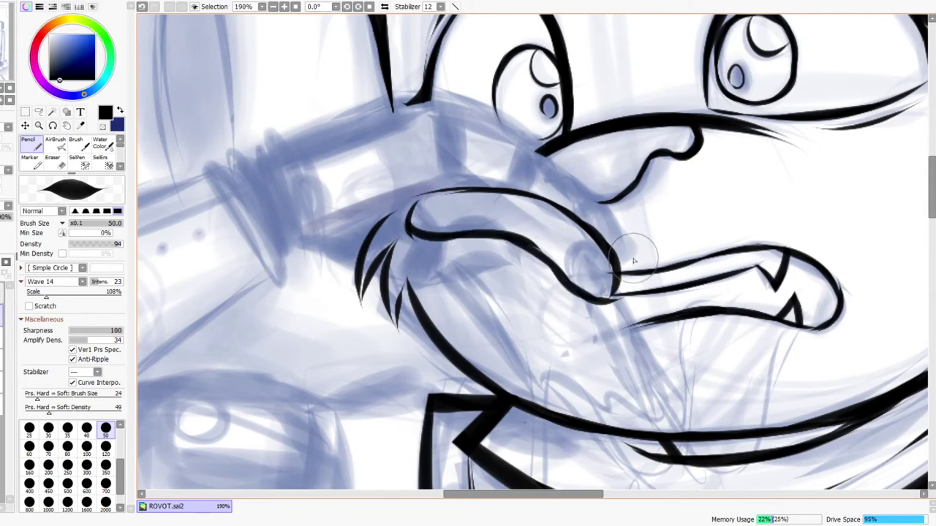
# Step: Erase stray line ends around the raised finger and the upper part of the cheek fur tufts behind the hand
pyautogui.press('e')
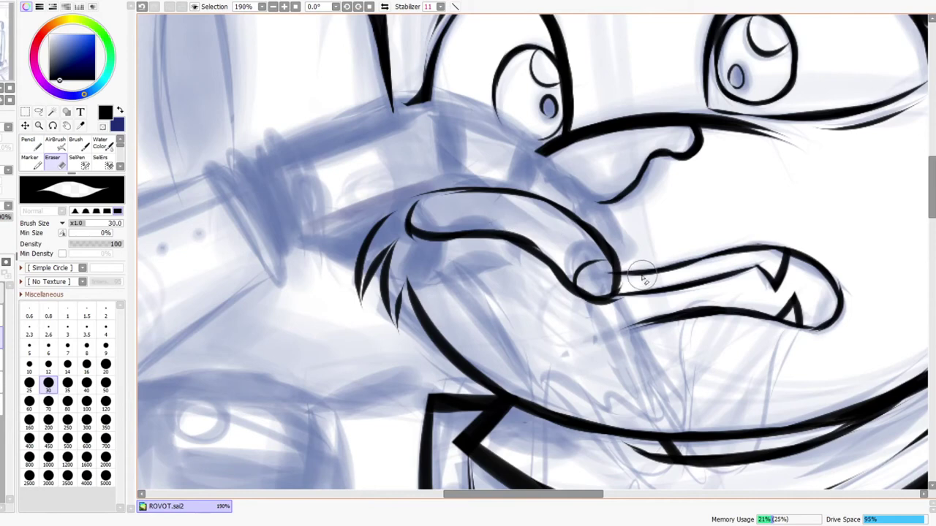
pyautogui.press('h')
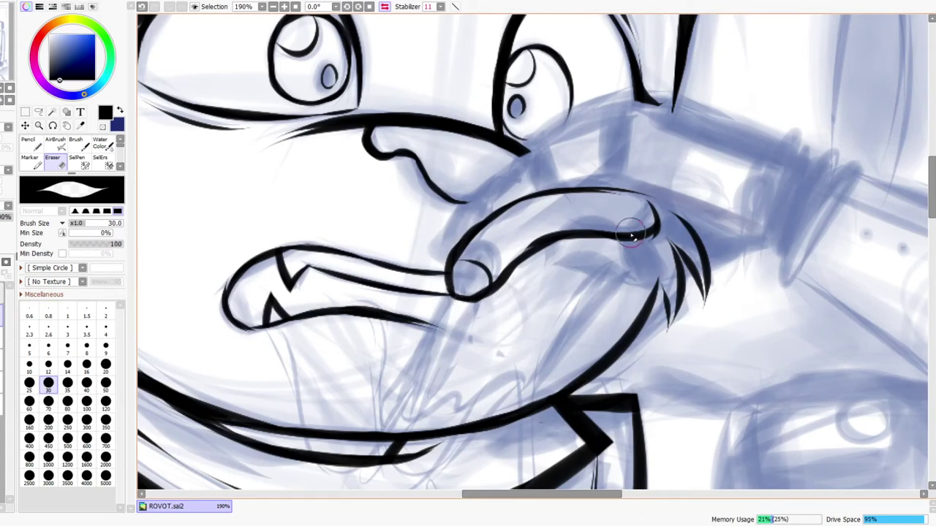
pyautogui.moveTo(632, 236); pyautogui.dragTo(606, 250)
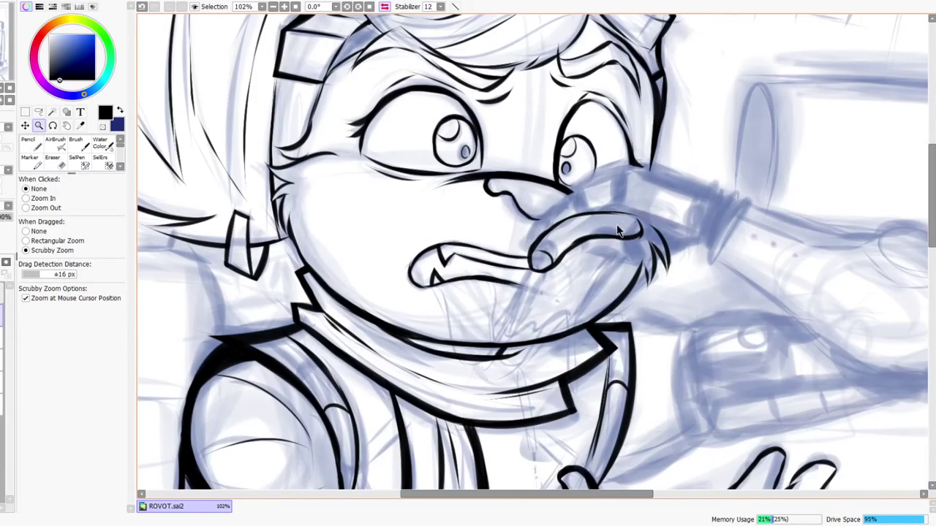
pyautogui.press('h')
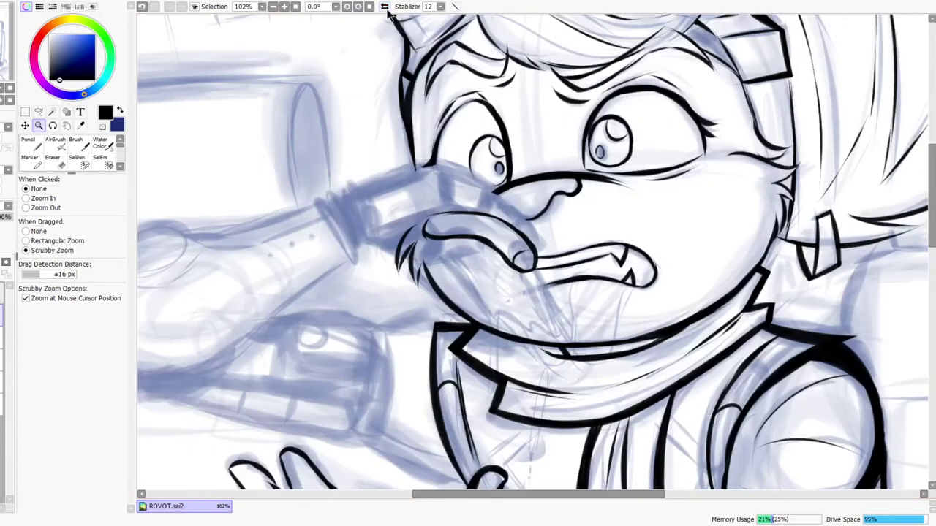
pyautogui.moveTo(552, 285); pyautogui.dragTo(527, 254)
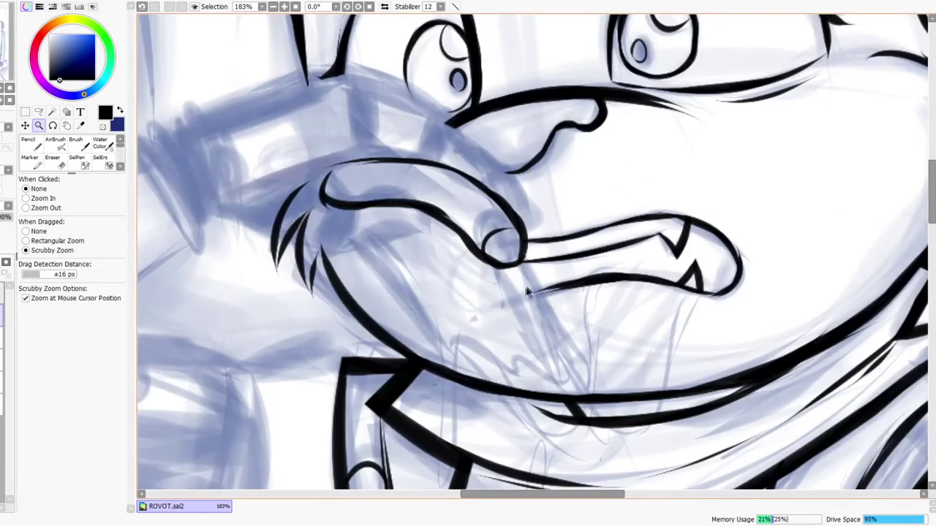
pyautogui.moveTo(417, 248); pyautogui.dragTo(419, 228)
pyautogui.moveTo(357, 271); pyautogui.dragTo(481, 389)
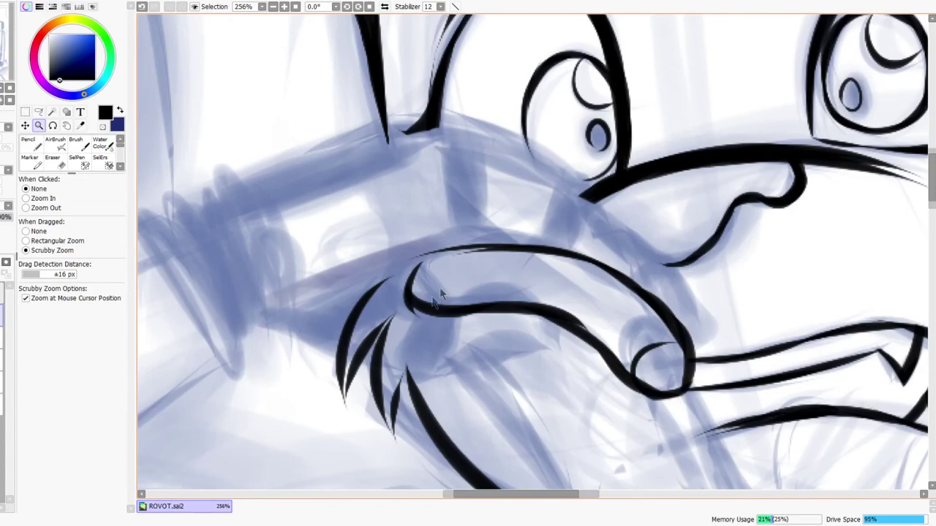
pyautogui.moveTo(436, 286); pyautogui.dragTo(429, 268)
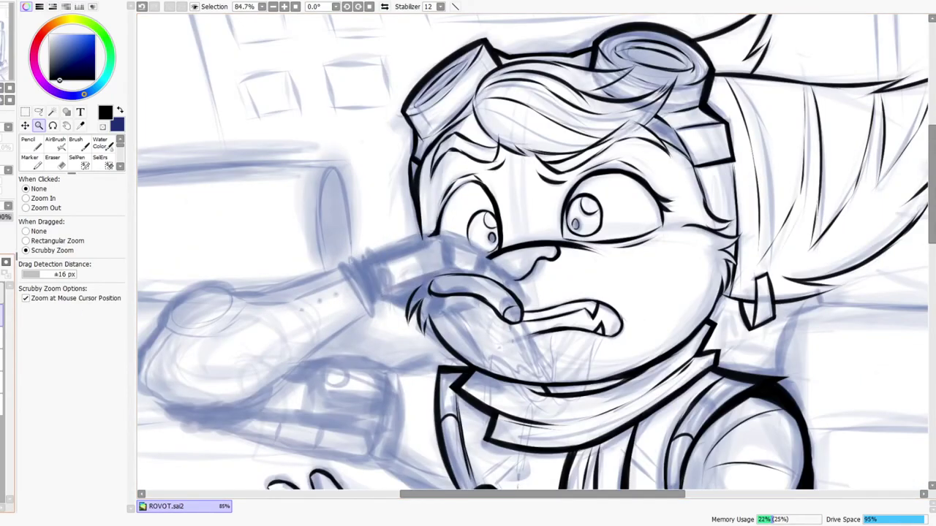
pyautogui.moveTo(424, 284); pyautogui.dragTo(438, 253)
pyautogui.press('e')
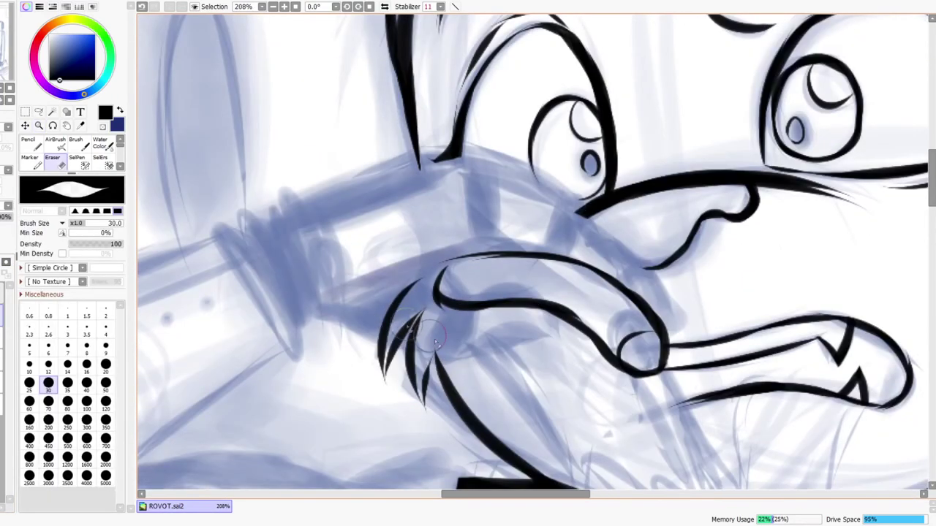
pyautogui.moveTo(416, 337)
pyautogui.mouseDown()
pyautogui.moveTo(368, 315)
pyautogui.moveTo(436, 326)
pyautogui.moveTo(383, 310)
pyautogui.moveTo(421, 326)
pyautogui.mouseUp()
pyautogui.press('z')
pyautogui.moveTo(466, 260); pyautogui.dragTo(438, 294)
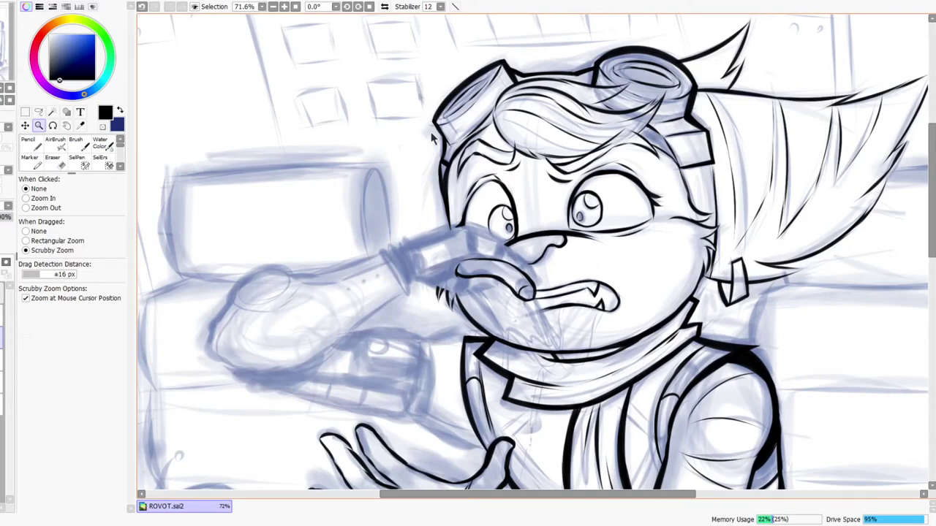
# Step: Ink the two narrow, nearly straight lines running down from the raised fingertip toward the chin
pyautogui.moveTo(541, 324)
pyautogui.mouseDown()
pyautogui.moveTo(527, 255)
pyautogui.moveTo(508, 275)
pyautogui.moveTo(563, 378)
pyautogui.mouseUp()
pyautogui.press('n')
pyautogui.moveTo(527, 274); pyautogui.dragTo(577, 374)
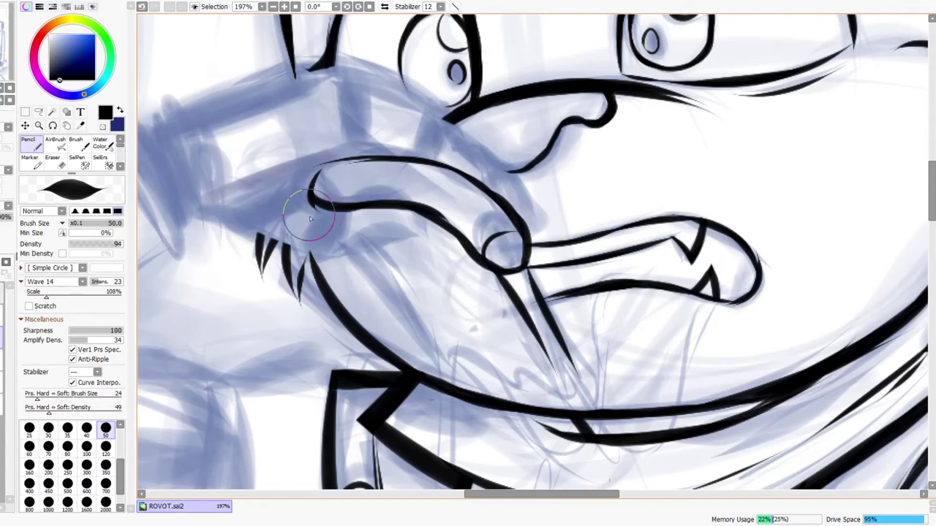
# Step: Ink the large four-sided segment on the back of the raised hand and erase its overshooting corner beside the eye
pyautogui.moveTo(407, 292); pyautogui.dragTo(516, 419)
pyautogui.moveTo(368, 294); pyautogui.dragTo(483, 303)
pyautogui.moveTo(381, 254)
pyautogui.mouseDown()
pyautogui.moveTo(475, 218)
pyautogui.moveTo(539, 209)
pyautogui.mouseUp()
pyautogui.moveTo(411, 248); pyautogui.dragTo(576, 198)
pyautogui.moveTo(409, 241)
pyautogui.mouseDown()
pyautogui.moveTo(603, 186)
pyautogui.moveTo(567, 199)
pyautogui.moveTo(569, 296)
pyautogui.mouseUp()
pyautogui.moveTo(378, 252)
pyautogui.mouseDown()
pyautogui.moveTo(417, 357)
pyautogui.moveTo(475, 322)
pyautogui.moveTo(541, 300)
pyautogui.mouseUp()
pyautogui.moveTo(411, 352); pyautogui.dragTo(627, 259)
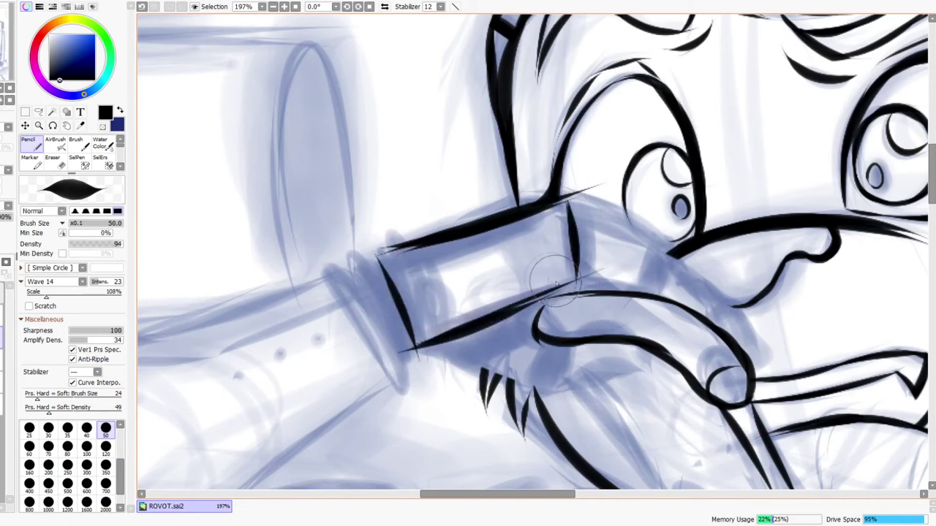
pyautogui.press('e')
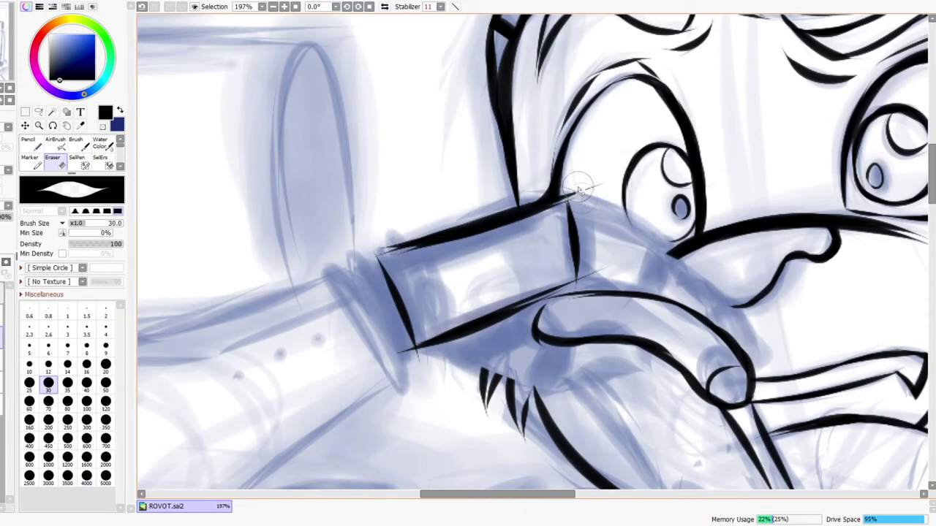
pyautogui.moveTo(576, 194); pyautogui.dragTo(598, 187)
pyautogui.press('n')
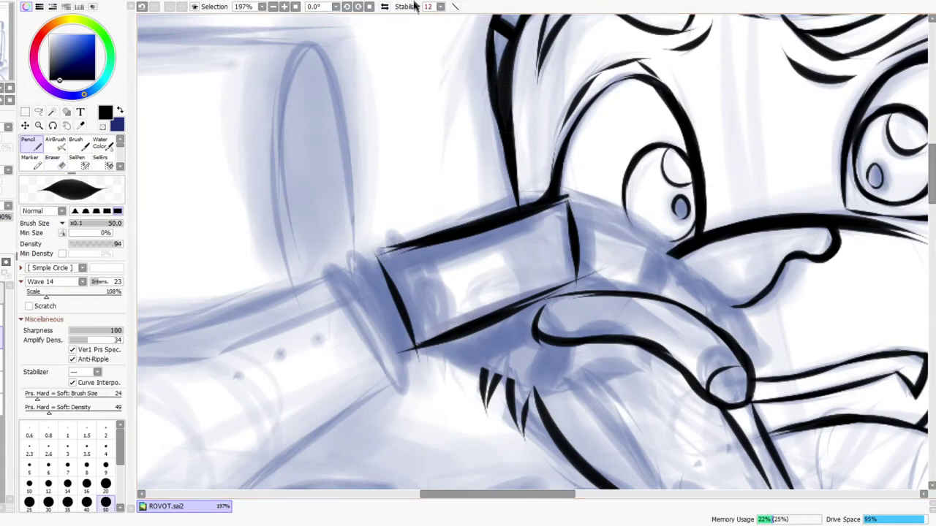
# Step: Ink the short segment between the back of the raised hand and the nose in mirrored view, redoing its first edge
pyautogui.click(384, 8)
pyautogui.moveTo(420, 207); pyautogui.dragTo(491, 182)
pyautogui.moveTo(466, 218); pyautogui.dragTo(570, 173)
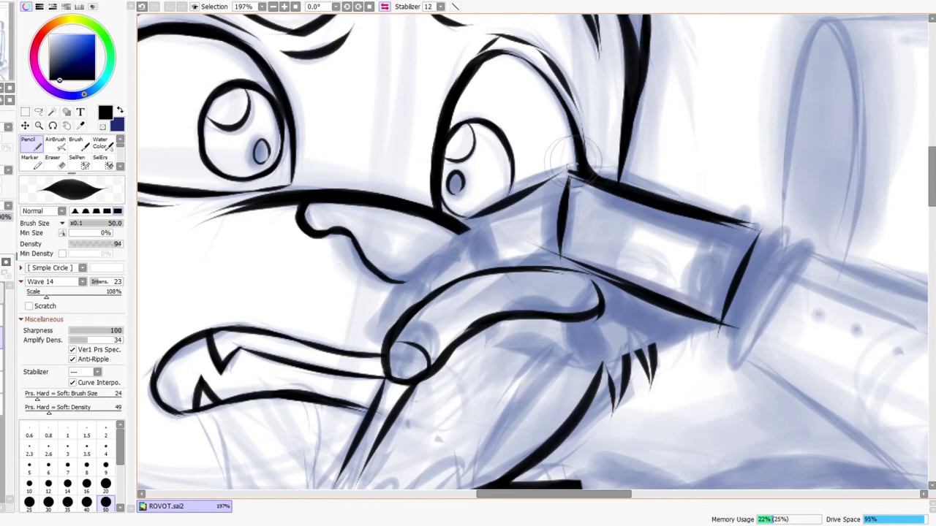
pyautogui.hotkey('ctrl', 'z')
pyautogui.moveTo(467, 227)
pyautogui.mouseDown()
pyautogui.moveTo(555, 171)
pyautogui.moveTo(520, 207)
pyautogui.moveTo(544, 190)
pyautogui.moveTo(467, 236)
pyautogui.moveTo(482, 250)
pyautogui.moveTo(471, 228)
pyautogui.moveTo(487, 275)
pyautogui.moveTo(496, 261)
pyautogui.moveTo(491, 270)
pyautogui.moveTo(571, 247)
pyautogui.moveTo(511, 269)
pyautogui.moveTo(561, 258)
pyautogui.mouseUp()
pyautogui.click(385, 7)
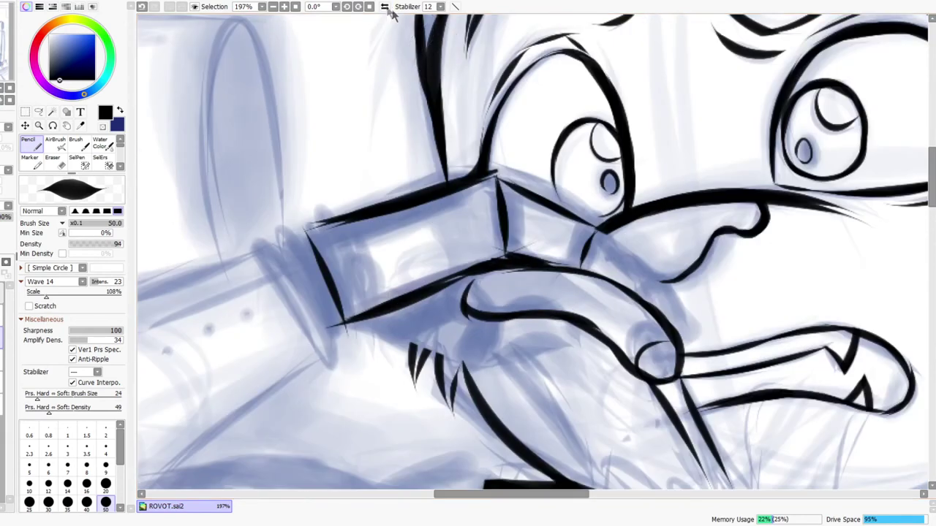
# Step: Ink the segments running down over the raised finger's knuckles below the nose and trim their overshooting ends
pyautogui.moveTo(597, 230)
pyautogui.mouseDown()
pyautogui.moveTo(685, 307)
pyautogui.moveTo(649, 292)
pyautogui.moveTo(666, 278)
pyautogui.moveTo(658, 281)
pyautogui.moveTo(714, 327)
pyautogui.moveTo(679, 335)
pyautogui.moveTo(706, 325)
pyautogui.mouseUp()
pyautogui.moveTo(699, 419); pyautogui.dragTo(655, 298)
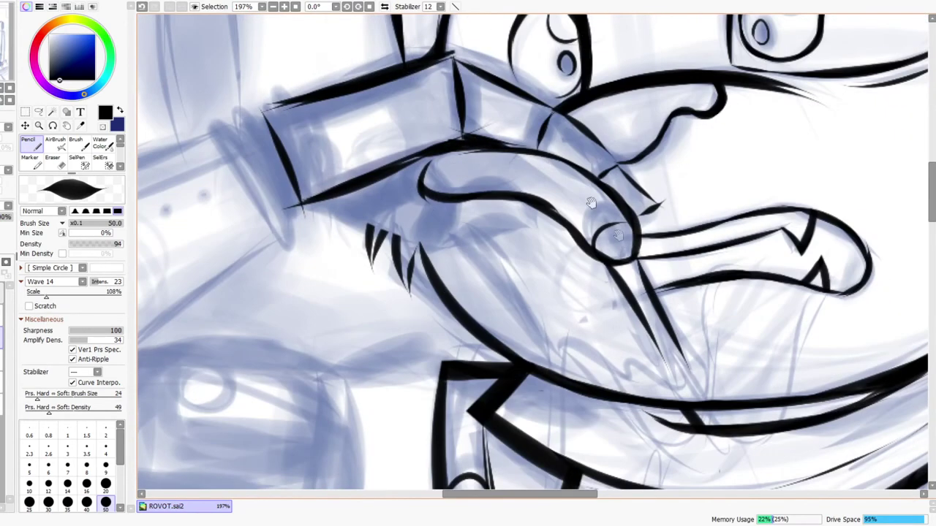
pyautogui.press('e')
pyautogui.moveTo(660, 190); pyautogui.dragTo(637, 284)
pyautogui.press('n')
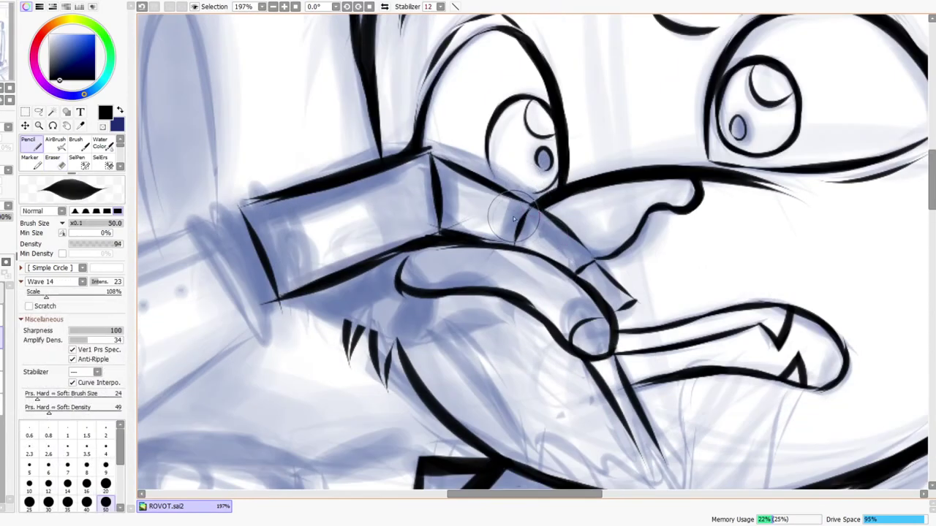
pyautogui.moveTo(569, 276); pyautogui.dragTo(598, 266)
# Step: Thicken the knuckle dividers and ink the pointed wedge and small curled finger shape beneath the raised hand
pyautogui.hotkey('ctrl', 'space')
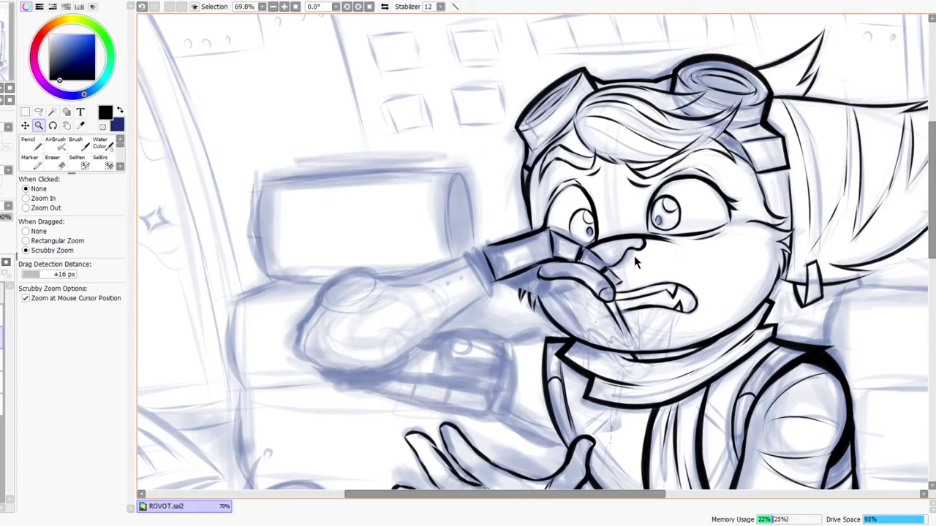
pyautogui.moveTo(515, 236)
pyautogui.mouseDown()
pyautogui.moveTo(524, 266)
pyautogui.moveTo(508, 256)
pyautogui.moveTo(563, 225)
pyautogui.mouseUp()
pyautogui.moveTo(472, 276)
pyautogui.mouseDown()
pyautogui.moveTo(586, 224)
pyautogui.moveTo(610, 194)
pyautogui.moveTo(524, 291)
pyautogui.moveTo(621, 321)
pyautogui.mouseUp()
pyautogui.moveTo(516, 287); pyautogui.dragTo(630, 323)
pyautogui.moveTo(565, 299); pyautogui.dragTo(620, 318)
pyautogui.moveTo(634, 264)
pyautogui.mouseDown()
pyautogui.moveTo(620, 322)
pyautogui.moveTo(703, 295)
pyautogui.mouseUp()
pyautogui.moveTo(631, 321); pyautogui.dragTo(753, 296)
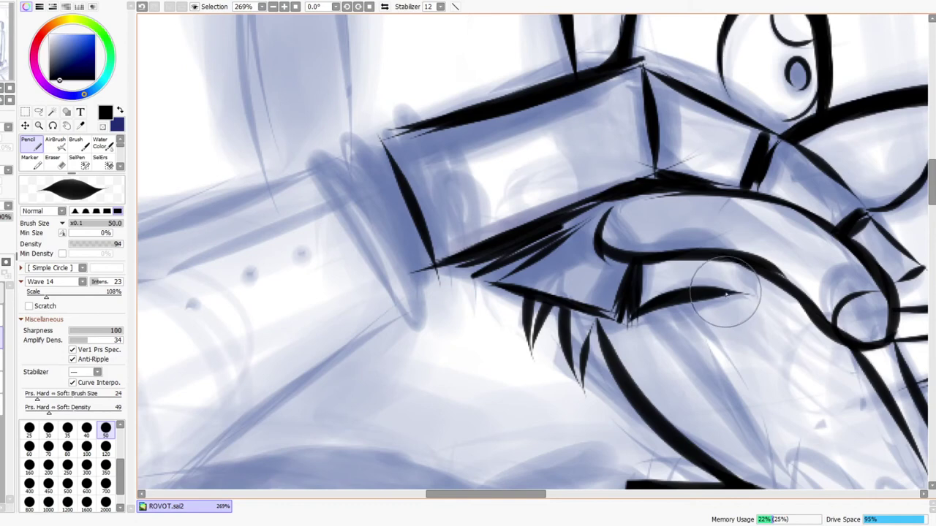
pyautogui.moveTo(736, 263); pyautogui.dragTo(748, 285)
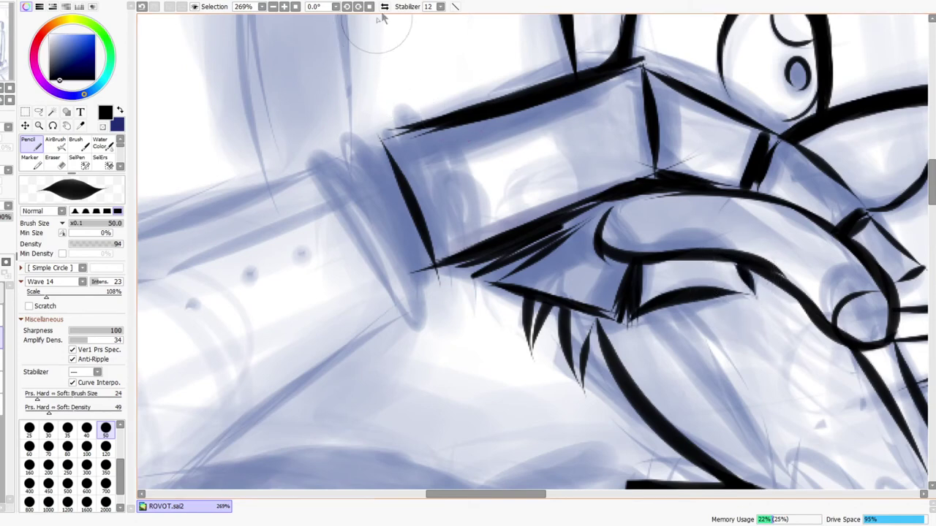
# Step: Examine the raised hand's line art against the face in mirrored and normal views
pyautogui.click(385, 6)
pyautogui.hotkey('ctrl', 'space')
pyautogui.moveTo(369, 243); pyautogui.dragTo(385, 214)
pyautogui.moveTo(446, 194); pyautogui.dragTo(438, 162)
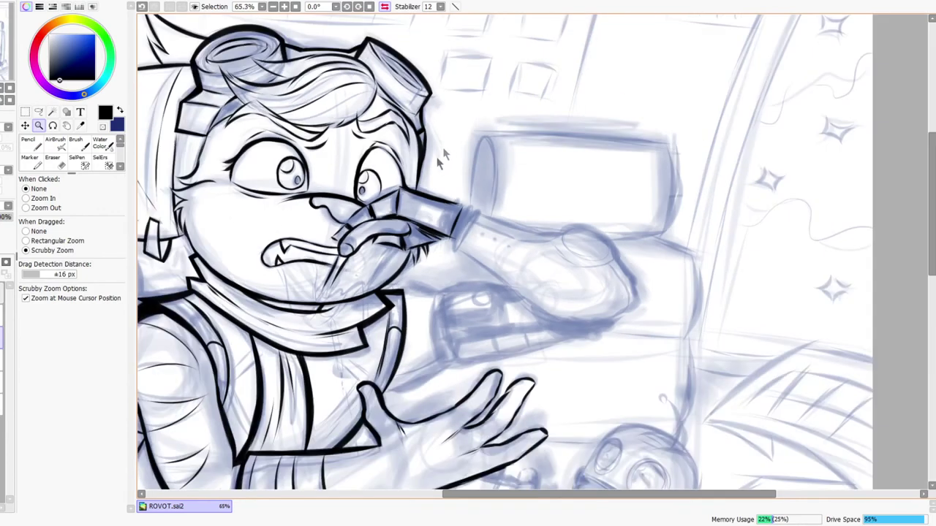
pyautogui.click(387, 7)
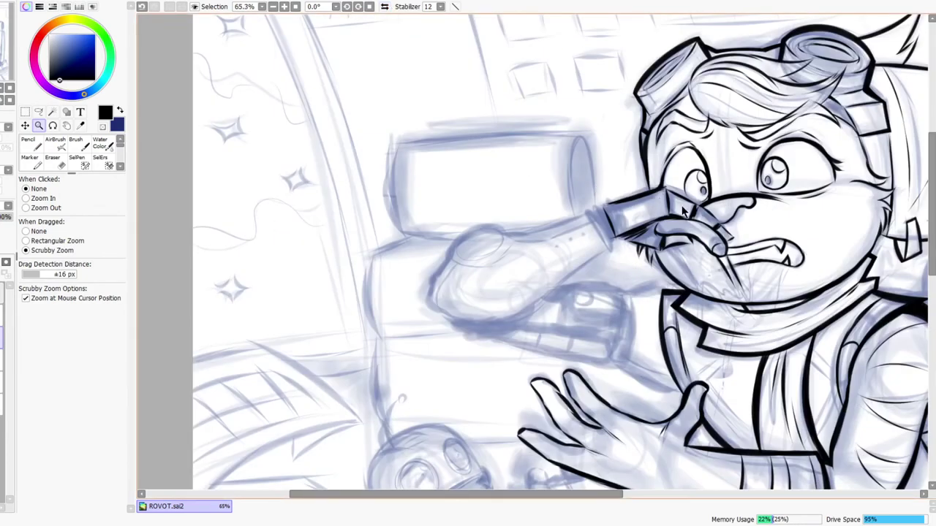
pyautogui.click(385, 6)
pyautogui.moveTo(460, 220); pyautogui.dragTo(468, 203)
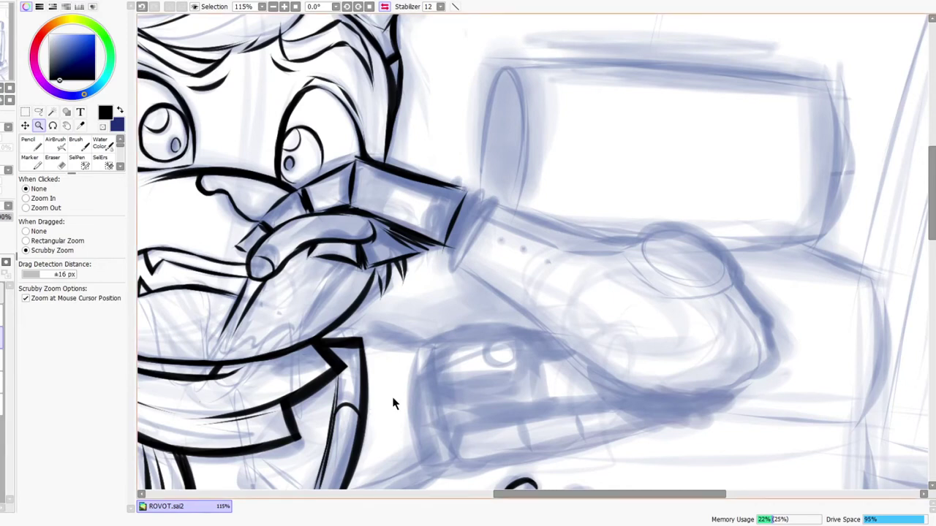
# Step: Ink the thick black band around the raised arm's wrist where the forearm meets the hand
pyautogui.click(385, 6)
pyautogui.moveTo(605, 277); pyautogui.dragTo(450, 291)
pyautogui.press('n')
pyautogui.moveTo(408, 233); pyautogui.dragTo(460, 299)
pyautogui.moveTo(415, 231); pyautogui.dragTo(465, 292)
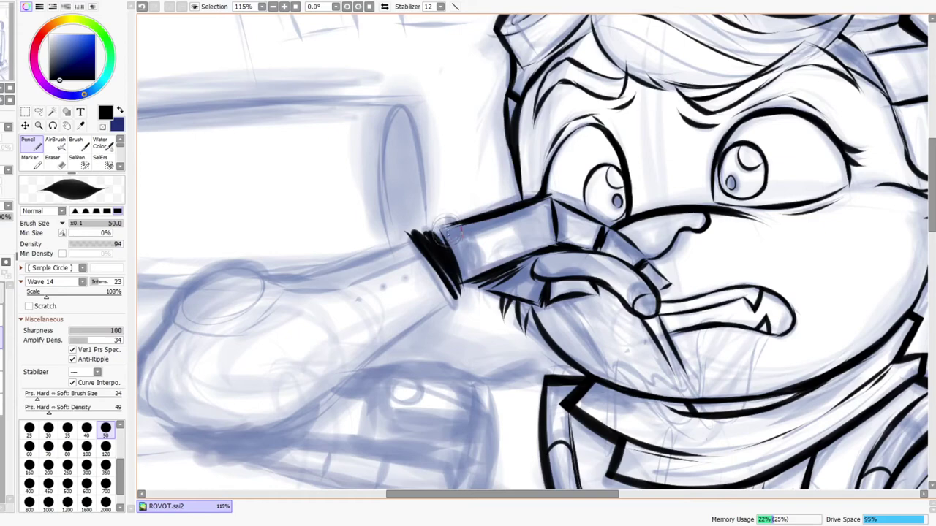
pyautogui.hotkey('ctrl', 'space')
pyautogui.moveTo(459, 217); pyautogui.dragTo(486, 241)
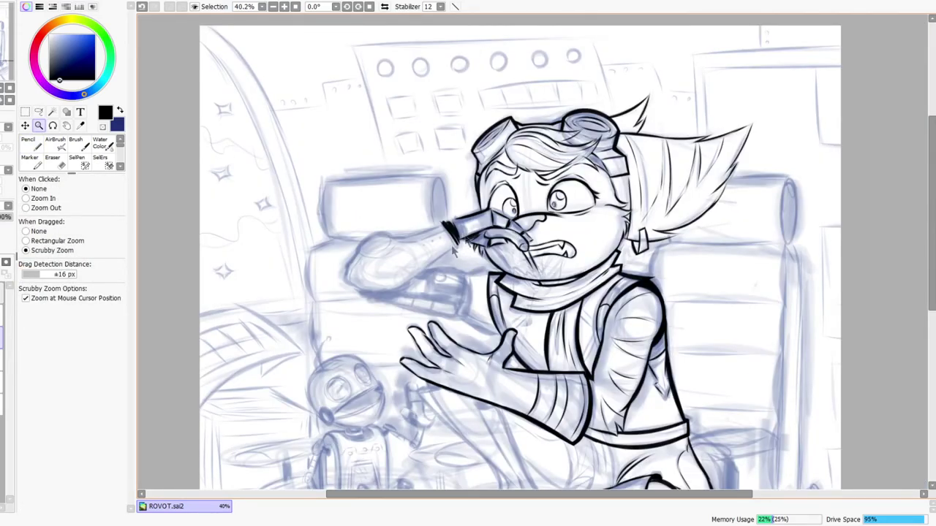
# Step: Ink the upper edge of the raised forearm from the elbow bulge to the black wrist band
pyautogui.moveTo(454, 250); pyautogui.dragTo(459, 217)
pyautogui.click(385, 7)
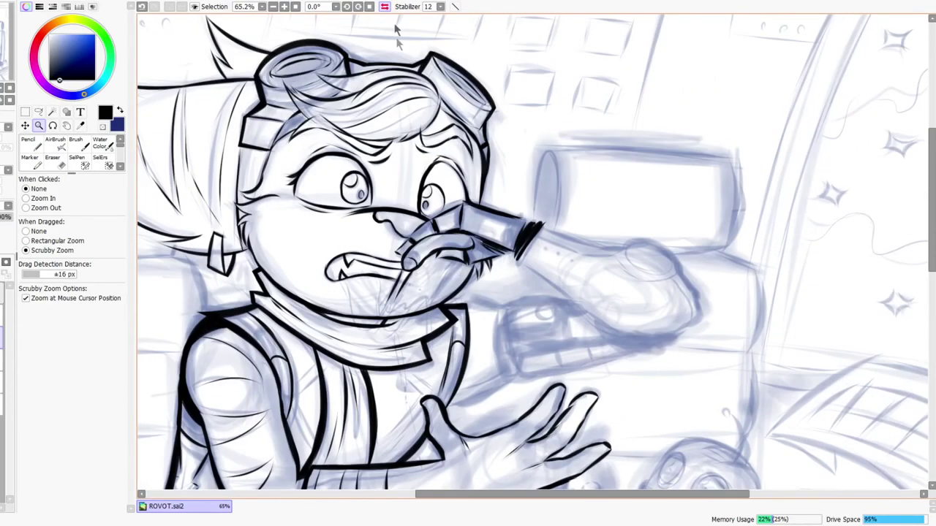
pyautogui.click(385, 7)
pyautogui.moveTo(534, 308); pyautogui.dragTo(527, 264)
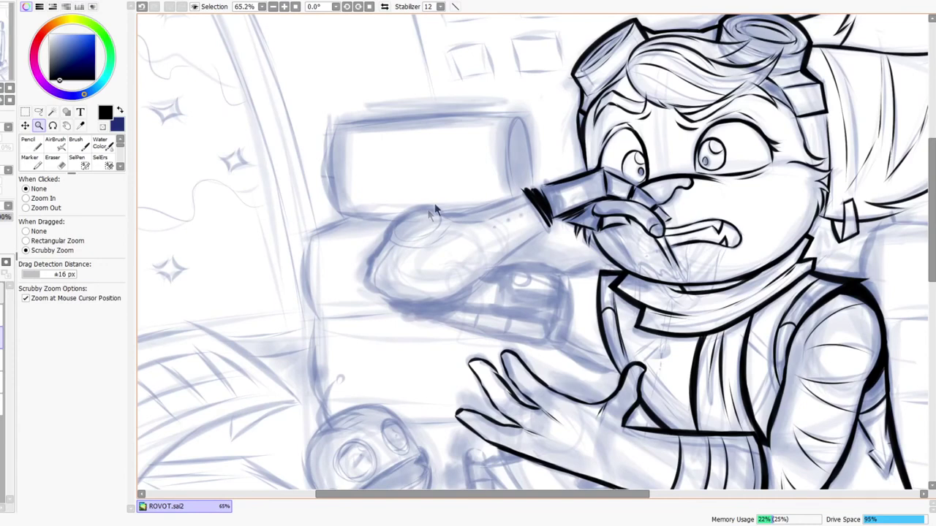
pyautogui.moveTo(467, 216); pyautogui.dragTo(501, 196)
pyautogui.moveTo(414, 212); pyautogui.dragTo(576, 180)
pyautogui.moveTo(473, 217); pyautogui.dragTo(575, 180)
pyautogui.moveTo(515, 201); pyautogui.dragTo(574, 180)
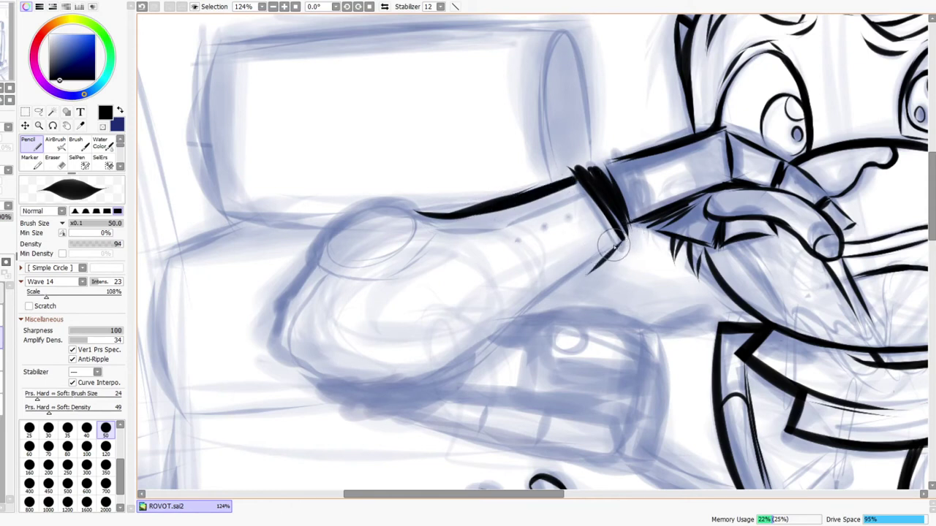
# Step: Ink the forearm's lower edge in a tapering curve from beneath the elbow up to the wrist band
pyautogui.moveTo(342, 383)
pyautogui.mouseDown()
pyautogui.moveTo(392, 387)
pyautogui.moveTo(448, 375)
pyautogui.moveTo(493, 313)
pyautogui.mouseUp()
pyautogui.moveTo(423, 374); pyautogui.dragTo(555, 277)
pyautogui.moveTo(516, 312); pyautogui.dragTo(616, 232)
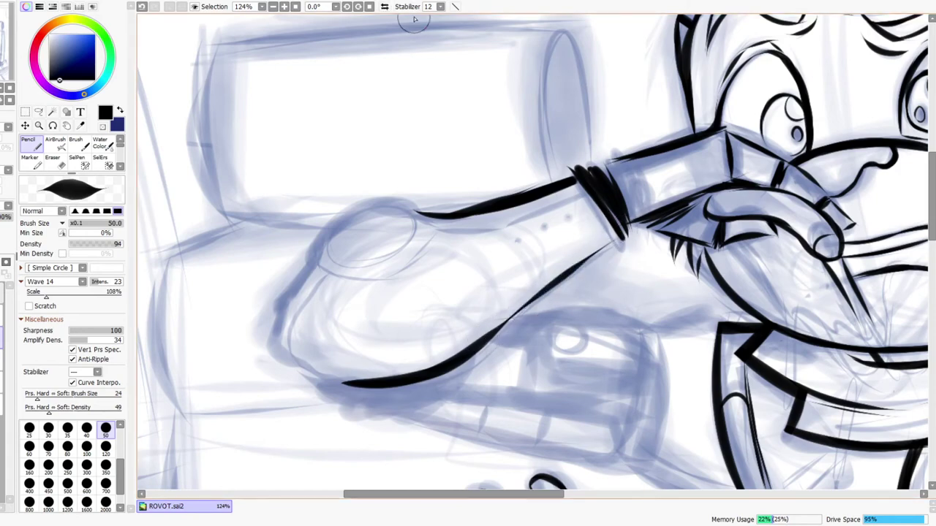
# Step: Ink the rounded top and outer side of the raised elbow, closing the outline between the forearm's two edges
pyautogui.click(385, 7)
pyautogui.moveTo(576, 271); pyautogui.dragTo(546, 343)
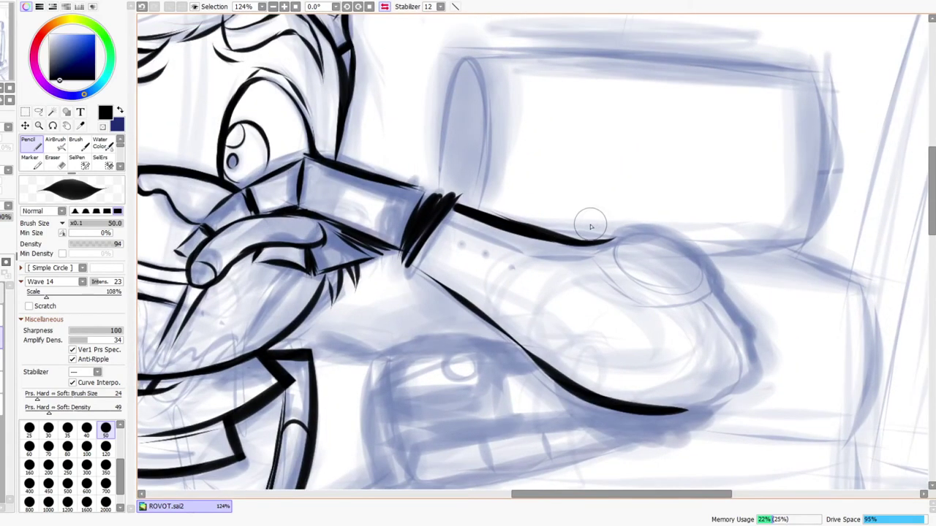
pyautogui.click(385, 6)
pyautogui.moveTo(354, 293)
pyautogui.mouseDown()
pyautogui.moveTo(358, 267)
pyautogui.moveTo(387, 240)
pyautogui.mouseUp()
pyautogui.moveTo(351, 271)
pyautogui.mouseDown()
pyautogui.moveTo(399, 235)
pyautogui.moveTo(445, 238)
pyautogui.mouseUp()
pyautogui.moveTo(388, 240)
pyautogui.mouseDown()
pyautogui.moveTo(460, 254)
pyautogui.moveTo(460, 263)
pyautogui.mouseUp()
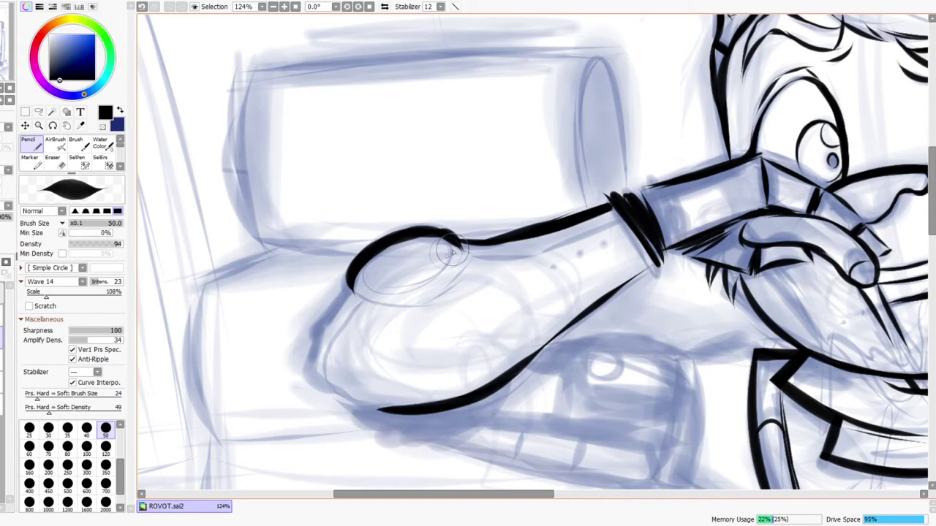
pyautogui.moveTo(347, 302)
pyautogui.mouseDown()
pyautogui.moveTo(317, 377)
pyautogui.moveTo(349, 399)
pyautogui.moveTo(401, 399)
pyautogui.mouseUp()
pyautogui.moveTo(321, 378)
pyautogui.mouseDown()
pyautogui.moveTo(422, 398)
pyautogui.moveTo(402, 407)
pyautogui.mouseUp()
# Step: Ink the oval pad's lower curve on the elbow and add a second thin curve just beneath it
pyautogui.hotkey('ctrl', 'space')
pyautogui.moveTo(552, 345); pyautogui.dragTo(545, 327)
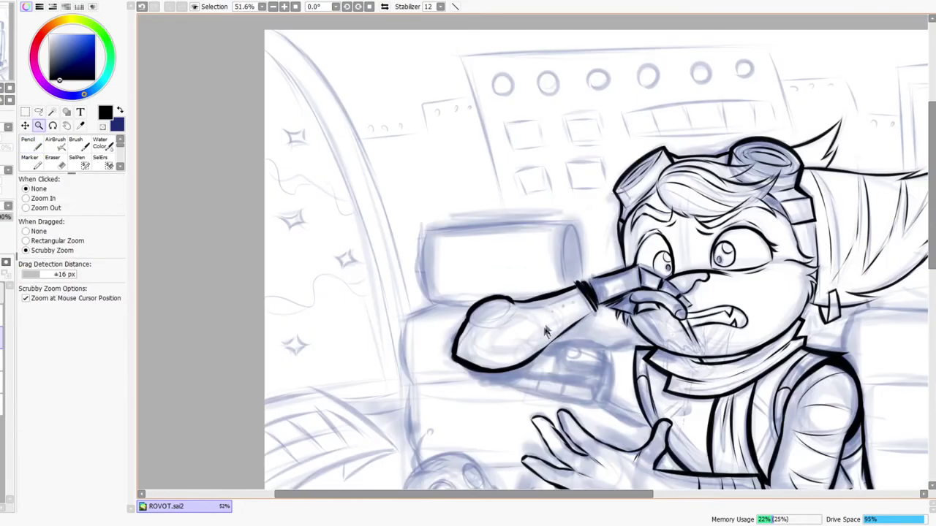
pyautogui.moveTo(642, 313); pyautogui.dragTo(635, 249)
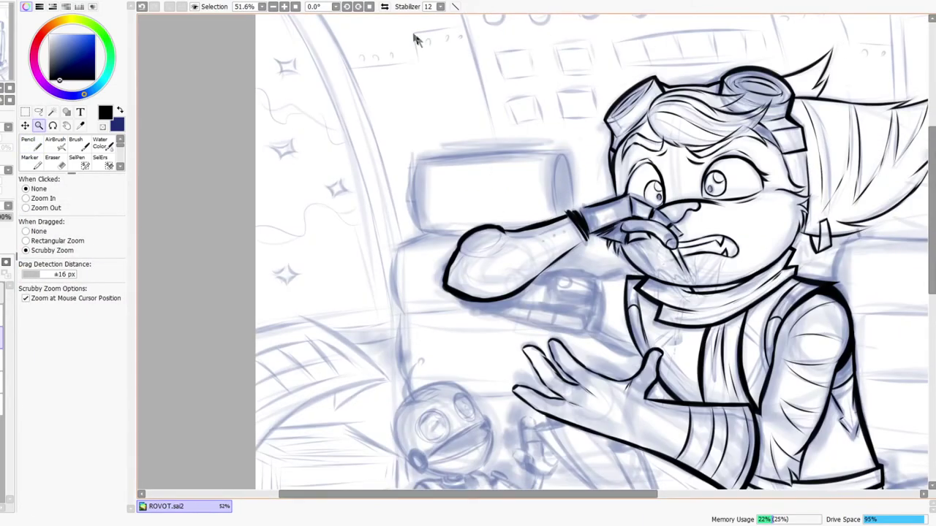
pyautogui.click(385, 6)
pyautogui.moveTo(611, 296)
pyautogui.mouseDown()
pyautogui.moveTo(621, 225)
pyautogui.moveTo(529, 194)
pyautogui.moveTo(548, 255)
pyautogui.mouseUp()
pyautogui.moveTo(607, 271); pyautogui.dragTo(663, 238)
pyautogui.hotkey('ctrl', 'z')
pyautogui.moveTo(547, 257)
pyautogui.mouseDown()
pyautogui.moveTo(661, 237)
pyautogui.moveTo(658, 252)
pyautogui.moveTo(637, 258)
pyautogui.moveTo(663, 225)
pyautogui.moveTo(633, 206)
pyautogui.mouseUp()
pyautogui.hotkey('ctrl', 'z')
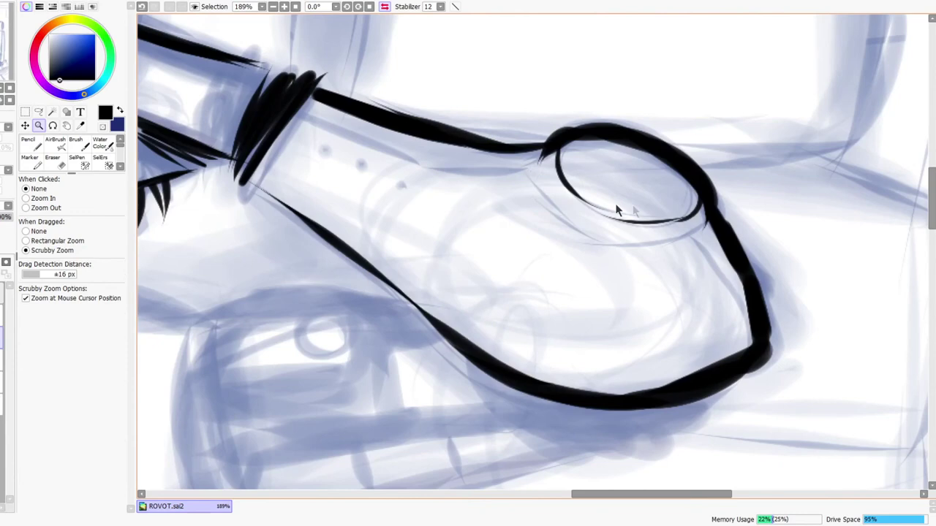
pyautogui.moveTo(536, 180)
pyautogui.mouseDown()
pyautogui.moveTo(627, 242)
pyautogui.moveTo(704, 221)
pyautogui.moveTo(696, 219)
pyautogui.mouseUp()
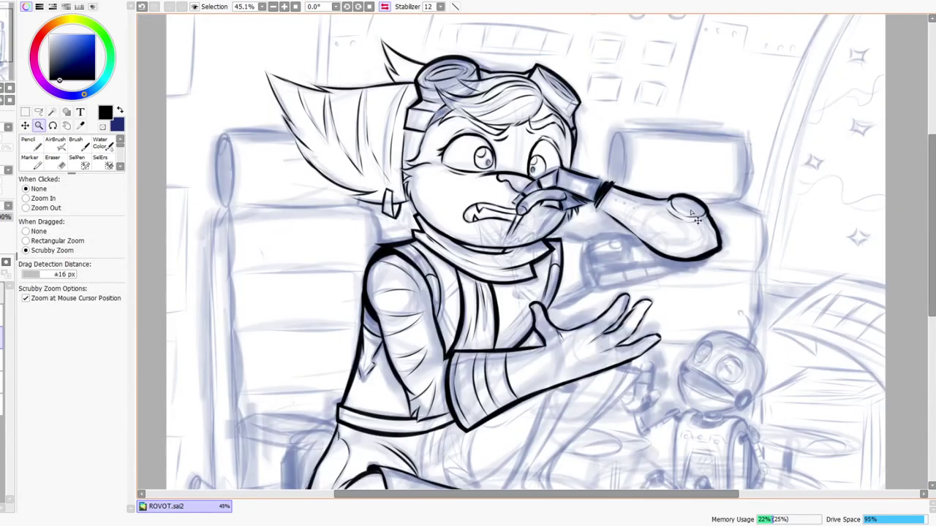
# Step: Ink the seam line along the forearm below its upper edge and add three black dots under it
pyautogui.click(386, 7)
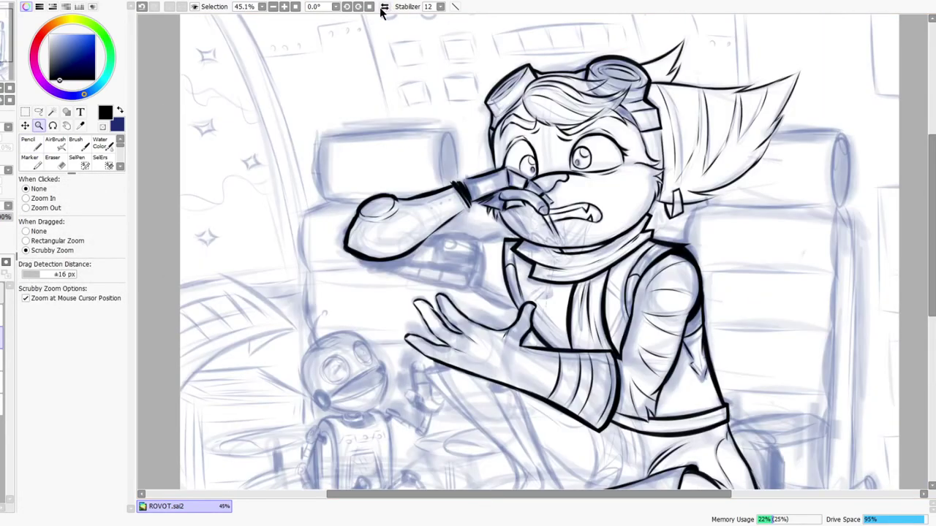
pyautogui.moveTo(422, 204); pyautogui.dragTo(473, 155)
pyautogui.moveTo(385, 184); pyautogui.dragTo(400, 170)
pyautogui.moveTo(280, 218); pyautogui.dragTo(444, 211)
pyautogui.moveTo(365, 216); pyautogui.dragTo(620, 141)
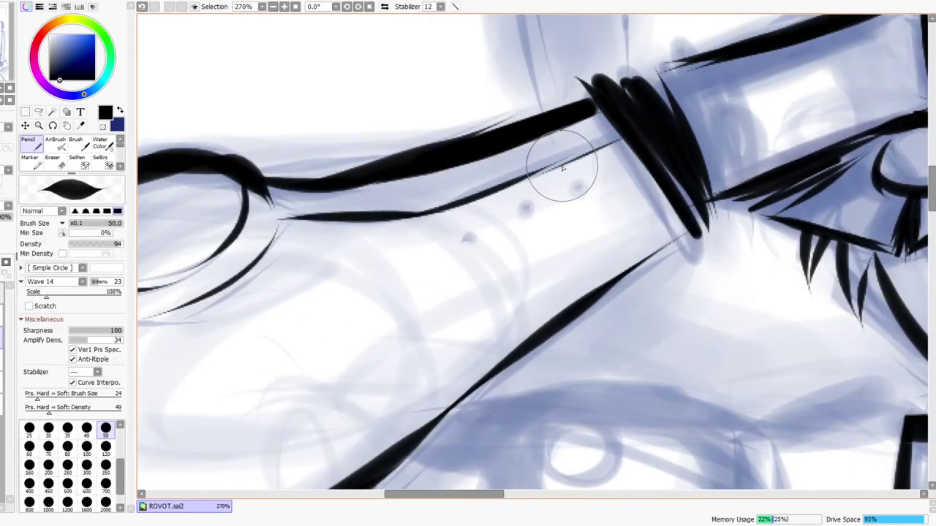
pyautogui.click(521, 210)
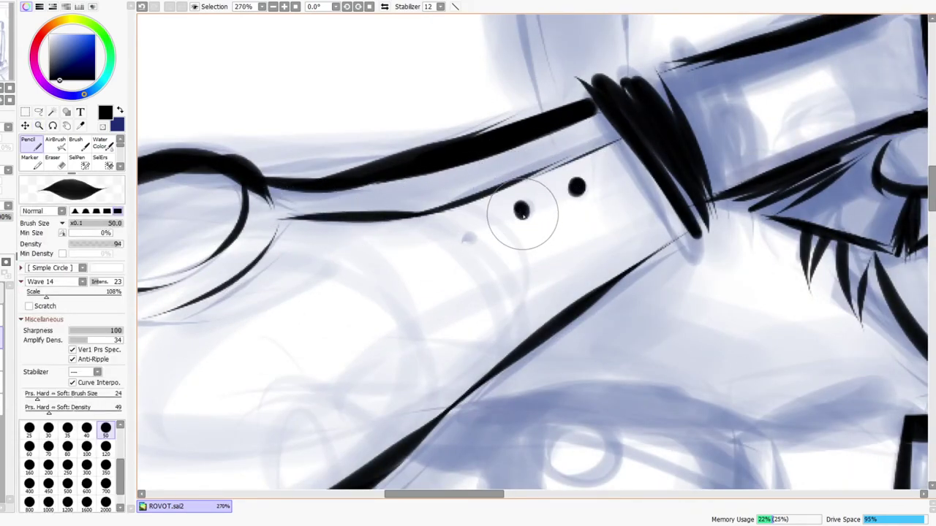
pyautogui.click(457, 236)
pyautogui.moveTo(534, 206); pyautogui.dragTo(483, 233)
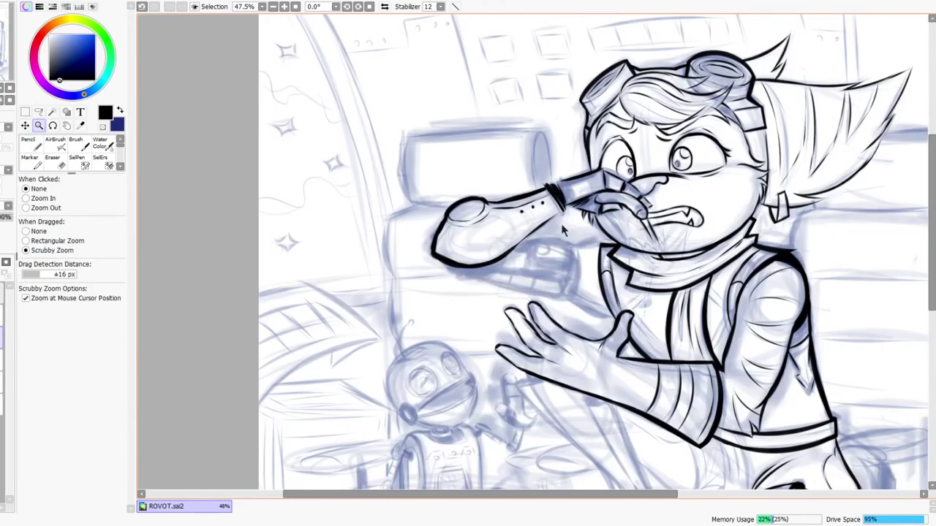
# Step: Thicken the underside of the raised elbow with heavy black strokes
pyautogui.click(384, 7)
pyautogui.moveTo(424, 268)
pyautogui.mouseDown()
pyautogui.moveTo(550, 265)
pyautogui.moveTo(626, 292)
pyautogui.mouseUp()
pyautogui.moveTo(552, 253); pyautogui.dragTo(700, 276)
pyautogui.moveTo(598, 269)
pyautogui.mouseDown()
pyautogui.moveTo(695, 276)
pyautogui.moveTo(720, 241)
pyautogui.mouseUp()
pyautogui.moveTo(673, 260); pyautogui.dragTo(689, 272)
pyautogui.moveTo(712, 213); pyautogui.dragTo(666, 162)
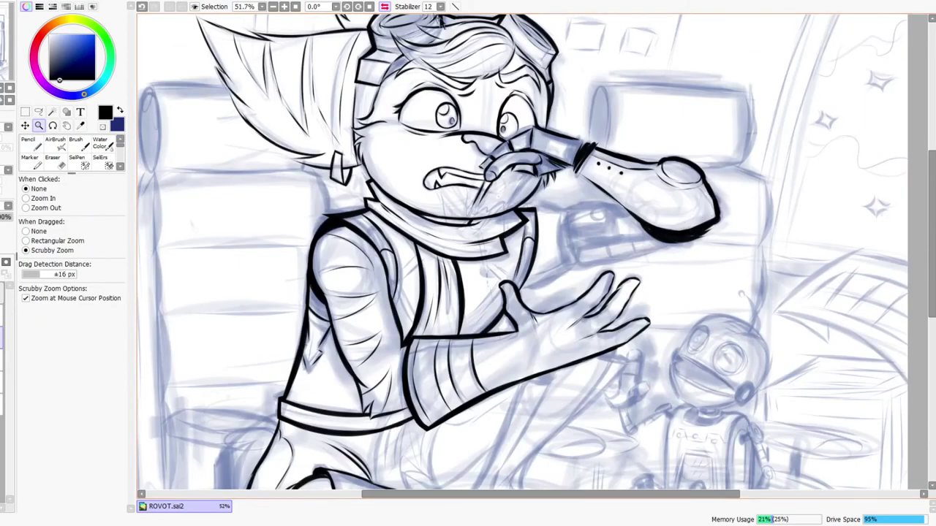
# Step: Ink the upper edge of the raised upper arm where it emerges from behind the forearm
pyautogui.click(384, 7)
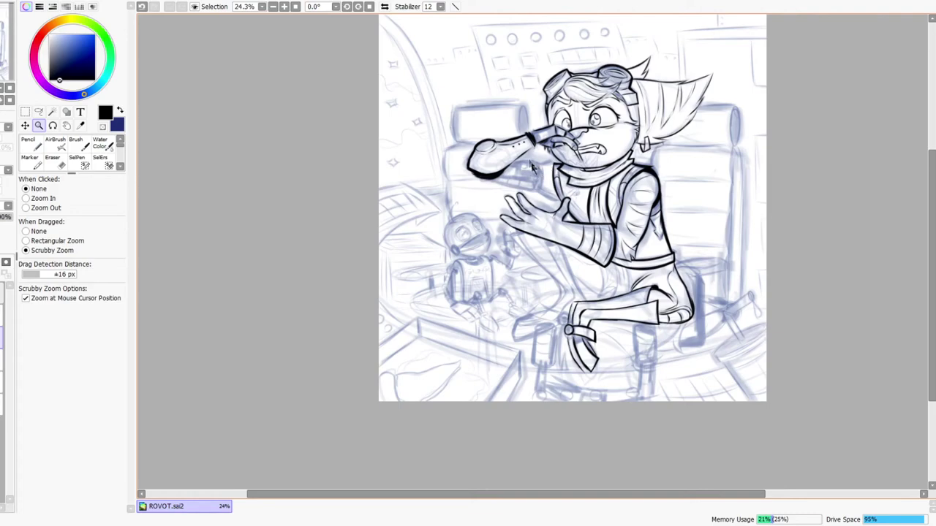
pyautogui.moveTo(532, 164); pyautogui.dragTo(540, 139)
pyautogui.click(384, 8)
pyautogui.scroll(2, 524, 155)
pyautogui.press('n')
pyautogui.moveTo(497, 177); pyautogui.dragTo(626, 161)
pyautogui.moveTo(533, 166); pyautogui.dragTo(621, 161)
pyautogui.moveTo(578, 159); pyautogui.dragTo(659, 170)
pyautogui.hotkey('ctrl', 'z')
pyautogui.moveTo(586, 160); pyautogui.dragTo(665, 174)
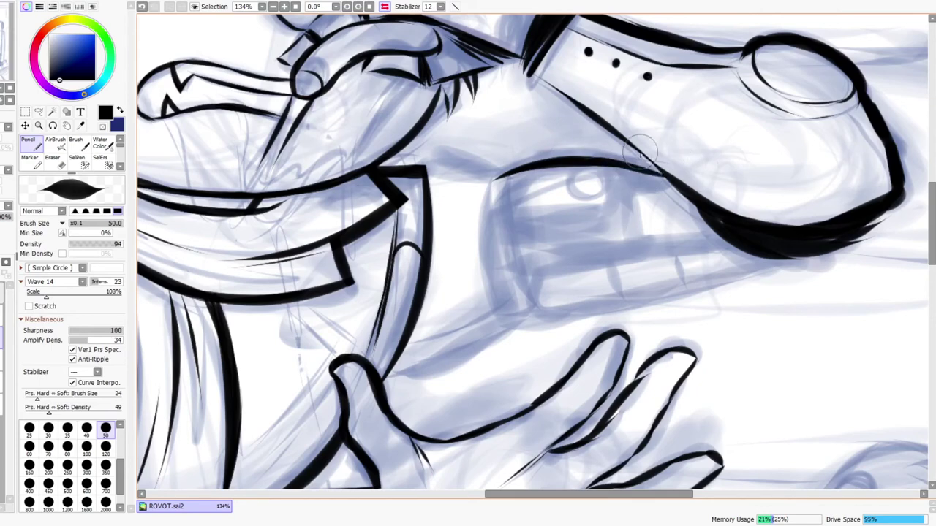
# Step: Extend the upper arm's top line to the scarf and clean up where the lines meet
pyautogui.press('h')
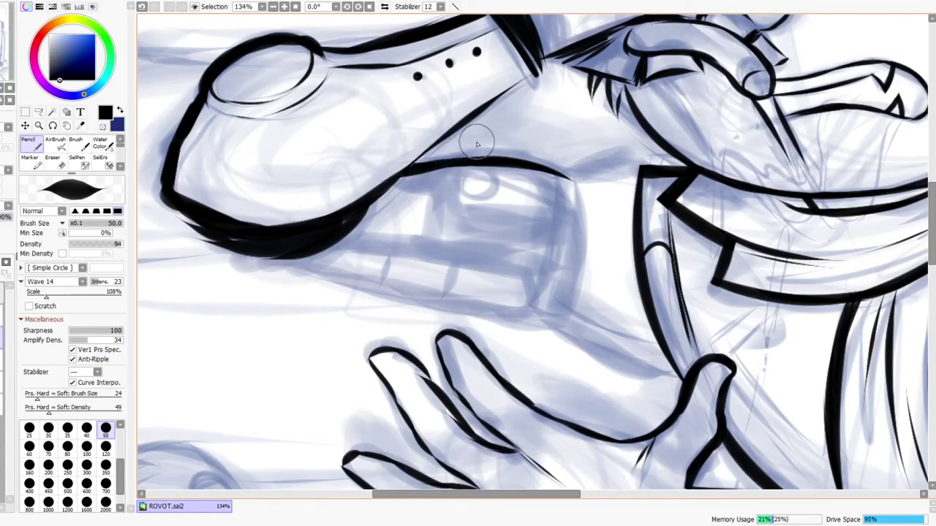
pyautogui.moveTo(455, 230); pyautogui.dragTo(378, 314)
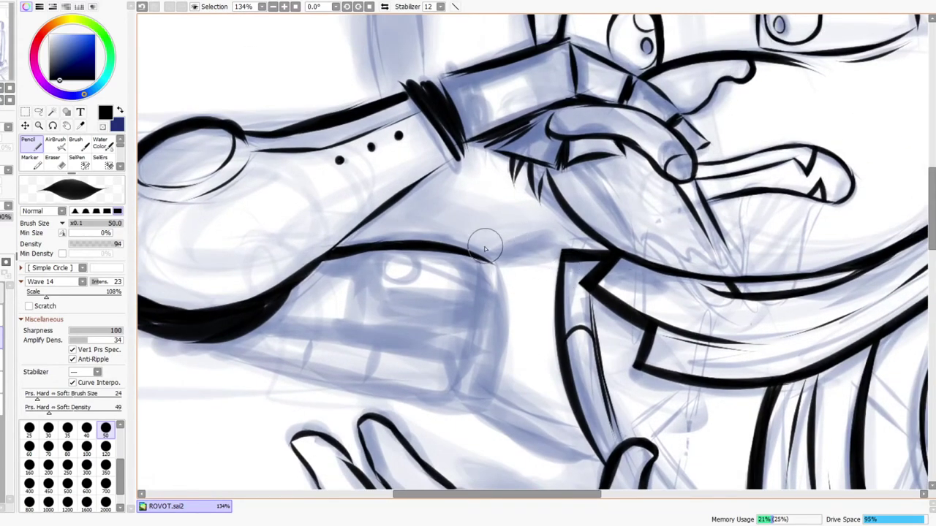
pyautogui.moveTo(484, 262); pyautogui.dragTo(569, 242)
pyautogui.moveTo(513, 269)
pyautogui.mouseDown()
pyautogui.moveTo(585, 258)
pyautogui.moveTo(507, 257)
pyautogui.moveTo(592, 248)
pyautogui.mouseUp()
pyautogui.press('e')
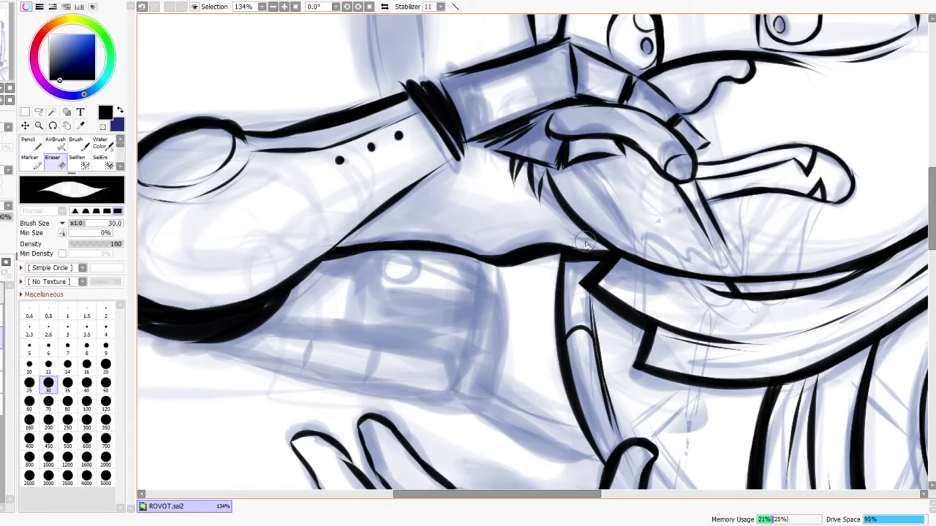
pyautogui.moveTo(499, 274)
pyautogui.mouseDown()
pyautogui.moveTo(582, 257)
pyautogui.moveTo(563, 256)
pyautogui.moveTo(609, 229)
pyautogui.moveTo(600, 206)
pyautogui.moveTo(555, 229)
pyautogui.moveTo(564, 225)
pyautogui.mouseUp()
pyautogui.press('n')
pyautogui.press('e')
pyautogui.hotkey('ctrl', 'space')
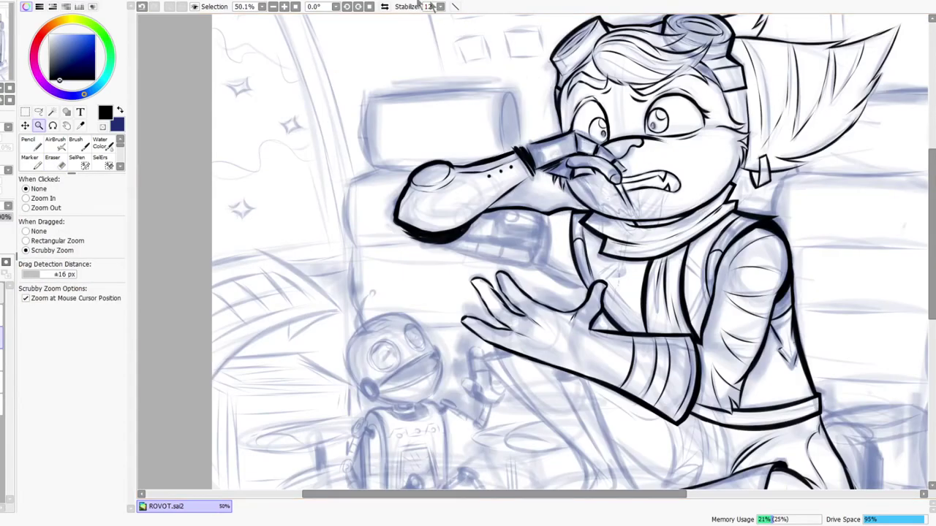
# Step: Ink the short sleeve's lower edge from the vest and its curved cuff line across the upper arm
pyautogui.click(385, 6)
pyautogui.moveTo(541, 245); pyautogui.dragTo(490, 281)
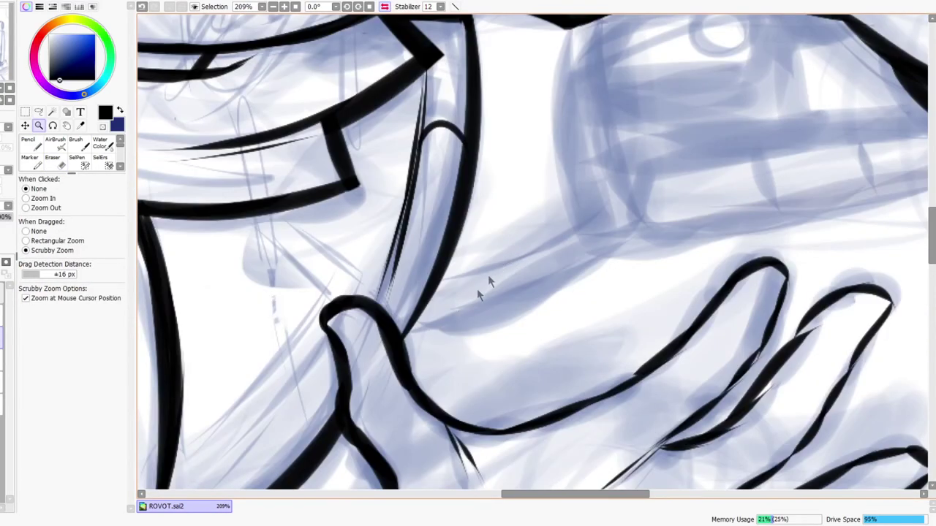
pyautogui.press('n')
pyautogui.moveTo(406, 335); pyautogui.dragTo(618, 228)
pyautogui.moveTo(608, 68); pyautogui.dragTo(563, 146)
pyautogui.moveTo(521, 106)
pyautogui.mouseDown()
pyautogui.moveTo(511, 215)
pyautogui.moveTo(530, 305)
pyautogui.mouseUp()
pyautogui.moveTo(512, 247); pyautogui.dragTo(563, 324)
pyautogui.press('e')
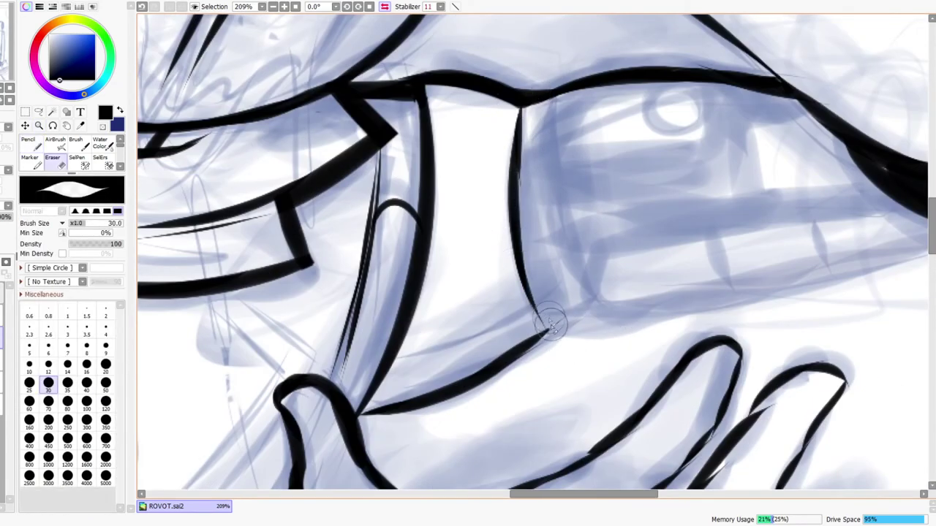
# Step: Ink the upper arm's lower edge from the sleeve corner out to the underside of the elbow
pyautogui.press('n')
pyautogui.moveTo(549, 326)
pyautogui.mouseDown()
pyautogui.moveTo(691, 306)
pyautogui.moveTo(561, 334)
pyautogui.moveTo(724, 316)
pyautogui.mouseUp()
pyautogui.hotkey('ctrl', 'z')
pyautogui.moveTo(546, 329); pyautogui.dragTo(728, 297)
pyautogui.moveTo(627, 322); pyautogui.dragTo(859, 273)
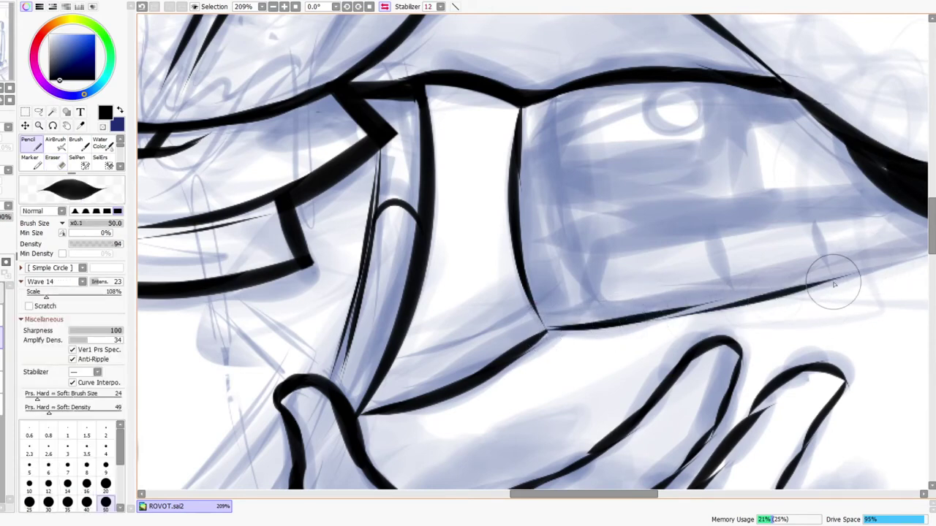
pyautogui.moveTo(725, 301); pyautogui.dragTo(554, 347)
pyautogui.moveTo(489, 362)
pyautogui.mouseDown()
pyautogui.moveTo(735, 300)
pyautogui.moveTo(837, 242)
pyautogui.moveTo(777, 248)
pyautogui.mouseUp()
# Step: Ink the side and bottom edges of the rectangular panel on the upper arm beside the sleeve cuff
pyautogui.hotkey('ctrl', 'space')
pyautogui.click(384, 7)
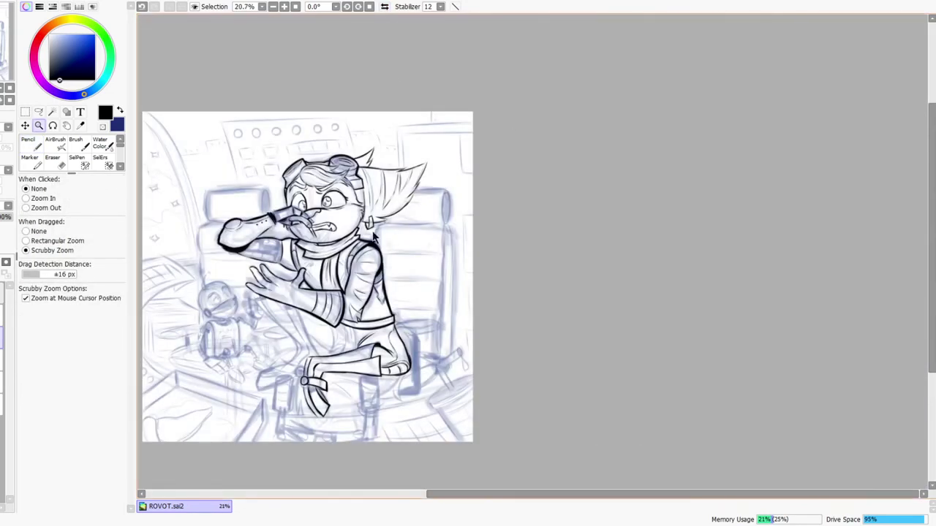
pyautogui.moveTo(261, 236); pyautogui.dragTo(331, 228)
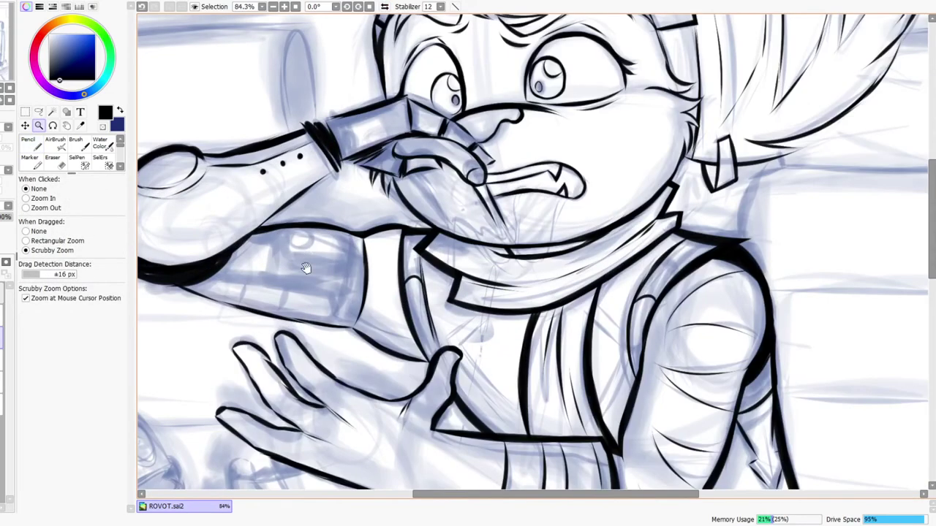
pyautogui.moveTo(301, 258); pyautogui.dragTo(393, 320)
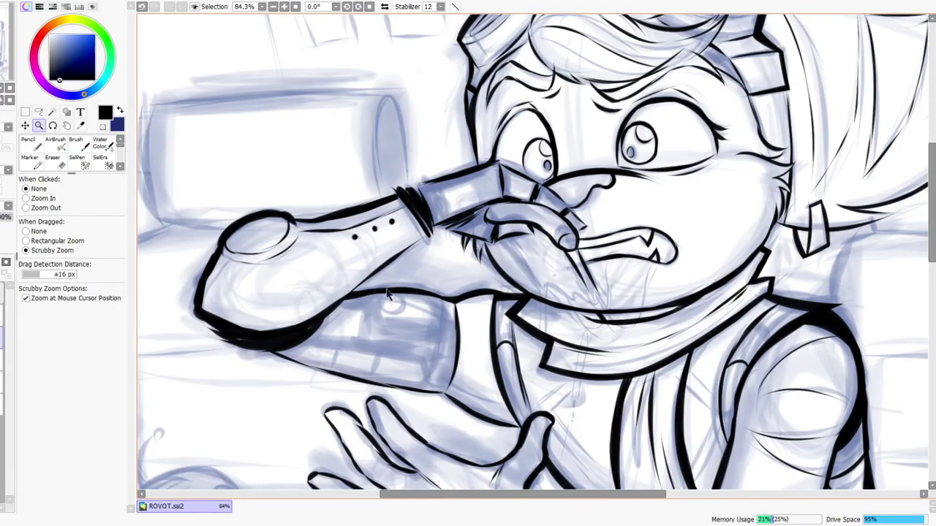
pyautogui.moveTo(419, 359); pyautogui.dragTo(389, 301)
pyautogui.click(385, 7)
pyautogui.click(385, 6)
pyautogui.moveTo(393, 312); pyautogui.dragTo(446, 263)
pyautogui.moveTo(412, 232)
pyautogui.mouseDown()
pyautogui.moveTo(426, 216)
pyautogui.moveTo(439, 334)
pyautogui.moveTo(586, 335)
pyautogui.mouseUp()
pyautogui.moveTo(436, 330); pyautogui.dragTo(695, 340)
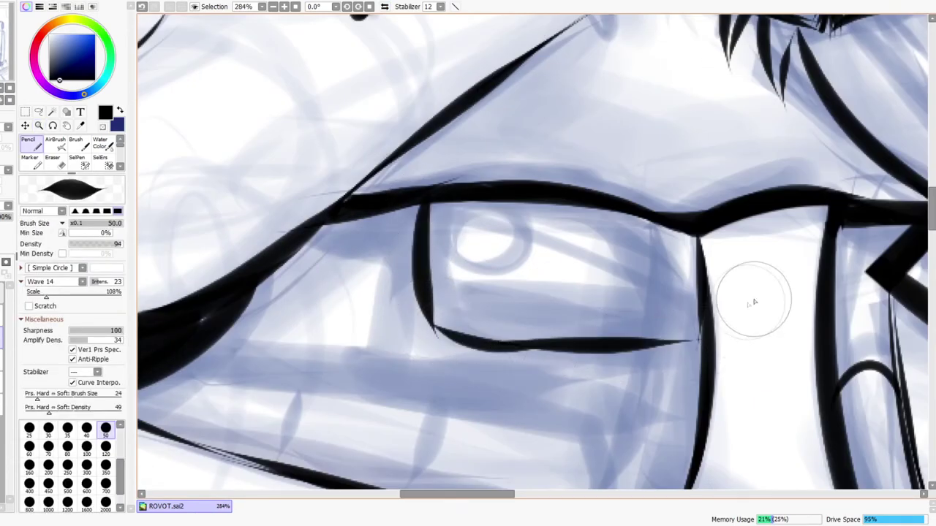
# Step: Ink the dividing line from the elbow to the panel and thicken it into a black band below the panel
pyautogui.moveTo(225, 340); pyautogui.dragTo(432, 321)
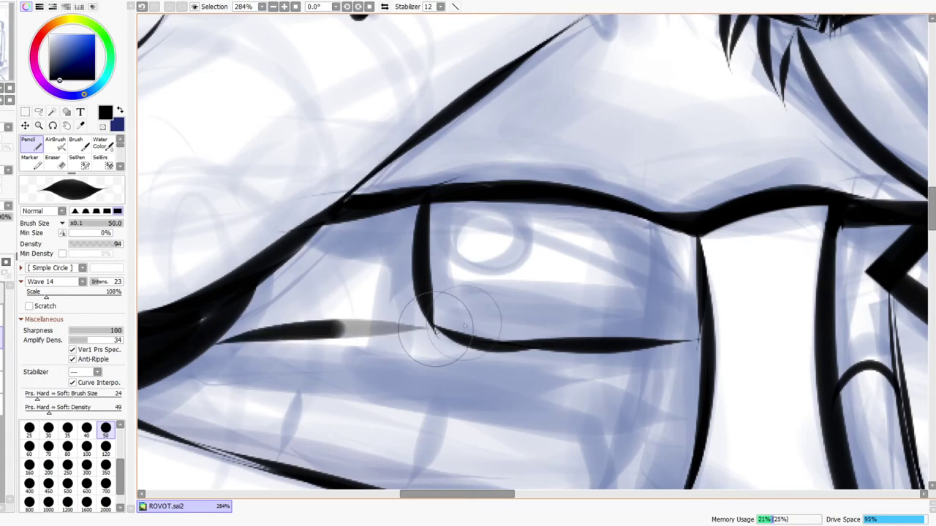
pyautogui.moveTo(335, 396); pyautogui.dragTo(536, 342)
pyautogui.hotkey('ctrl', 'z')
pyautogui.moveTo(380, 309)
pyautogui.mouseDown()
pyautogui.moveTo(603, 310)
pyautogui.moveTo(618, 254)
pyautogui.mouseUp()
pyautogui.moveTo(406, 301)
pyautogui.mouseDown()
pyautogui.moveTo(634, 325)
pyautogui.moveTo(706, 323)
pyautogui.mouseUp()
pyautogui.moveTo(620, 260)
pyautogui.mouseDown()
pyautogui.moveTo(620, 304)
pyautogui.moveTo(794, 319)
pyautogui.mouseUp()
pyautogui.moveTo(662, 316)
pyautogui.mouseDown()
pyautogui.moveTo(874, 326)
pyautogui.moveTo(772, 307)
pyautogui.moveTo(891, 304)
pyautogui.moveTo(898, 331)
pyautogui.moveTo(852, 317)
pyautogui.moveTo(892, 304)
pyautogui.moveTo(835, 343)
pyautogui.mouseUp()
# Step: Ink the row of short curved rib lines between the black band and the upper arm's lower edge
pyautogui.hotkey('ctrl', 'space')
pyautogui.click(385, 6)
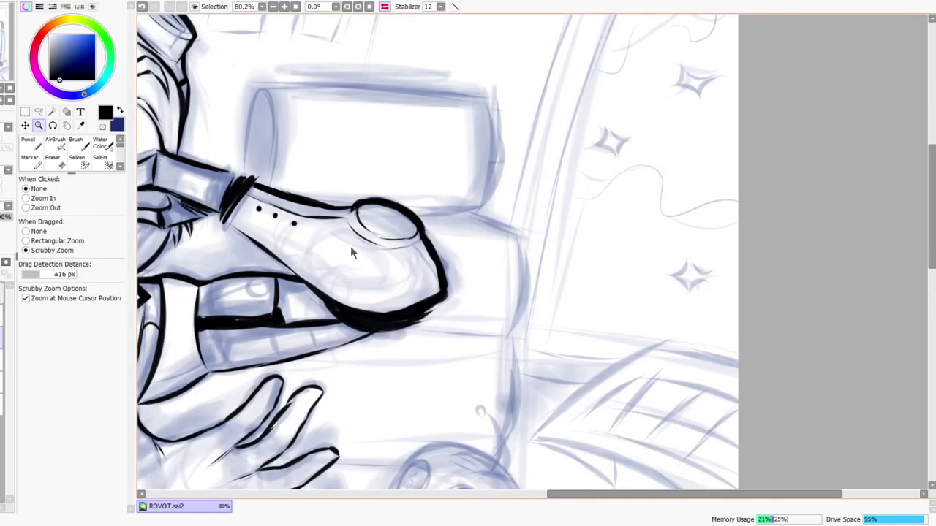
pyautogui.moveTo(371, 177); pyautogui.dragTo(450, 114)
pyautogui.moveTo(406, 266)
pyautogui.mouseDown()
pyautogui.moveTo(424, 267)
pyautogui.moveTo(451, 295)
pyautogui.moveTo(437, 293)
pyautogui.mouseUp()
pyautogui.moveTo(378, 268); pyautogui.dragTo(399, 307)
pyautogui.moveTo(337, 271); pyautogui.dragTo(357, 308)
pyautogui.moveTo(306, 263); pyautogui.dragTo(318, 328)
pyautogui.moveTo(239, 276)
pyautogui.mouseDown()
pyautogui.moveTo(430, 247)
pyautogui.moveTo(470, 301)
pyautogui.mouseUp()
pyautogui.moveTo(411, 241); pyautogui.dragTo(427, 299)
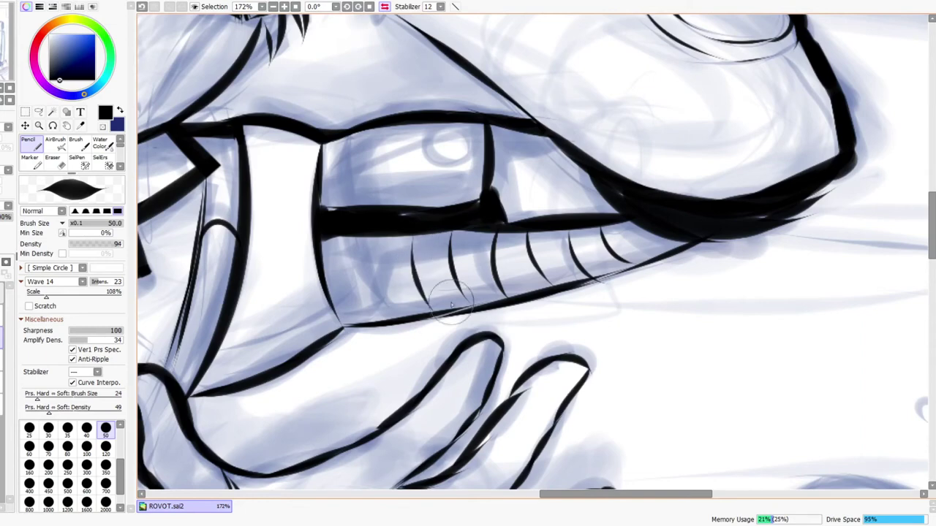
pyautogui.moveTo(377, 241); pyautogui.dragTo(390, 304)
pyautogui.moveTo(346, 243); pyautogui.dragTo(357, 310)
# Step: Examine the inked raised arm against the whole figure in mirrored and normal views
pyautogui.moveTo(466, 248)
pyautogui.mouseDown()
pyautogui.moveTo(447, 260)
pyautogui.moveTo(458, 198)
pyautogui.moveTo(448, 136)
pyautogui.mouseUp()
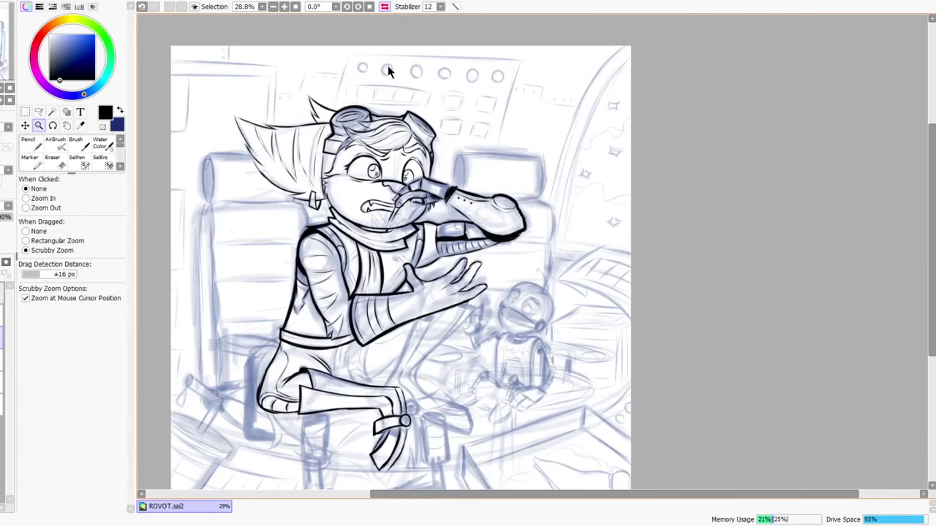
pyautogui.click(384, 7)
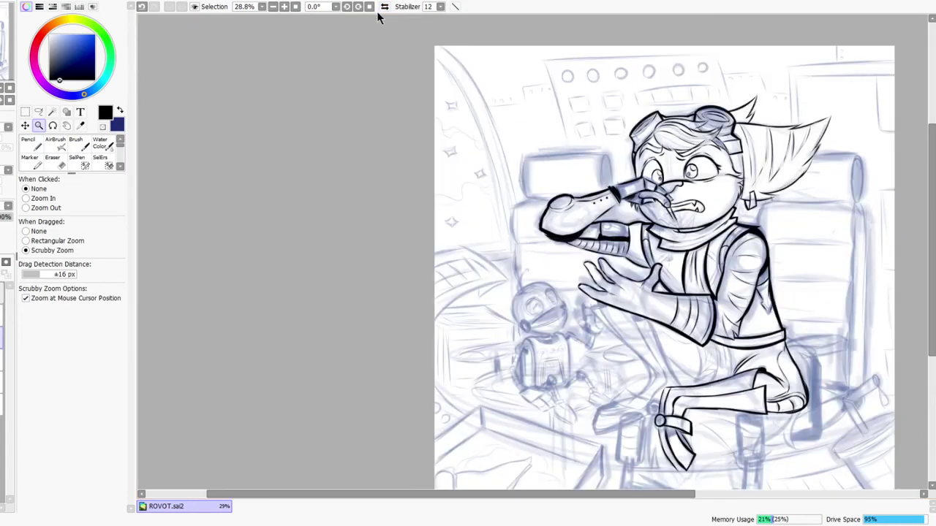
pyautogui.moveTo(786, 209); pyautogui.dragTo(760, 245)
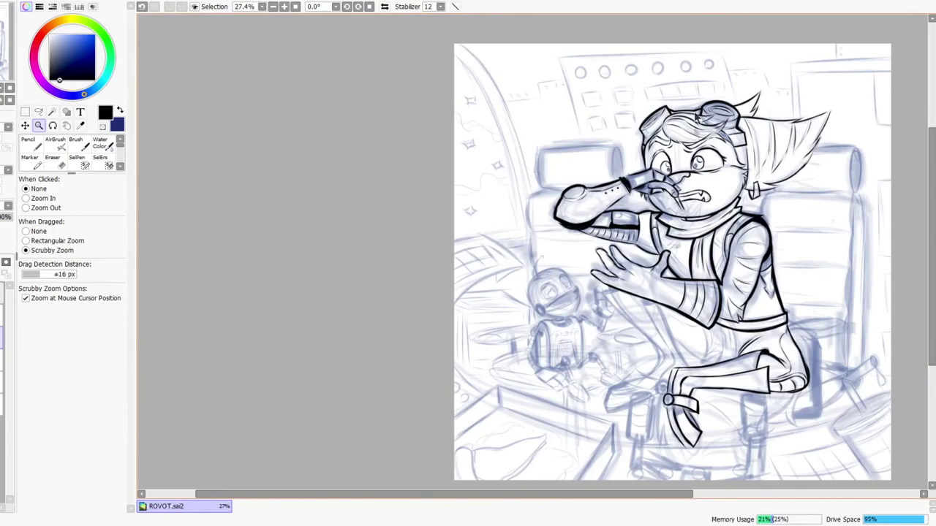
pyautogui.moveTo(729, 241); pyautogui.dragTo(704, 235)
pyautogui.moveTo(715, 196); pyautogui.dragTo(661, 252)
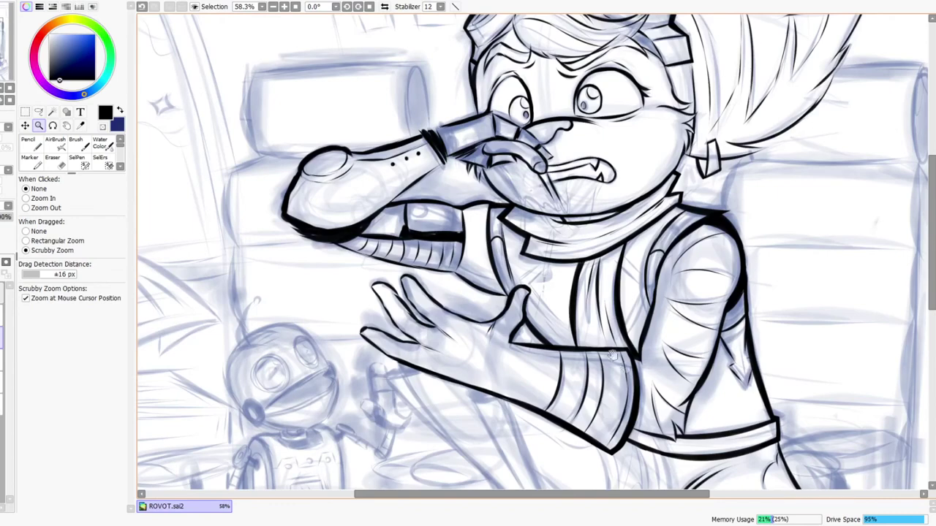
# Step: Ink the pointed collar lines on the chest on both sides of the hanging scarf end
pyautogui.moveTo(613, 355); pyautogui.dragTo(575, 293)
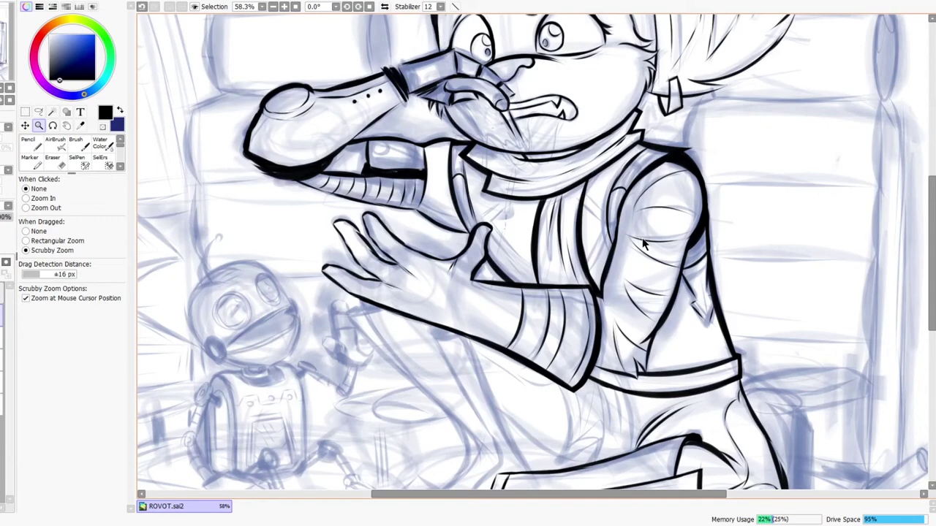
pyautogui.scroll(-4, 545, 203)
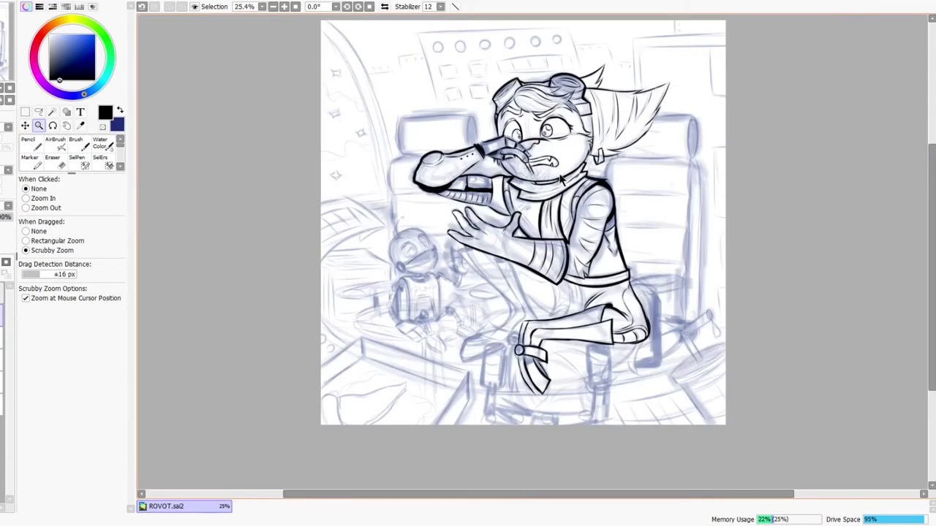
pyautogui.moveTo(484, 72); pyautogui.dragTo(533, 72)
pyautogui.click(385, 7)
pyautogui.press('h')
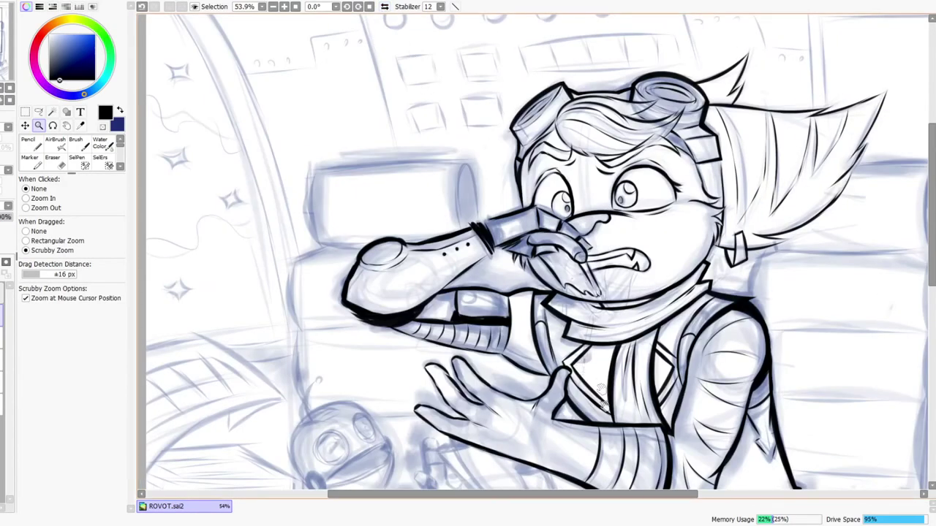
# Step: Ink a thin drool strand from the lower lip to the chin and the drip outline hanging beneath the fingertips
pyautogui.moveTo(598, 388); pyautogui.dragTo(405, 209)
pyautogui.scroll(2, 413, 173)
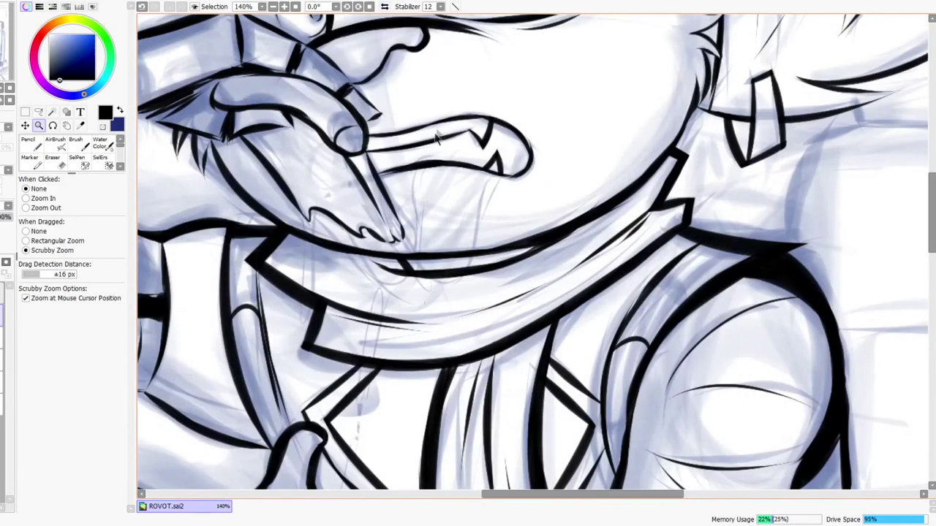
pyautogui.press('n')
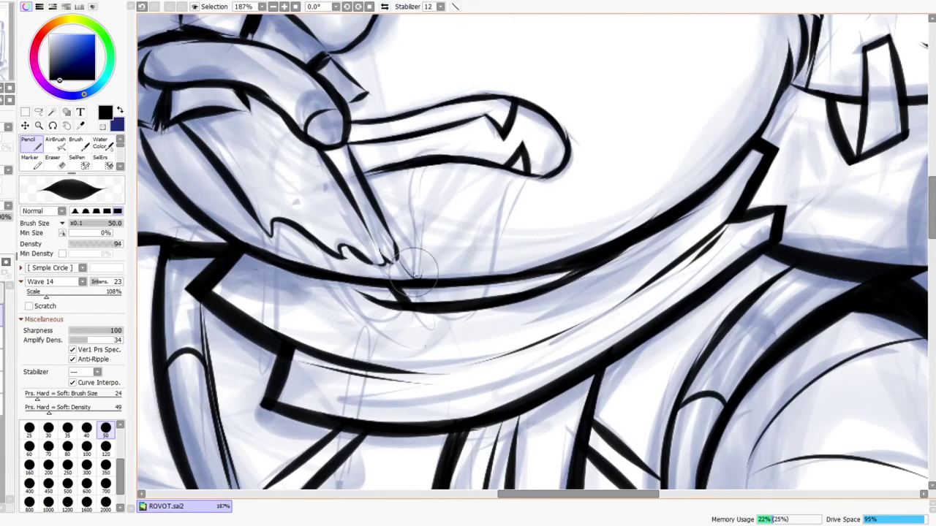
pyautogui.moveTo(273, 230); pyautogui.dragTo(328, 289)
pyautogui.moveTo(310, 233); pyautogui.dragTo(344, 282)
pyautogui.moveTo(304, 257)
pyautogui.mouseDown()
pyautogui.moveTo(355, 306)
pyautogui.moveTo(401, 307)
pyautogui.moveTo(407, 185)
pyautogui.moveTo(438, 157)
pyautogui.moveTo(422, 197)
pyautogui.moveTo(418, 256)
pyautogui.mouseUp()
pyautogui.press('z')
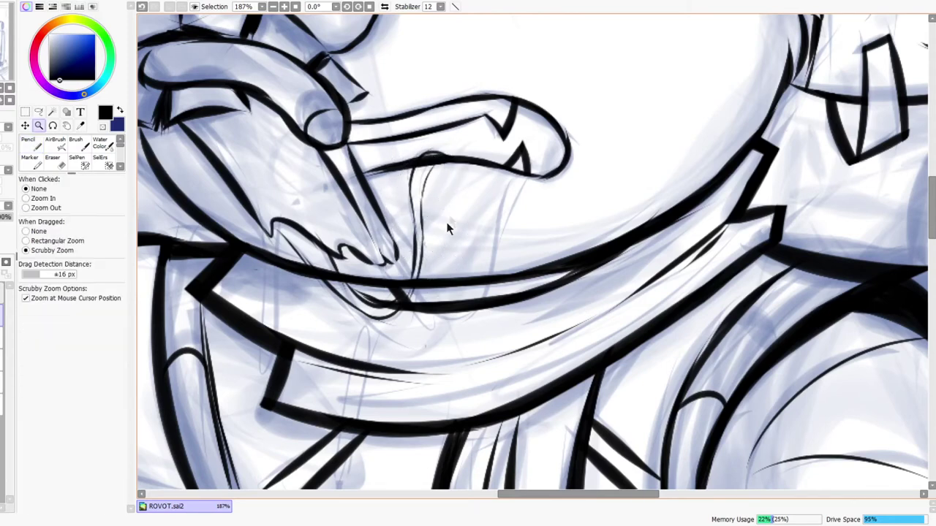
# Step: Ink the second drool strand from the fanged corner of the mouth down to the scarf's upper edge
pyautogui.moveTo(447, 223); pyautogui.dragTo(438, 221)
pyautogui.click(385, 6)
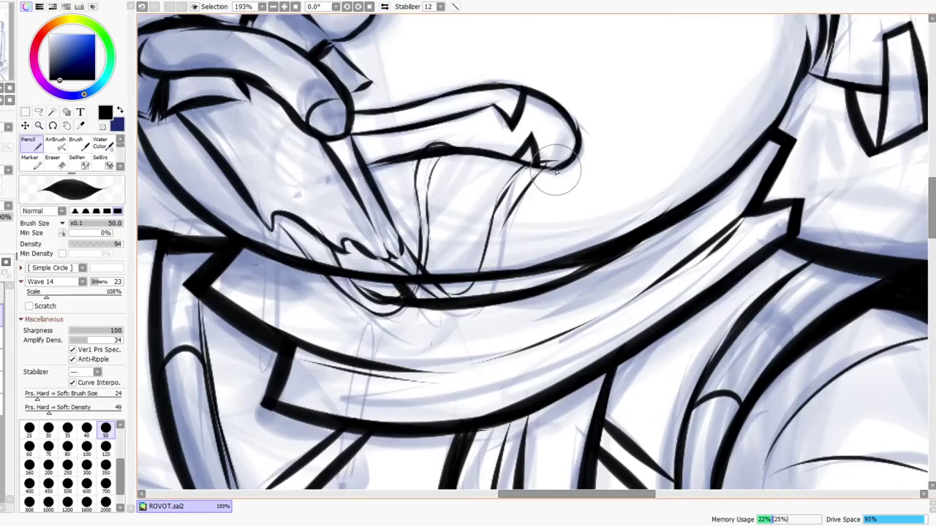
pyautogui.moveTo(459, 306); pyautogui.dragTo(435, 293)
pyautogui.press('z')
pyautogui.moveTo(513, 222); pyautogui.dragTo(520, 206)
pyautogui.click(384, 7)
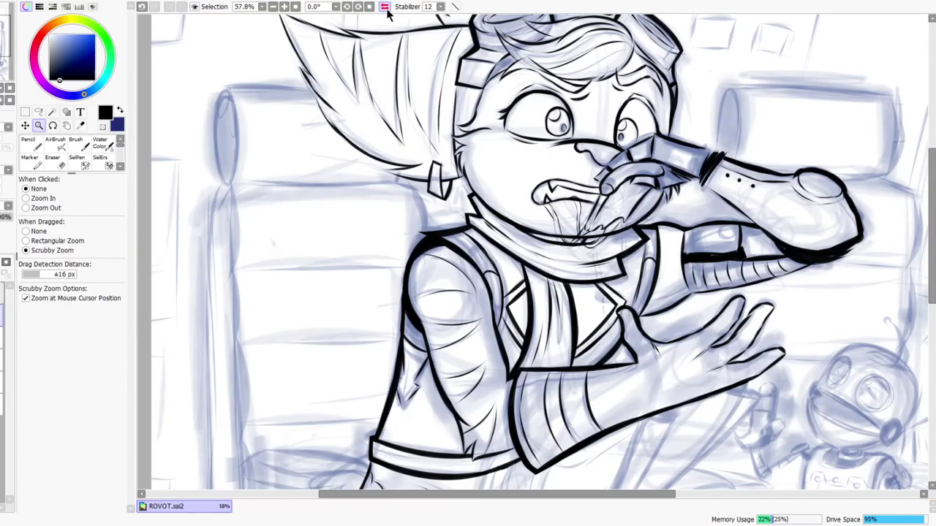
pyautogui.click(385, 7)
pyautogui.moveTo(534, 240)
pyautogui.mouseDown()
pyautogui.moveTo(504, 260)
pyautogui.moveTo(518, 203)
pyautogui.mouseUp()
# Step: Ink thin drips running down over the scarf and small rounded drops on the upper edge of the glove cuff
pyautogui.press('n')
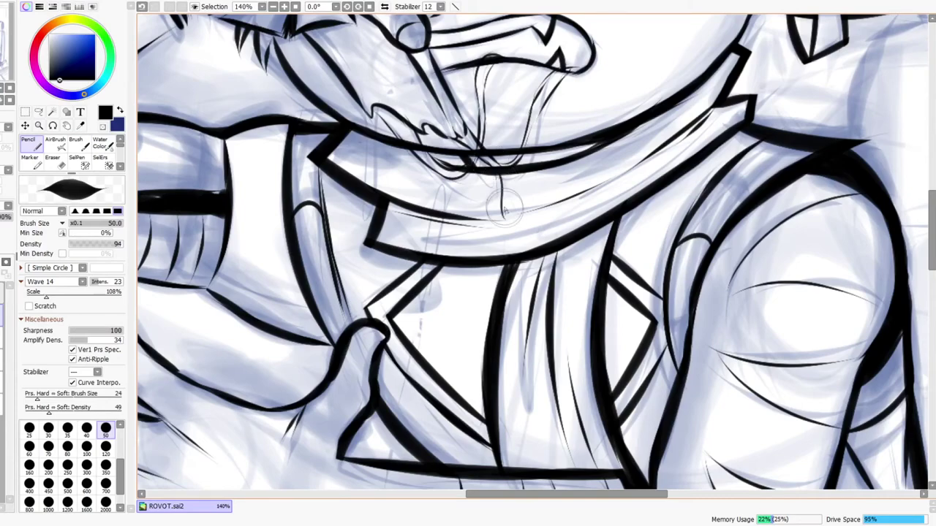
pyautogui.moveTo(504, 421); pyautogui.dragTo(500, 309)
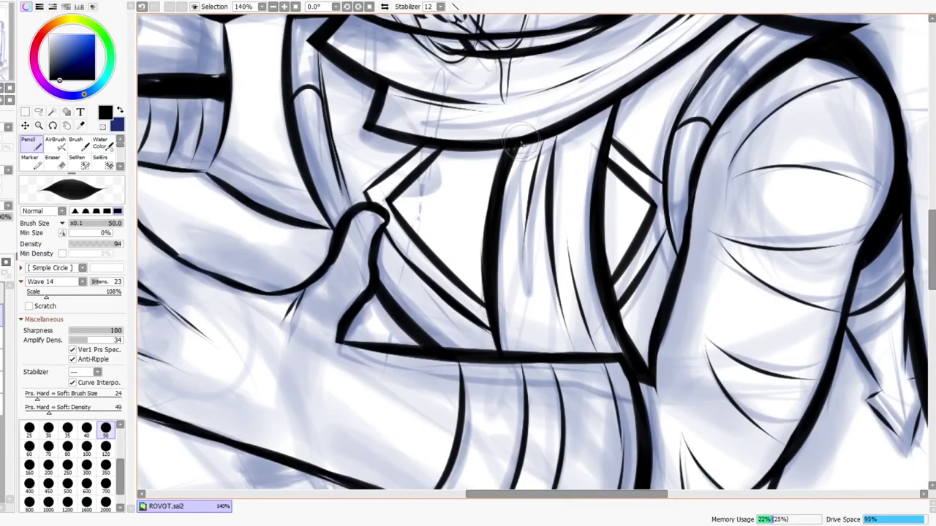
pyautogui.moveTo(524, 146); pyautogui.dragTo(522, 164)
pyautogui.click(384, 7)
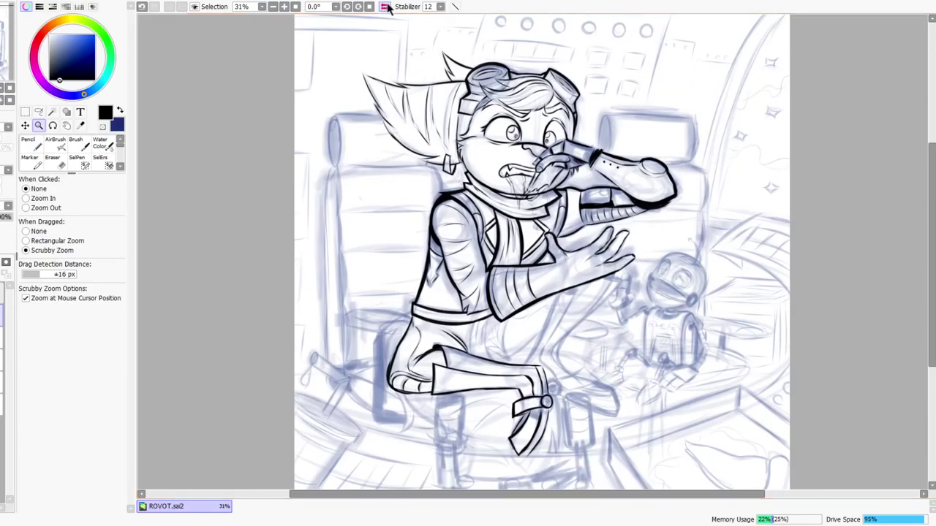
pyautogui.click(384, 6)
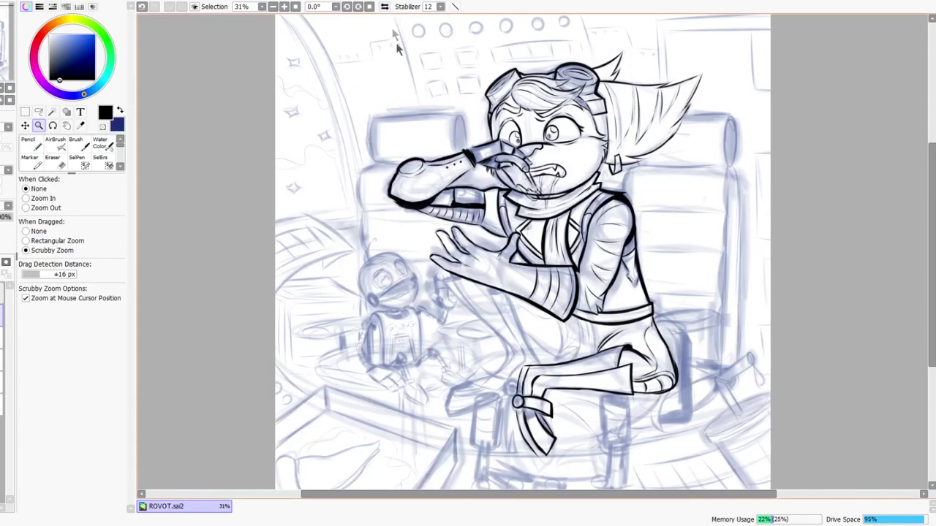
pyautogui.moveTo(622, 237); pyautogui.dragTo(592, 195)
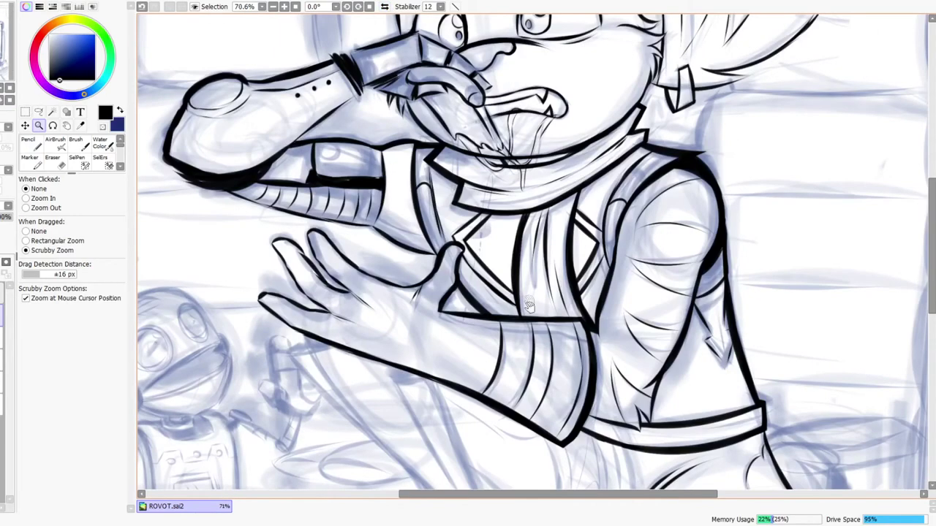
pyautogui.moveTo(507, 166); pyautogui.dragTo(511, 161)
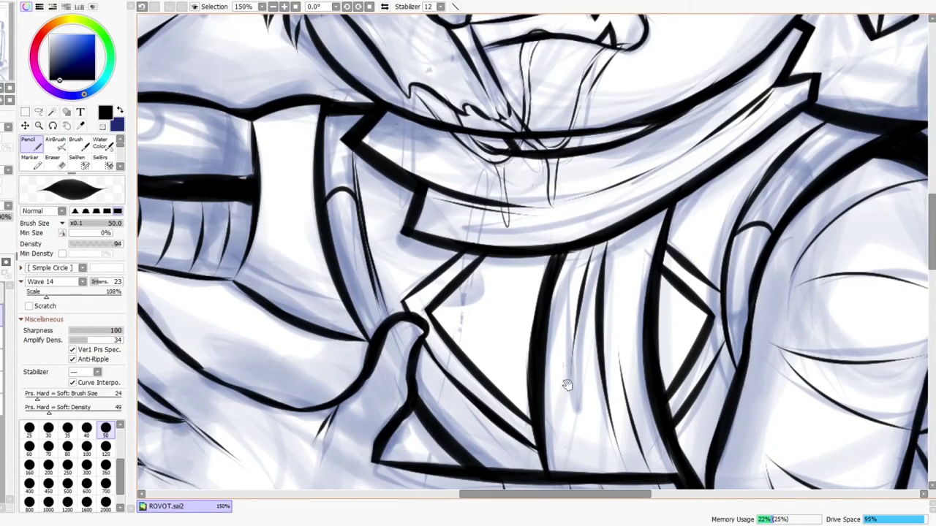
pyautogui.moveTo(575, 431); pyautogui.dragTo(544, 324)
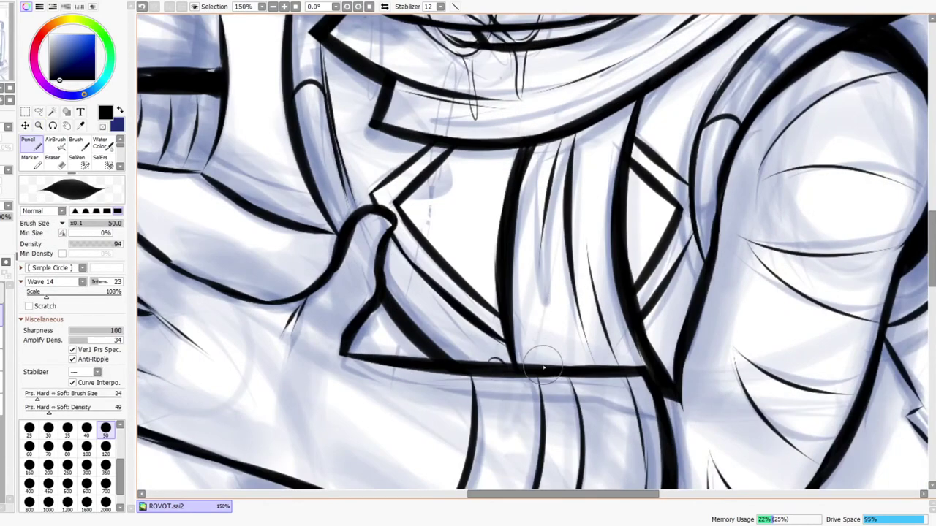
pyautogui.moveTo(517, 366); pyautogui.dragTo(576, 364)
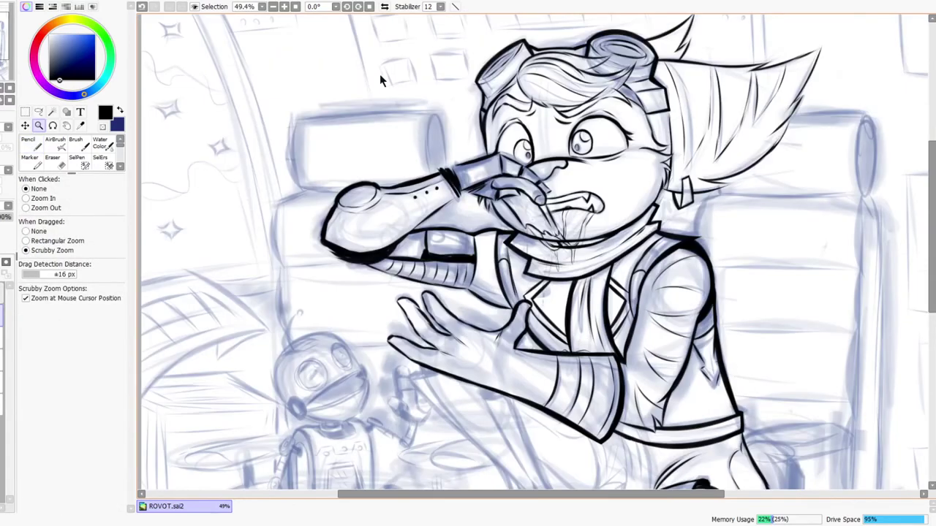
# Step: Examine the inked figure and the unfinished hip and leg area in mirrored and normal views
pyautogui.click(384, 8)
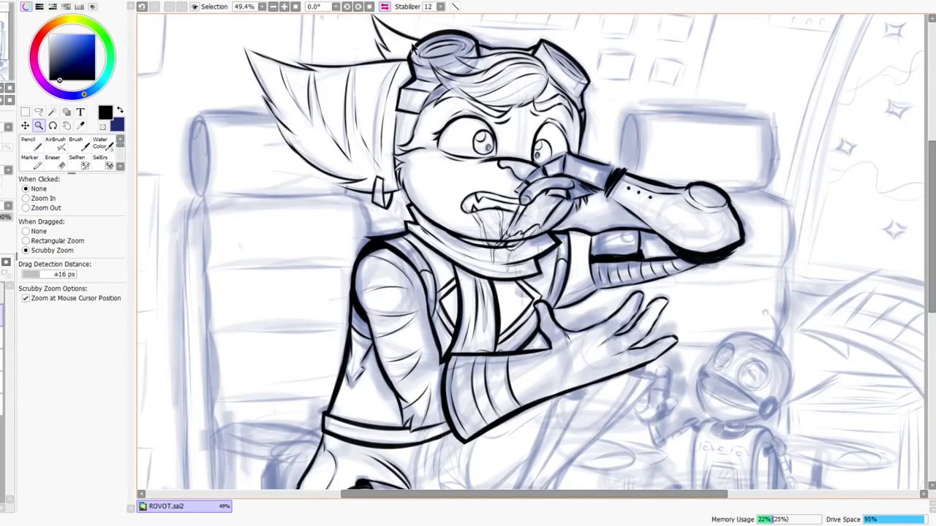
pyautogui.click(384, 7)
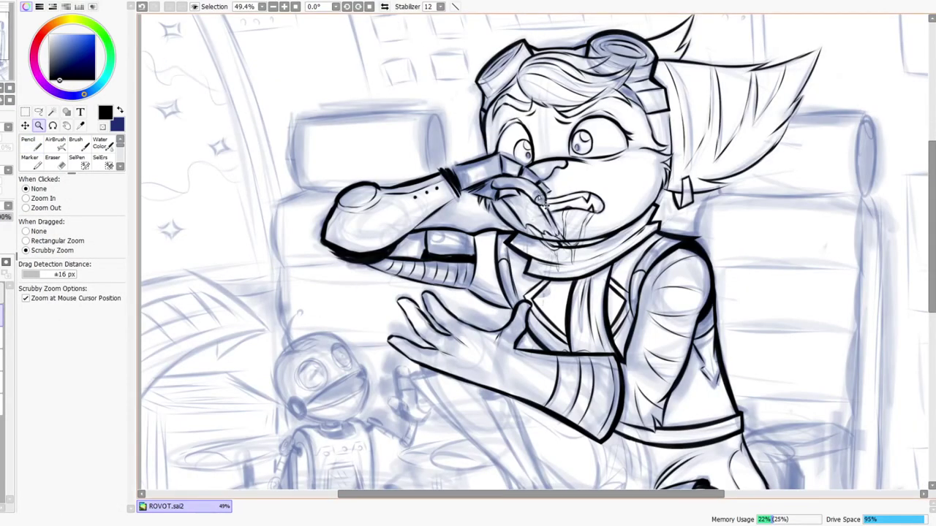
pyautogui.moveTo(638, 327); pyautogui.dragTo(629, 328)
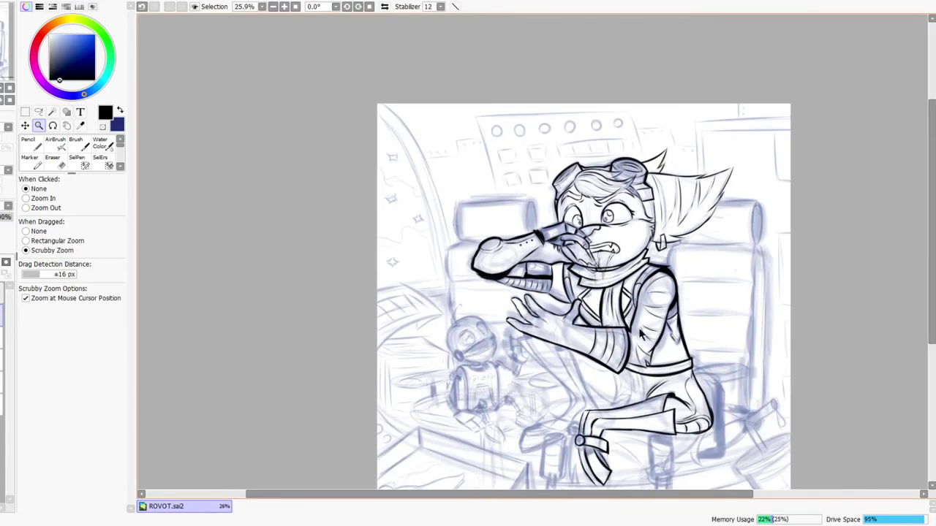
pyautogui.moveTo(644, 383); pyautogui.dragTo(638, 326)
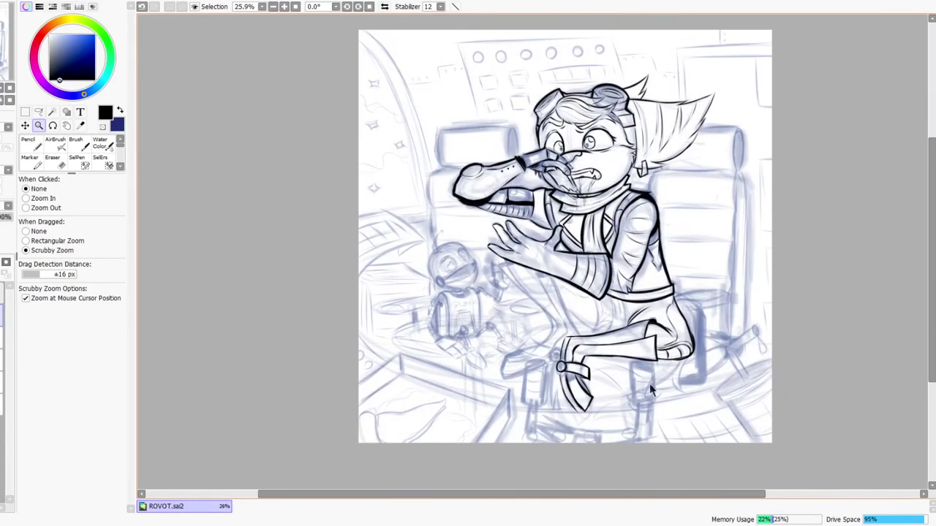
pyautogui.moveTo(650, 390); pyautogui.dragTo(646, 334)
pyautogui.click(385, 6)
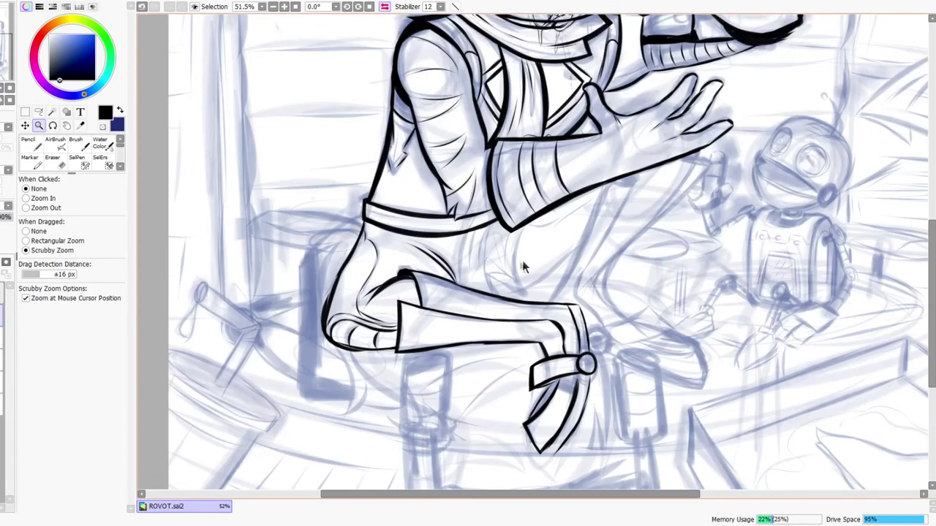
pyautogui.moveTo(522, 262); pyautogui.dragTo(528, 215)
pyautogui.moveTo(438, 255); pyautogui.dragTo(581, 236)
pyautogui.moveTo(583, 178); pyautogui.dragTo(571, 223)
pyautogui.moveTo(687, 211); pyautogui.dragTo(628, 236)
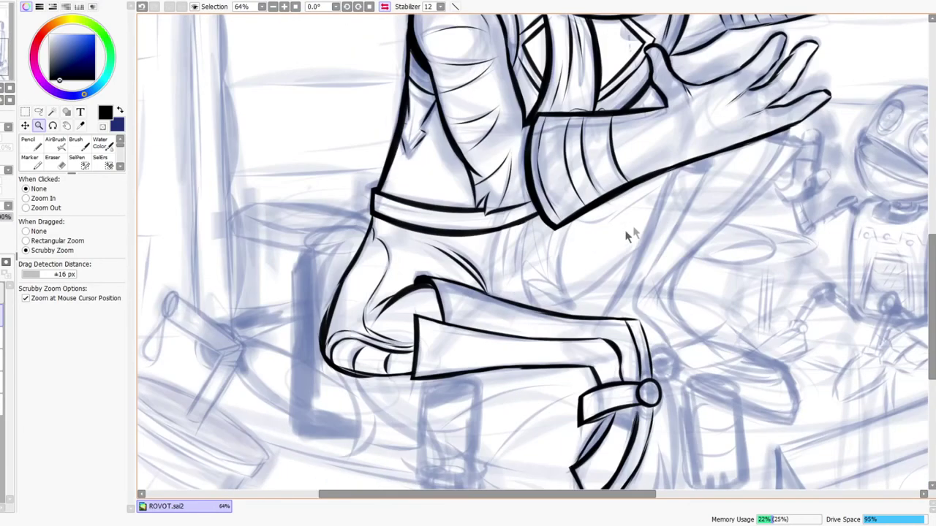
pyautogui.moveTo(579, 276); pyautogui.dragTo(623, 212)
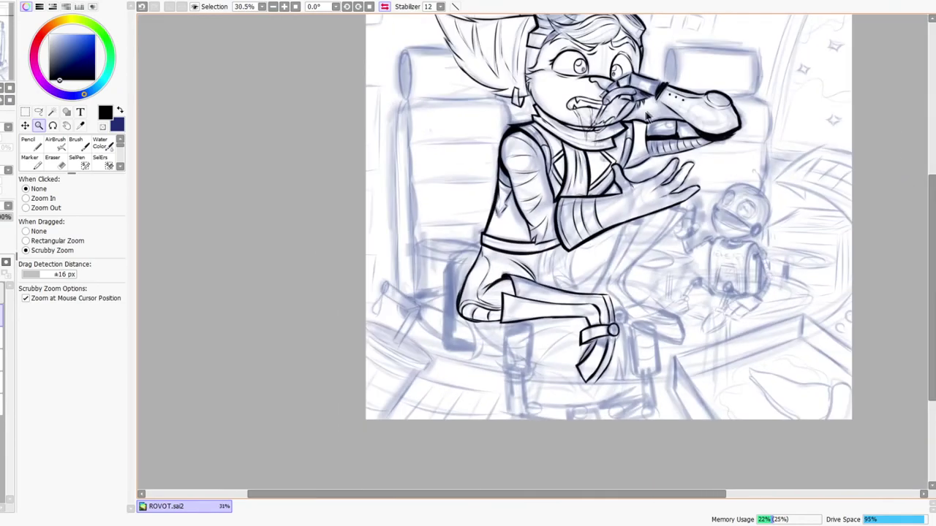
# Step: Ink the long curved line running from beneath the glove cuff down toward the boot
pyautogui.moveTo(577, 278); pyautogui.dragTo(594, 248)
pyautogui.moveTo(539, 261); pyautogui.dragTo(578, 218)
pyautogui.moveTo(611, 188)
pyautogui.mouseDown()
pyautogui.moveTo(619, 337)
pyautogui.moveTo(635, 345)
pyautogui.mouseUp()
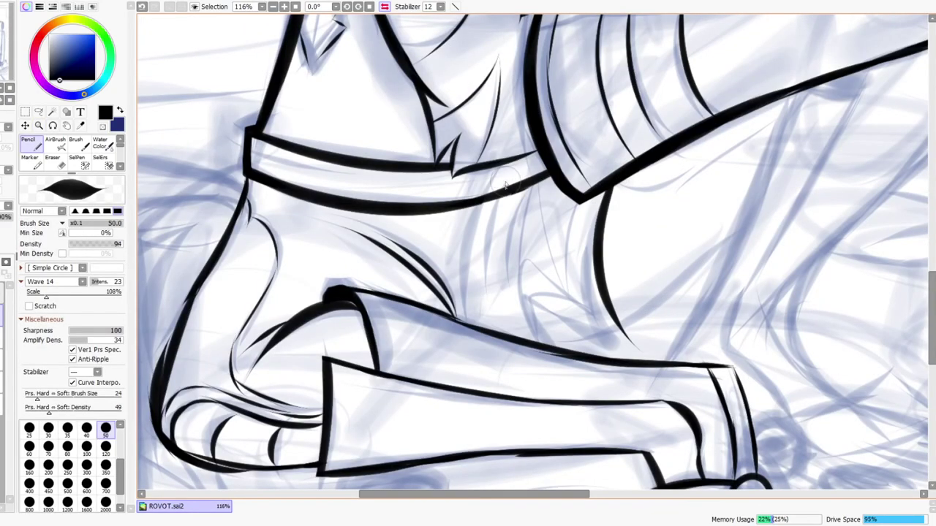
# Step: Erase the end of the waistband's lower line beside the glove cuff and touch up the cuff's edge
pyautogui.scroll(5, 505, 184)
pyautogui.press('e')
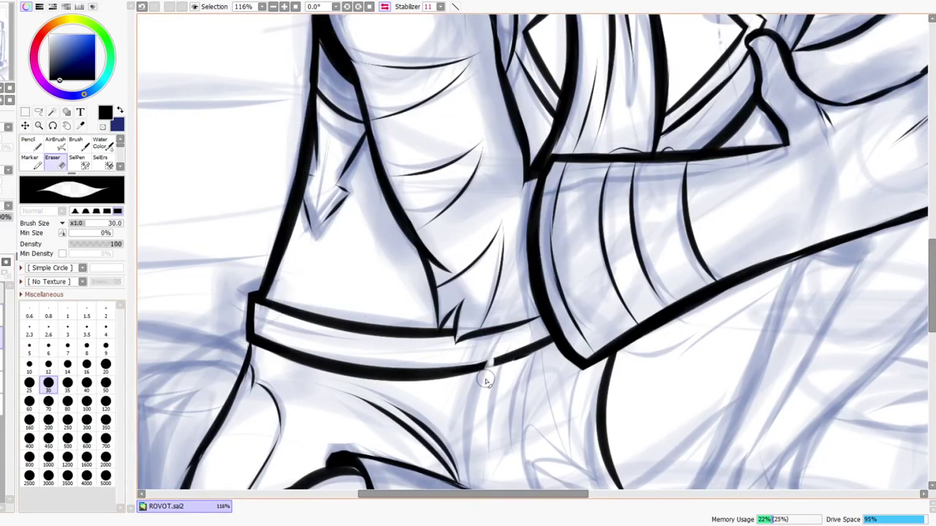
pyautogui.moveTo(508, 373); pyautogui.dragTo(529, 340)
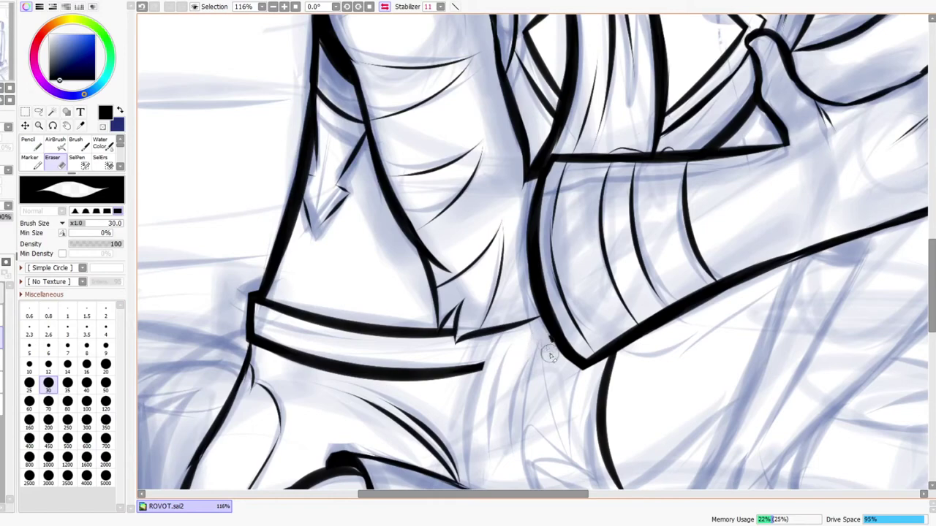
pyautogui.press('n')
pyautogui.moveTo(527, 292); pyautogui.dragTo(574, 364)
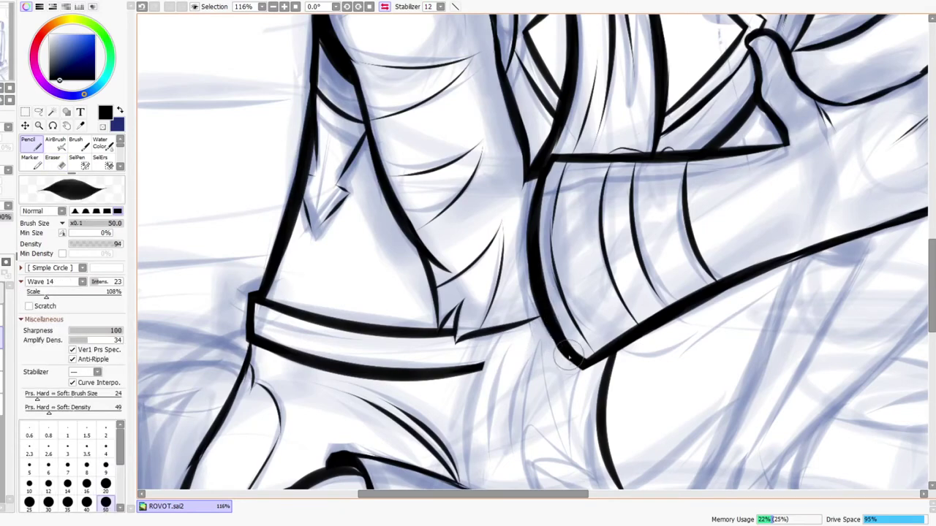
# Step: Ink the thick vertical cloth edge from the shortened waistband line down to the boot, with a fold line beside it
pyautogui.hotkey('ctrl', 'space')
pyautogui.moveTo(578, 294); pyautogui.dragTo(576, 307)
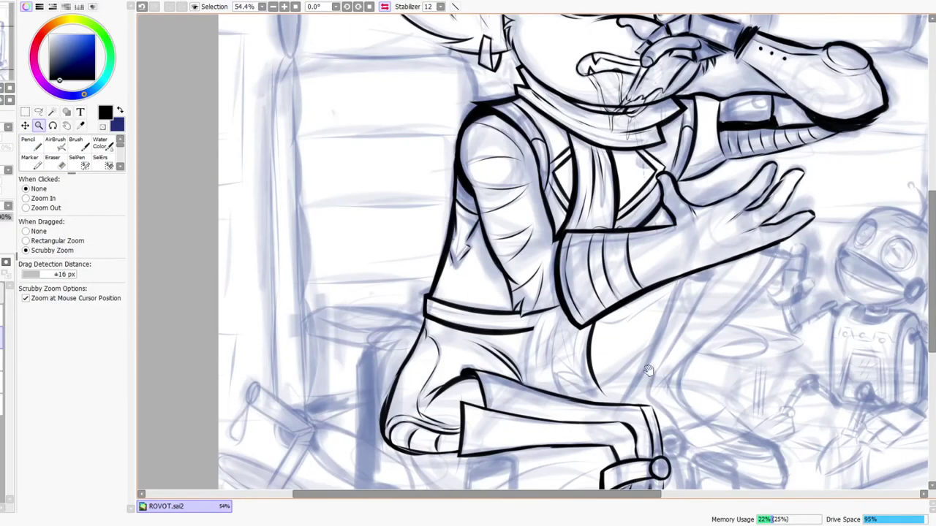
pyautogui.moveTo(643, 375); pyautogui.dragTo(644, 294)
pyautogui.moveTo(551, 258); pyautogui.dragTo(529, 243)
pyautogui.press('n')
pyautogui.moveTo(527, 194); pyautogui.dragTo(516, 306)
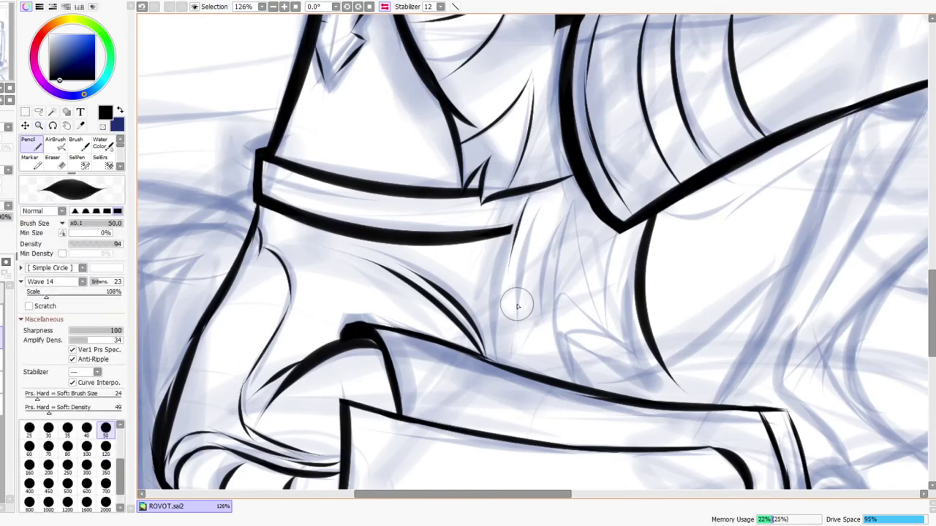
pyautogui.moveTo(500, 359); pyautogui.dragTo(493, 283)
pyautogui.moveTo(501, 326); pyautogui.dragTo(525, 203)
pyautogui.moveTo(502, 307)
pyautogui.mouseDown()
pyautogui.moveTo(518, 212)
pyautogui.moveTo(534, 196)
pyautogui.mouseUp()
pyautogui.hotkey('ctrl', 'z')
pyautogui.moveTo(497, 306); pyautogui.dragTo(524, 205)
pyautogui.moveTo(503, 283)
pyautogui.mouseDown()
pyautogui.moveTo(534, 192)
pyautogui.moveTo(515, 216)
pyautogui.mouseUp()
# Step: Ink the inner fold lines of the cloth below the cuff and its curled lower fold above the boot
pyautogui.moveTo(571, 199); pyautogui.dragTo(554, 325)
pyautogui.moveTo(563, 216)
pyautogui.mouseDown()
pyautogui.moveTo(535, 336)
pyautogui.moveTo(581, 369)
pyautogui.moveTo(660, 391)
pyautogui.moveTo(684, 384)
pyautogui.mouseUp()
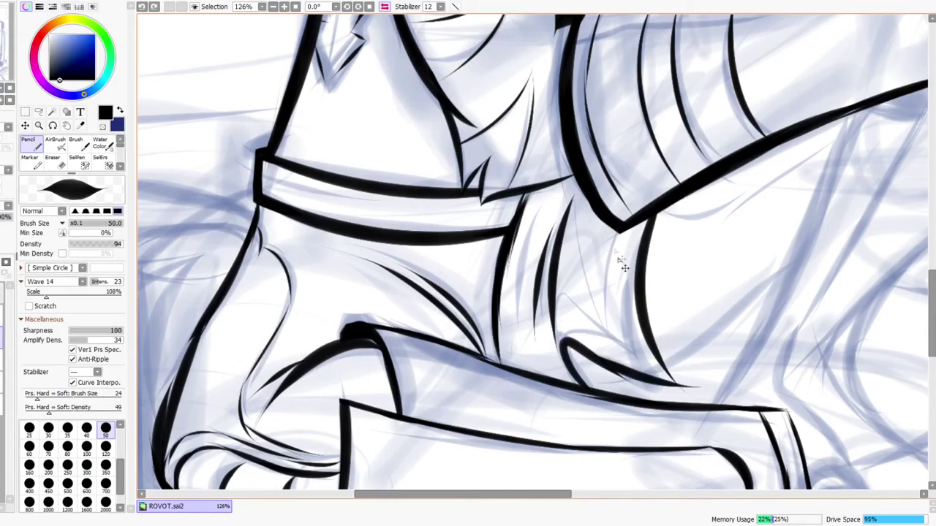
pyautogui.moveTo(619, 261); pyautogui.dragTo(586, 294)
# Step: Extend the front curve below the cuff to the fold's pointed tip above the boot and erase the overshoot
pyautogui.click(385, 6)
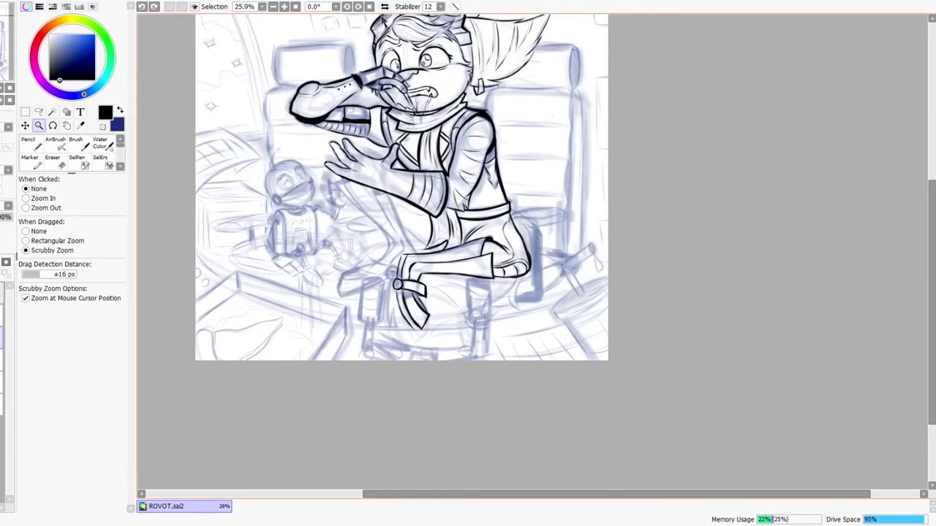
pyautogui.moveTo(466, 199); pyautogui.dragTo(479, 168)
pyautogui.moveTo(398, 300)
pyautogui.mouseDown()
pyautogui.moveTo(428, 259)
pyautogui.moveTo(377, 329)
pyautogui.mouseUp()
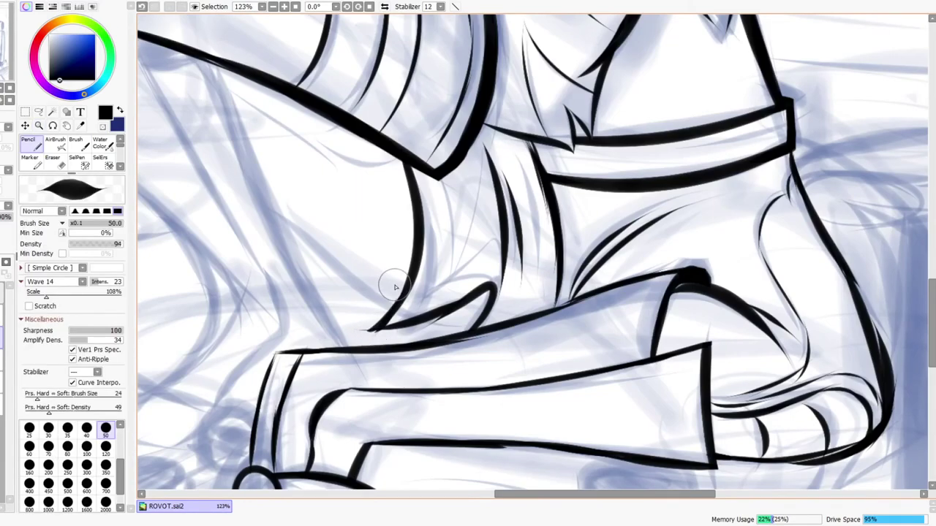
pyautogui.press('e')
pyautogui.moveTo(364, 327)
pyautogui.mouseDown()
pyautogui.moveTo(385, 334)
pyautogui.moveTo(354, 332)
pyautogui.mouseUp()
pyautogui.hotkey('ctrl', 'space')
pyautogui.moveTo(447, 239); pyautogui.dragTo(438, 257)
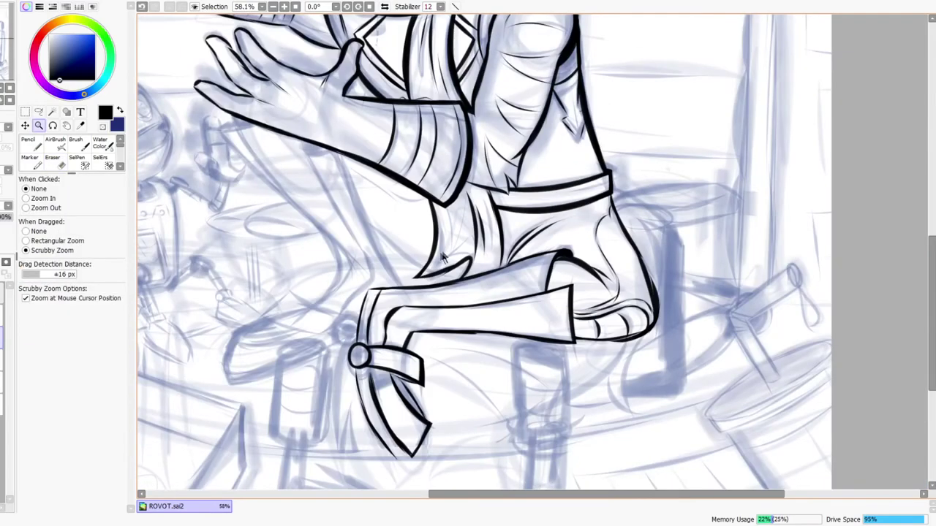
pyautogui.moveTo(511, 187)
pyautogui.mouseDown()
pyautogui.moveTo(544, 311)
pyautogui.moveTo(527, 322)
pyautogui.mouseUp()
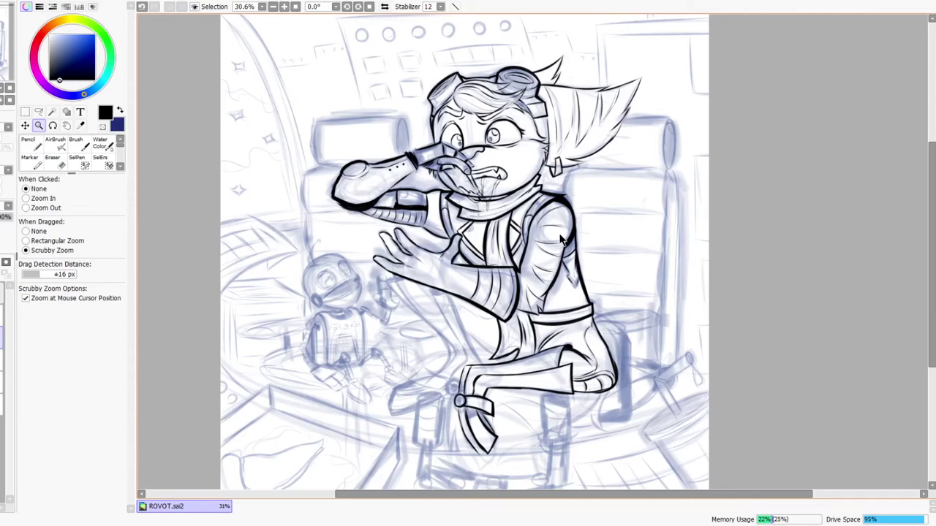
pyautogui.scroll(1, 516, 329)
pyautogui.scroll(1, 511, 350)
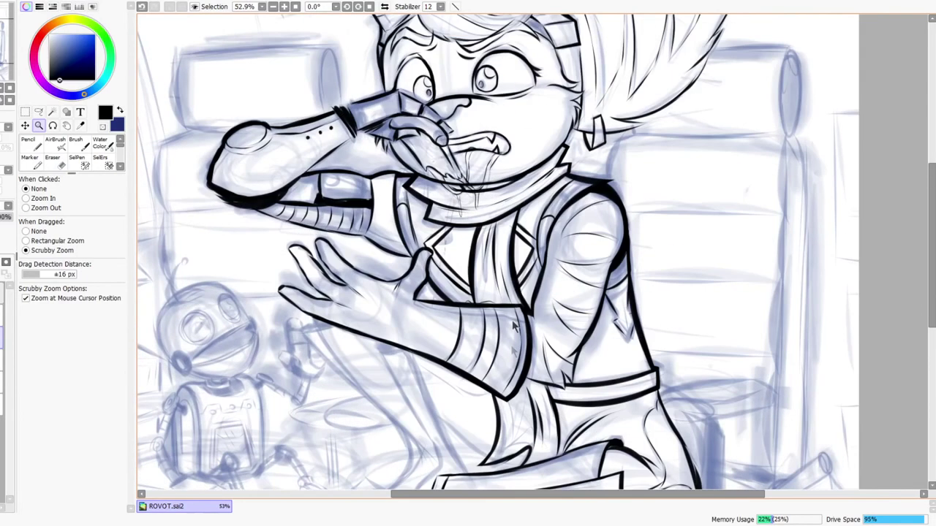
# Step: Ink the thick curved underside of the raised thigh down to the cloth's pointed fold above the crossed boot
pyautogui.scroll(-2, 513, 354)
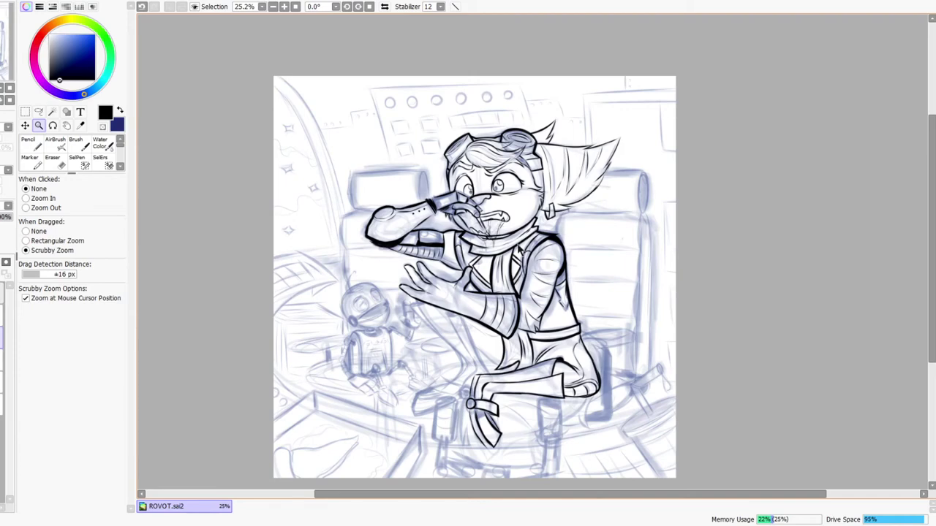
pyautogui.click(385, 7)
pyautogui.click(384, 6)
pyautogui.scroll(5, 534, 367)
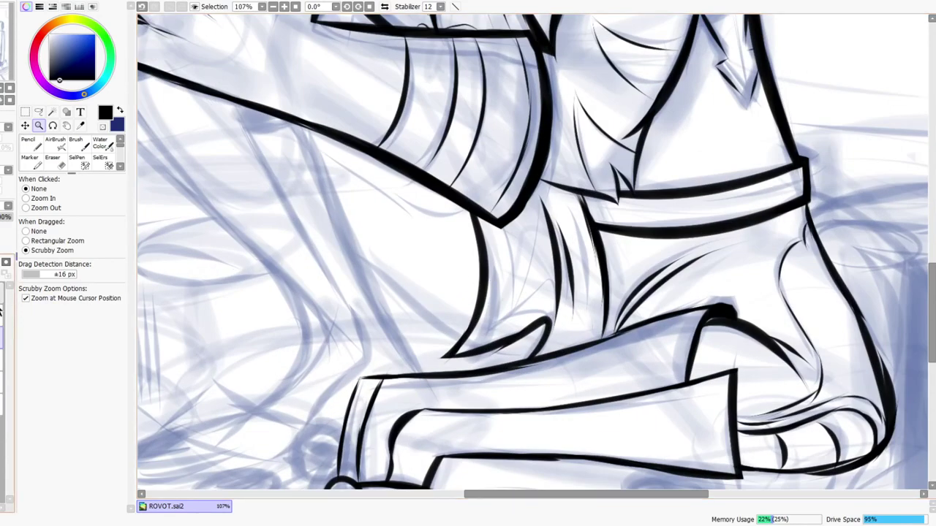
pyautogui.press('n')
pyautogui.moveTo(350, 256); pyautogui.dragTo(481, 347)
pyautogui.press('e')
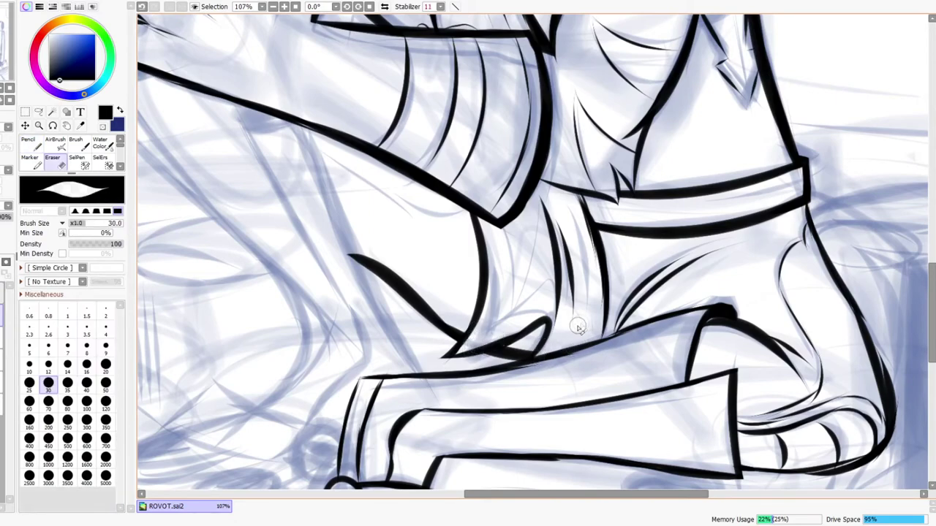
pyautogui.press('z')
pyautogui.moveTo(584, 320); pyautogui.dragTo(574, 317)
pyautogui.click(385, 7)
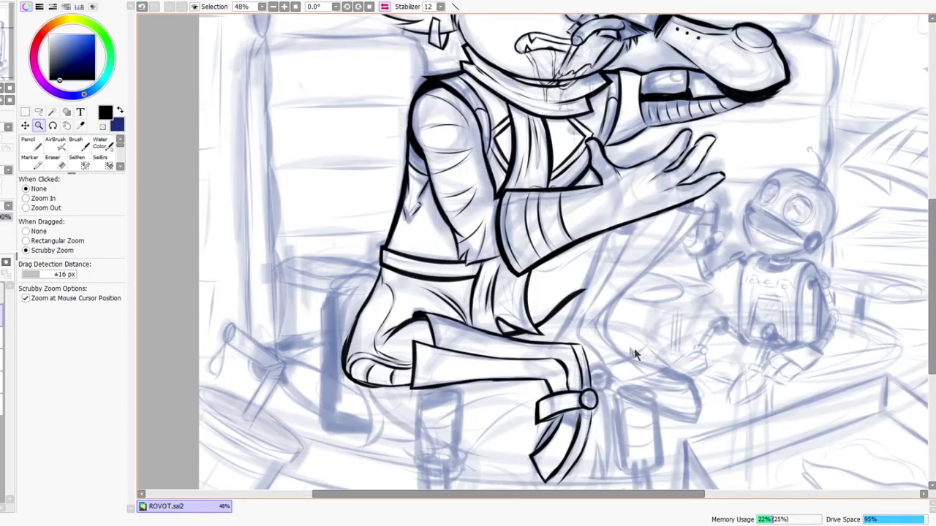
pyautogui.moveTo(634, 348); pyautogui.dragTo(613, 390)
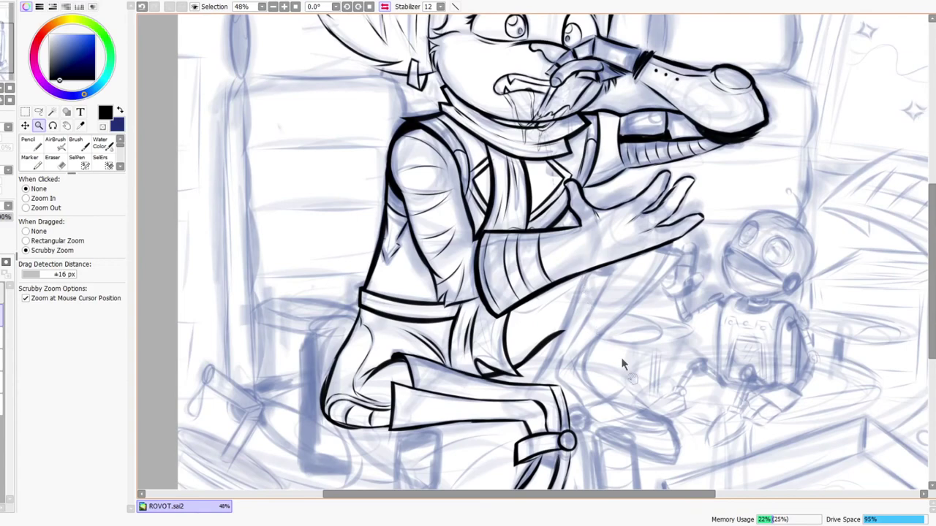
pyautogui.scroll(-1, 629, 373)
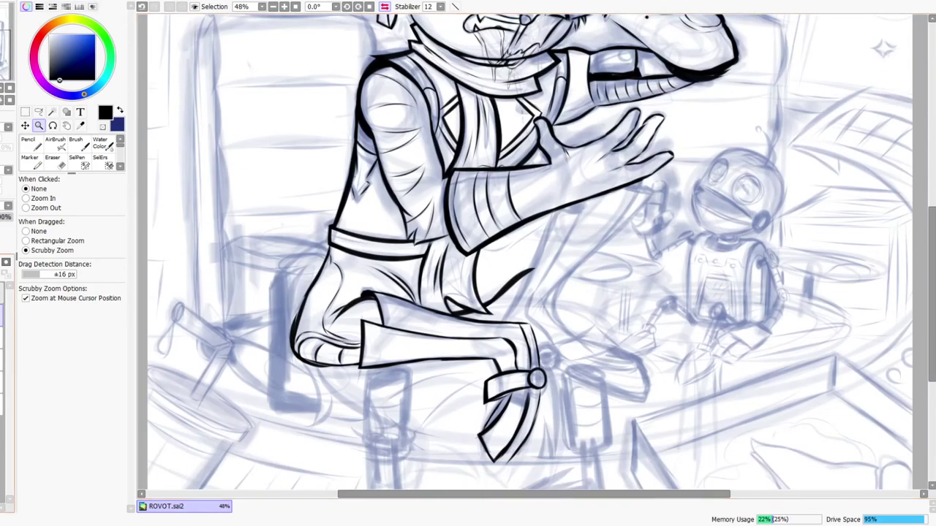
pyautogui.click(384, 7)
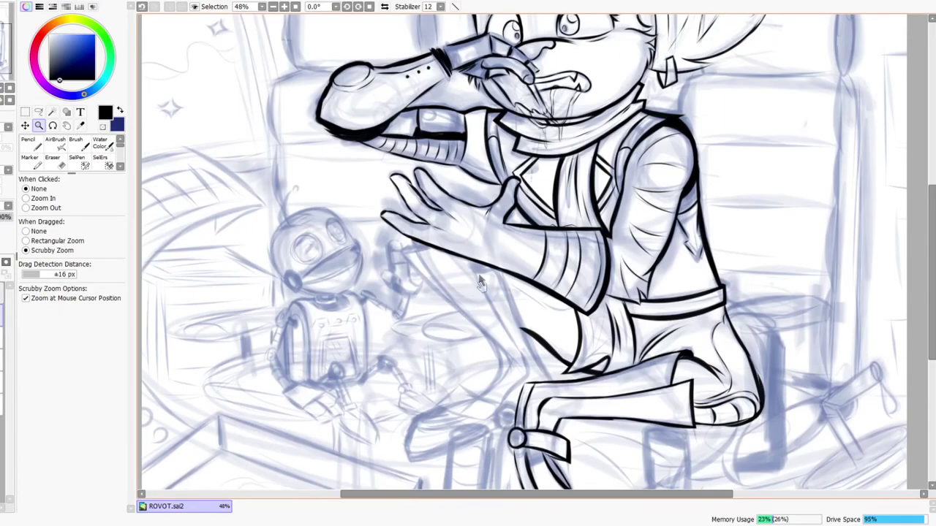
pyautogui.moveTo(419, 229); pyautogui.dragTo(410, 260)
pyautogui.moveTo(418, 175); pyautogui.dragTo(461, 319)
pyautogui.hotkey('ctrl', 'z')
pyautogui.moveTo(419, 170)
pyautogui.mouseDown()
pyautogui.moveTo(453, 297)
pyautogui.moveTo(426, 171)
pyautogui.mouseUp()
pyautogui.hotkey('ctrl', 'z')
# Step: Ink the short boot edge beneath the open hand and the dark gap between two fingers, erasing the overshoots
pyautogui.moveTo(649, 351)
pyautogui.mouseDown()
pyautogui.moveTo(613, 329)
pyautogui.moveTo(595, 298)
pyautogui.moveTo(618, 292)
pyautogui.mouseUp()
pyautogui.press('e')
pyautogui.moveTo(535, 293)
pyautogui.mouseDown()
pyautogui.moveTo(551, 310)
pyautogui.moveTo(544, 327)
pyautogui.moveTo(556, 269)
pyautogui.moveTo(540, 250)
pyautogui.moveTo(549, 243)
pyautogui.mouseUp()
pyautogui.moveTo(612, 224)
pyautogui.mouseDown()
pyautogui.moveTo(584, 241)
pyautogui.moveTo(640, 212)
pyautogui.mouseUp()
pyautogui.press('n')
pyautogui.moveTo(554, 238); pyautogui.dragTo(611, 218)
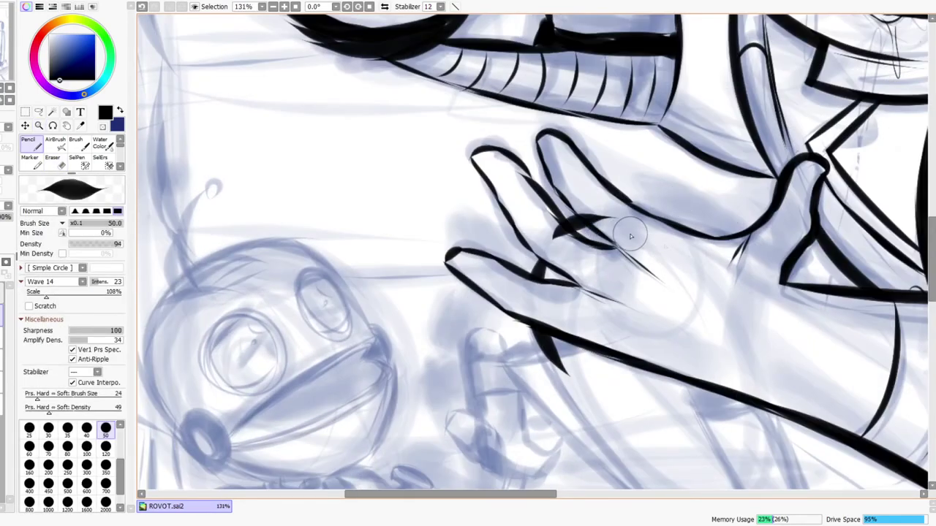
pyautogui.press('e')
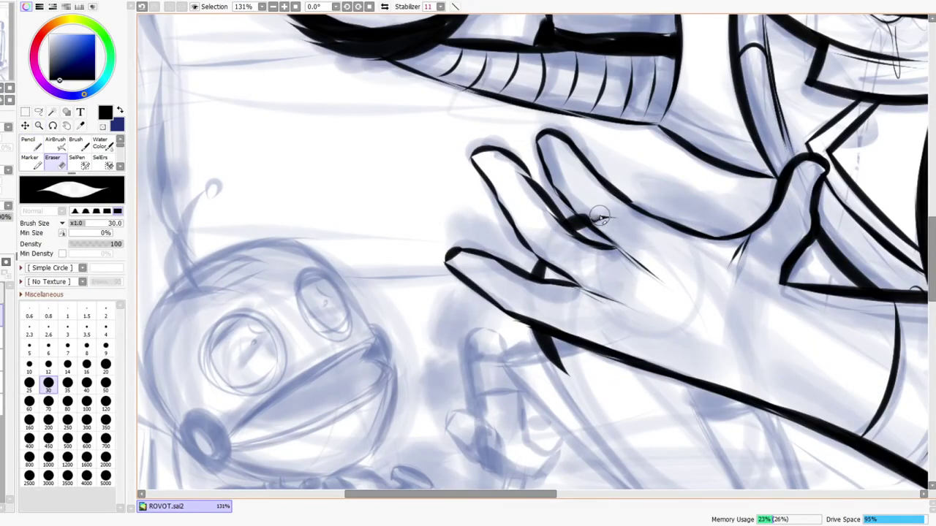
pyautogui.hotkey('ctrl', 'space')
pyautogui.moveTo(623, 215)
pyautogui.mouseDown()
pyautogui.moveTo(638, 264)
pyautogui.moveTo(632, 245)
pyautogui.mouseUp()
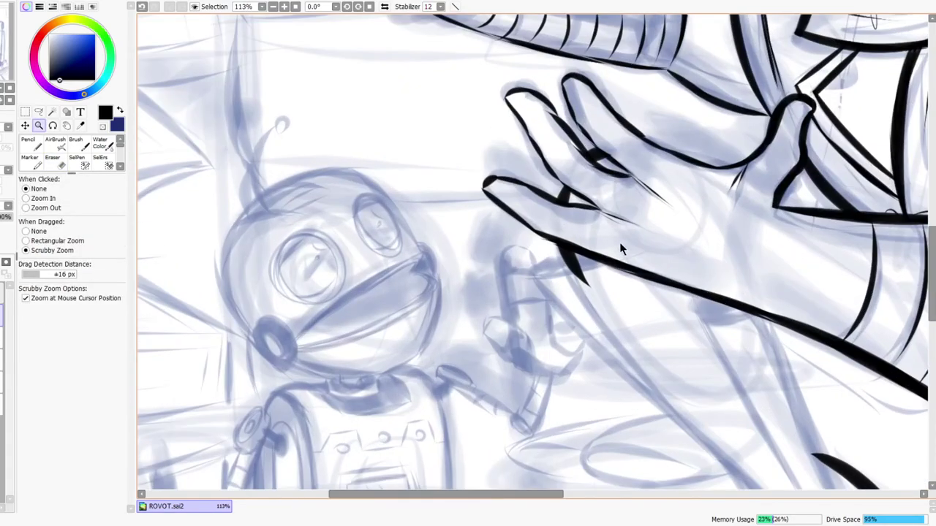
# Step: Ink a thin curved fold line on the raised thigh just below the glove cuff
pyautogui.moveTo(580, 281)
pyautogui.mouseDown()
pyautogui.moveTo(583, 272)
pyautogui.moveTo(580, 289)
pyautogui.mouseUp()
pyautogui.press('space')
pyautogui.moveTo(657, 374); pyautogui.dragTo(490, 336)
pyautogui.moveTo(715, 428); pyautogui.dragTo(563, 303)
pyautogui.hotkey('ctrl', 'space')
pyautogui.moveTo(550, 204)
pyautogui.mouseDown()
pyautogui.moveTo(558, 223)
pyautogui.moveTo(616, 247)
pyautogui.moveTo(554, 290)
pyautogui.mouseUp()
pyautogui.hotkey('ctrl', 'space')
pyautogui.moveTo(543, 254); pyautogui.dragTo(589, 333)
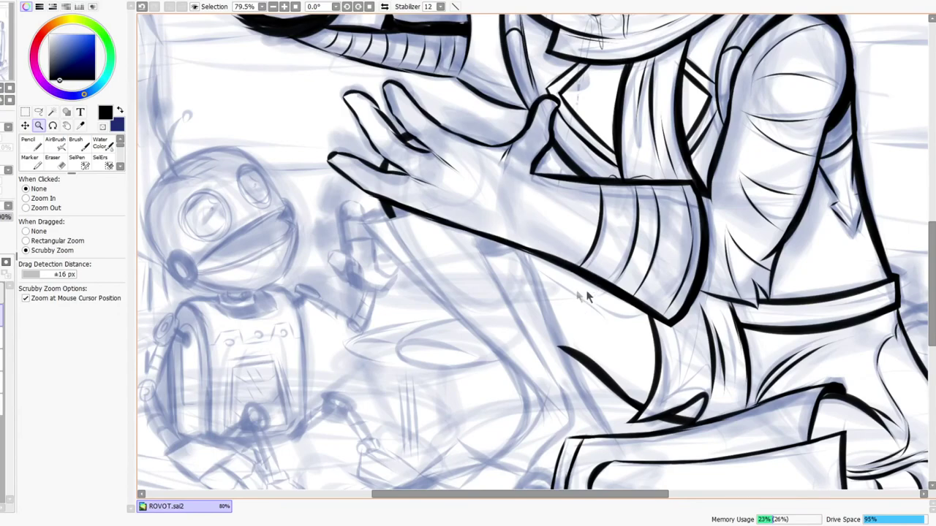
pyautogui.press('n')
pyautogui.moveTo(542, 274)
pyautogui.mouseDown()
pyautogui.moveTo(605, 315)
pyautogui.moveTo(643, 307)
pyautogui.moveTo(642, 328)
pyautogui.mouseUp()
pyautogui.hotkey('ctrl', 'space')
pyautogui.moveTo(679, 432); pyautogui.dragTo(614, 392)
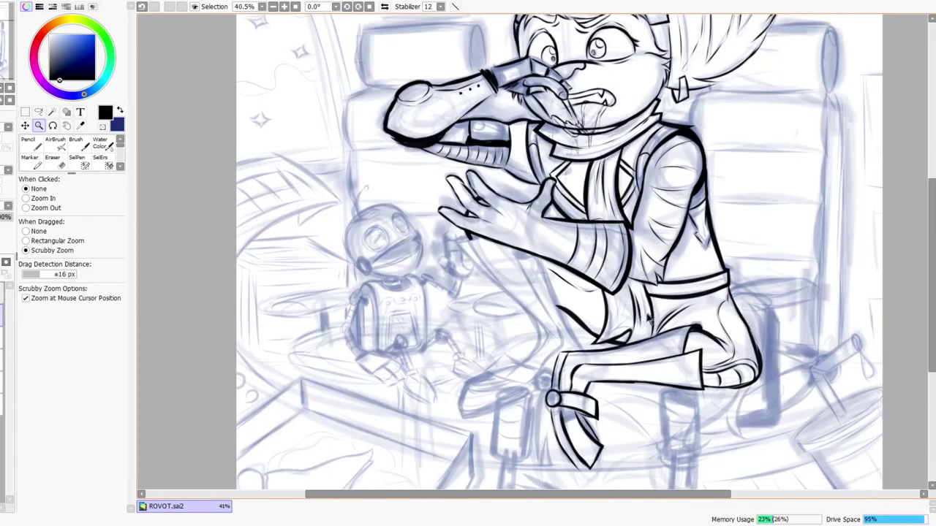
pyautogui.moveTo(646, 313); pyautogui.dragTo(639, 316)
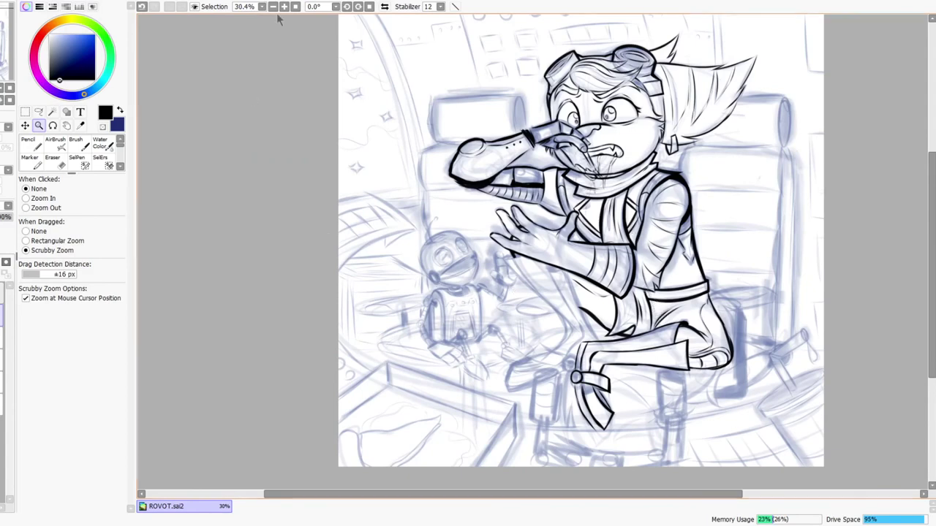
# Step: Ink the raised boot's open top rim below the little finger and fill its tip with solid black
pyautogui.click(384, 8)
pyautogui.click(384, 8)
pyautogui.scroll(2, 705, 115)
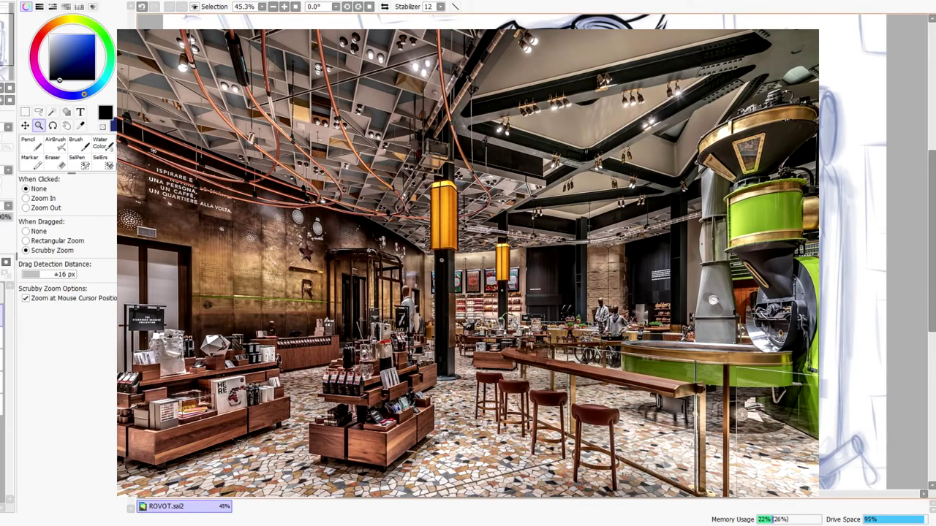
pyautogui.moveTo(497, 292); pyautogui.dragTo(451, 211)
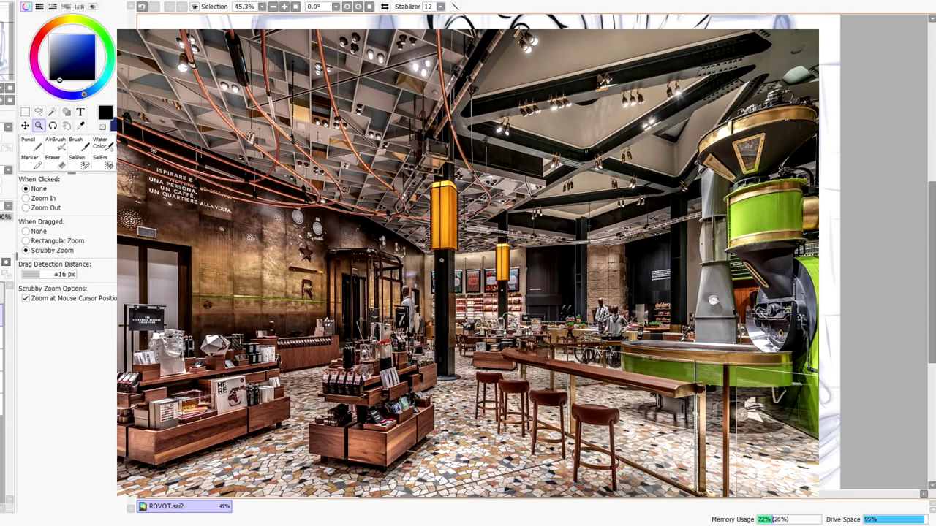
pyautogui.moveTo(468, 291); pyautogui.dragTo(541, 291)
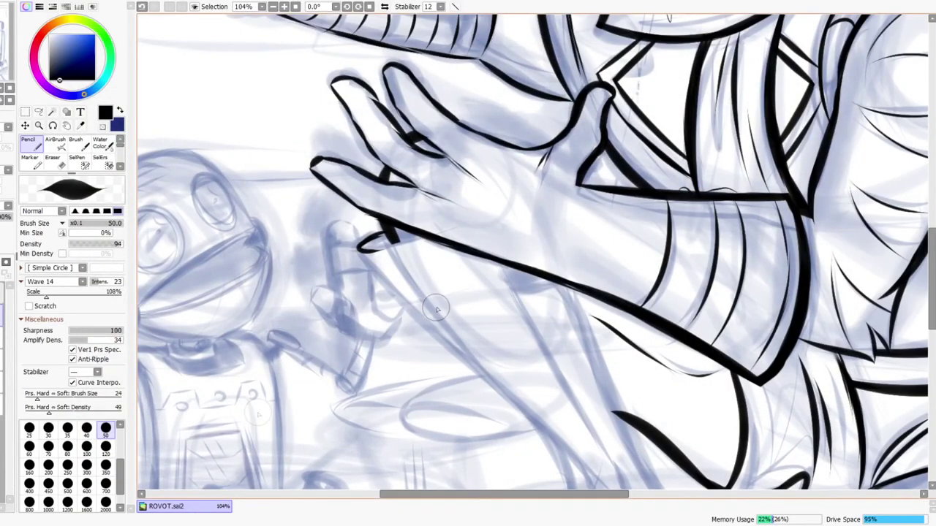
pyautogui.click(384, 6)
pyautogui.moveTo(629, 232)
pyautogui.mouseDown()
pyautogui.moveTo(718, 252)
pyautogui.moveTo(725, 275)
pyautogui.moveTo(743, 237)
pyautogui.mouseUp()
pyautogui.hotkey('ctrl', 'space')
pyautogui.moveTo(692, 214)
pyautogui.mouseDown()
pyautogui.moveTo(668, 204)
pyautogui.moveTo(645, 222)
pyautogui.moveTo(657, 210)
pyautogui.moveTo(712, 222)
pyautogui.mouseUp()
pyautogui.moveTo(572, 203); pyautogui.dragTo(704, 245)
pyautogui.hotkey('ctrl', 'z')
pyautogui.moveTo(561, 206); pyautogui.dragTo(682, 220)
# Step: Erase the stray line ends at the rim's tip and where the rim crosses the hand's outline
pyautogui.press('e')
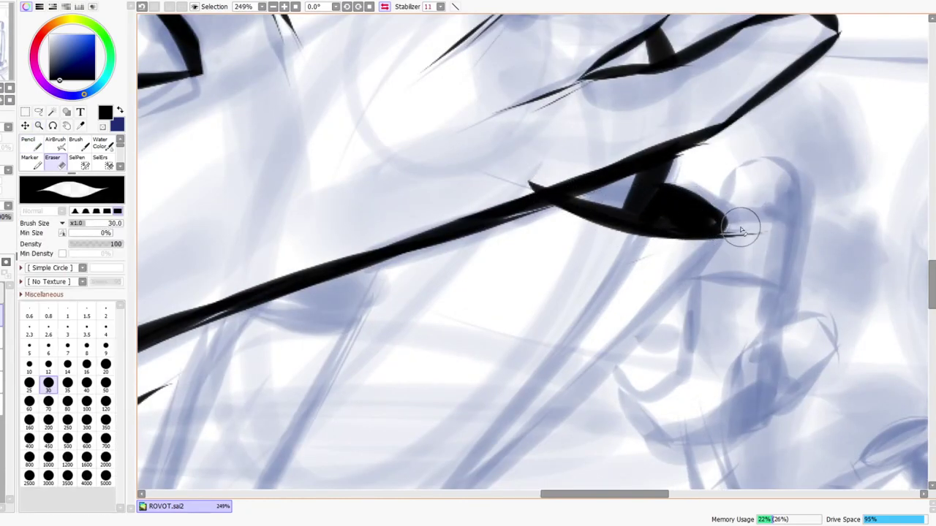
pyautogui.moveTo(527, 188); pyautogui.dragTo(540, 185)
pyautogui.press('z')
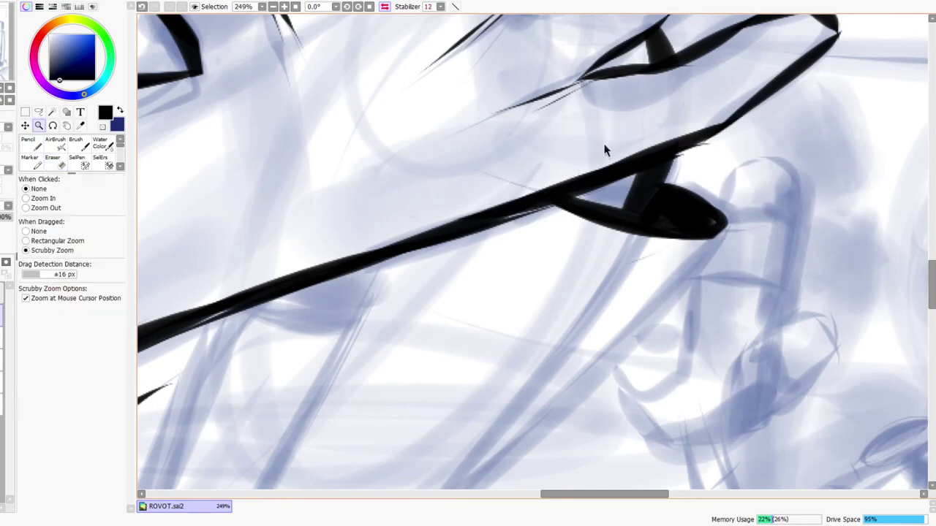
pyautogui.moveTo(605, 148); pyautogui.dragTo(530, 42)
pyautogui.click(384, 7)
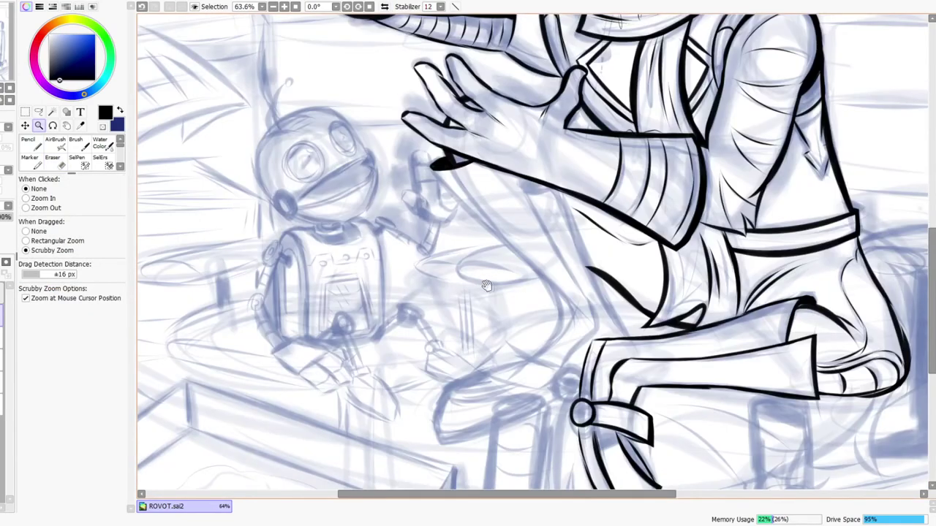
# Step: Ink the raised boot's long front edge from the black rim tip down along the shin
pyautogui.scroll(-2, 483, 281)
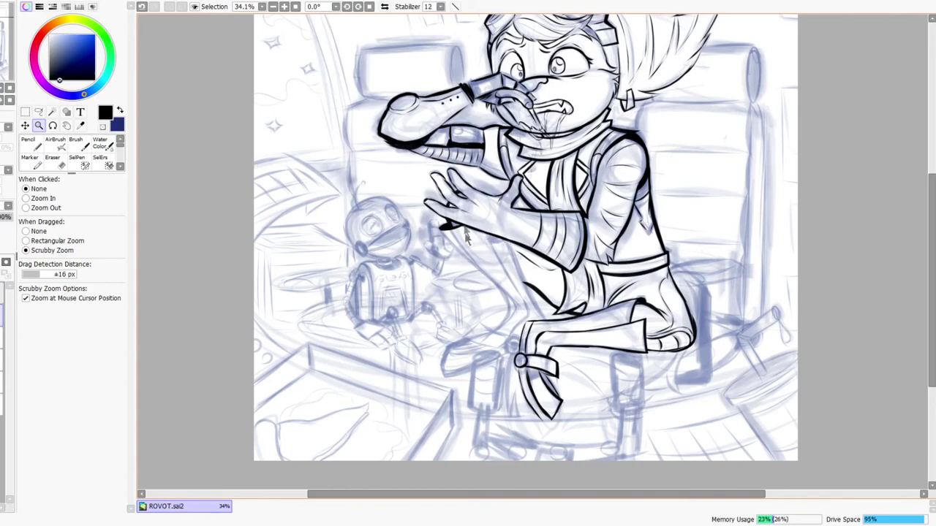
pyautogui.click(385, 7)
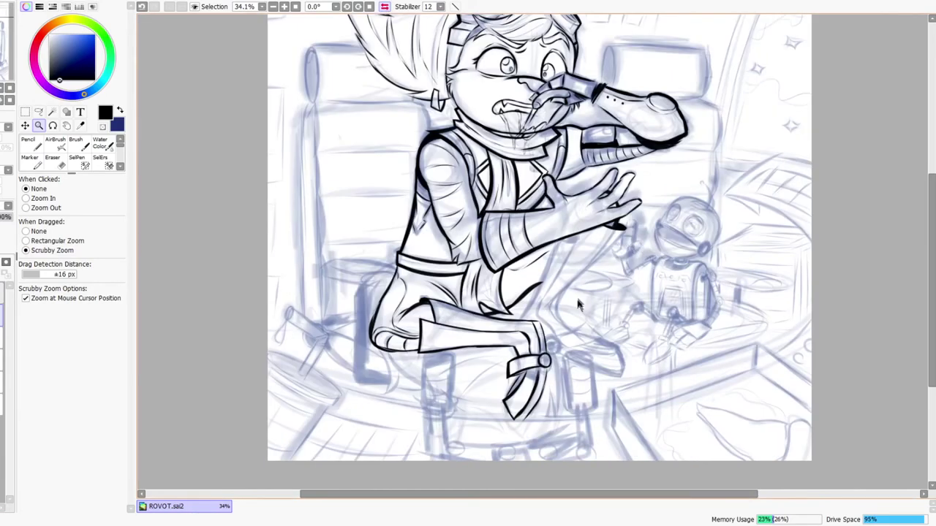
pyautogui.moveTo(576, 300); pyautogui.dragTo(568, 319)
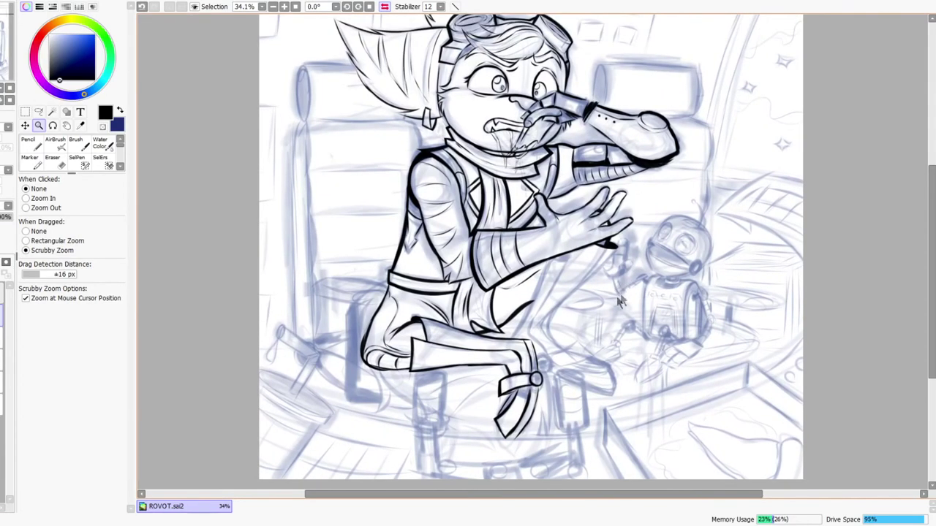
pyautogui.moveTo(544, 338); pyautogui.dragTo(559, 307)
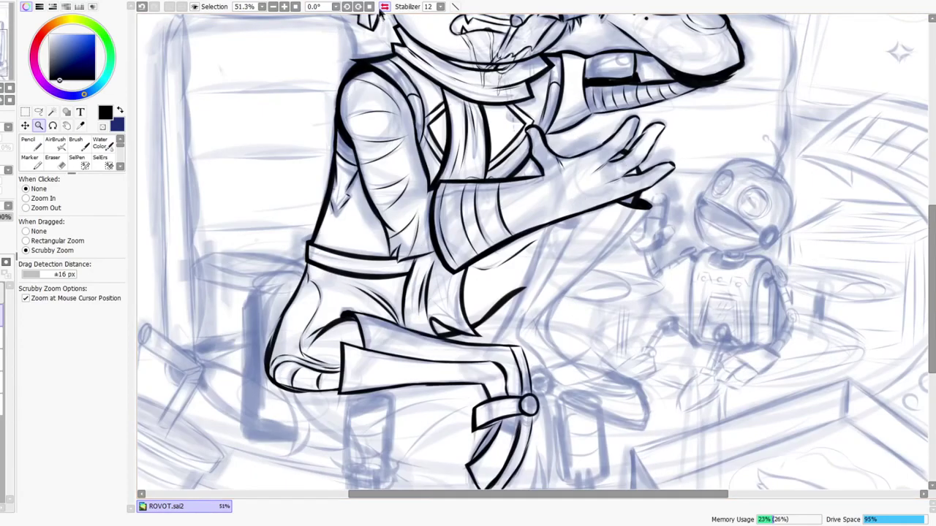
pyautogui.press('h')
pyautogui.moveTo(464, 225); pyautogui.dragTo(461, 194)
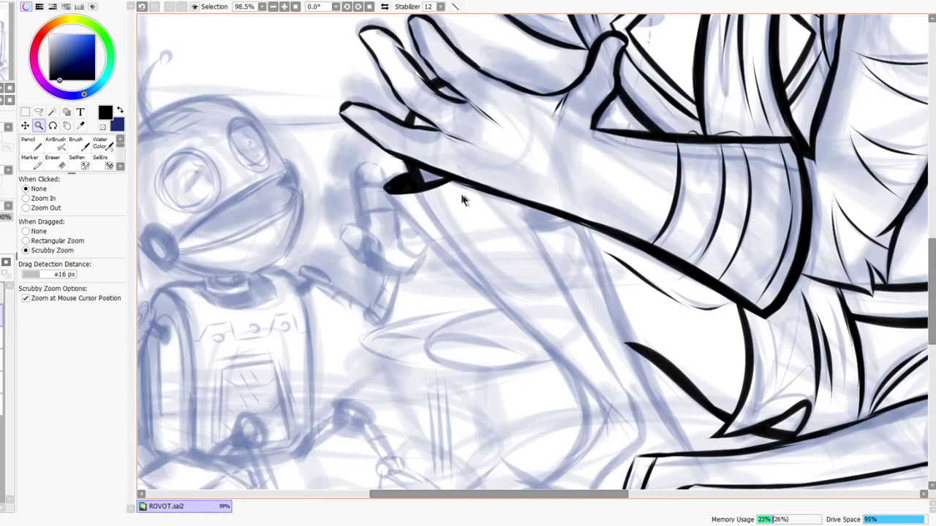
pyautogui.click(358, 7)
pyautogui.click(358, 7)
pyautogui.moveTo(439, 160)
pyautogui.mouseDown()
pyautogui.moveTo(440, 139)
pyautogui.moveTo(423, 169)
pyautogui.moveTo(429, 187)
pyautogui.moveTo(503, 330)
pyautogui.mouseUp()
pyautogui.press('n')
pyautogui.press('e')
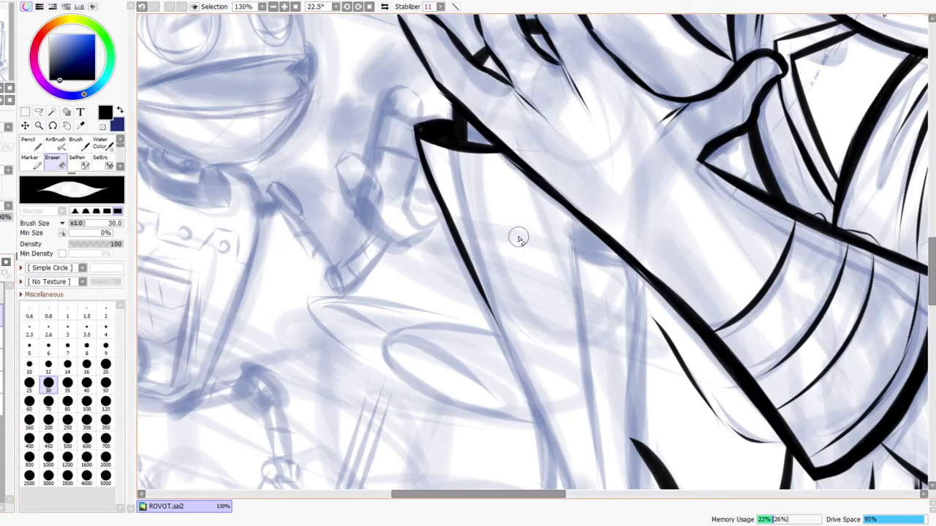
# Step: Ink the small corner of the boot's top rim beneath the forearm and erase the lines running past it
pyautogui.press('n')
pyautogui.moveTo(574, 196); pyautogui.dragTo(589, 323)
pyautogui.hotkey('ctrl', 'z')
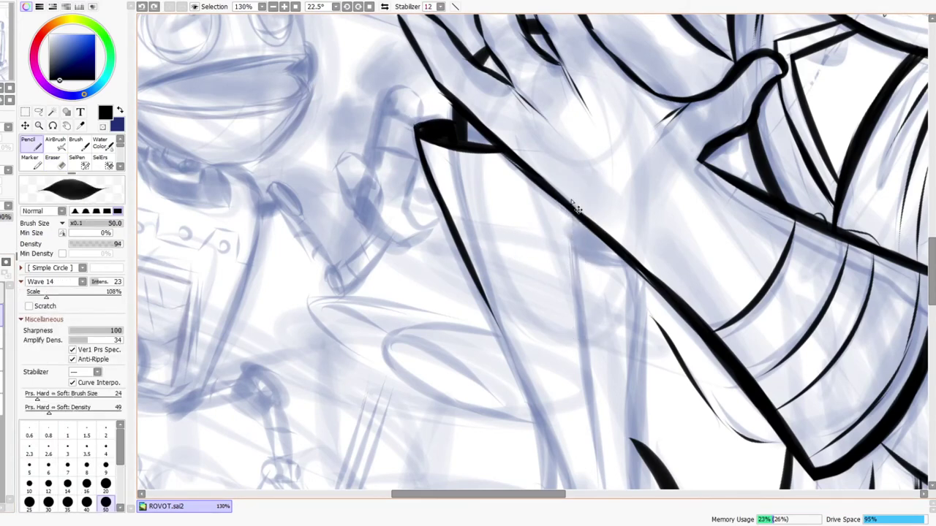
pyautogui.moveTo(570, 187); pyautogui.dragTo(581, 342)
pyautogui.moveTo(552, 248); pyautogui.dragTo(706, 268)
pyautogui.press('e')
pyautogui.moveTo(572, 184)
pyautogui.mouseDown()
pyautogui.moveTo(572, 201)
pyautogui.moveTo(573, 182)
pyautogui.mouseUp()
pyautogui.moveTo(661, 269)
pyautogui.mouseDown()
pyautogui.moveTo(628, 249)
pyautogui.moveTo(671, 269)
pyautogui.mouseUp()
pyautogui.moveTo(548, 255); pyautogui.dragTo(563, 268)
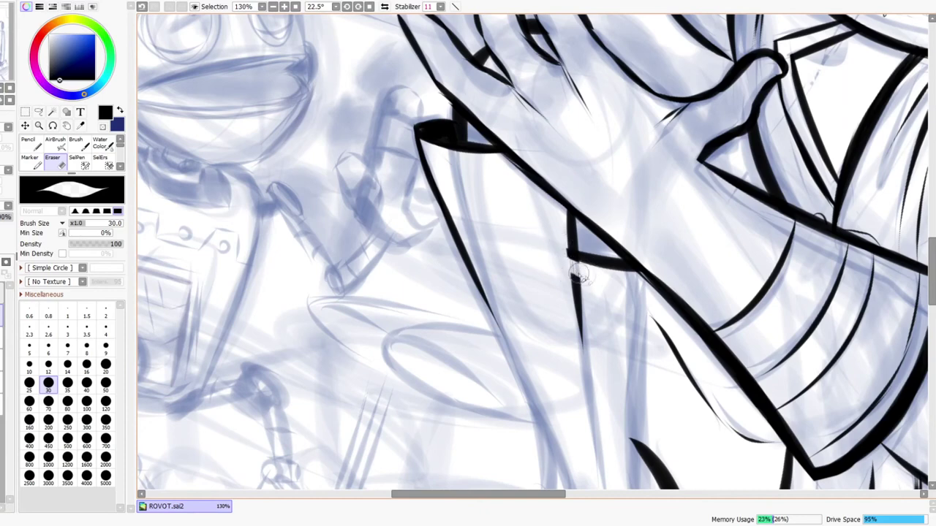
pyautogui.moveTo(566, 271); pyautogui.dragTo(590, 378)
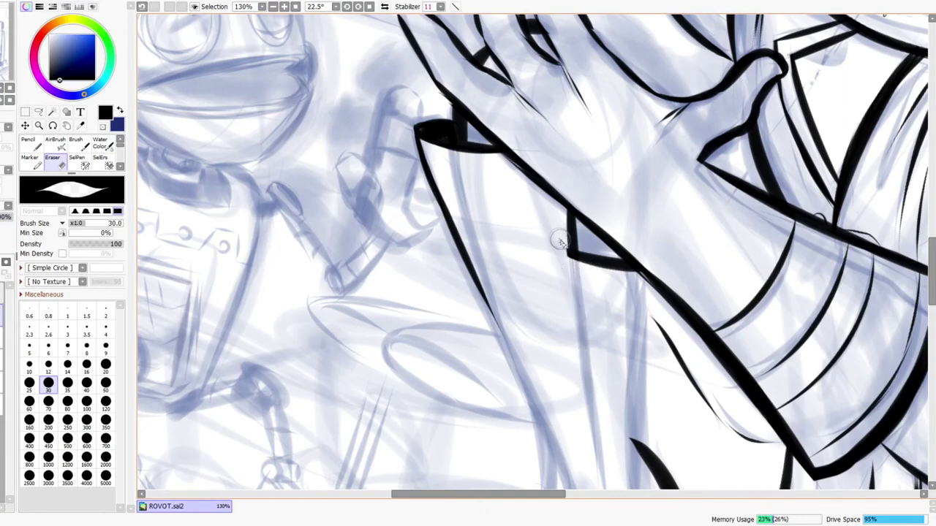
# Step: Ink the raised boot's long back edge from the forearm past the thigh line down to the crossed boot
pyautogui.hotkey('ctrl', 'space')
pyautogui.moveTo(581, 267); pyautogui.dragTo(560, 320)
pyautogui.moveTo(616, 383); pyautogui.dragTo(599, 335)
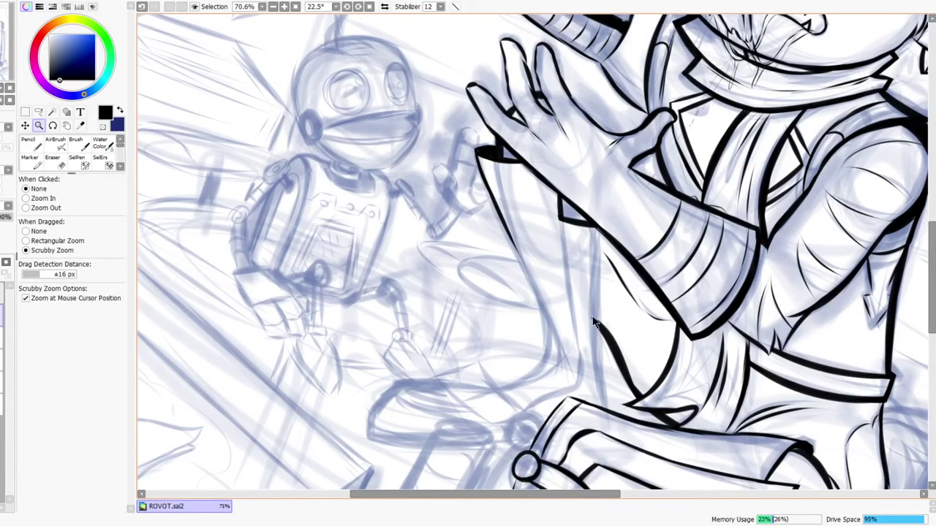
pyautogui.click(384, 9)
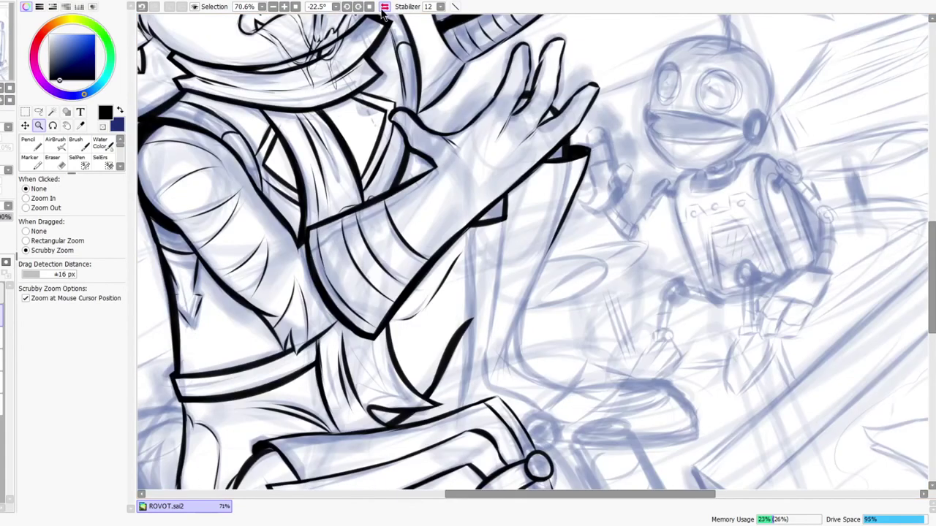
pyautogui.click(384, 8)
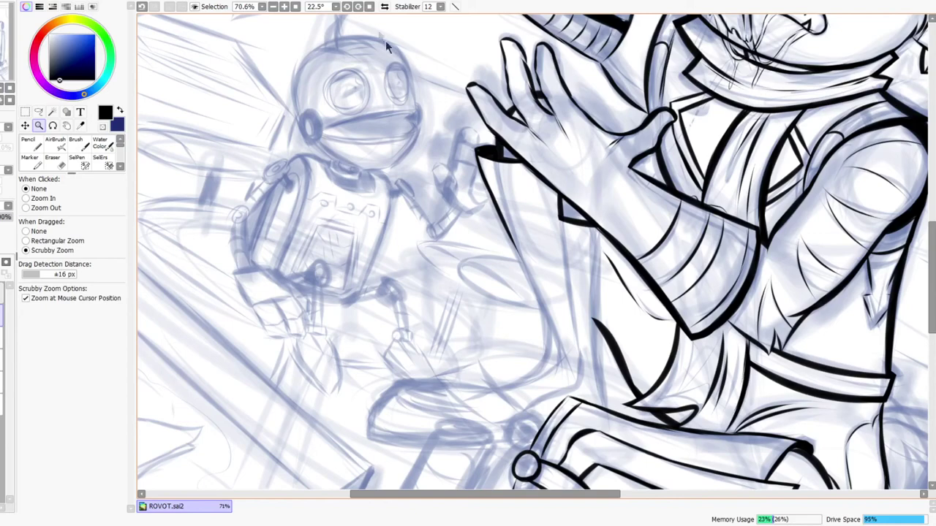
pyautogui.press('h')
pyautogui.moveTo(484, 267)
pyautogui.mouseDown()
pyautogui.moveTo(469, 207)
pyautogui.moveTo(463, 252)
pyautogui.mouseUp()
pyautogui.hotkey('ctrl', 'z')
pyautogui.moveTo(453, 163); pyautogui.dragTo(454, 269)
pyautogui.moveTo(452, 187); pyautogui.dragTo(459, 301)
pyautogui.moveTo(454, 238)
pyautogui.mouseDown()
pyautogui.moveTo(467, 342)
pyautogui.moveTo(470, 210)
pyautogui.mouseUp()
pyautogui.moveTo(459, 157); pyautogui.dragTo(465, 275)
pyautogui.moveTo(462, 184)
pyautogui.mouseDown()
pyautogui.moveTo(462, 315)
pyautogui.moveTo(455, 340)
pyautogui.moveTo(457, 294)
pyautogui.moveTo(447, 376)
pyautogui.mouseUp()
pyautogui.moveTo(461, 245); pyautogui.dragTo(444, 380)
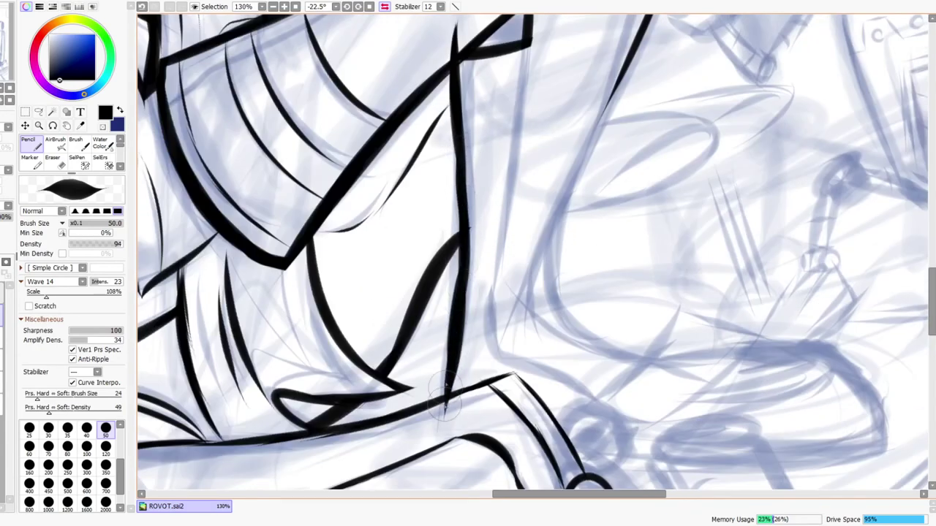
# Step: Clean up the back edge's contour and erase its overshoots at the crossed boot and above the forearm outline
pyautogui.press('e')
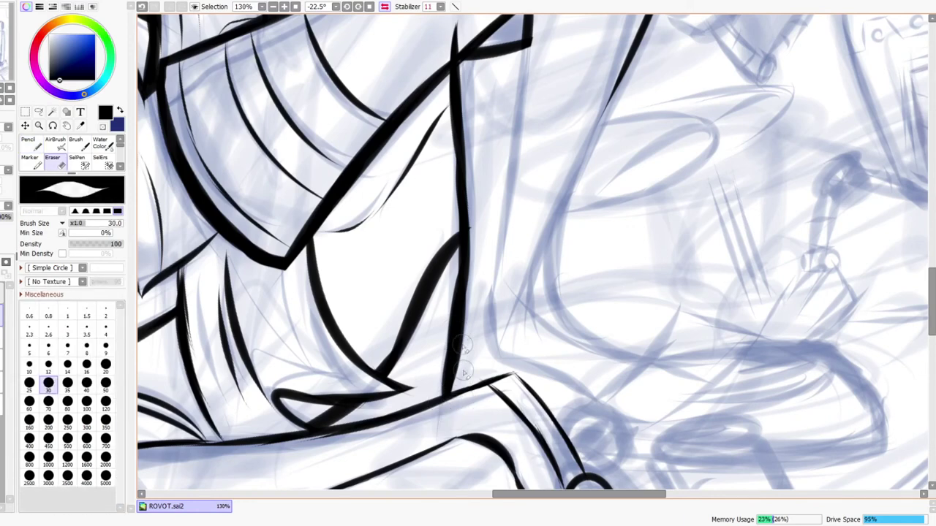
pyautogui.moveTo(460, 267); pyautogui.dragTo(440, 396)
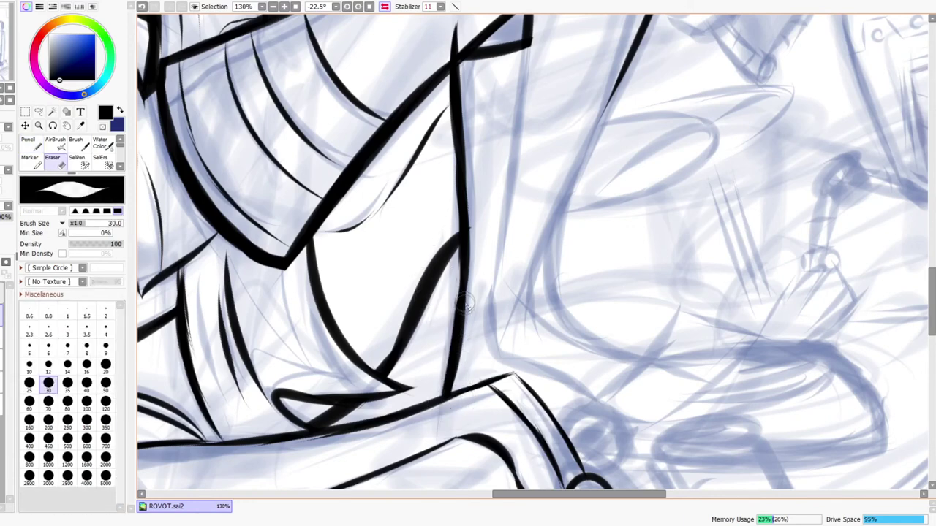
pyautogui.hotkey('ctrl', 'space')
pyautogui.moveTo(502, 276); pyautogui.dragTo(554, 192)
pyautogui.moveTo(488, 128)
pyautogui.mouseDown()
pyautogui.moveTo(499, 139)
pyautogui.moveTo(503, 236)
pyautogui.moveTo(511, 189)
pyautogui.mouseUp()
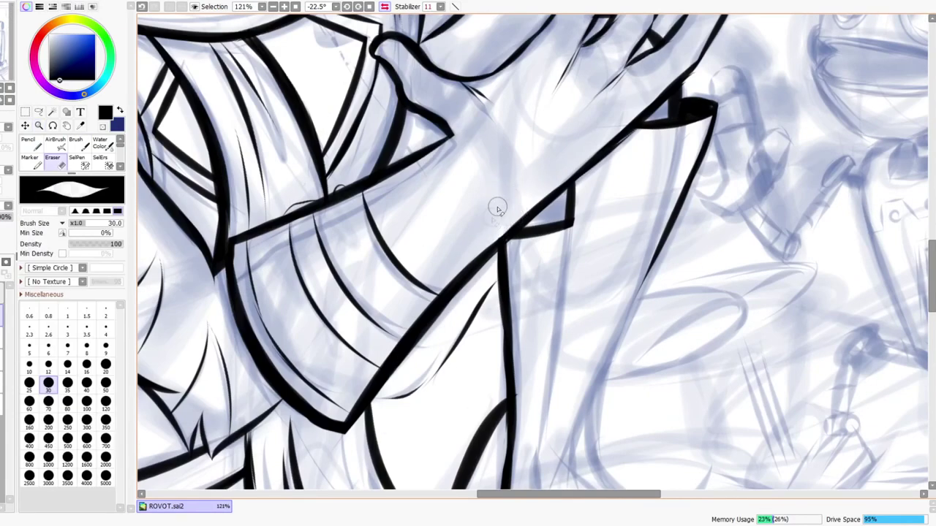
# Step: Ink the raised boot's inner line from the small rim corner down to the ankle, curving it outward over the instep
pyautogui.press('h')
pyautogui.moveTo(496, 401); pyautogui.dragTo(454, 211)
pyautogui.press('n')
pyautogui.moveTo(457, 36); pyautogui.dragTo(485, 302)
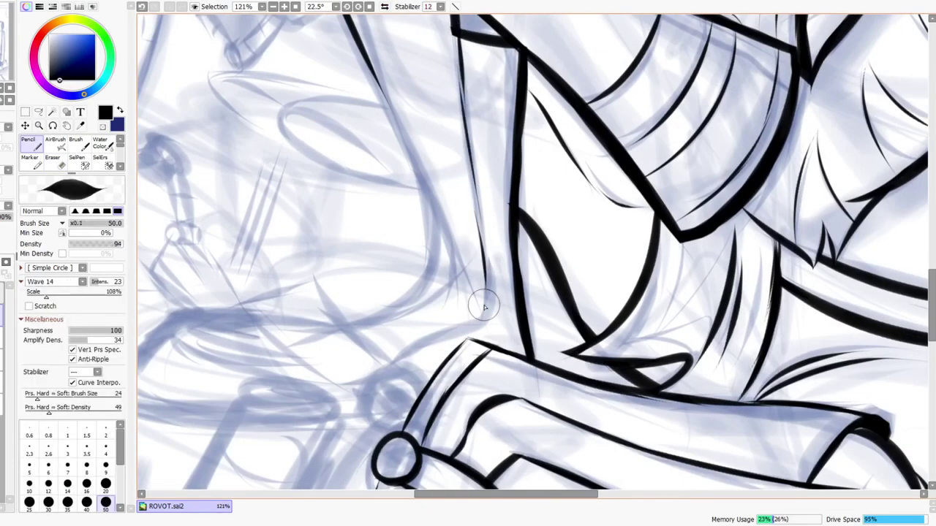
pyautogui.moveTo(397, 355)
pyautogui.mouseDown()
pyautogui.moveTo(475, 319)
pyautogui.moveTo(479, 279)
pyautogui.moveTo(493, 389)
pyautogui.mouseUp()
pyautogui.press('e')
pyautogui.moveTo(545, 171)
pyautogui.mouseDown()
pyautogui.moveTo(558, 188)
pyautogui.moveTo(544, 184)
pyautogui.mouseUp()
pyautogui.click(369, 6)
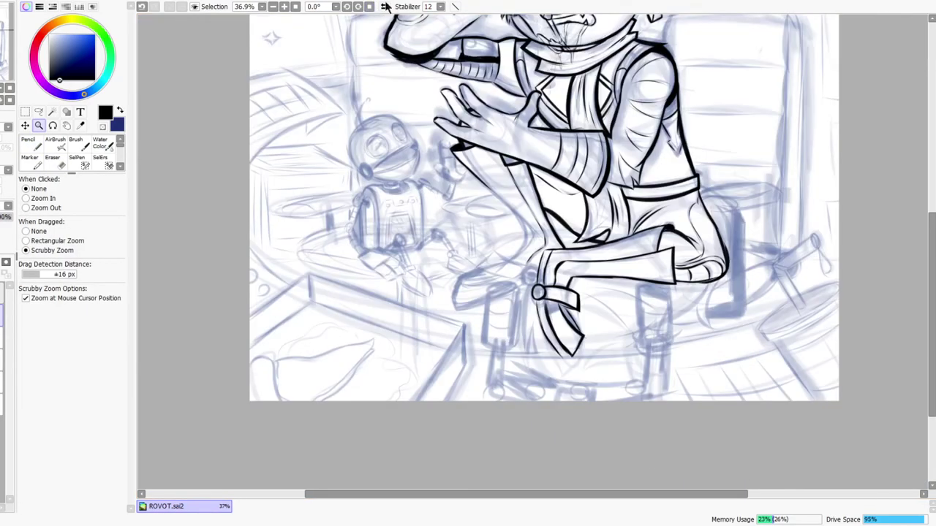
pyautogui.moveTo(561, 229); pyautogui.dragTo(552, 182)
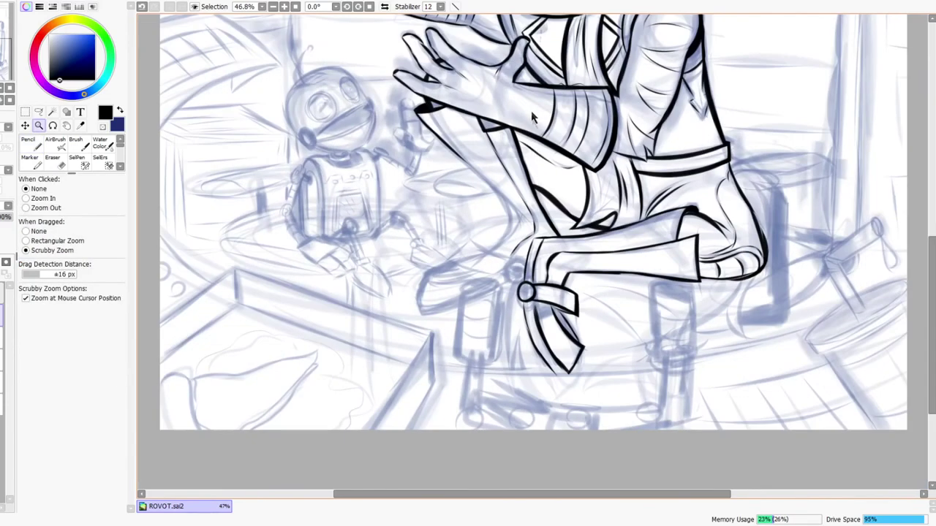
pyautogui.scroll(4, 530, 117)
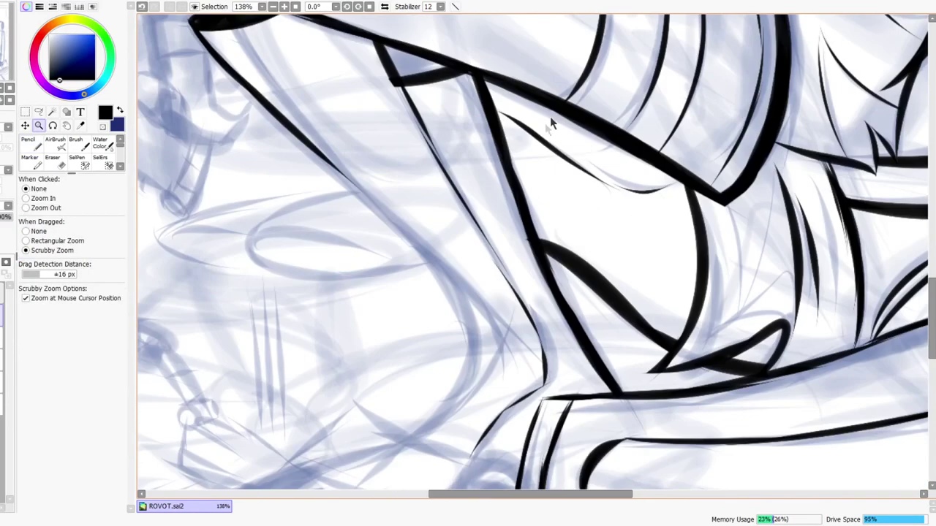
pyautogui.press('e')
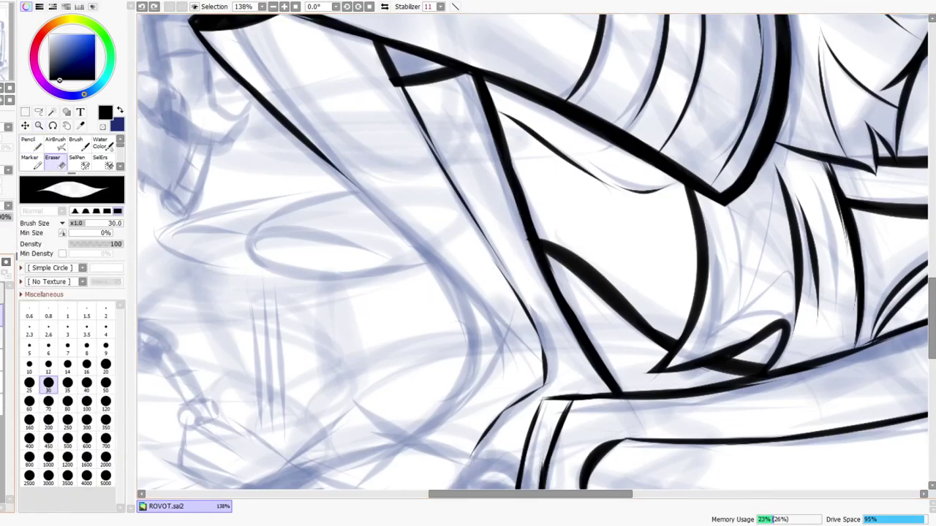
# Step: Extend the raised boot's front edge down the shin and curve it around the ankle onto the foot
pyautogui.press('z')
pyautogui.moveTo(541, 205)
pyautogui.mouseDown()
pyautogui.moveTo(513, 242)
pyautogui.moveTo(517, 286)
pyautogui.mouseUp()
pyautogui.click(3, 315)
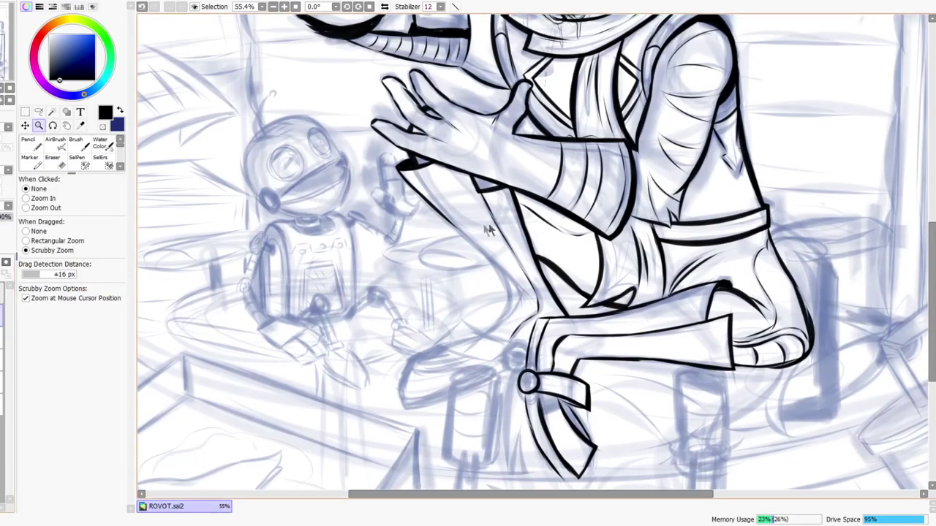
pyautogui.moveTo(475, 232); pyautogui.dragTo(425, 119)
pyautogui.click(384, 7)
pyautogui.moveTo(541, 315); pyautogui.dragTo(552, 287)
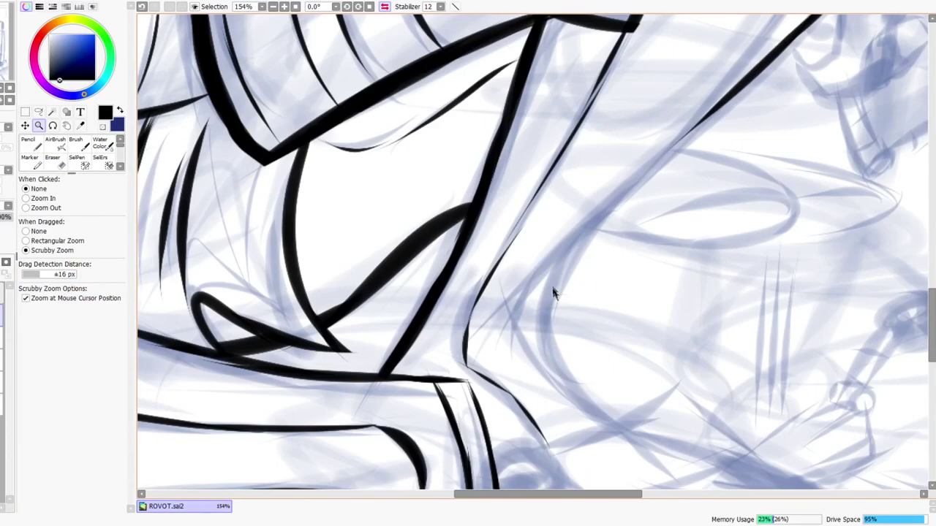
pyautogui.press('n')
pyautogui.moveTo(563, 376)
pyautogui.mouseDown()
pyautogui.moveTo(560, 323)
pyautogui.moveTo(556, 371)
pyautogui.moveTo(576, 277)
pyautogui.moveTo(554, 347)
pyautogui.moveTo(584, 234)
pyautogui.mouseUp()
pyautogui.moveTo(555, 300)
pyautogui.mouseDown()
pyautogui.moveTo(592, 219)
pyautogui.moveTo(687, 116)
pyautogui.mouseUp()
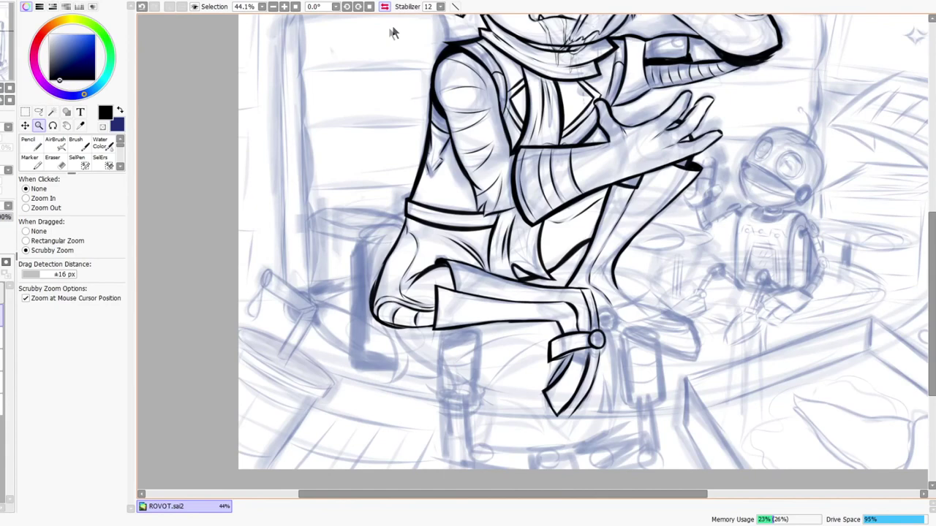
# Step: Ink the outer end and curved upper edge of the strap across the raised boot's instep
pyautogui.press('h')
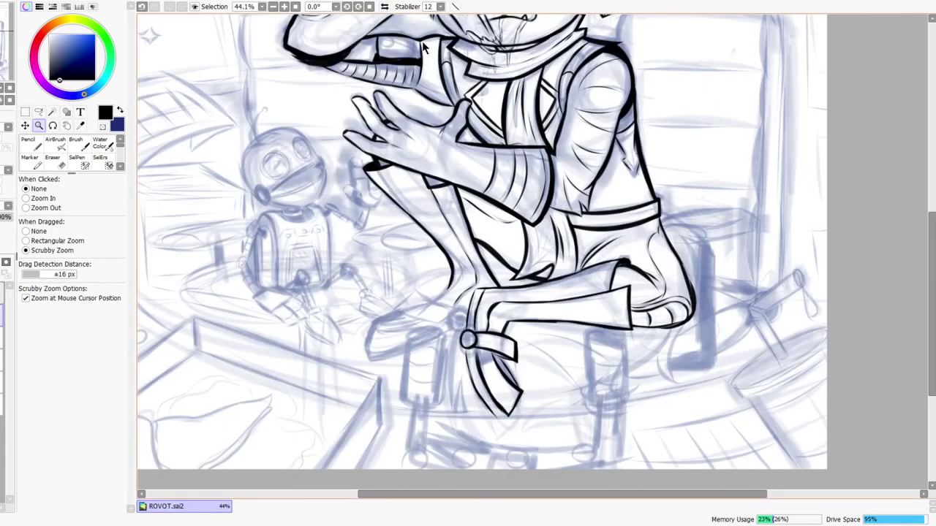
pyautogui.moveTo(448, 291)
pyautogui.mouseDown()
pyautogui.moveTo(424, 310)
pyautogui.moveTo(470, 249)
pyautogui.mouseUp()
pyautogui.press('n')
pyautogui.moveTo(421, 320)
pyautogui.mouseDown()
pyautogui.moveTo(474, 226)
pyautogui.moveTo(435, 313)
pyautogui.mouseUp()
pyautogui.hotkey('ctrl', 'space')
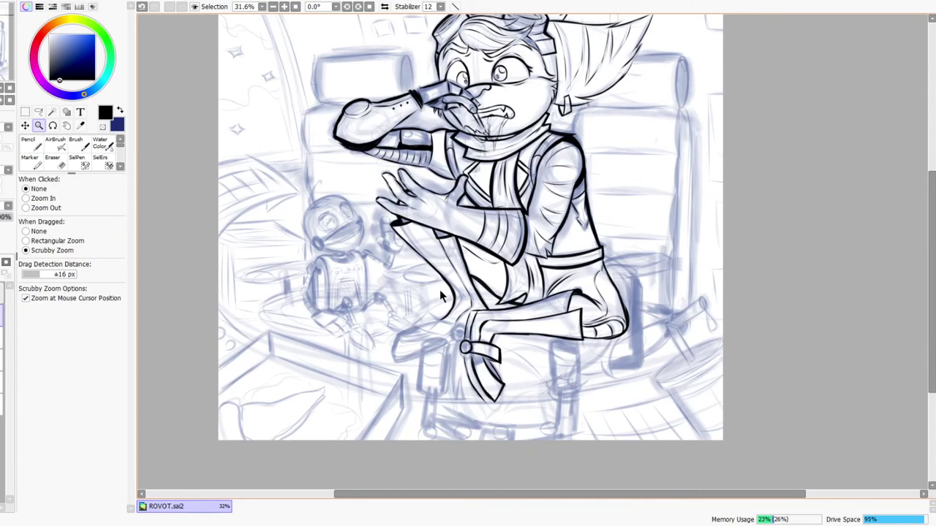
pyautogui.moveTo(434, 328); pyautogui.dragTo(451, 299)
pyautogui.press('n')
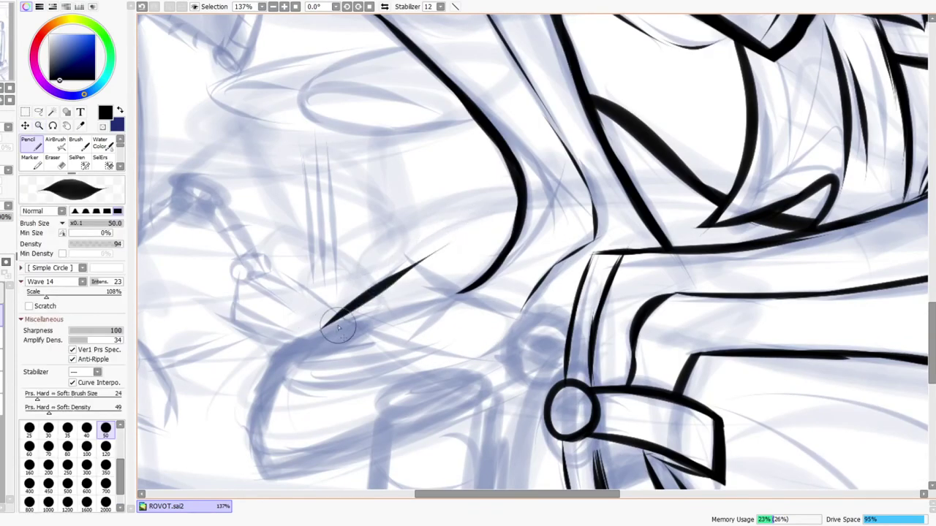
pyautogui.moveTo(333, 321); pyautogui.dragTo(464, 216)
pyautogui.moveTo(391, 246)
pyautogui.mouseDown()
pyautogui.moveTo(466, 299)
pyautogui.moveTo(566, 315)
pyautogui.mouseUp()
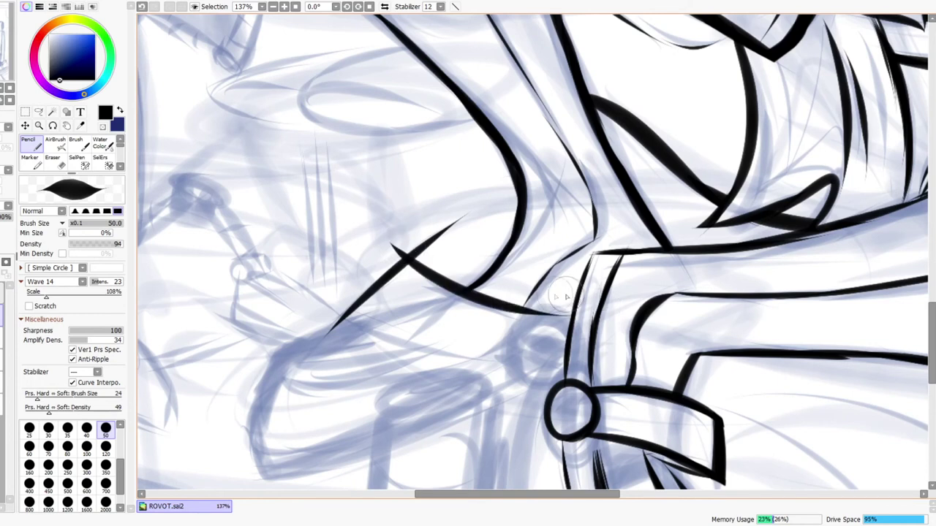
pyautogui.hotkey('ctrl', 'z')
pyautogui.moveTo(391, 246); pyautogui.dragTo(563, 319)
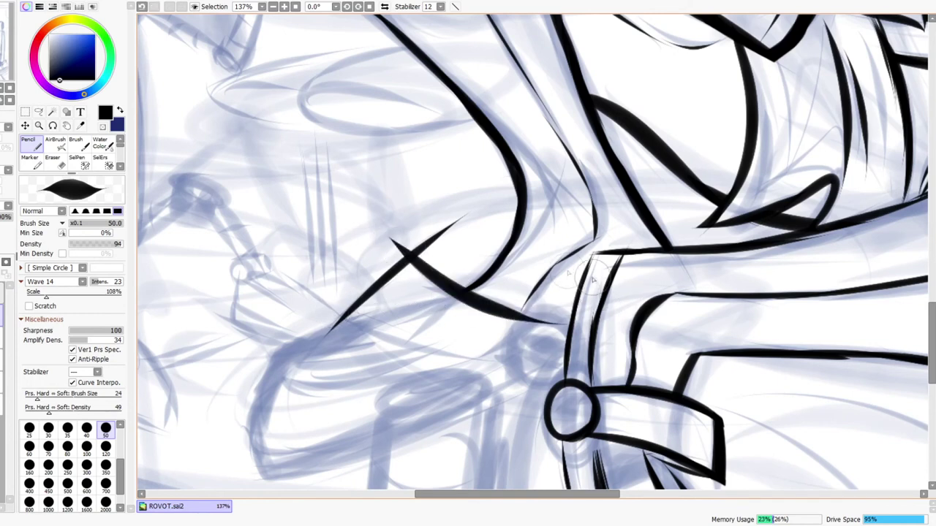
# Step: Ink the strap's curved lower edge and short inner edge to close its four-sided outline
pyautogui.moveTo(327, 292); pyautogui.dragTo(559, 365)
pyautogui.hotkey('ctrl', 'z')
pyautogui.moveTo(325, 292)
pyautogui.mouseDown()
pyautogui.moveTo(370, 332)
pyautogui.moveTo(559, 353)
pyautogui.moveTo(344, 300)
pyautogui.moveTo(560, 345)
pyautogui.moveTo(348, 294)
pyautogui.moveTo(523, 367)
pyautogui.mouseUp()
pyautogui.hotkey('ctrl', 'z')
pyautogui.hotkey('ctrl', 'z')
pyautogui.hotkey('ctrl', 'z')
pyautogui.hotkey('ctrl', 'z')
pyautogui.moveTo(333, 302)
pyautogui.mouseDown()
pyautogui.moveTo(406, 333)
pyautogui.moveTo(522, 361)
pyautogui.moveTo(577, 272)
pyautogui.mouseUp()
# Step: Erase the line overshoots at the four corners of the raised boot's strap
pyautogui.press('e')
pyautogui.moveTo(532, 314)
pyautogui.mouseDown()
pyautogui.moveTo(573, 280)
pyautogui.moveTo(537, 324)
pyautogui.moveTo(555, 315)
pyautogui.moveTo(493, 364)
pyautogui.moveTo(504, 355)
pyautogui.moveTo(495, 376)
pyautogui.moveTo(520, 380)
pyautogui.mouseUp()
pyautogui.click(385, 6)
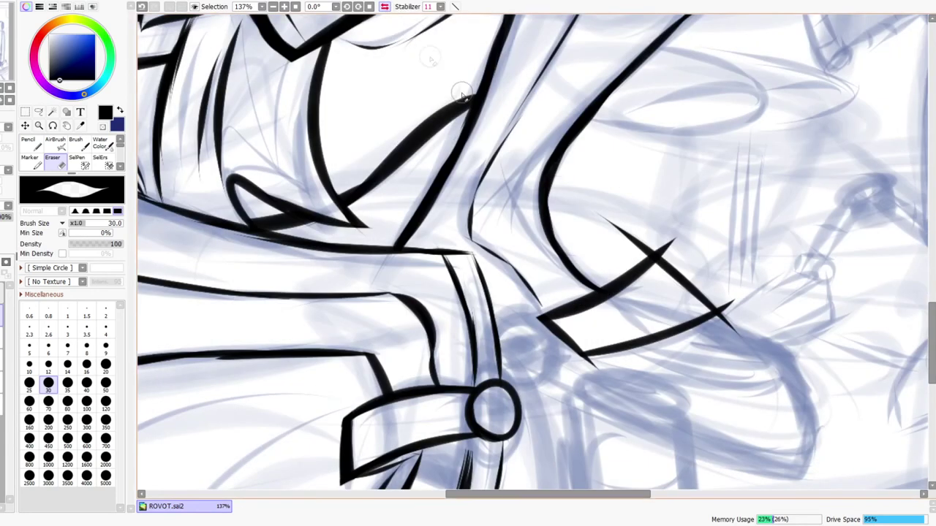
pyautogui.moveTo(529, 315); pyautogui.dragTo(657, 246)
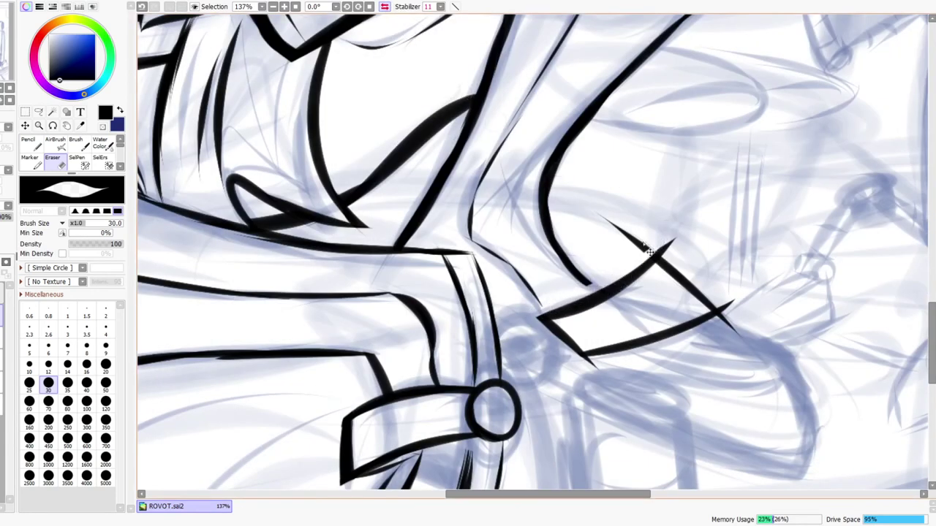
pyautogui.hotkey('ctrl', 'z')
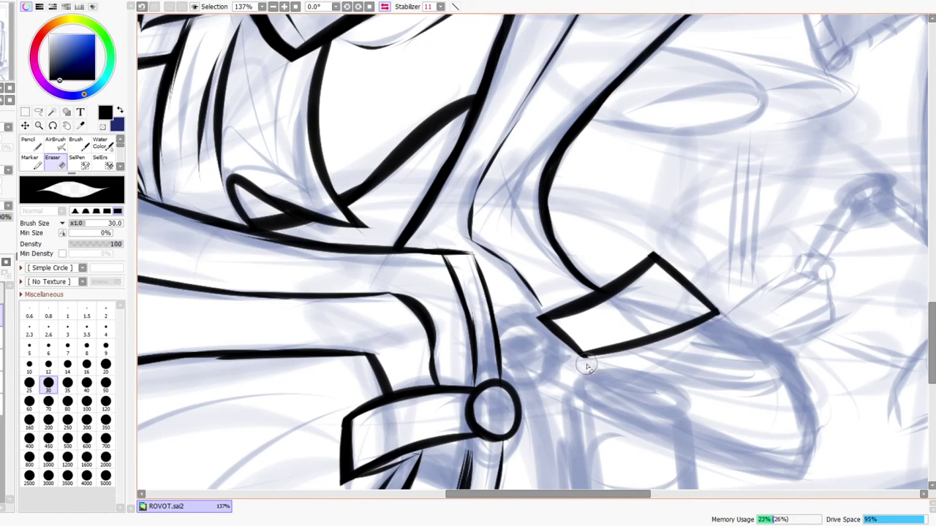
# Step: Extend the strap's upper and lower edges inward toward the sketched round buckle
pyautogui.press('n')
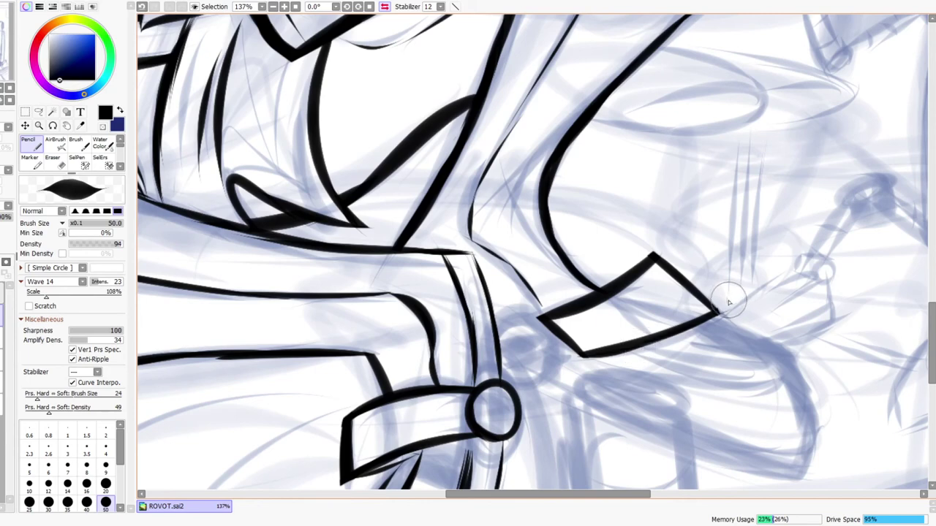
pyautogui.press('h')
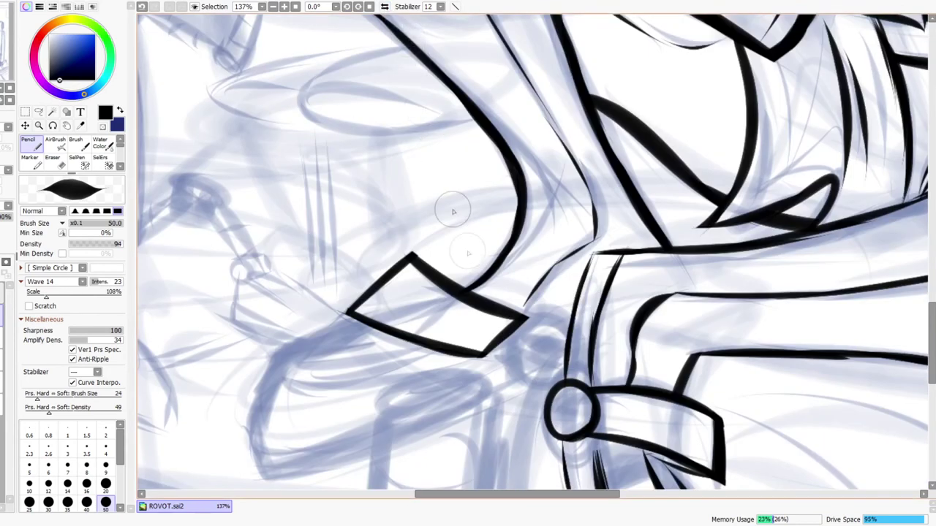
pyautogui.moveTo(462, 351); pyautogui.dragTo(532, 359)
pyautogui.hotkey('ctrl', 'z')
pyautogui.moveTo(474, 355); pyautogui.dragTo(560, 358)
pyautogui.hotkey('ctrl', 'z')
pyautogui.moveTo(462, 353); pyautogui.dragTo(530, 359)
pyautogui.moveTo(503, 308); pyautogui.dragTo(562, 337)
pyautogui.press('h')
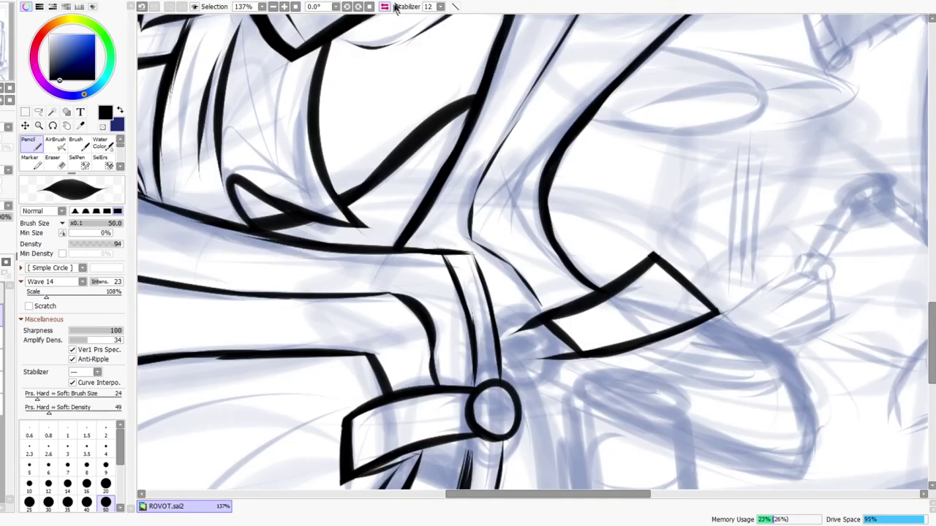
pyautogui.moveTo(515, 326); pyautogui.dragTo(576, 290)
# Step: Erase the strap's short inner edge so it opens toward the buckle, and thicken its lower edge
pyautogui.press('e')
pyautogui.moveTo(557, 328)
pyautogui.mouseDown()
pyautogui.moveTo(539, 330)
pyautogui.moveTo(586, 324)
pyautogui.moveTo(591, 334)
pyautogui.moveTo(594, 326)
pyautogui.mouseUp()
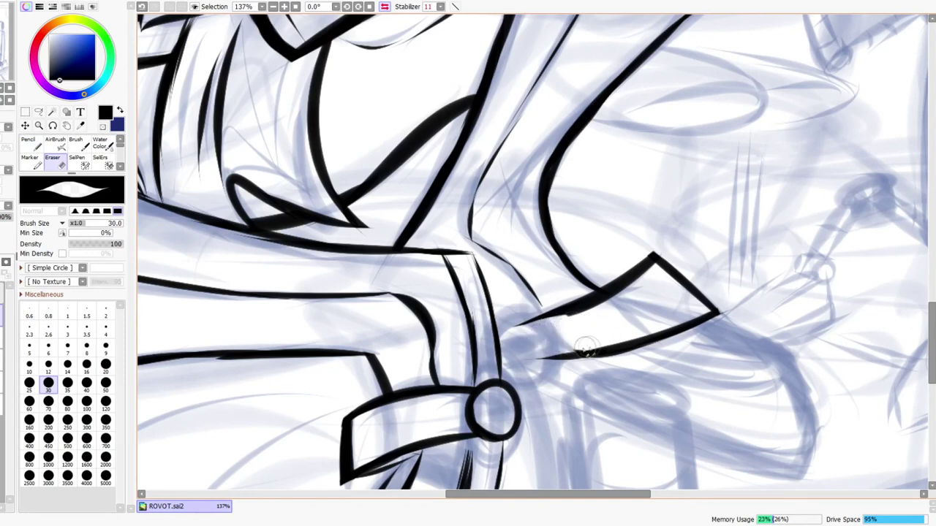
pyautogui.press('n')
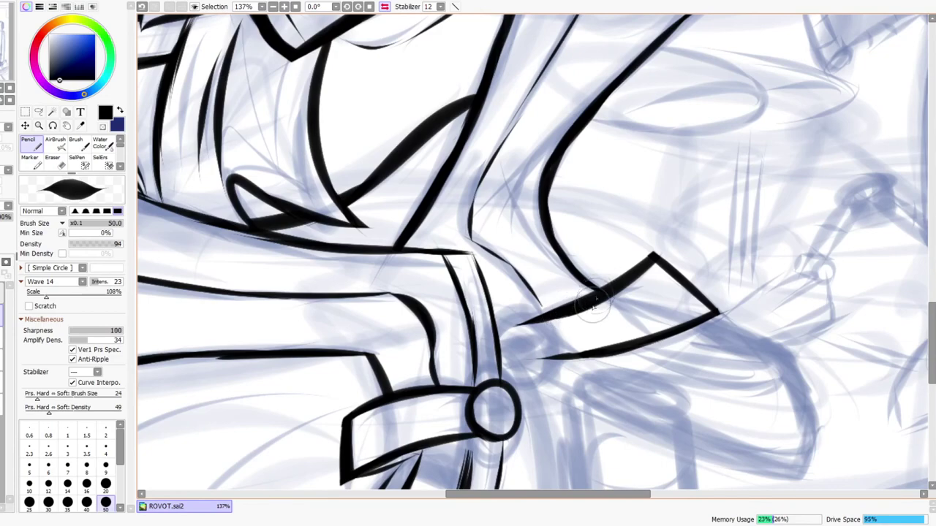
pyautogui.moveTo(541, 358)
pyautogui.mouseDown()
pyautogui.moveTo(636, 346)
pyautogui.moveTo(625, 343)
pyautogui.mouseUp()
pyautogui.hotkey('ctrl', 'space')
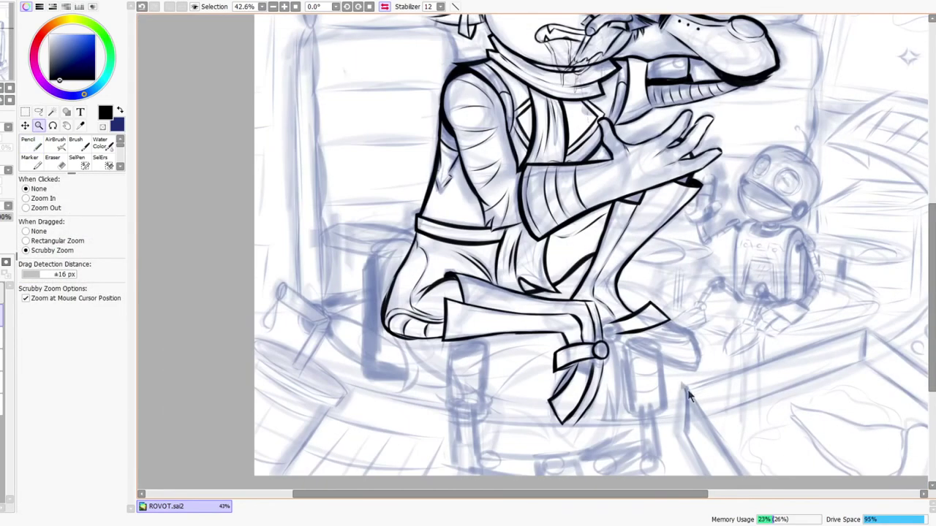
pyautogui.moveTo(698, 425); pyautogui.dragTo(615, 353)
pyautogui.moveTo(531, 256); pyautogui.dragTo(536, 215)
pyautogui.moveTo(423, 315)
pyautogui.mouseDown()
pyautogui.moveTo(595, 284)
pyautogui.moveTo(485, 176)
pyautogui.mouseUp()
pyautogui.hotkey('ctrl', 'z')
pyautogui.moveTo(487, 370); pyautogui.dragTo(391, 293)
pyautogui.hotkey('ctrl', 'z')
pyautogui.moveTo(486, 369)
pyautogui.mouseDown()
pyautogui.moveTo(585, 261)
pyautogui.moveTo(480, 219)
pyautogui.moveTo(424, 256)
pyautogui.moveTo(431, 303)
pyautogui.moveTo(494, 313)
pyautogui.moveTo(495, 302)
pyautogui.mouseUp()
pyautogui.press('e')
pyautogui.press('n')
pyautogui.hotkey('ctrl', 'space')
pyautogui.moveTo(546, 245); pyautogui.dragTo(574, 175)
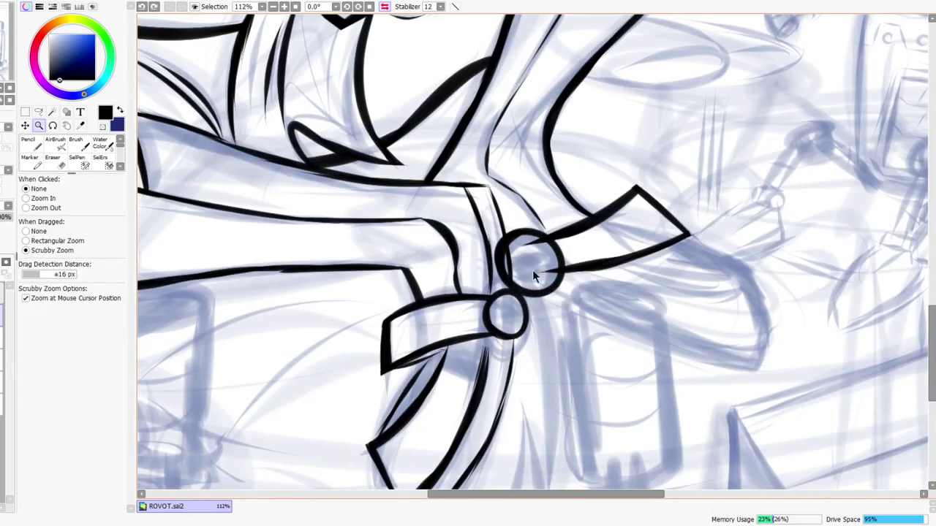
pyautogui.hotkey('ctrl', 'z')
pyautogui.hotkey('ctrl', 'z')
pyautogui.hotkey('ctrl', 'z')
pyautogui.hotkey('ctrl', 'z')
# Step: Ink a round buckle at the strap's open end and erase the part overlapping the crossed boot's edge
pyautogui.moveTo(532, 250); pyautogui.dragTo(502, 221)
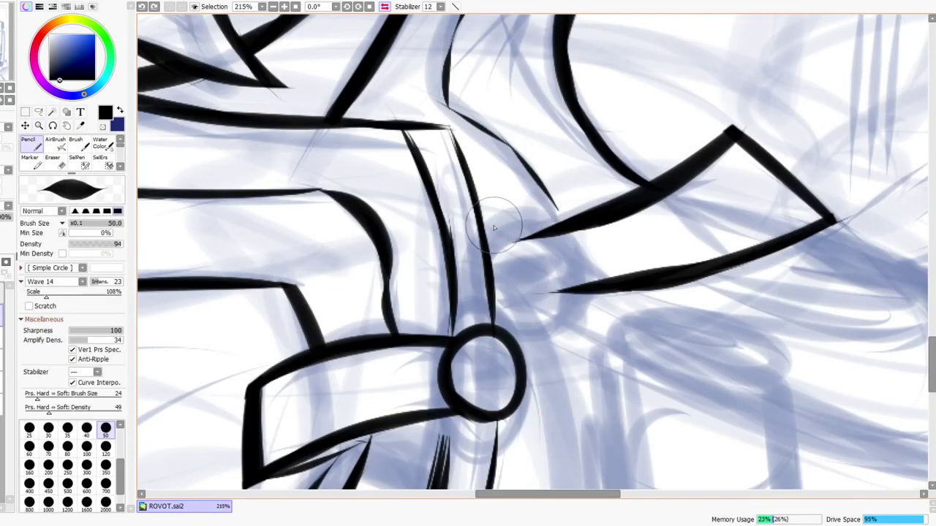
pyautogui.moveTo(476, 278); pyautogui.dragTo(500, 252)
pyautogui.press('e')
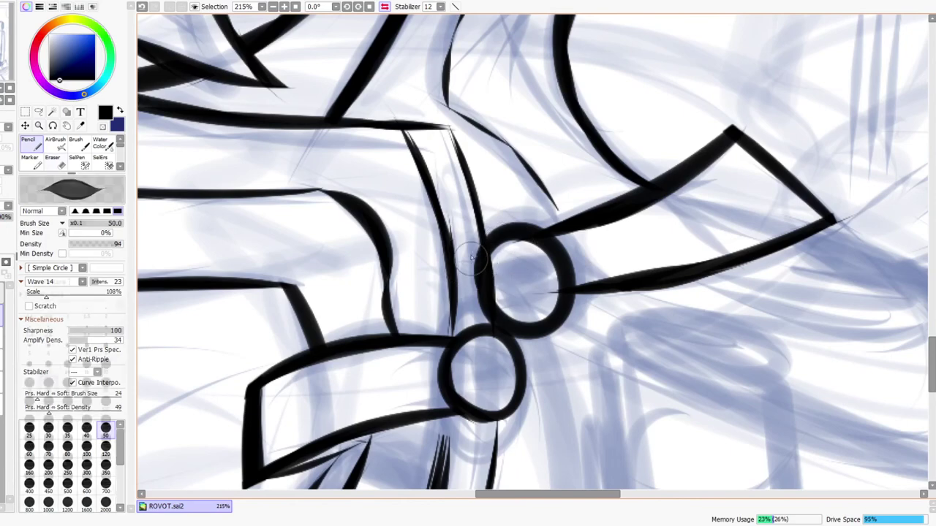
pyautogui.hotkey('ctrl', 'space')
pyautogui.moveTo(544, 296)
pyautogui.mouseDown()
pyautogui.moveTo(570, 288)
pyautogui.moveTo(534, 290)
pyautogui.mouseUp()
pyautogui.hotkey('ctrl', 'z')
pyautogui.press('e')
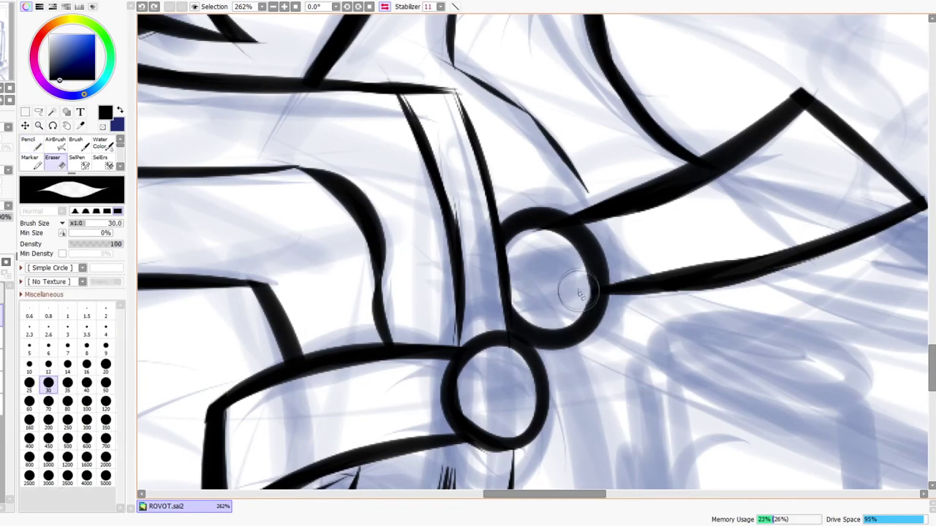
# Step: Select the new round buckle with a freehand selection and resize it slightly smaller
pyautogui.press('n')
pyautogui.hotkey('ctrl', 'space')
pyautogui.moveTo(620, 274); pyautogui.dragTo(610, 264)
pyautogui.click(384, 9)
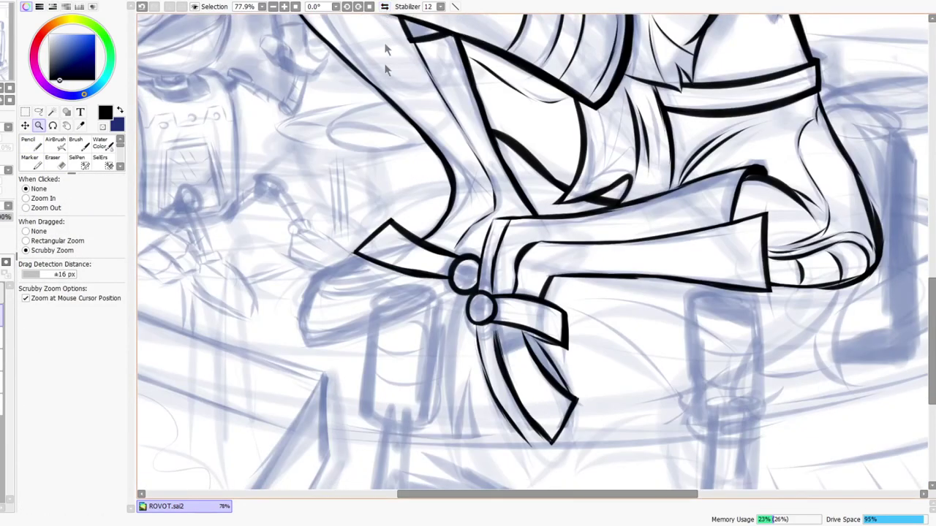
pyautogui.scroll(3, 467, 263)
pyautogui.press('l')
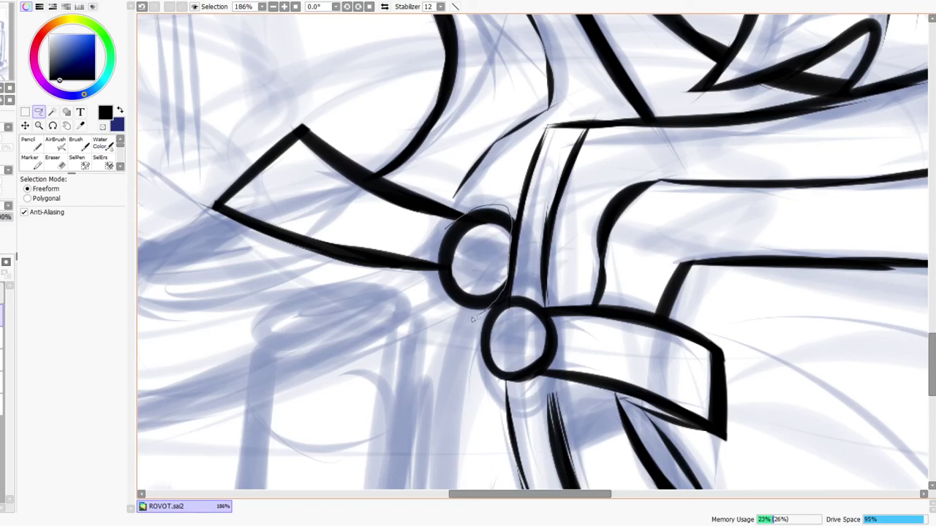
pyautogui.moveTo(436, 271); pyautogui.dragTo(437, 246)
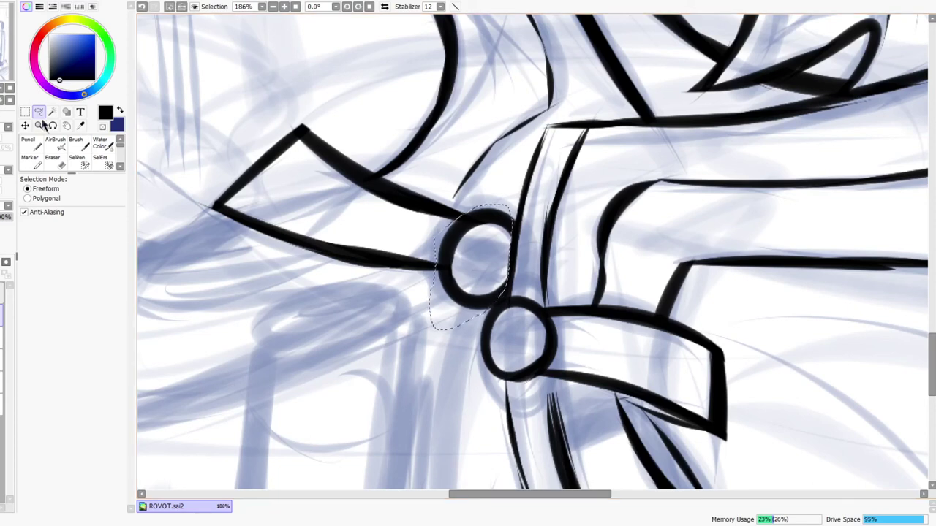
pyautogui.click(25, 113)
pyautogui.click(49, 248)
pyautogui.moveTo(513, 207); pyautogui.dragTo(483, 226)
pyautogui.moveTo(506, 299); pyautogui.dragTo(512, 302)
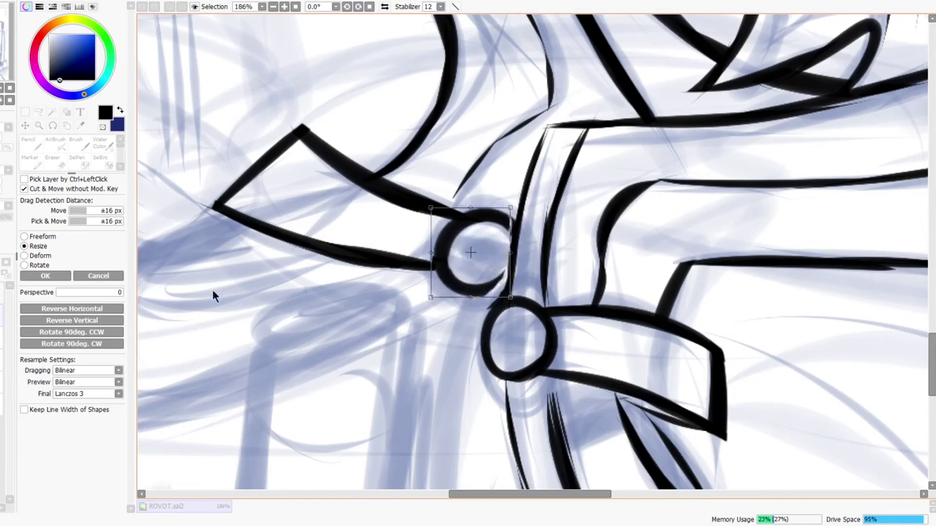
pyautogui.click(44, 276)
# Step: Fill the gaps in the resized buckle's ring where it meets the crossed boot's edge
pyautogui.hotkey('ctrl', 'space')
pyautogui.moveTo(533, 270); pyautogui.dragTo(539, 265)
pyautogui.scroll(6, 562, 250)
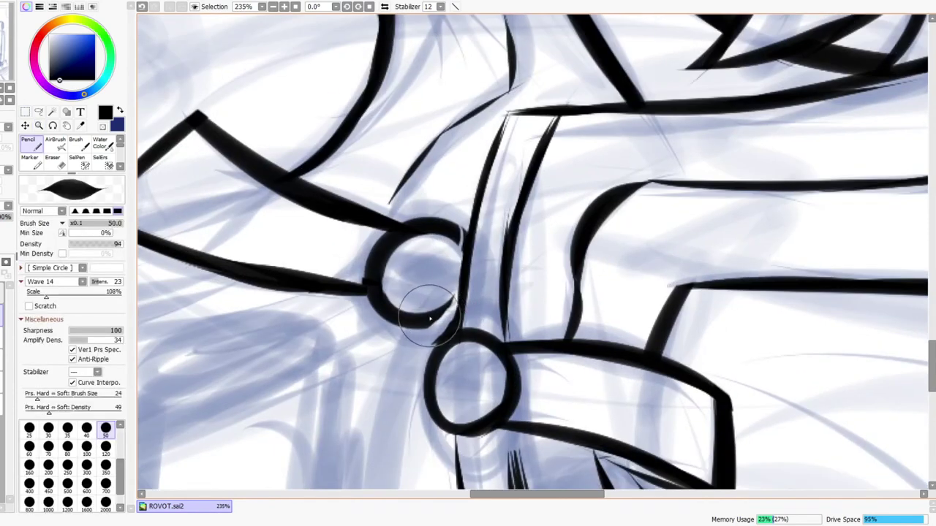
pyautogui.moveTo(419, 326); pyautogui.dragTo(459, 304)
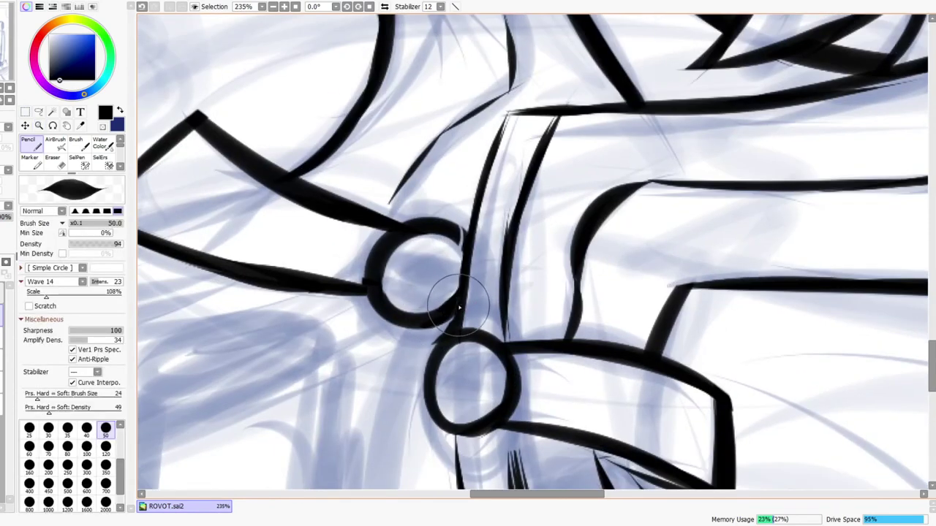
pyautogui.moveTo(460, 226); pyautogui.dragTo(461, 239)
# Step: Ink the curved upper edge of the foot's sole beneath the loose strap, checking it in mirrored view
pyautogui.hotkey('ctrl', 'space')
pyautogui.scroll(-4, 476, 219)
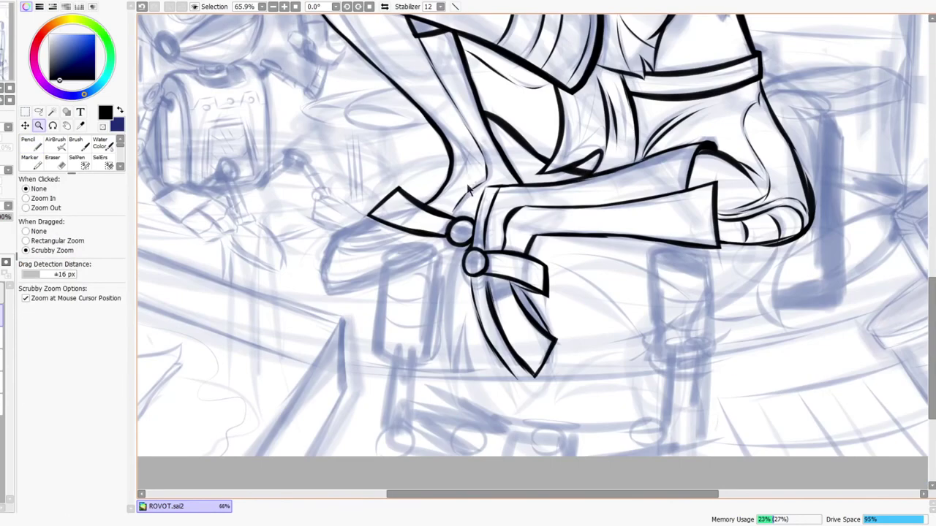
pyautogui.click(384, 6)
pyautogui.moveTo(697, 265); pyautogui.dragTo(574, 407)
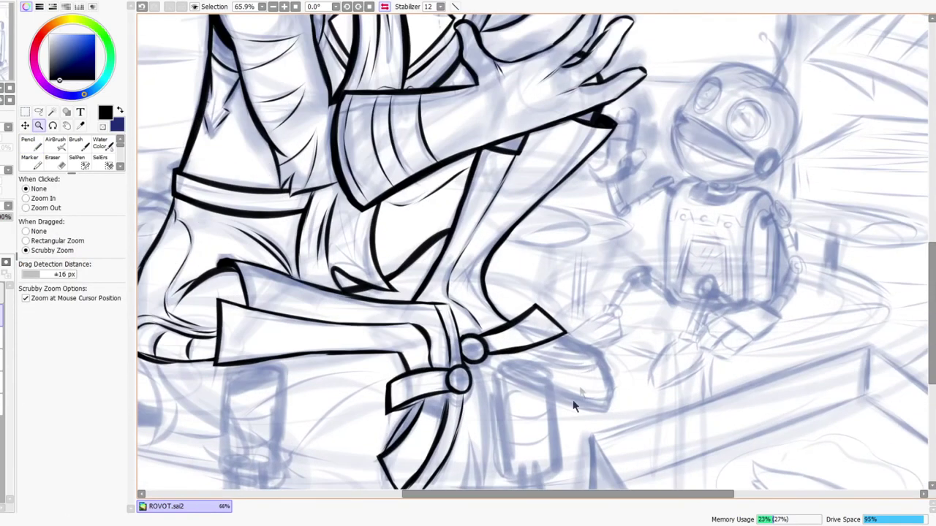
pyautogui.scroll(4, 545, 365)
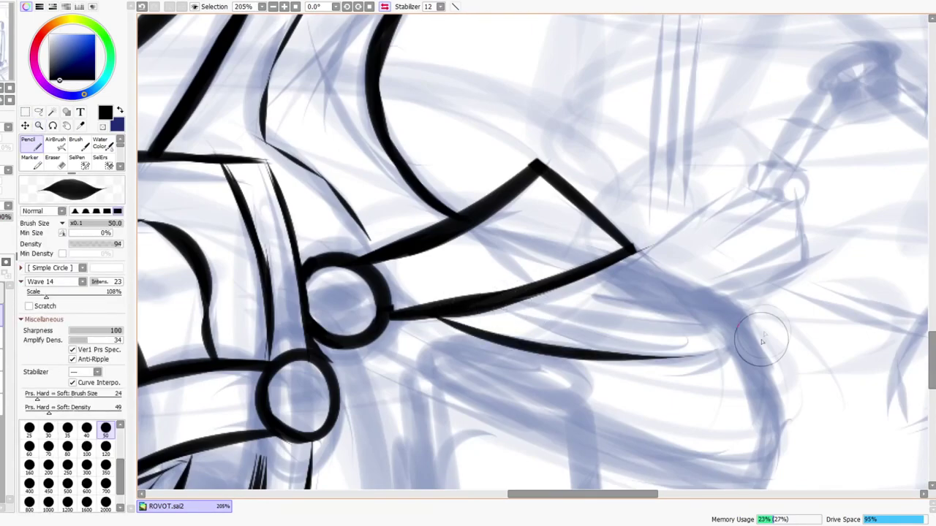
pyautogui.hotkey('ctrl', 'z')
pyautogui.moveTo(427, 313)
pyautogui.mouseDown()
pyautogui.moveTo(696, 362)
pyautogui.moveTo(757, 334)
pyautogui.mouseUp()
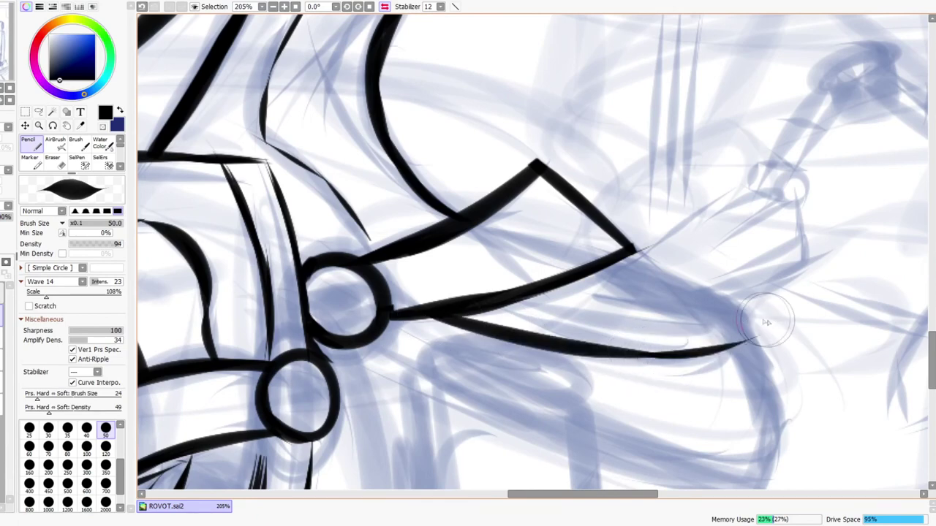
pyautogui.scroll(-6, 770, 387)
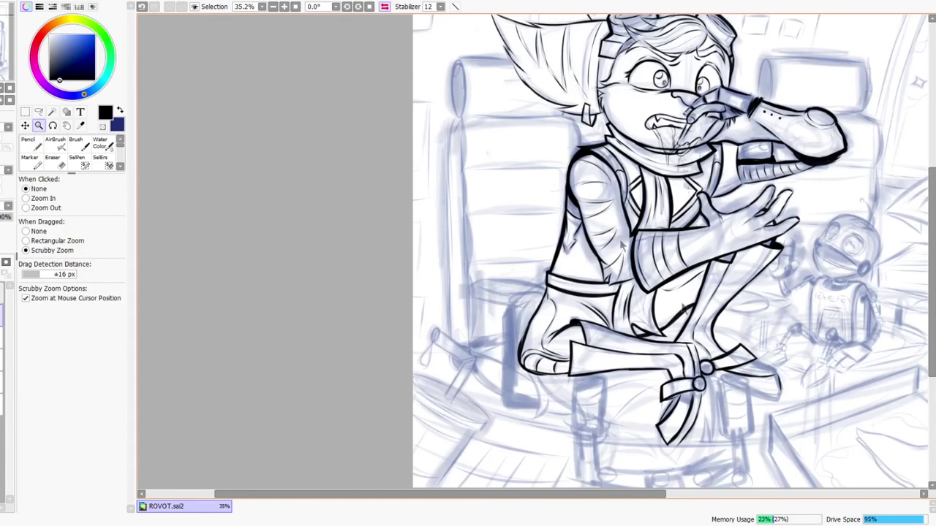
pyautogui.click(386, 6)
pyautogui.moveTo(361, 379); pyautogui.dragTo(437, 296)
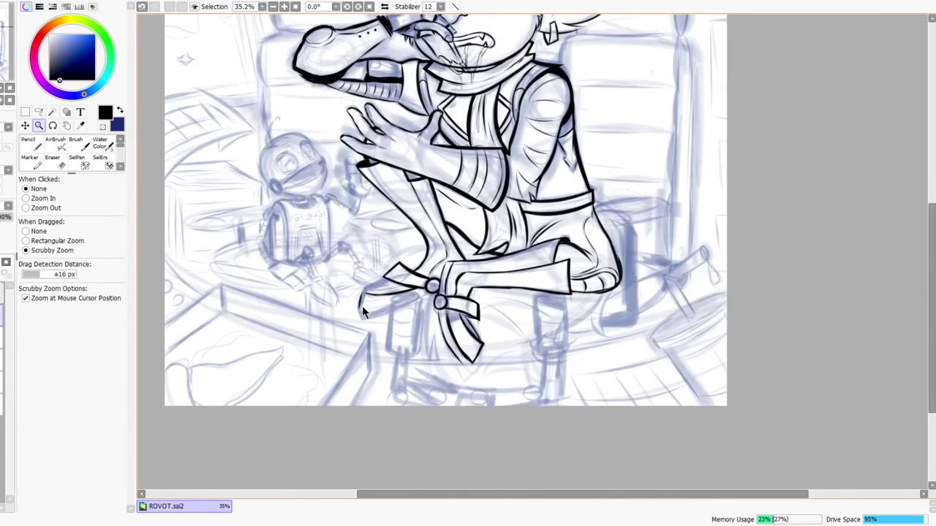
# Step: Ink the toe end and lower edge of the foot beneath the strap, then clean the lower line with the Eraser
pyautogui.scroll(5, 364, 312)
pyautogui.hotkey('ctrl', 'z')
pyautogui.moveTo(340, 327); pyautogui.dragTo(561, 293)
pyautogui.moveTo(606, 270); pyautogui.dragTo(669, 244)
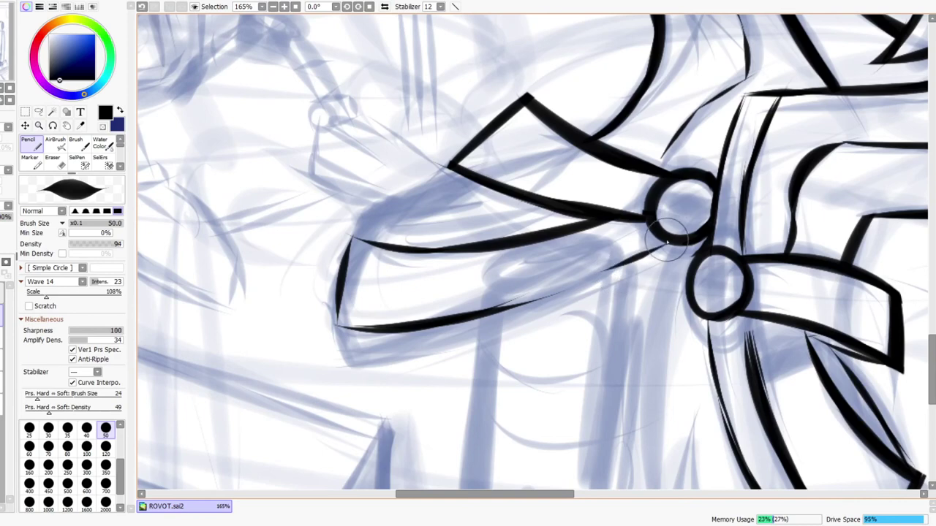
pyautogui.press('e')
pyautogui.moveTo(500, 319); pyautogui.dragTo(582, 272)
pyautogui.hotkey('ctrl', 'space')
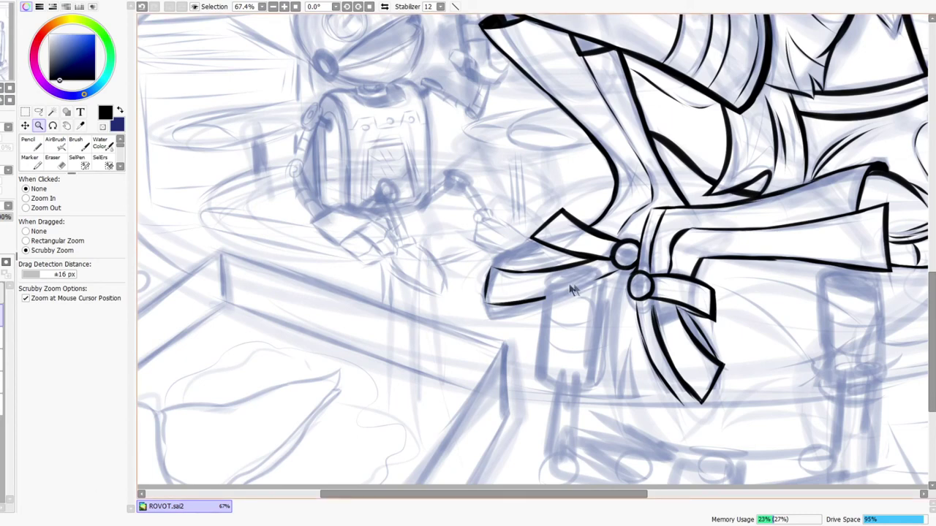
# Step: Ink the curved top of the toe and a second lower sole line running back toward the buckles
pyautogui.scroll(2, 564, 286)
pyautogui.moveTo(438, 253)
pyautogui.mouseDown()
pyautogui.moveTo(516, 229)
pyautogui.moveTo(529, 214)
pyautogui.mouseUp()
pyautogui.moveTo(437, 253)
pyautogui.mouseDown()
pyautogui.moveTo(556, 218)
pyautogui.moveTo(564, 230)
pyautogui.moveTo(589, 192)
pyautogui.moveTo(608, 183)
pyautogui.mouseUp()
pyautogui.press('e')
pyautogui.hotkey('ctrl', 'z')
pyautogui.press('n')
pyautogui.moveTo(475, 271)
pyautogui.mouseDown()
pyautogui.moveTo(479, 300)
pyautogui.moveTo(630, 273)
pyautogui.mouseUp()
pyautogui.moveTo(702, 241); pyautogui.dragTo(771, 200)
# Step: Erase stray ink on the foot lines beneath the strap
pyautogui.scroll(-3, 731, 209)
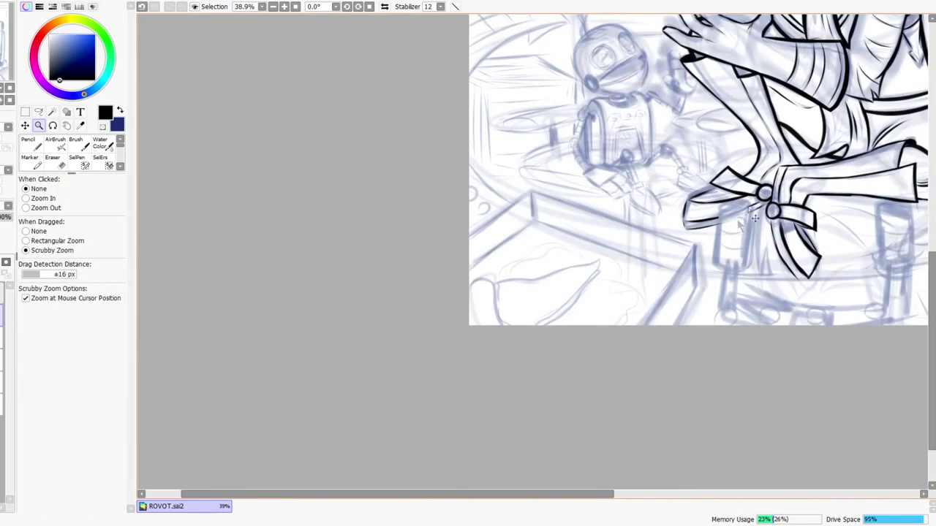
pyautogui.scroll(4, 725, 192)
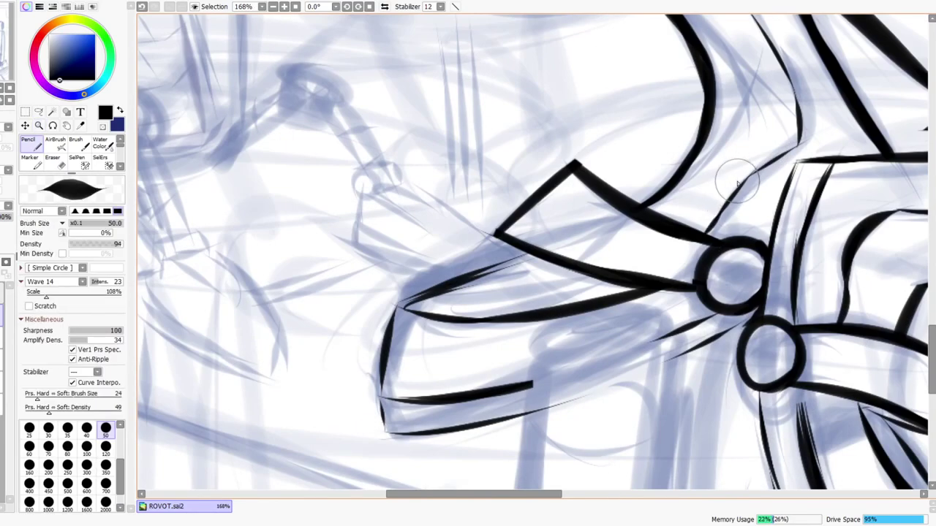
pyautogui.scroll(-3, 731, 227)
pyautogui.scroll(4, 712, 234)
pyautogui.press('e')
pyautogui.moveTo(627, 266); pyautogui.dragTo(644, 280)
# Step: Examine the whole drawing's proportions in normal and mirrored view
pyautogui.hotkey('ctrl', 'space')
pyautogui.moveTo(795, 236)
pyautogui.mouseDown()
pyautogui.moveTo(774, 259)
pyautogui.moveTo(625, 319)
pyautogui.mouseUp()
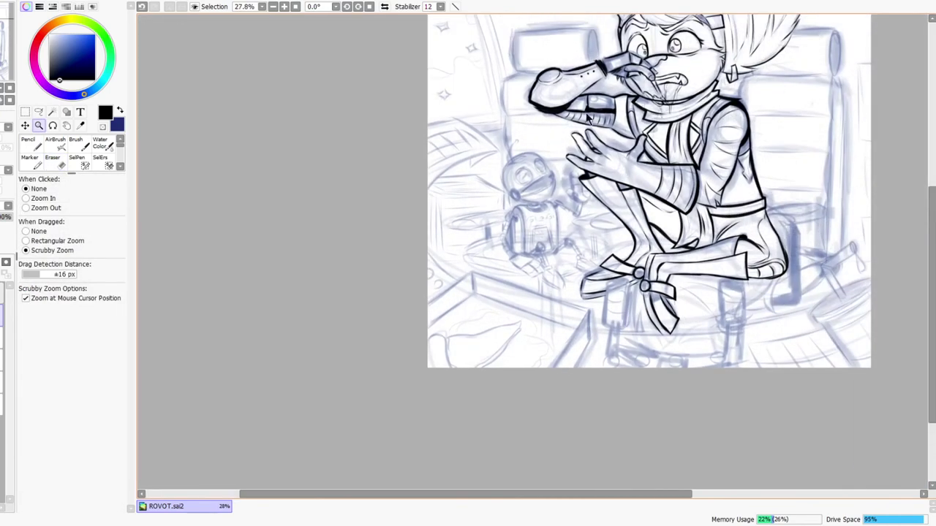
pyautogui.click(385, 8)
pyautogui.click(385, 8)
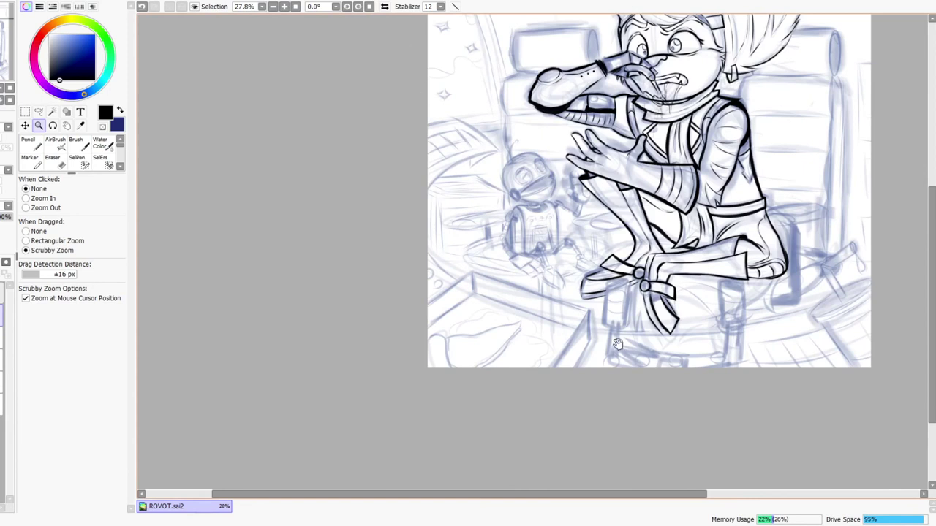
pyautogui.moveTo(697, 374); pyautogui.dragTo(670, 403)
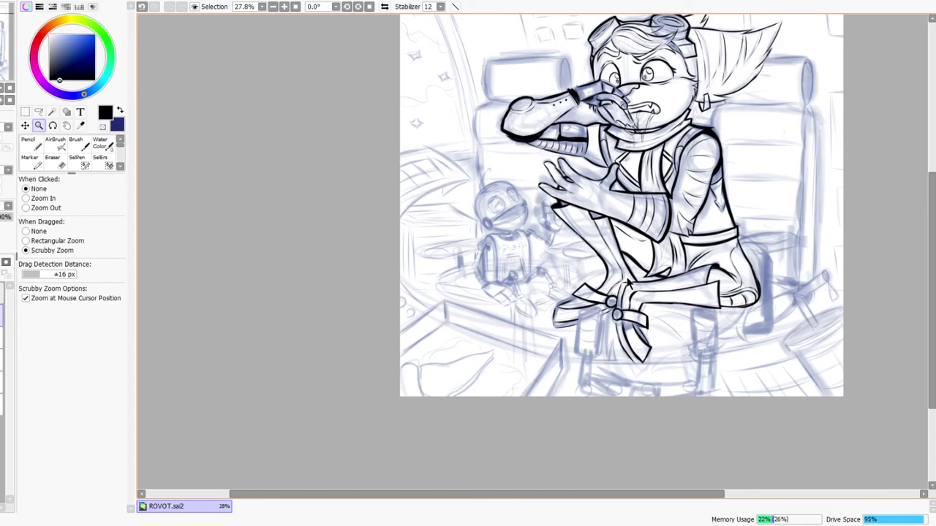
pyautogui.click(384, 7)
pyautogui.click(385, 6)
pyautogui.moveTo(696, 376); pyautogui.dragTo(665, 368)
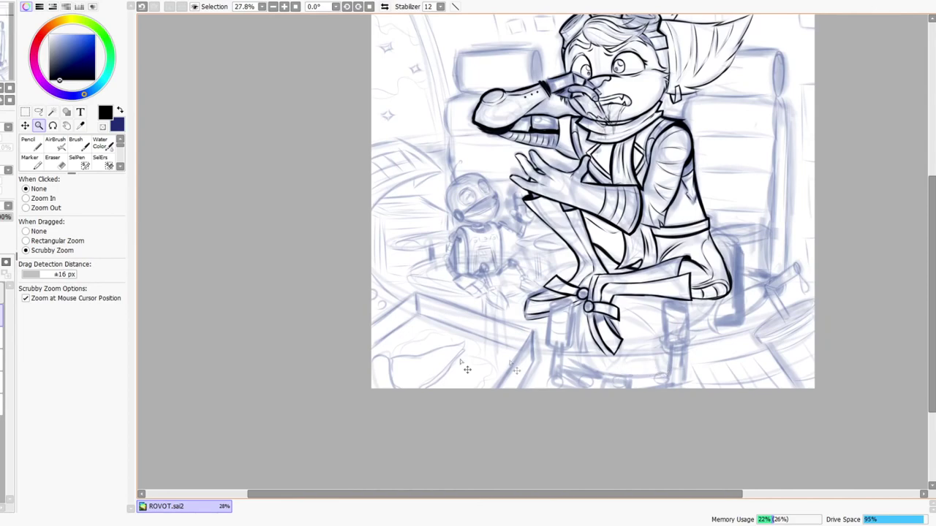
# Step: Ink the two long edges and the small oval opening of the bent straw's upper section beside the chair
pyautogui.moveTo(786, 282)
pyautogui.mouseDown()
pyautogui.moveTo(808, 256)
pyautogui.moveTo(788, 220)
pyautogui.moveTo(783, 236)
pyautogui.mouseUp()
pyautogui.press('n')
pyautogui.moveTo(698, 293); pyautogui.dragTo(837, 196)
pyautogui.moveTo(755, 252); pyautogui.dragTo(858, 179)
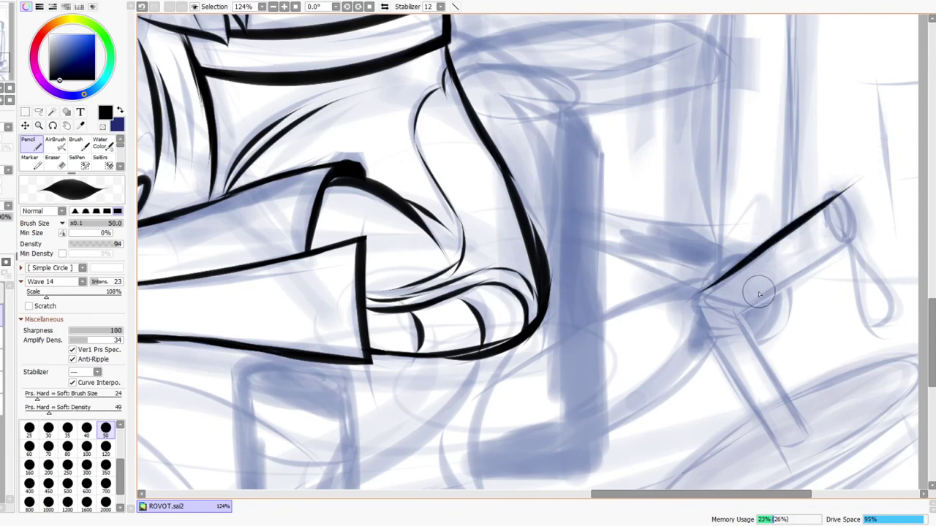
pyautogui.moveTo(744, 305)
pyautogui.mouseDown()
pyautogui.moveTo(885, 214)
pyautogui.moveTo(840, 237)
pyautogui.mouseUp()
pyautogui.moveTo(831, 205); pyautogui.dragTo(844, 242)
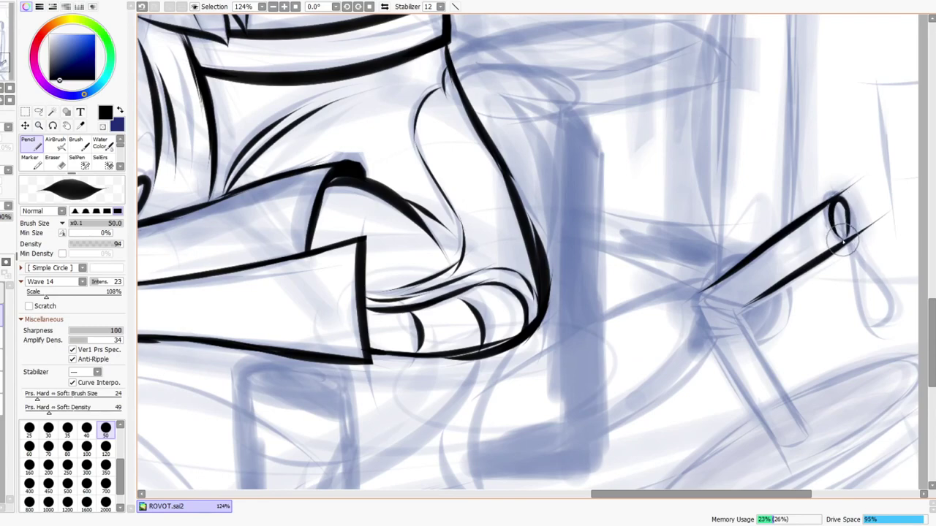
# Step: Erase the overshooting line ends around the straw's tip and clean its lower edge
pyautogui.hotkey('ctrl', 'space')
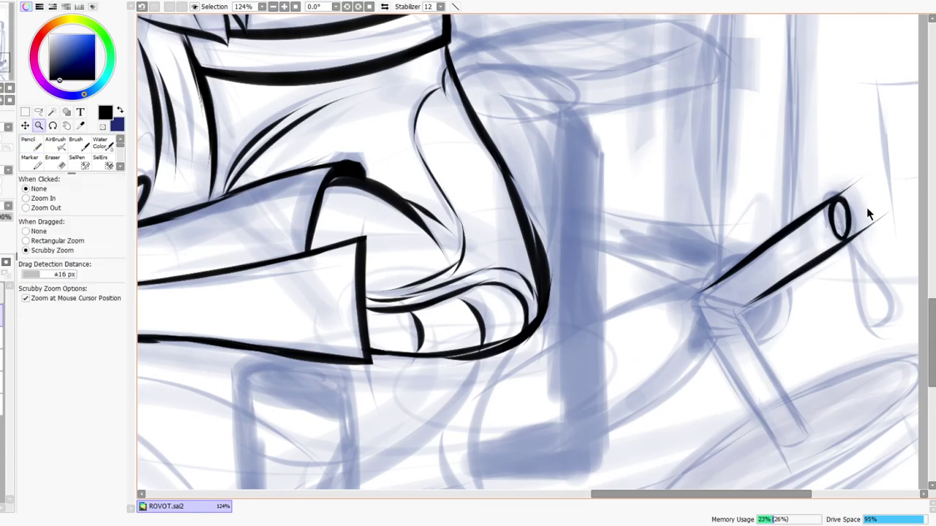
pyautogui.moveTo(865, 212); pyautogui.dragTo(811, 212)
pyautogui.moveTo(880, 192); pyautogui.dragTo(923, 192)
pyautogui.press('e')
pyautogui.moveTo(828, 231); pyautogui.dragTo(855, 210)
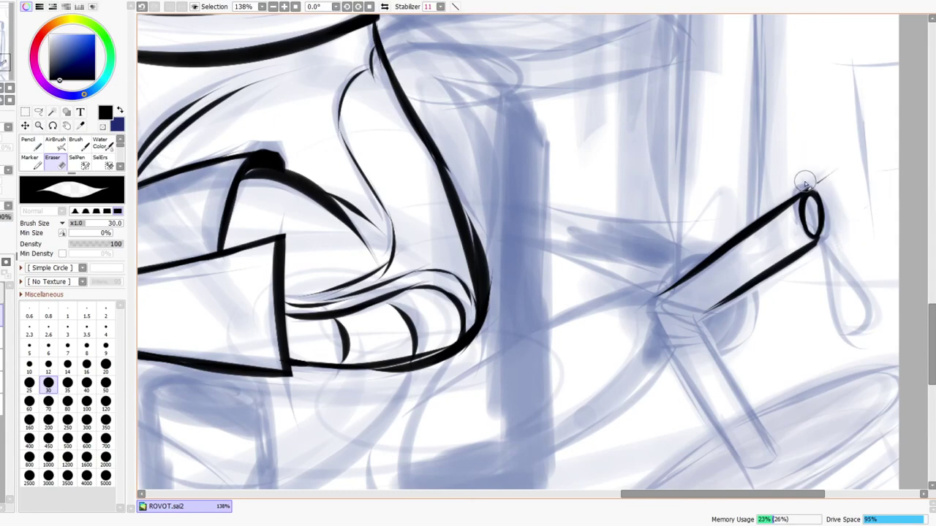
pyautogui.press('n')
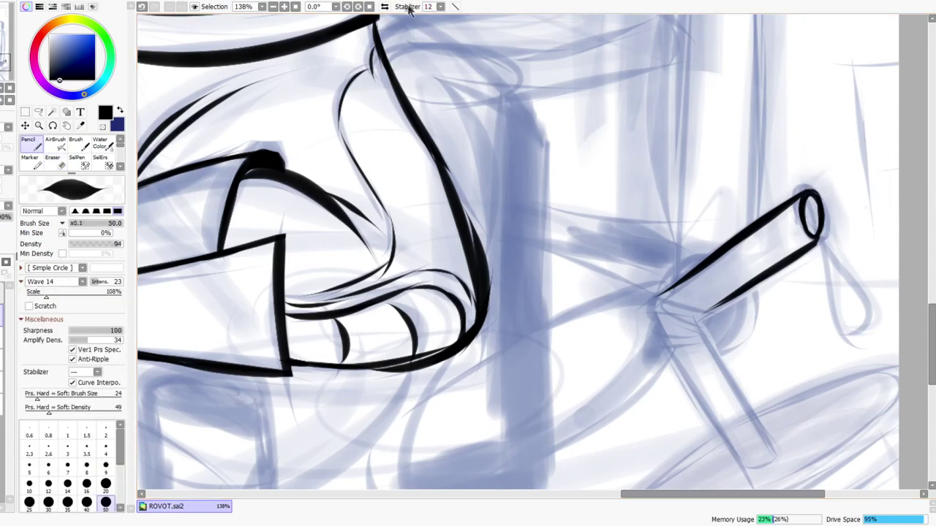
pyautogui.click(384, 6)
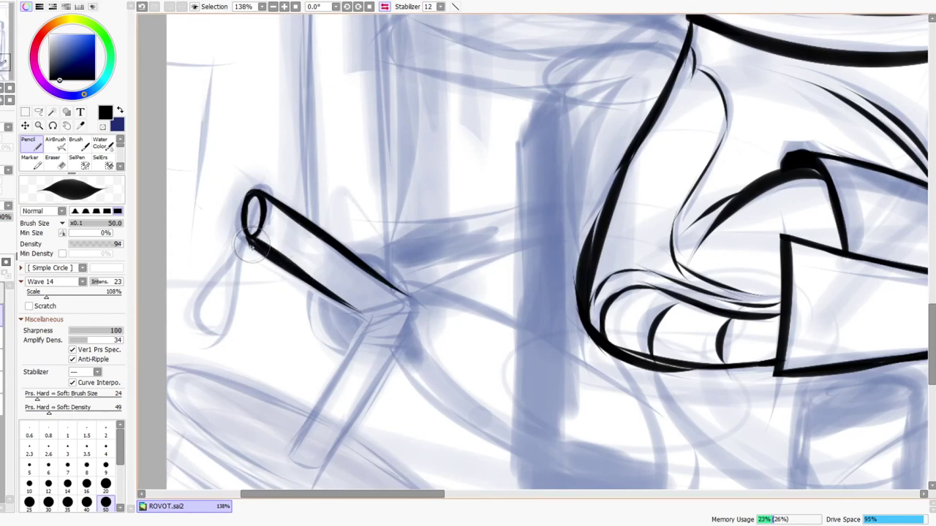
pyautogui.press('e')
pyautogui.moveTo(269, 262); pyautogui.dragTo(307, 288)
# Step: Check the drawing mirrored, and strengthen the underside line of the bare foot next to the boot's cuff
pyautogui.hotkey('ctrl', 'space')
pyautogui.moveTo(377, 265); pyautogui.dragTo(344, 316)
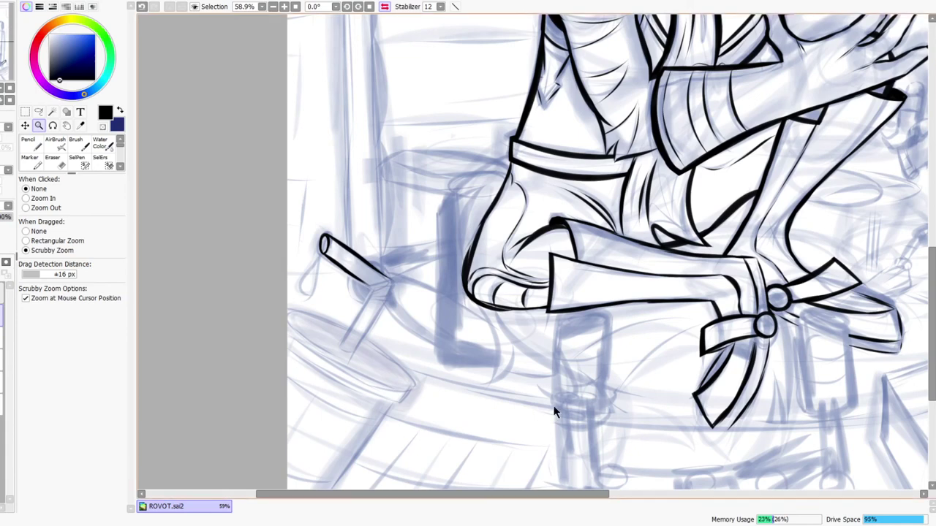
pyautogui.moveTo(532, 376); pyautogui.dragTo(501, 407)
pyautogui.moveTo(547, 314); pyautogui.dragTo(526, 326)
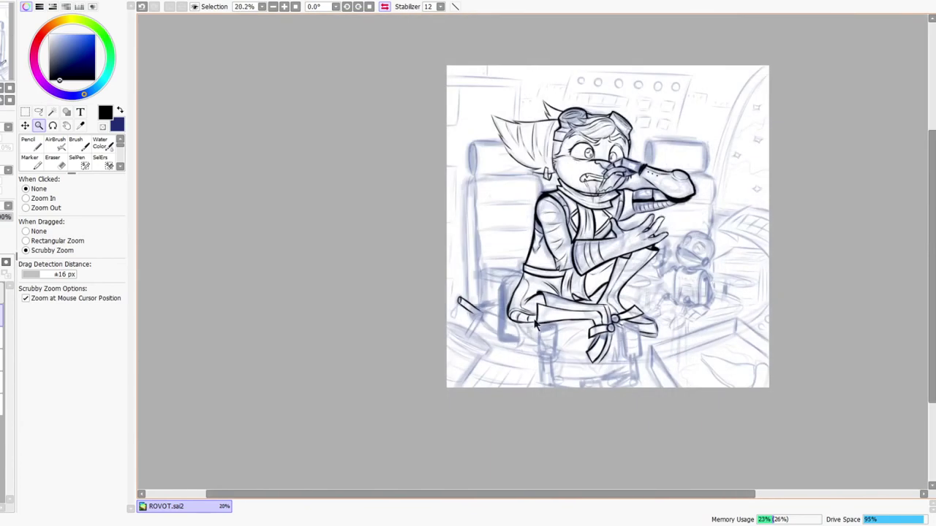
pyautogui.click(385, 7)
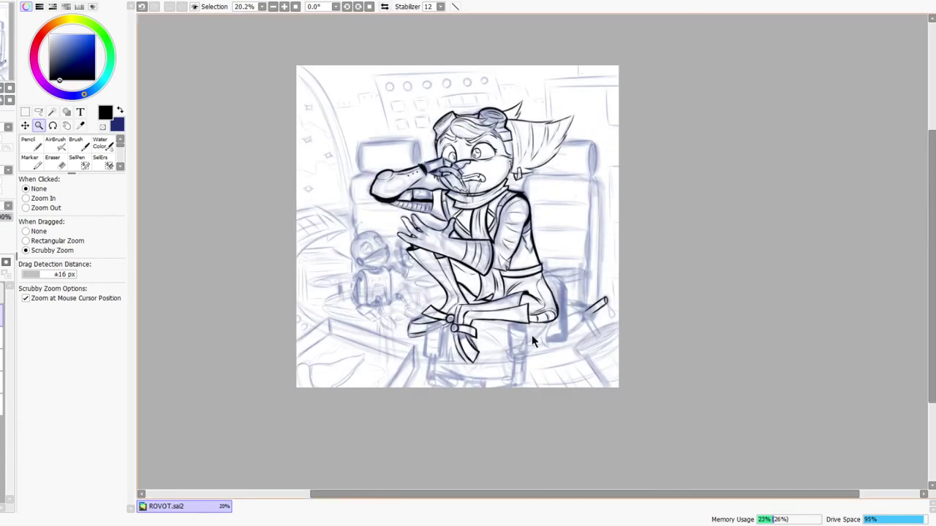
pyautogui.scroll(3, 558, 307)
pyautogui.scroll(4, 558, 307)
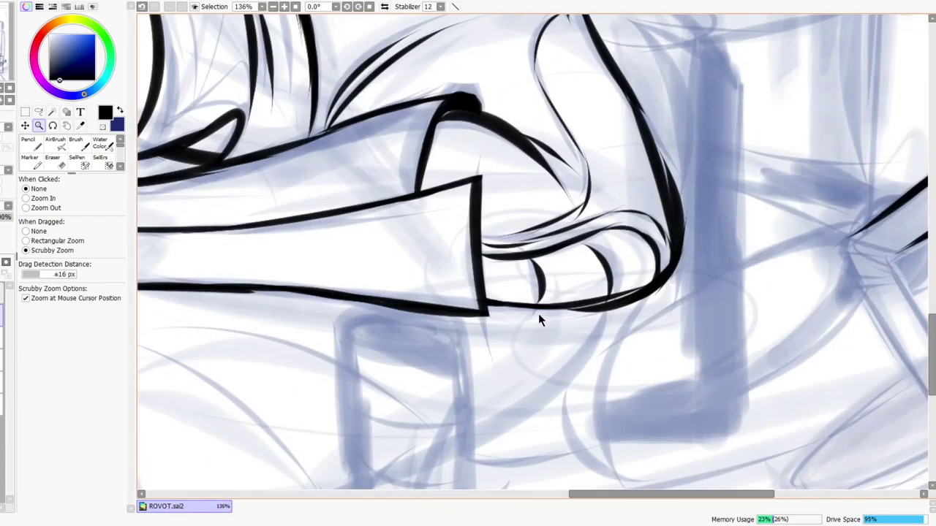
pyautogui.press('n')
pyautogui.moveTo(486, 302); pyautogui.dragTo(580, 305)
# Step: Ink the ridged bend at the lower end of the straw's upper section with short curved strokes
pyautogui.press('z')
pyautogui.moveTo(630, 286)
pyautogui.mouseDown()
pyautogui.moveTo(581, 309)
pyautogui.moveTo(590, 275)
pyautogui.mouseUp()
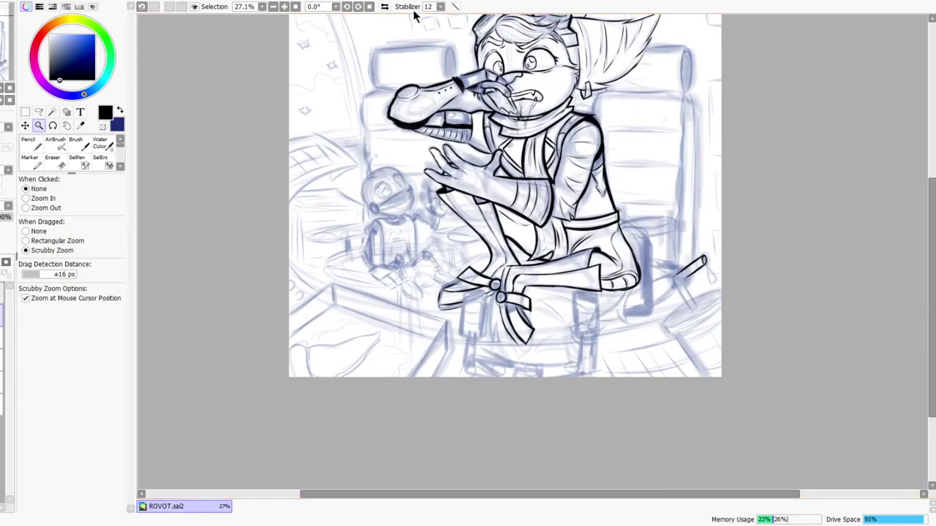
pyautogui.click(386, 7)
pyautogui.click(385, 6)
pyautogui.moveTo(576, 318)
pyautogui.mouseDown()
pyautogui.moveTo(583, 293)
pyautogui.moveTo(566, 323)
pyautogui.moveTo(435, 312)
pyautogui.mouseUp()
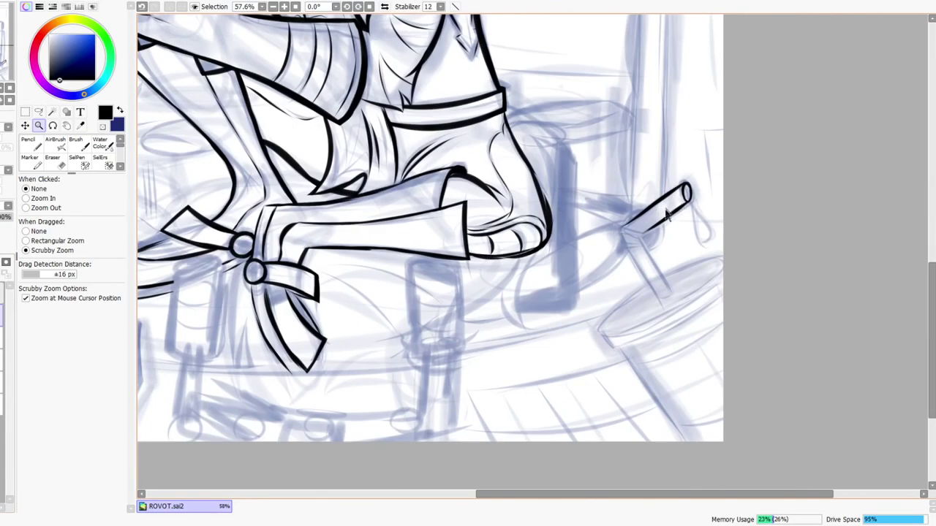
pyautogui.moveTo(660, 222); pyautogui.dragTo(681, 193)
pyautogui.press('n')
pyautogui.moveTo(612, 241)
pyautogui.mouseDown()
pyautogui.moveTo(631, 250)
pyautogui.moveTo(626, 257)
pyautogui.mouseUp()
pyautogui.moveTo(580, 238)
pyautogui.mouseDown()
pyautogui.moveTo(608, 266)
pyautogui.moveTo(596, 255)
pyautogui.moveTo(642, 244)
pyautogui.moveTo(580, 247)
pyautogui.moveTo(622, 261)
pyautogui.moveTo(587, 245)
pyautogui.moveTo(606, 239)
pyautogui.moveTo(583, 232)
pyautogui.moveTo(630, 241)
pyautogui.mouseUp()
pyautogui.moveTo(585, 263); pyautogui.dragTo(628, 258)
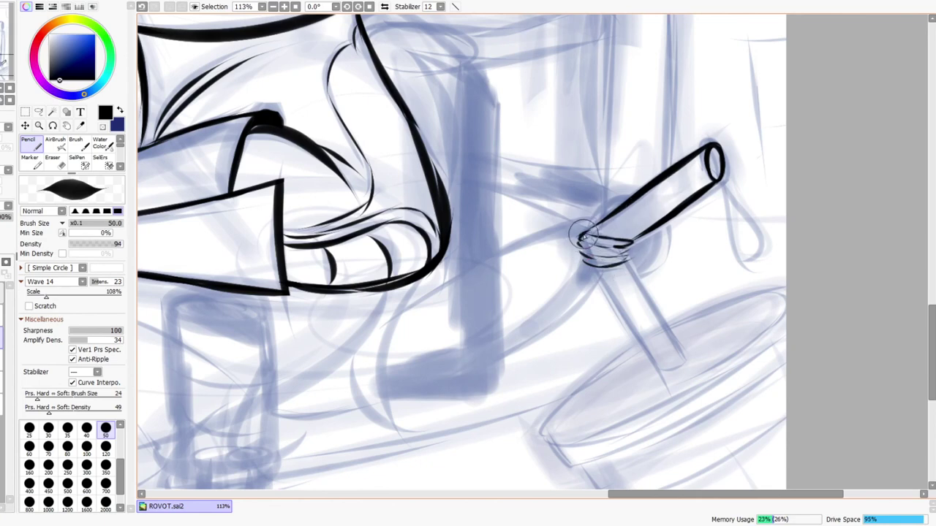
# Step: Ink the two long edges of the straw's lower section, running down from the ridged bend to the cup
pyautogui.hotkey('ctrl', 'space')
pyautogui.moveTo(628, 219); pyautogui.dragTo(559, 221)
pyautogui.moveTo(613, 252); pyautogui.dragTo(702, 249)
pyautogui.moveTo(617, 211); pyautogui.dragTo(713, 356)
pyautogui.moveTo(663, 200); pyautogui.dragTo(771, 358)
pyautogui.hotkey('ctrl', 'z')
pyautogui.moveTo(664, 203); pyautogui.dragTo(755, 357)
pyautogui.hotkey('ctrl', 'z')
pyautogui.moveTo(668, 208); pyautogui.dragTo(745, 339)
# Step: Close the straw's lower end with a short curved line and erase the overshoot
pyautogui.hotkey('ctrl', 'space')
pyautogui.moveTo(750, 293); pyautogui.dragTo(750, 271)
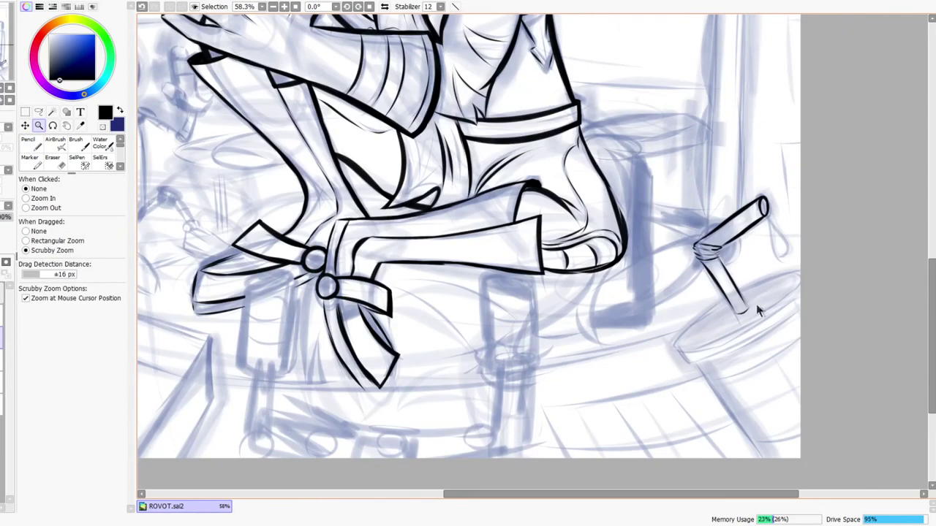
pyautogui.scroll(4, 756, 304)
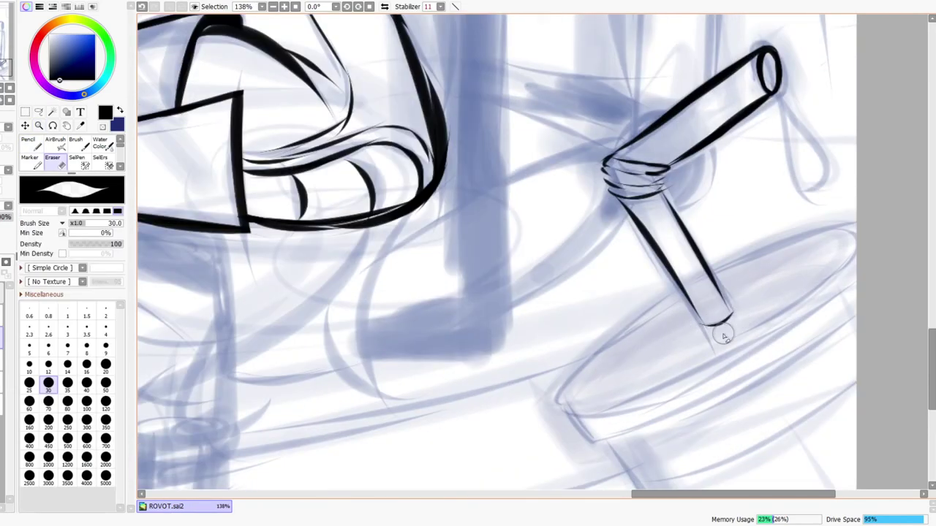
pyautogui.scroll(-4, 723, 336)
pyautogui.scroll(-2, 767, 249)
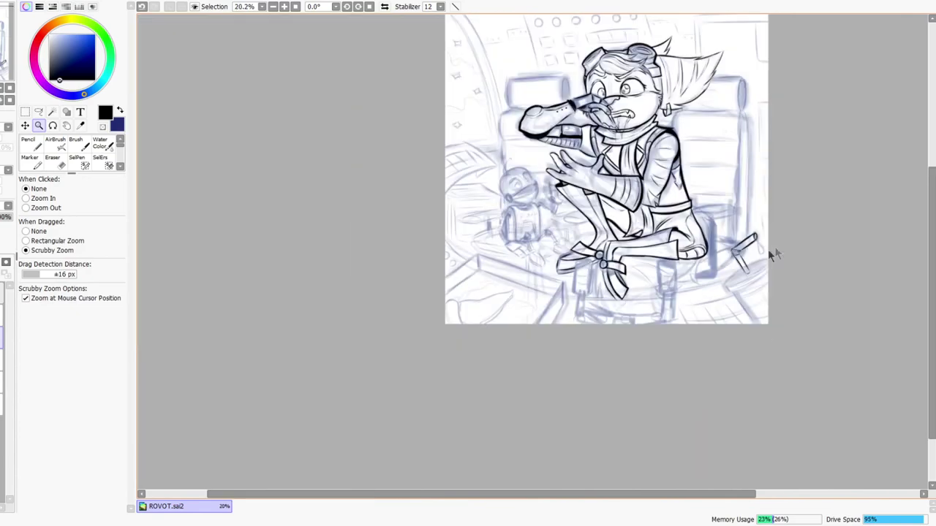
# Step: Ink a narrow drip hanging from the straw's open tip
pyautogui.scroll(2, 741, 194)
pyautogui.scroll(2, 767, 221)
pyautogui.moveTo(766, 221)
pyautogui.mouseDown()
pyautogui.moveTo(743, 257)
pyautogui.moveTo(753, 272)
pyautogui.moveTo(745, 284)
pyautogui.moveTo(747, 219)
pyautogui.mouseUp()
pyautogui.hotkey('ctrl', 'z')
pyautogui.moveTo(761, 250); pyautogui.dragTo(743, 273)
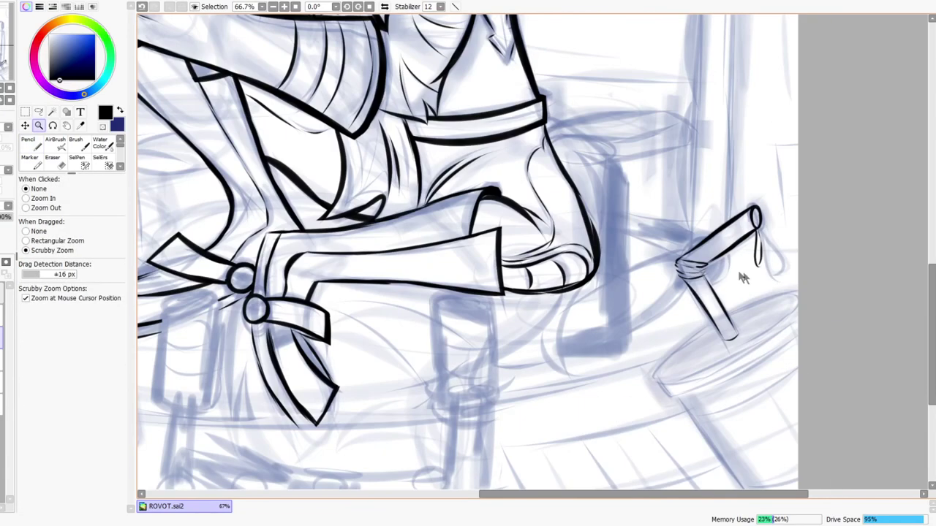
# Step: Ink the cup lid's upper curved edge behind the straw, from its near tip to the canvas edge
pyautogui.moveTo(671, 368); pyautogui.dragTo(694, 342)
pyautogui.press('n')
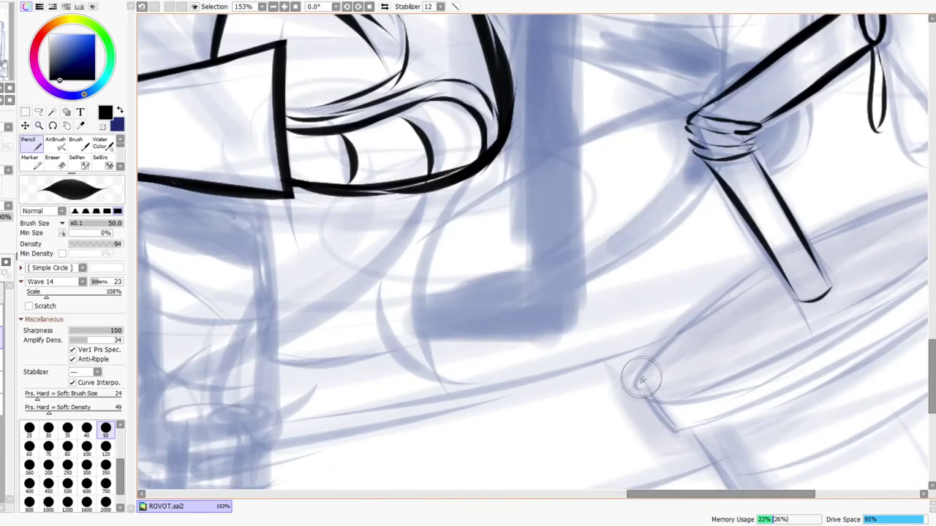
pyautogui.moveTo(641, 375); pyautogui.dragTo(761, 269)
pyautogui.moveTo(641, 377); pyautogui.dragTo(761, 267)
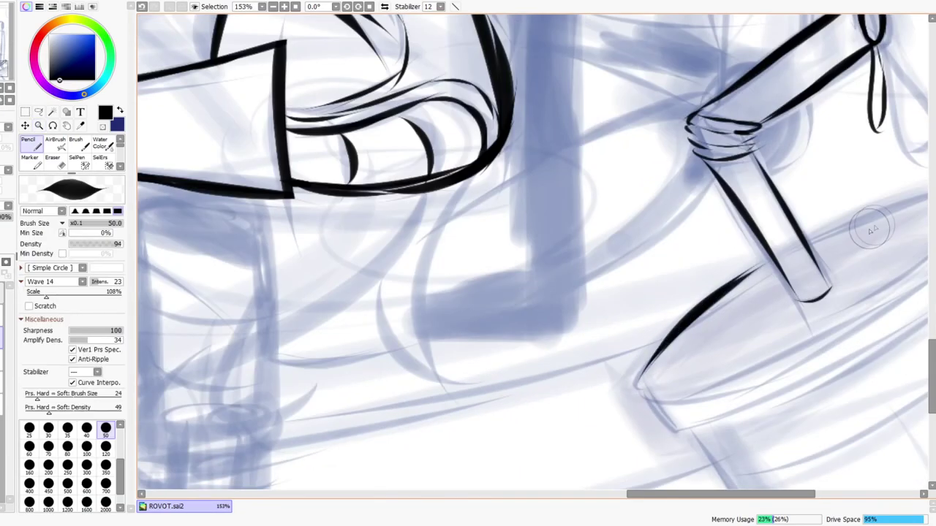
pyautogui.moveTo(812, 291); pyautogui.dragTo(597, 249)
pyautogui.moveTo(596, 188)
pyautogui.mouseDown()
pyautogui.moveTo(697, 164)
pyautogui.moveTo(614, 179)
pyautogui.moveTo(653, 178)
pyautogui.moveTo(687, 155)
pyautogui.mouseUp()
pyautogui.moveTo(601, 189); pyautogui.dragTo(733, 145)
pyautogui.moveTo(666, 168)
pyautogui.mouseDown()
pyautogui.moveTo(715, 148)
pyautogui.moveTo(751, 153)
pyautogui.mouseUp()
pyautogui.moveTo(729, 152); pyautogui.dragTo(743, 184)
pyautogui.moveTo(681, 154)
pyautogui.mouseDown()
pyautogui.moveTo(751, 154)
pyautogui.moveTo(744, 196)
pyautogui.moveTo(664, 252)
pyautogui.mouseUp()
# Step: Ink the lid's front edge and the parallel lower line that gives its rim thickness
pyautogui.moveTo(443, 315)
pyautogui.mouseDown()
pyautogui.moveTo(468, 355)
pyautogui.moveTo(457, 341)
pyautogui.moveTo(427, 347)
pyautogui.moveTo(583, 298)
pyautogui.moveTo(470, 345)
pyautogui.moveTo(689, 236)
pyautogui.moveTo(562, 308)
pyautogui.moveTo(758, 174)
pyautogui.mouseUp()
pyautogui.moveTo(437, 330)
pyautogui.mouseDown()
pyautogui.moveTo(432, 367)
pyautogui.moveTo(427, 343)
pyautogui.moveTo(464, 387)
pyautogui.moveTo(488, 373)
pyautogui.moveTo(521, 370)
pyautogui.mouseUp()
pyautogui.moveTo(614, 336); pyautogui.dragTo(709, 281)
pyautogui.moveTo(635, 315)
pyautogui.mouseDown()
pyautogui.moveTo(697, 282)
pyautogui.moveTo(767, 176)
pyautogui.mouseUp()
pyautogui.hotkey('ctrl', 'z')
pyautogui.moveTo(621, 323); pyautogui.dragTo(815, 160)
# Step: Ink the cup's slanted side from beneath the lid's rim down to the canvas's bottom edge
pyautogui.hotkey('ctrl', 'space')
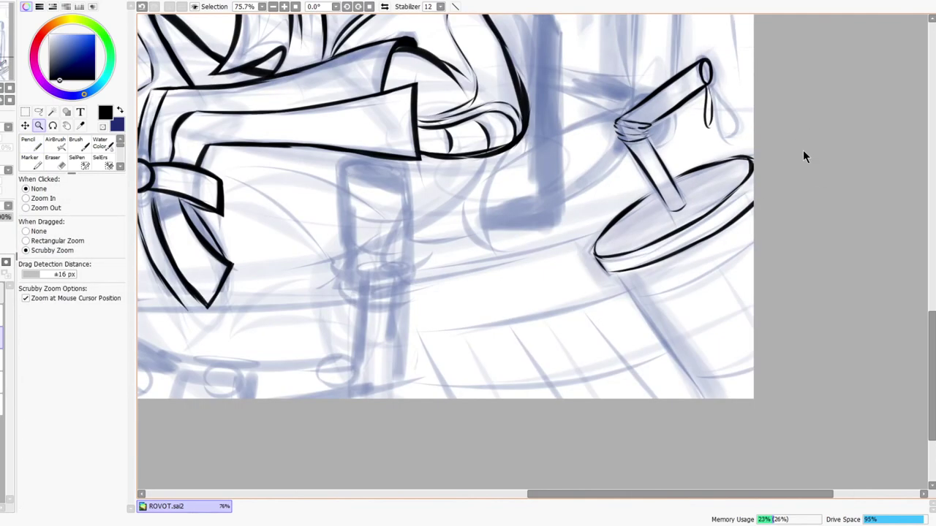
pyautogui.moveTo(590, 334)
pyautogui.mouseDown()
pyautogui.moveTo(560, 261)
pyautogui.moveTo(515, 203)
pyautogui.moveTo(629, 387)
pyautogui.mouseUp()
pyautogui.press('n')
pyautogui.hotkey('ctrl', 'z')
pyautogui.moveTo(515, 251); pyautogui.dragTo(674, 445)
pyautogui.hotkey('ctrl', 'z')
pyautogui.moveTo(482, 206); pyautogui.dragTo(673, 478)
pyautogui.hotkey('ctrl', 'space')
pyautogui.moveTo(627, 275); pyautogui.dragTo(600, 279)
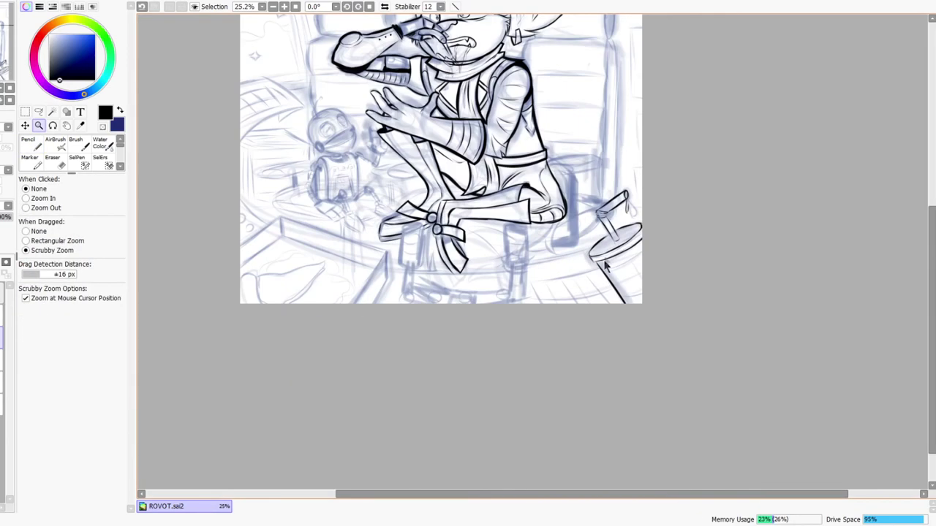
# Step: Ink curved lines across the cup's body, one beneath the lid's rim and one near the canvas's bottom edge
pyautogui.moveTo(586, 236); pyautogui.dragTo(559, 288)
pyautogui.moveTo(600, 325)
pyautogui.mouseDown()
pyautogui.moveTo(538, 292)
pyautogui.moveTo(650, 250)
pyautogui.mouseUp()
pyautogui.press('n')
pyautogui.moveTo(582, 411); pyautogui.dragTo(651, 387)
pyautogui.hotkey('ctrl', 'z')
pyautogui.moveTo(577, 406); pyautogui.dragTo(653, 394)
pyautogui.hotkey('ctrl', 'space')
pyautogui.scroll(-4, 688, 309)
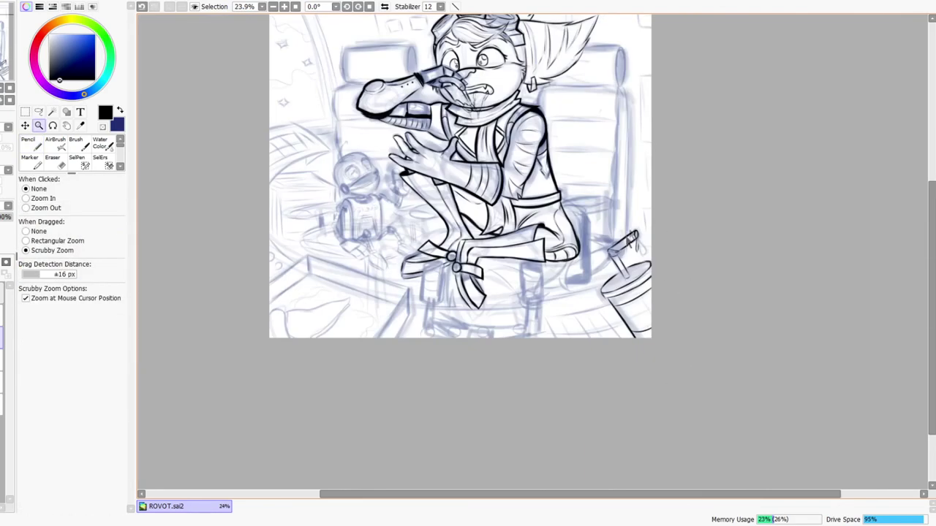
# Step: Thicken and extend the lower line of the cup lid's rim, and clean up the corner where it meets the cup's side
pyautogui.scroll(6, 630, 292)
pyautogui.press('n')
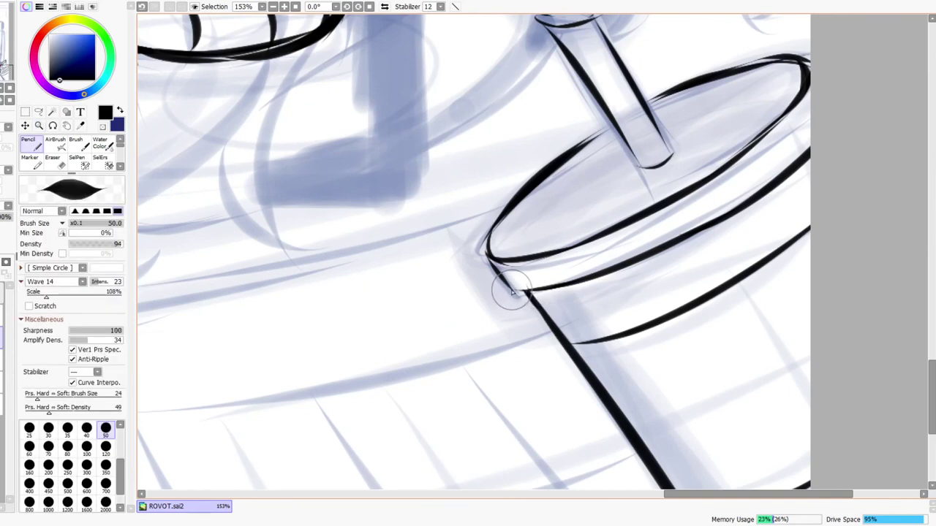
pyautogui.moveTo(492, 291); pyautogui.dragTo(658, 241)
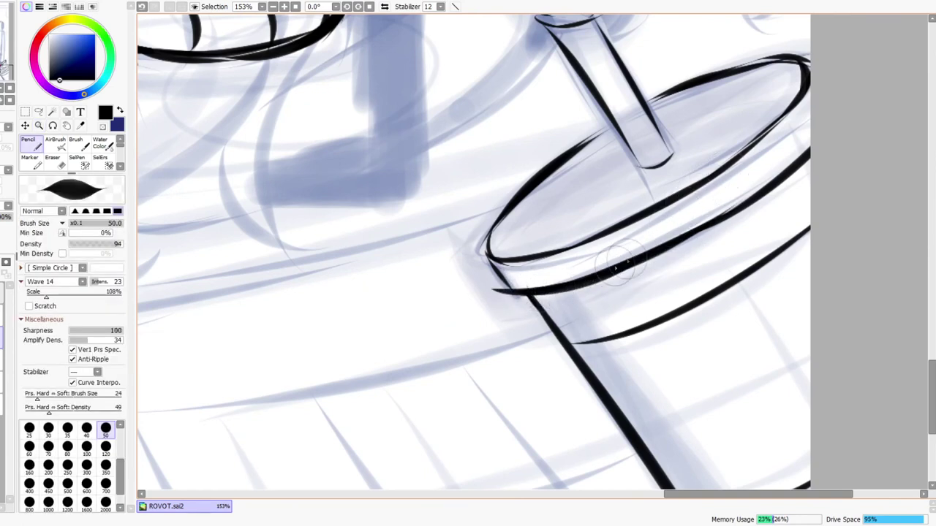
pyautogui.press('e')
pyautogui.moveTo(478, 274); pyautogui.dragTo(505, 299)
pyautogui.press('n')
pyautogui.moveTo(535, 335)
pyautogui.mouseDown()
pyautogui.moveTo(484, 232)
pyautogui.moveTo(486, 255)
pyautogui.moveTo(532, 198)
pyautogui.mouseUp()
pyautogui.press('e')
pyautogui.moveTo(497, 304); pyautogui.dragTo(529, 328)
pyautogui.press('z')
pyautogui.moveTo(527, 274); pyautogui.dragTo(512, 268)
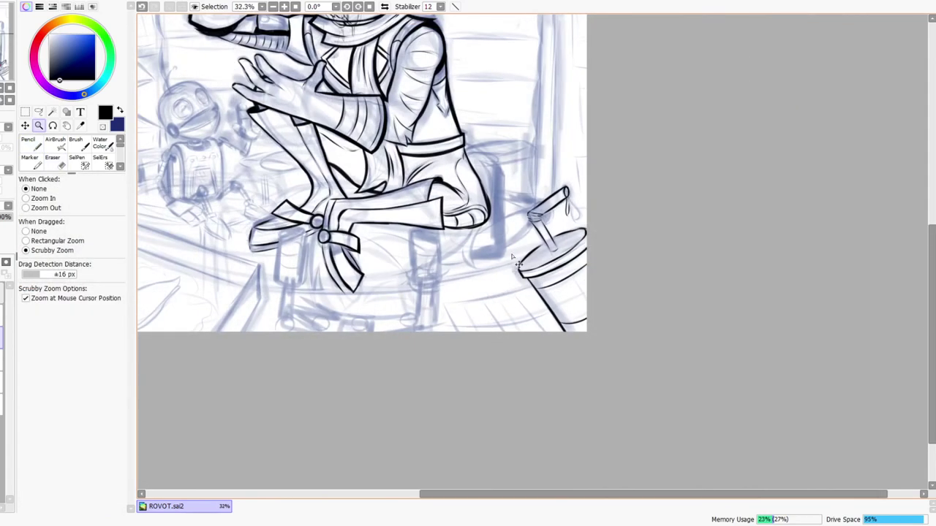
# Step: Review the full composition of the inked line art and of the coloured illustration in ROVOT.png
pyautogui.press('space')
pyautogui.moveTo(510, 228)
pyautogui.mouseDown()
pyautogui.moveTo(561, 307)
pyautogui.moveTo(583, 378)
pyautogui.mouseUp()
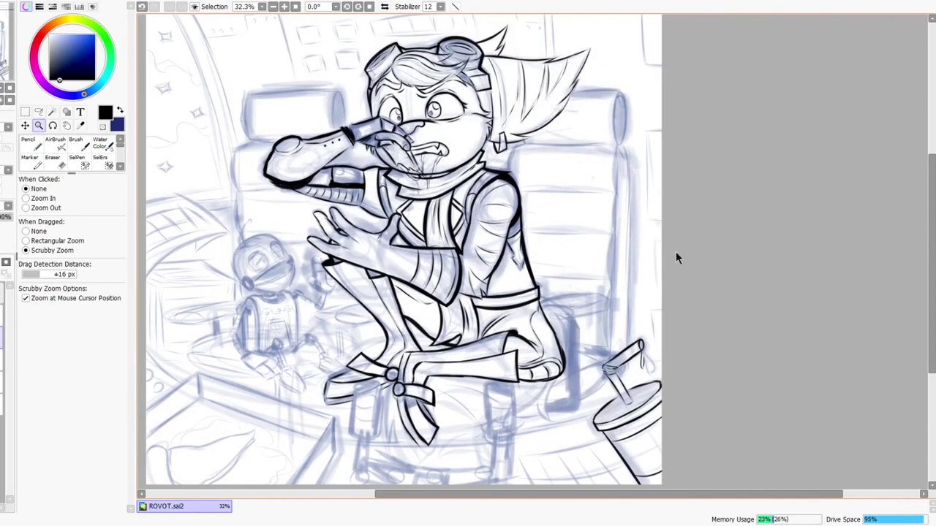
pyautogui.moveTo(734, 466); pyautogui.dragTo(690, 365)
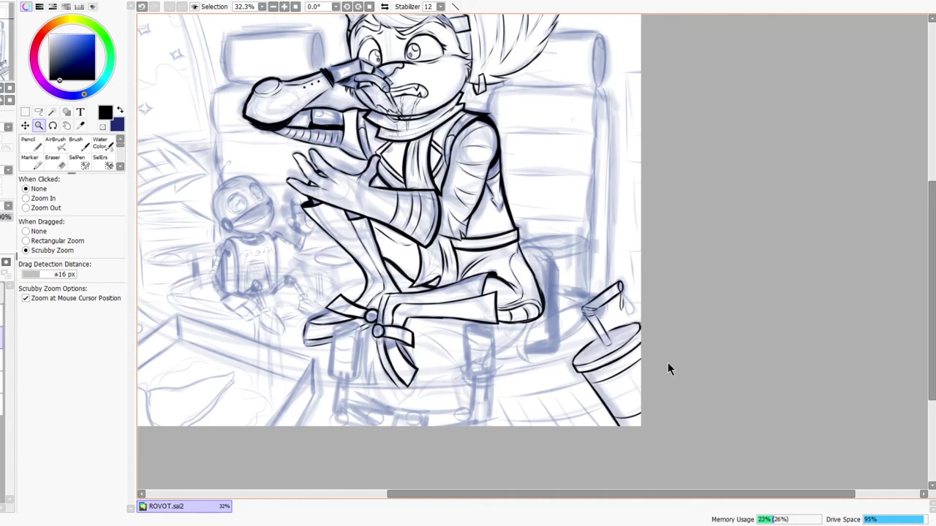
pyautogui.moveTo(476, 251); pyautogui.dragTo(508, 295)
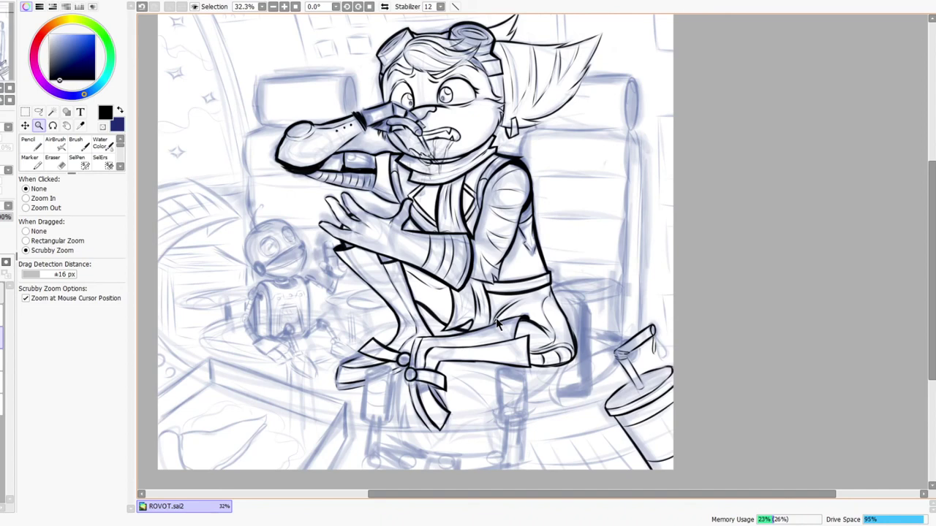
pyautogui.moveTo(576, 247); pyautogui.dragTo(558, 320)
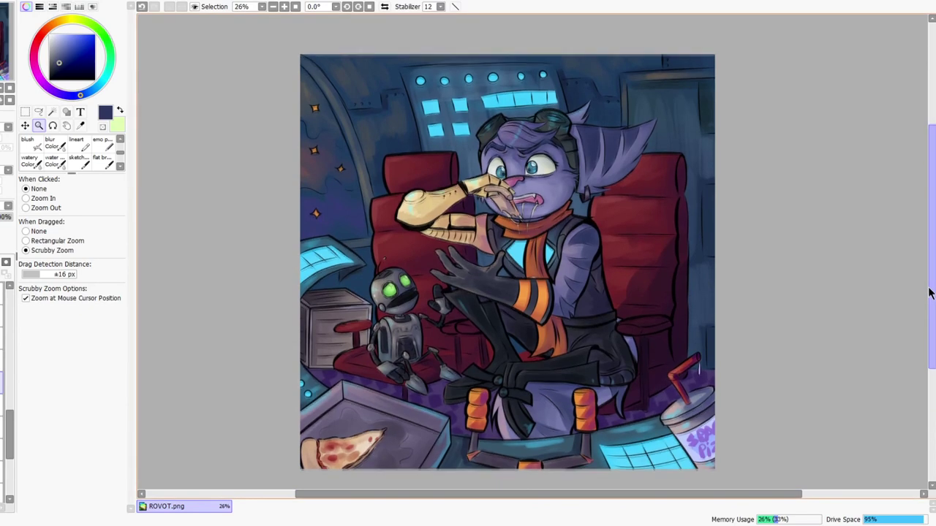
pyautogui.moveTo(930, 293); pyautogui.dragTo(926, 299)
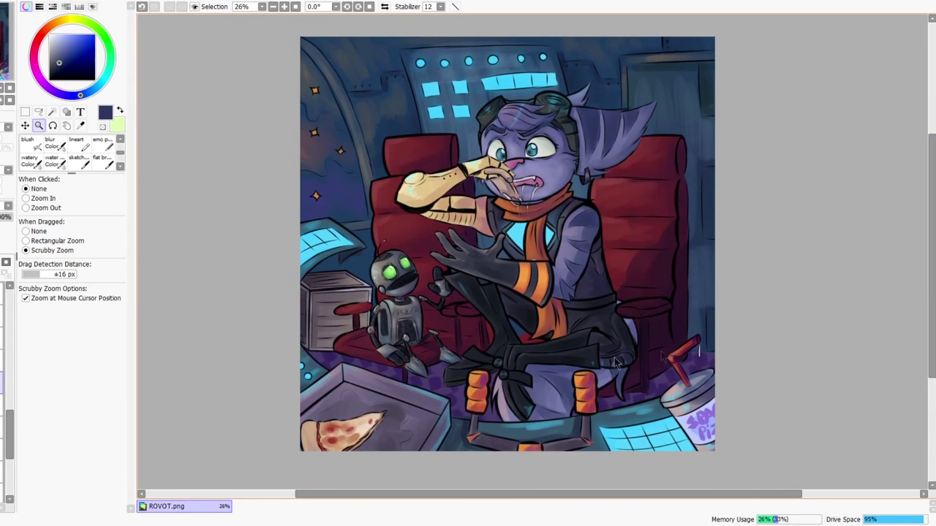
pyautogui.moveTo(11, 420); pyautogui.dragTo(12, 300)
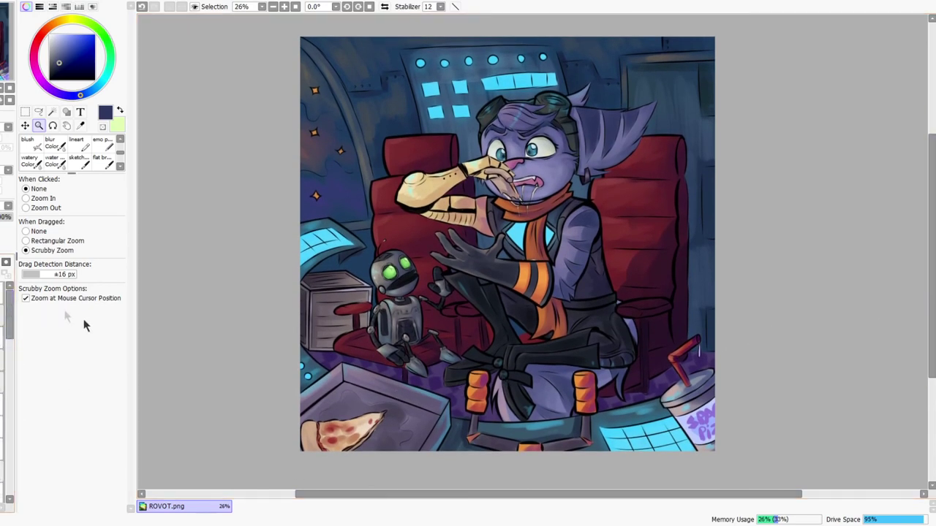
pyautogui.moveTo(517, 149)
pyautogui.mouseDown()
pyautogui.moveTo(559, 149)
pyautogui.moveTo(514, 147)
pyautogui.mouseUp()
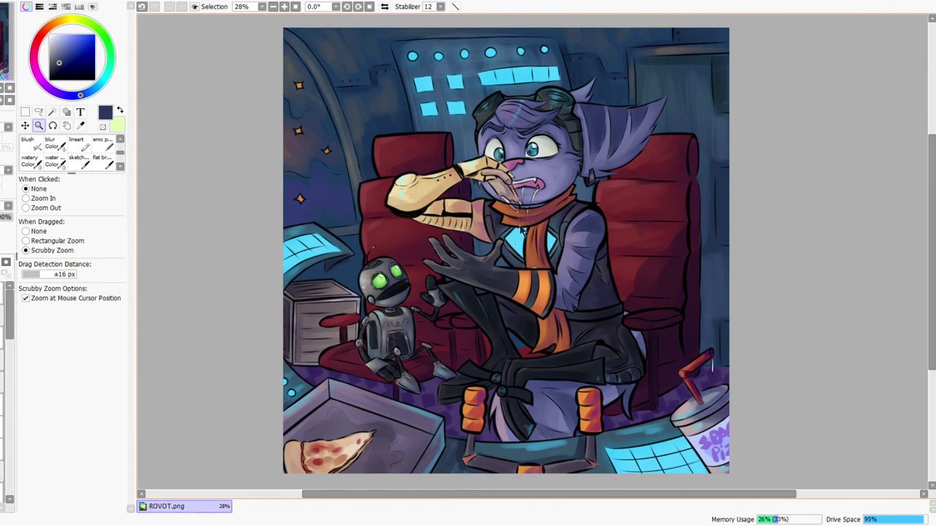
pyautogui.moveTo(553, 209)
pyautogui.mouseDown()
pyautogui.moveTo(538, 213)
pyautogui.moveTo(554, 202)
pyautogui.mouseUp()
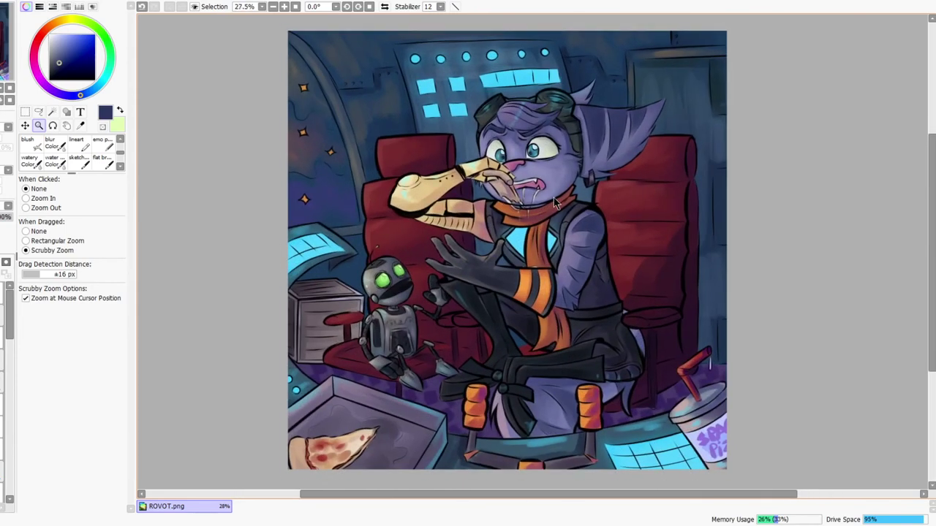